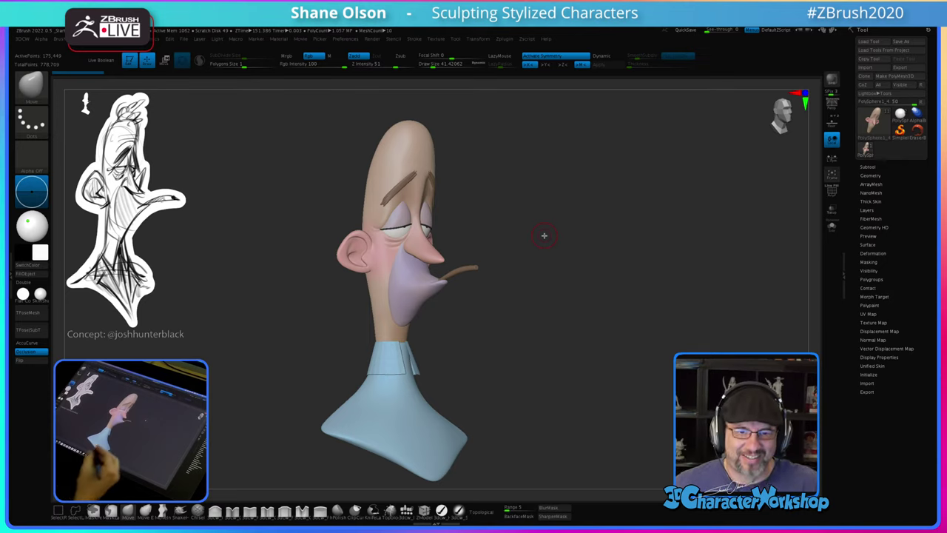
Step: Examine the stylized bust from three-quarter and front views, focusing on the face, nose and ears
left_click_drag(588, 319, 589, 331)
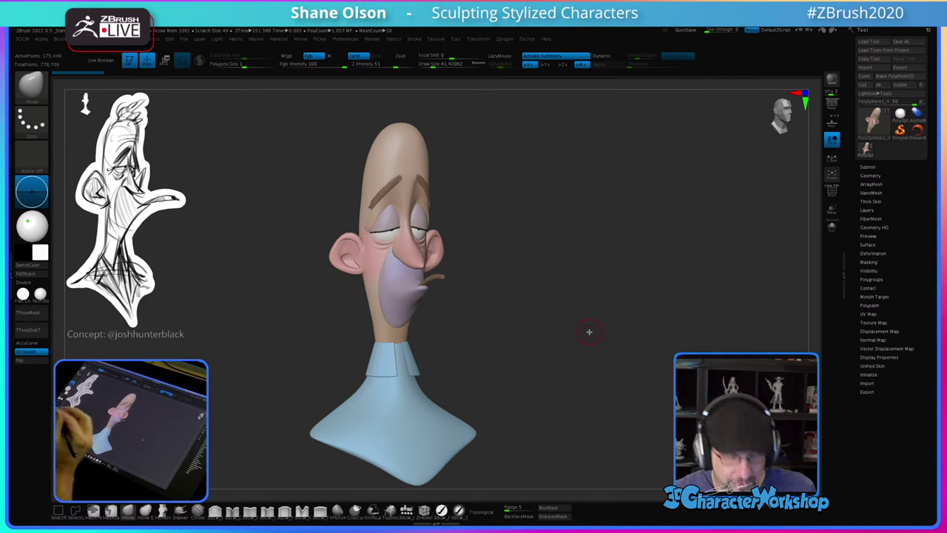
key("s")
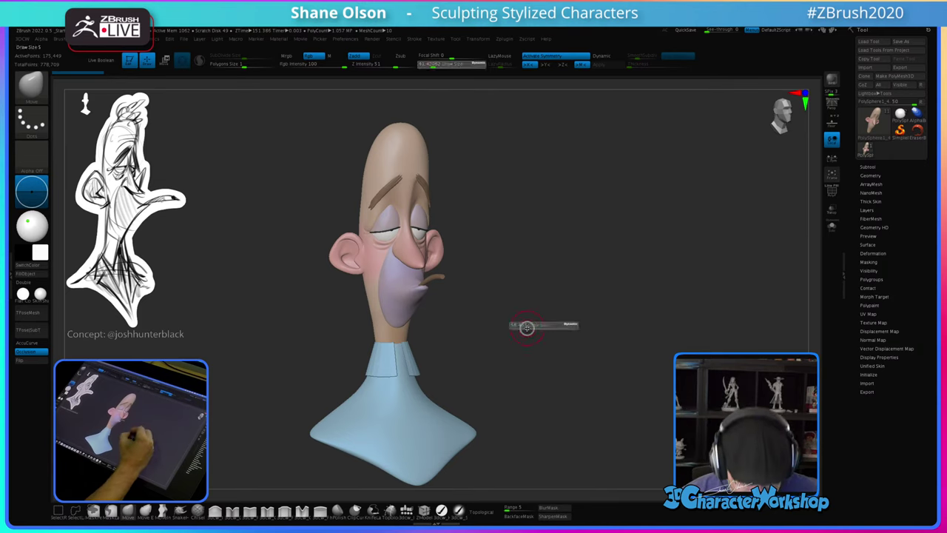
left_click_drag(525, 324, 526, 337)
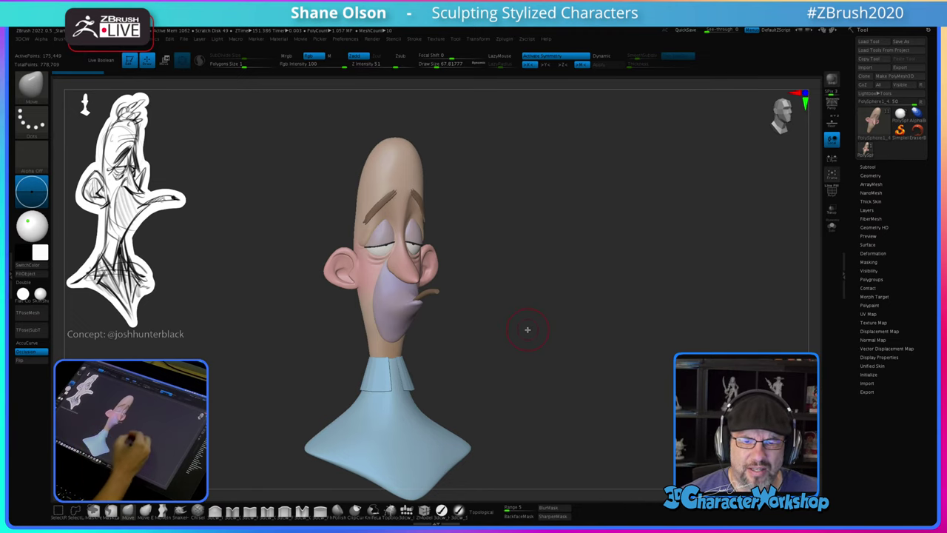
left_click_drag(529, 332, 541, 285)
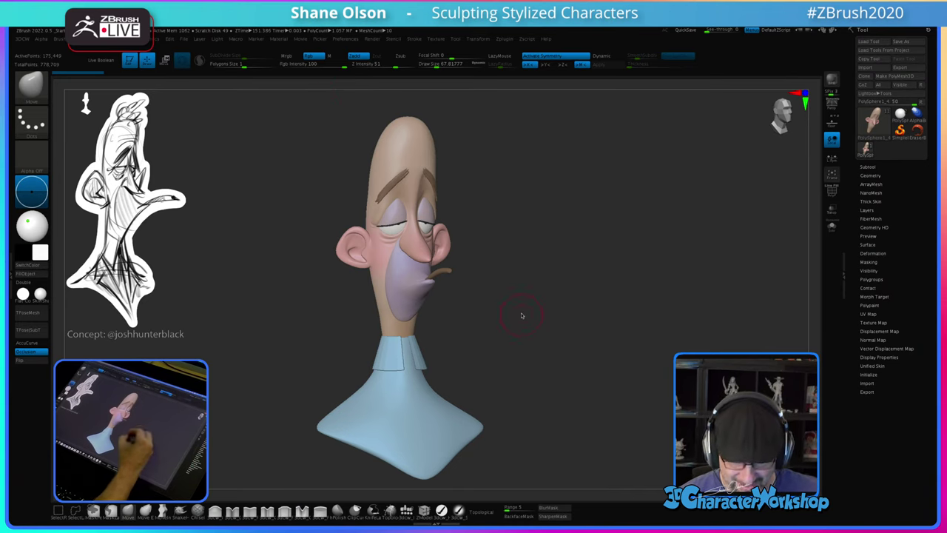
left_click_drag(515, 301, 533, 308, "alt")
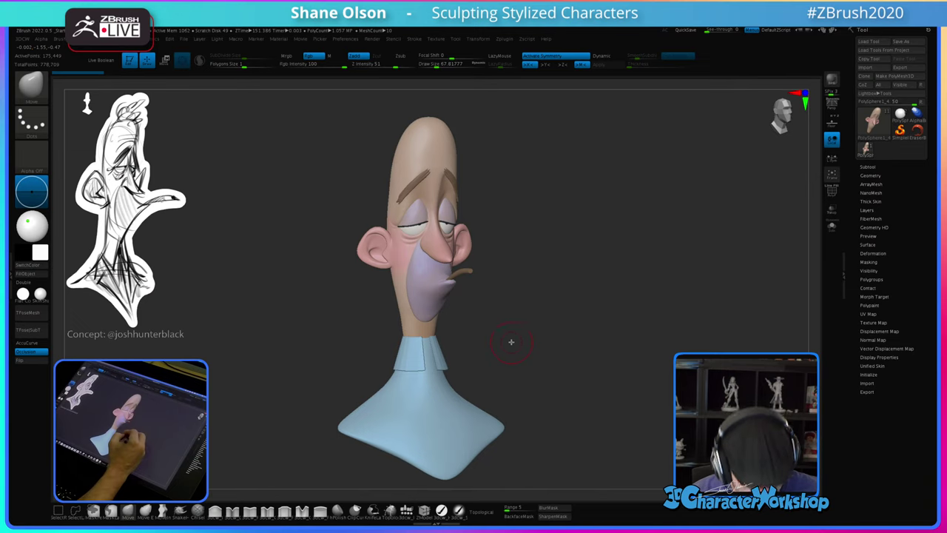
left_click_drag(510, 342, 494, 360)
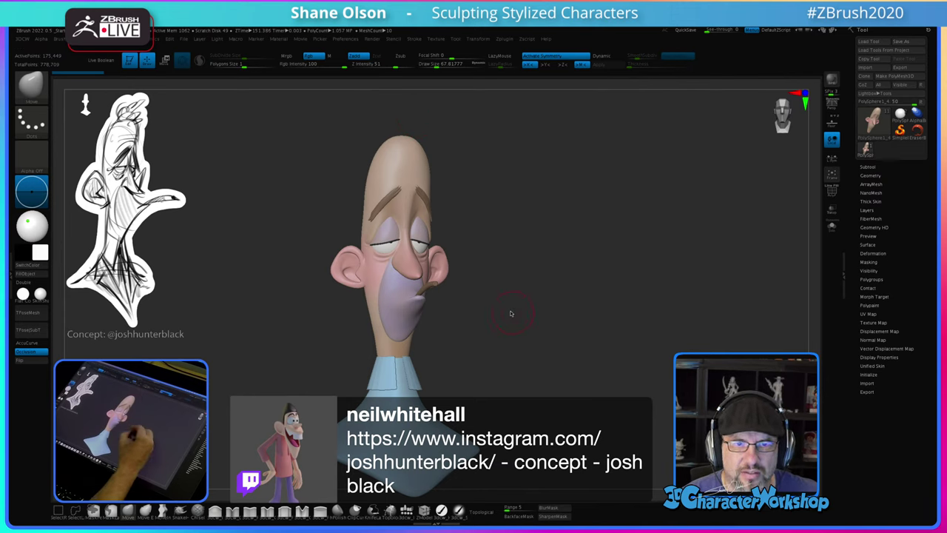
mouse_move(512, 310)
left_mouse_down()
mouse_move(512, 330)
mouse_move(514, 302)
left_mouse_up()
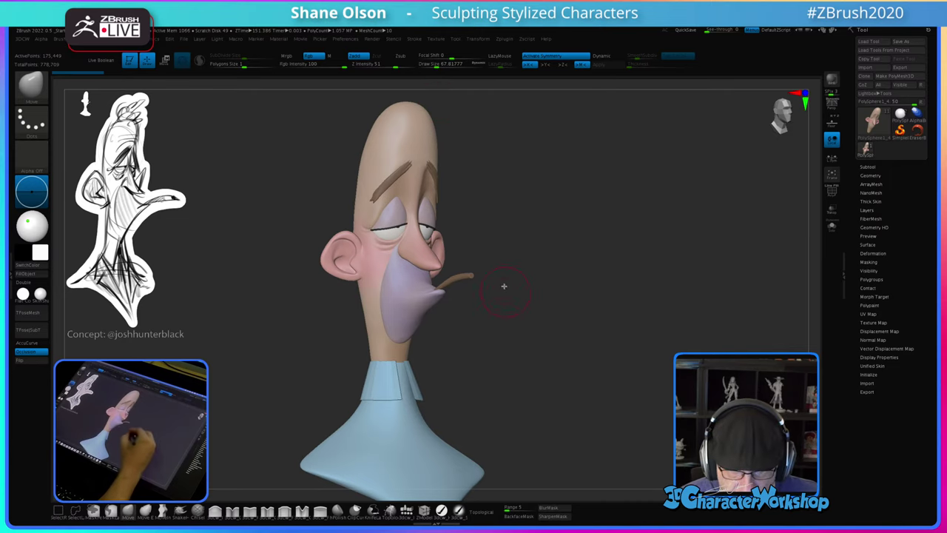
left_click_drag(505, 326, 495, 325, "shift")
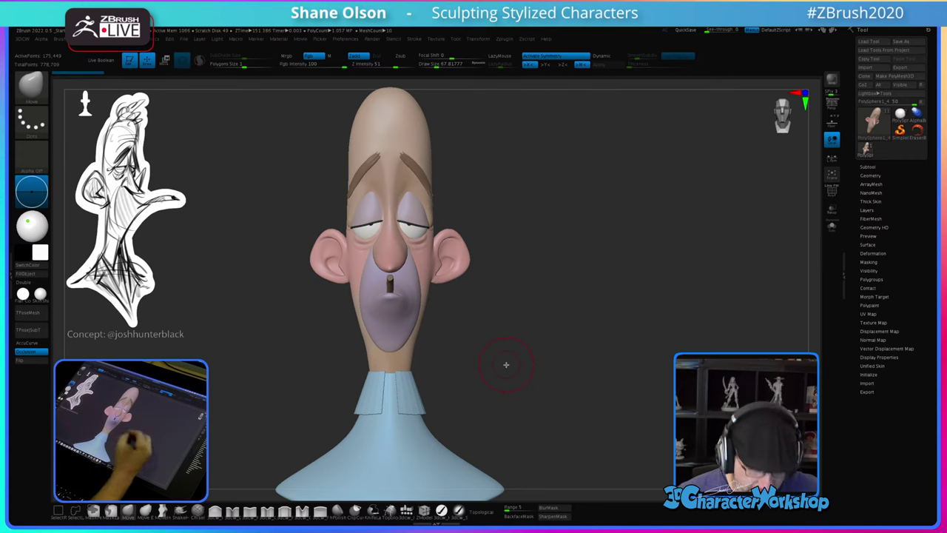
mouse_move(511, 307)
left_mouse_down("alt")
mouse_move(523, 376)
mouse_move(491, 362)
mouse_move(518, 362)
mouse_move(479, 320)
left_mouse_up("alt")
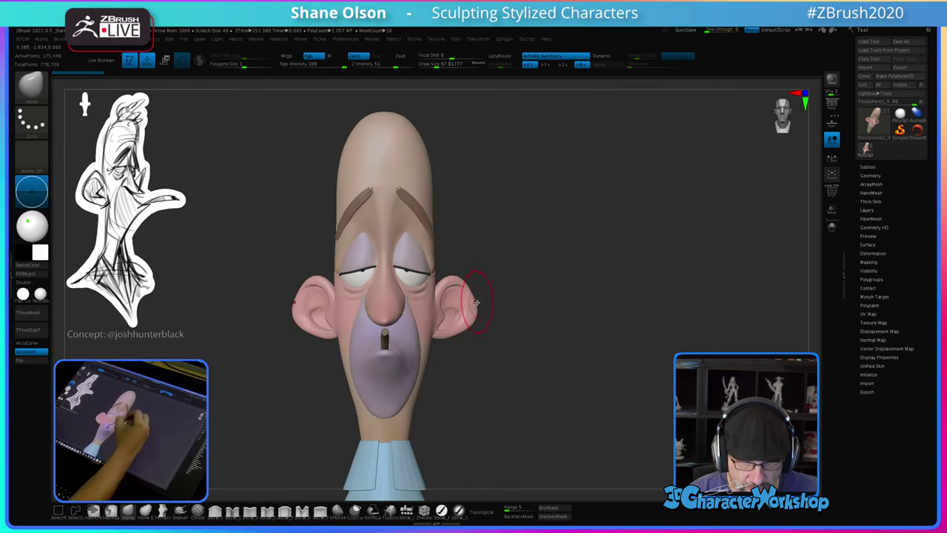
mouse_move(488, 258)
left_mouse_down("alt")
mouse_move(510, 256)
mouse_move(488, 295)
left_mouse_up("alt")
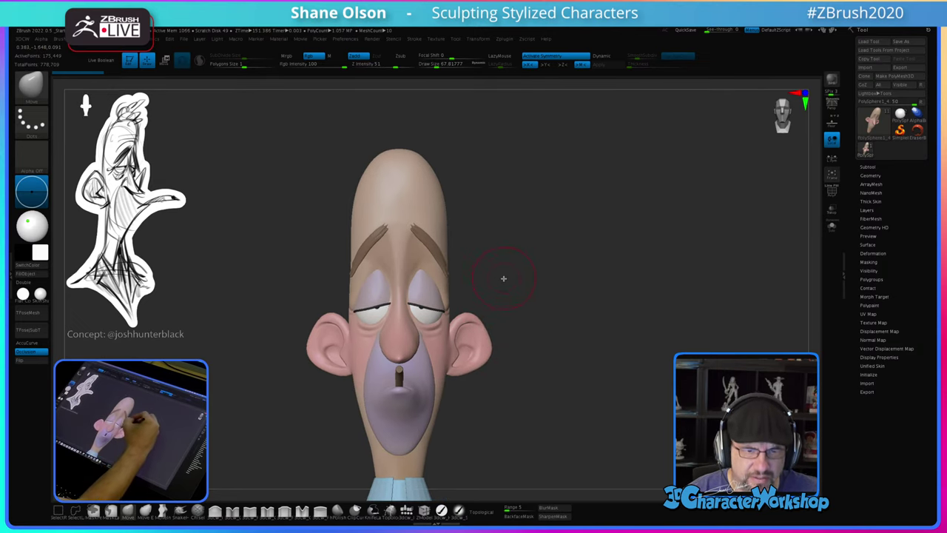
mouse_move(507, 262)
left_mouse_down()
mouse_move(498, 261)
mouse_move(504, 244)
mouse_move(504, 274)
left_mouse_up()
key("s")
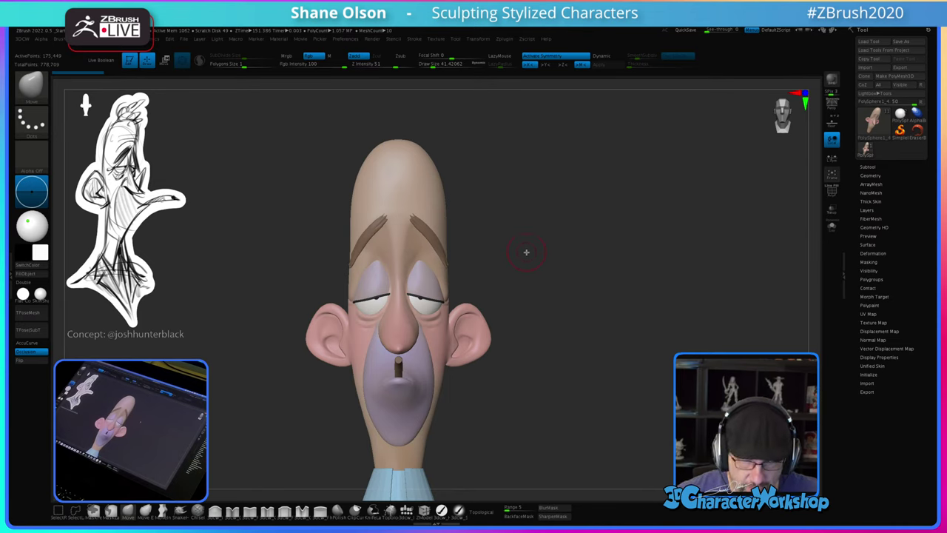
mouse_move(526, 252)
left_mouse_down()
mouse_move(523, 226)
mouse_move(528, 232)
left_mouse_up()
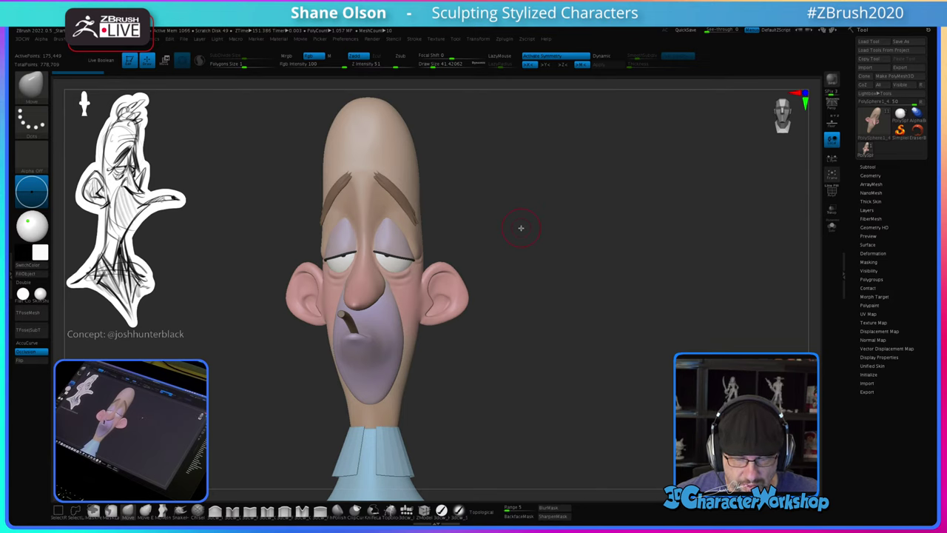
left_click_drag(537, 218, 581, 227, "alt")
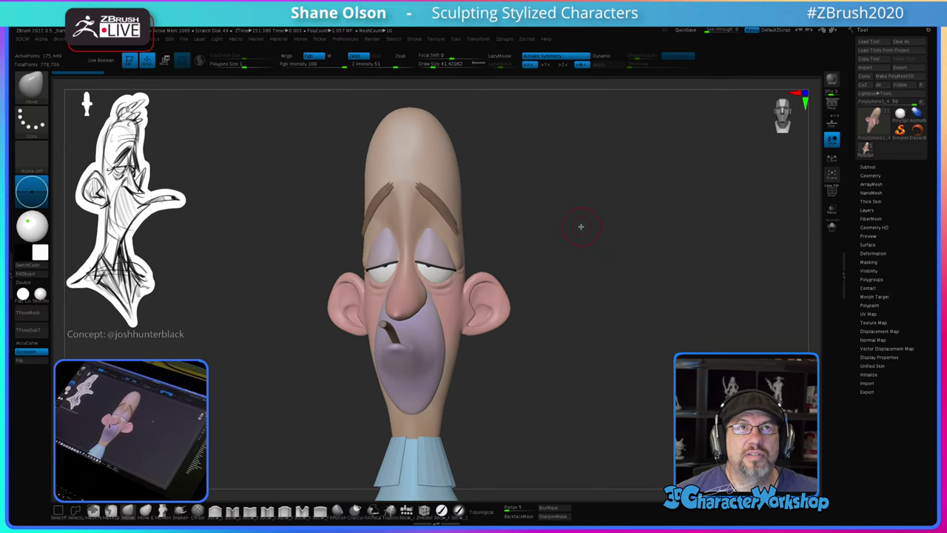
key("w")
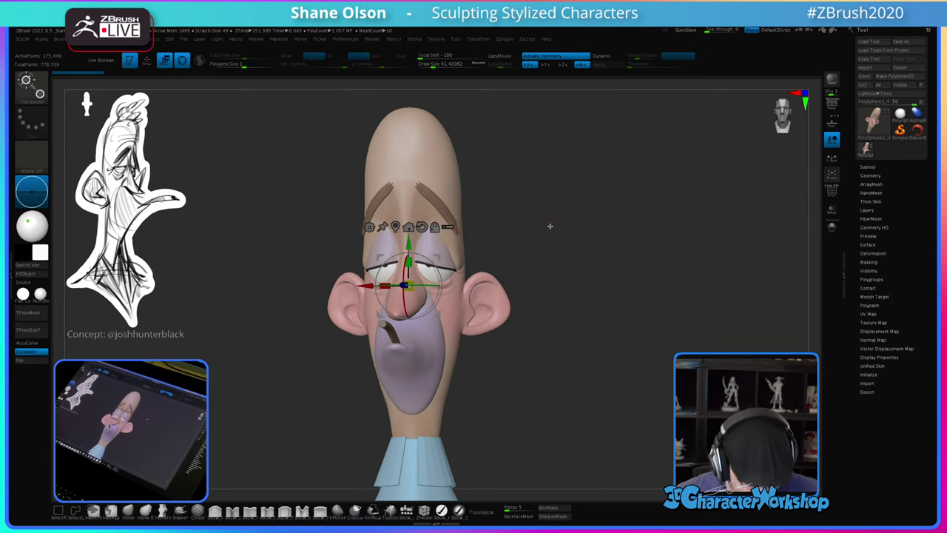
left_click_drag(549, 226, 507, 238)
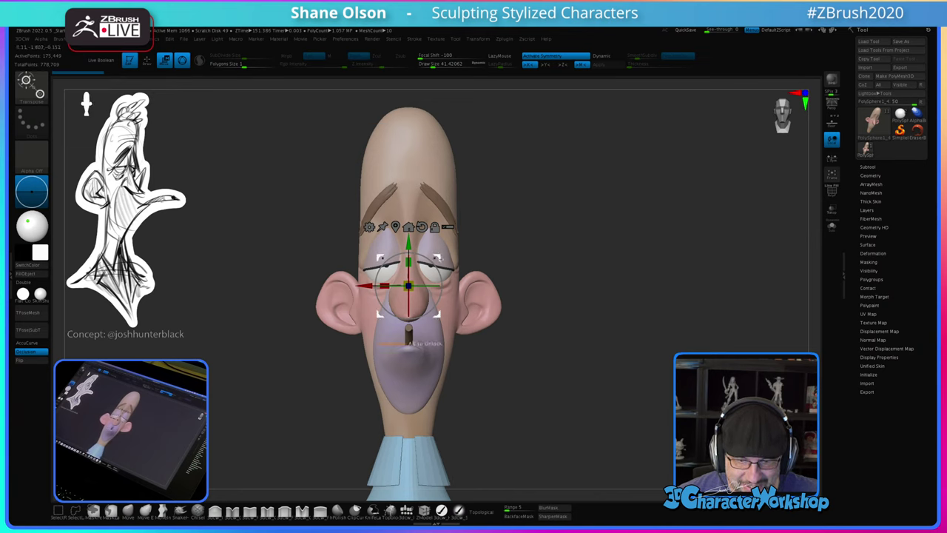
left_click_drag(440, 256, 579, 206, "alt")
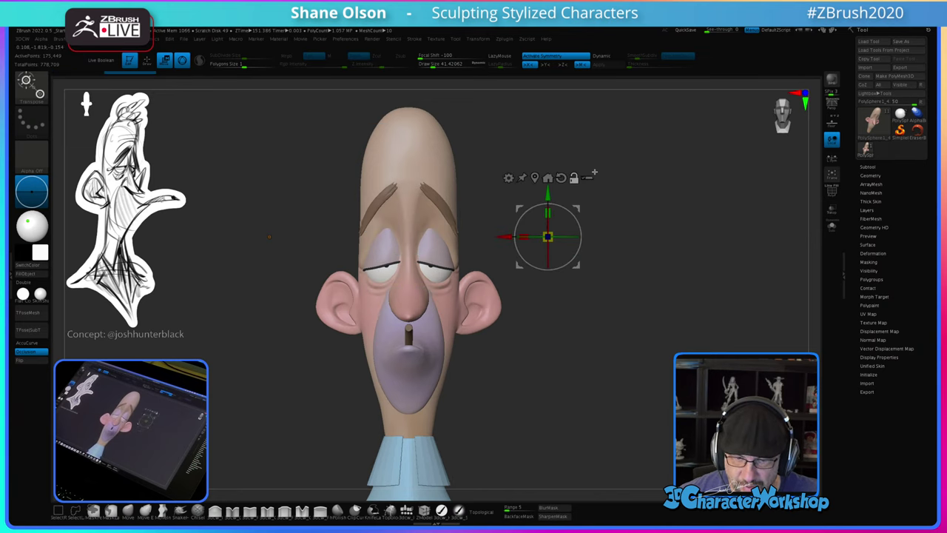
left_click(589, 178)
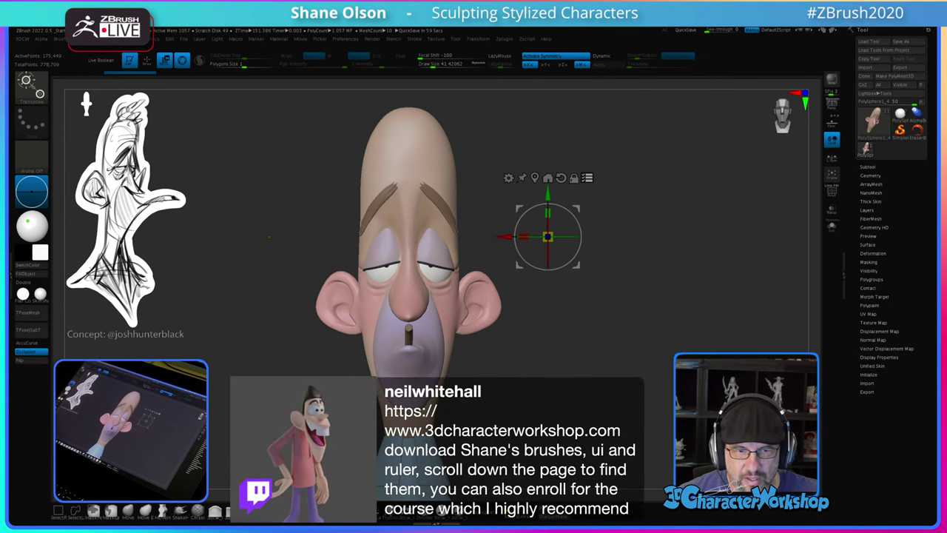
left_click(589, 179)
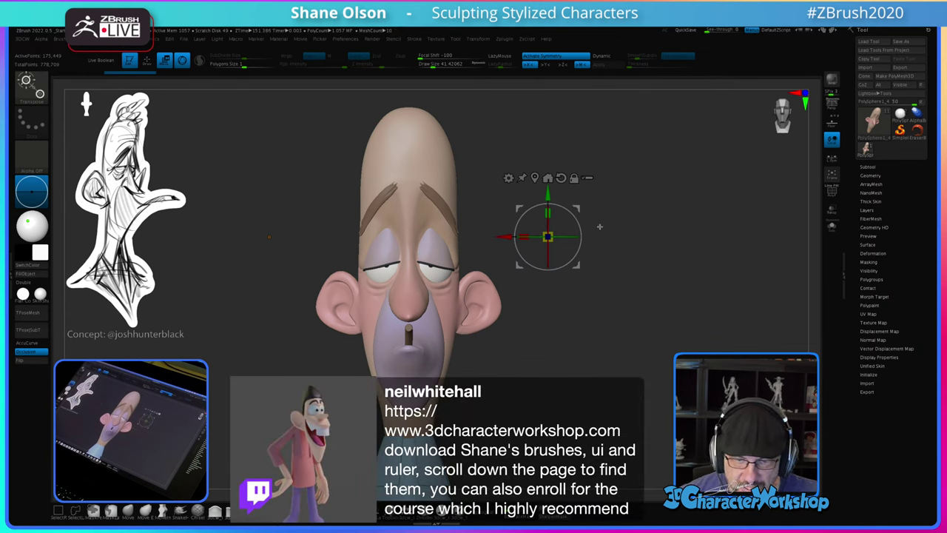
key("q")
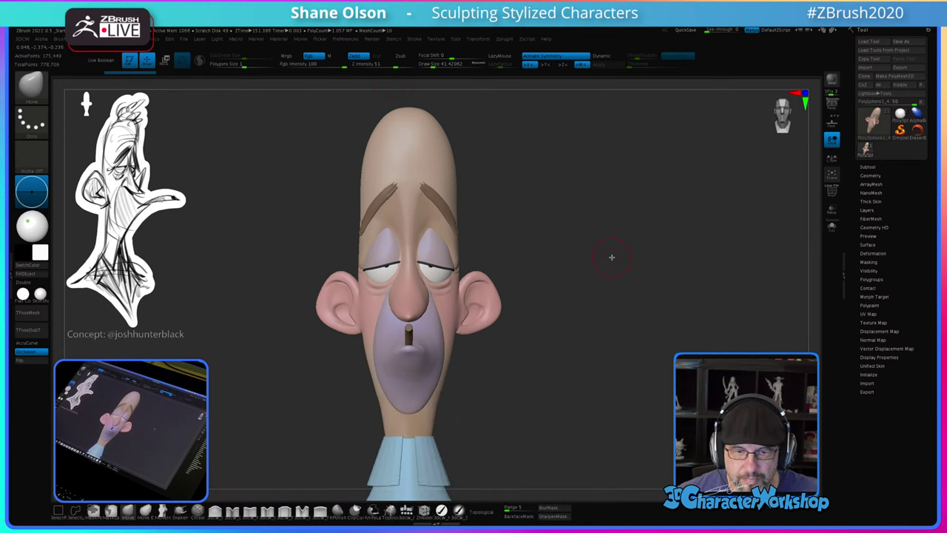
Step: Show the polygroup wireframe on the head and duplicate the head subtool
left_click_drag(515, 275, 533, 292)
key("shift+f")
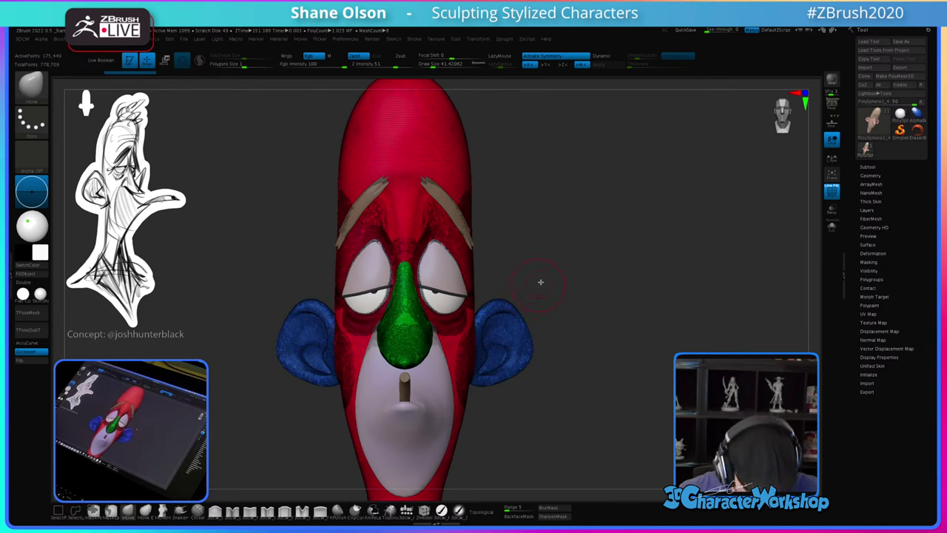
left_click_drag(572, 263, 721, 220)
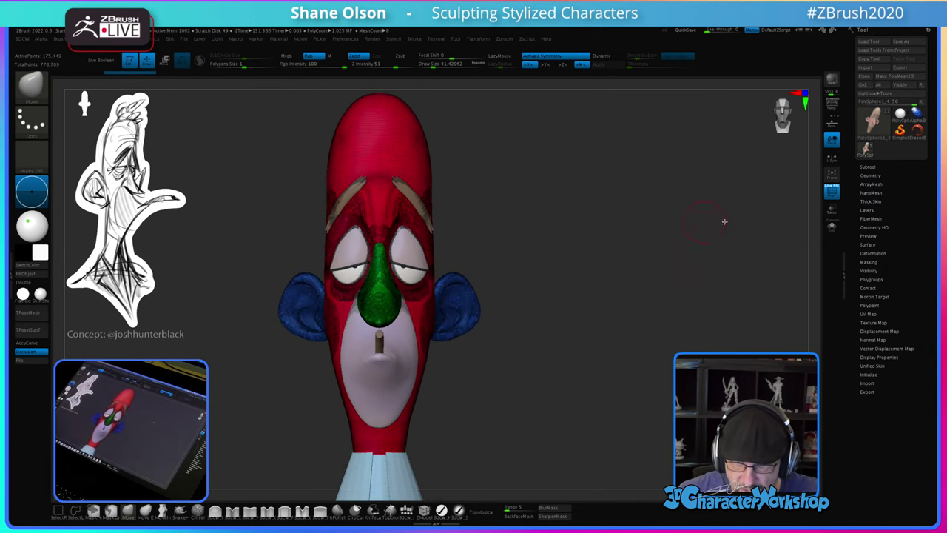
left_click(868, 166)
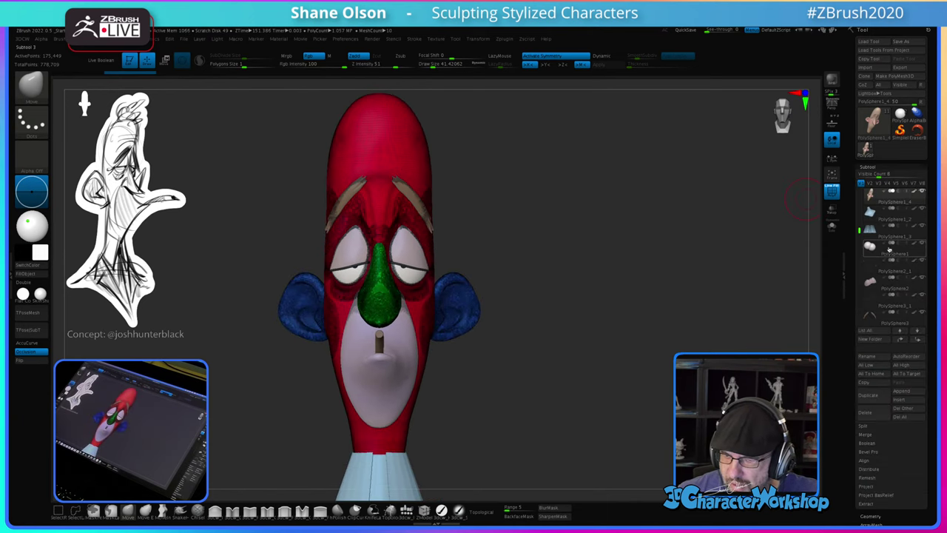
left_click(868, 396)
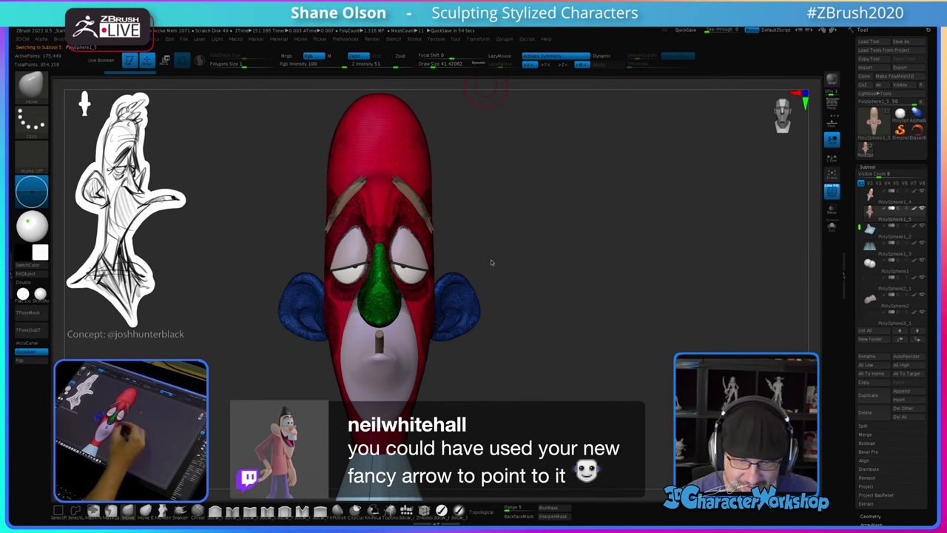
left_click_drag(527, 162, 422, 256)
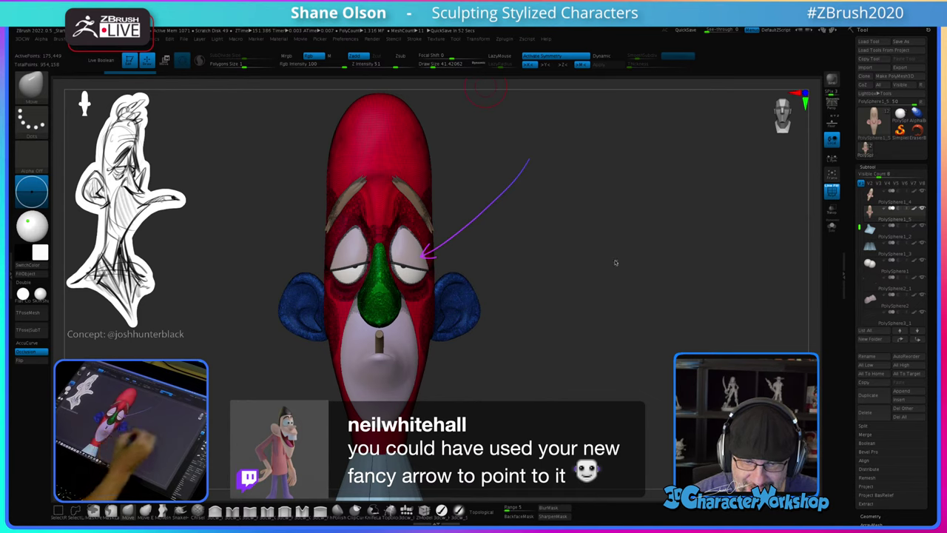
mouse_move(640, 266)
left_mouse_down()
mouse_move(552, 256)
mouse_move(429, 261)
left_mouse_up()
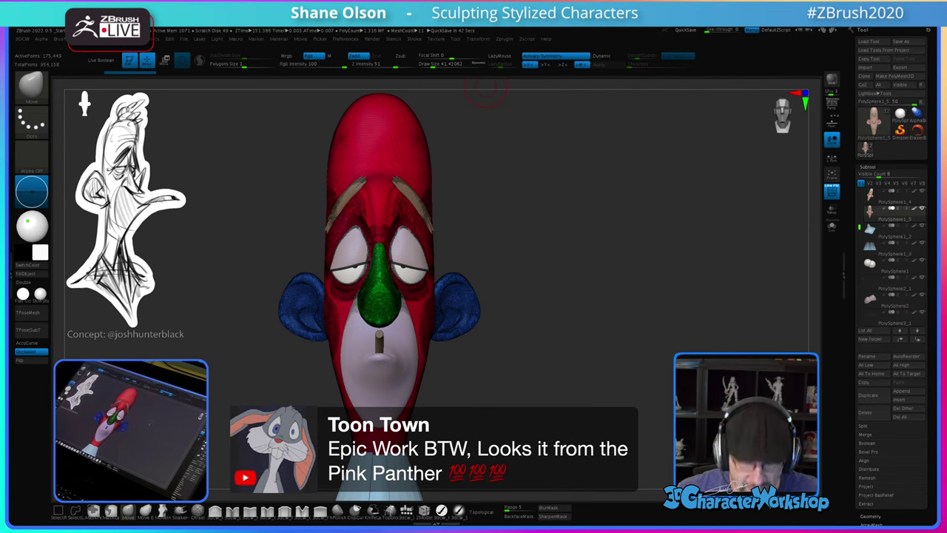
left_click_drag(529, 237, 592, 253)
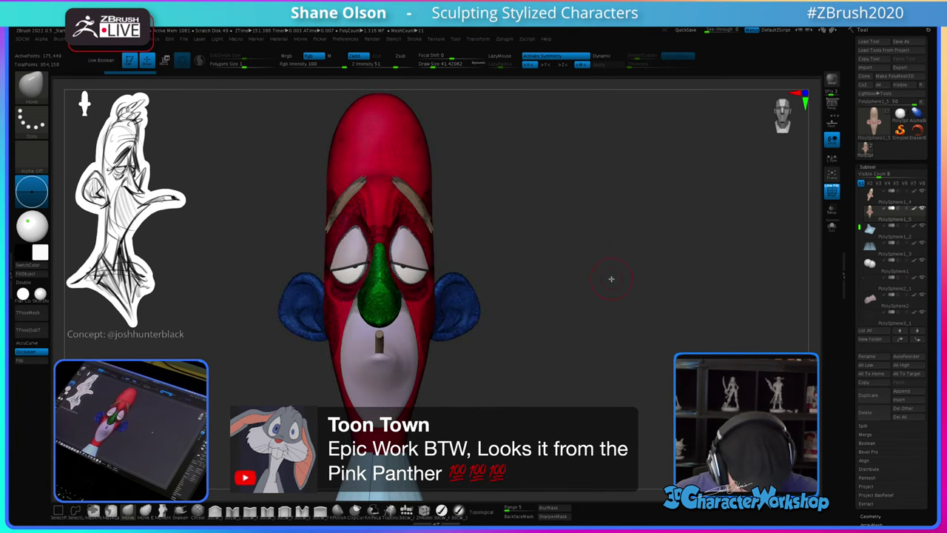
Step: Isolate the duplicated head and retopologize it using ZRemesher with a Target Polygons Count of 3 and Adapt enabled
key("space")
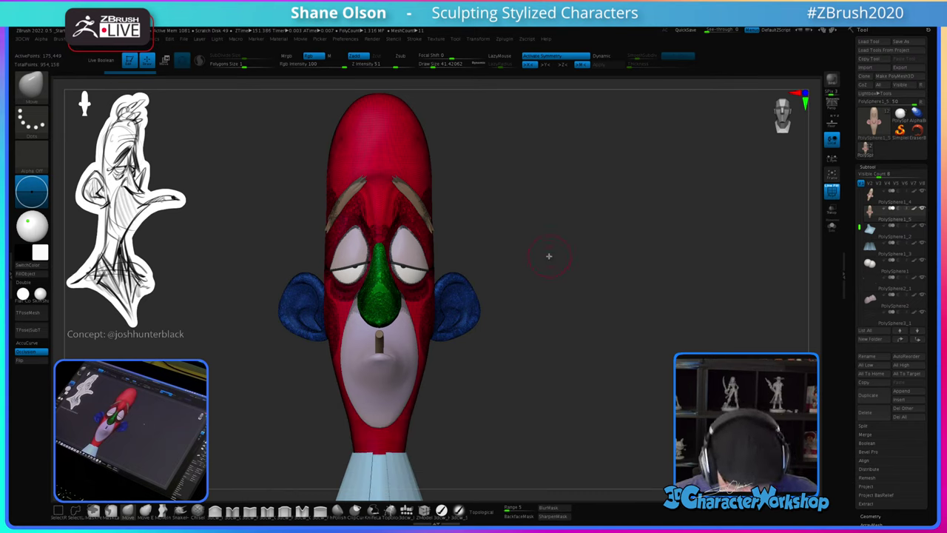
key("space")
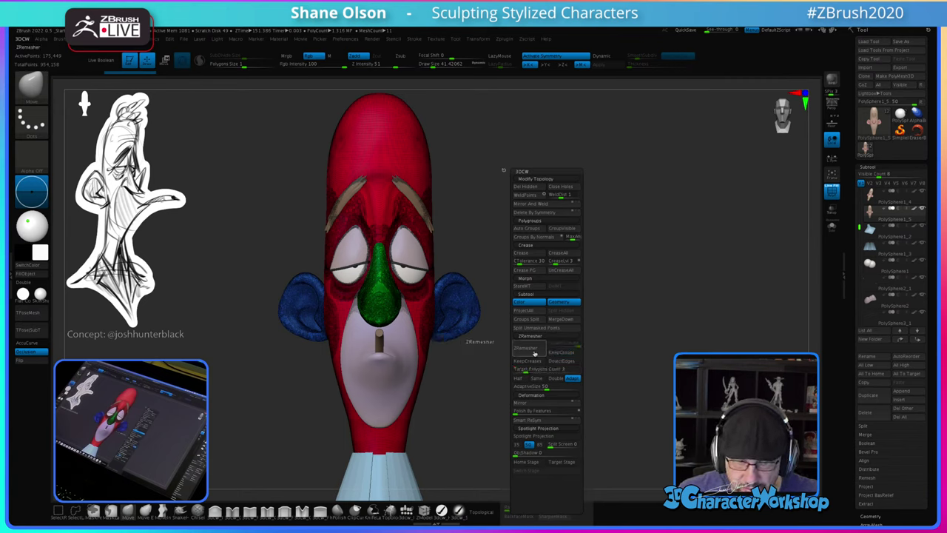
left_click_drag(636, 311, 664, 305)
left_click(832, 225)
mouse_move(579, 269)
left_mouse_down()
mouse_move(644, 264)
mouse_move(589, 264)
left_mouse_up()
key("3")
left_click(572, 347)
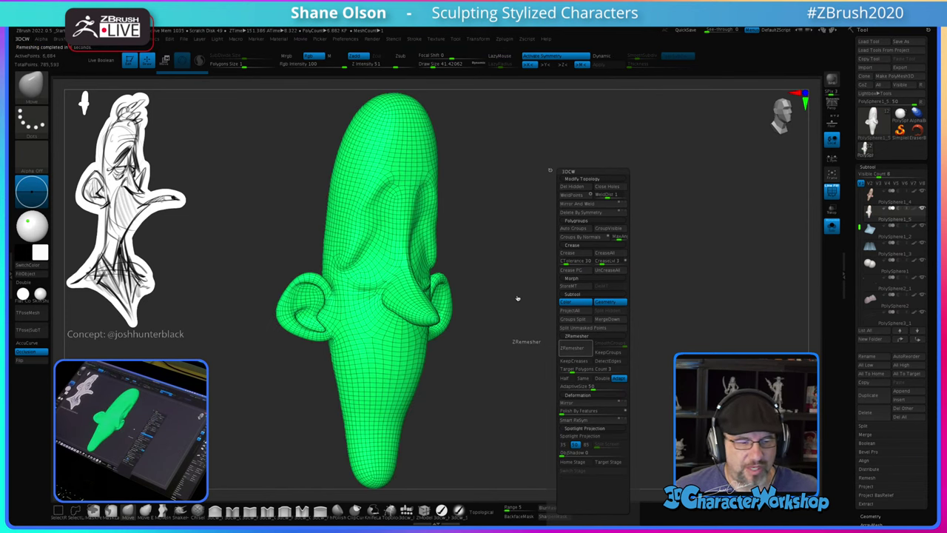
Step: Check the remeshed head's topology from the front and subdivide it three times
left_click_drag(491, 271, 550, 256)
key("shift+f")
key("shift+f")
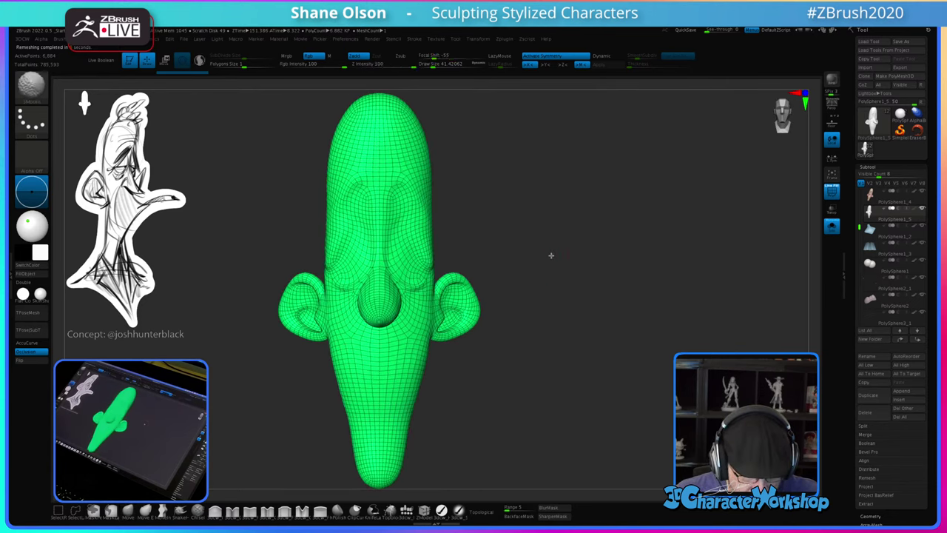
key("ctrl")
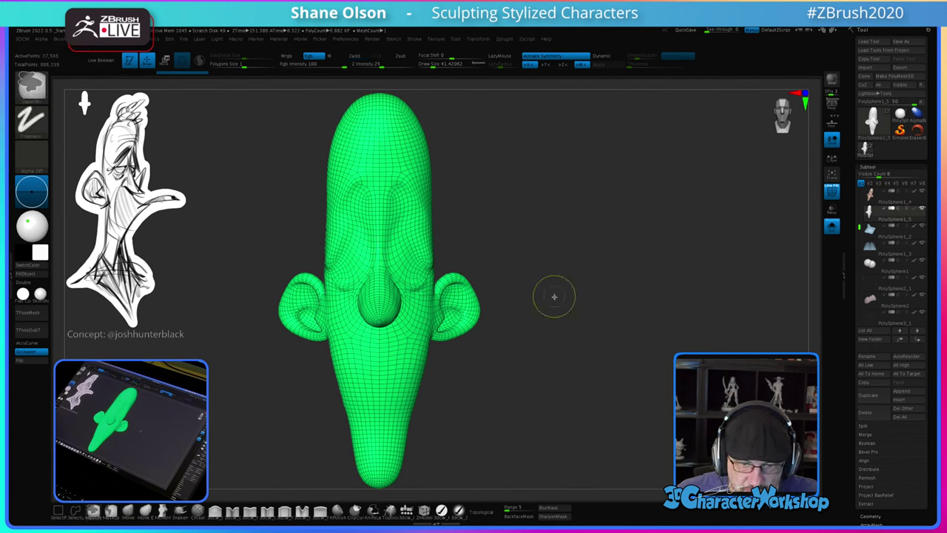
key("ctrl+d")
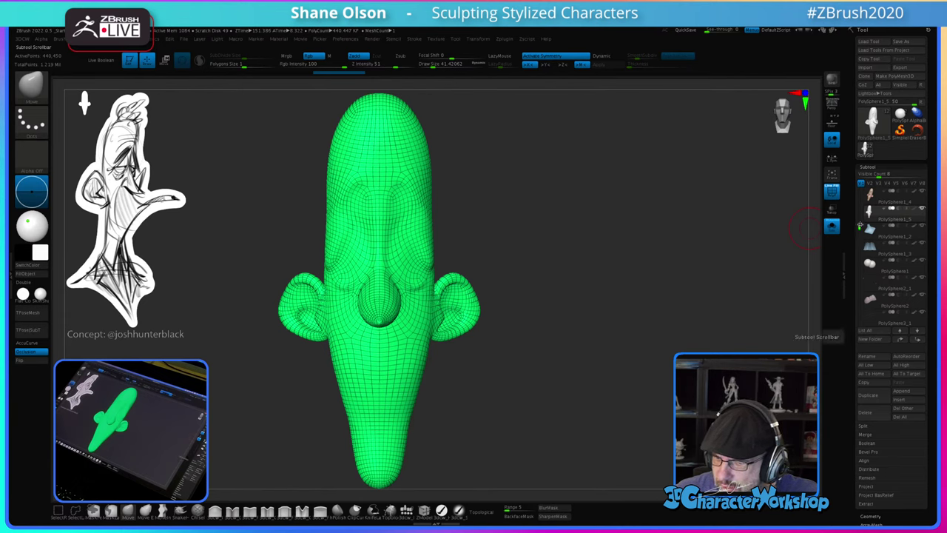
Step: Hide all subtools except the original and remeshed heads, and turn off Solo mode to compare them
mouse_move(860, 220)
left_mouse_down()
mouse_move(860, 238)
mouse_move(861, 190)
mouse_move(860, 222)
left_mouse_up()
left_click(923, 209)
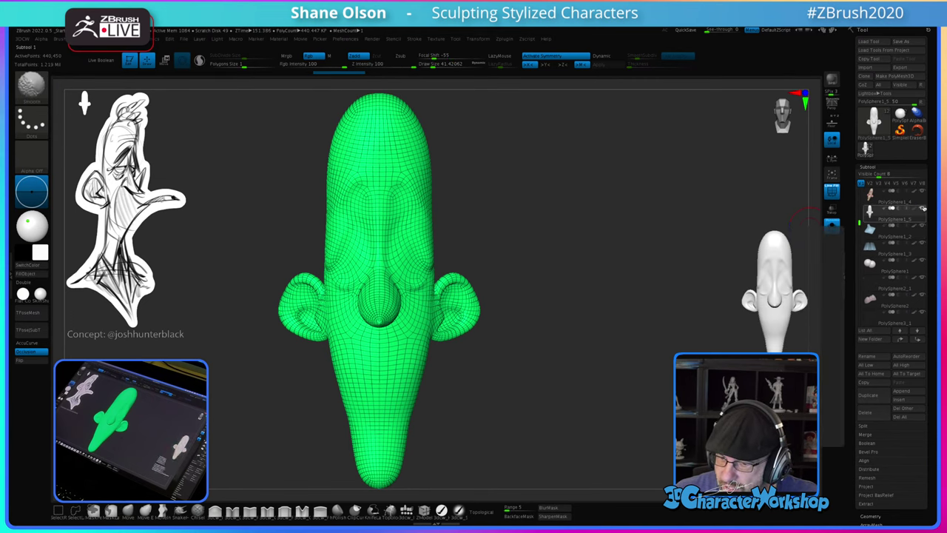
left_click(923, 210)
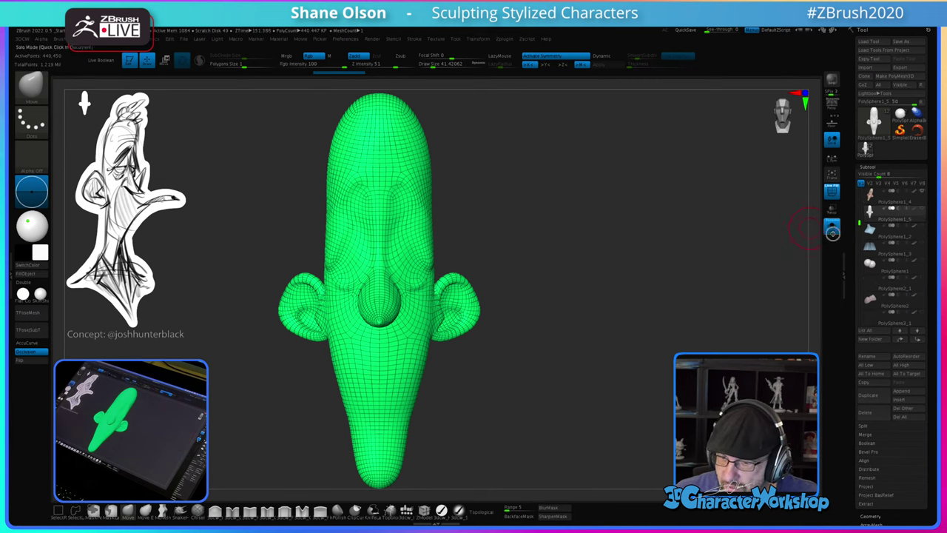
left_click(833, 233)
left_click_drag(609, 264, 560, 232)
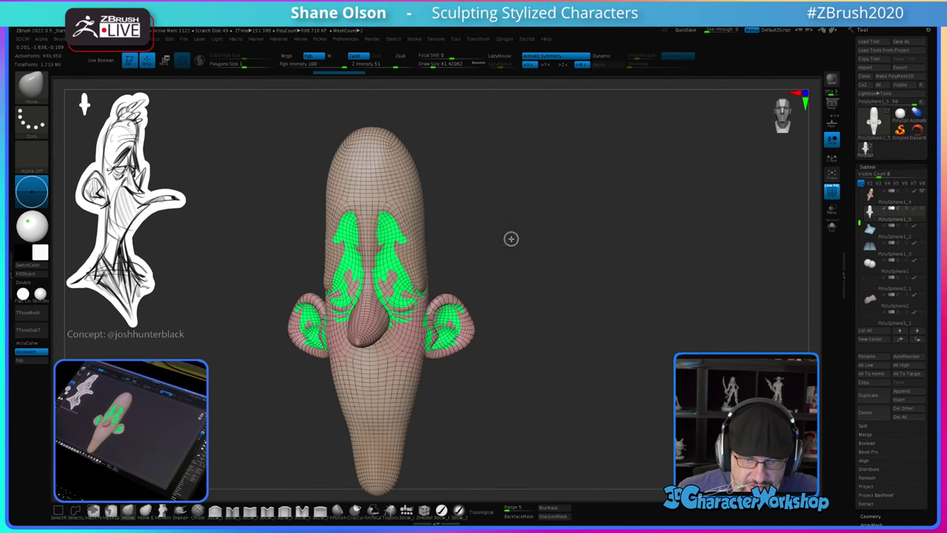
Step: Project the original head's sculpted detail and polypaint onto the remeshed head with ProjectAll
left_click_drag(510, 239, 392, 285)
left_click_drag(525, 255, 529, 252)
key("space")
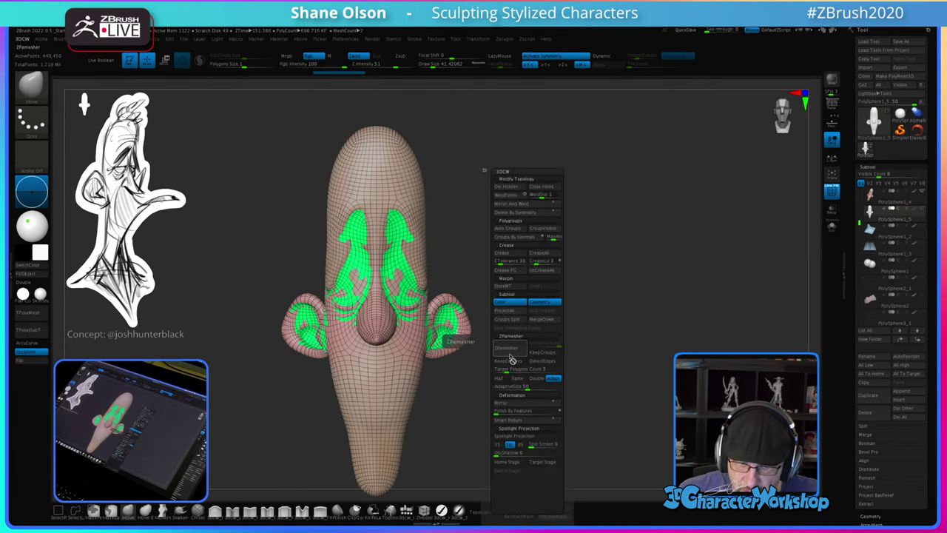
left_click(505, 311)
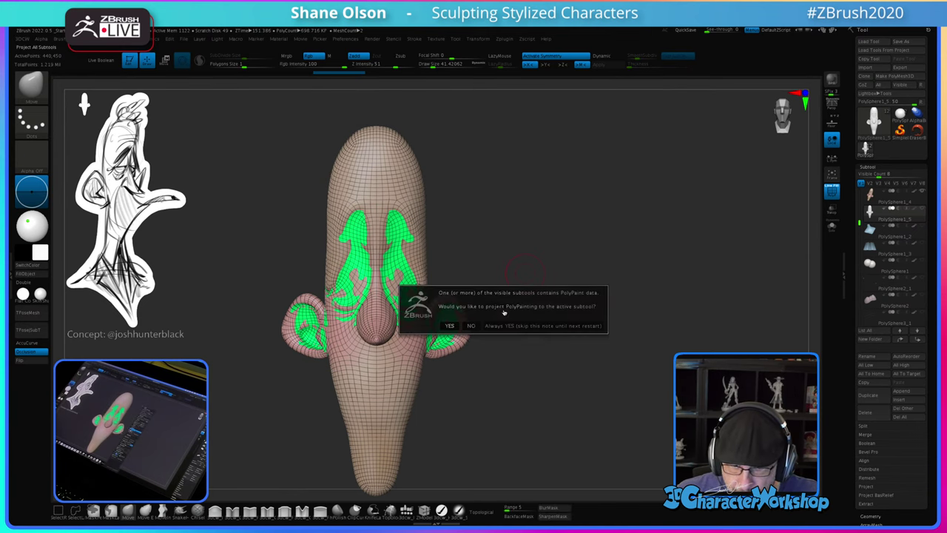
left_click(450, 326)
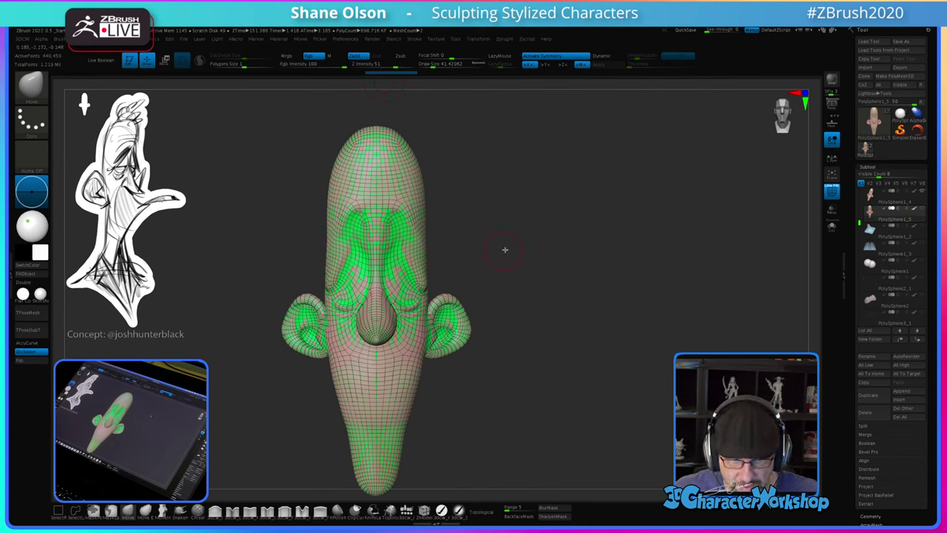
left_click_drag(505, 250, 622, 232)
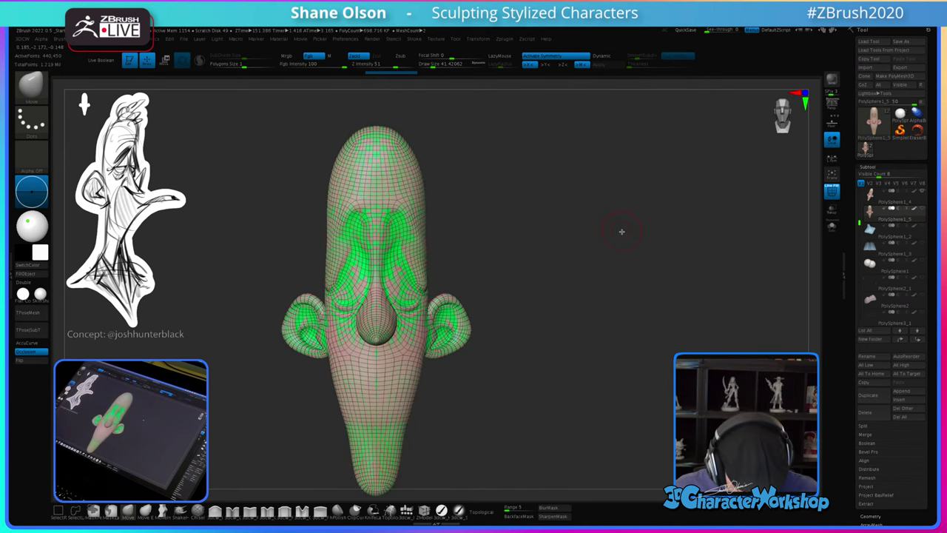
Step: Hide the original head subtool and subdivide the projected head once more
left_click(923, 191)
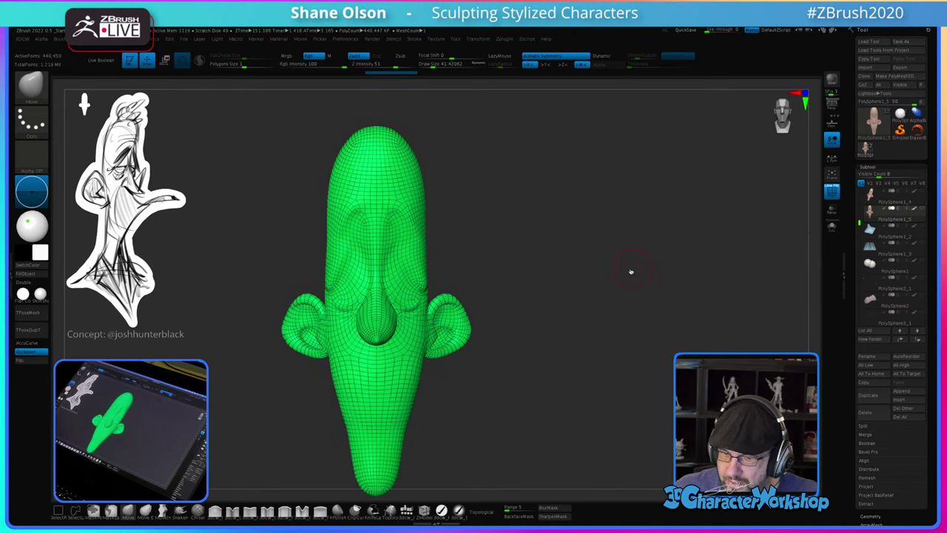
mouse_move(641, 258)
left_mouse_down()
mouse_move(594, 245)
mouse_move(613, 201)
mouse_move(599, 321)
mouse_move(611, 319)
mouse_move(598, 321)
mouse_move(560, 273)
mouse_move(568, 259)
left_mouse_up()
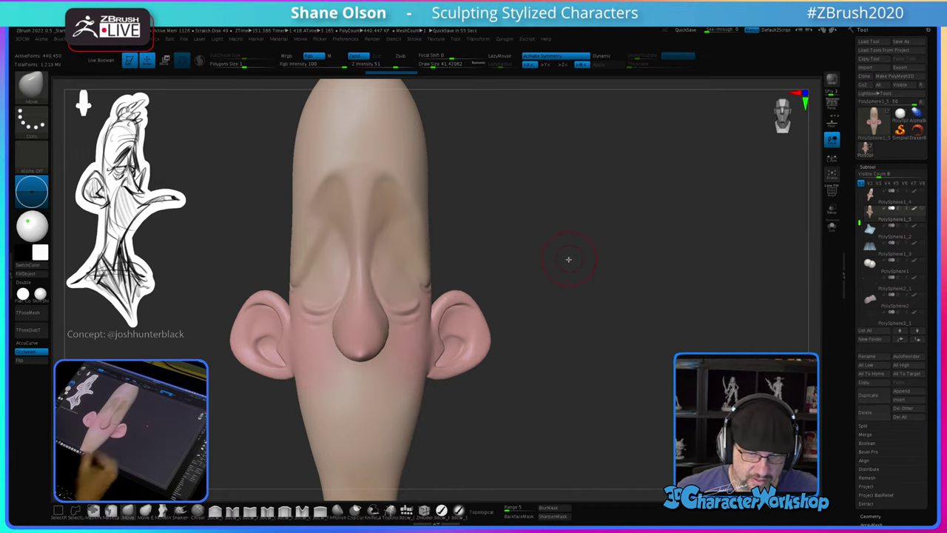
left_click_drag(556, 387, 547, 393)
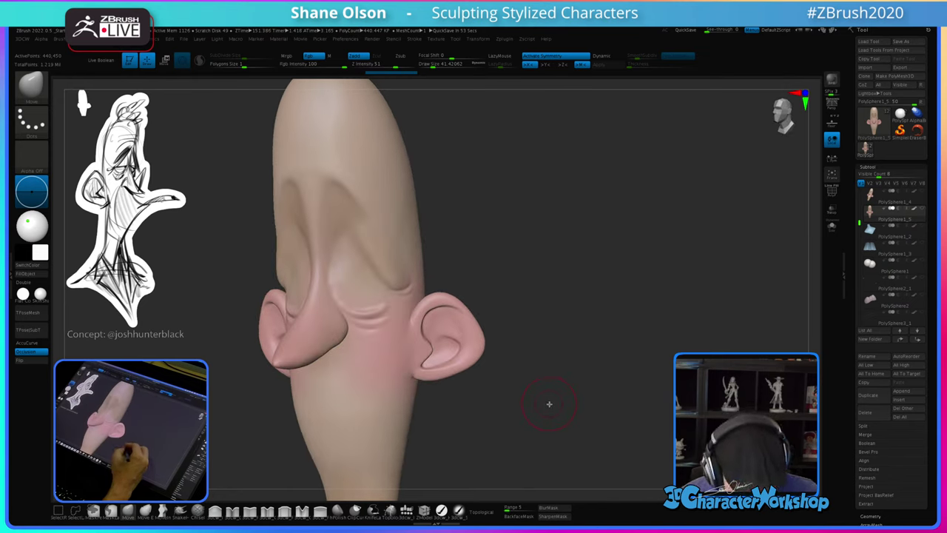
key("ctrl")
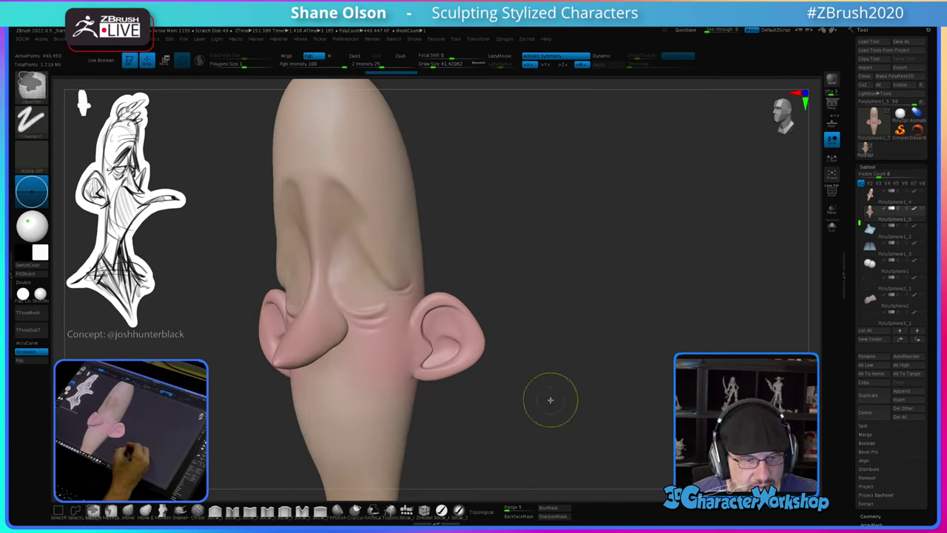
key("ctrl+d")
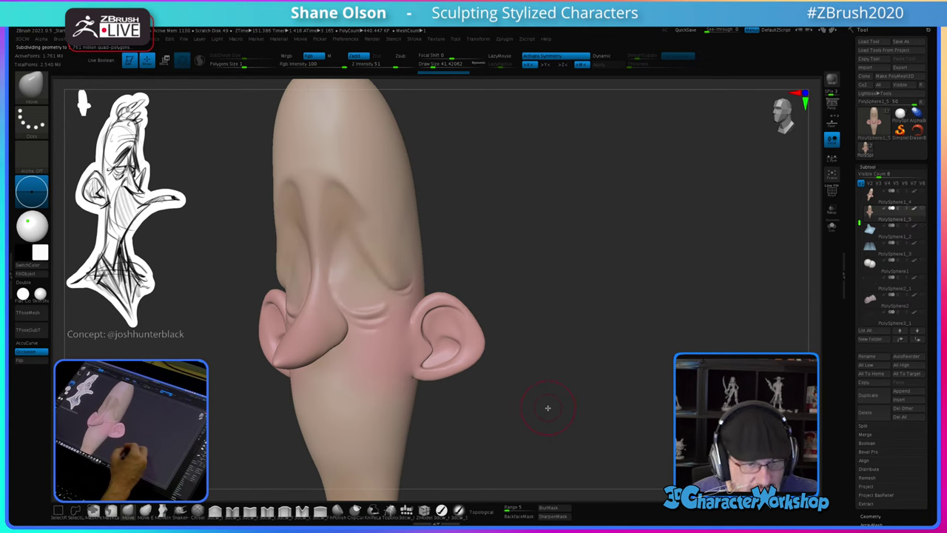
left_click_drag(546, 408, 555, 405)
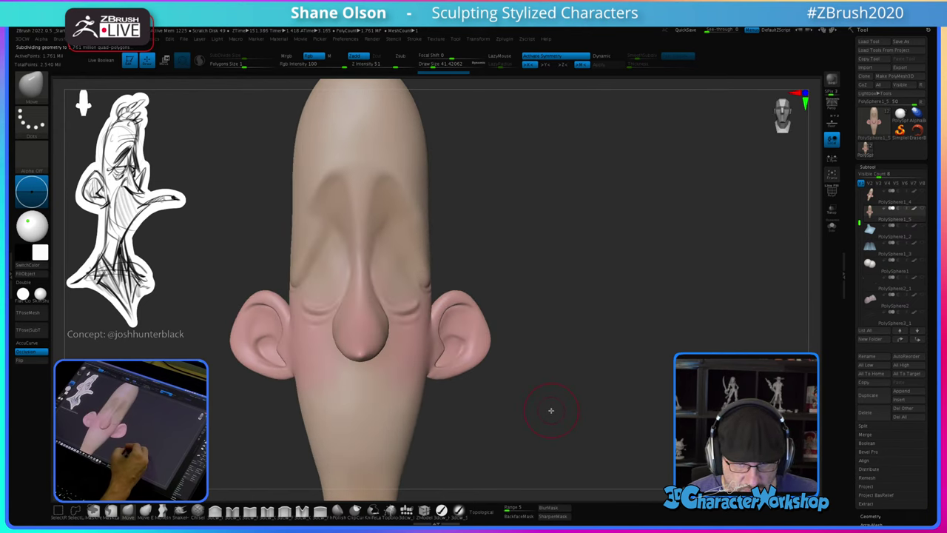
Step: Compare the wireframe and polygroups of the original head subtool with those of the remeshed head
key("shift+f")
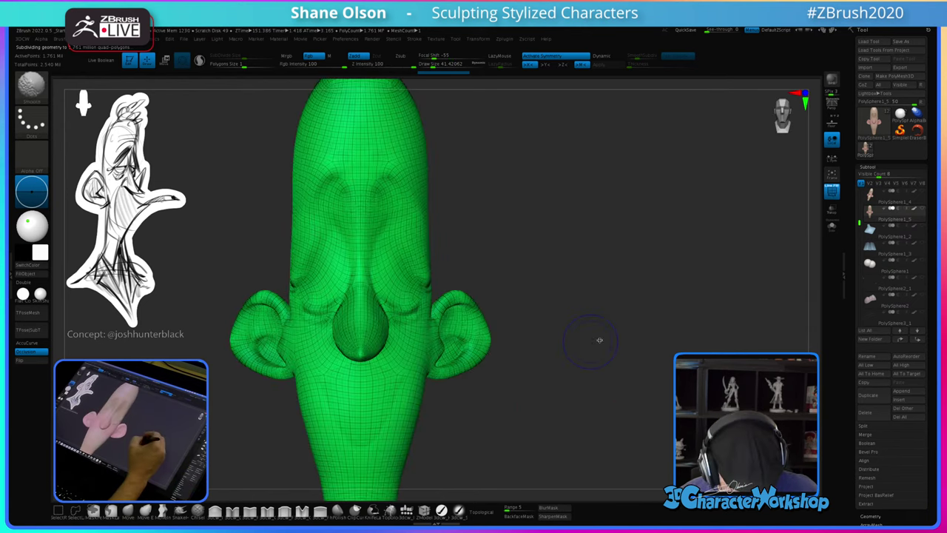
left_click_drag(600, 340, 573, 444)
left_click(893, 198)
left_click_drag(560, 345, 442, 402, "alt")
left_click_drag(400, 309, 435, 286)
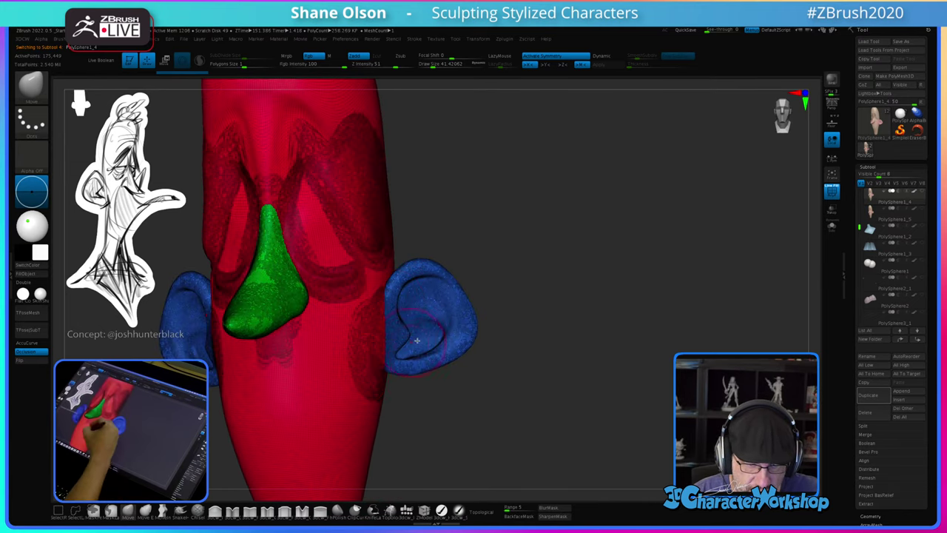
left_click_drag(567, 301, 621, 264)
left_click(870, 211)
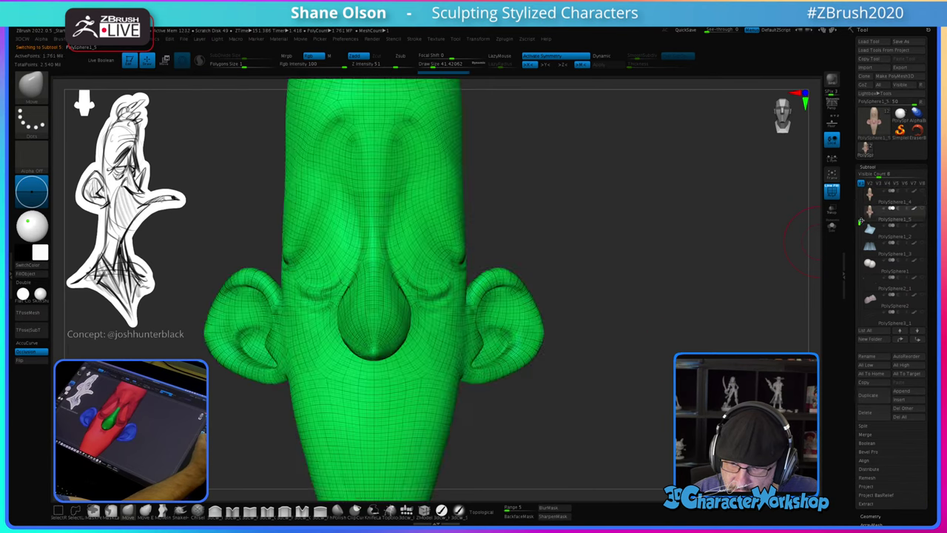
mouse_move(627, 363)
left_mouse_down()
mouse_move(614, 345)
mouse_move(628, 377)
mouse_move(615, 353)
left_mouse_up()
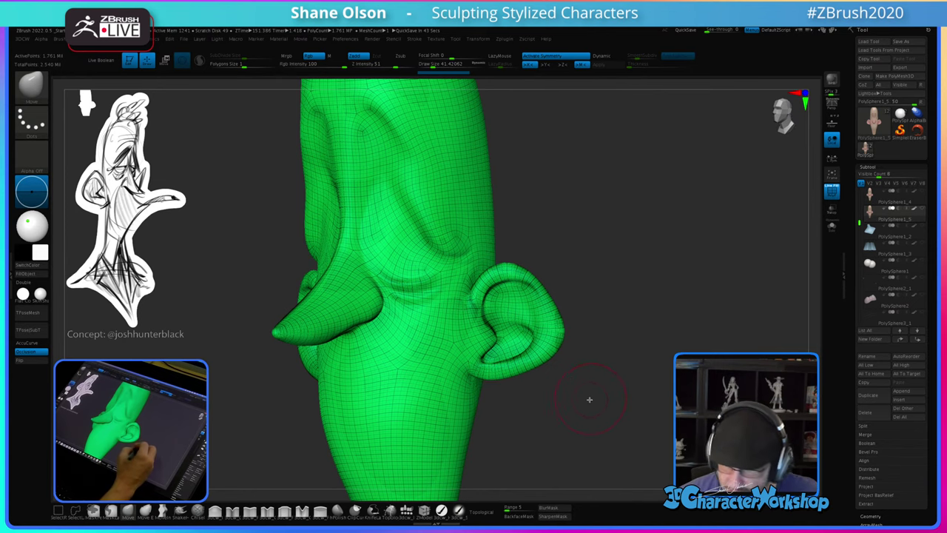
Step: Examine the remeshed head's surface with and without the wireframe, from the front and from an angle
key("shift")
key("shift+f")
mouse_move(585, 393)
left_mouse_down()
mouse_move(587, 377)
mouse_move(595, 402)
mouse_move(589, 388)
left_mouse_up()
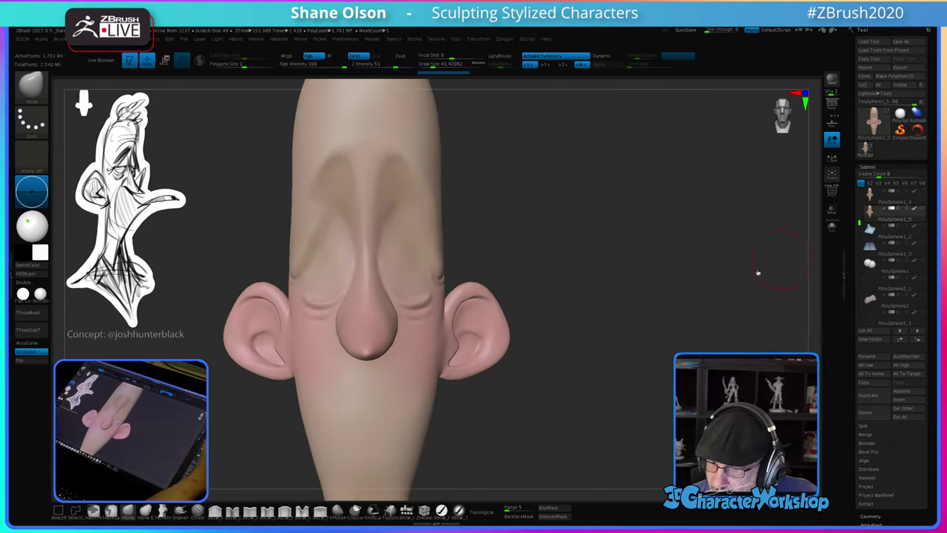
key("shift+f")
left_click_drag(592, 337, 529, 367)
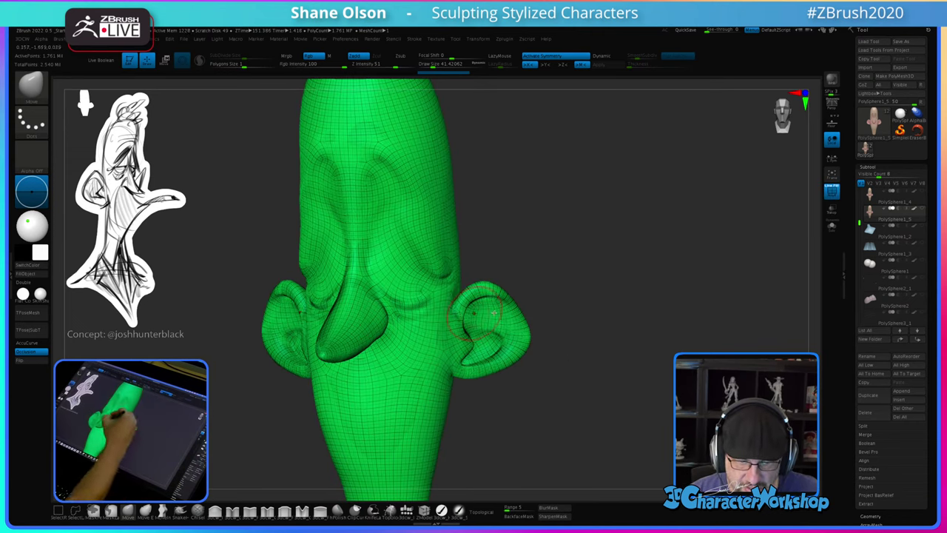
left_click_drag(605, 398, 606, 391, "shift")
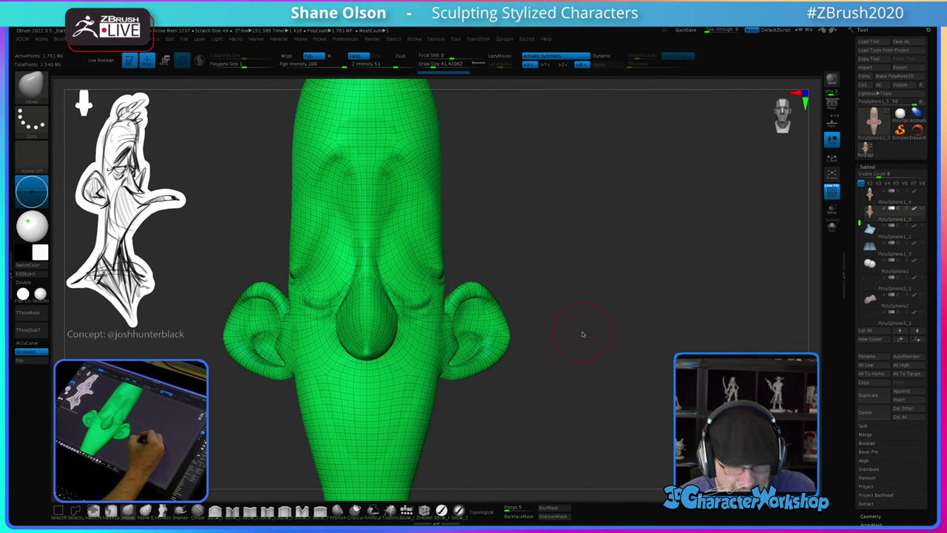
left_click_drag(582, 334, 634, 320)
key("shift+f")
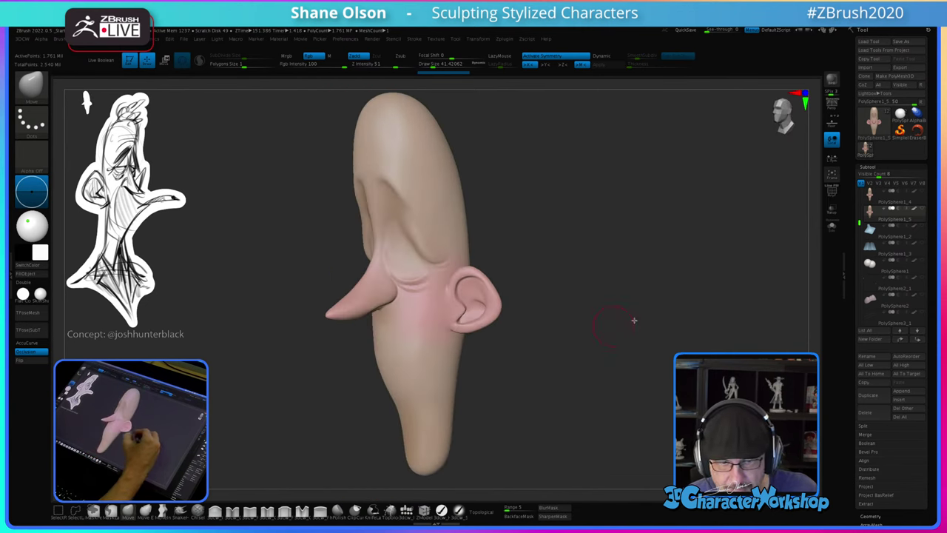
Step: Show the rest of the character's subtools again and hide the original head and the ruler
mouse_move(922, 212)
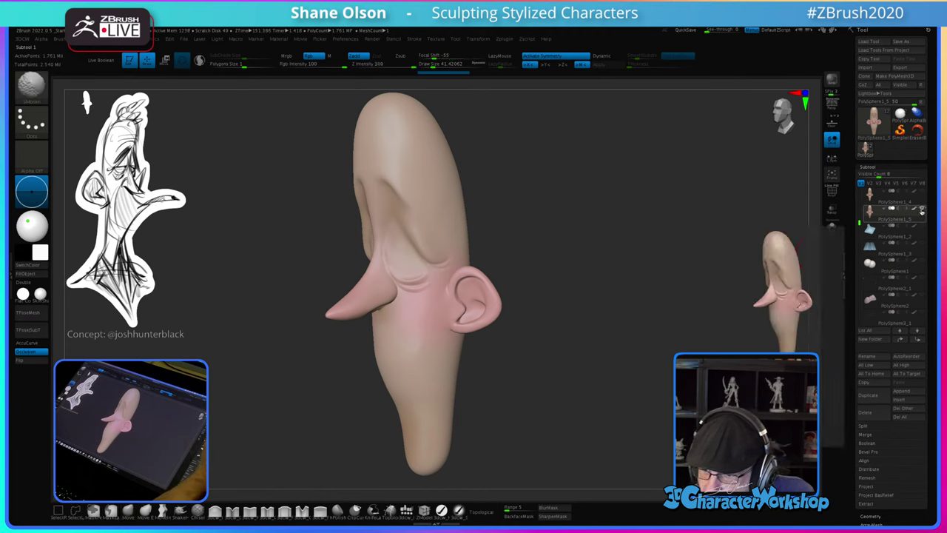
left_click(922, 211, "shift")
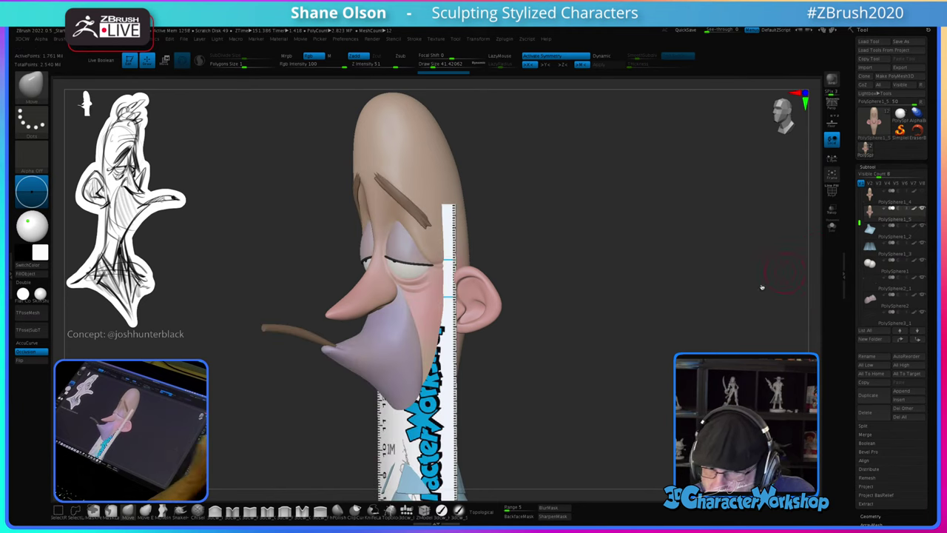
left_click_drag(577, 328, 558, 308)
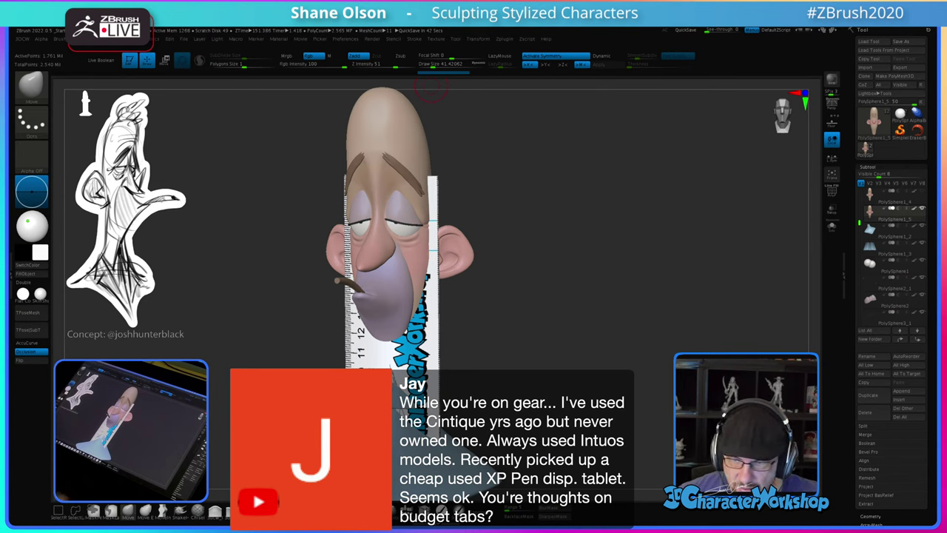
left_click_drag(859, 217, 859, 189)
left_click(922, 192)
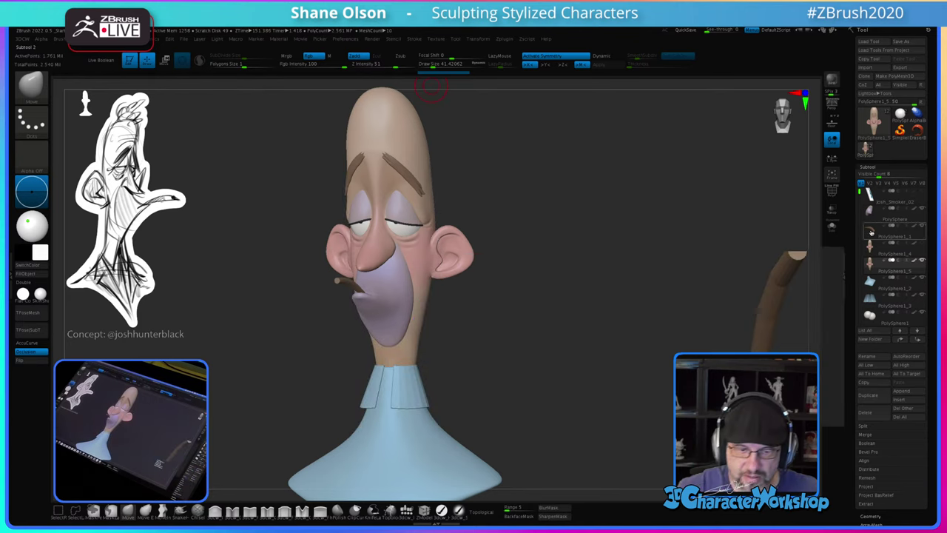
mouse_move(567, 378)
left_mouse_down()
mouse_move(592, 374)
mouse_move(558, 345)
mouse_move(548, 375)
mouse_move(537, 375)
left_mouse_up()
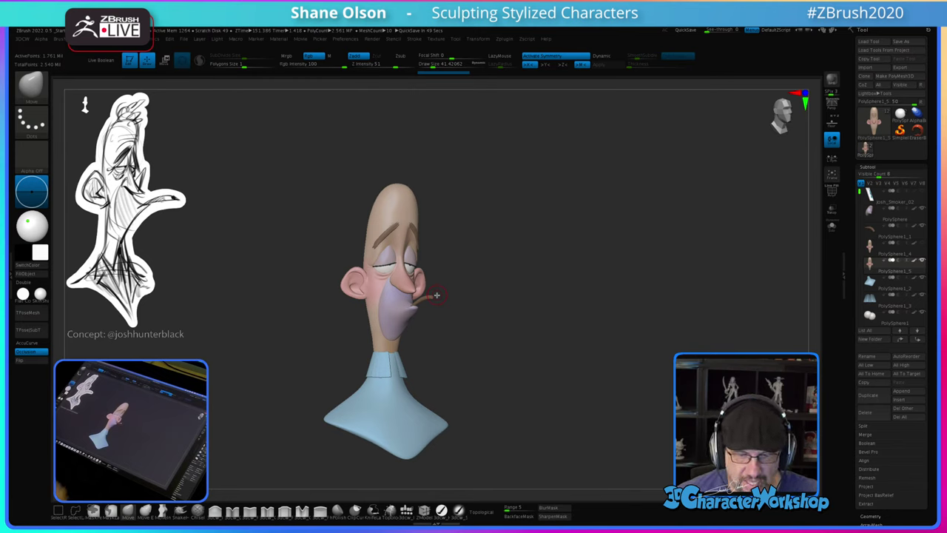
left_click_drag(455, 290, 455, 299)
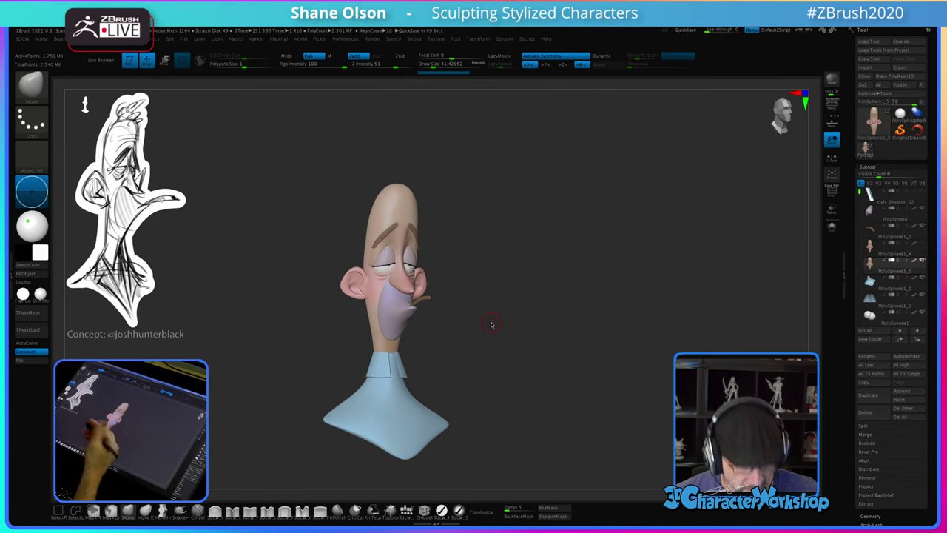
left_click_drag(503, 307, 510, 343)
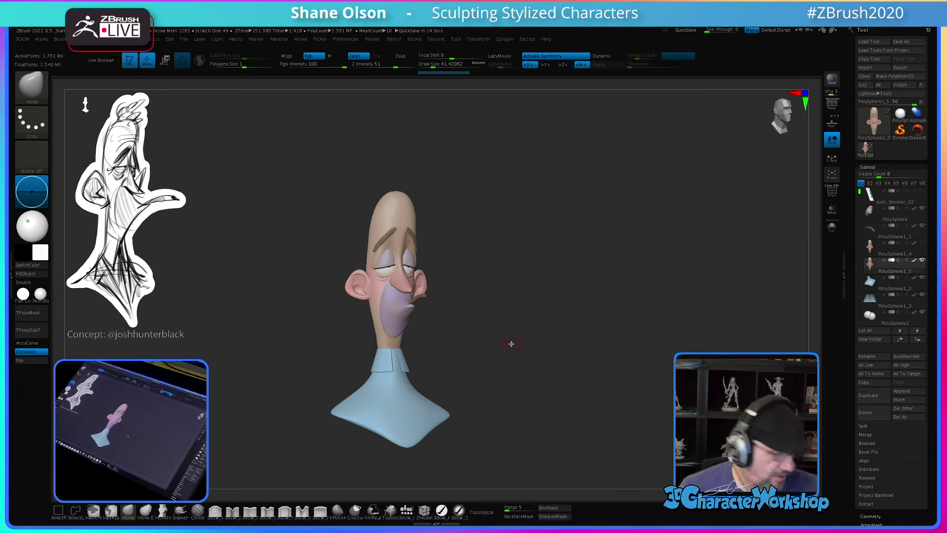
mouse_move(495, 316)
left_mouse_down()
mouse_move(485, 315)
mouse_move(500, 299)
mouse_move(546, 321)
mouse_move(515, 362)
mouse_move(481, 346)
left_mouse_up()
Step: Delete the original head subtool so that only the remeshed head remains
key("s")
left_click(871, 247)
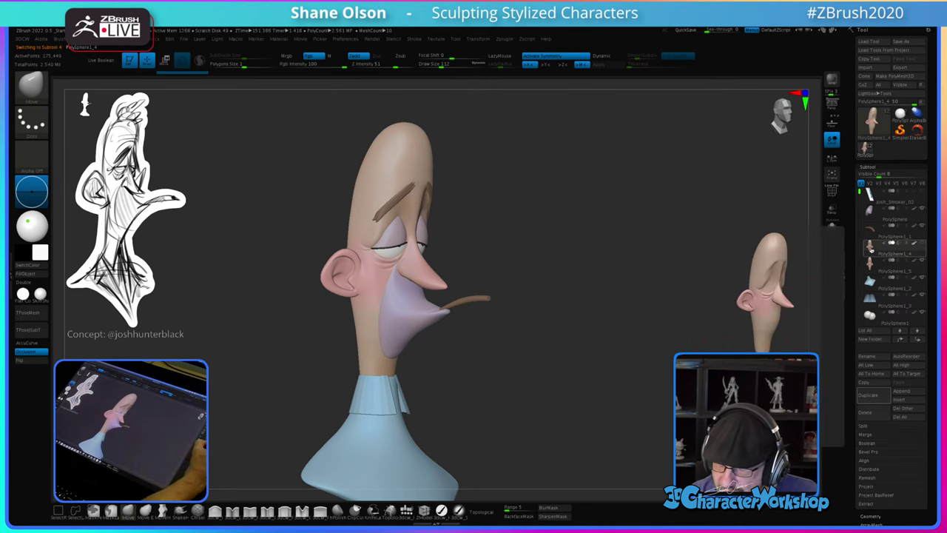
left_click(871, 413)
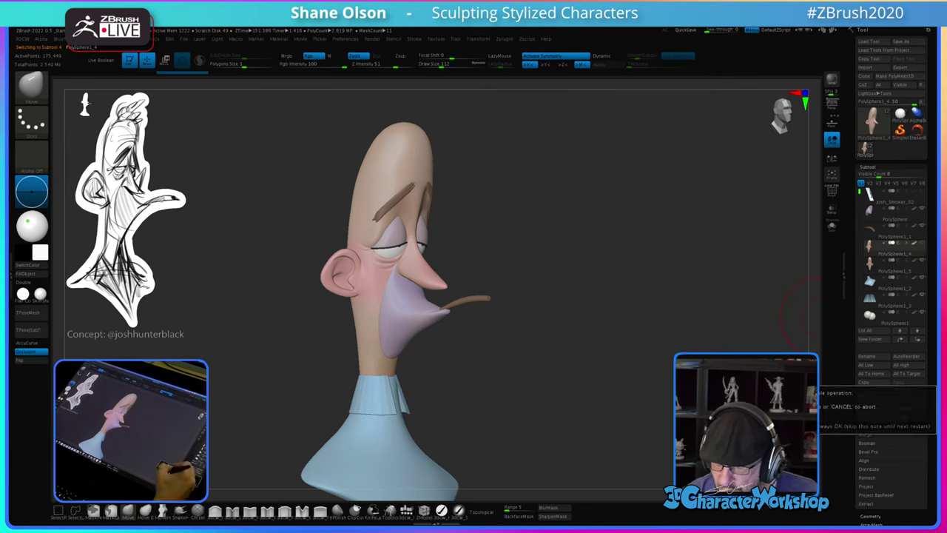
left_click(763, 426)
key("shift+f")
key("shift+f")
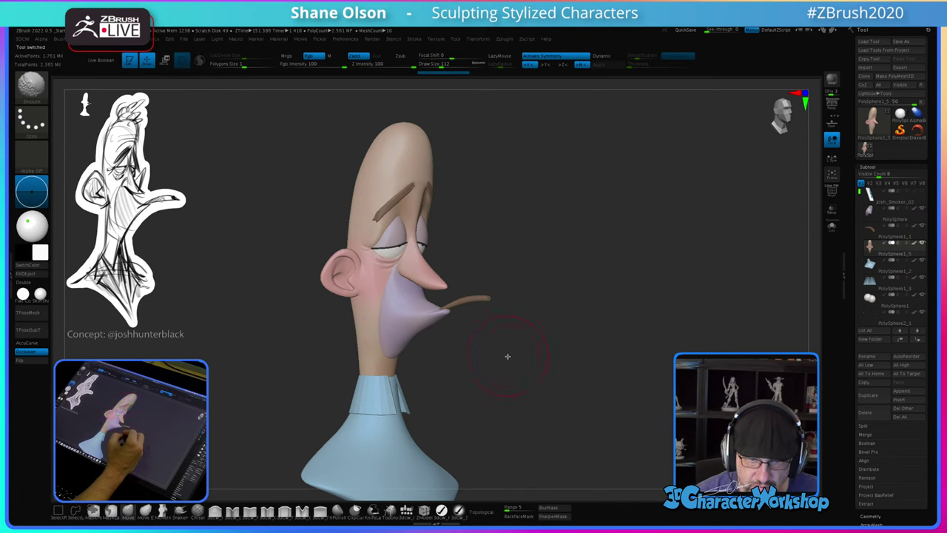
Step: Face the character from the front and reduce the brush's Draw Size to about 41
mouse_move(498, 355)
left_mouse_down()
mouse_move(491, 389)
mouse_move(501, 390)
mouse_move(478, 389)
mouse_move(495, 373)
mouse_move(488, 386)
mouse_move(504, 400)
left_mouse_up()
key("s")
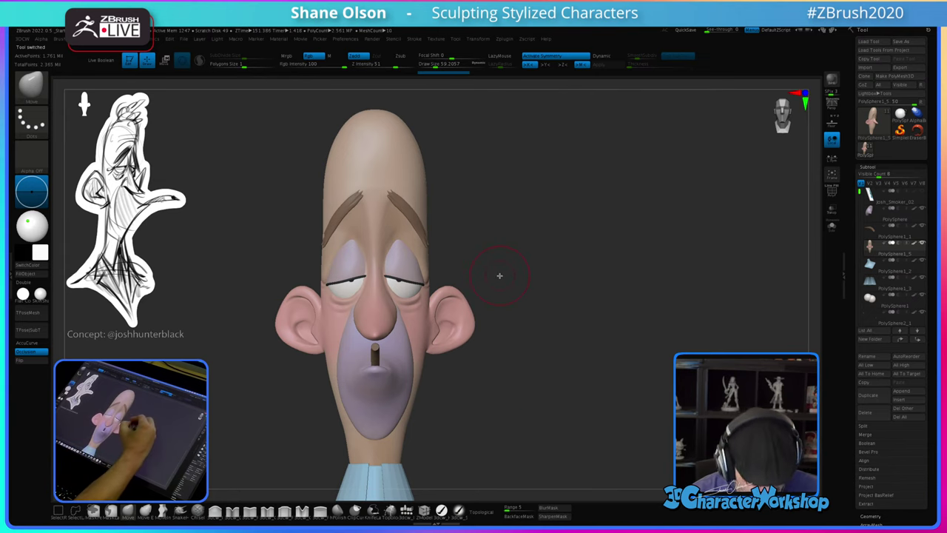
mouse_move(500, 275)
left_mouse_down("alt")
mouse_move(529, 296)
mouse_move(535, 317)
mouse_move(556, 298)
mouse_move(548, 275)
mouse_move(540, 318)
left_mouse_up("alt")
key("s")
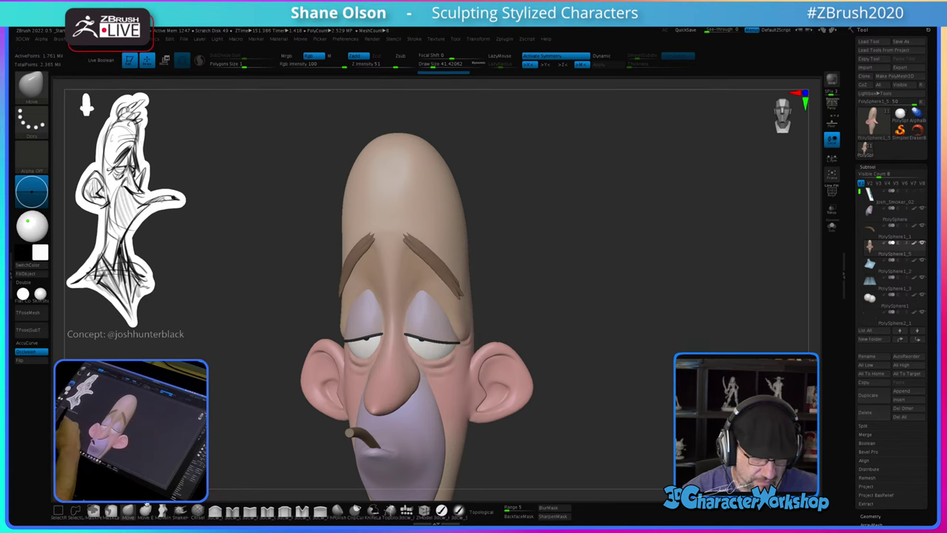
Step: Check the head from several angles and switch it to a lower subdivision level
left_click_drag(522, 296, 507, 319)
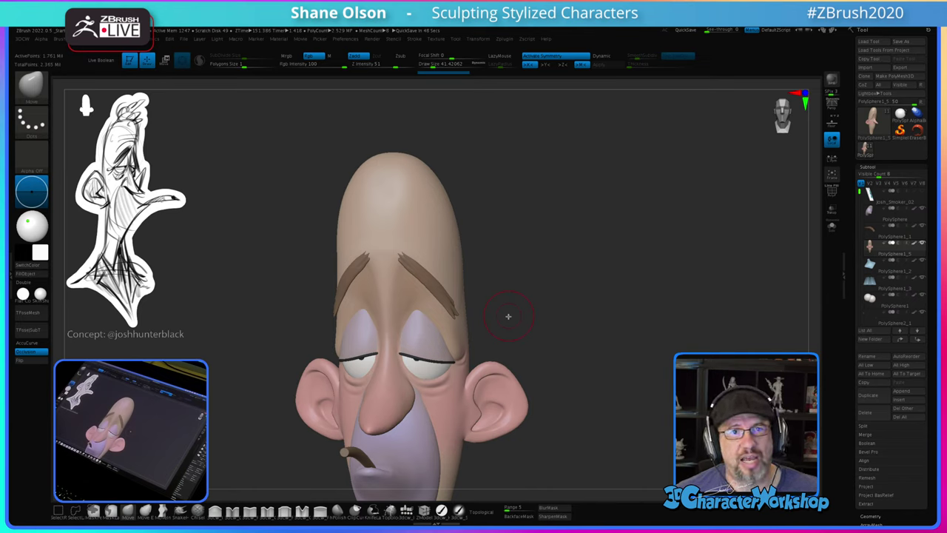
mouse_move(508, 318)
left_mouse_down("shift")
mouse_move(545, 309)
mouse_move(535, 325)
left_mouse_up("shift")
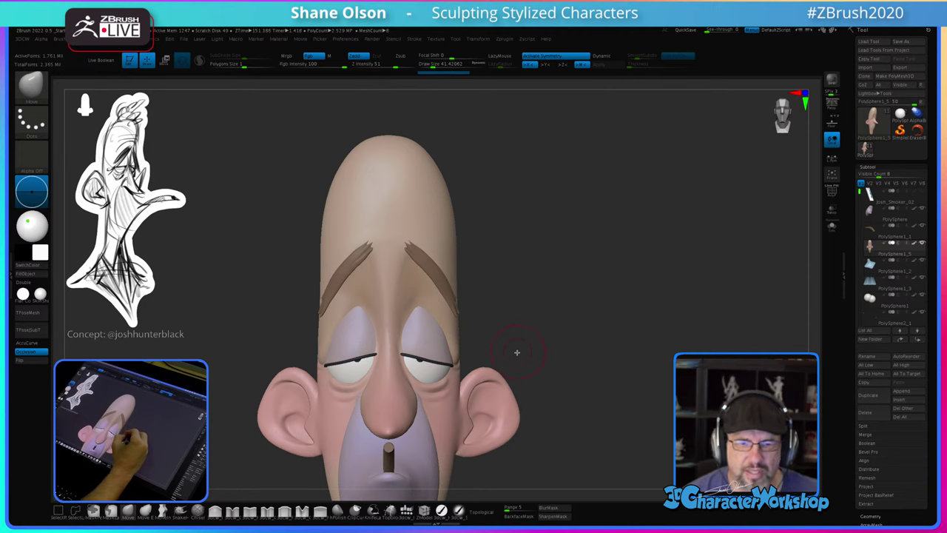
left_click_drag(517, 353, 530, 298)
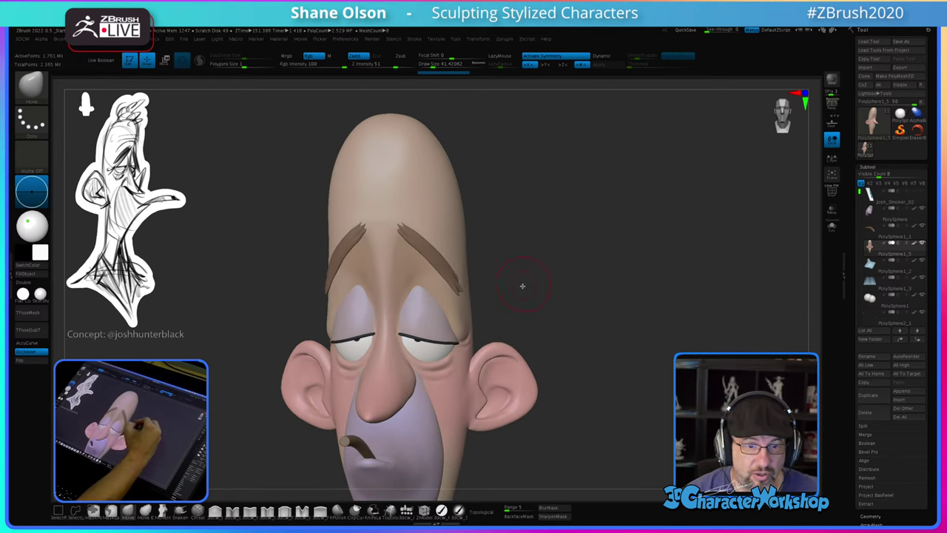
mouse_move(429, 298)
right_mouse_down()
mouse_move(425, 315)
mouse_move(434, 305)
mouse_move(425, 294)
right_mouse_up()
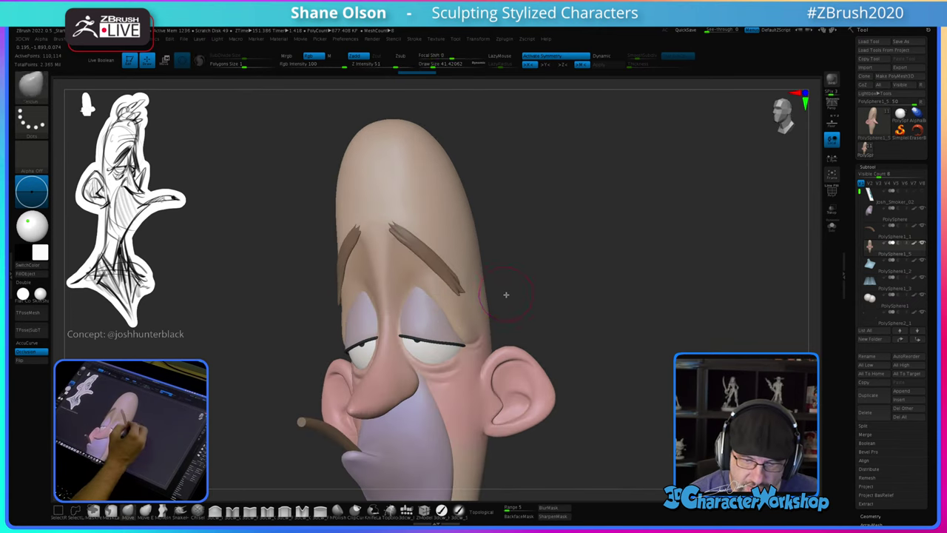
key("shift+d")
key("shift+d")
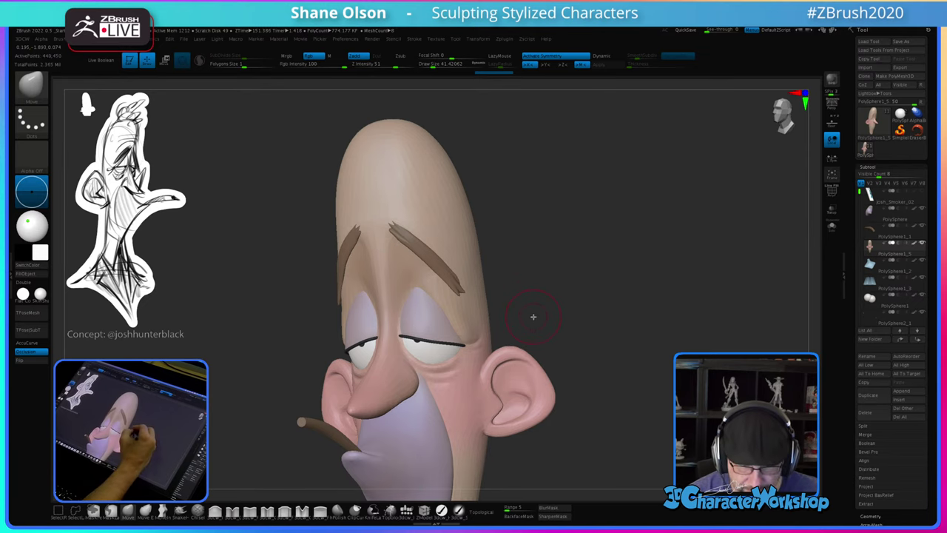
Step: Show the head's polyframe wireframe and lower the mesh to its lowest subdivision level
mouse_move(533, 305)
right_mouse_down()
mouse_move(523, 332)
mouse_move(547, 299)
right_mouse_up()
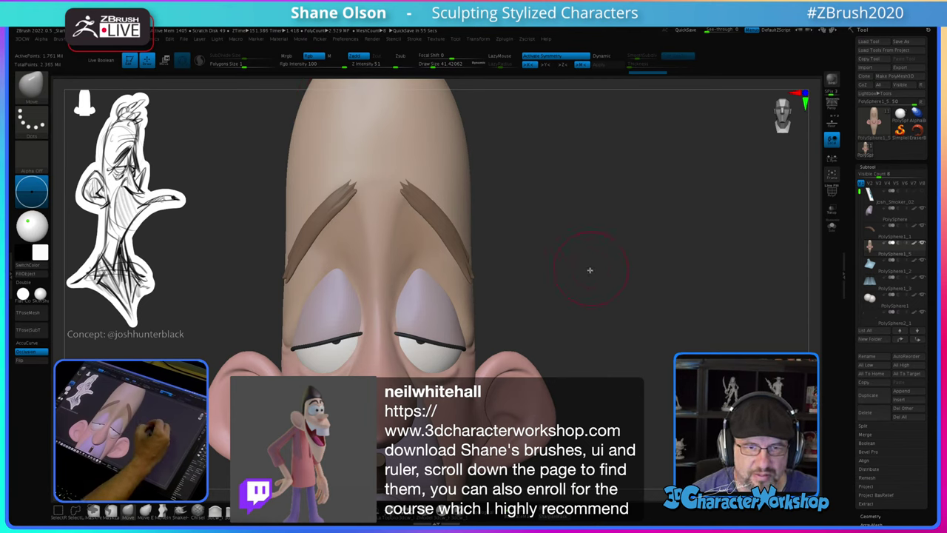
left_click_drag(586, 265, 568, 309)
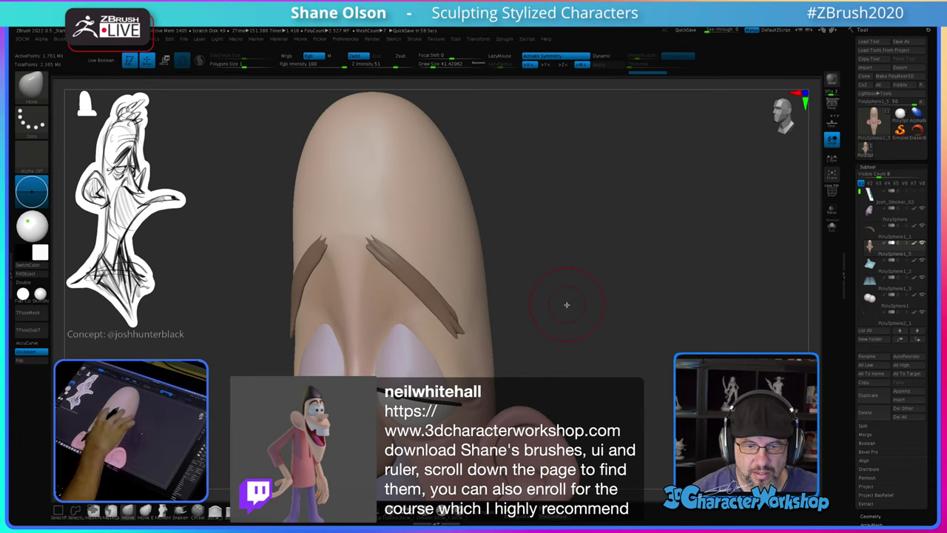
left_click_drag(519, 315, 557, 340)
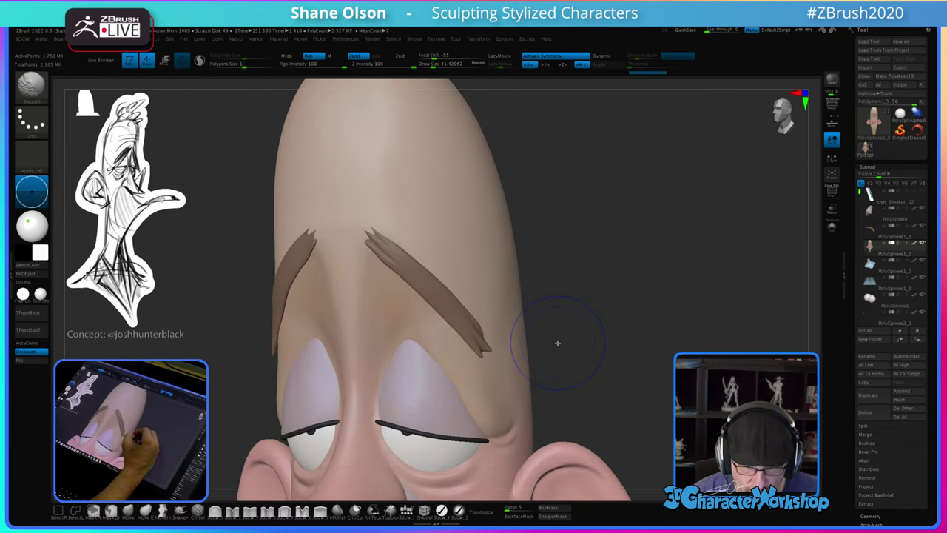
key("shift+f")
key("shift+d")
key("shift+d")
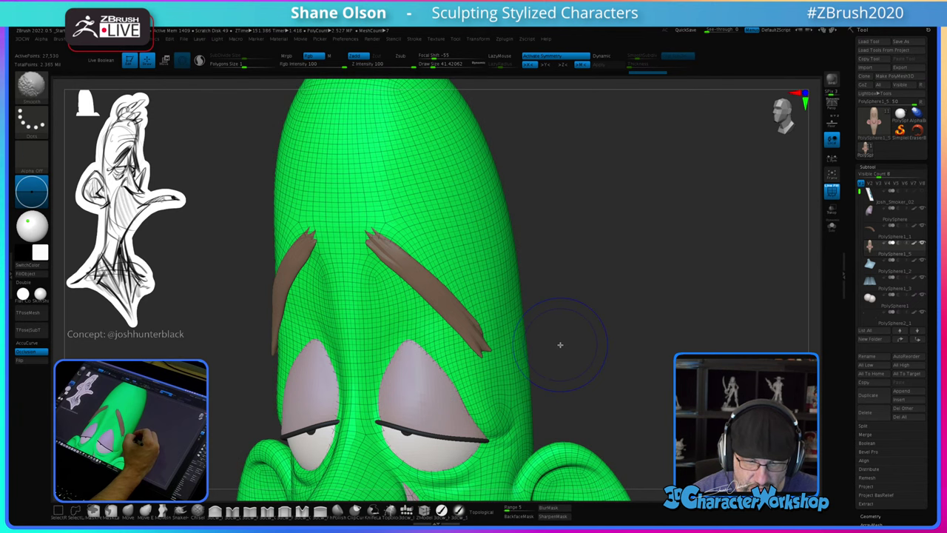
mouse_move(558, 328)
left_mouse_down()
mouse_move(556, 301)
mouse_move(548, 313)
mouse_move(568, 303)
mouse_move(554, 330)
mouse_move(518, 256)
mouse_move(375, 252)
left_mouse_up()
left_click_drag(558, 304, 489, 314)
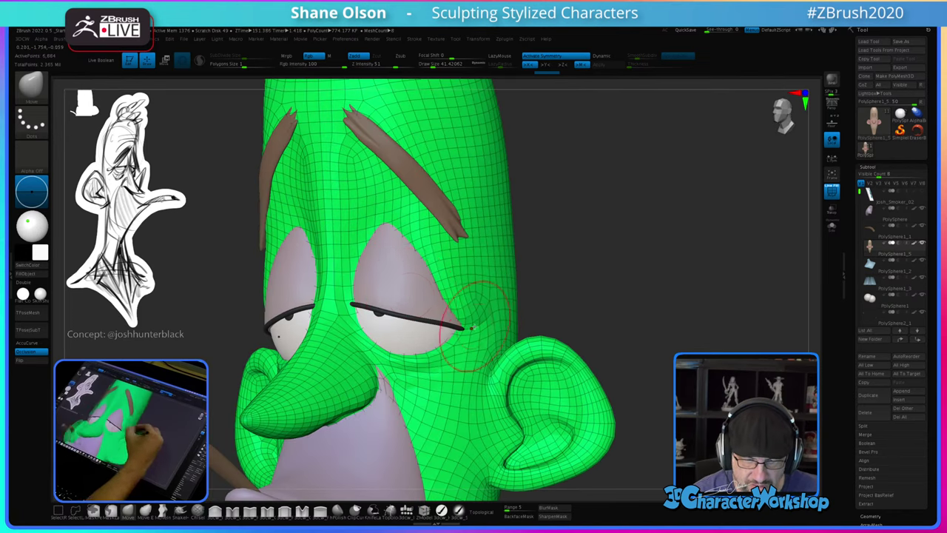
Step: Mask the skin around both eyes with a Draw Size of about 27, hide the wireframe and clear the mask
key("s")
left_click_drag(411, 285, 403, 287)
right_click_drag(409, 280, 406, 305, "alt")
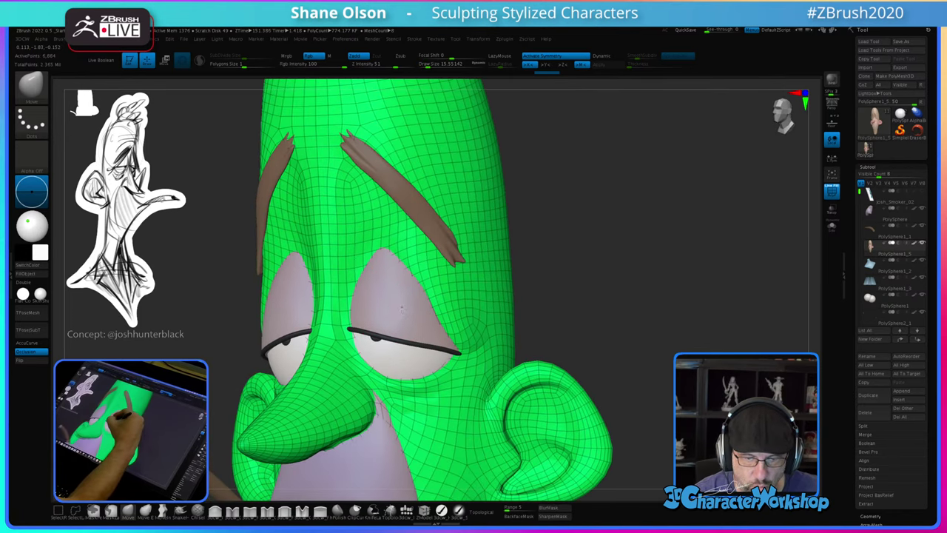
key("s")
mouse_move(381, 307)
left_mouse_down()
mouse_move(368, 251)
mouse_move(398, 240)
mouse_move(465, 358)
mouse_move(414, 385)
mouse_move(369, 355)
mouse_move(346, 296)
mouse_move(356, 268)
left_mouse_up()
key("ctrl")
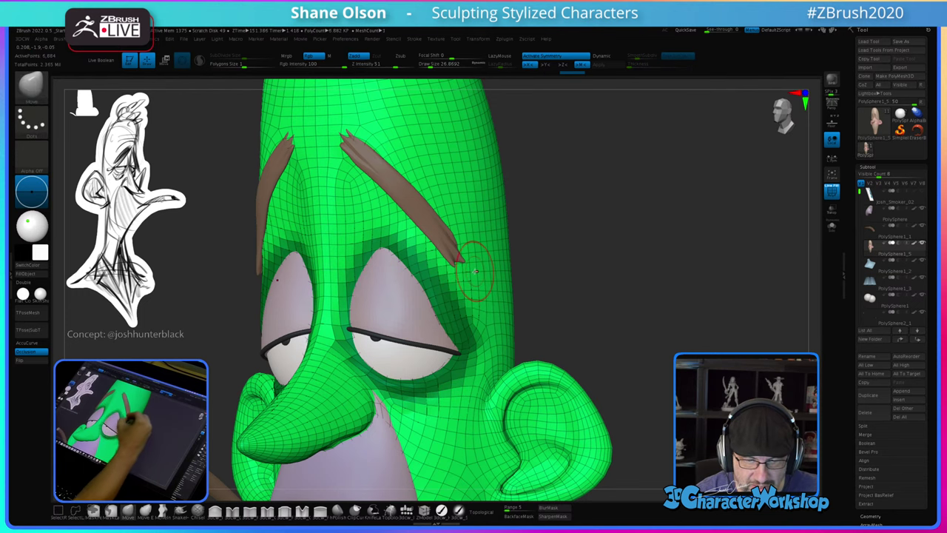
right_click_drag(474, 282, 472, 321, "ctrl")
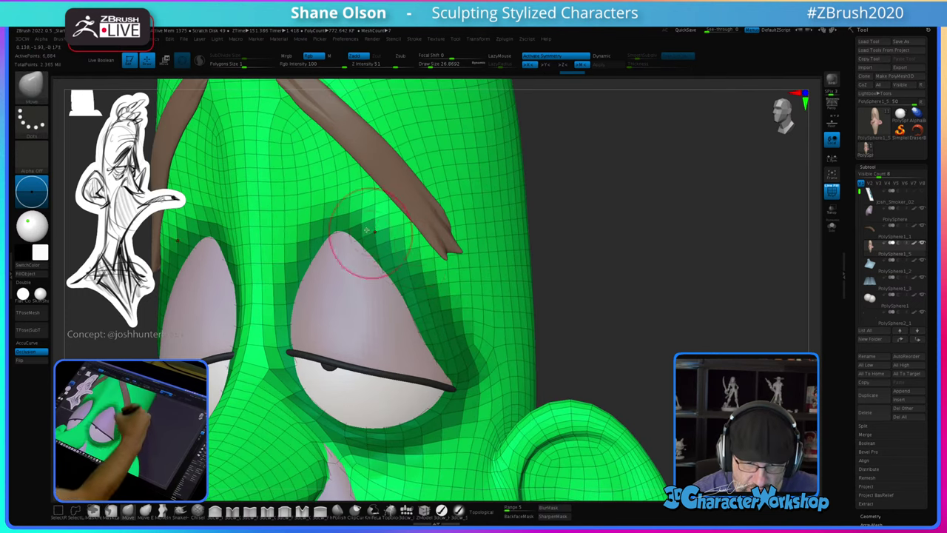
key("shift+f")
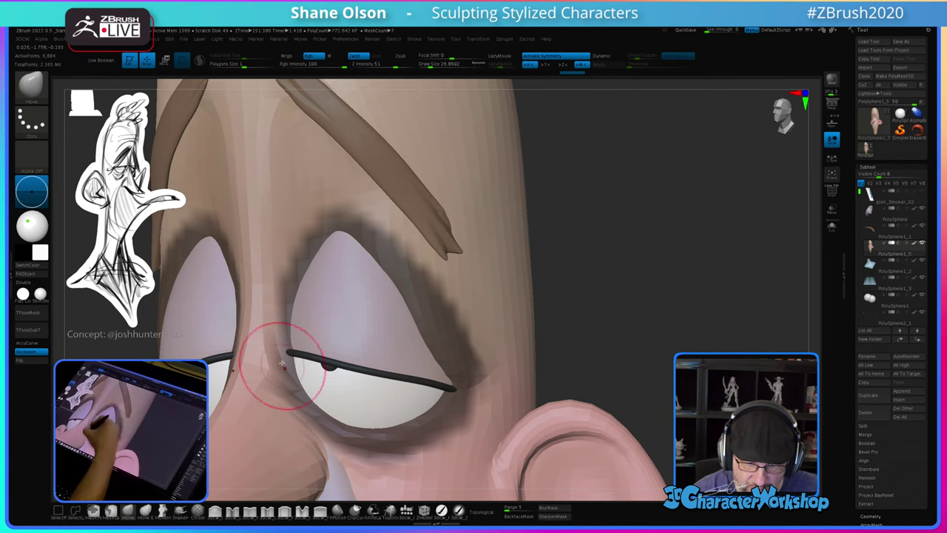
mouse_move(573, 281)
left_mouse_down()
mouse_move(588, 282)
mouse_move(586, 303)
left_mouse_up()
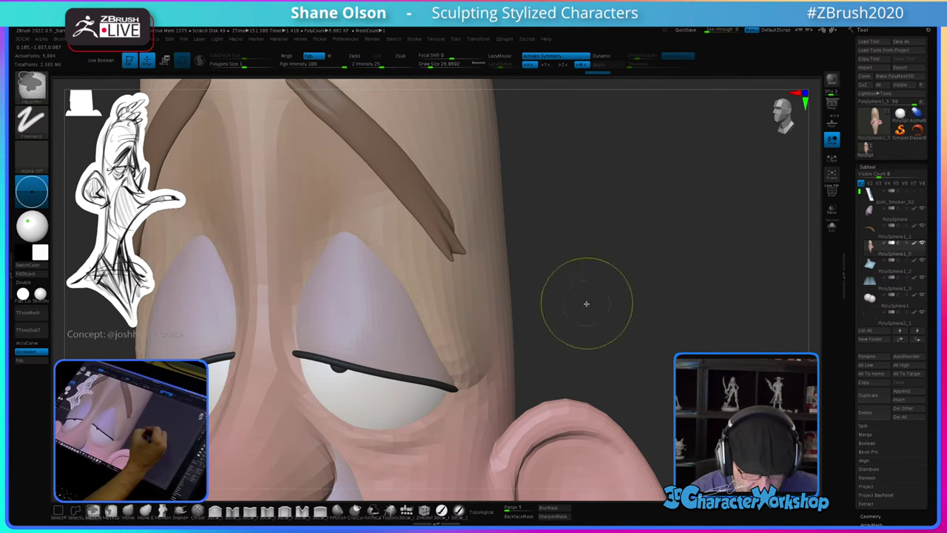
Step: At the second subdivision level, paint a blurred mask around both eyes and clear it
key("ctrl+d")
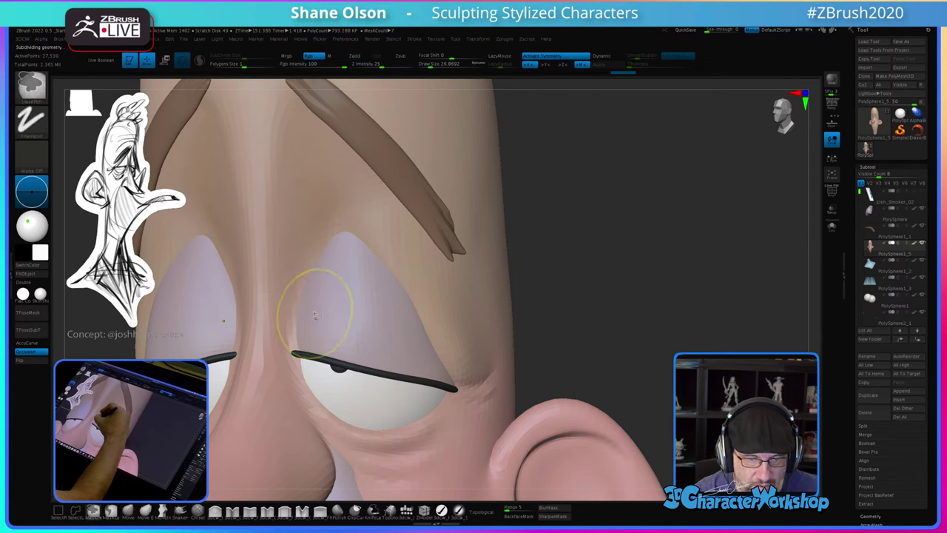
mouse_move(328, 314)
left_mouse_down("ctrl")
mouse_move(325, 266)
mouse_move(348, 222)
mouse_move(385, 248)
mouse_move(450, 362)
mouse_move(426, 426)
mouse_move(333, 441)
mouse_move(285, 341)
mouse_move(312, 298)
left_mouse_up("ctrl")
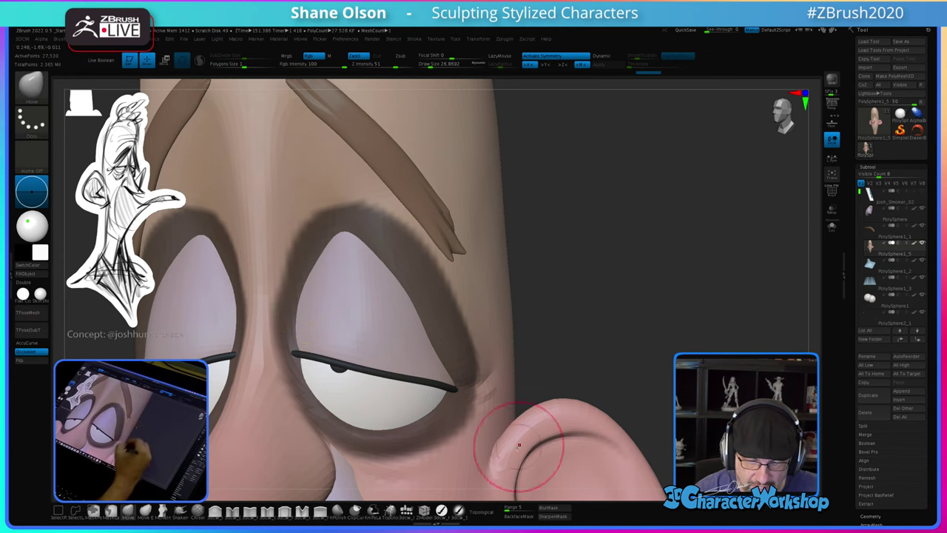
left_click(557, 509)
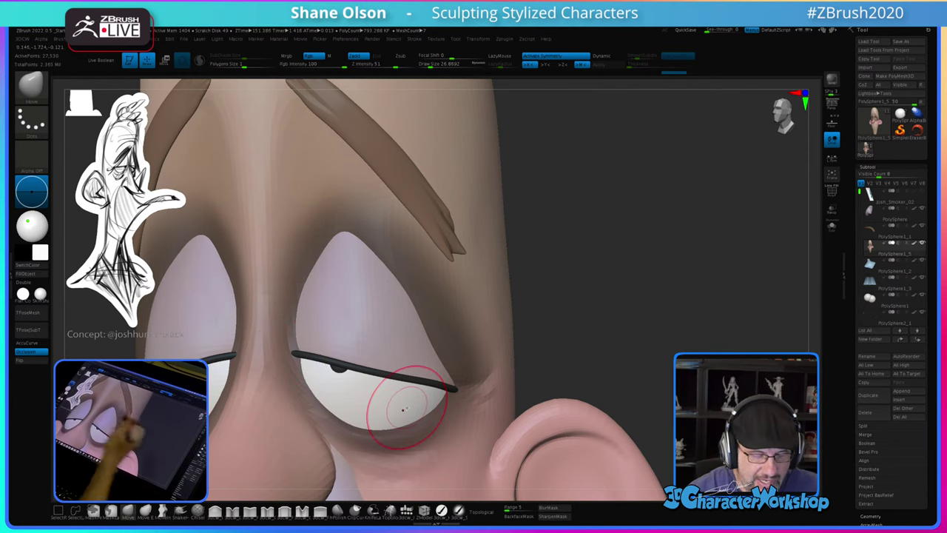
left_click_drag(567, 328, 568, 330, "ctrl")
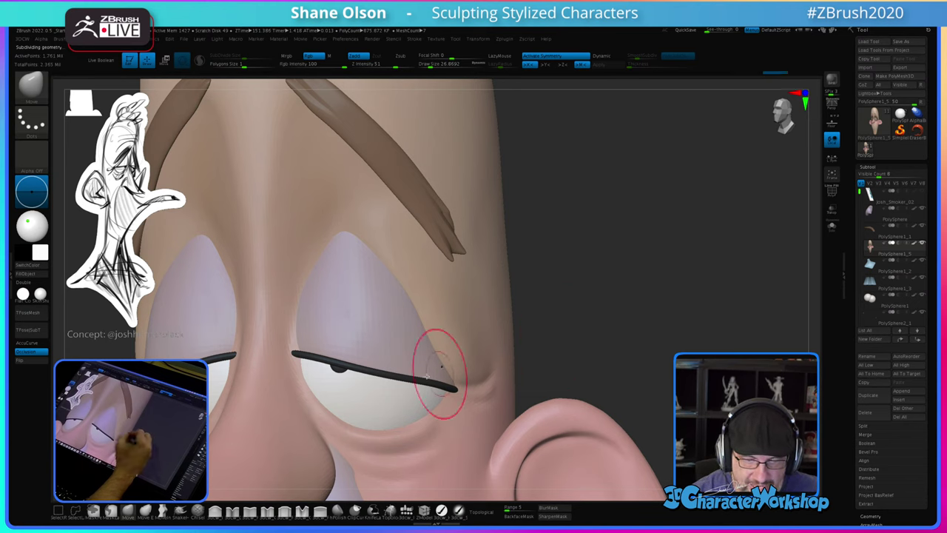
Step: At the highest subdivision level, mask the skin around both eyes and blur the mask
mouse_move(297, 295)
left_mouse_down("ctrl")
mouse_move(347, 218)
mouse_move(390, 236)
mouse_move(448, 375)
mouse_move(434, 416)
mouse_move(374, 437)
mouse_move(320, 399)
mouse_move(275, 300)
mouse_move(276, 265)
left_mouse_up("ctrl")
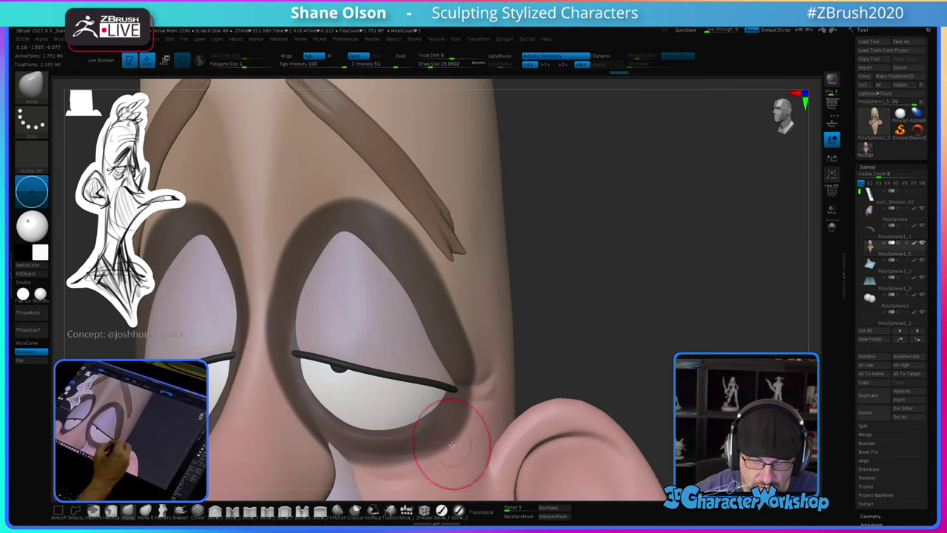
mouse_move(521, 348)
left_mouse_down()
mouse_move(565, 330)
mouse_move(540, 348)
left_mouse_up()
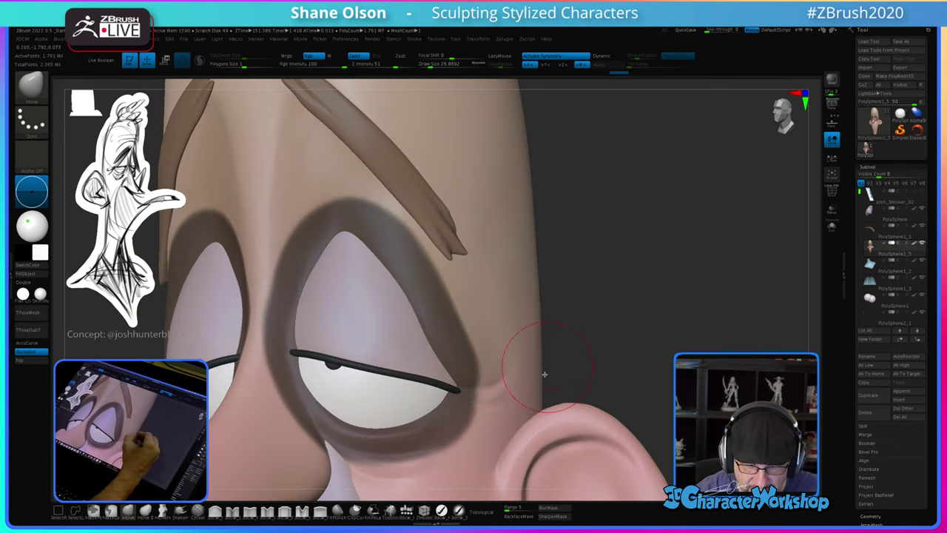
left_click(550, 506)
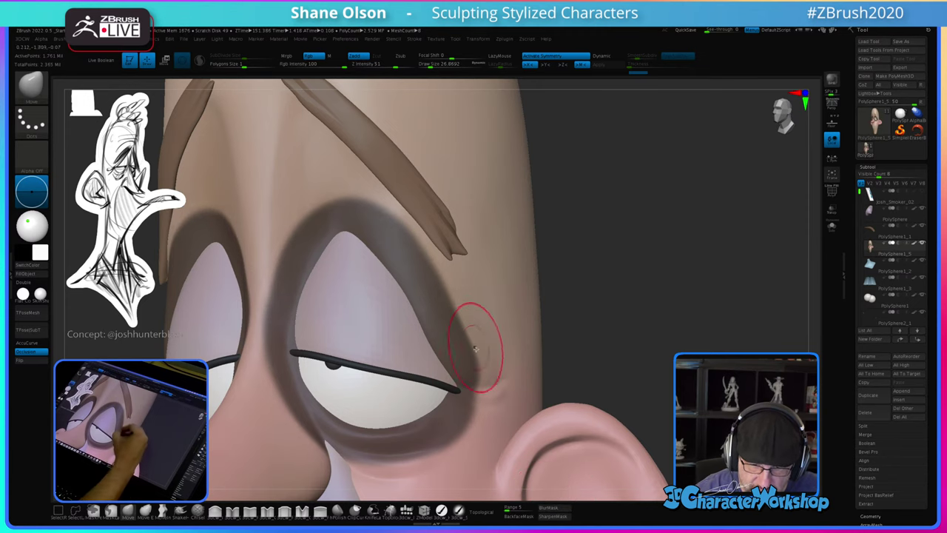
left_click(559, 509)
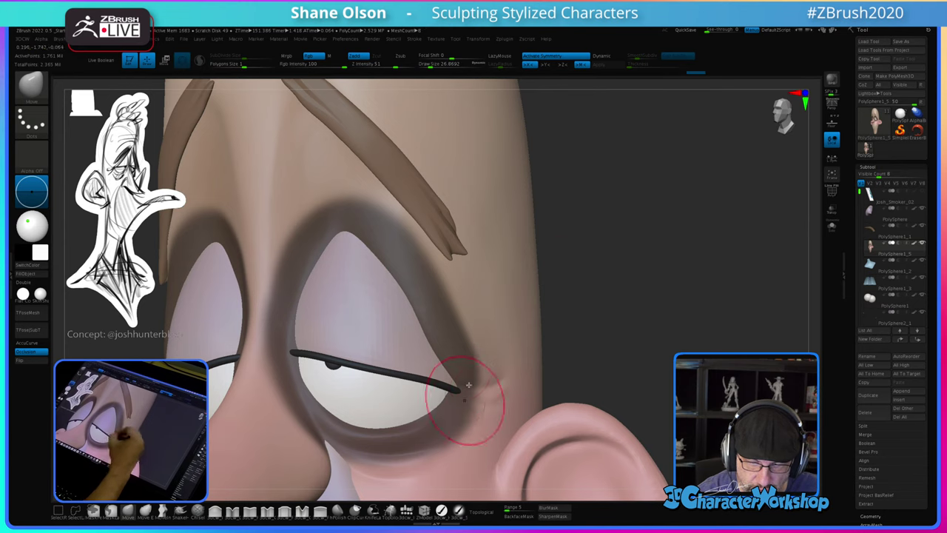
Step: Clear the mask around the eyes and return the head to its second subdivision level
left_click_drag(625, 273, 619, 320)
key("ctrl")
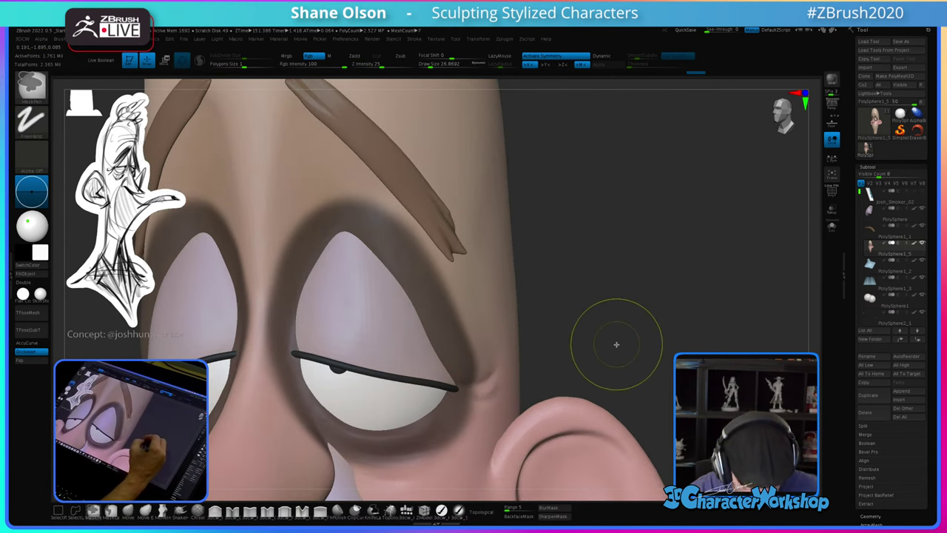
key("shift")
key("ctrl")
left_click_drag(605, 329, 612, 339, "ctrl")
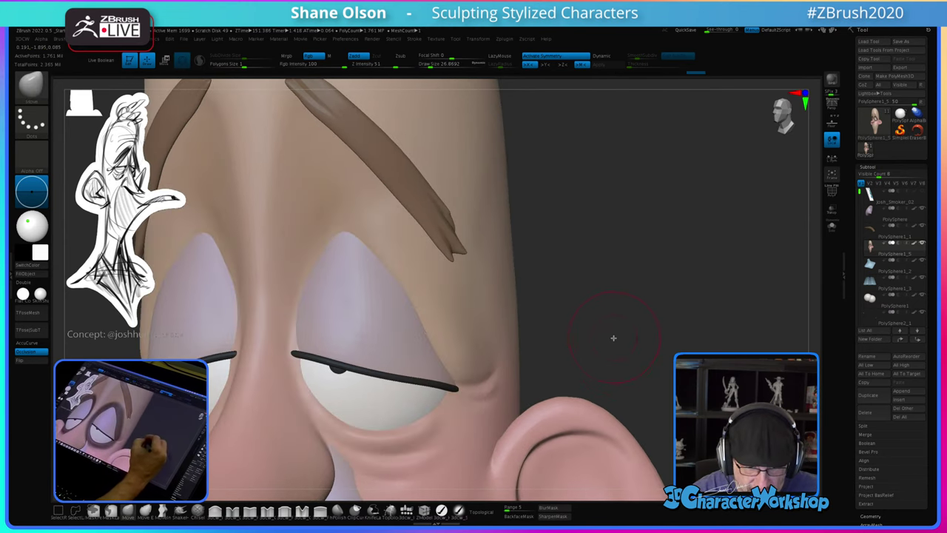
key("shift+d")
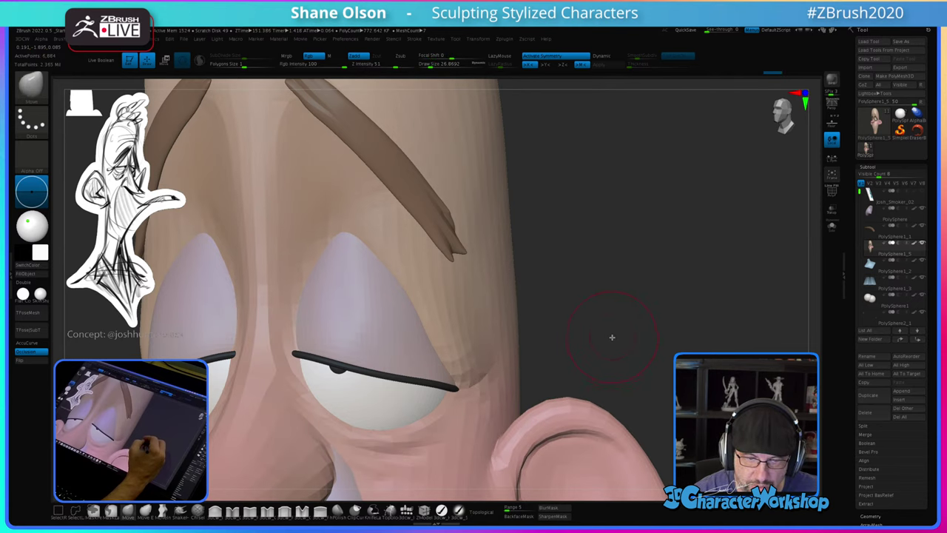
key("d")
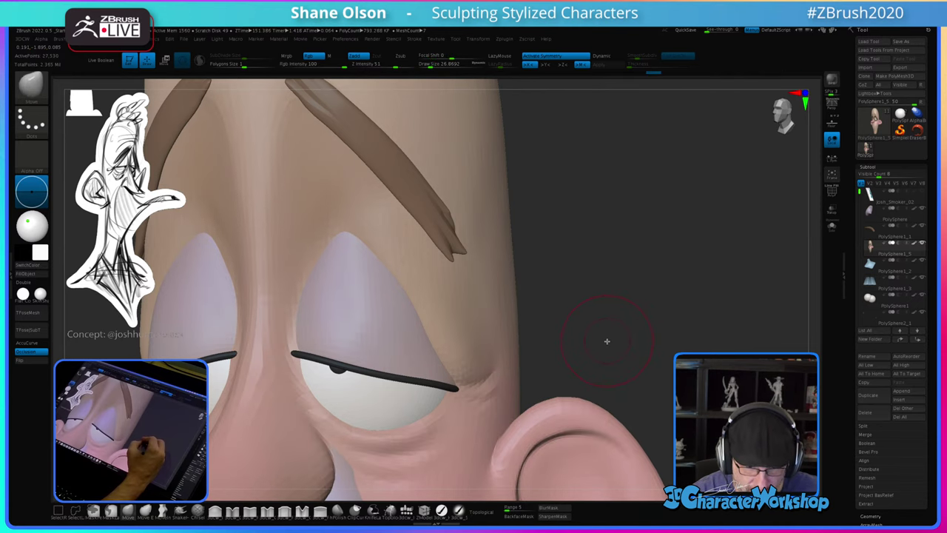
Step: Set the Draw Size to about 23 and mask the skin around the edges of both eyes
mouse_move(606, 342)
left_mouse_down("alt")
mouse_move(598, 333)
mouse_move(559, 341)
left_mouse_up("alt")
key("s")
key("s")
mouse_move(310, 333)
left_mouse_down("ctrl")
mouse_move(309, 305)
mouse_move(340, 273)
mouse_move(389, 319)
mouse_move(418, 370)
mouse_move(389, 418)
mouse_move(326, 384)
mouse_move(293, 333)
mouse_move(289, 285)
mouse_move(333, 418)
left_mouse_up("ctrl")
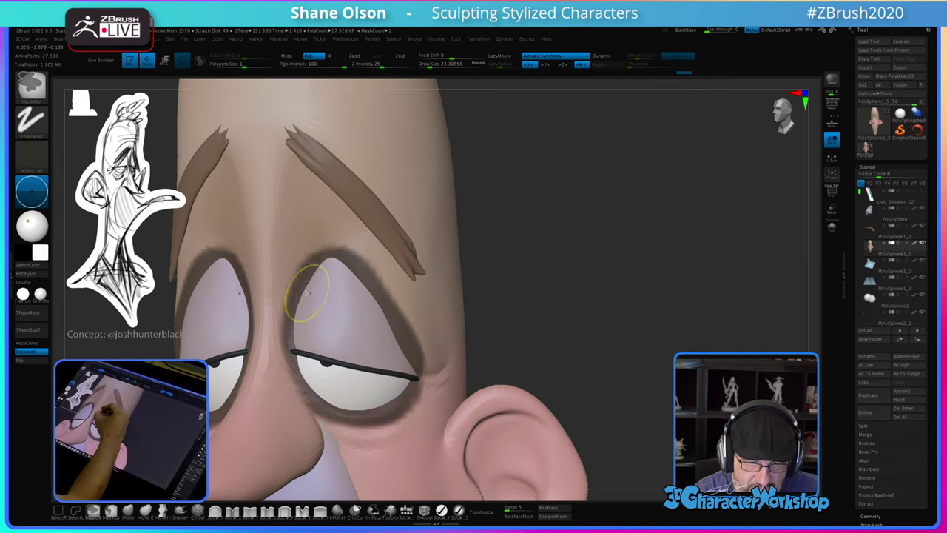
mouse_move(305, 273)
left_mouse_down("ctrl")
mouse_move(332, 254)
mouse_move(363, 271)
left_mouse_up("ctrl")
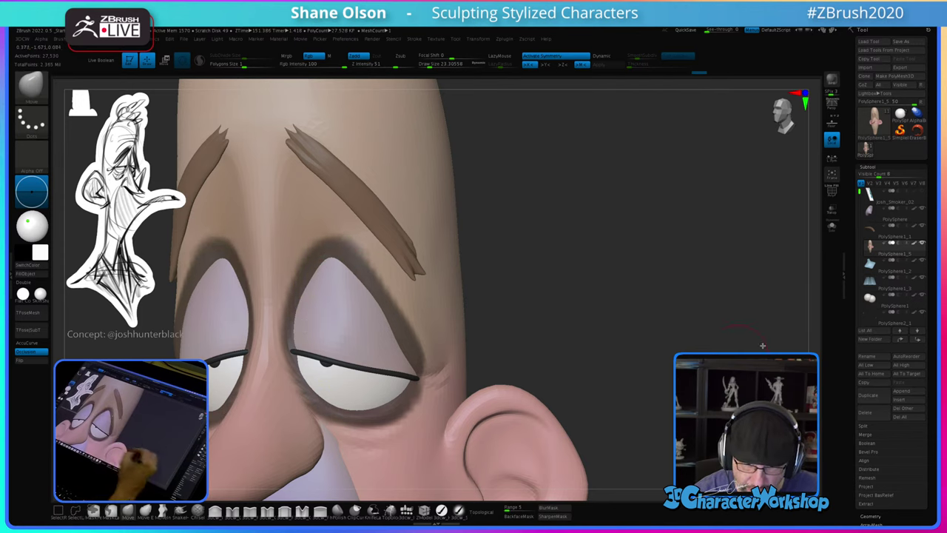
Step: Isolate the head and fill the mask in across both eye sockets
left_click(830, 231)
left_click_drag(346, 324, 352, 368, "ctrl")
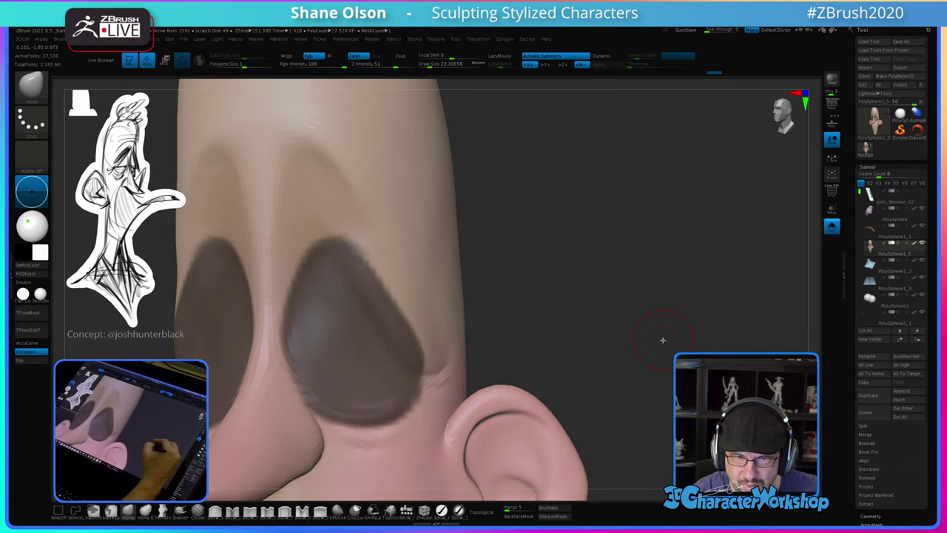
left_click_drag(613, 345, 632, 341)
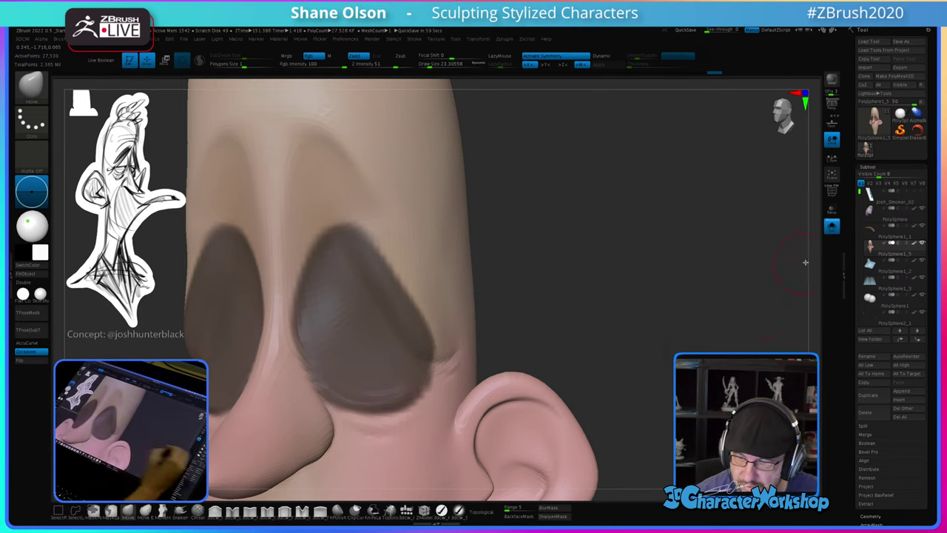
Step: Blur the eye socket mask several times and bring the other subtools back into view
left_click(557, 508)
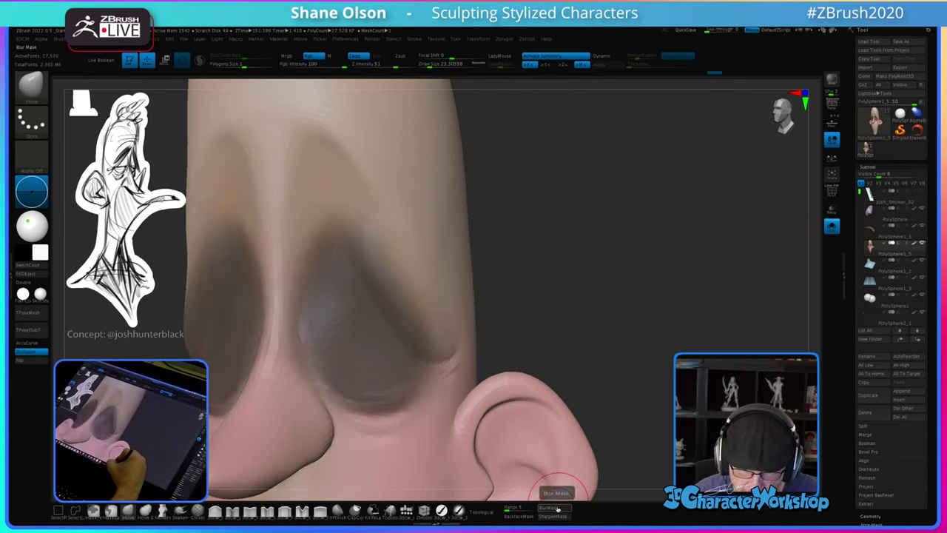
left_click(559, 508)
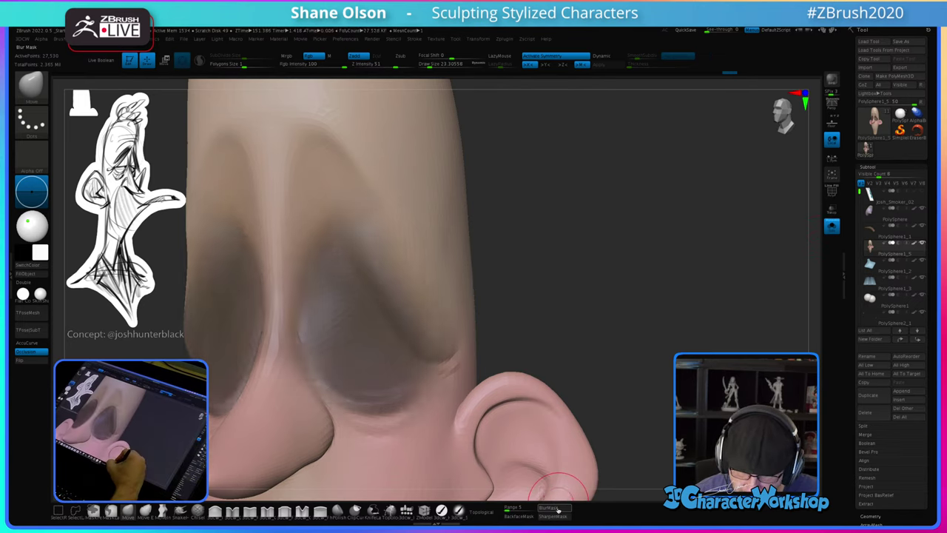
left_click(832, 230)
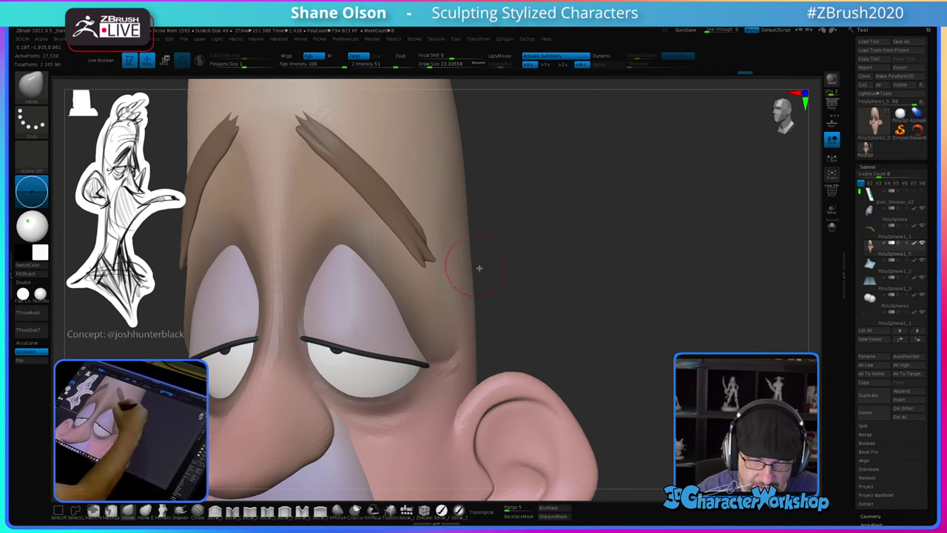
Step: Invert the mask so only the eye areas are editable and nudge the skin beside the outer eye corners with the Move brush
mouse_move(528, 318)
left_mouse_down("alt")
mouse_move(507, 272)
mouse_move(505, 311)
mouse_move(537, 313)
mouse_move(533, 321)
left_mouse_up("alt")
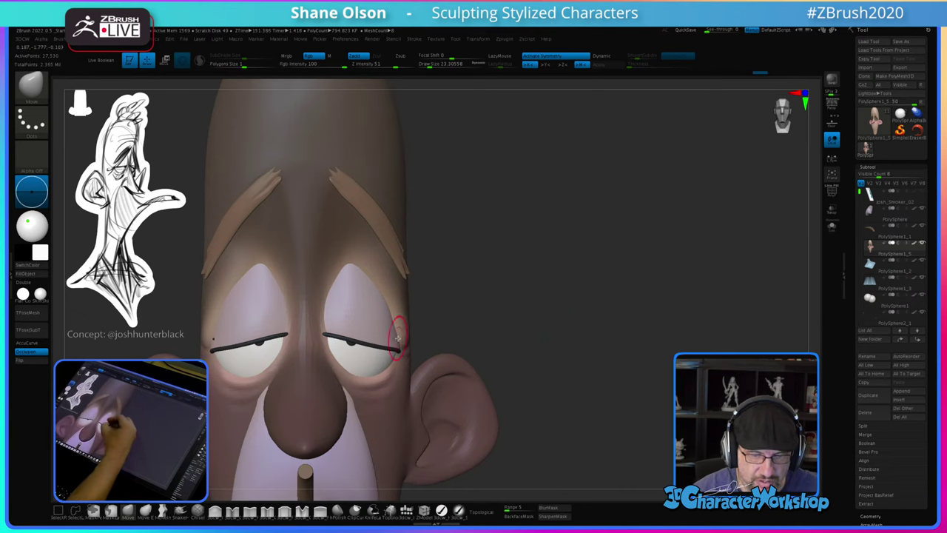
left_click_drag(545, 324, 503, 317)
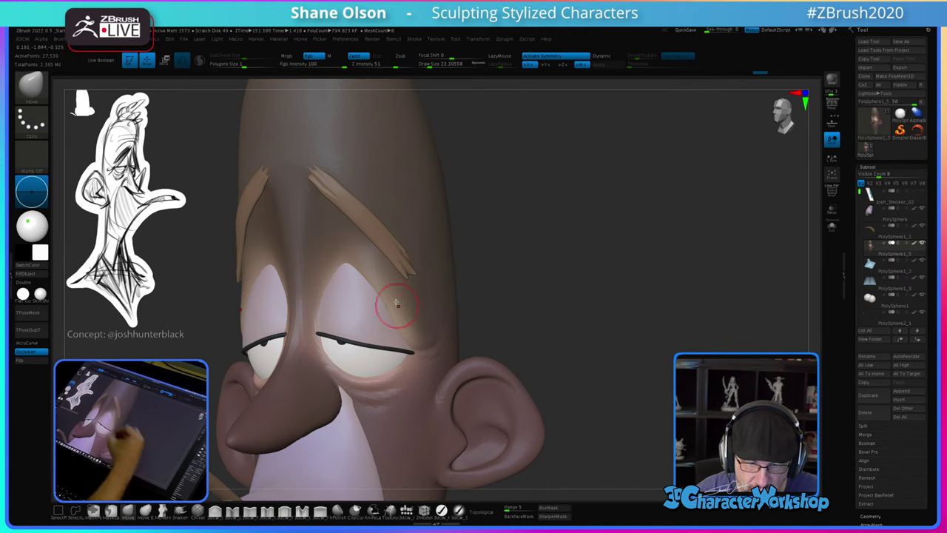
left_click_drag(397, 305, 403, 300)
left_click_drag(508, 295, 511, 302)
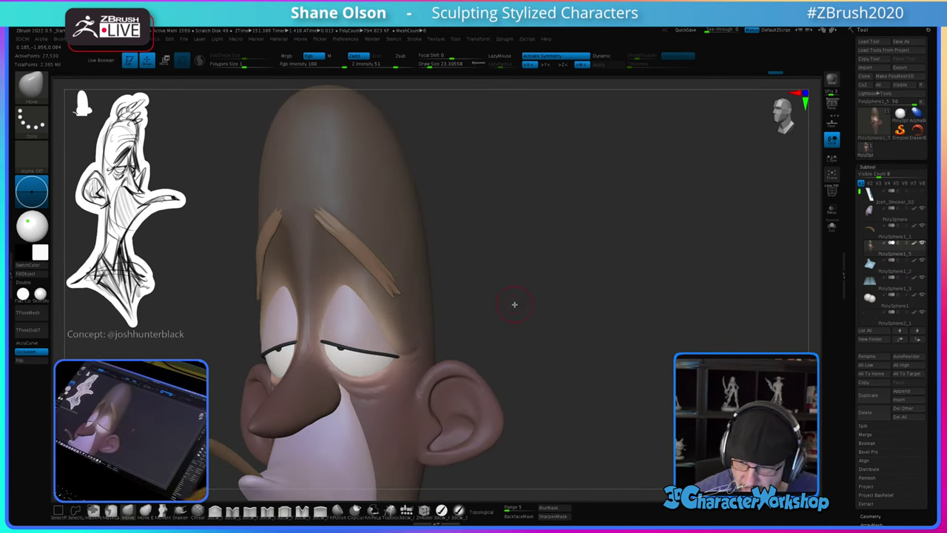
Step: Check the head from the front and clear the mask from it
left_click_drag(536, 302, 512, 285, "shift")
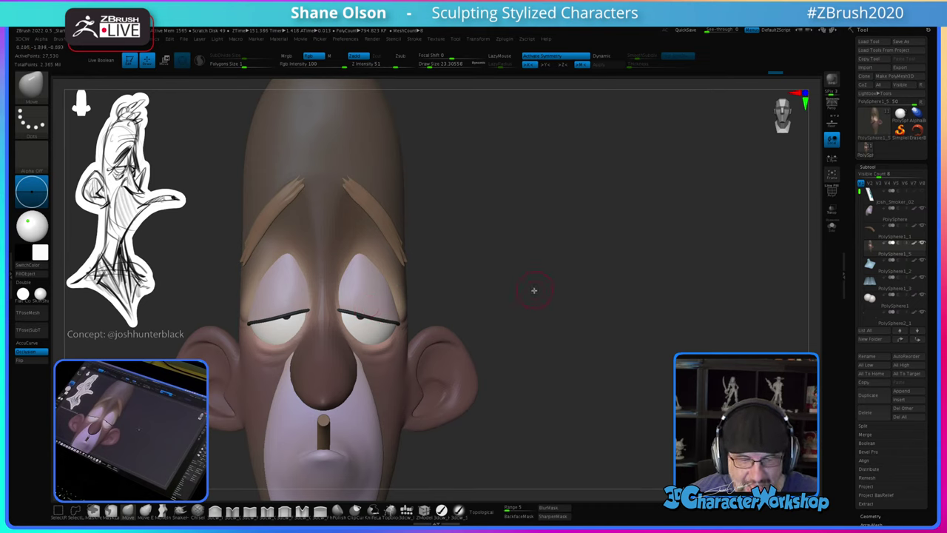
mouse_move(534, 290)
left_mouse_down()
mouse_move(535, 298)
mouse_move(556, 286)
left_mouse_up()
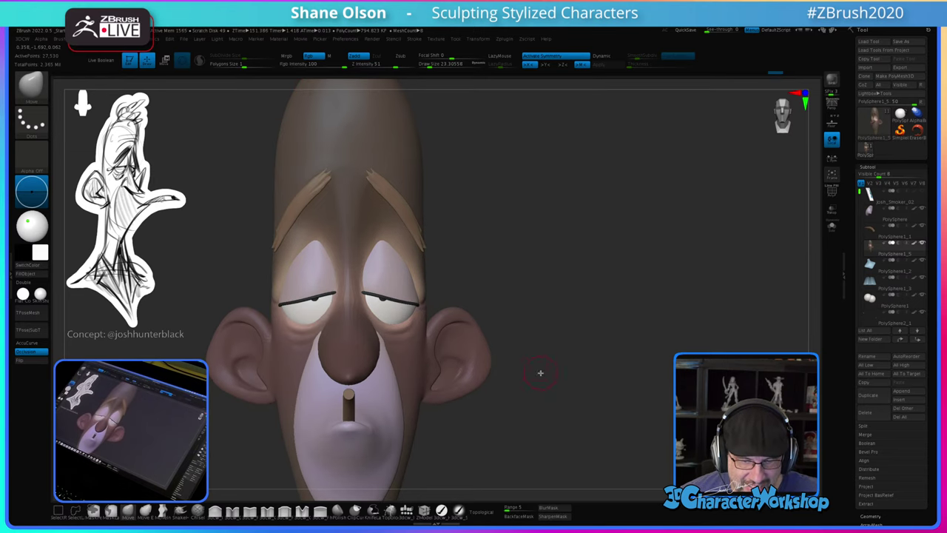
key("ctrl")
left_click_drag(523, 334, 545, 384, "ctrl")
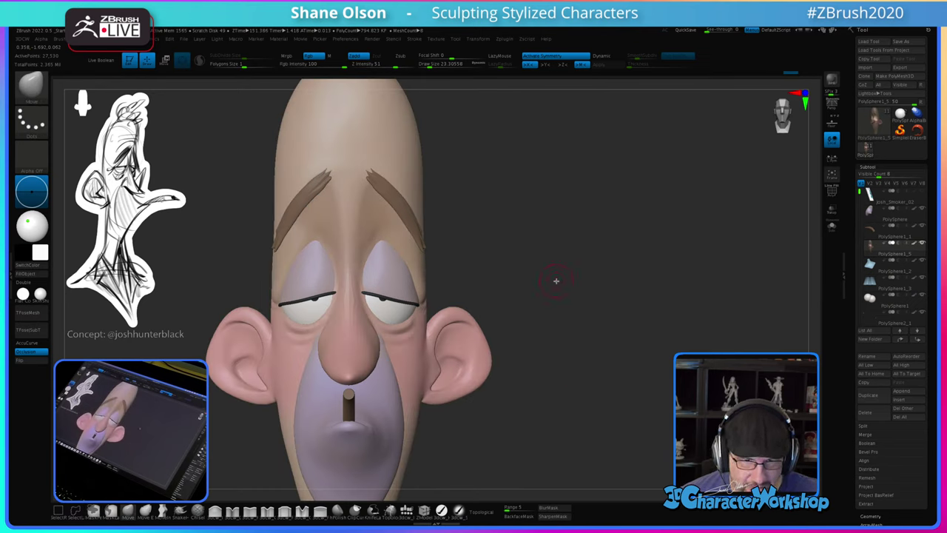
Step: Raise the head to its highest subdivision level and check the whole character from a distance
key("ctrl+d")
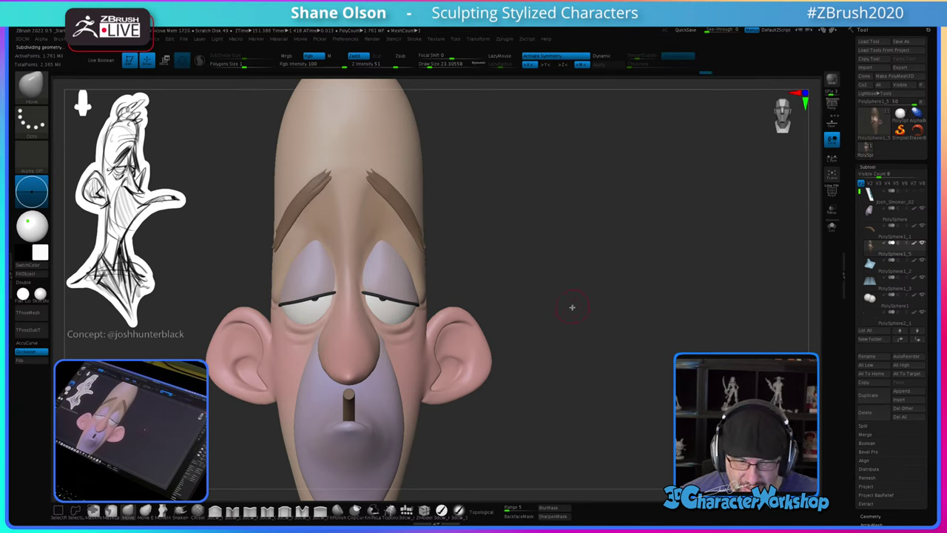
right_click_drag(586, 374, 522, 148, "ctrl")
right_click_drag(514, 353, 495, 277, "ctrl")
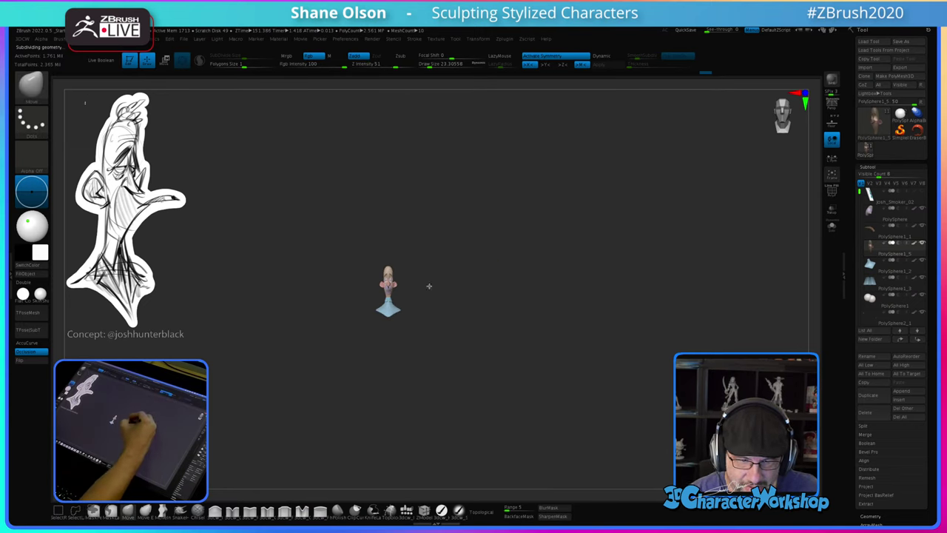
mouse_move(417, 268)
right_mouse_down()
mouse_move(442, 271)
mouse_move(428, 278)
right_mouse_up()
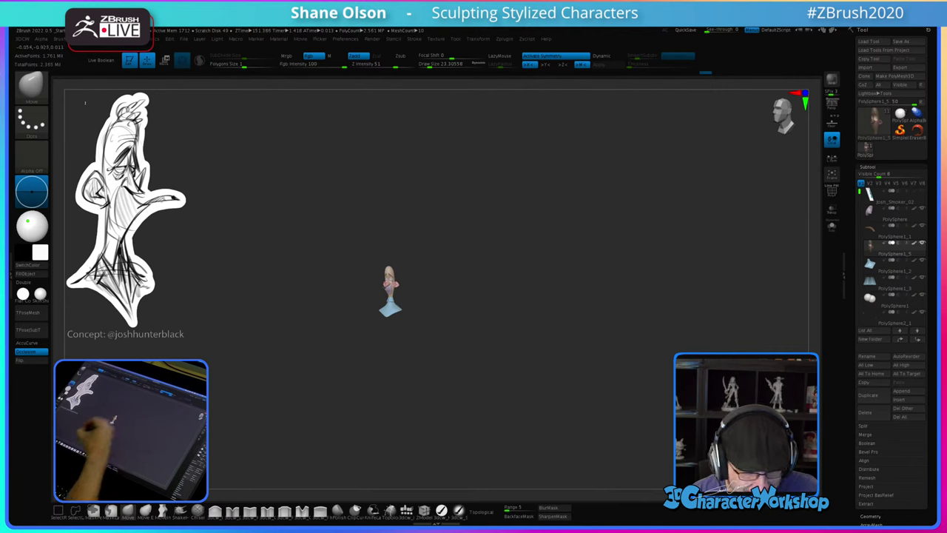
Step: Enlarge the brush and try a mask around the eyes on the high-resolution head
key("s")
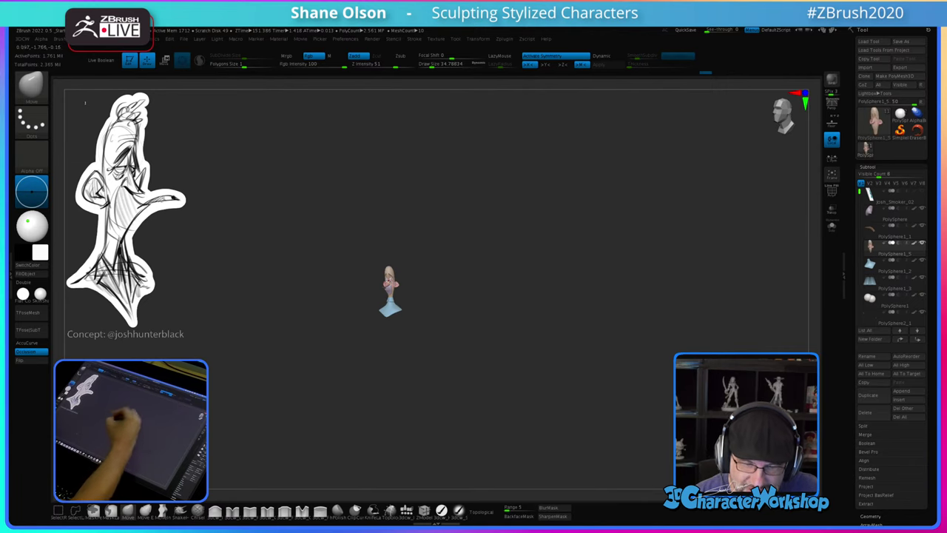
key("s")
mouse_move(401, 275)
left_mouse_down()
mouse_move(452, 287)
mouse_move(459, 490)
left_mouse_up()
key("ctrl")
left_click_drag(466, 317, 473, 412, "alt")
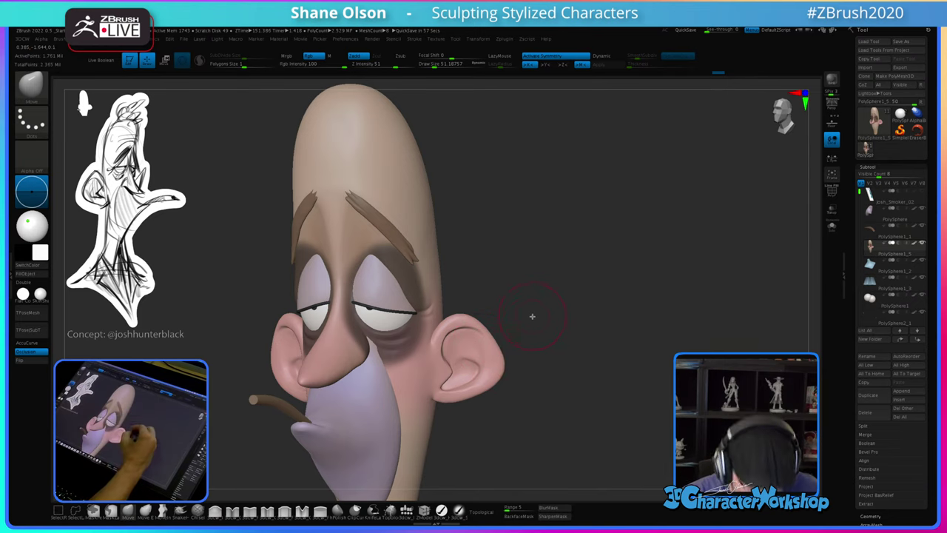
left_click_drag(549, 423, 562, 414, "shift")
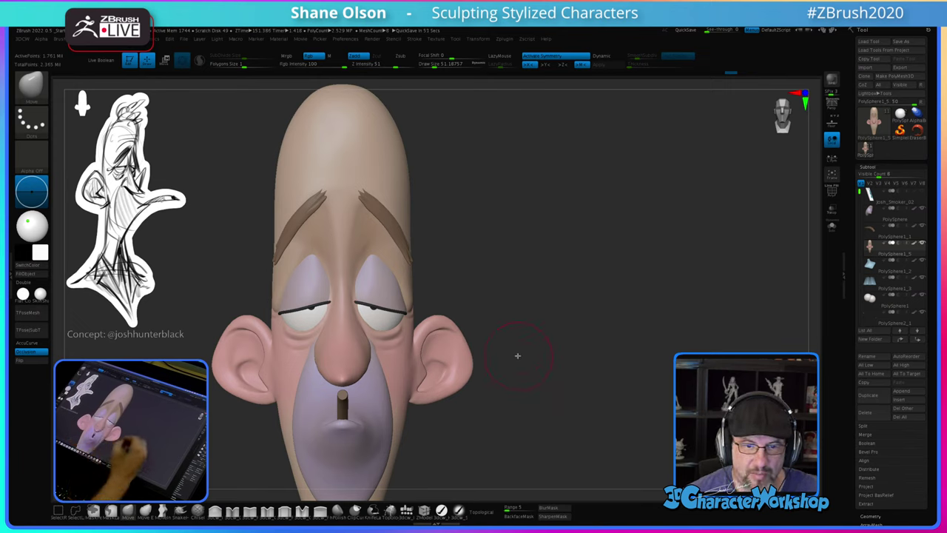
Step: Lower the head to its lowest subdivision level and paint a mask around the eye sockets
key("shift")
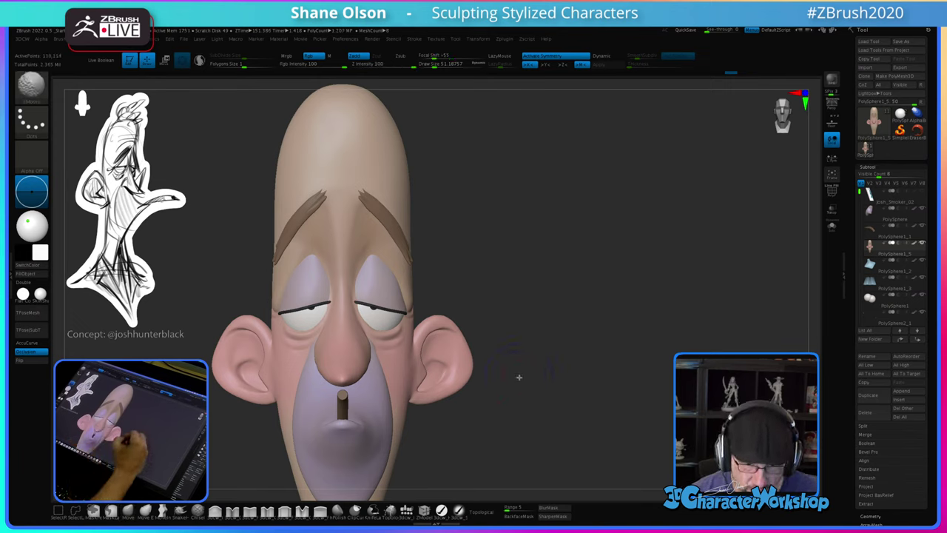
mouse_move(391, 287)
left_mouse_down("ctrl")
mouse_move(361, 309)
mouse_move(383, 308)
mouse_move(392, 327)
mouse_move(400, 271)
mouse_move(373, 252)
mouse_move(405, 314)
mouse_move(397, 328)
left_mouse_up("ctrl")
left_click_drag(498, 297, 502, 300)
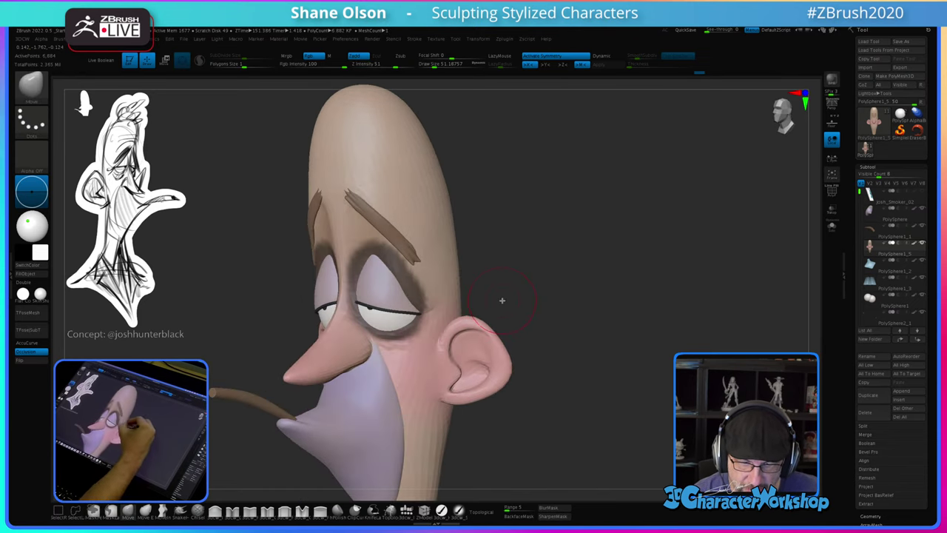
key("s")
mouse_move(359, 261)
left_mouse_down("ctrl")
mouse_move(396, 263)
mouse_move(418, 299)
mouse_move(404, 330)
mouse_move(363, 326)
left_mouse_up("ctrl")
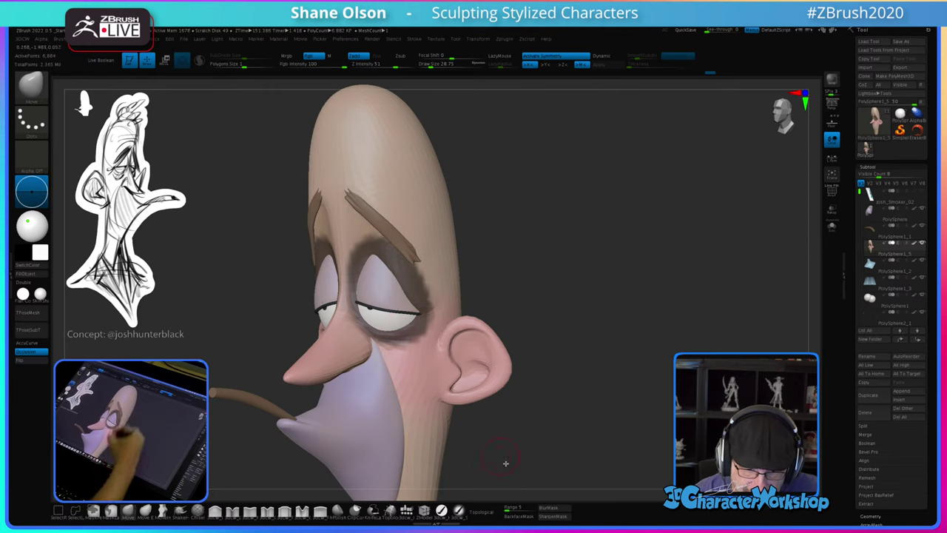
Step: Isolate the head, blur the eye socket mask twice, and invert it so only the eye areas stay editable
left_click(832, 226)
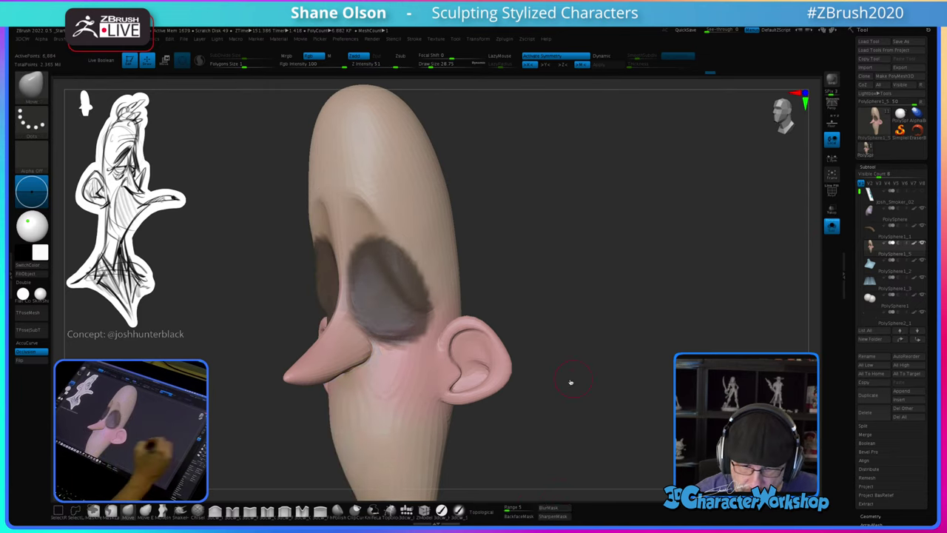
left_click_drag(521, 382, 567, 387)
left_click(549, 509)
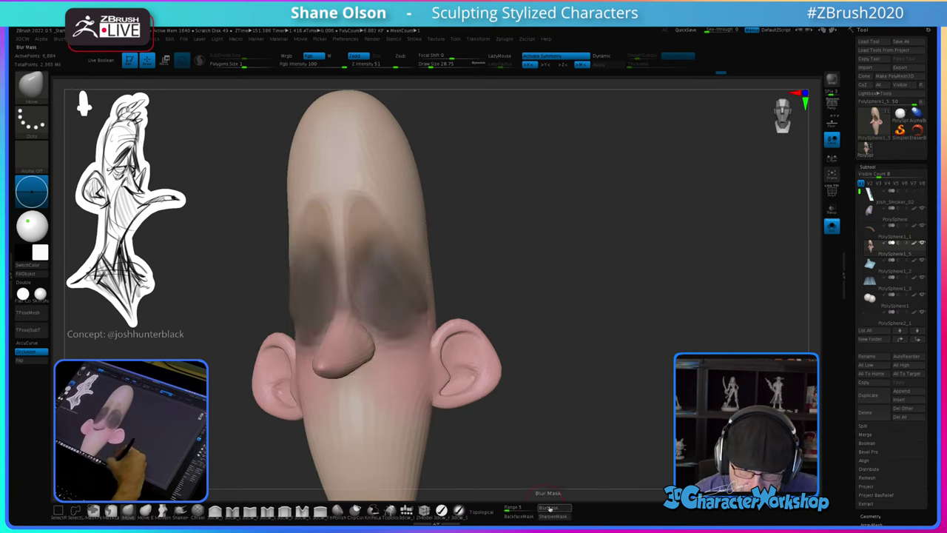
left_click(549, 509)
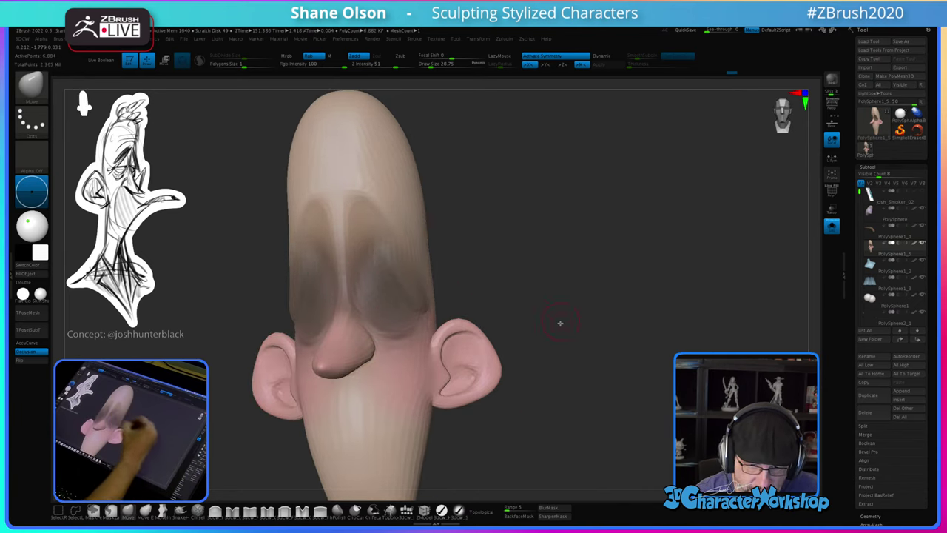
left_click(559, 356, "ctrl")
mouse_move(560, 358)
left_mouse_down()
mouse_move(555, 370)
mouse_move(561, 361)
left_mouse_up()
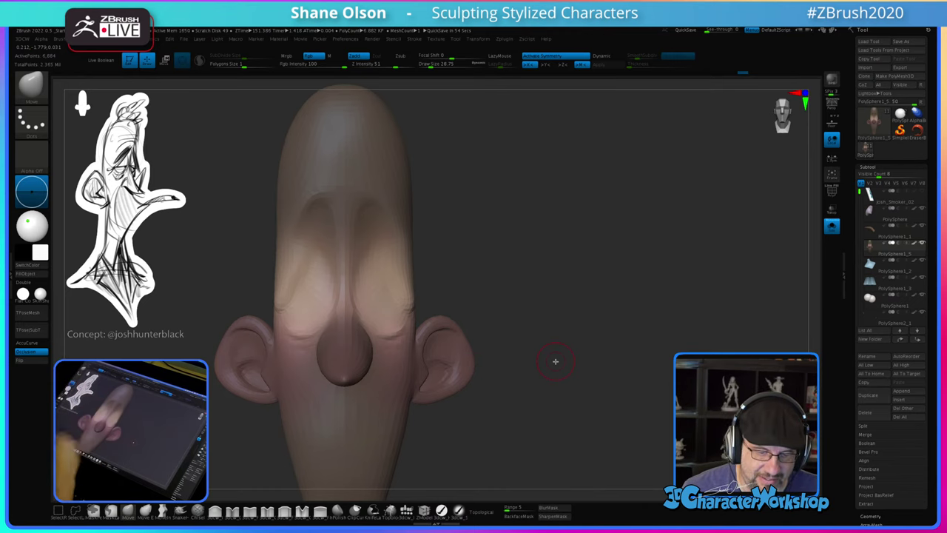
Step: Bring the other subtools back and bring up the Move gizmo at the eye, checking it from the side and front
mouse_move(523, 338)
left_mouse_down()
mouse_move(554, 347)
mouse_move(556, 322)
mouse_move(554, 345)
mouse_move(559, 323)
mouse_move(586, 348)
mouse_move(619, 357)
mouse_move(588, 370)
left_mouse_up()
left_click(832, 226)
key("w")
mouse_move(484, 349)
left_mouse_down()
mouse_move(525, 370)
mouse_move(536, 338)
mouse_move(548, 333)
left_mouse_up()
left_click_drag(646, 276, 497, 310, "alt")
left_click_drag(576, 335, 543, 329, "shift")
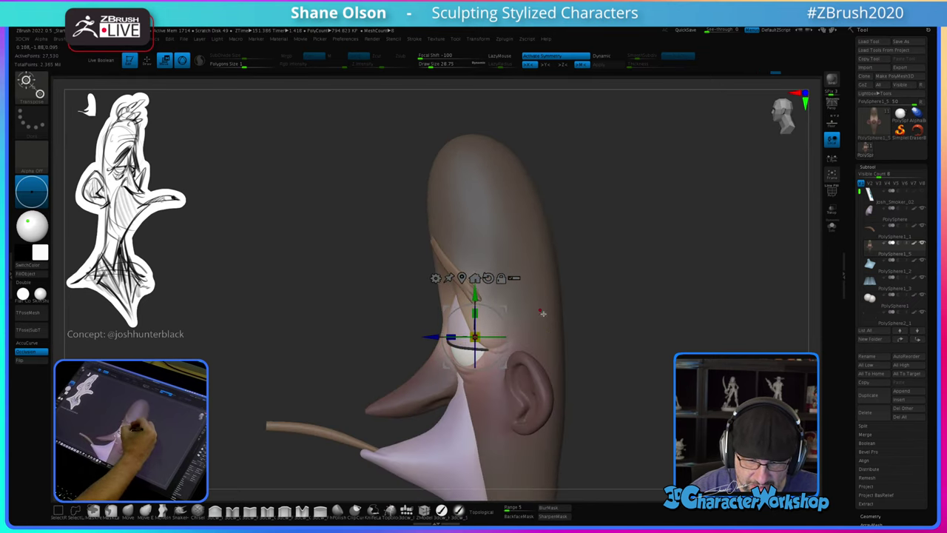
left_click_drag(590, 347, 610, 349, "shift")
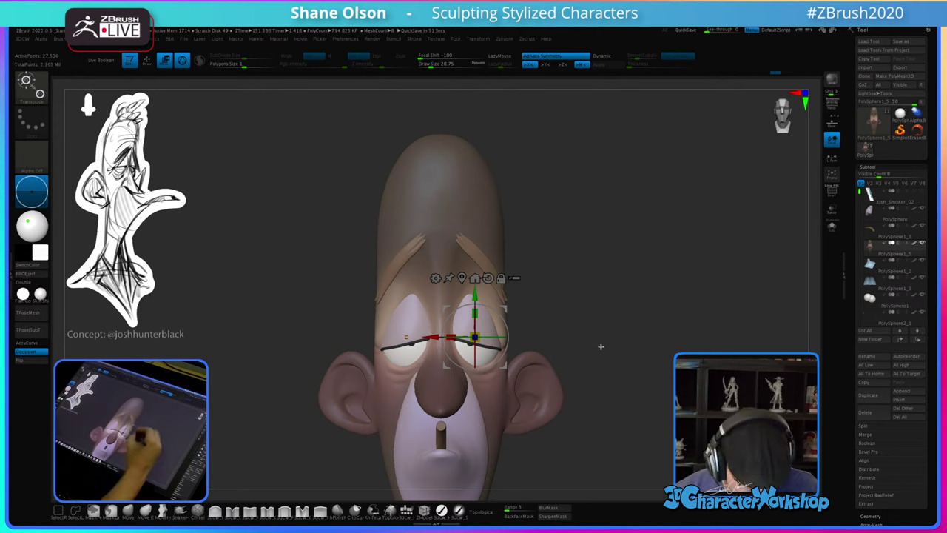
Step: Turn on transposing of all selected subtools for the gizmo and deselect every subtool
right_click_drag(570, 346, 568, 360, "ctrl")
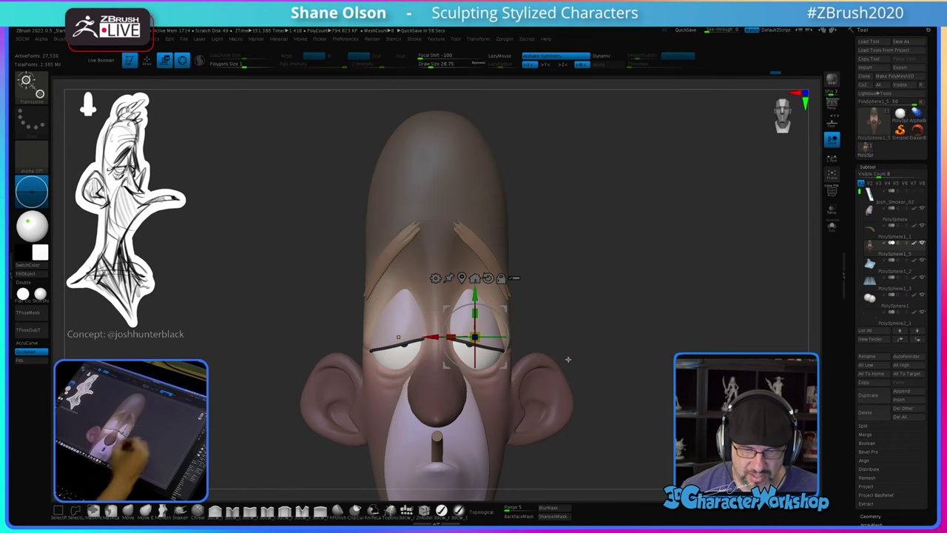
left_click_drag(530, 332, 550, 321)
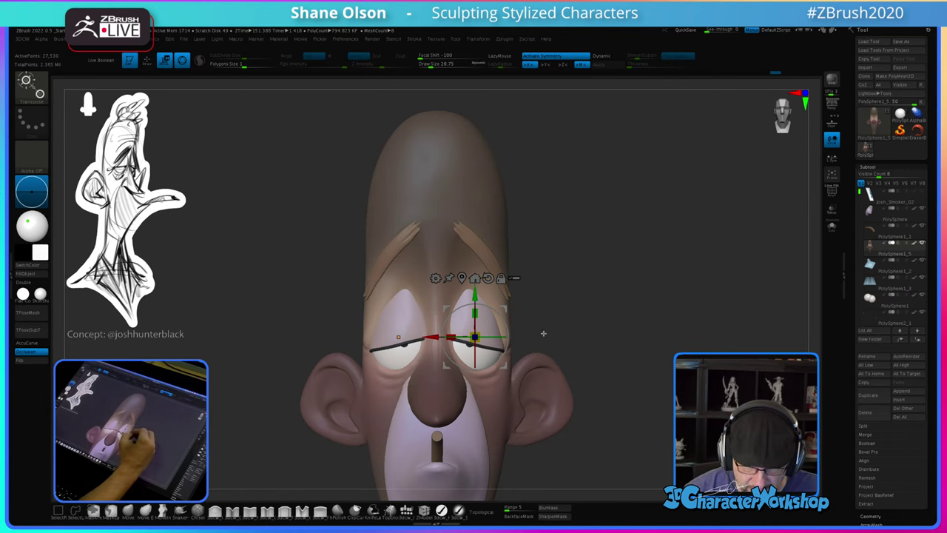
right_click_drag(543, 332, 547, 321, "ctrl")
left_click_drag(548, 321, 540, 326)
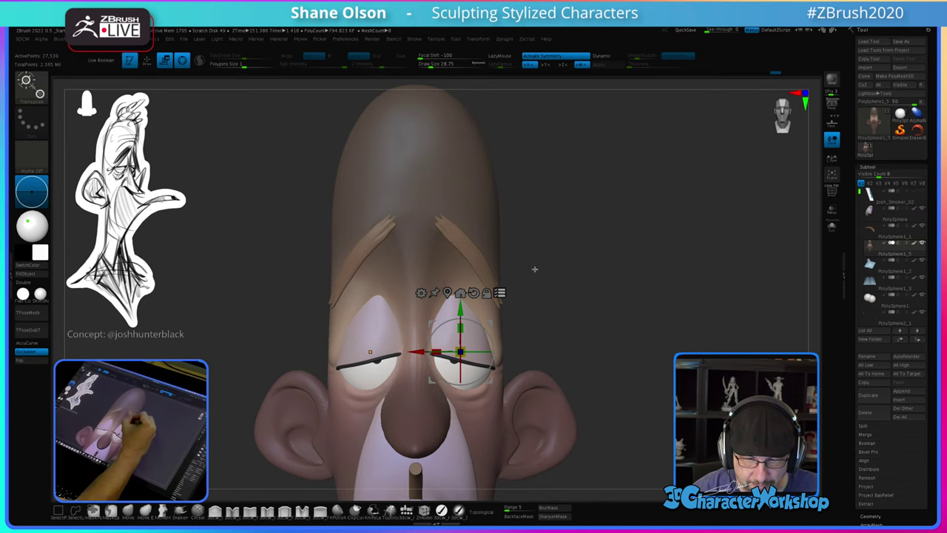
left_click_drag(624, 383, 592, 305, "alt")
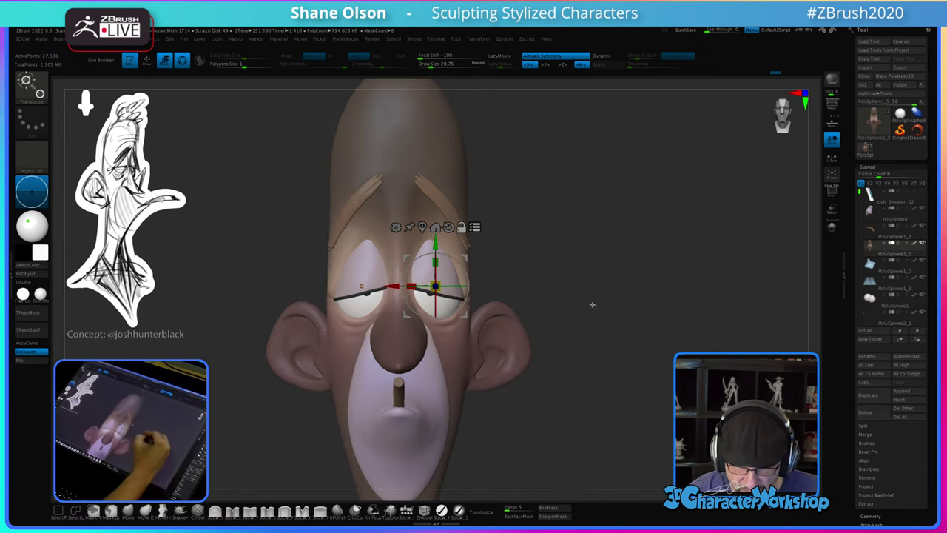
key("ctrl+shift")
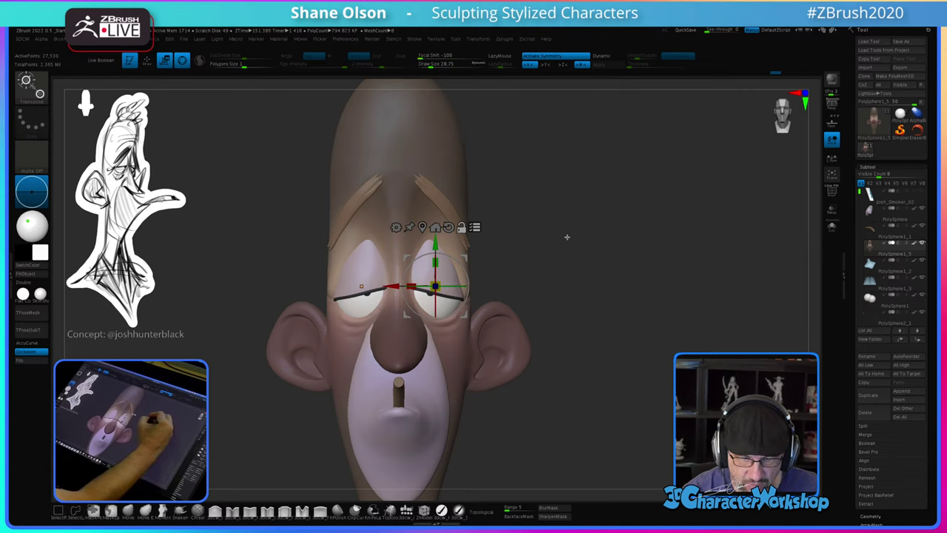
left_click_drag(555, 201, 621, 340, "ctrl+shift")
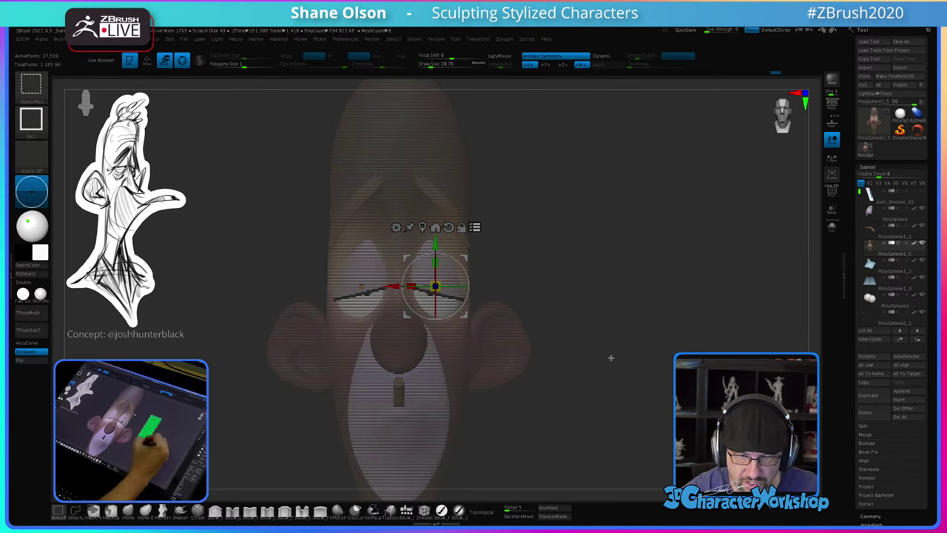
left_click_drag(561, 201, 626, 402, "ctrl+shift")
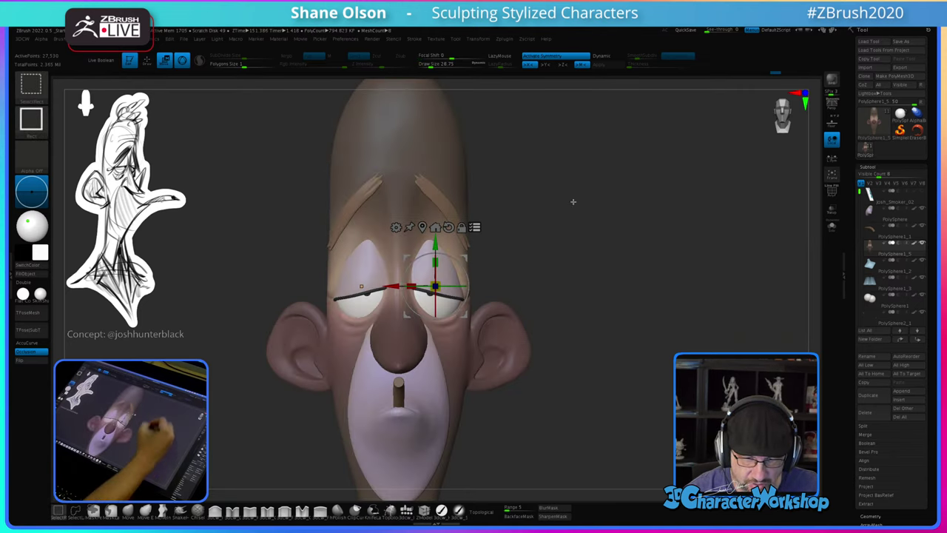
left_click_drag(572, 202, 607, 374, "ctrl+shift")
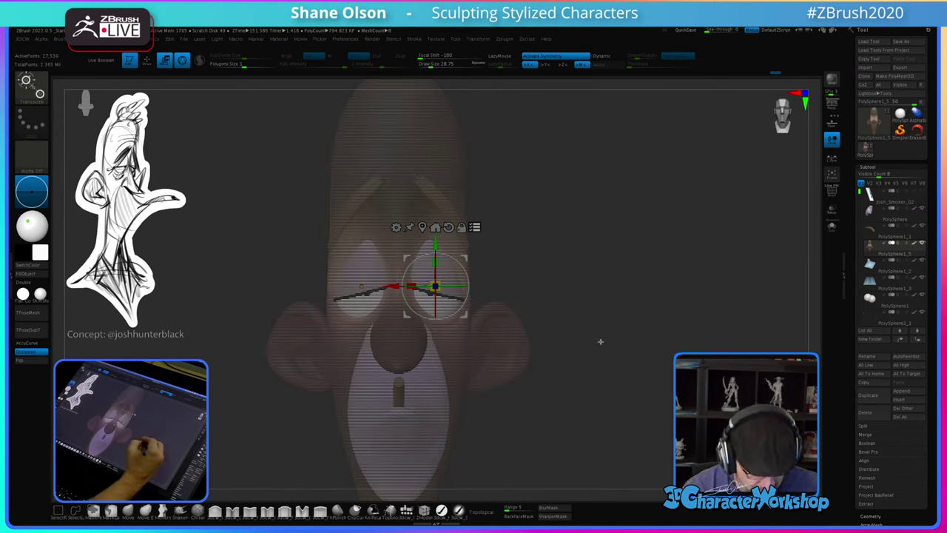
Step: Add the head, eyeballs, eyelids and lash lines to the transform selection, leaving out the brows and mustache shape
left_click_drag(566, 267, 551, 305, "alt")
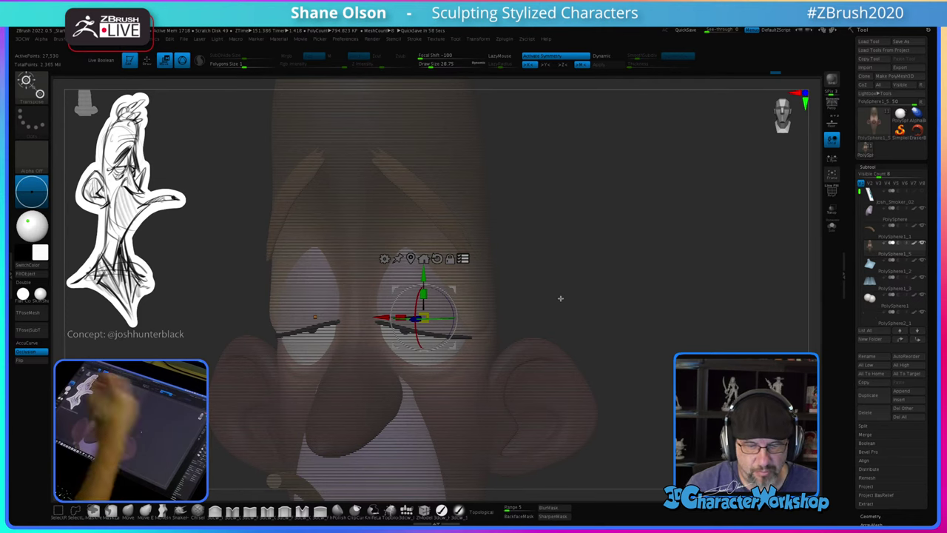
key("ctrl+shift")
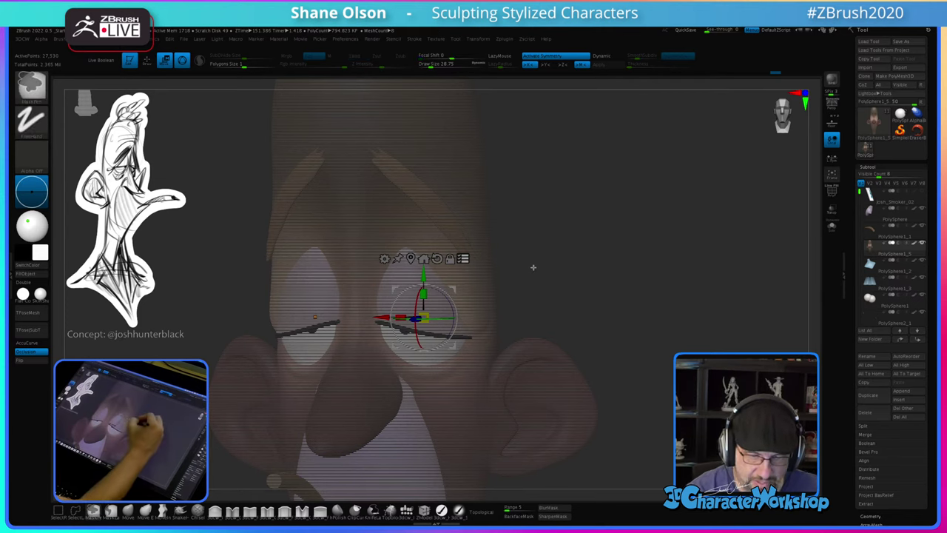
left_click(406, 230, "ctrl+shift")
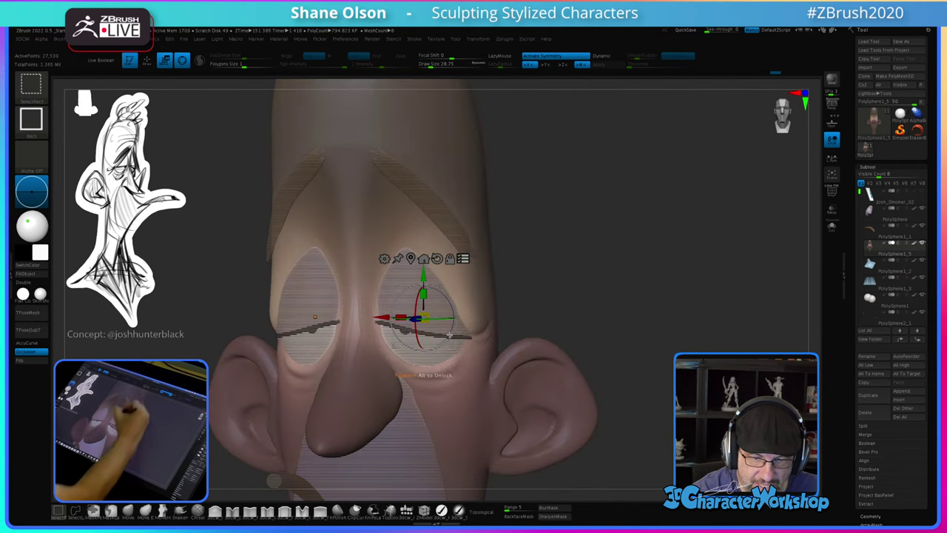
left_click(405, 275, "ctrl+shift")
left_click(454, 354, "ctrl+shift")
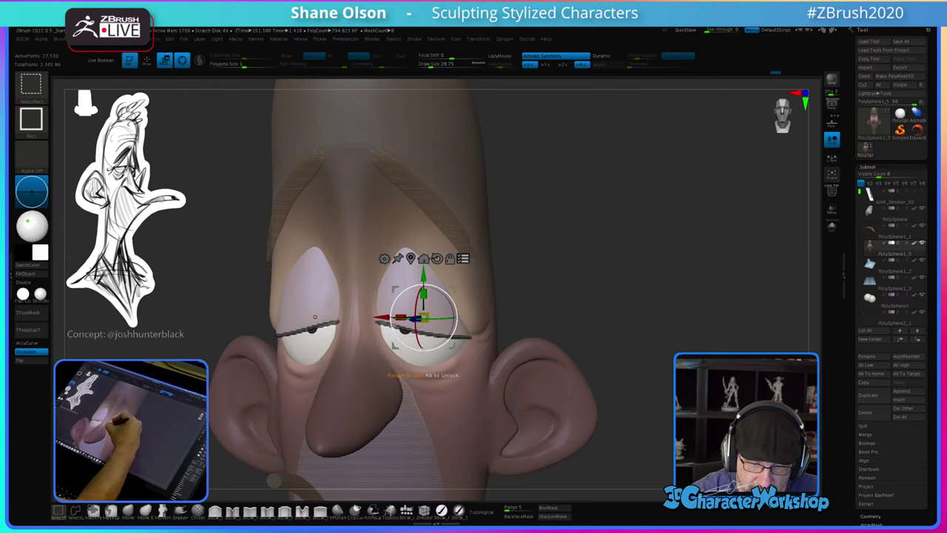
left_click(387, 326)
mouse_move(585, 313)
left_mouse_down()
mouse_move(605, 305)
mouse_move(582, 306)
left_mouse_up()
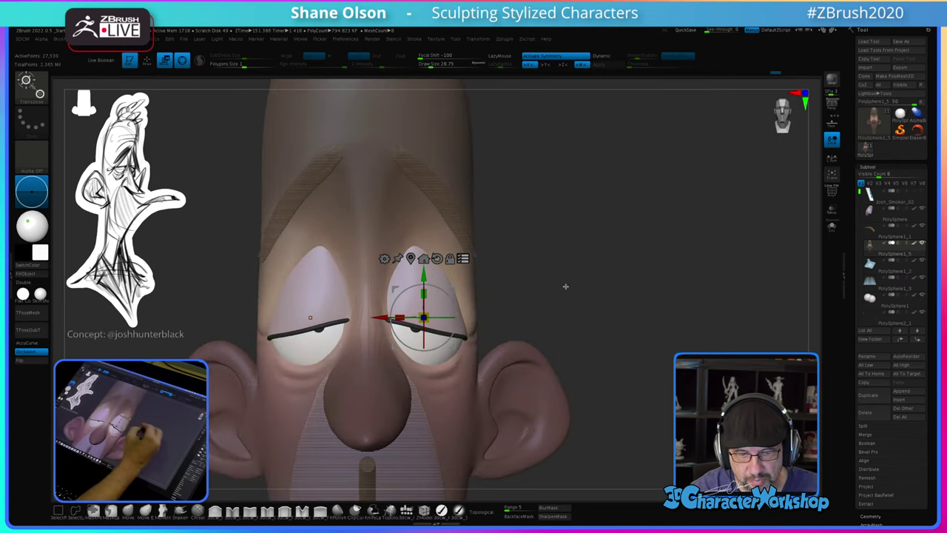
left_click_drag(565, 287, 541, 293)
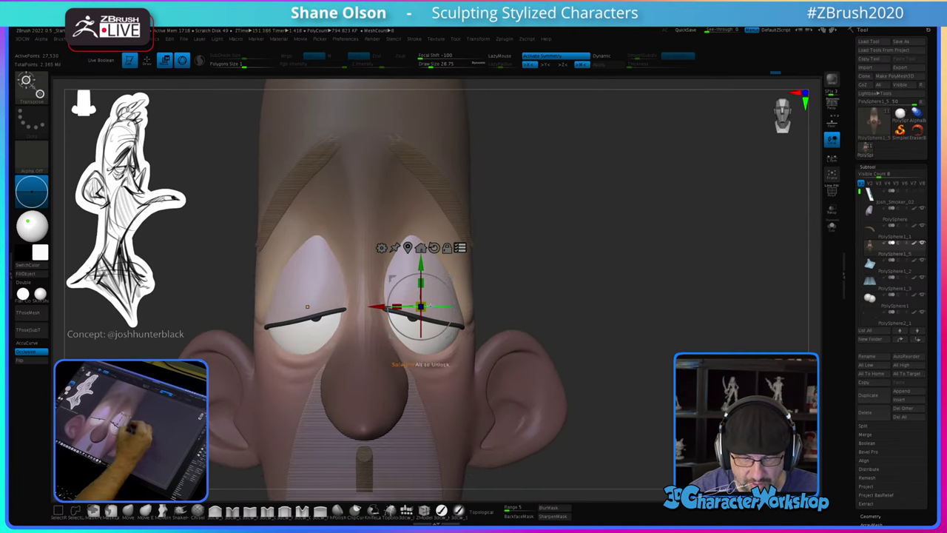
Step: Turn on local symmetry and the wireframe, and try scaling both eyes smaller together with the surrounding skin
left_click_drag(420, 307, 420, 307)
key("ctrl+z")
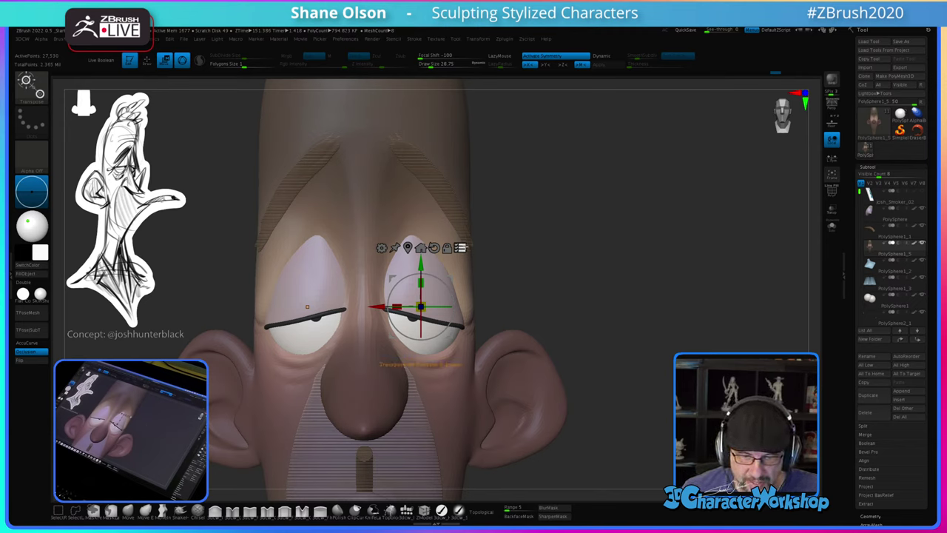
left_click(832, 156)
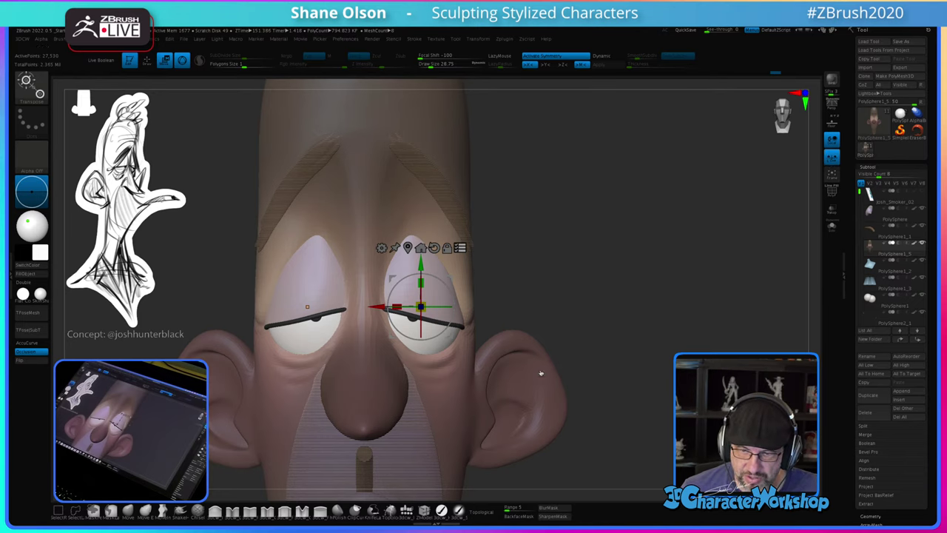
mouse_move(420, 306)
left_mouse_down()
mouse_move(406, 321)
mouse_move(414, 315)
left_mouse_up()
key("shift+f")
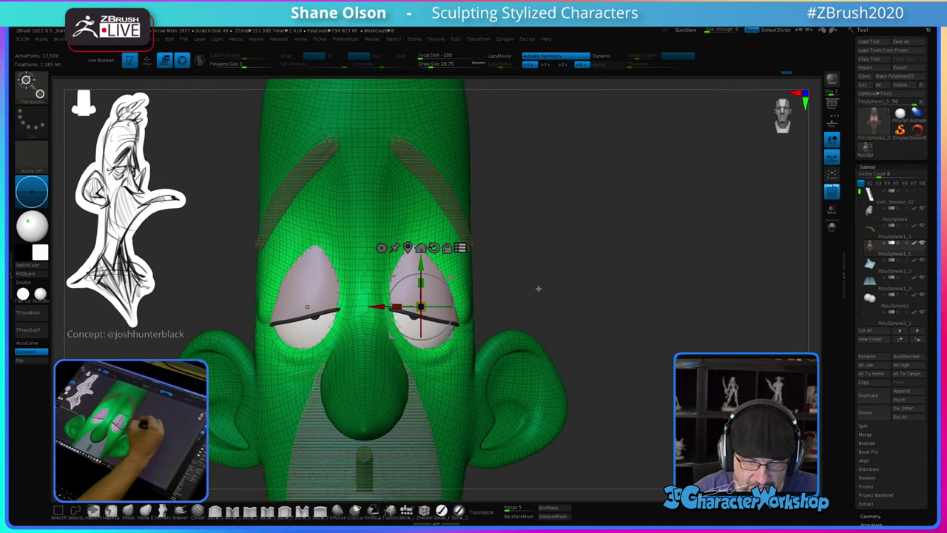
mouse_move(536, 296)
left_mouse_down("alt")
mouse_move(538, 282)
mouse_move(538, 352)
left_mouse_up("alt")
key("ctrl+z")
Step: Lower the head to its lowest subdivision level and scale both eyes with their lids and sockets slightly smaller
key("shift+d")
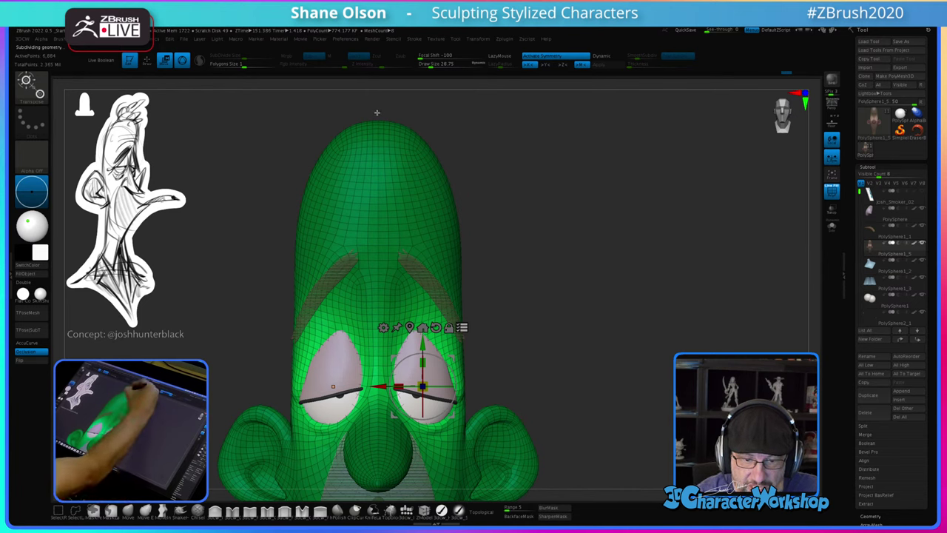
left_click_drag(379, 111, 380, 461, "ctrl+shift")
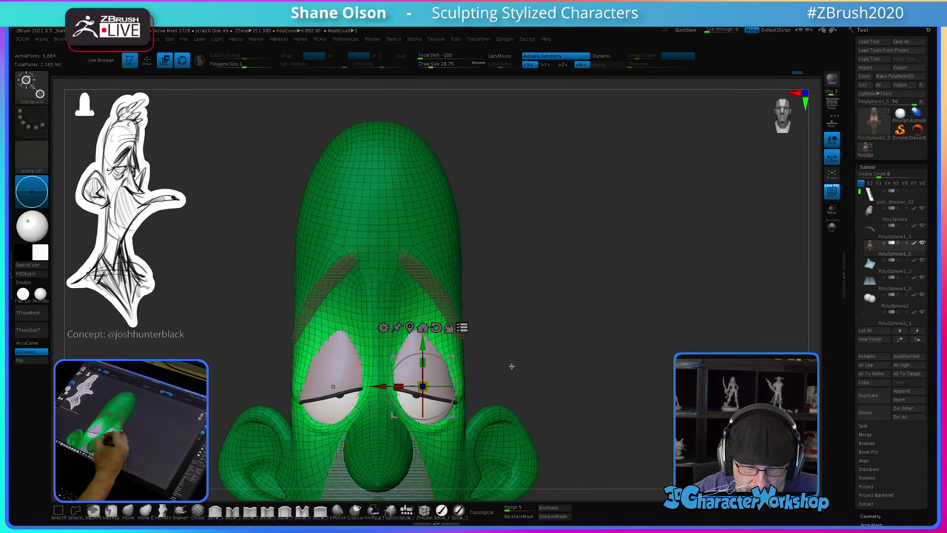
left_click_drag(422, 387, 424, 393)
left_click_drag(560, 392, 555, 352, "alt")
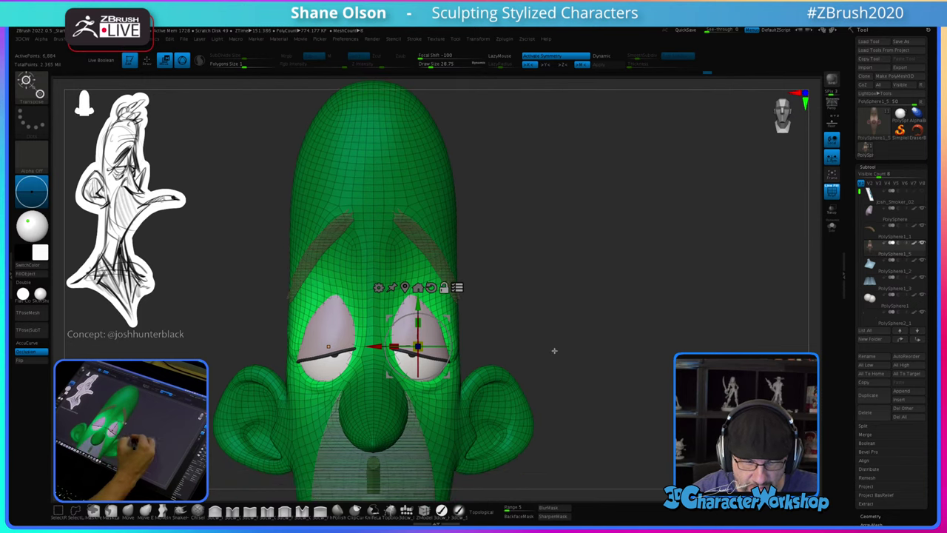
Step: Rotate both eyes with their lids and sockets to follow the face, and nudge them slightly upward with the wireframe off
left_click_drag(447, 318, 437, 318)
left_click_drag(503, 290, 489, 370)
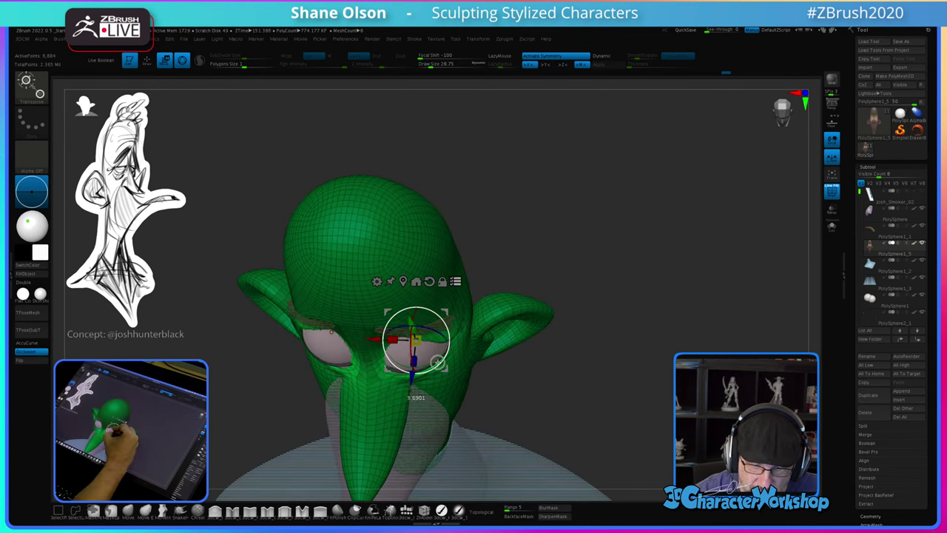
mouse_move(557, 393)
left_mouse_down()
mouse_move(554, 328)
mouse_move(531, 348)
mouse_move(554, 343)
mouse_move(529, 355)
left_mouse_up()
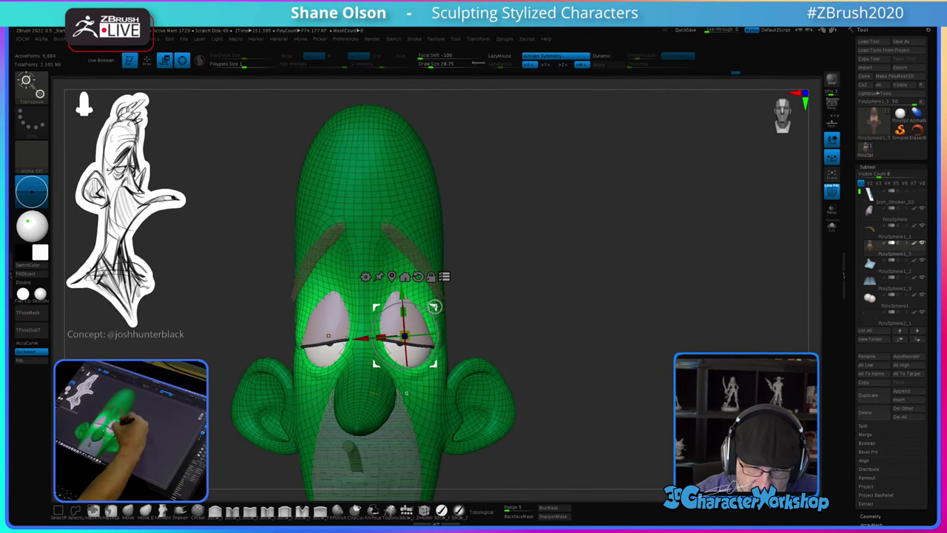
mouse_move(480, 298)
left_mouse_down()
mouse_move(505, 306)
mouse_move(505, 334)
mouse_move(527, 305)
left_mouse_up()
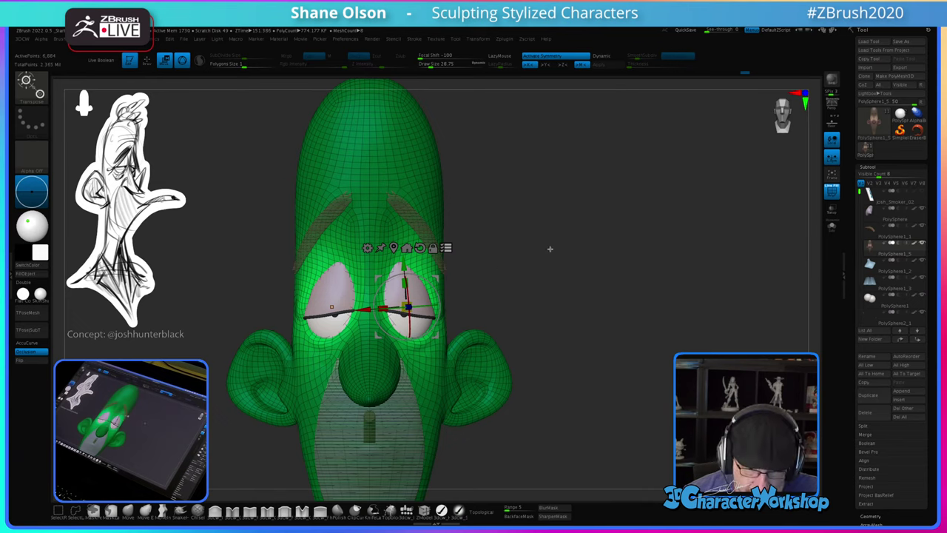
key("shift+f")
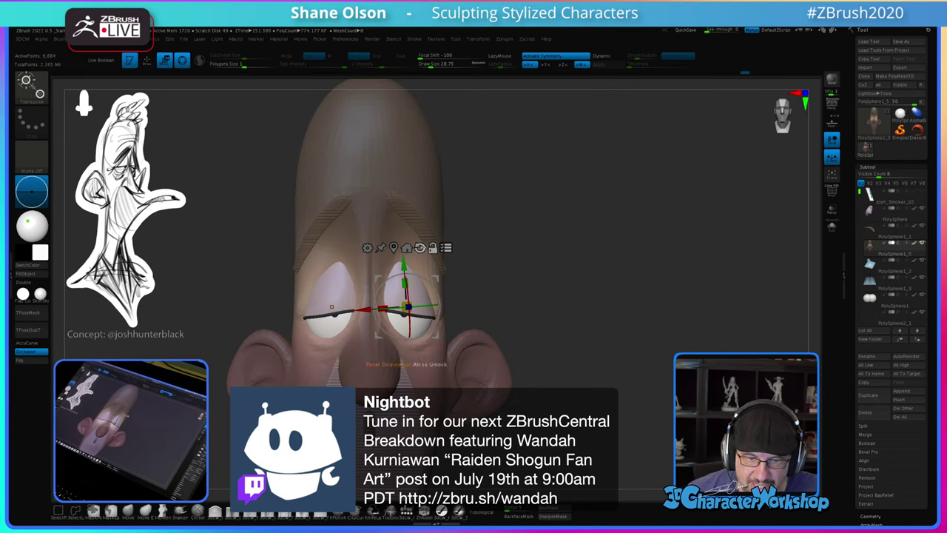
left_click_drag(405, 265, 406, 260)
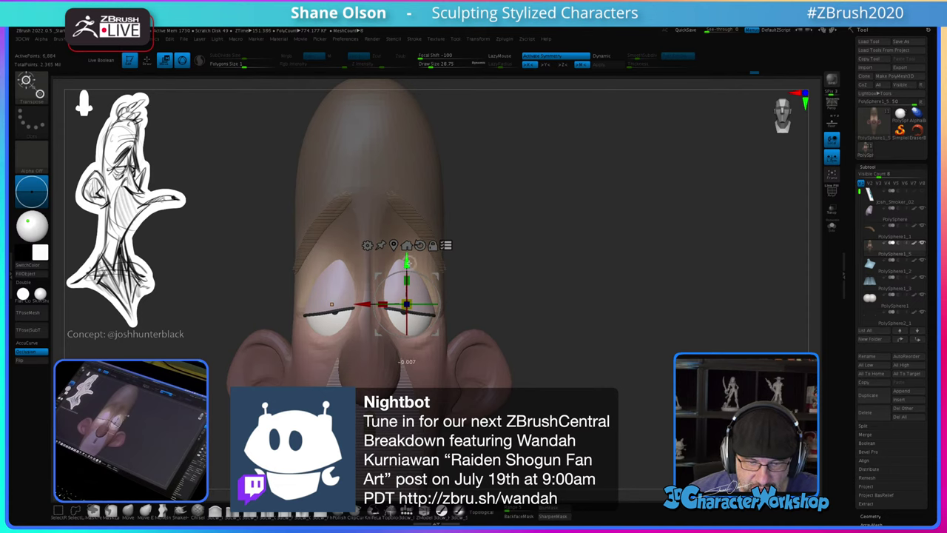
mouse_move(558, 263)
left_mouse_down()
mouse_move(577, 262)
mouse_move(533, 263)
mouse_move(552, 261)
left_mouse_up()
Step: Turn off transposing of all selected subtools and return the head to its higher subdivision level in Draw mode
left_click(446, 245)
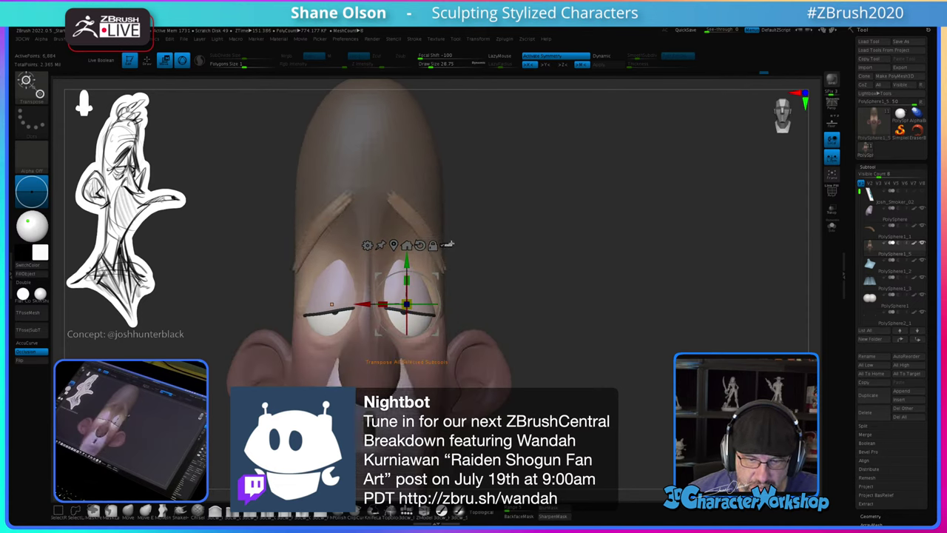
key("ctrl+d")
key("ctrl+d")
key("ctrl+d")
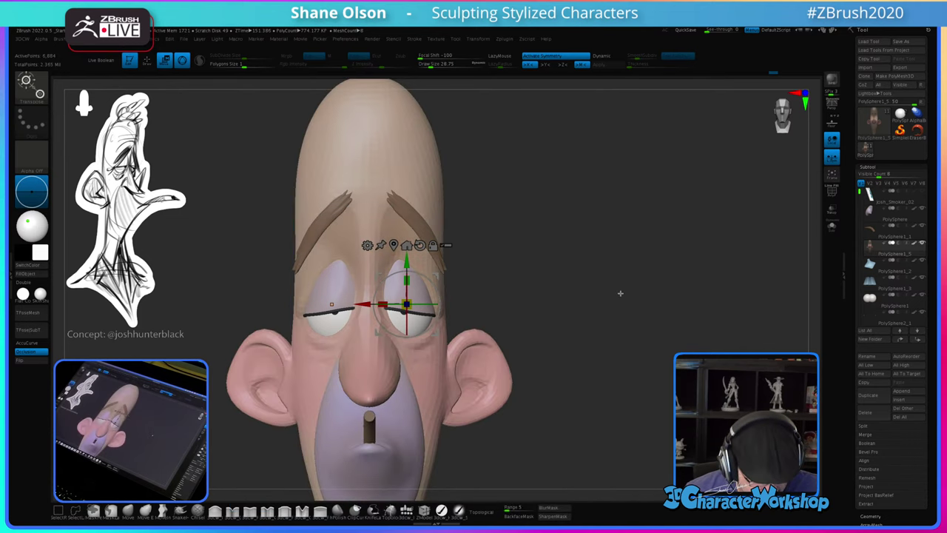
key("q")
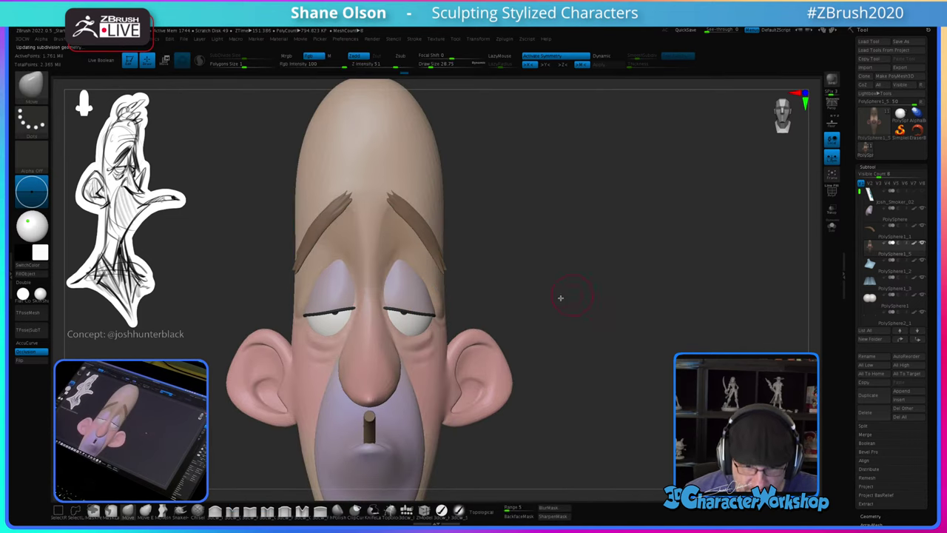
left_click_drag(557, 297, 546, 260, "alt")
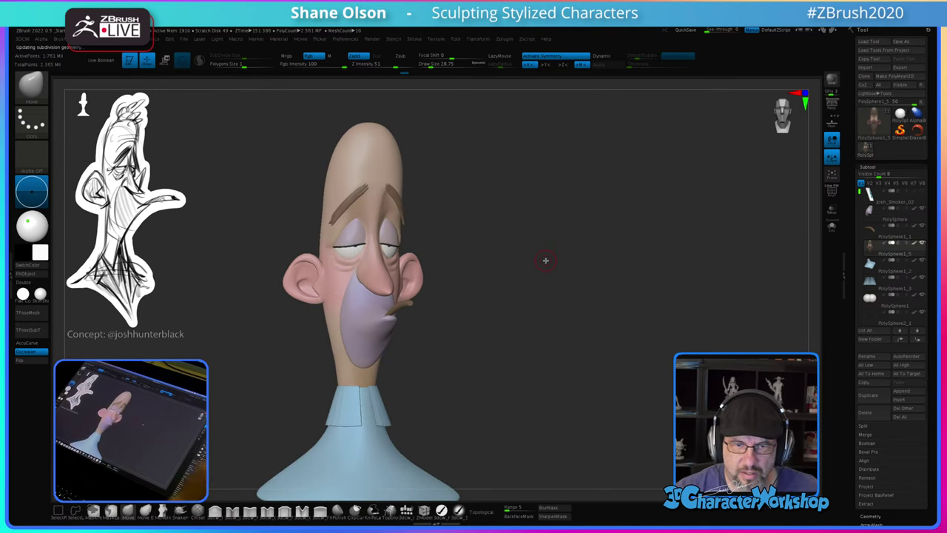
Step: Adjust the skin beside the outer eye corner with the Move brush, reducing the draw size to about 8.4
mouse_move(482, 347)
left_mouse_down()
mouse_move(444, 360)
mouse_move(490, 345)
mouse_move(461, 355)
mouse_move(469, 356)
mouse_move(461, 387)
mouse_move(513, 245)
mouse_move(508, 321)
mouse_move(466, 314)
mouse_move(448, 367)
left_mouse_up()
key("s")
left_click(505, 323)
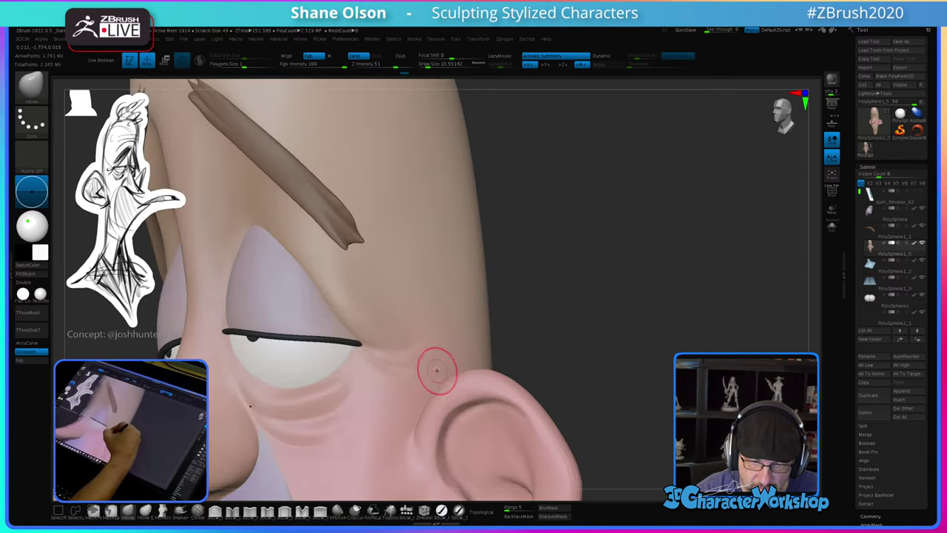
right_click_drag(436, 359, 430, 359)
key("s")
left_click(431, 360)
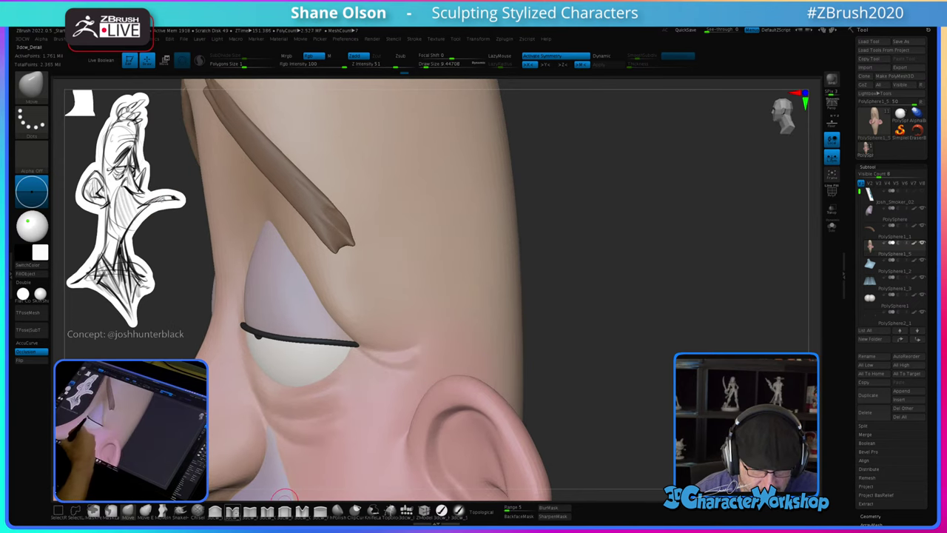
Step: Refine the creases at the outer eye corner and the folds under the eye with the 3dcw_Detail brush at size about 8.4
left_click(233, 512)
right_click_drag(369, 335, 376, 327)
key("s")
left_click_drag(373, 341, 372, 341)
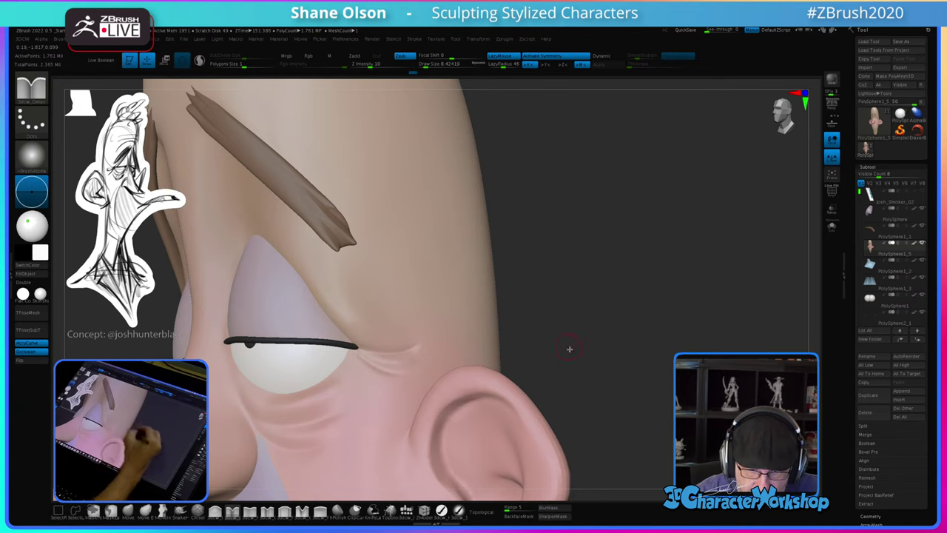
mouse_move(570, 349)
right_mouse_down()
mouse_move(550, 372)
mouse_move(609, 339)
mouse_move(624, 345)
mouse_move(563, 361)
mouse_move(417, 336)
right_mouse_up()
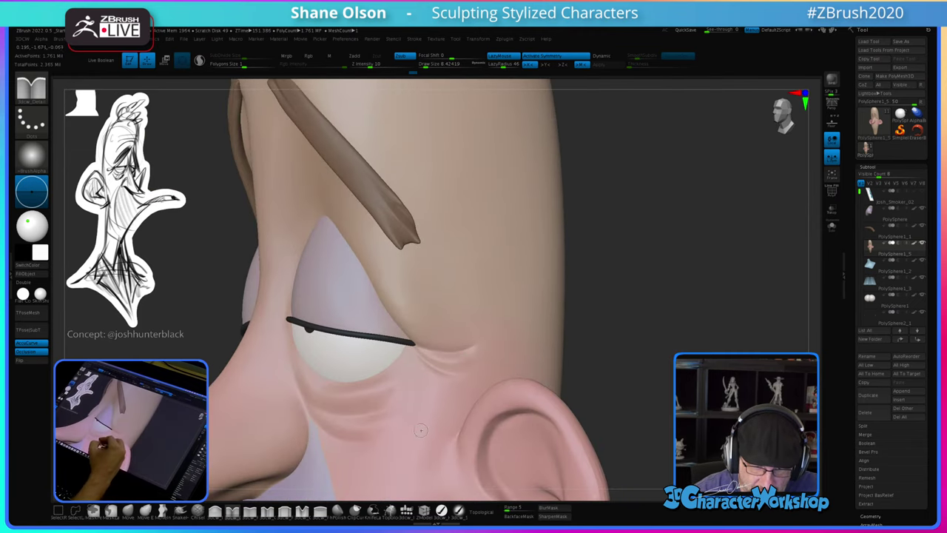
right_click_drag(418, 433, 326, 351)
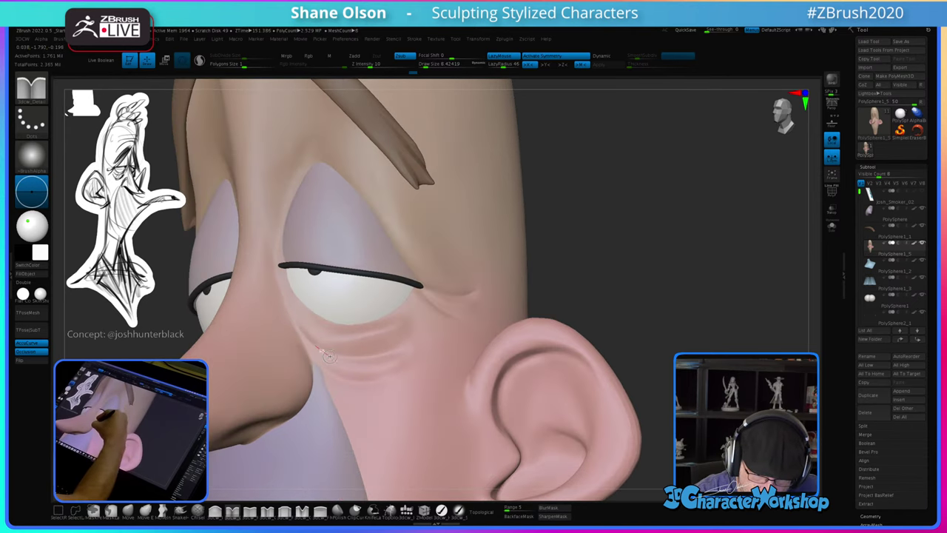
right_click_drag(434, 397, 443, 372)
mouse_move(425, 328)
right_mouse_down()
mouse_move(423, 341)
mouse_move(416, 333)
right_mouse_up()
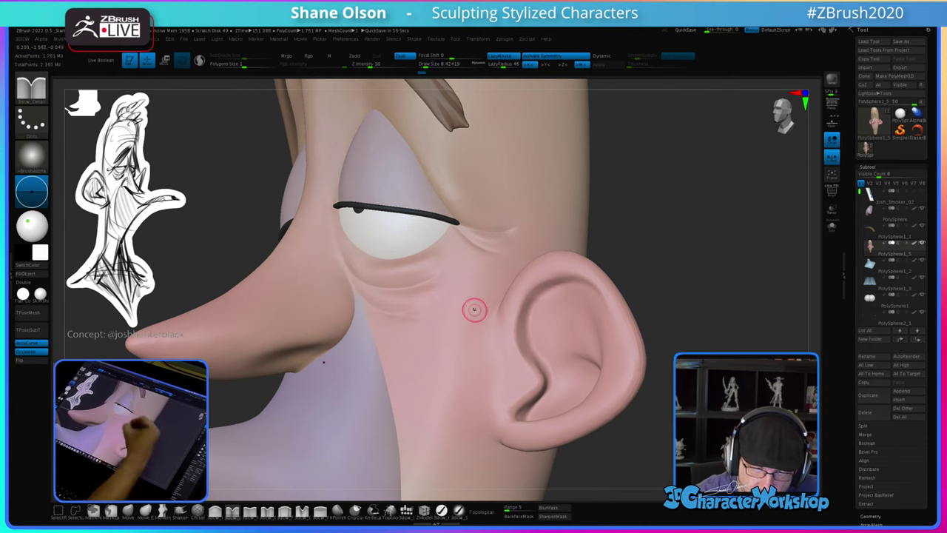
right_click_drag(421, 376, 602, 304)
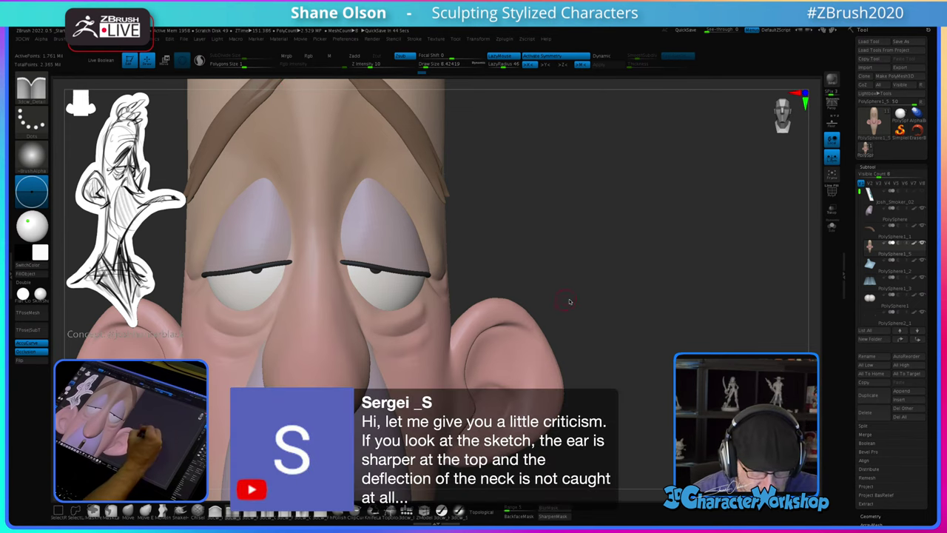
Step: Compare the whole bust with the concept sketch and reshape the head around the brows with the Move brush at size about 56
left_click_drag(569, 310, 539, 214, "alt")
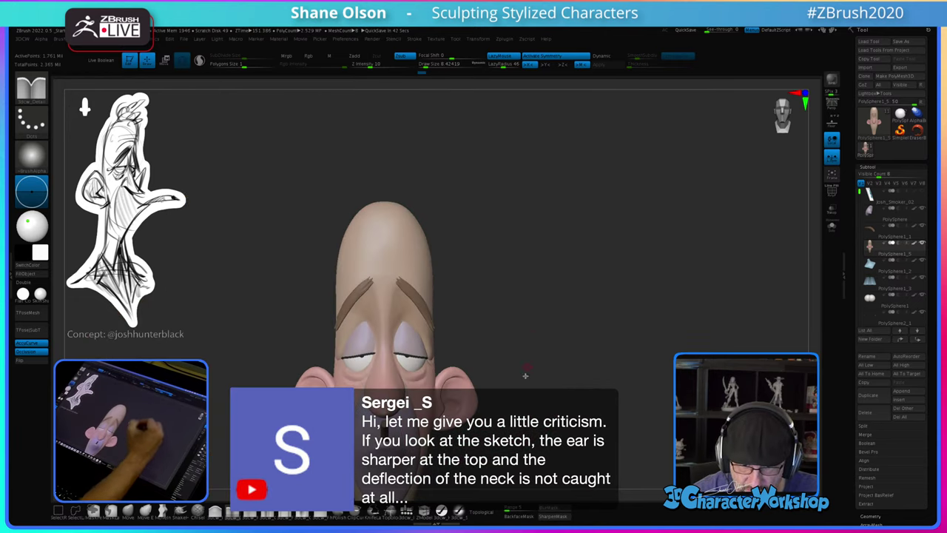
left_click_drag(525, 376, 534, 288, "alt")
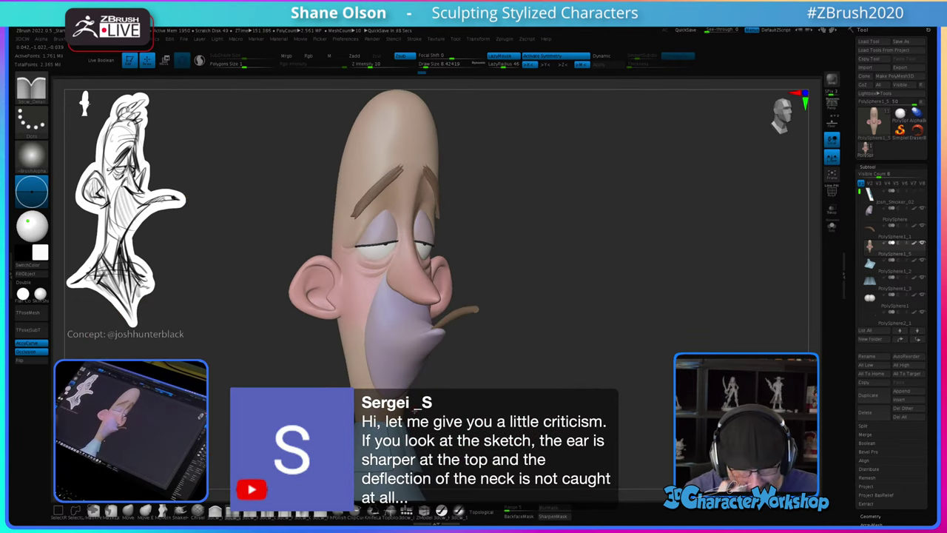
left_click_drag(487, 362, 467, 371)
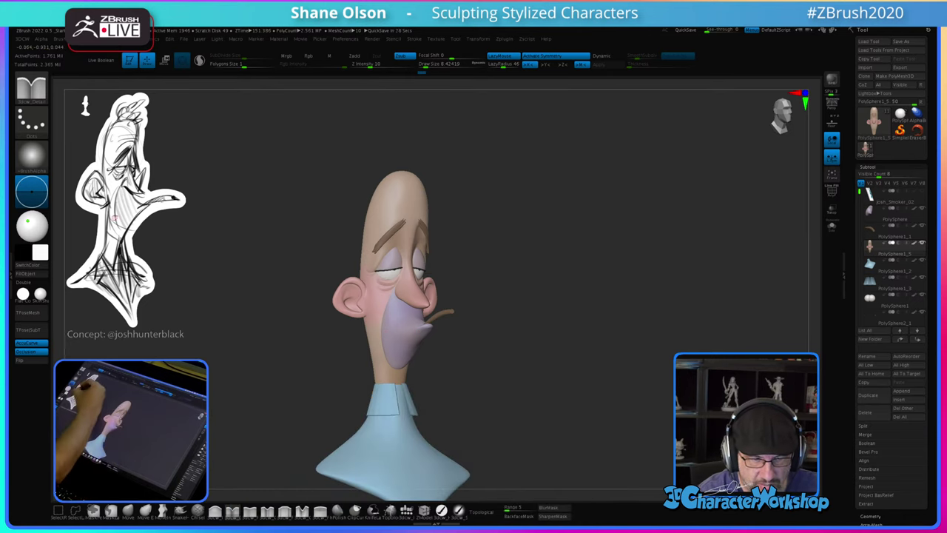
mouse_move(460, 374)
left_mouse_down()
mouse_move(495, 353)
mouse_move(486, 375)
mouse_move(506, 387)
mouse_move(482, 399)
mouse_move(491, 387)
mouse_move(407, 401)
left_mouse_up()
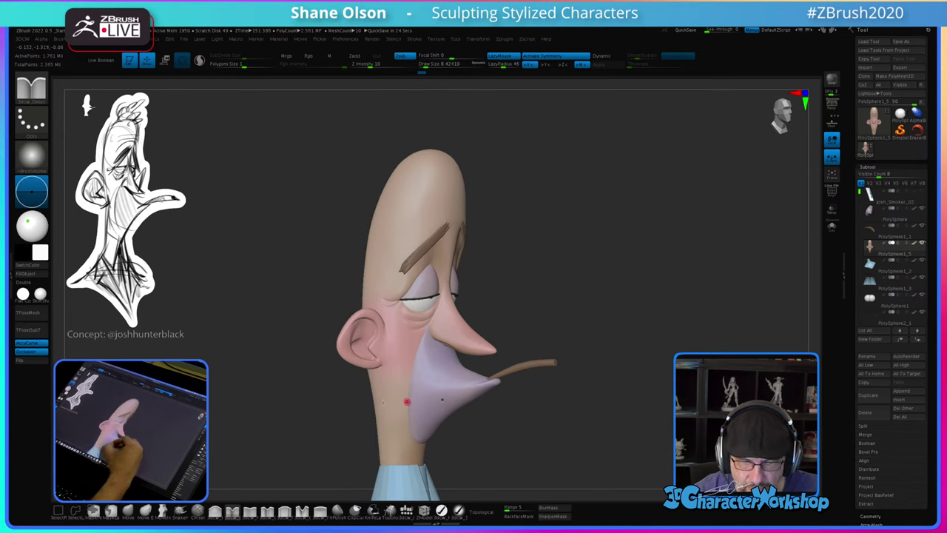
mouse_move(337, 401)
left_mouse_down()
mouse_move(302, 398)
mouse_move(368, 369)
left_mouse_up()
left_click(128, 511)
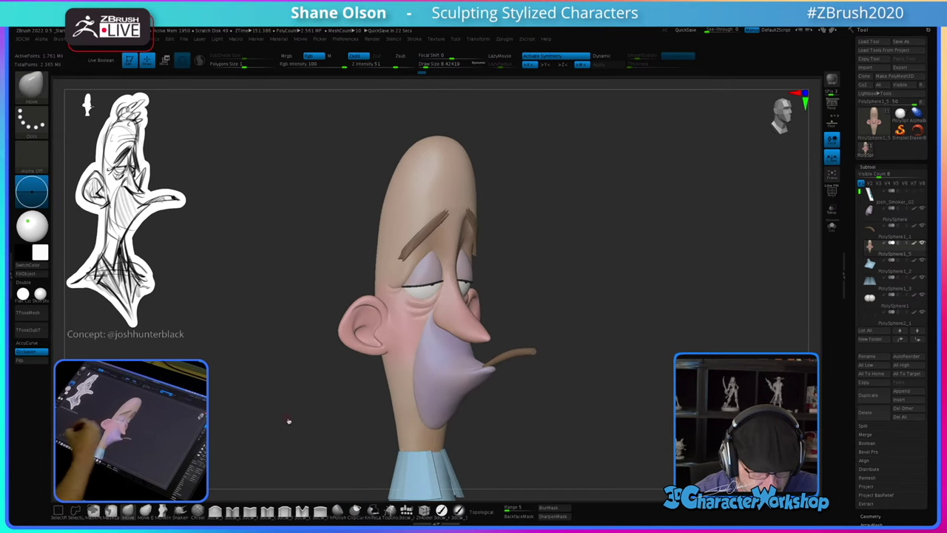
key("s")
mouse_move(303, 400)
left_mouse_down()
mouse_move(311, 391)
mouse_move(333, 428)
left_mouse_up()
key("s")
left_click_drag(346, 328, 349, 327)
mouse_move(375, 298)
left_mouse_down()
mouse_move(359, 302)
mouse_move(341, 286)
mouse_move(334, 302)
left_mouse_up()
left_click_drag(551, 273, 404, 259)
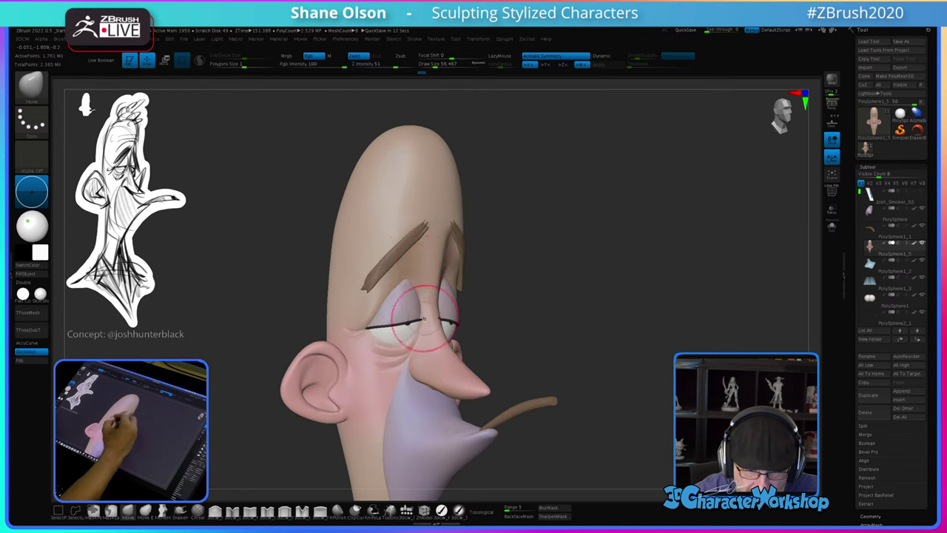
mouse_move(423, 318)
left_mouse_down()
mouse_move(526, 262)
mouse_move(446, 255)
mouse_move(545, 237)
mouse_move(562, 273)
mouse_move(541, 344)
mouse_move(550, 338)
mouse_move(439, 292)
left_mouse_up()
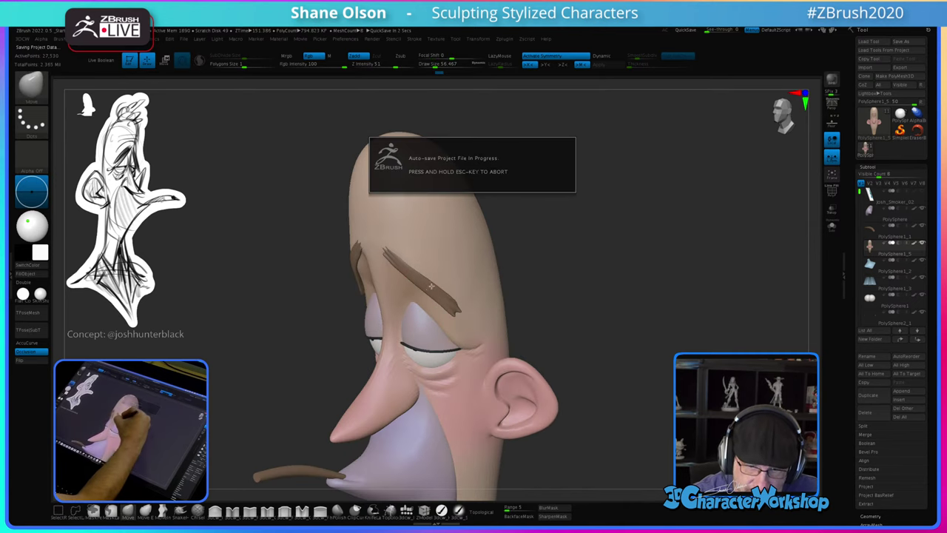
Step: Push and pull the head's brow ridge under both brows with the large Move brush, working from several angles
mouse_move(479, 302)
left_mouse_down()
mouse_move(410, 286)
mouse_move(444, 264)
mouse_move(457, 289)
left_mouse_up()
mouse_move(456, 289)
right_mouse_down()
mouse_move(400, 307)
mouse_move(319, 307)
mouse_move(370, 269)
right_mouse_up()
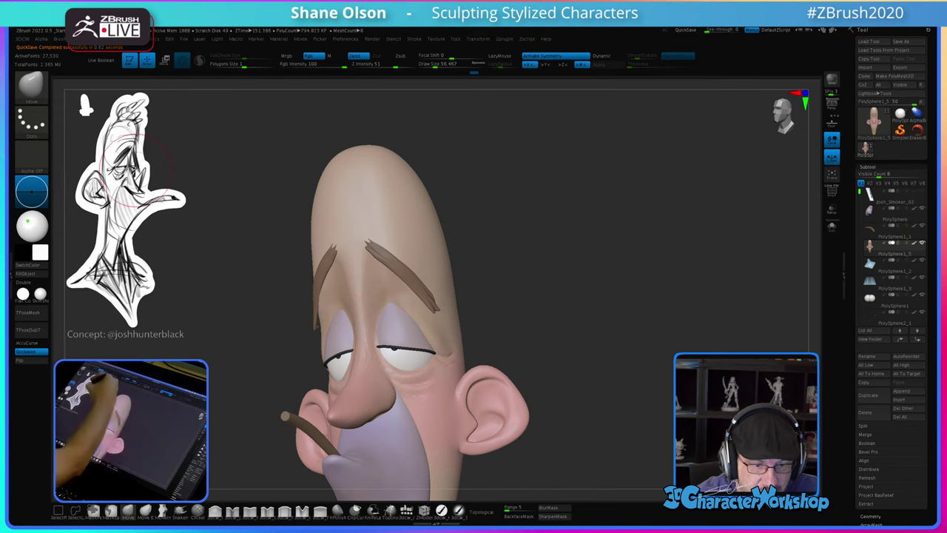
mouse_move(423, 296)
left_mouse_down()
mouse_move(446, 318)
mouse_move(392, 265)
left_mouse_up()
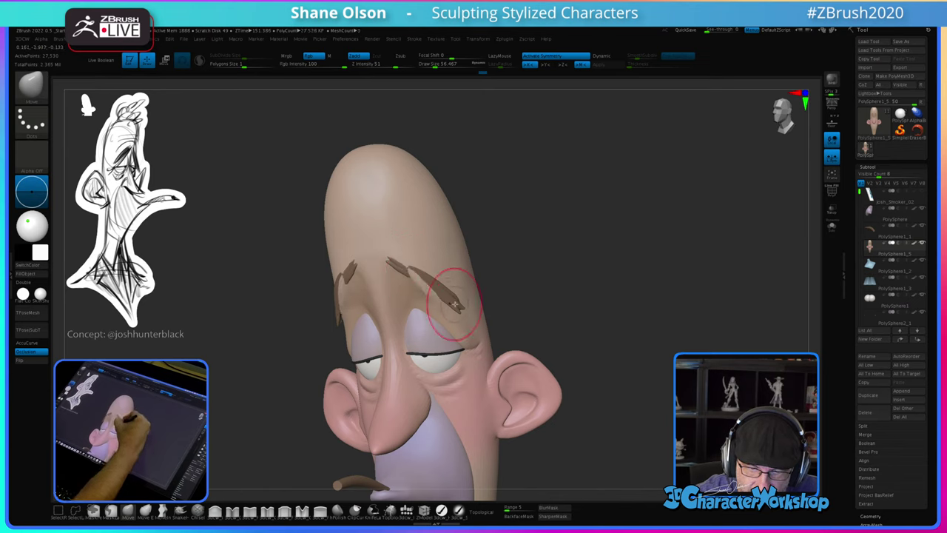
mouse_move(464, 308)
left_mouse_down()
mouse_move(465, 268)
mouse_move(417, 255)
mouse_move(437, 256)
left_mouse_up()
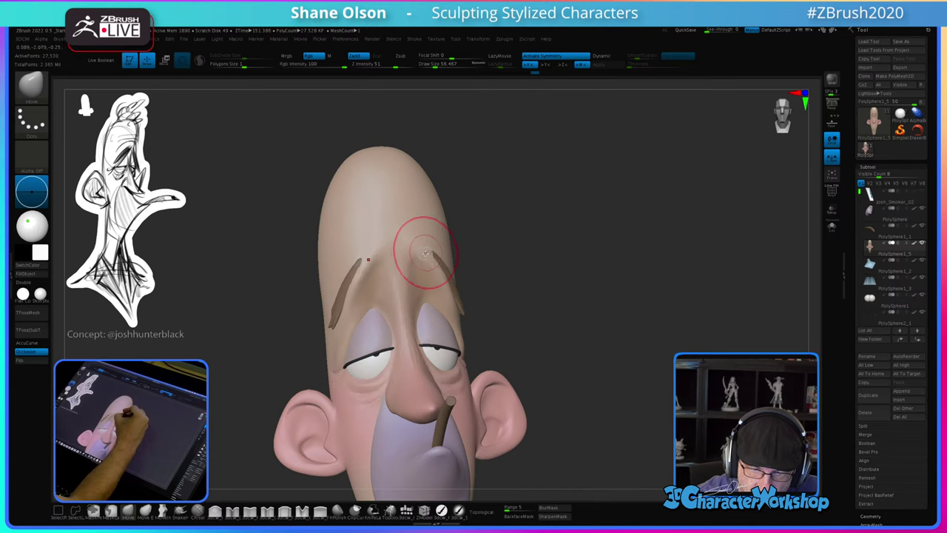
left_click_drag(481, 289, 438, 278)
mouse_move(438, 279)
right_mouse_down()
mouse_move(430, 288)
mouse_move(427, 280)
right_mouse_up()
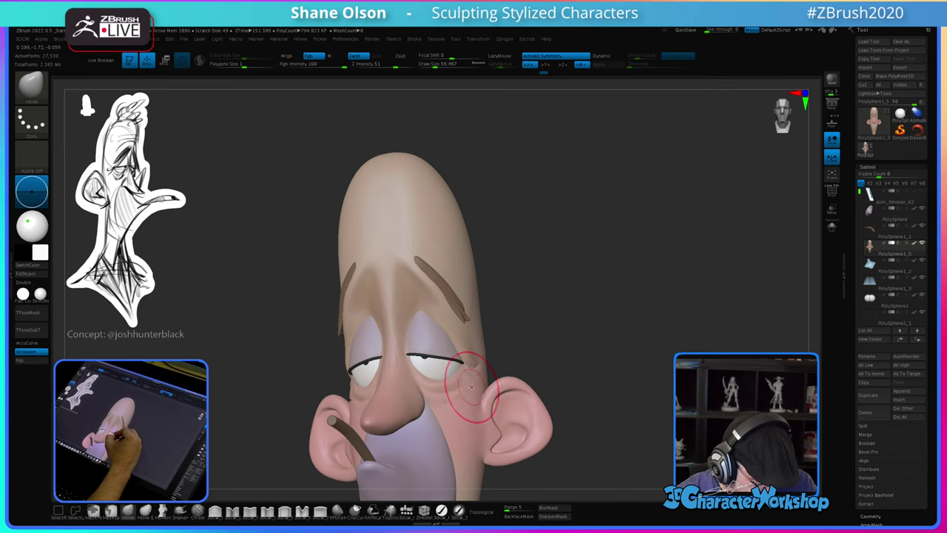
Step: Mask both eye sockets on the head, isolating the head and filling out the mask with a draw size of about 23
mouse_move(490, 316)
left_mouse_down()
mouse_move(444, 312)
mouse_move(427, 340)
mouse_move(401, 325)
mouse_move(422, 305)
mouse_move(437, 349)
mouse_move(416, 366)
mouse_move(431, 381)
mouse_move(431, 328)
left_mouse_up()
key("s")
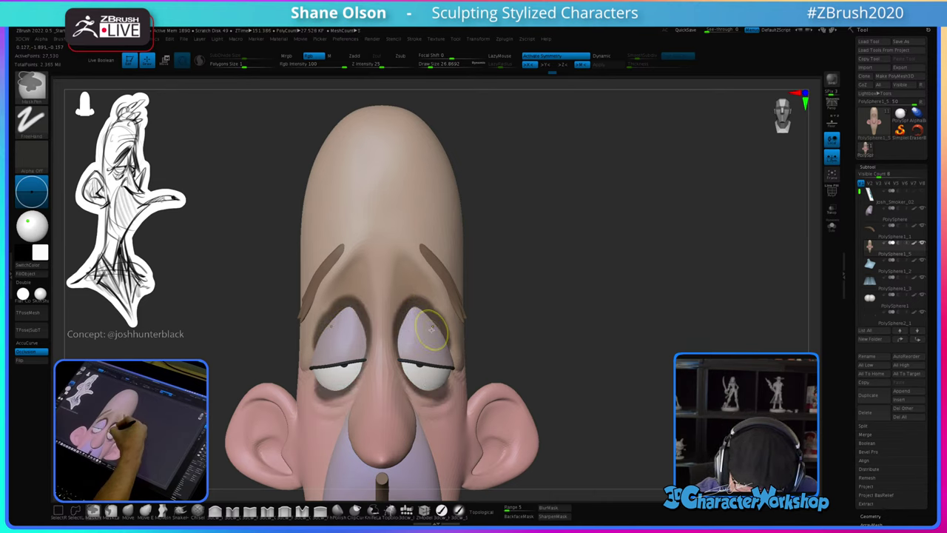
key("s")
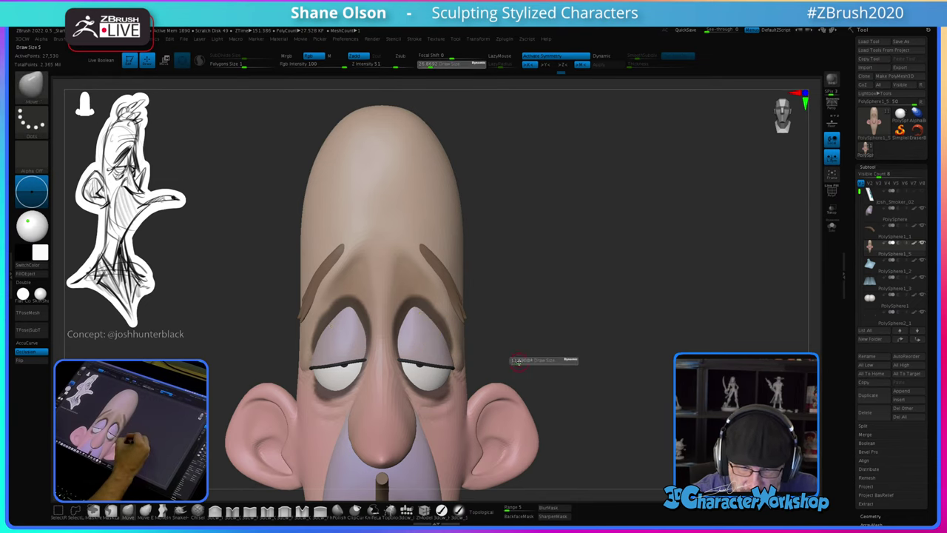
mouse_move(592, 346)
left_mouse_down()
mouse_move(552, 342)
mouse_move(580, 353)
left_mouse_up()
left_click(830, 230)
key("s")
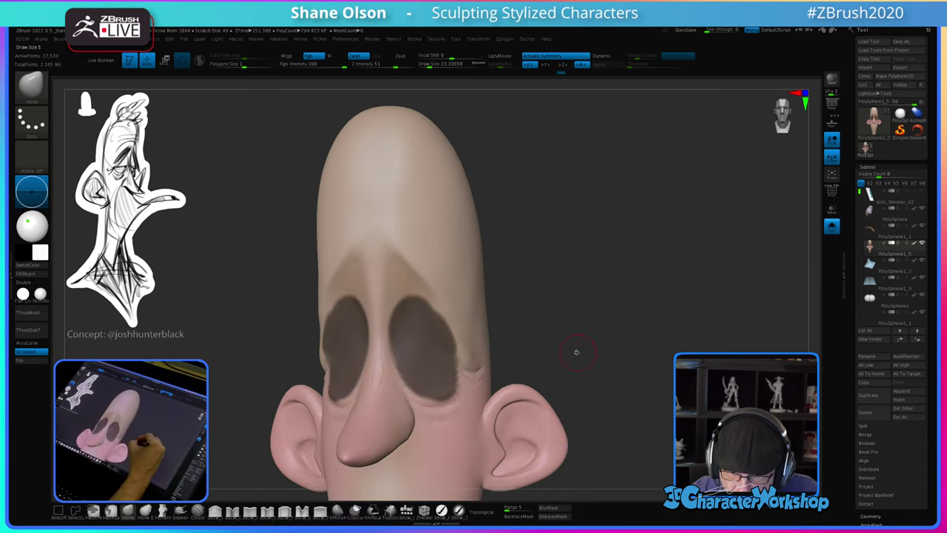
mouse_move(420, 314)
left_mouse_down("ctrl")
mouse_move(442, 334)
mouse_move(454, 372)
mouse_move(444, 390)
left_mouse_up("ctrl")
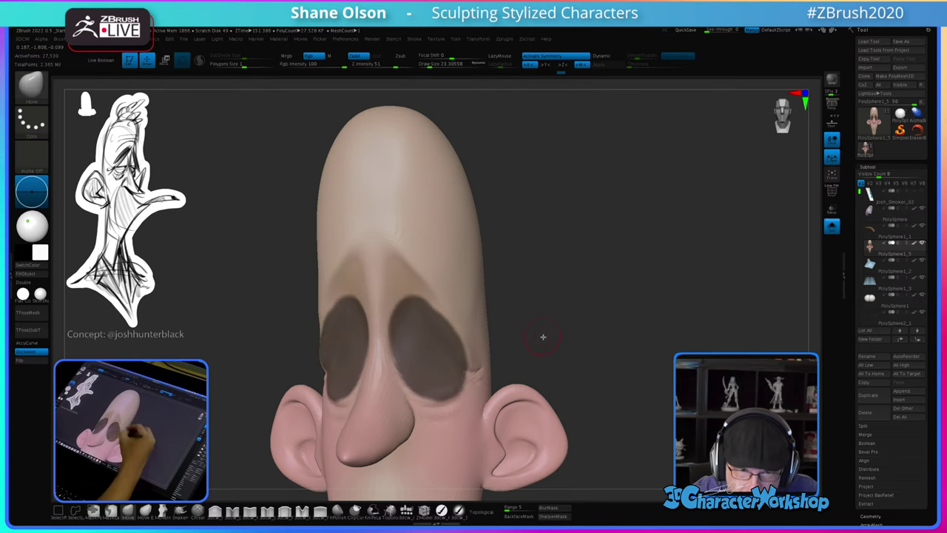
Step: Trim the mask along the upper outer edge of both eye sockets and show the other subtools again
left_click_drag(546, 334, 545, 330)
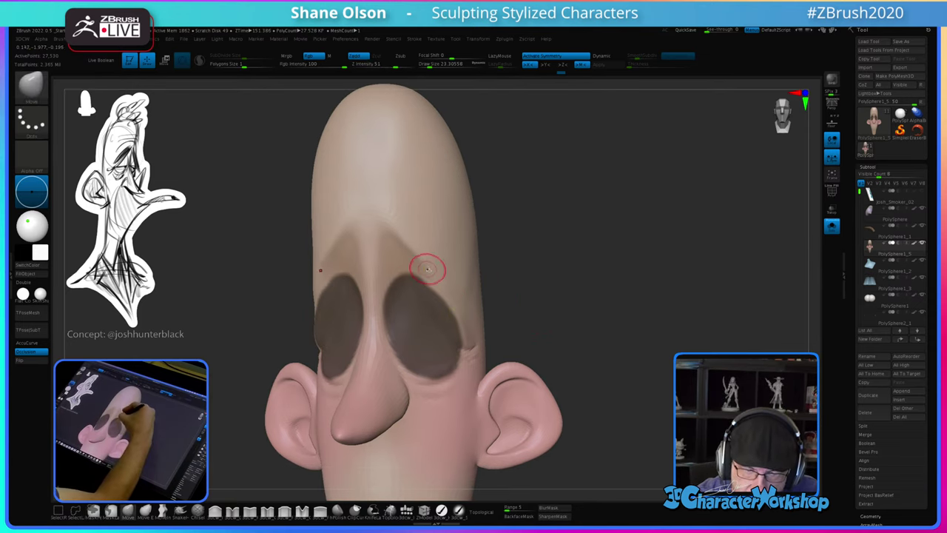
left_click_drag(417, 267, 459, 313, "ctrl")
key("ctrl+z")
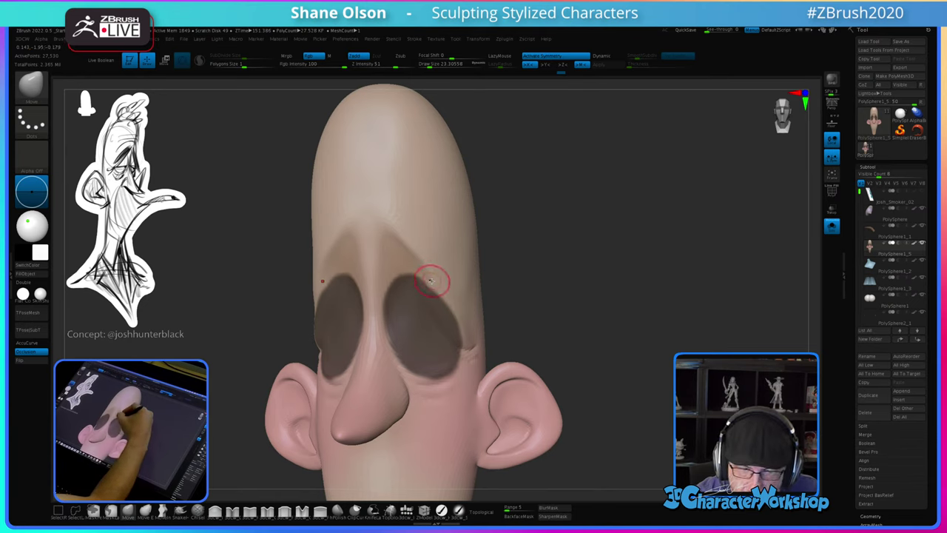
key("ctrl")
mouse_move(425, 273)
left_mouse_down("ctrl+alt")
mouse_move(455, 324)
mouse_move(458, 352)
left_mouse_up("ctrl+alt")
left_click_drag(572, 366, 582, 365)
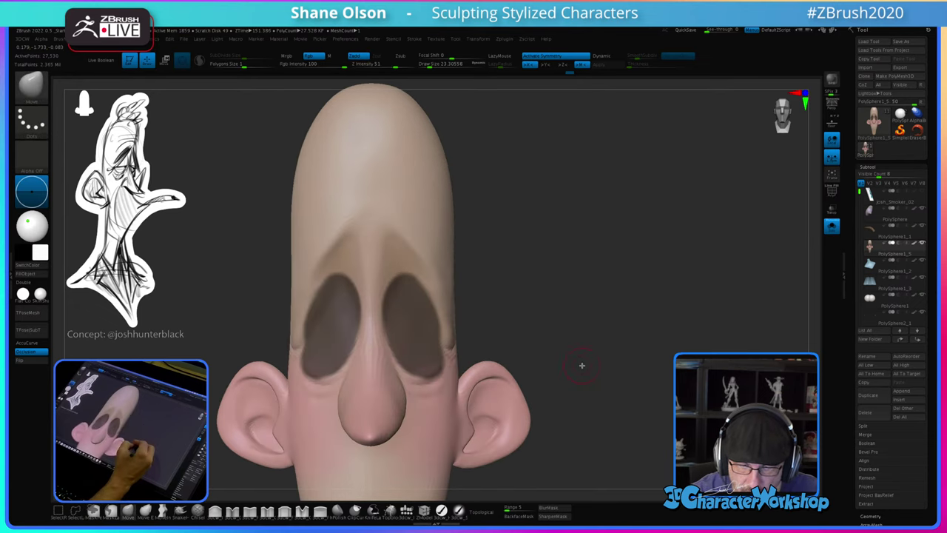
left_click(832, 226)
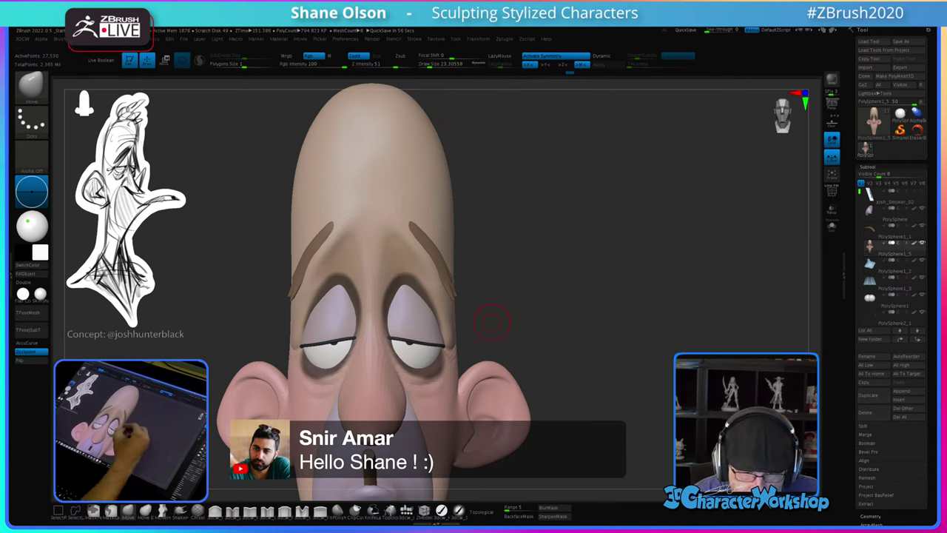
Step: Touch up the mask at the outer edges of both eye sockets with a draw size of about 12, isolating the head, and soften it
mouse_move(487, 324)
left_mouse_down()
mouse_move(581, 323)
mouse_move(488, 328)
mouse_move(560, 355)
mouse_move(572, 333)
left_mouse_up()
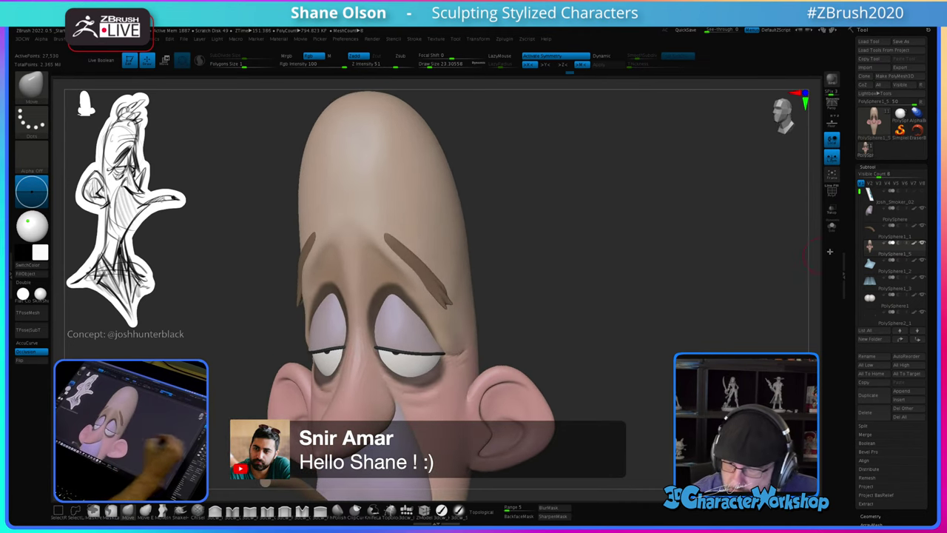
left_click(832, 226)
key("s")
left_click_drag(436, 347, 433, 346)
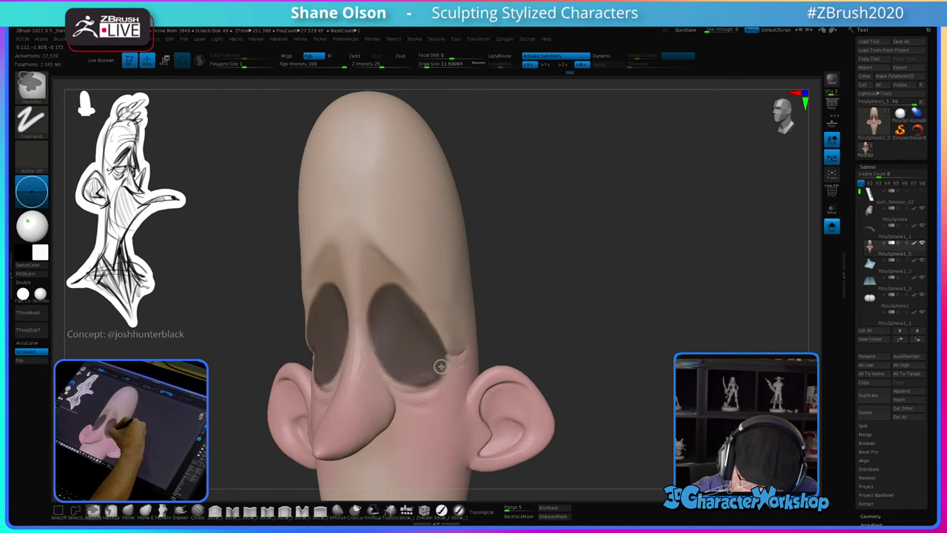
key("b")
key("m")
key("v")
left_click_drag(590, 377, 592, 366, "shift")
left_click(832, 226)
left_click_drag(719, 289, 564, 337)
left_click(382, 300, "ctrl")
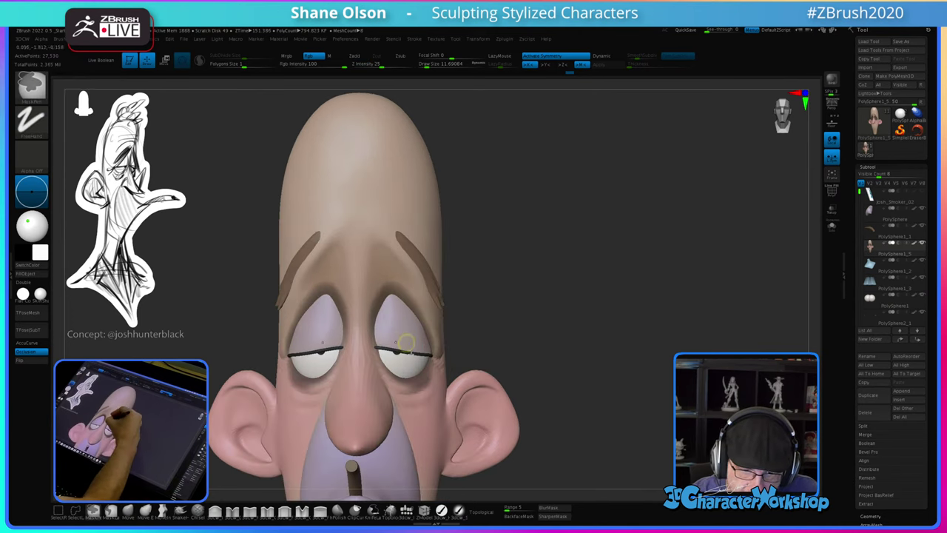
left_click(566, 351, "ctrl")
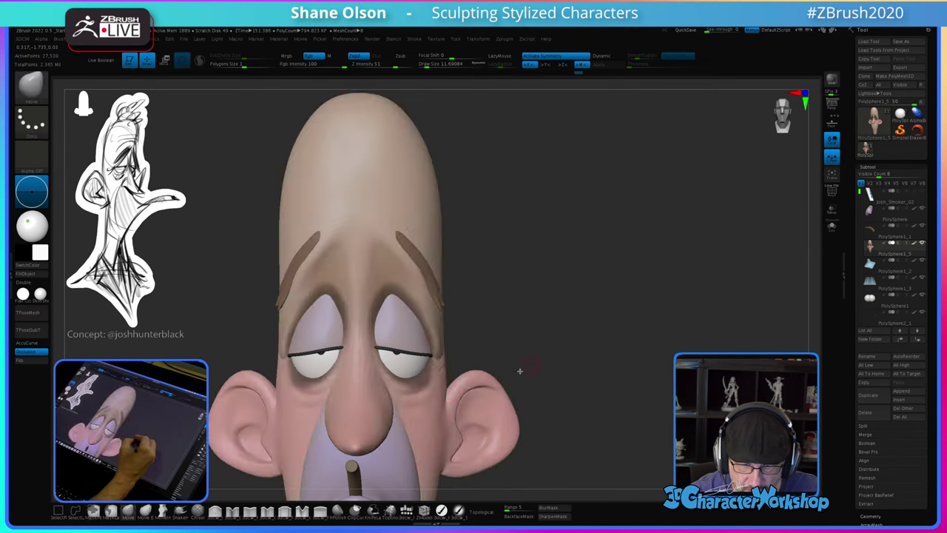
Step: Reshape the head's brow ridge above the masked sockets with the Move brush, going from a size of about 58 down to about 37
key("s")
mouse_move(502, 317)
left_mouse_down()
mouse_move(511, 309)
mouse_move(452, 314)
left_mouse_up()
left_click_drag(406, 279, 404, 284)
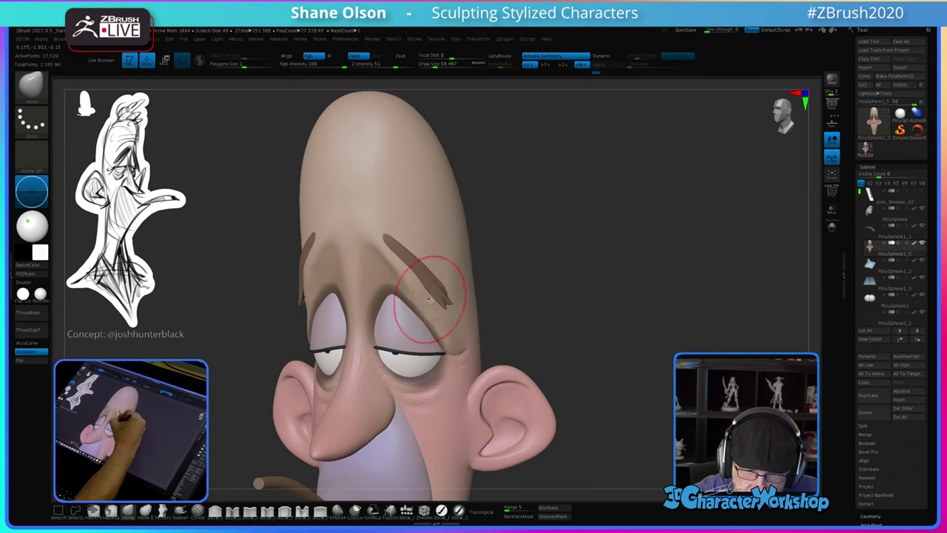
right_click_drag(453, 298, 421, 288)
left_click_drag(390, 279, 378, 249)
mouse_move(401, 275)
right_mouse_down()
mouse_move(434, 288)
mouse_move(429, 307)
mouse_move(450, 298)
mouse_move(423, 323)
right_mouse_up()
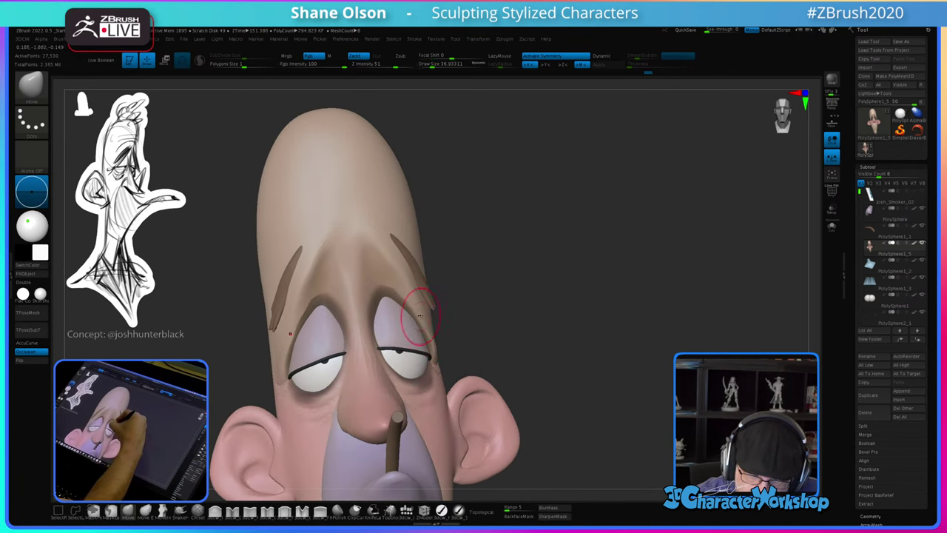
key("shift")
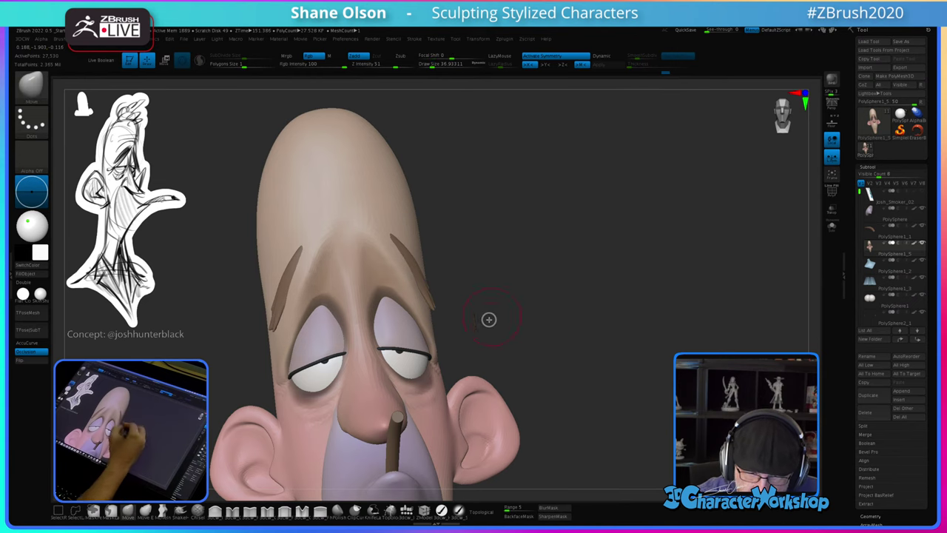
mouse_move(489, 319)
left_mouse_down()
mouse_move(486, 330)
mouse_move(507, 294)
mouse_move(488, 299)
left_mouse_up()
Step: Select the eyebrows subtool and move both brows lower and closer to the upper eyelids with the gizmo
left_click(424, 270, "alt")
key("w")
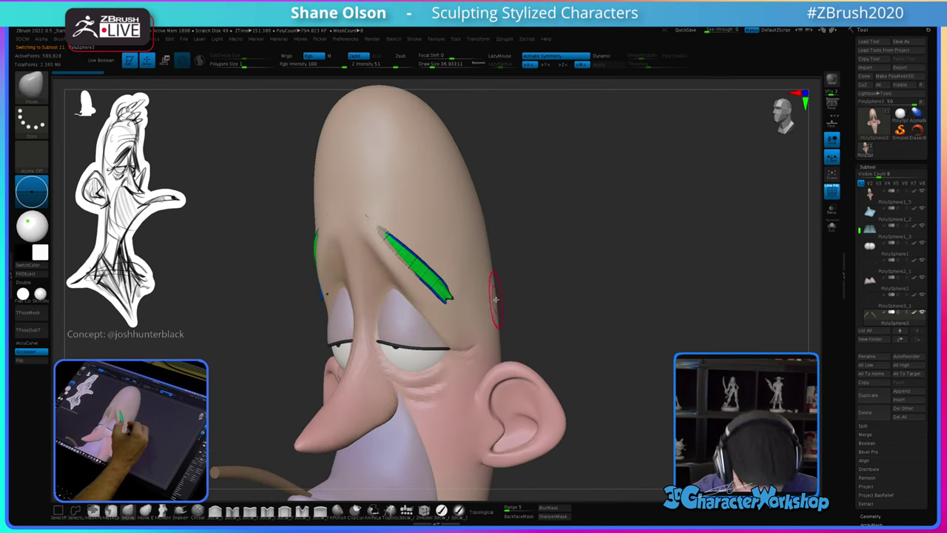
left_click_drag(430, 186, 401, 236)
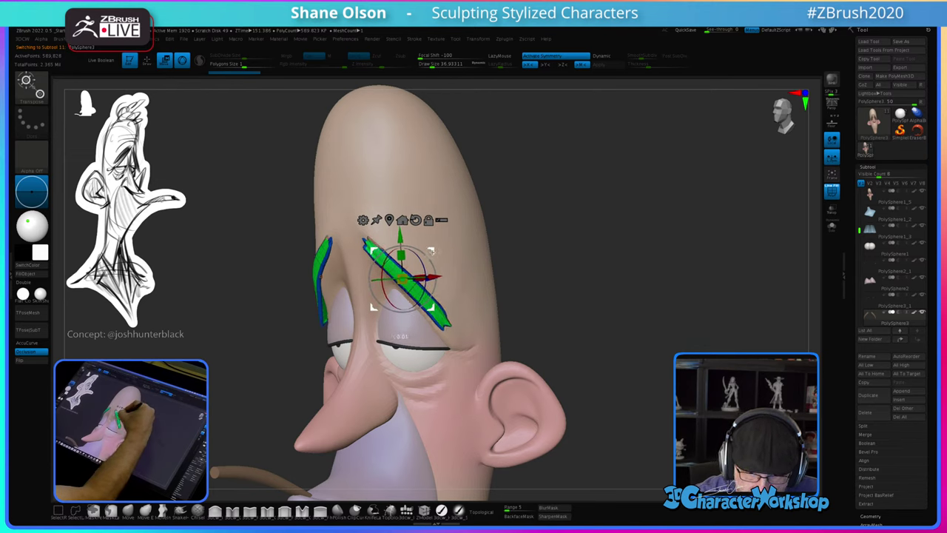
mouse_move(548, 311)
left_mouse_down("shift")
mouse_move(560, 307)
mouse_move(541, 332)
mouse_move(527, 335)
mouse_move(541, 332)
mouse_move(532, 306)
left_mouse_up("shift")
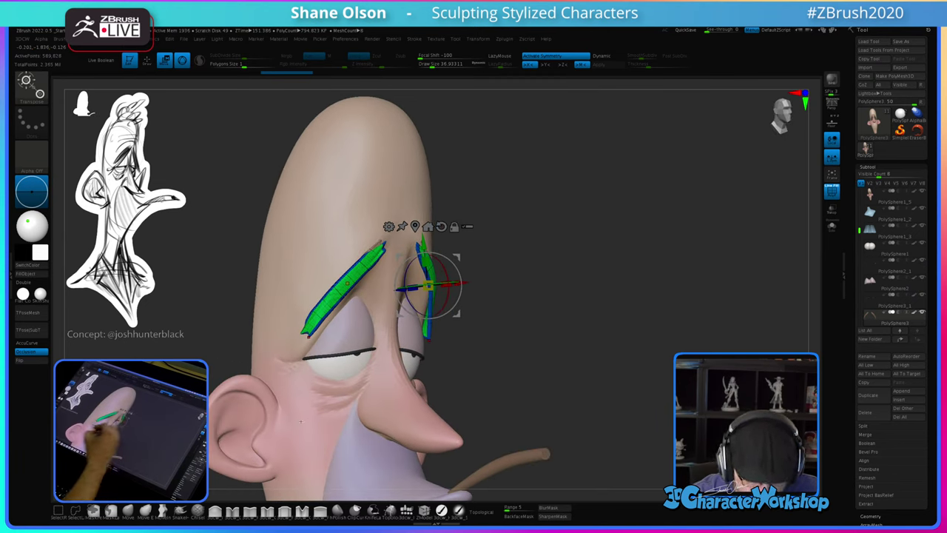
Step: Fit the eyebrows to the brow ridge with the Move brush at size about 68, and turn off the polyframe display
key("q")
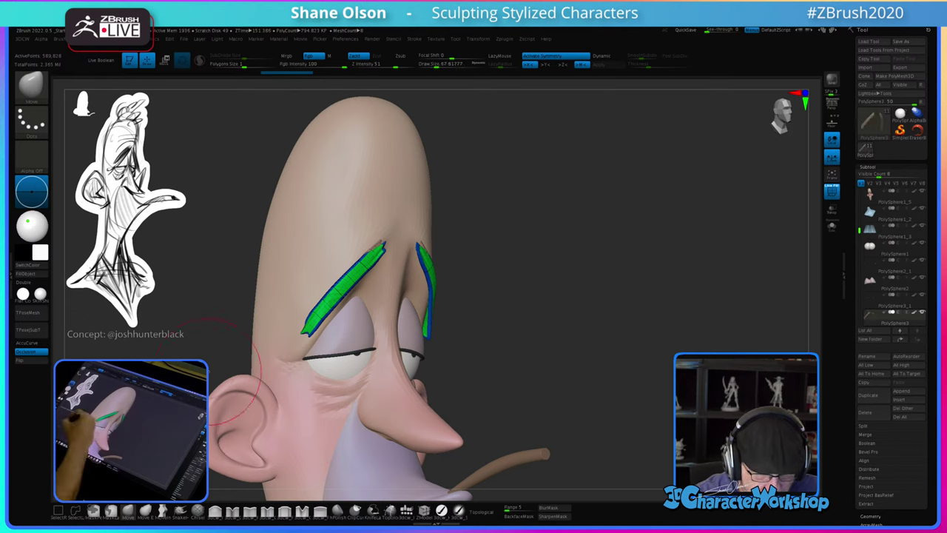
left_click_drag(501, 255, 486, 256)
right_click_drag(404, 251, 411, 252)
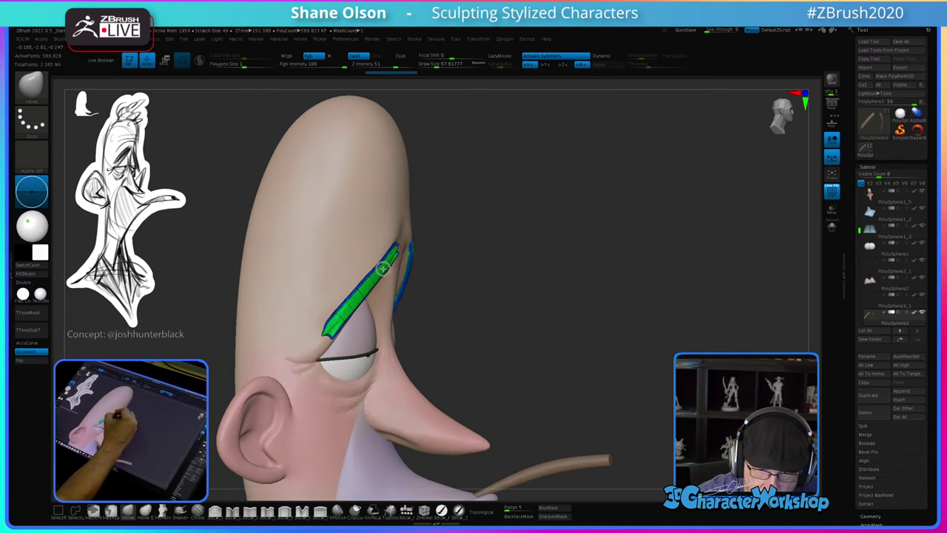
key("shift")
key("shift+f")
mouse_move(549, 297)
right_mouse_down()
mouse_move(539, 322)
mouse_move(529, 324)
mouse_move(550, 296)
right_mouse_up()
mouse_move(550, 294)
left_mouse_down()
mouse_move(525, 303)
mouse_move(538, 306)
left_mouse_up()
right_click_drag(538, 306, 527, 324, "ctrl")
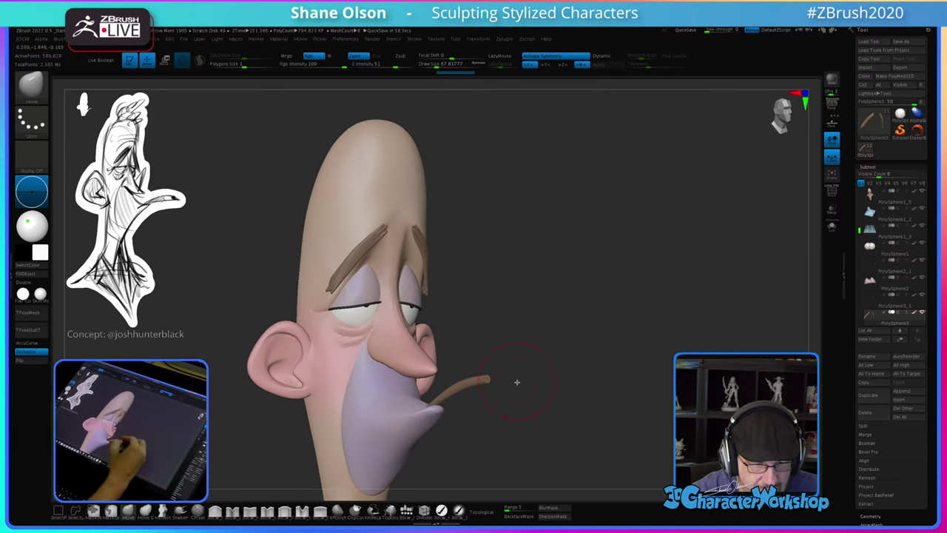
Step: Select the lavender muzzle piece and push up its lower chin end with the Move brush at size about 112
left_click_drag(513, 385, 507, 322, "alt")
left_click(363, 412, "alt")
key("s")
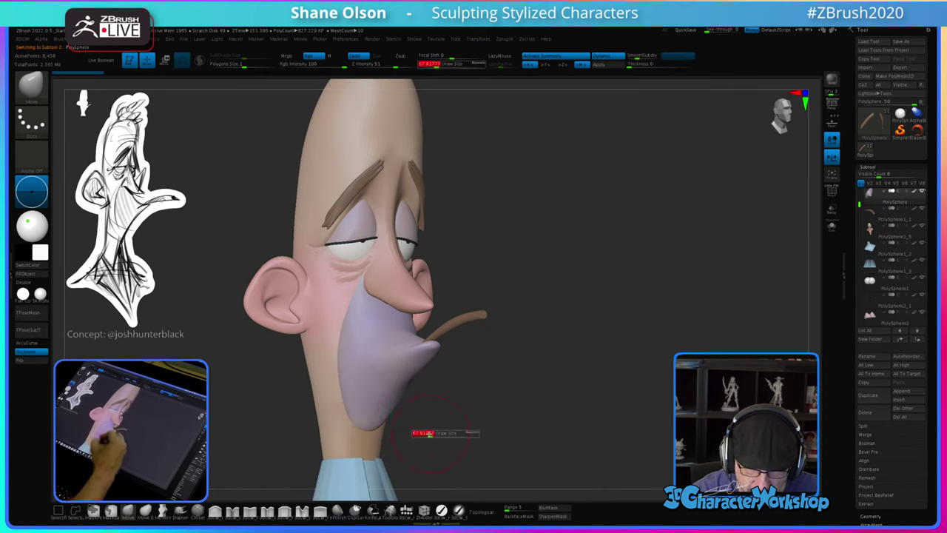
left_click_drag(430, 433, 454, 386)
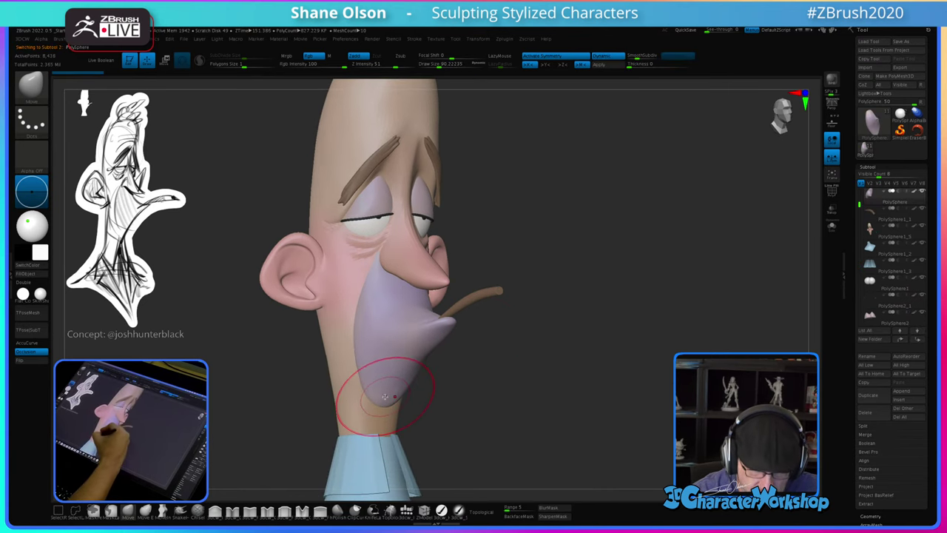
left_click(384, 398, "alt")
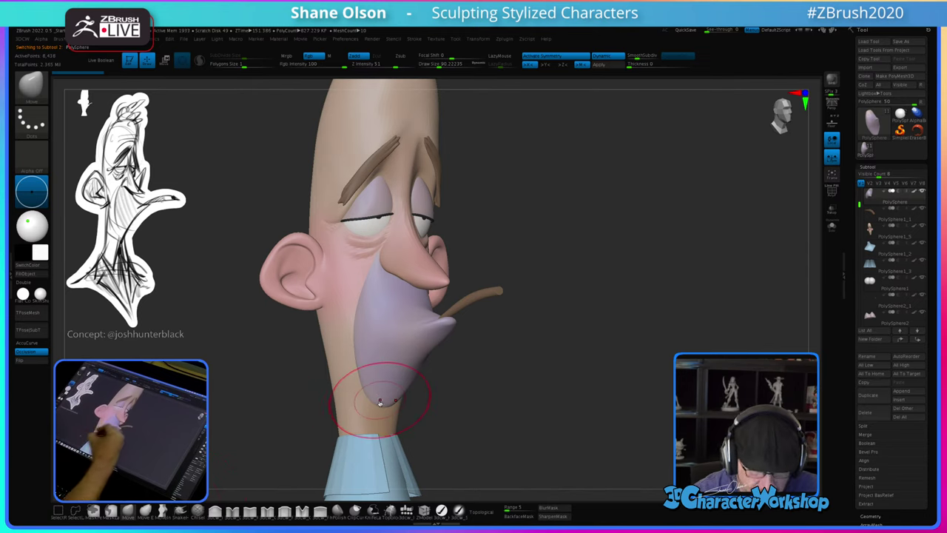
key("s")
left_click_drag(380, 403, 383, 402)
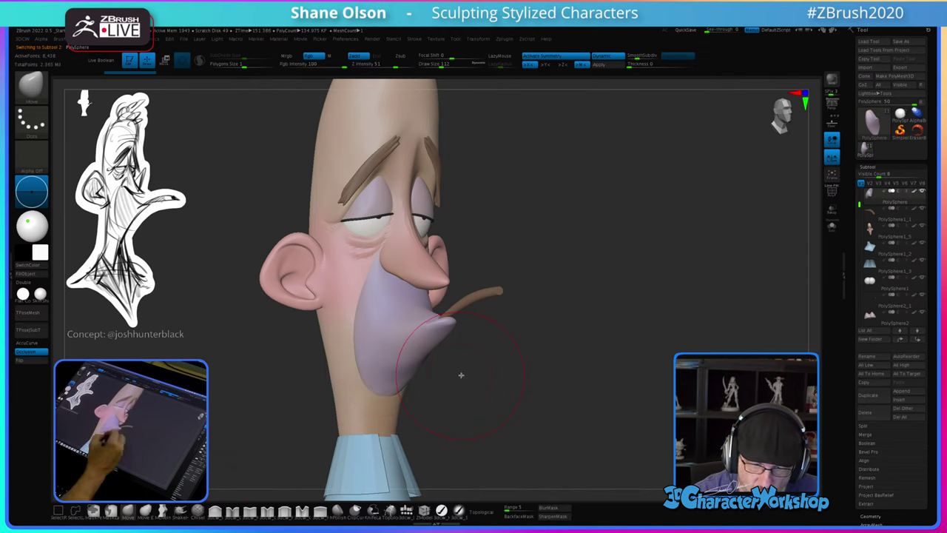
mouse_move(461, 375)
left_mouse_down()
mouse_move(470, 379)
mouse_move(423, 377)
mouse_move(472, 375)
mouse_move(406, 397)
mouse_move(416, 415)
mouse_move(419, 381)
left_mouse_up()
Step: Select the shirt collar, raise it on the neck and tilt it down toward the front with the gizmo
left_click(356, 401, "alt")
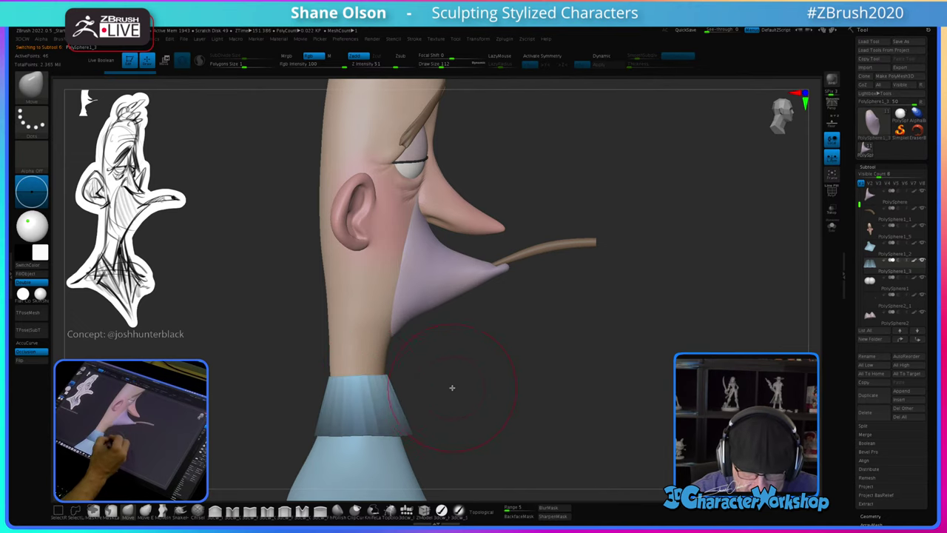
key("w")
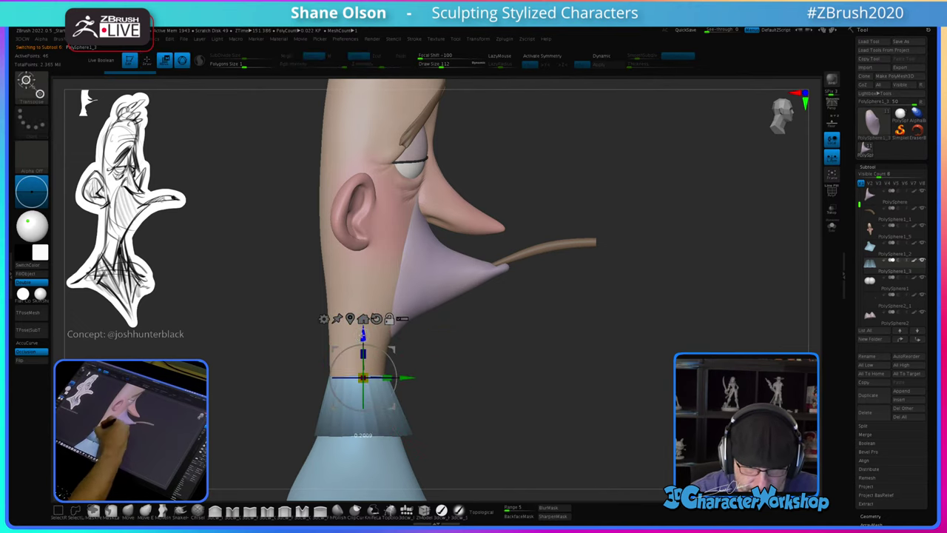
left_click_drag(363, 336, 363, 324)
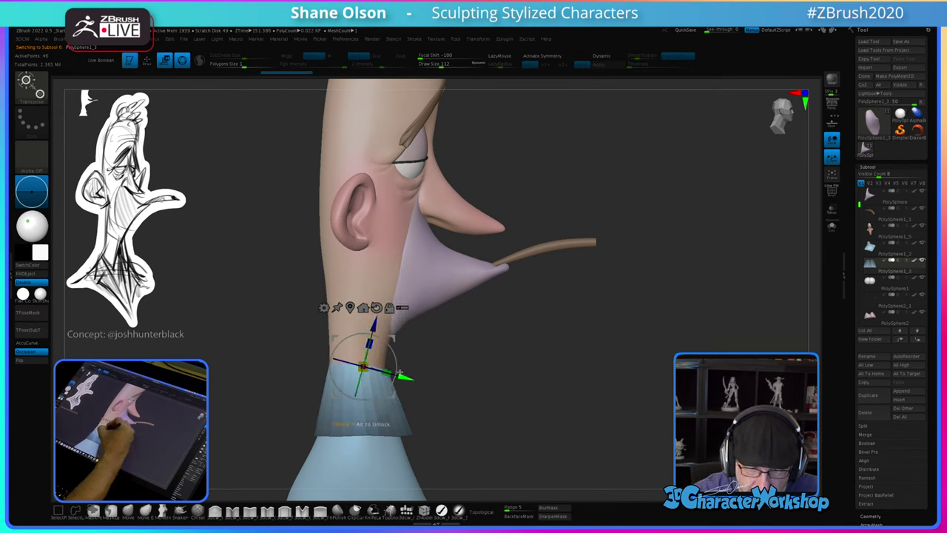
left_click_drag(390, 371, 390, 372)
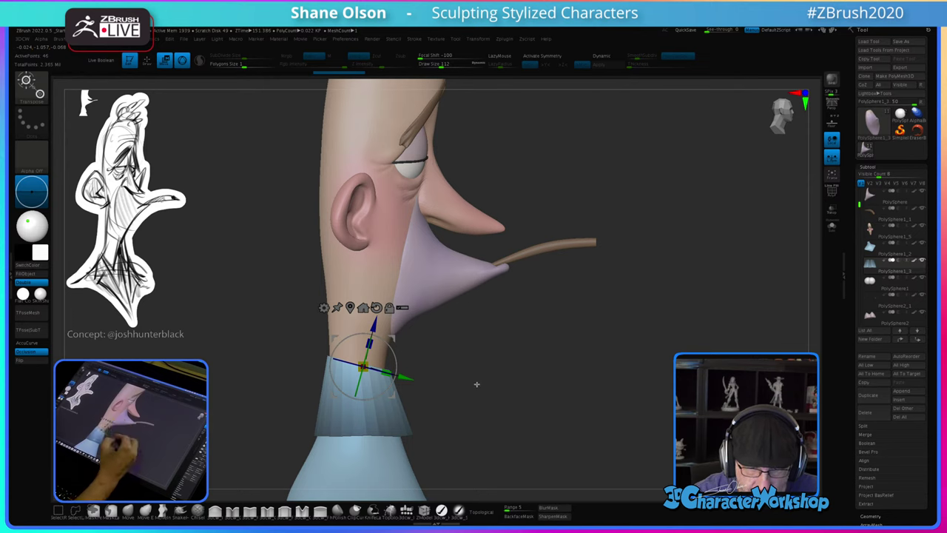
mouse_move(477, 384)
left_mouse_down()
mouse_move(446, 388)
mouse_move(467, 395)
mouse_move(478, 387)
left_mouse_up()
Step: Adjust the collar's upper back edge around the neck with the Move brush at size about 119
key("q")
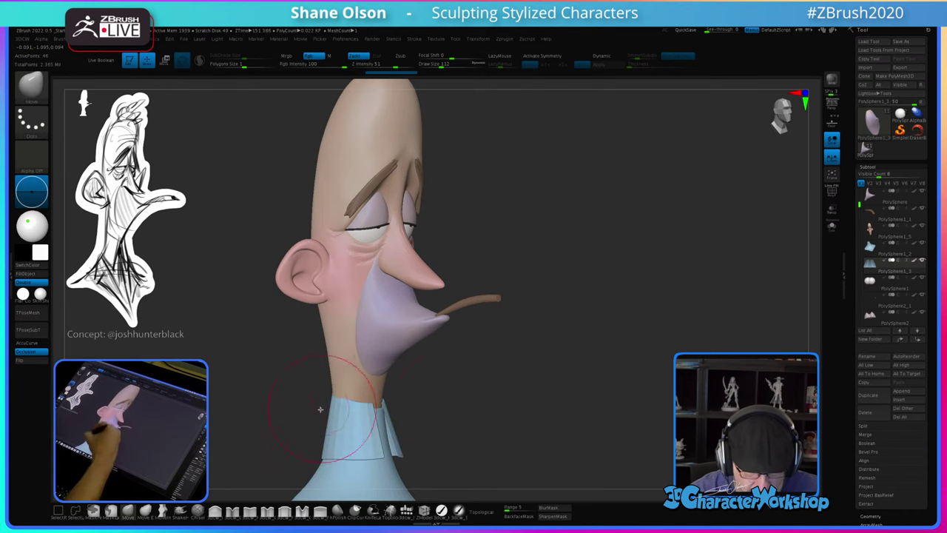
key("s")
left_click_drag(253, 447, 246, 447)
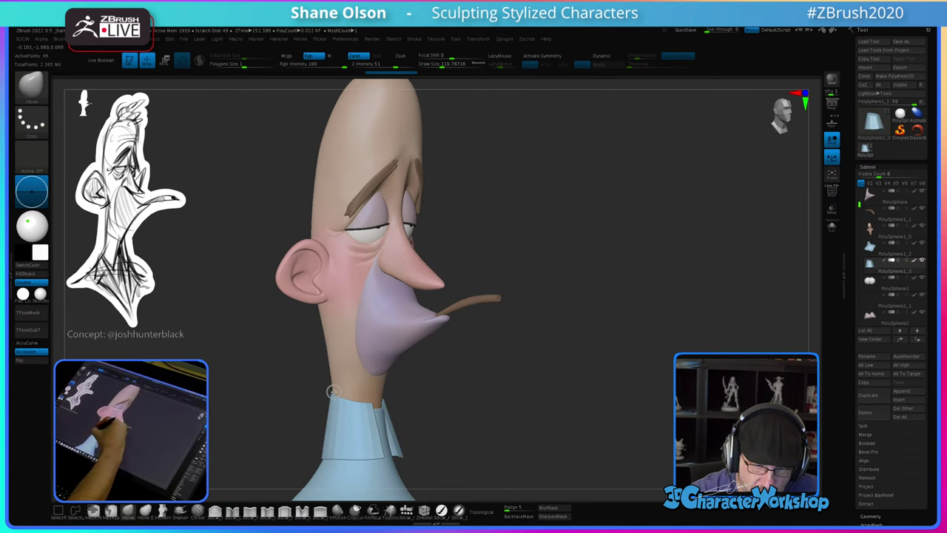
left_click_drag(478, 393, 475, 442)
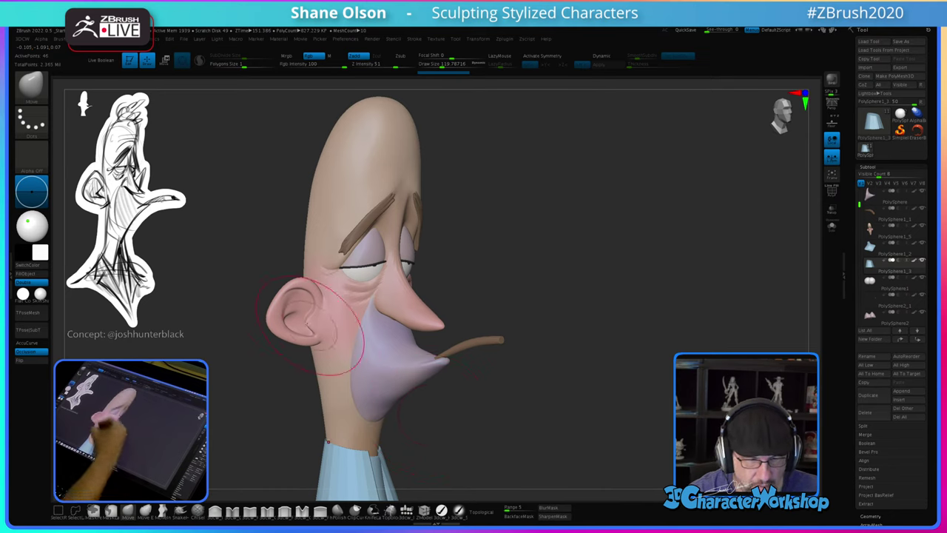
Step: Select the head and adjust the jaw area below the ear with the Move brush at size about 51
left_click(321, 290, "alt")
mouse_move(319, 311)
right_mouse_down("alt")
mouse_move(384, 376)
mouse_move(370, 357)
right_mouse_up("alt")
key("s")
mouse_move(370, 353)
left_mouse_down()
mouse_move(361, 354)
mouse_move(364, 341)
left_mouse_up()
key("s")
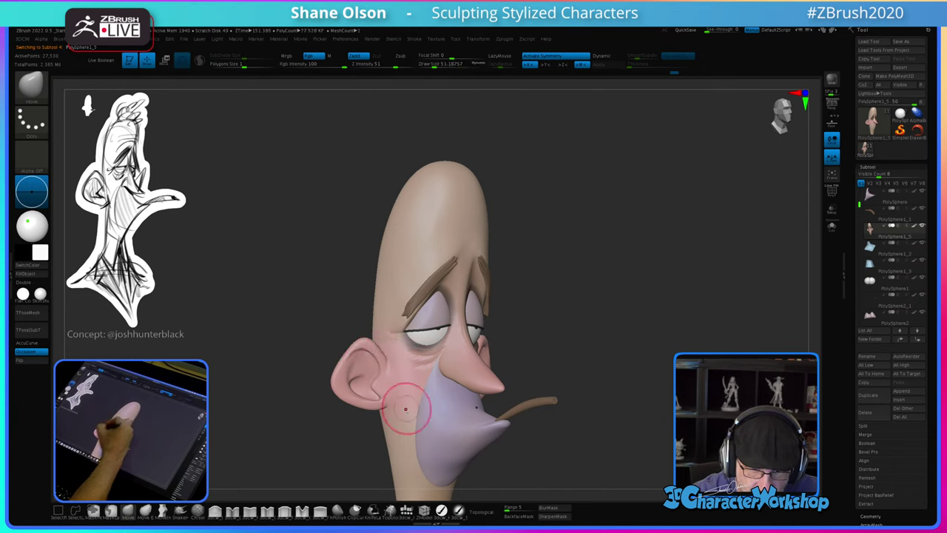
left_click_drag(328, 444, 339, 431)
Step: Drop the head to a lower subdivision level and pull the ears outward with the Move brush at size about 94
key("s")
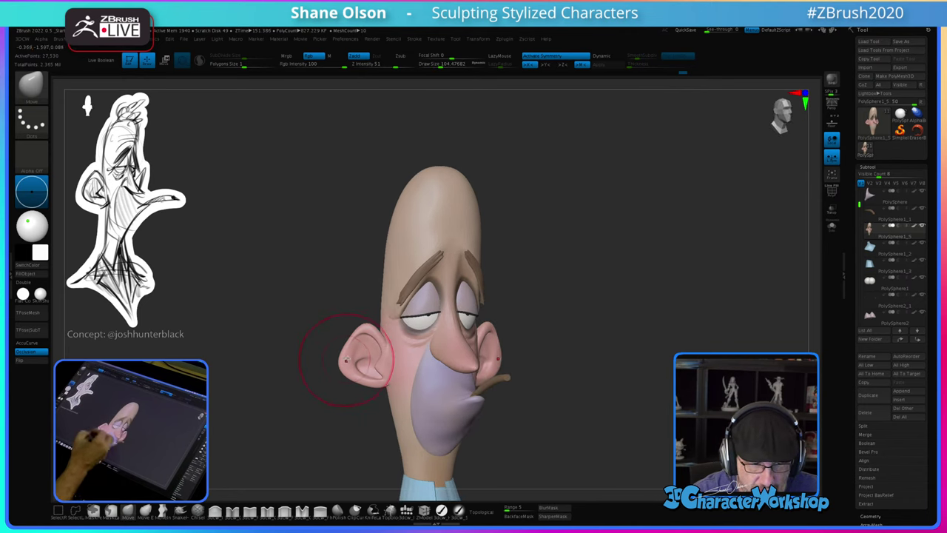
key("shift+d")
key("s")
left_click_drag(351, 372, 348, 371)
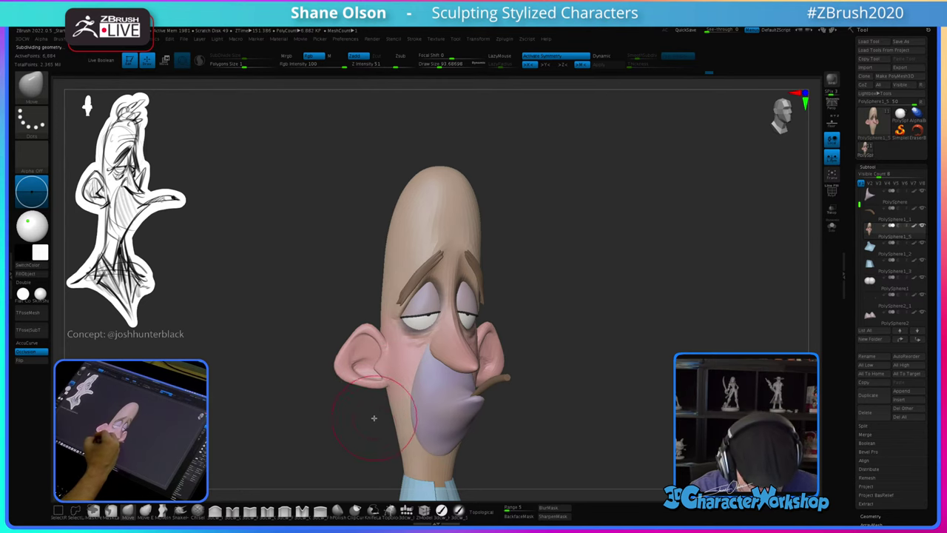
mouse_move(374, 418)
left_mouse_down("alt")
mouse_move(372, 452)
mouse_move(366, 434)
left_mouse_up("alt")
Step: Pull the earlobes down and reshape the inner ear bowl with the Move brush at size about 46
key("s")
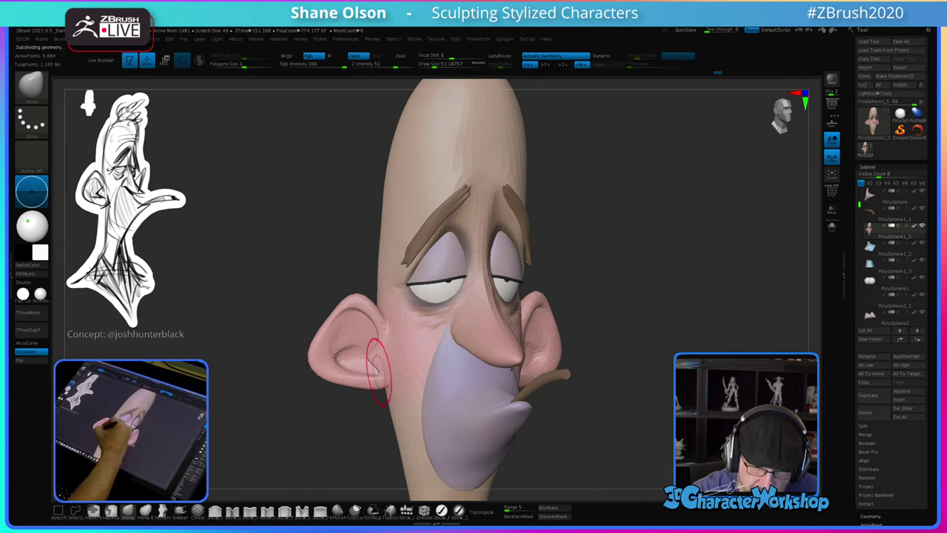
key("[")
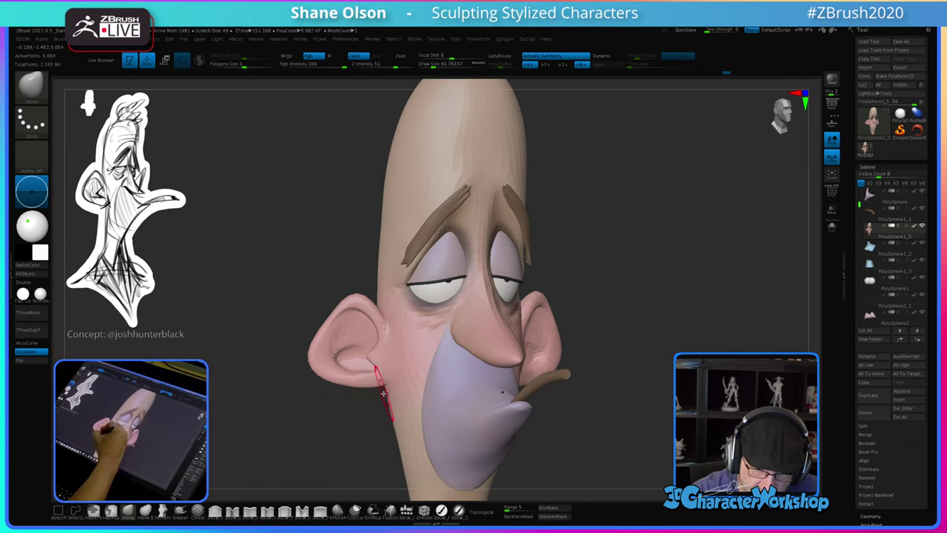
key("]")
key("]")
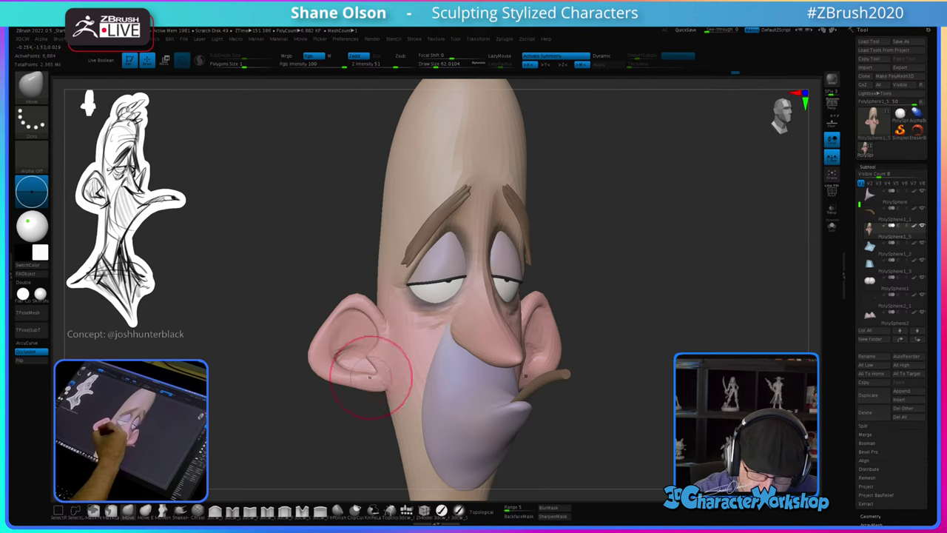
key("s")
left_click_drag(356, 412, 354, 412)
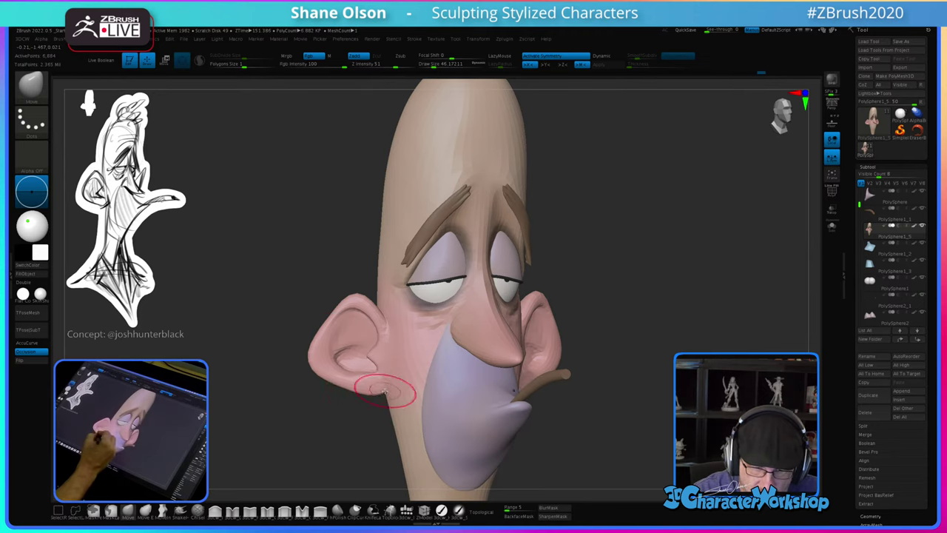
left_click_drag(379, 398, 380, 400)
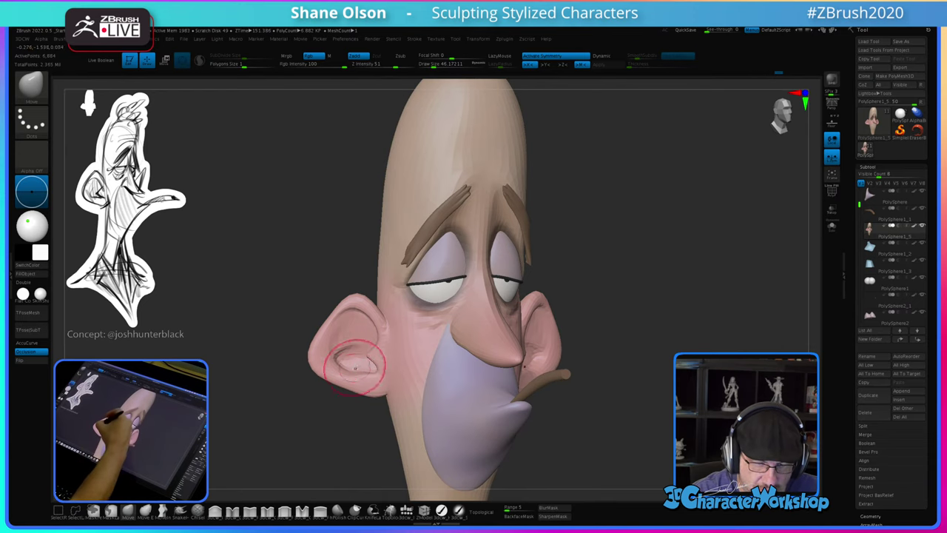
left_click_drag(350, 371, 351, 368)
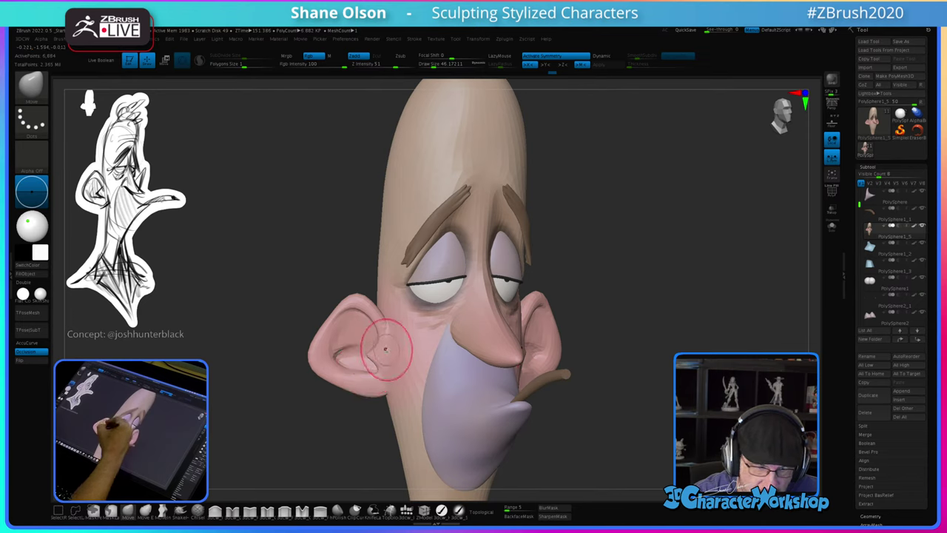
Step: Refine where the earlobe meets the jaw with the Move brush at sizes about 29 and 33
key("s")
left_click_drag(386, 355, 378, 355)
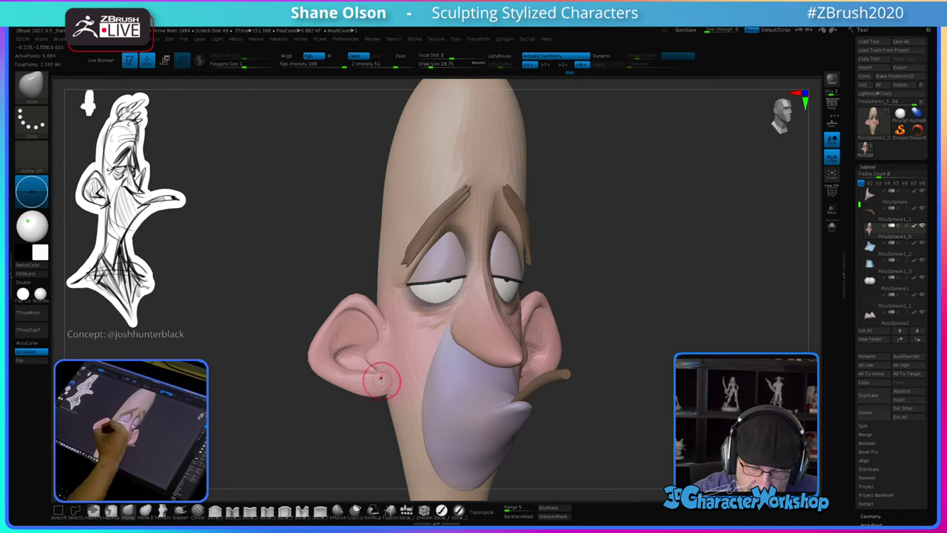
right_click_drag(386, 390, 411, 385)
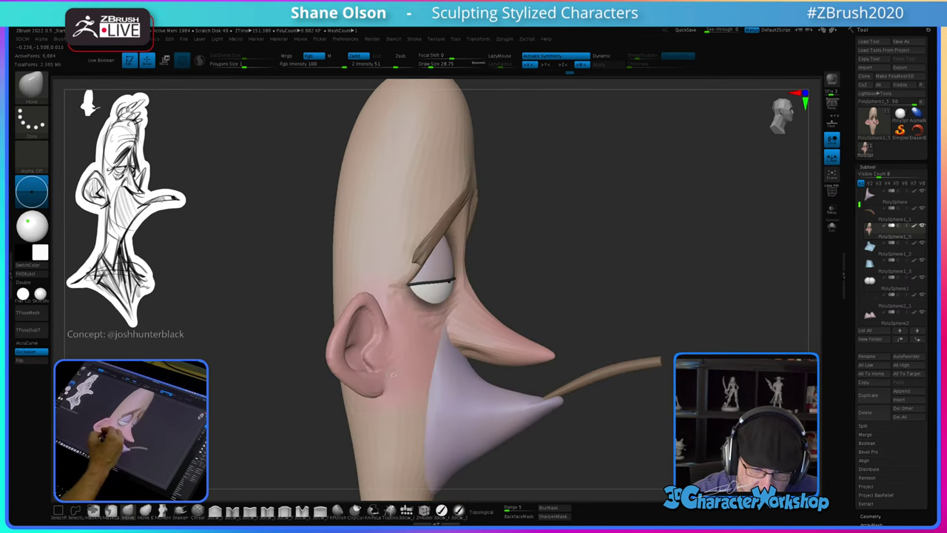
key("s")
left_click_drag(375, 386, 376, 385)
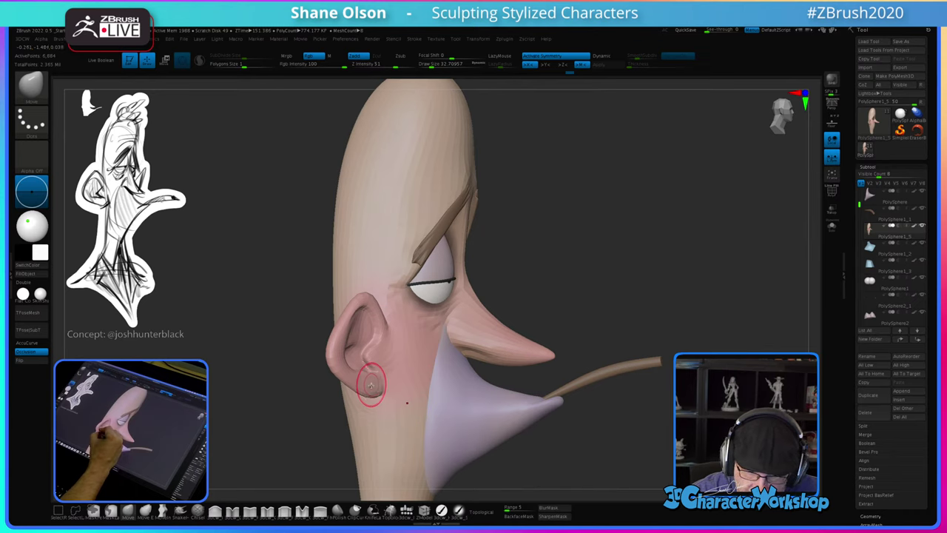
right_click_drag(368, 380, 391, 390)
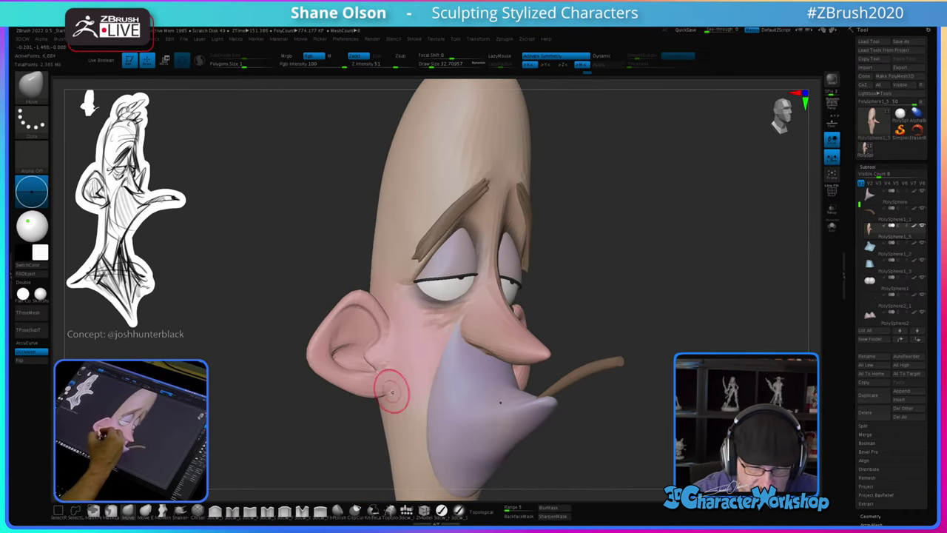
Step: Reshape the outer ear rim, inner bowl and lobe area with the Move brush at size about 49
key("s")
left_click_drag(379, 410, 382, 410)
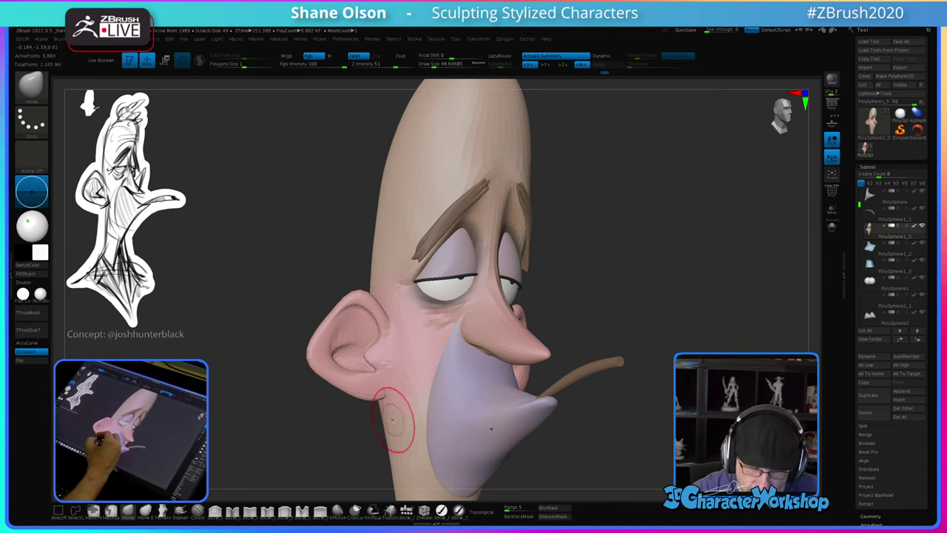
right_click_drag(387, 385, 565, 366)
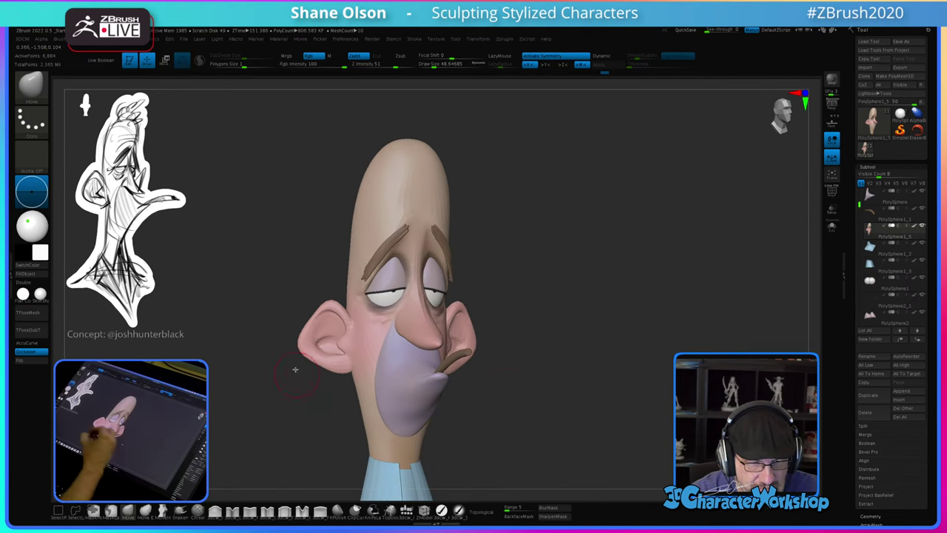
right_click_drag(296, 368, 299, 389, "ctrl")
left_click_drag(311, 352, 309, 360)
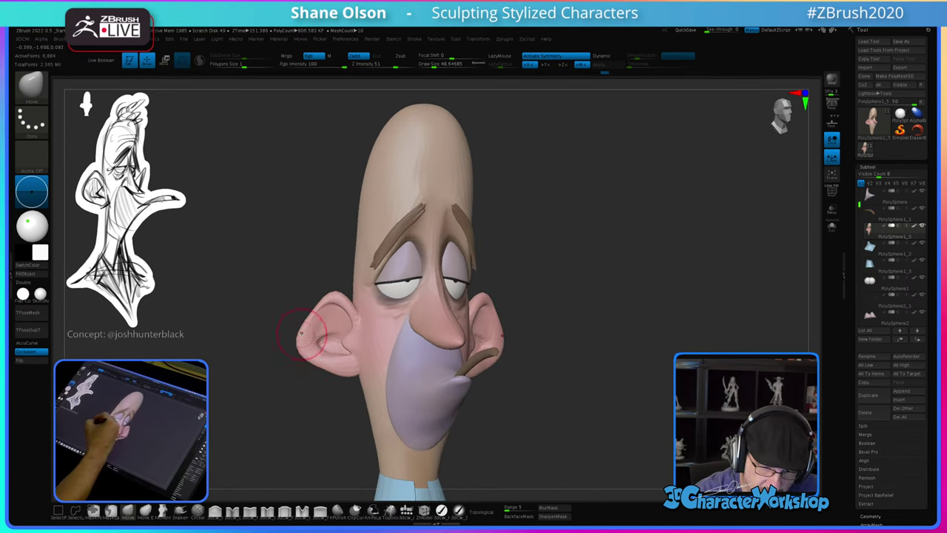
left_click_drag(323, 326, 332, 336)
mouse_move(344, 399)
right_mouse_down()
mouse_move(338, 410)
mouse_move(339, 400)
right_mouse_up()
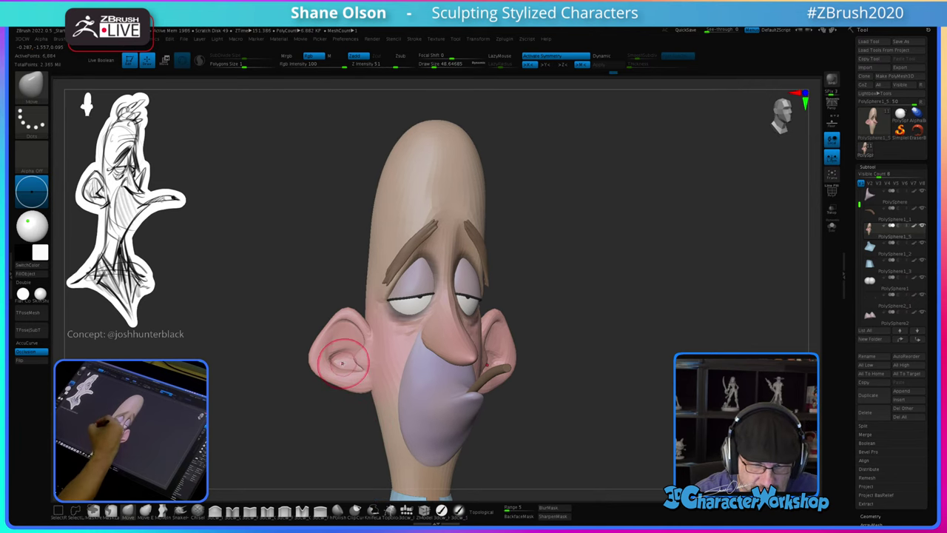
key("bracketleft")
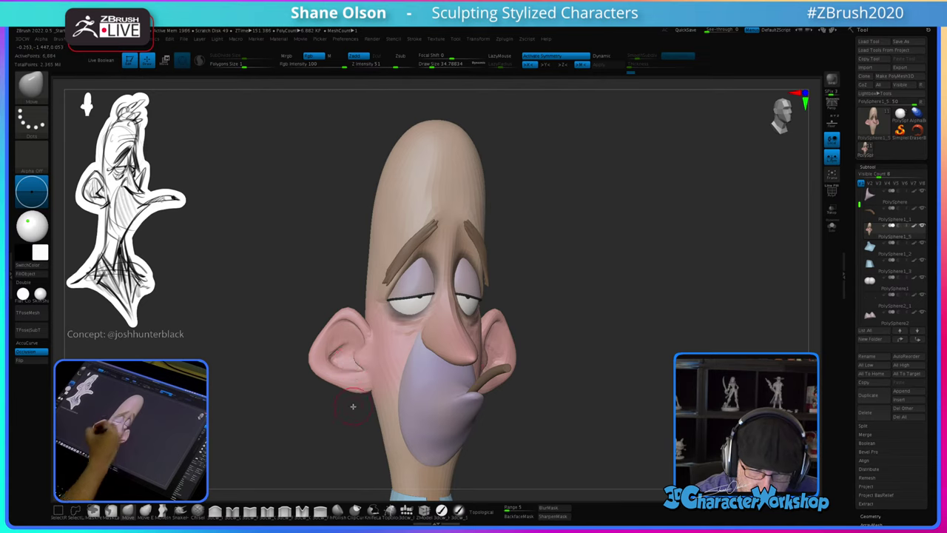
Step: Return the head to its high-resolution subdivision level and check the bust from the front and side
key("ctrl+d")
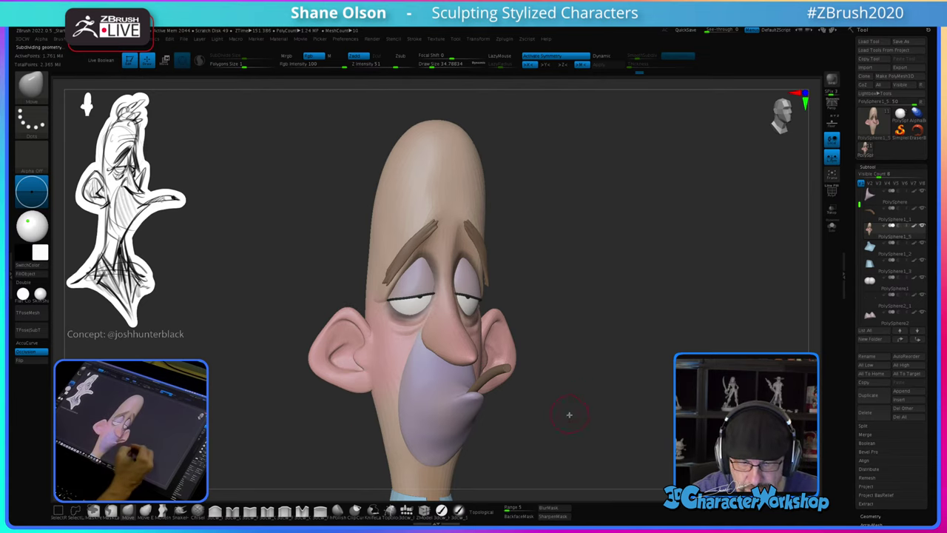
right_click_drag(569, 415, 545, 414)
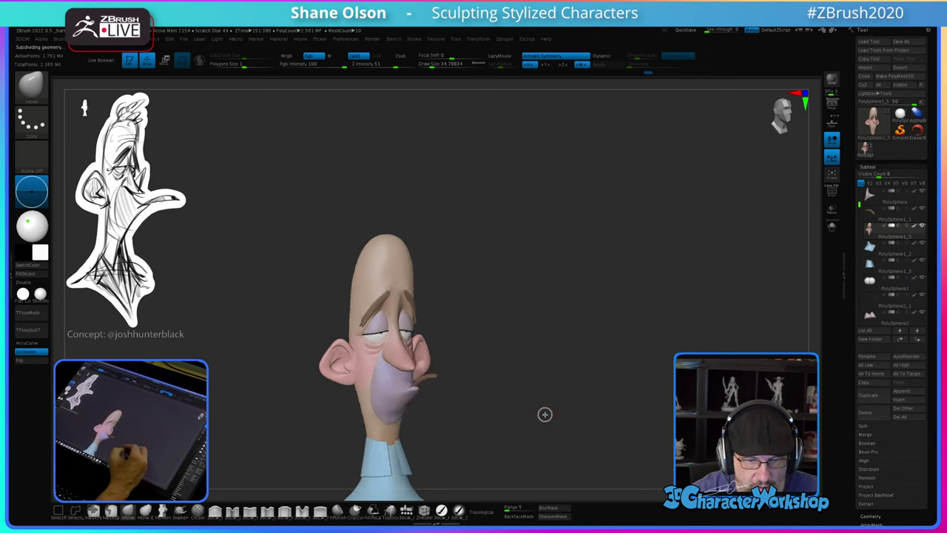
left_click_drag(545, 414, 534, 377)
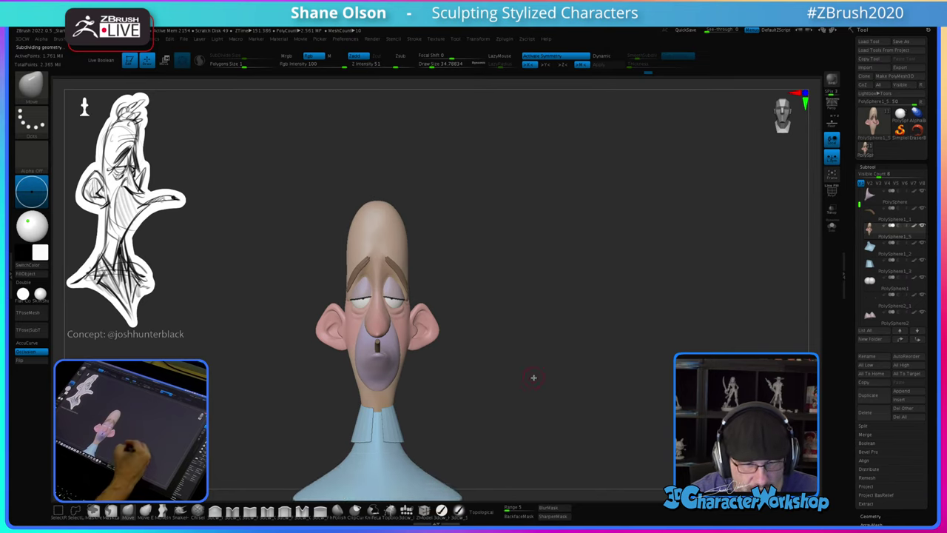
mouse_move(533, 377)
right_mouse_down()
mouse_move(552, 385)
mouse_move(552, 370)
mouse_move(537, 388)
right_mouse_up()
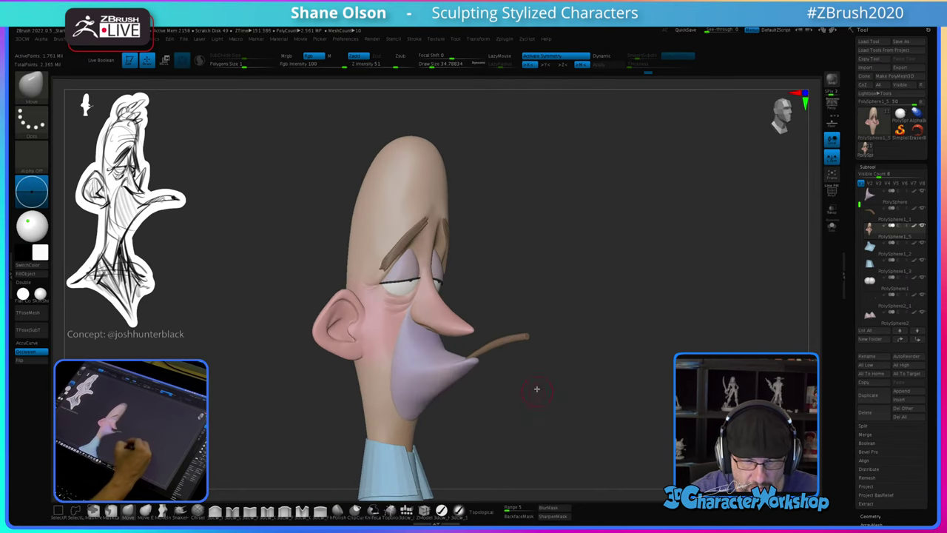
right_click_drag(526, 240, 518, 385, "alt")
right_click_drag(521, 351, 509, 388)
mouse_move(520, 342)
right_mouse_down("alt")
mouse_move(508, 389)
mouse_move(474, 381)
right_mouse_up("alt")
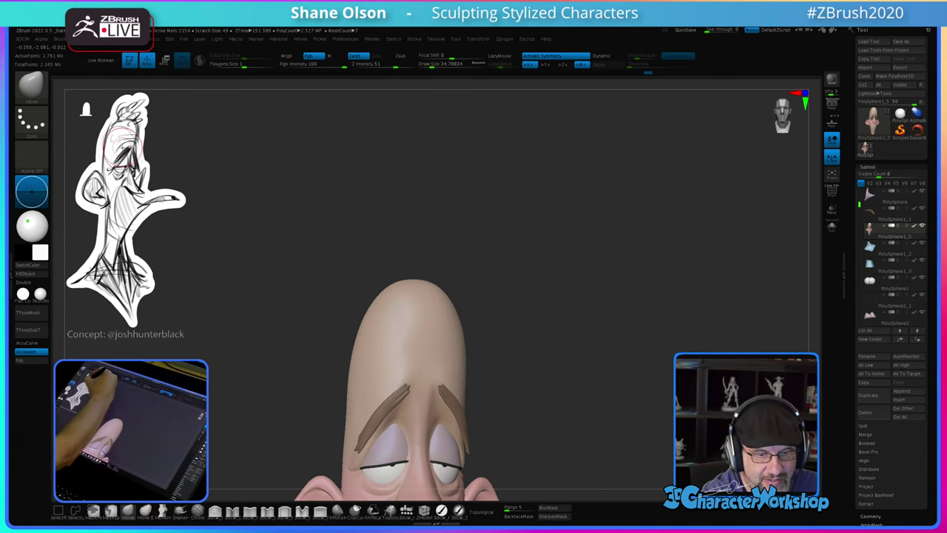
Step: Build up the lower forehead between the eyebrows with the 3dcw_inflate brush at size about 41 and intensity 5
mouse_move(125, 144)
right_mouse_down()
mouse_move(421, 236)
mouse_move(471, 277)
mouse_move(488, 370)
mouse_move(476, 256)
mouse_move(495, 318)
mouse_move(488, 336)
right_mouse_up()
key("s")
left_click_drag(501, 340, 503, 340)
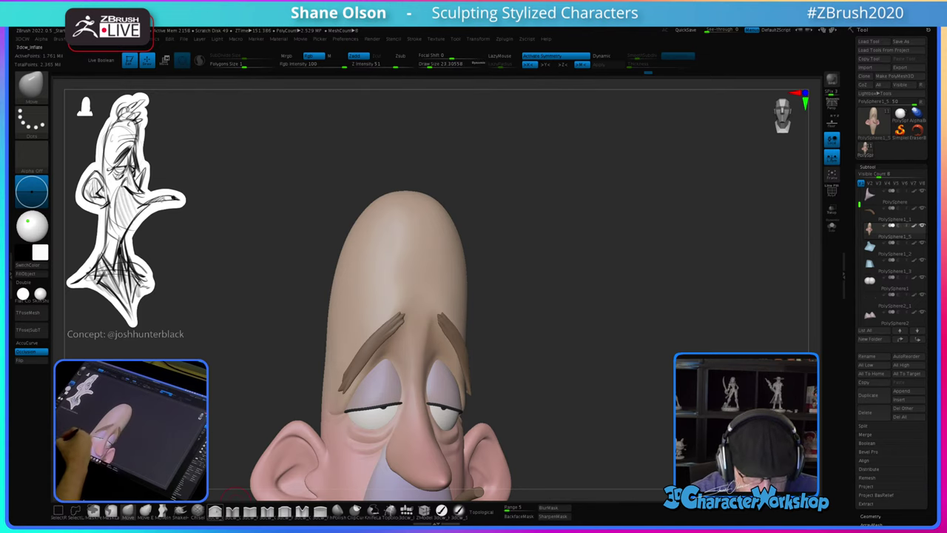
left_click(215, 511)
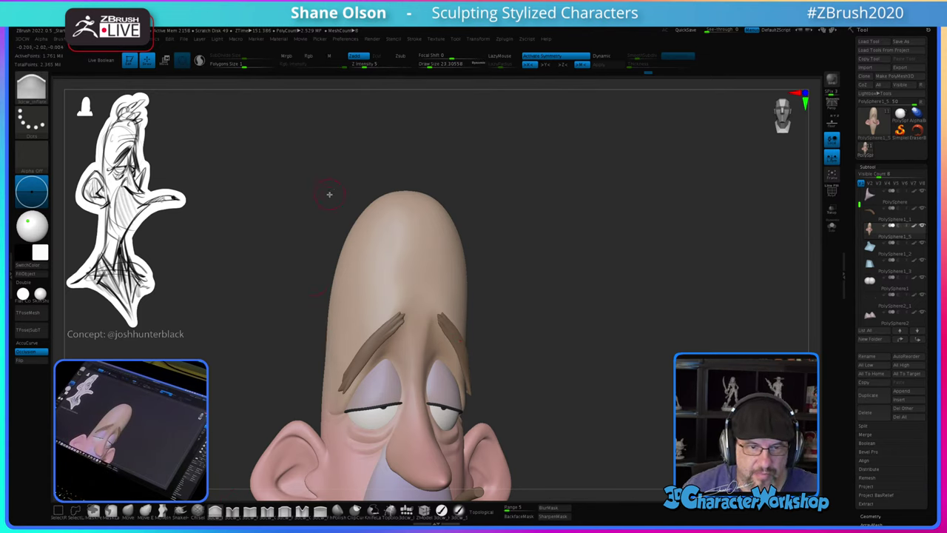
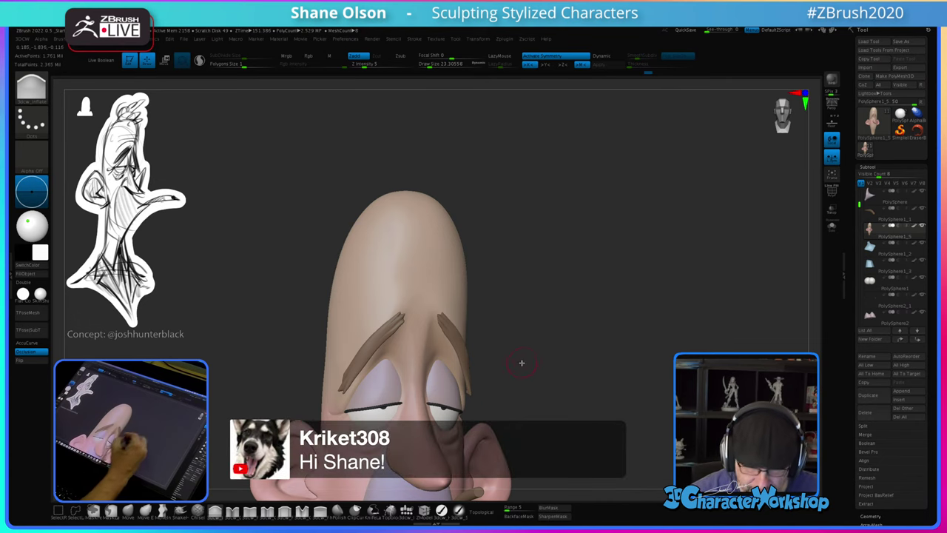
right_click_drag(522, 362, 474, 355)
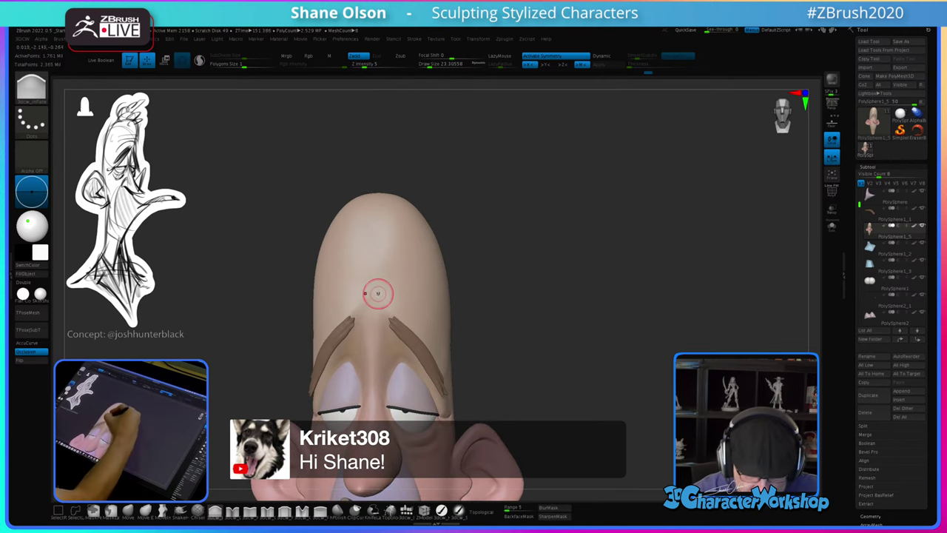
key("s")
left_click_drag(376, 298, 383, 297)
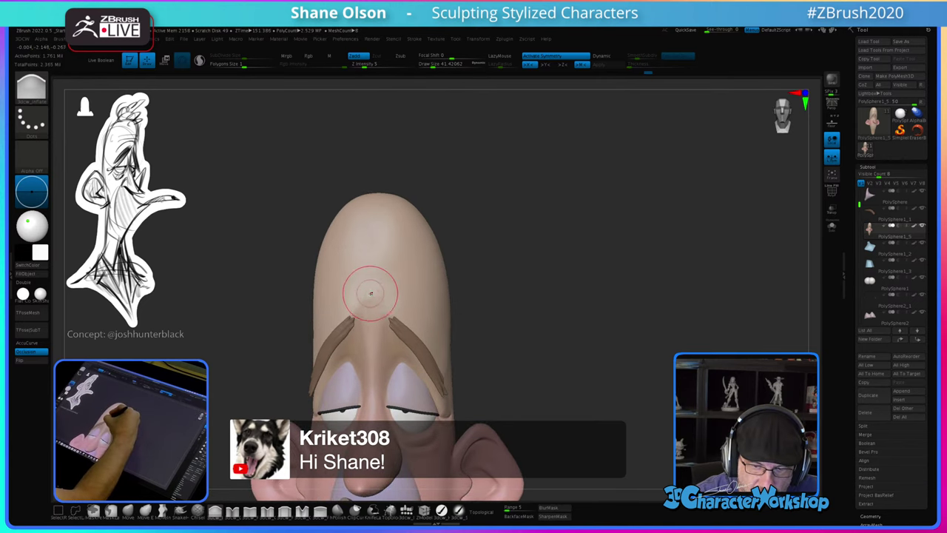
key("shift+f")
key("shift+f")
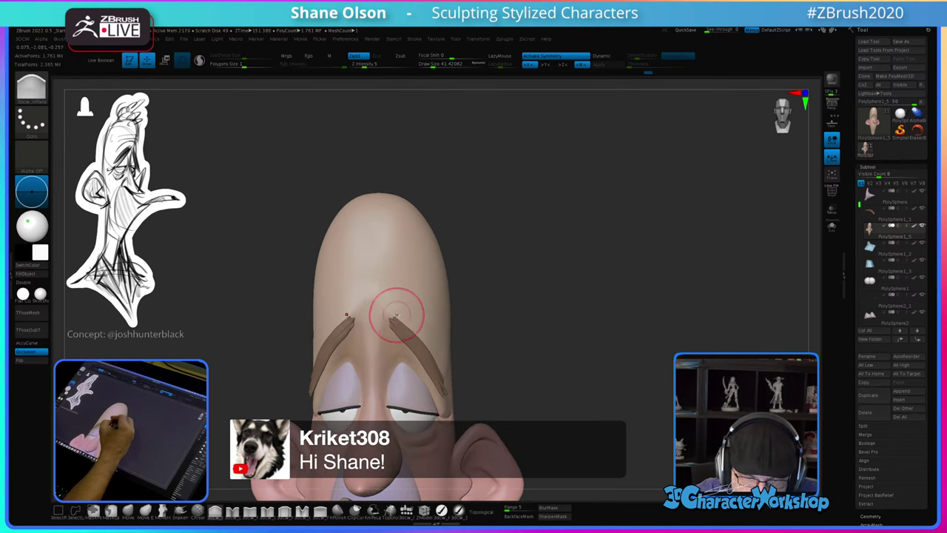
Step: Adjust the center of the forehead above the brows with the Move brush at size about 41 and smooth it
left_click_drag(200, 464, 213, 452, "alt")
left_click(132, 513)
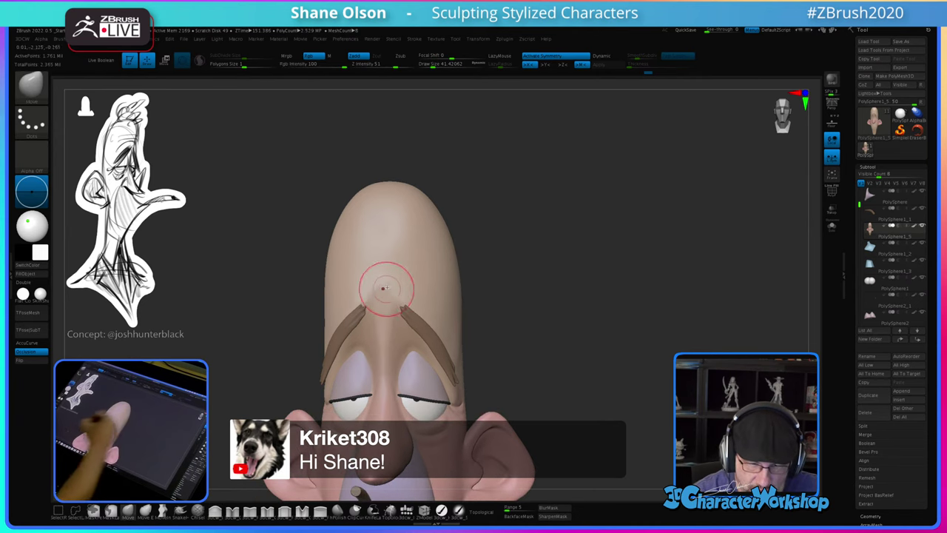
left_click_drag(387, 288, 382, 286)
mouse_move(410, 295)
right_mouse_down()
mouse_move(430, 292)
mouse_move(423, 311)
right_mouse_up()
key("shift")
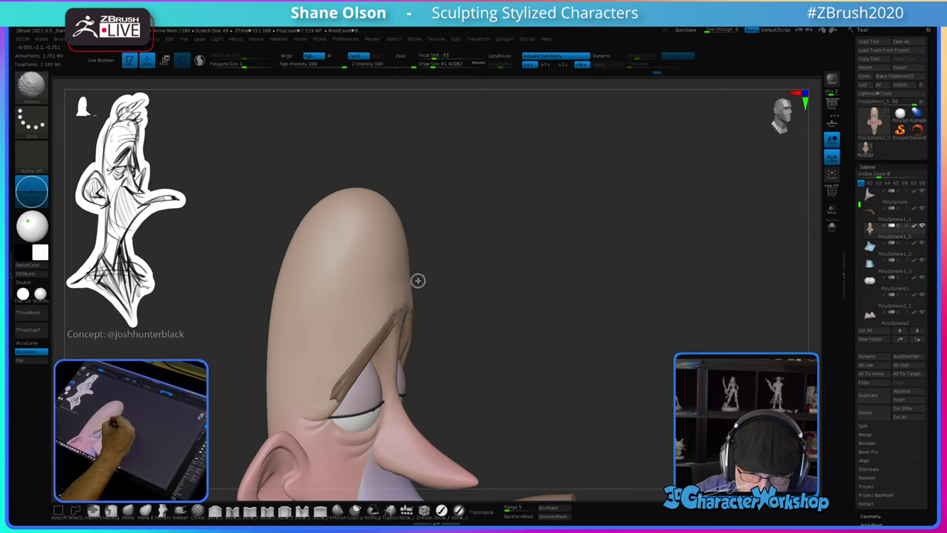
right_click_drag(496, 351, 483, 343)
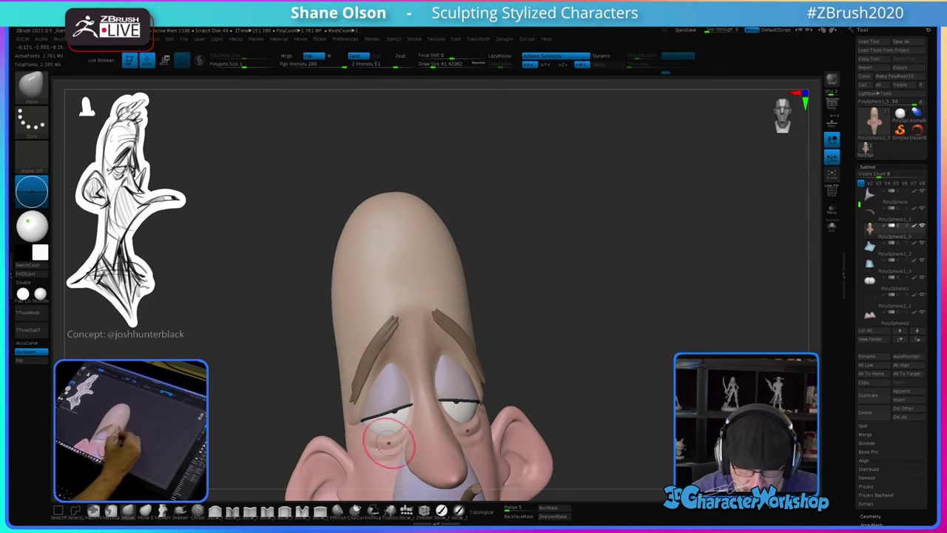
Step: Build up the brow ridge above the eyebrows with the 3dcw_inflate brush at size about 31 and intensity 5
left_click(215, 511)
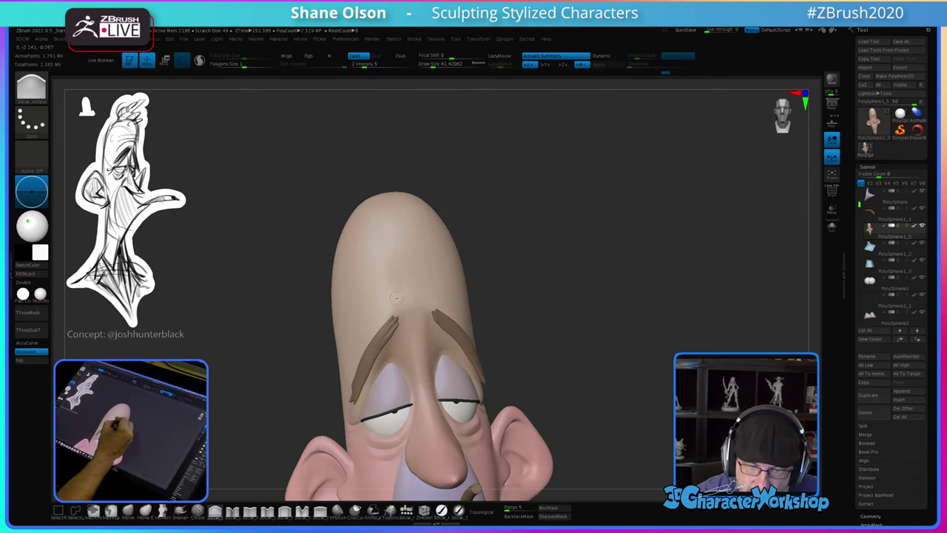
key("bracketleft")
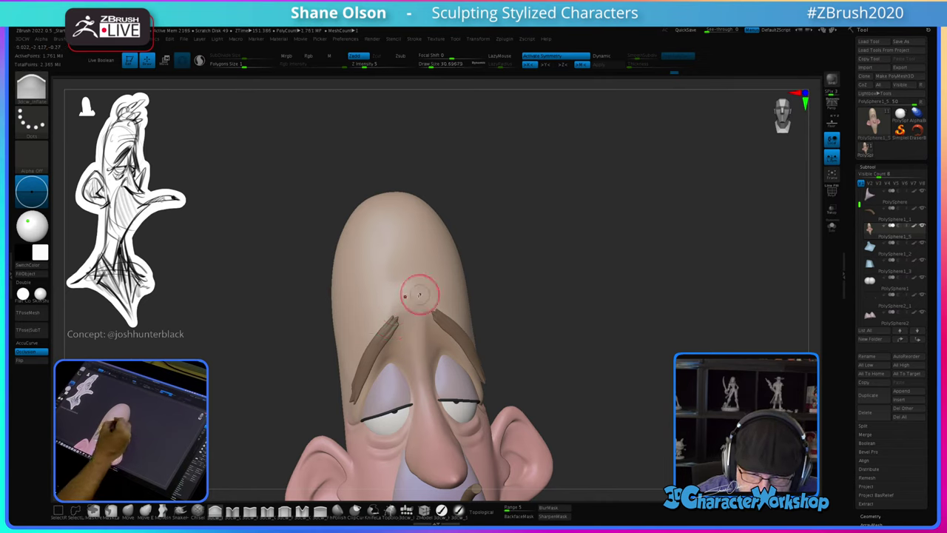
mouse_move(432, 291)
right_mouse_down()
mouse_move(442, 291)
mouse_move(390, 302)
mouse_move(380, 288)
mouse_move(370, 326)
right_mouse_up()
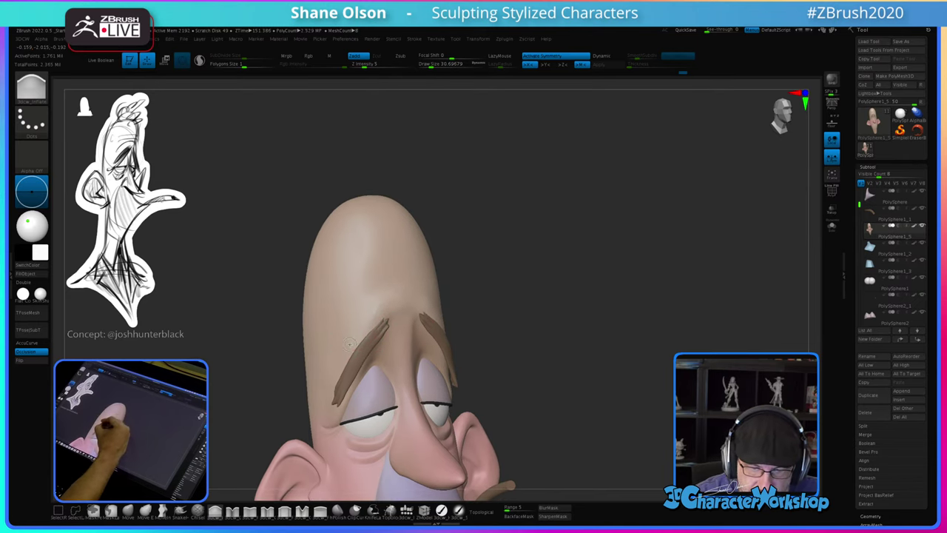
mouse_move(477, 319)
left_mouse_down()
mouse_move(506, 334)
mouse_move(499, 338)
mouse_move(466, 298)
mouse_move(387, 311)
left_mouse_up()
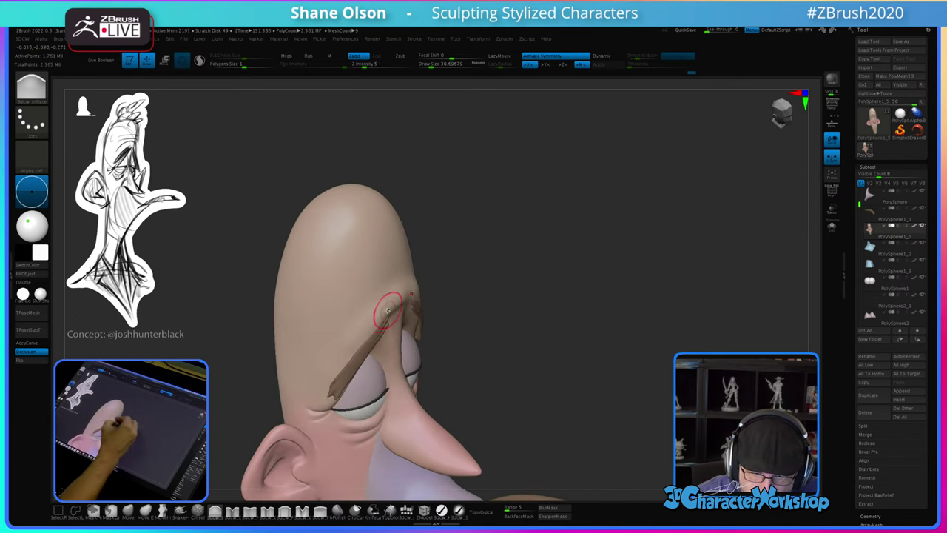
Step: Show the head's polygon wireframe and drop the head to a lower subdivision level in front view
key("shift+f")
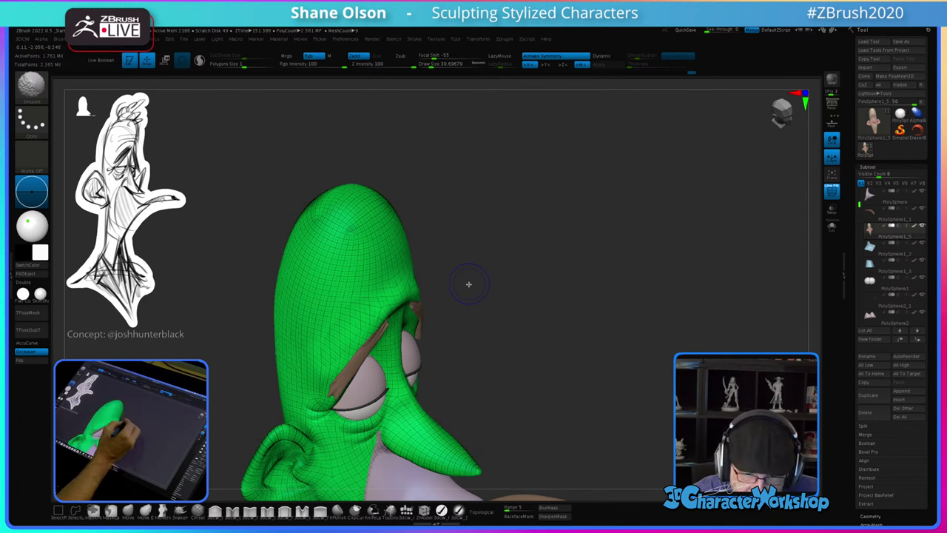
mouse_move(469, 284)
left_mouse_down()
mouse_move(448, 275)
mouse_move(433, 314)
left_mouse_up()
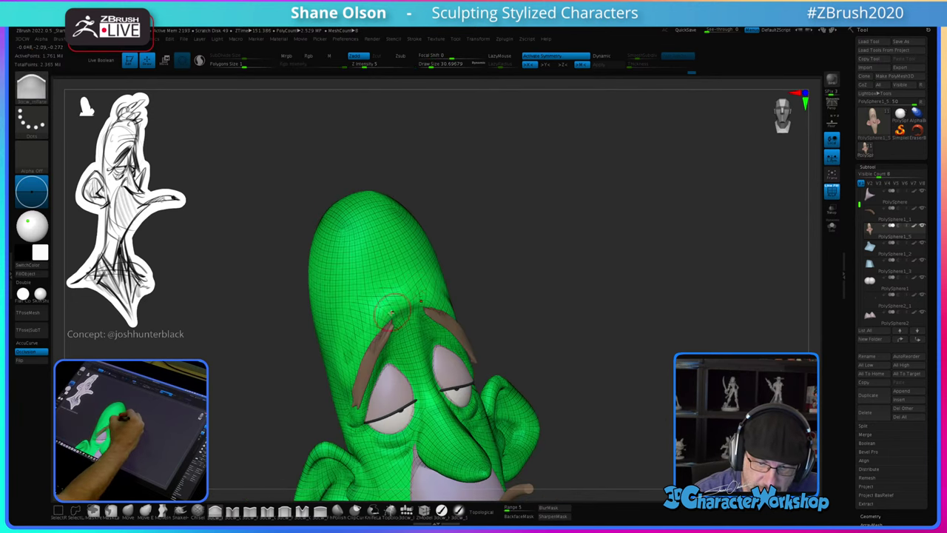
mouse_move(479, 264)
left_mouse_down("shift")
mouse_move(499, 254)
mouse_move(526, 307)
left_mouse_up("shift")
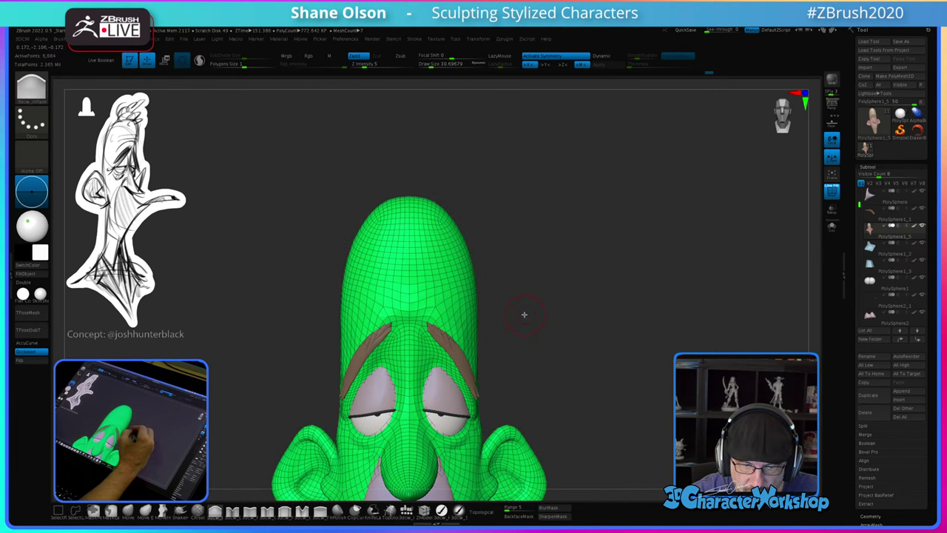
left_click_drag(520, 318, 502, 352)
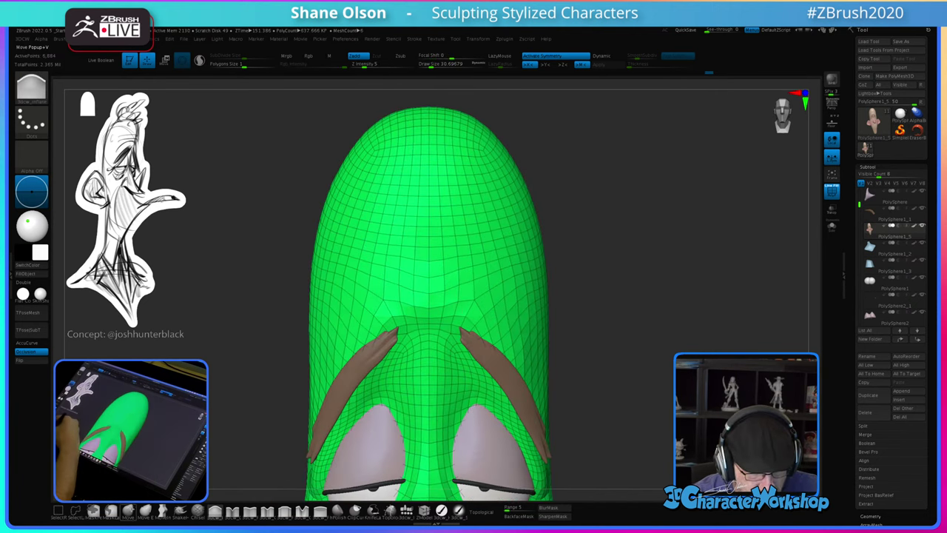
Step: Reposition the edge flow between the inner brows with the Move brush at size about 22 and smooth the area above
key("bracketleft")
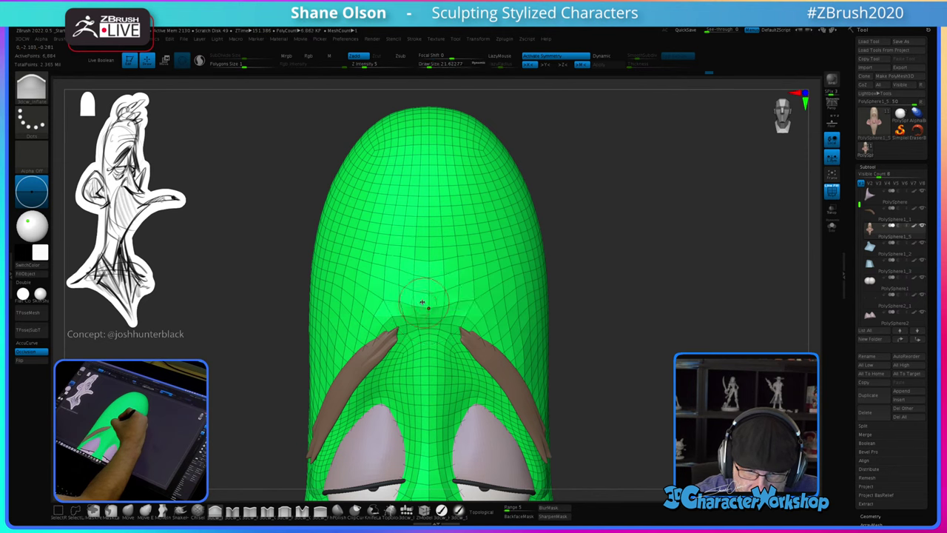
key("b")
key("m")
key("v")
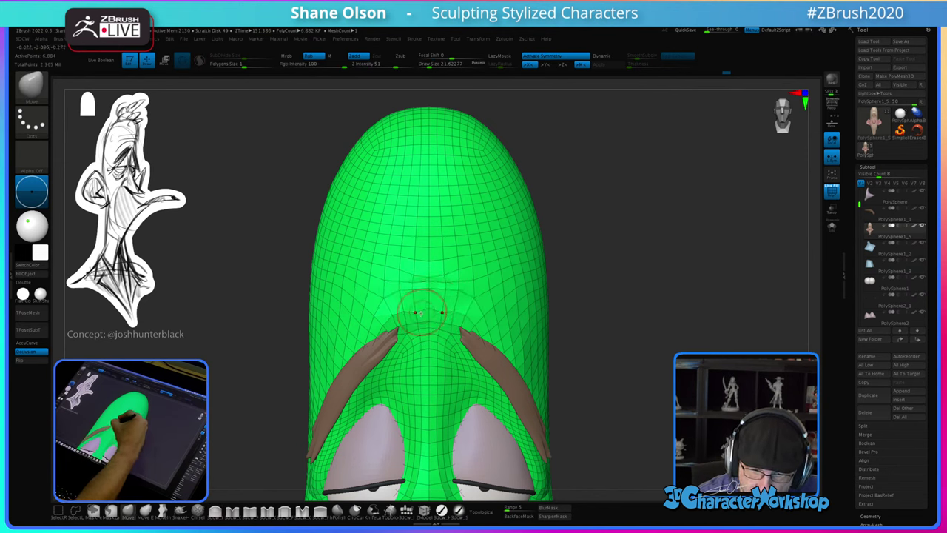
key("shift")
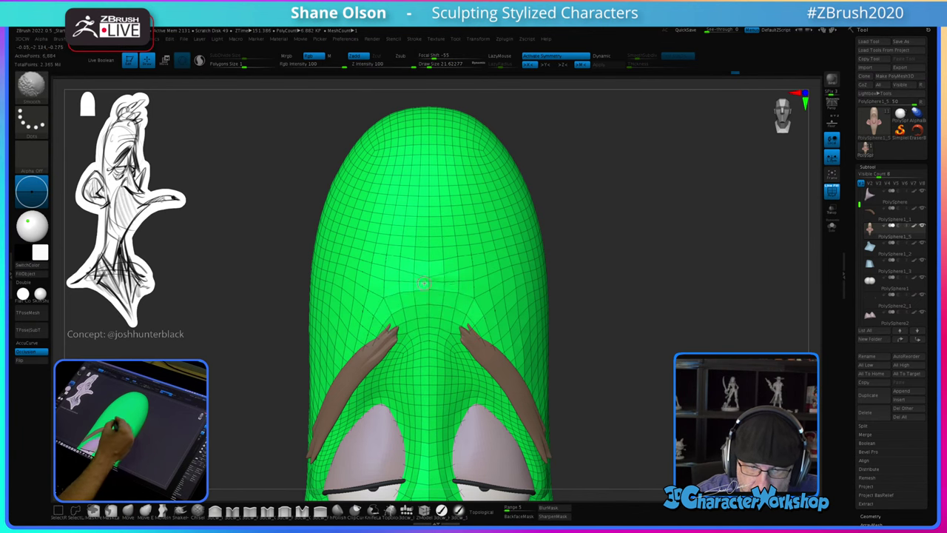
left_click_drag(423, 284, 447, 285, "shift")
mouse_move(467, 334)
right_mouse_down()
mouse_move(506, 325)
mouse_move(501, 296)
right_mouse_up()
Step: Raise the head two subdivision levels, adjust the forehead above the inner brows with the Move brush at size about 41, and smooth it
key("ctrl+d")
key("ctrl+d")
mouse_move(430, 301)
left_mouse_down()
mouse_move(448, 294)
mouse_move(444, 286)
left_mouse_up()
key("s")
left_click_drag(400, 306, 403, 306)
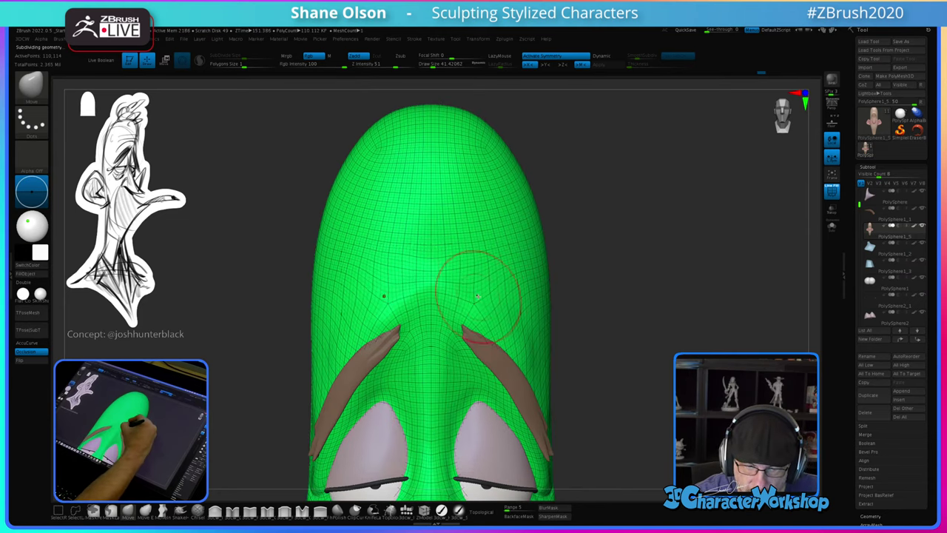
mouse_move(442, 288)
right_mouse_down()
mouse_move(501, 344)
mouse_move(516, 333)
mouse_move(495, 336)
mouse_move(485, 394)
mouse_move(452, 422)
mouse_move(493, 407)
mouse_move(510, 385)
right_mouse_up()
left_click_drag(354, 354, 351, 363, "shift")
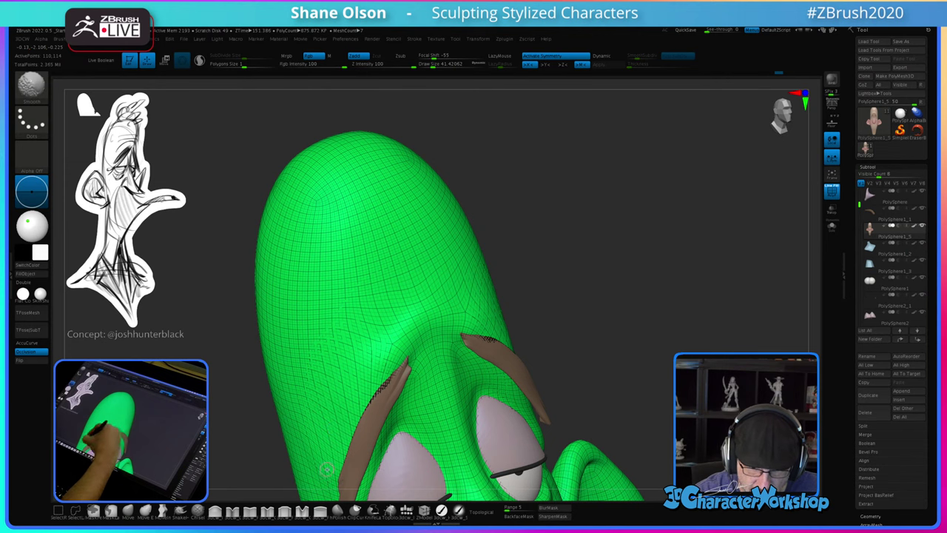
mouse_move(441, 400)
right_mouse_down()
mouse_move(424, 365)
mouse_move(403, 375)
mouse_move(438, 362)
right_mouse_up()
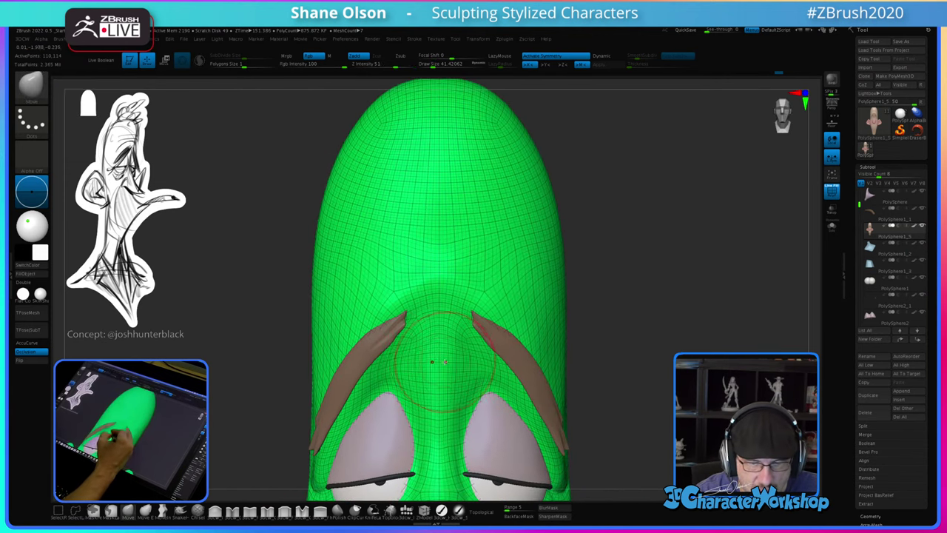
Step: Build up the ridge arching above the inner eyebrows with the 3dcw_inflate brush at size about 27 and intensity 5
left_click(215, 510)
key("s")
left_click_drag(400, 318, 397, 318)
right_click_drag(404, 323, 424, 333)
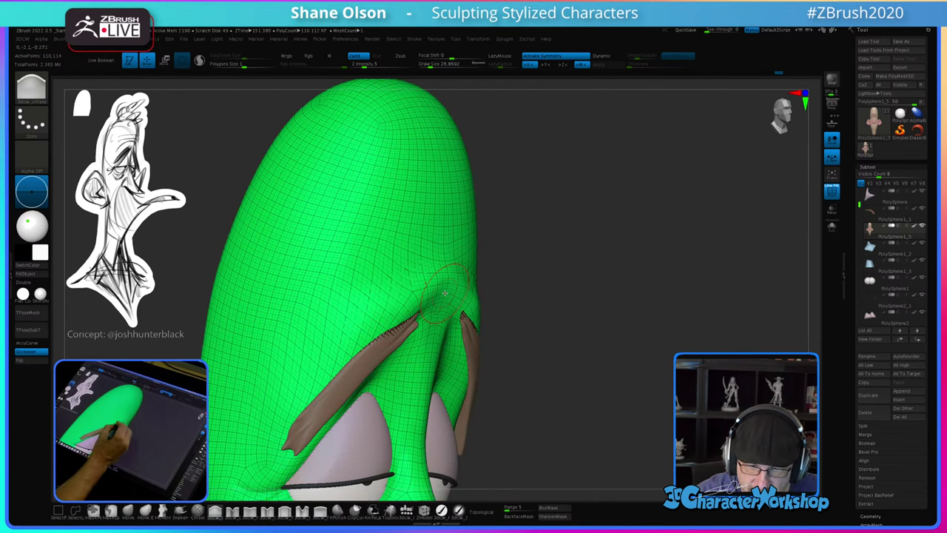
right_click_drag(444, 294, 442, 304)
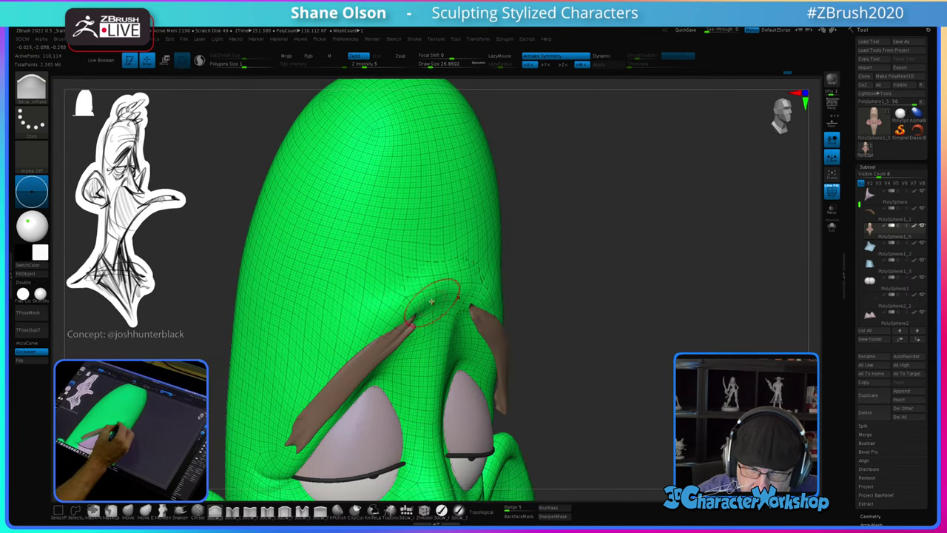
mouse_move(453, 370)
right_mouse_down()
mouse_move(415, 381)
mouse_move(446, 381)
mouse_move(434, 387)
right_mouse_up()
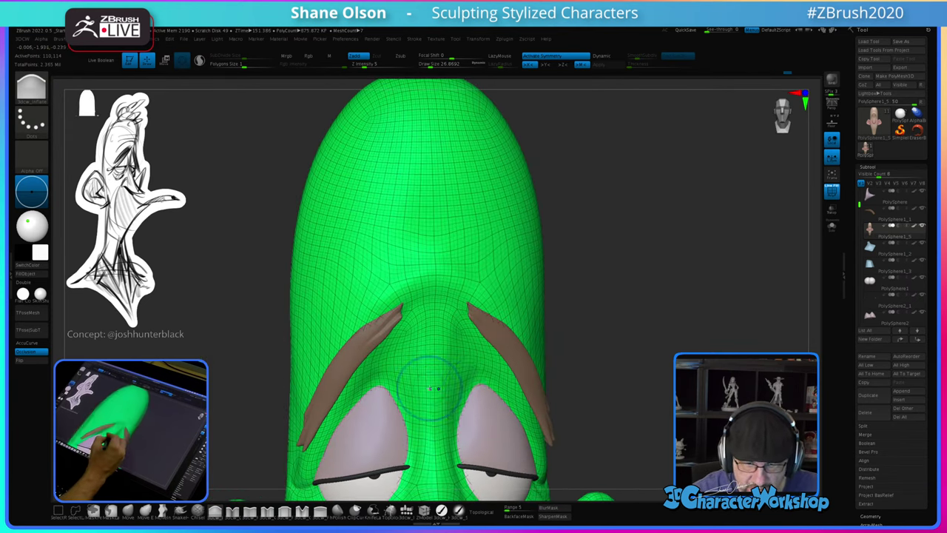
Step: Hide the polygon wireframe and smooth the center of the brow ridge between the eyebrows
key("shift+f")
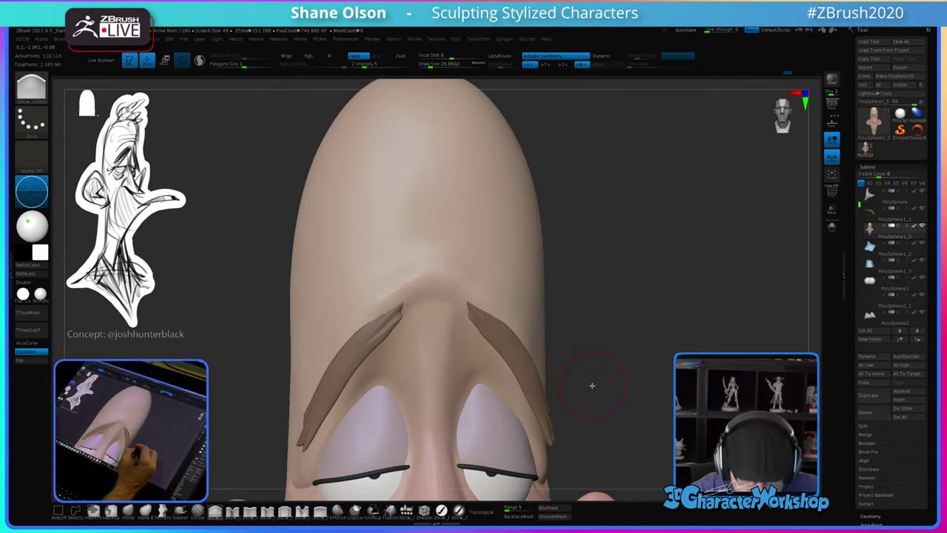
mouse_move(592, 385)
right_mouse_down()
mouse_move(615, 387)
mouse_move(535, 345)
mouse_move(503, 402)
right_mouse_up()
left_click_drag(431, 311, 444, 318, "shift")
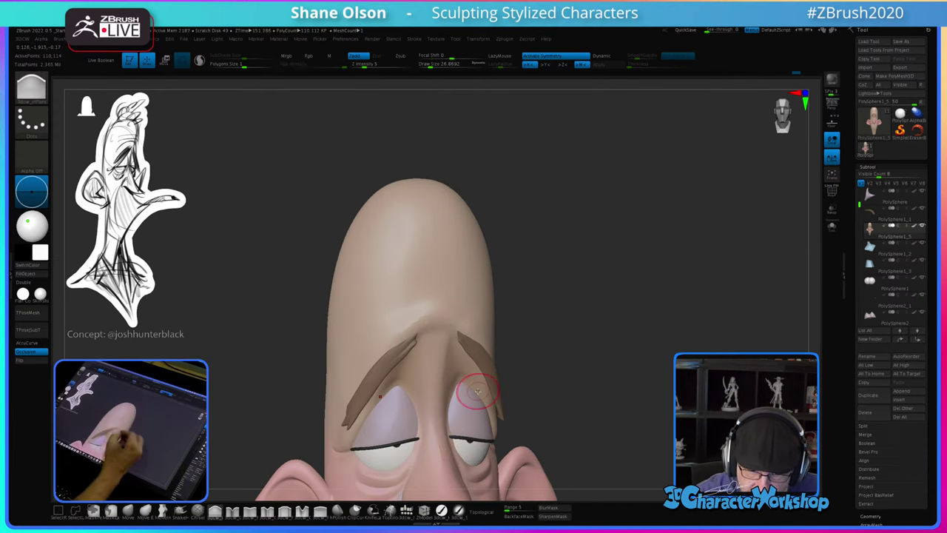
Step: Define the curved fold arching above the inner eyebrows with the LazyMouse-enabled crease brush at size about 27 and intensity 10
left_click(233, 512)
mouse_move(432, 345)
right_mouse_down()
mouse_move(425, 363)
mouse_move(419, 337)
right_mouse_up()
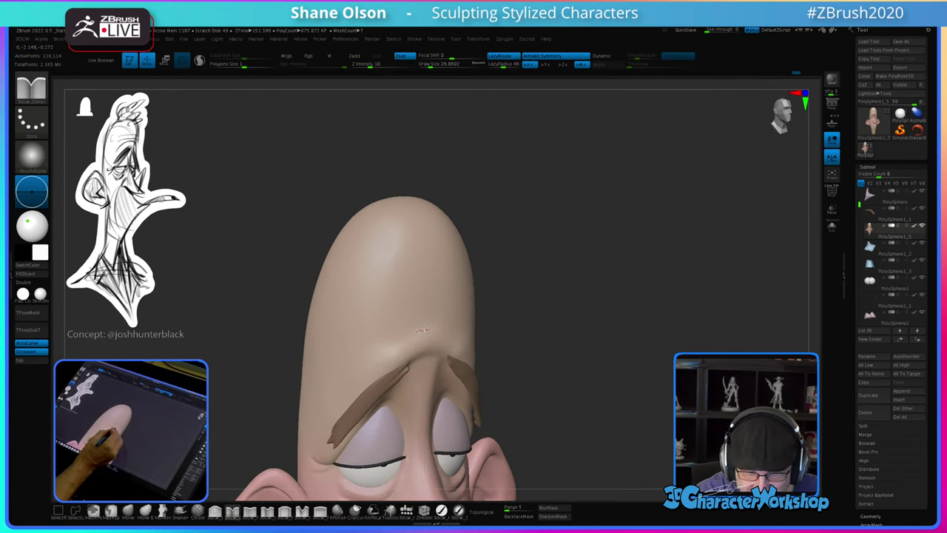
mouse_move(550, 371)
right_mouse_down()
mouse_move(535, 374)
mouse_move(549, 370)
right_mouse_up()
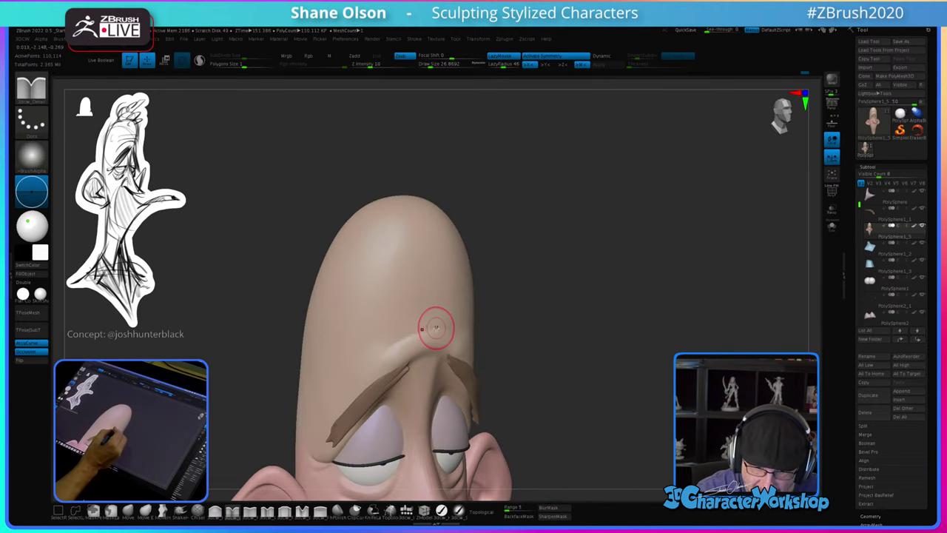
mouse_move(555, 374)
right_mouse_down()
mouse_move(541, 356)
mouse_move(560, 362)
right_mouse_up()
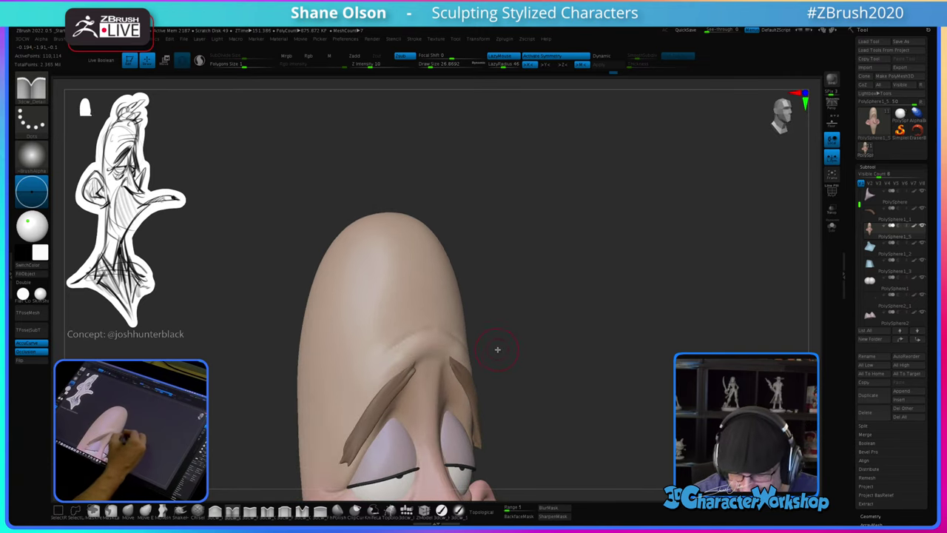
mouse_move(497, 349)
right_mouse_down()
mouse_move(501, 362)
mouse_move(501, 330)
right_mouse_up()
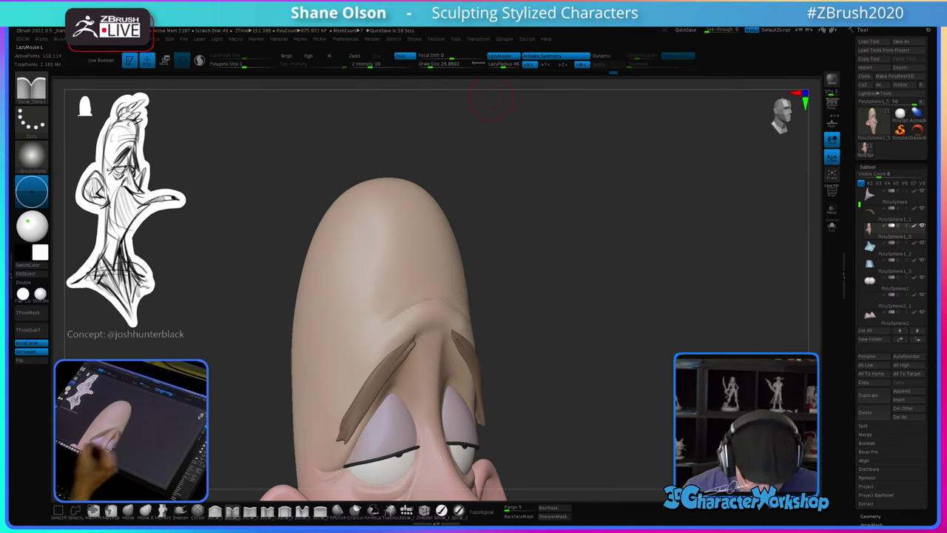
mouse_move(536, 358)
right_mouse_down()
mouse_move(527, 362)
mouse_move(531, 342)
mouse_move(520, 355)
mouse_move(514, 334)
right_mouse_up()
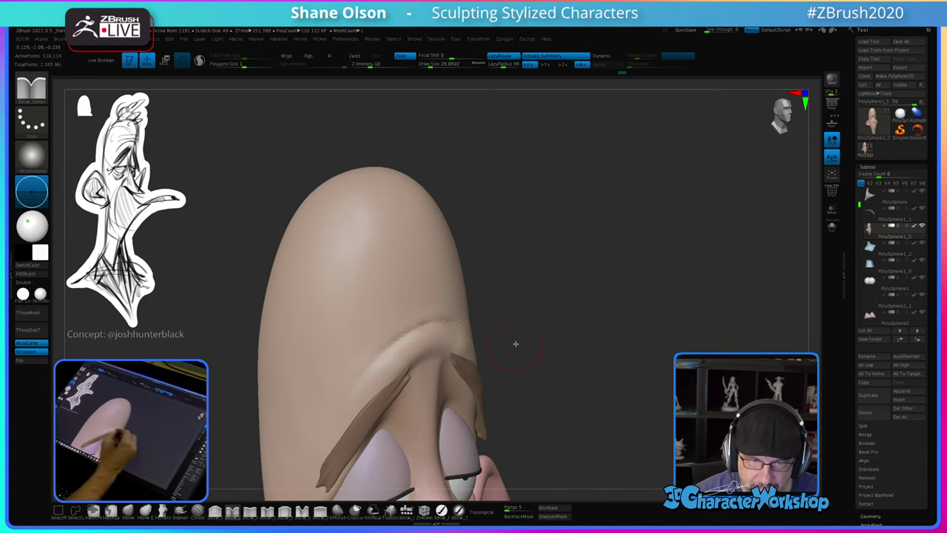
right_click_drag(517, 346, 510, 319, "alt")
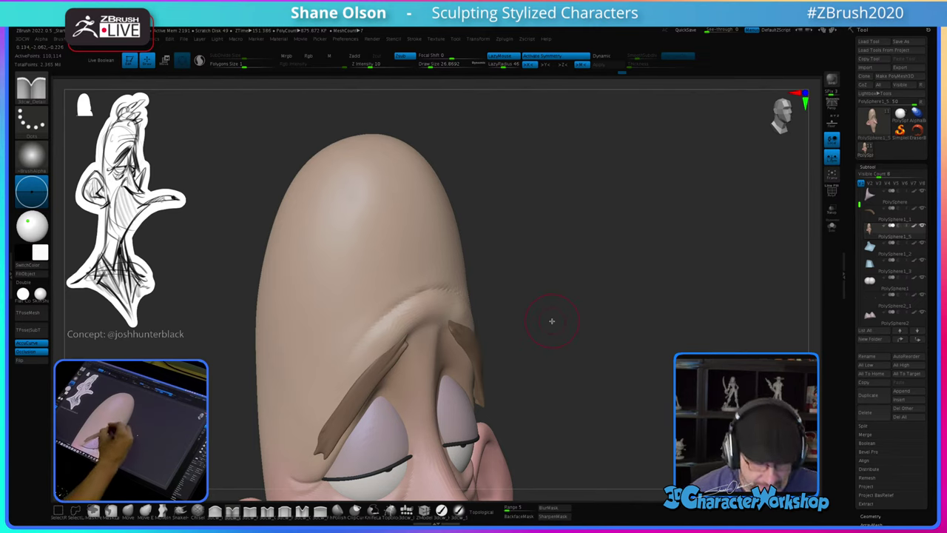
right_click_drag(408, 345, 421, 370, "alt")
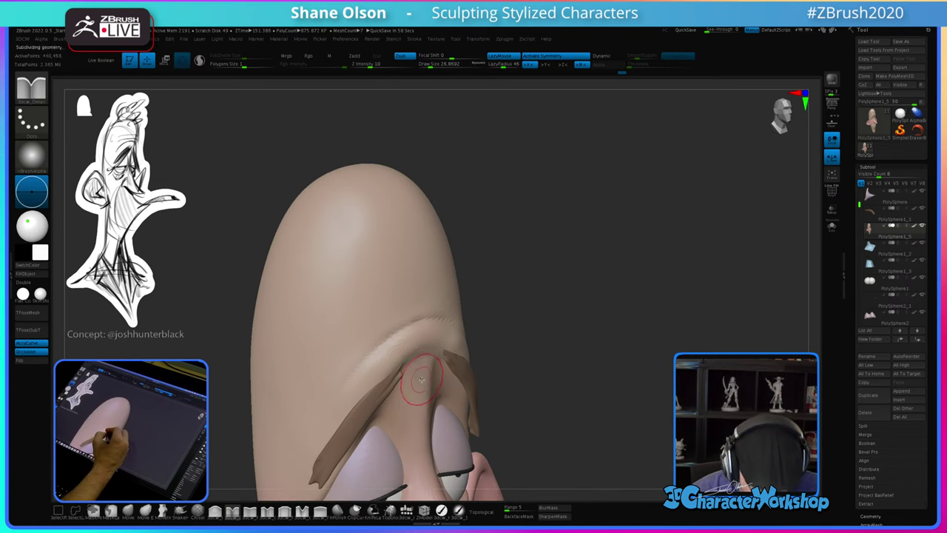
Step: Work at the head's higher subdivision level and tighten the brow fold with the 3dcw_Pinch brush at intensity 15, smoothing its edge
key("d")
left_click(252, 512)
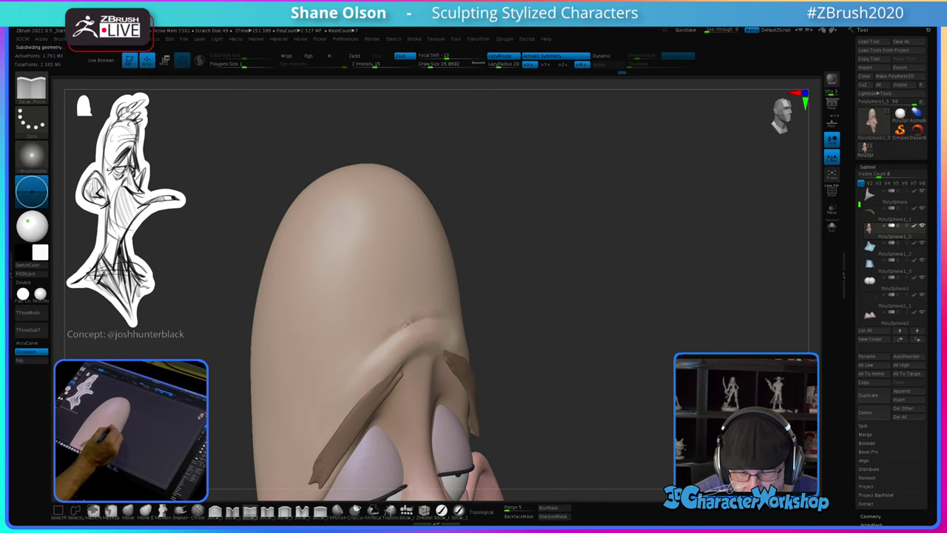
key("shift")
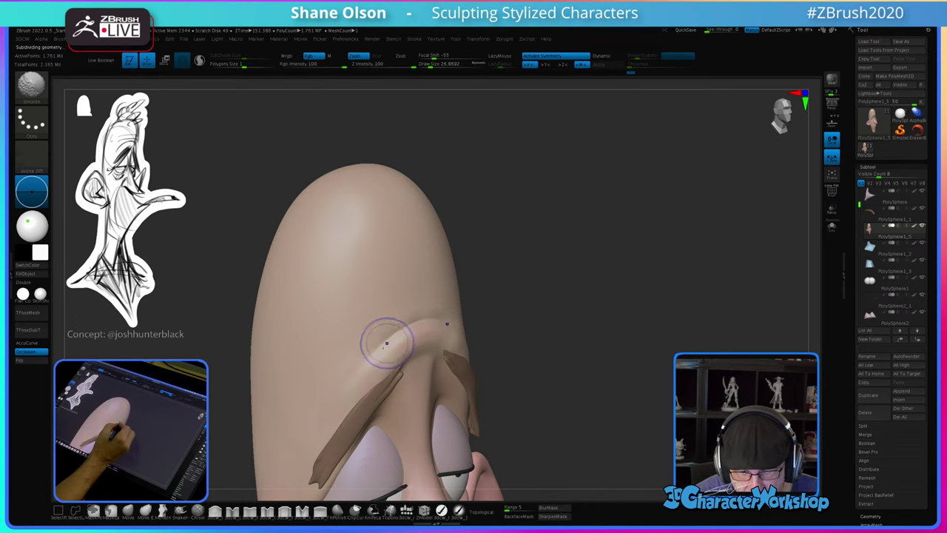
mouse_move(557, 378)
left_mouse_down("alt")
mouse_move(531, 321)
mouse_move(528, 383)
mouse_move(543, 374)
mouse_move(548, 393)
mouse_move(530, 382)
mouse_move(516, 396)
mouse_move(496, 363)
mouse_move(514, 429)
mouse_move(528, 345)
mouse_move(575, 279)
mouse_move(498, 336)
mouse_move(516, 260)
mouse_move(501, 343)
mouse_move(564, 385)
mouse_move(619, 365)
left_mouse_up("alt")
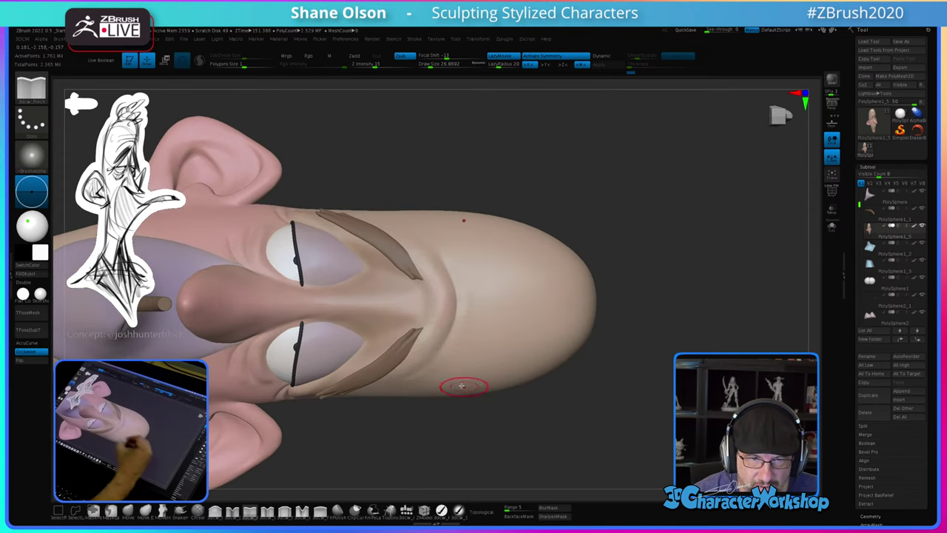
Step: Refine the forehead fold with the 3dcw_Pinch brush at size about 20 and smooth its outer ends above the eyebrows
left_click_drag(464, 409, 482, 392, "alt")
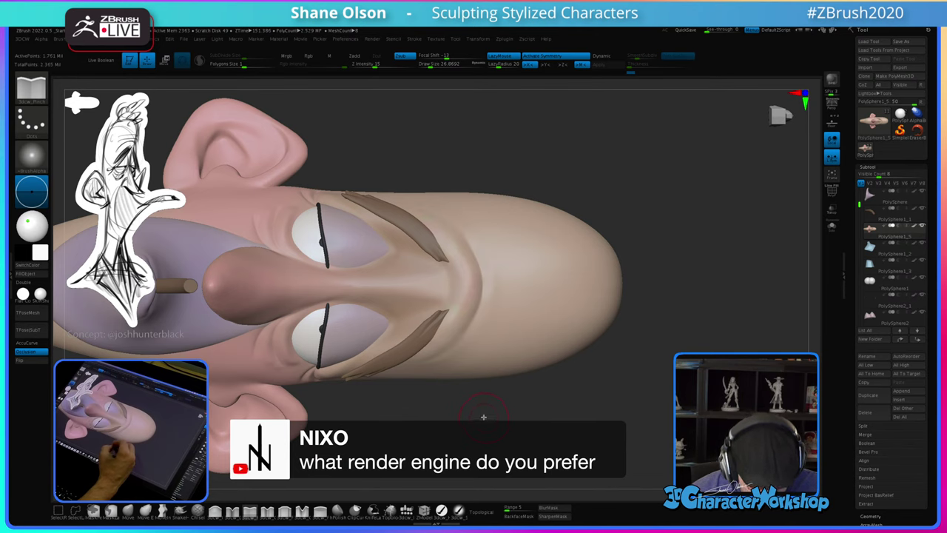
left_click_drag(484, 417, 485, 434)
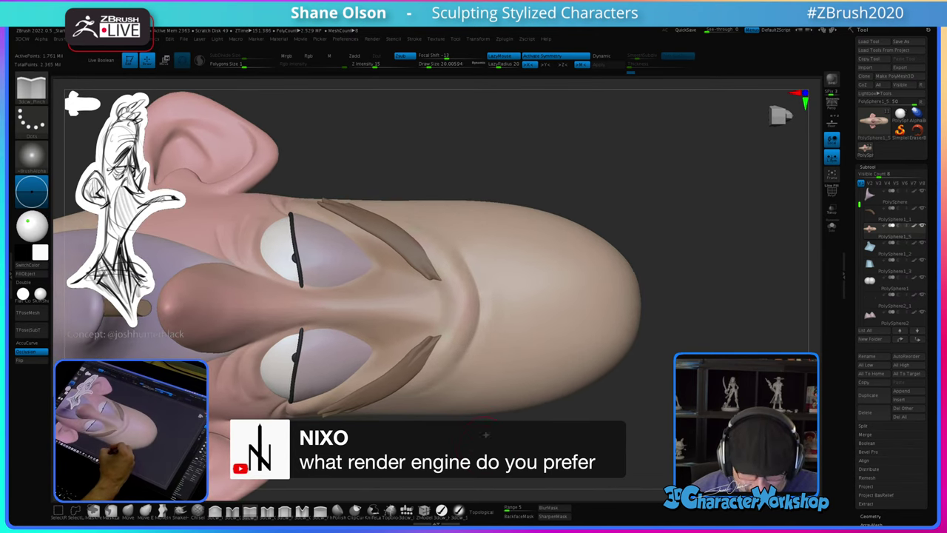
key("shift")
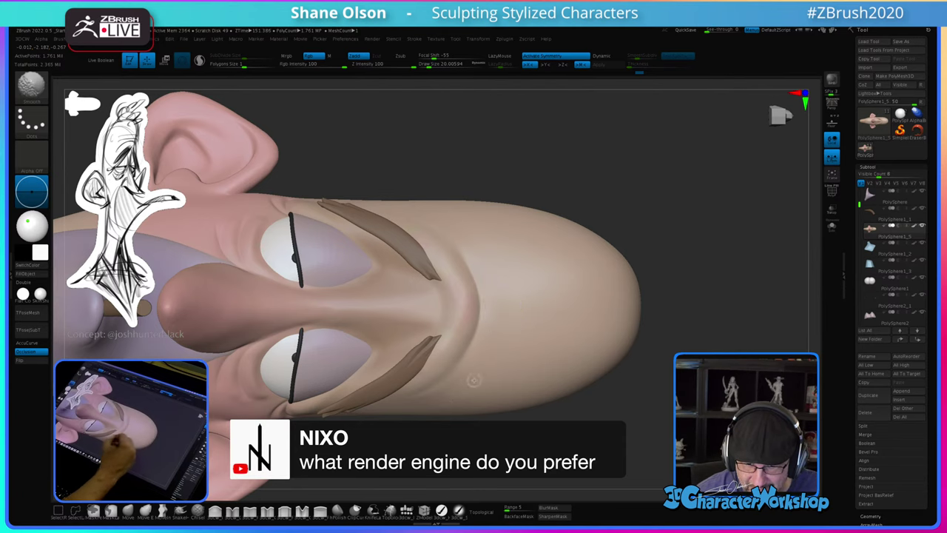
right_click_drag(504, 400, 489, 333)
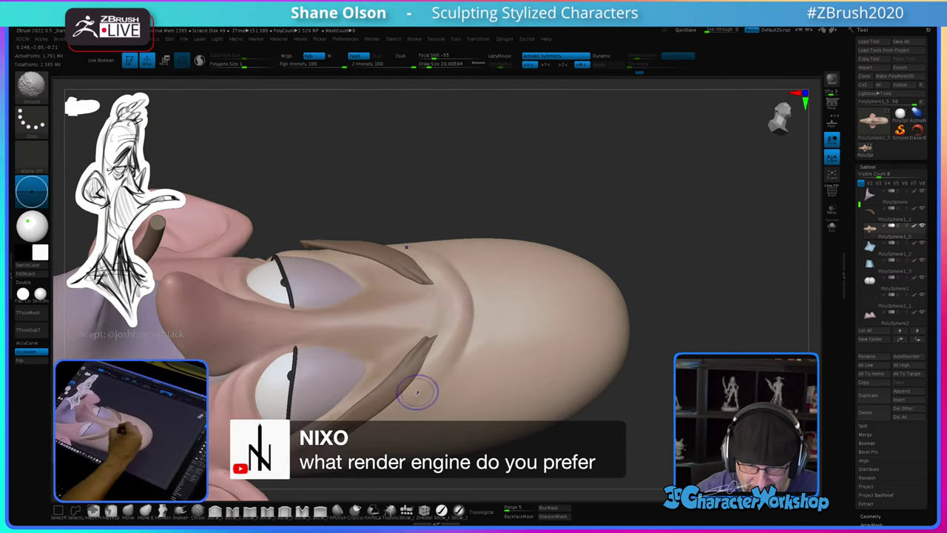
right_click_drag(417, 391, 465, 393)
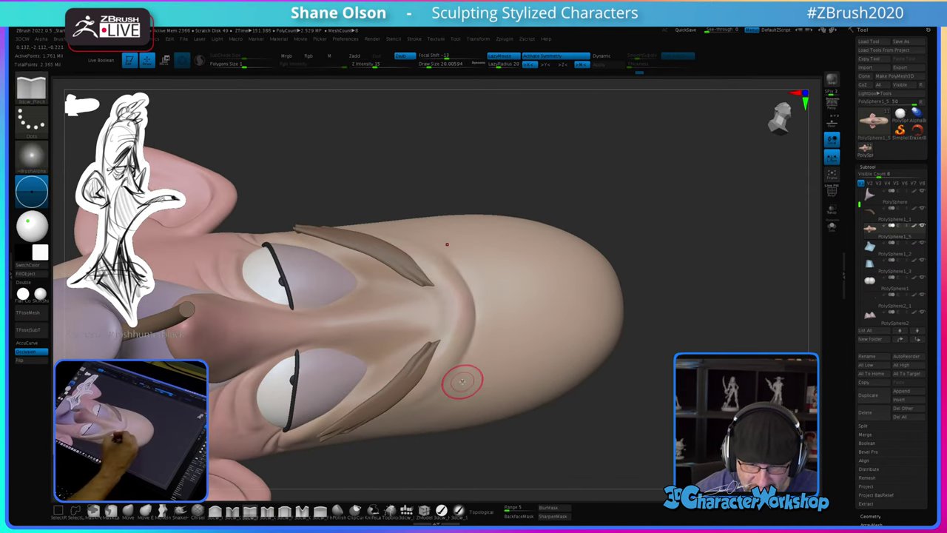
Step: Select the eyebrows and pull their inner tips toward the forehead fold with the Move brush at size about 49
right_click_drag(350, 458, 382, 453)
key("b")
key("m")
key("v")
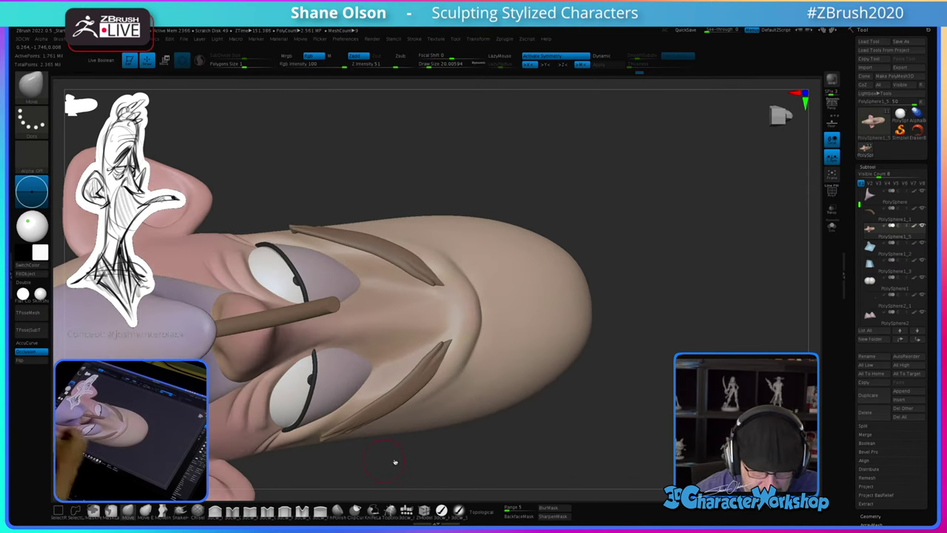
left_click(436, 355, "alt")
right_click_drag(442, 357, 445, 368)
key("bracketright")
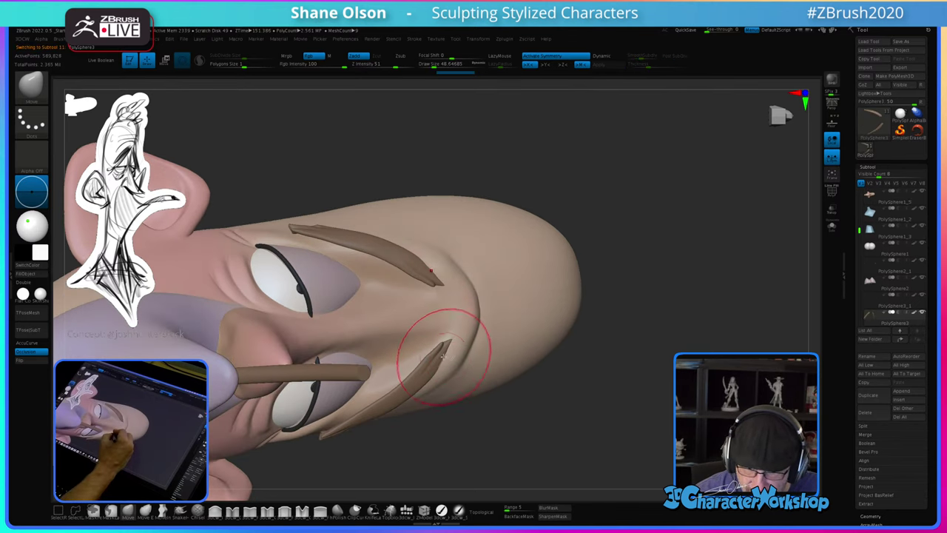
left_click_drag(443, 352, 449, 347)
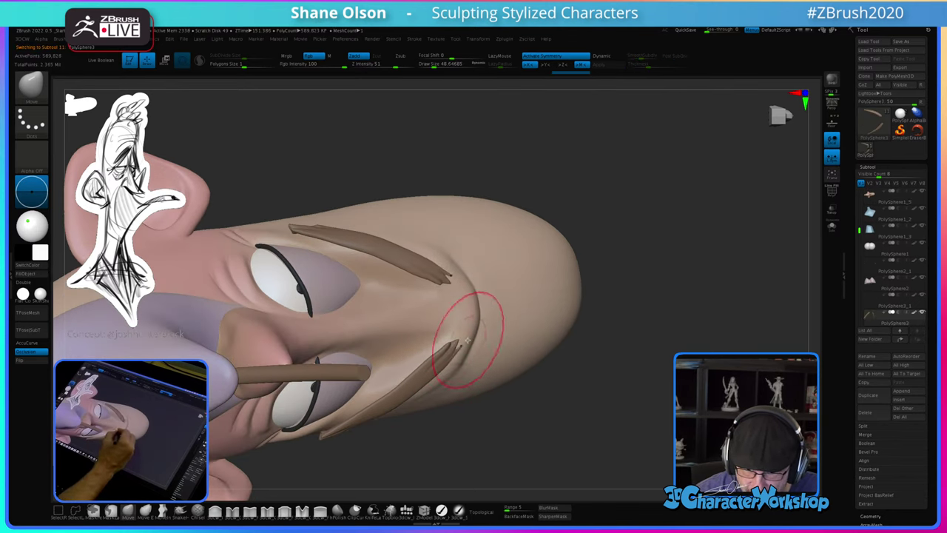
right_click_drag(470, 341, 469, 355)
left_click_drag(463, 351, 459, 349)
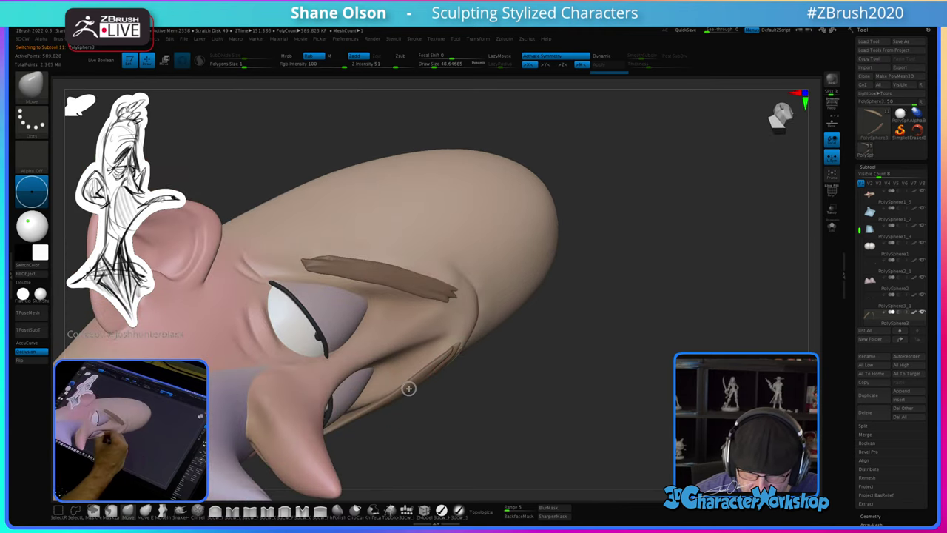
Step: Reshape the overall curve of the eyebrows with the Move brush at size about 82
mouse_move(482, 417)
right_mouse_down()
mouse_move(531, 436)
mouse_move(525, 421)
mouse_move(530, 444)
mouse_move(520, 437)
right_mouse_up()
key("bracketright")
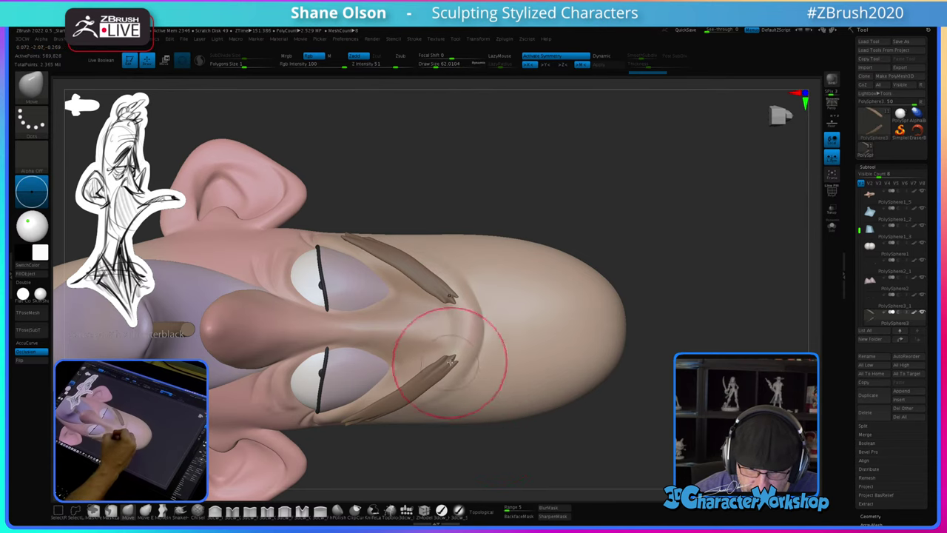
left_click_drag(450, 357, 414, 393)
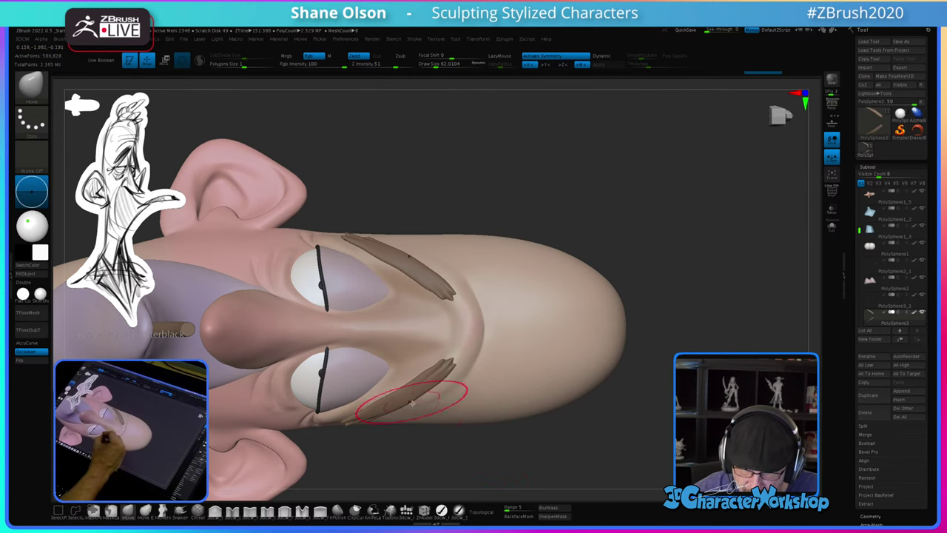
mouse_move(419, 455)
right_mouse_down()
mouse_move(417, 437)
mouse_move(433, 455)
mouse_move(535, 452)
mouse_move(512, 446)
mouse_move(541, 426)
right_mouse_up()
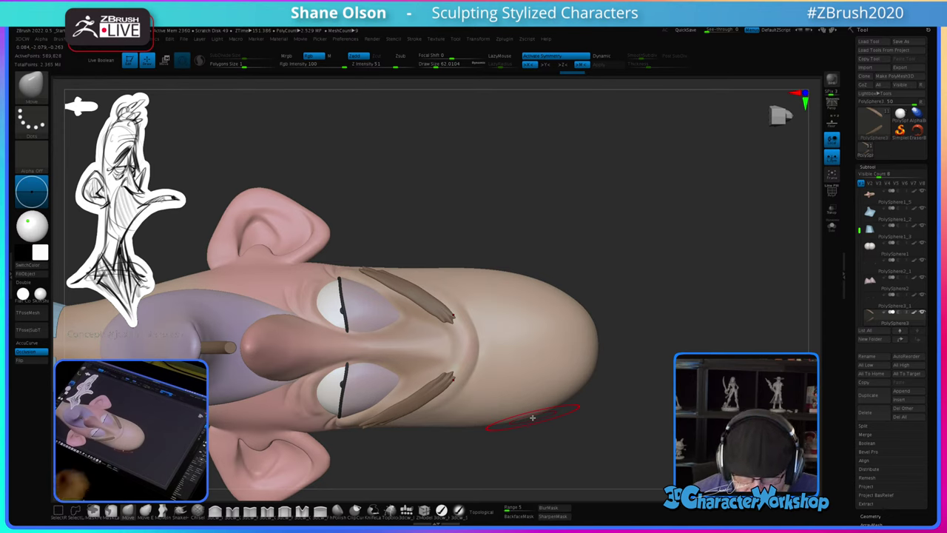
Step: Refine the contour of the eyebrows' inner ends with the Move brush, reducing its size to about 22
key("s")
left_click_drag(446, 390, 439, 391)
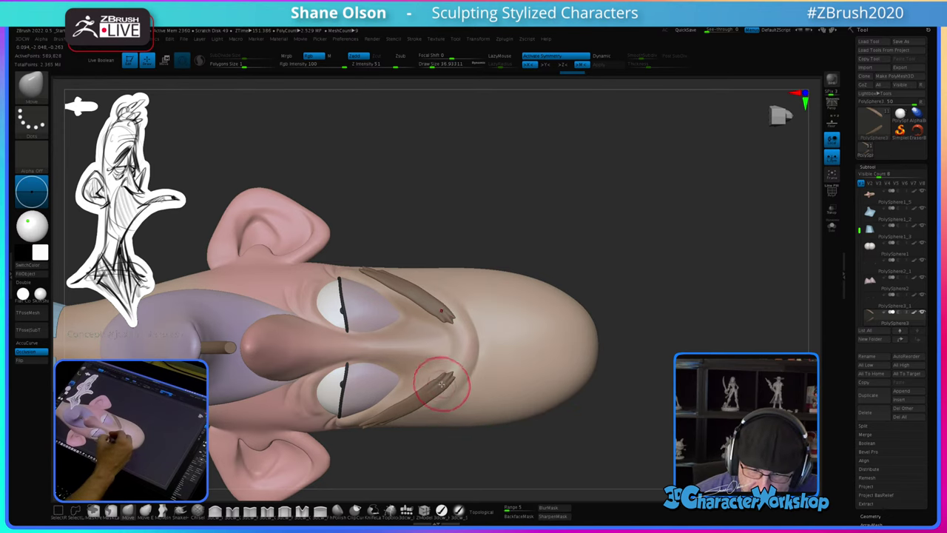
right_click_drag(442, 384, 442, 429, "ctrl")
key("s")
left_click_drag(438, 389, 418, 390)
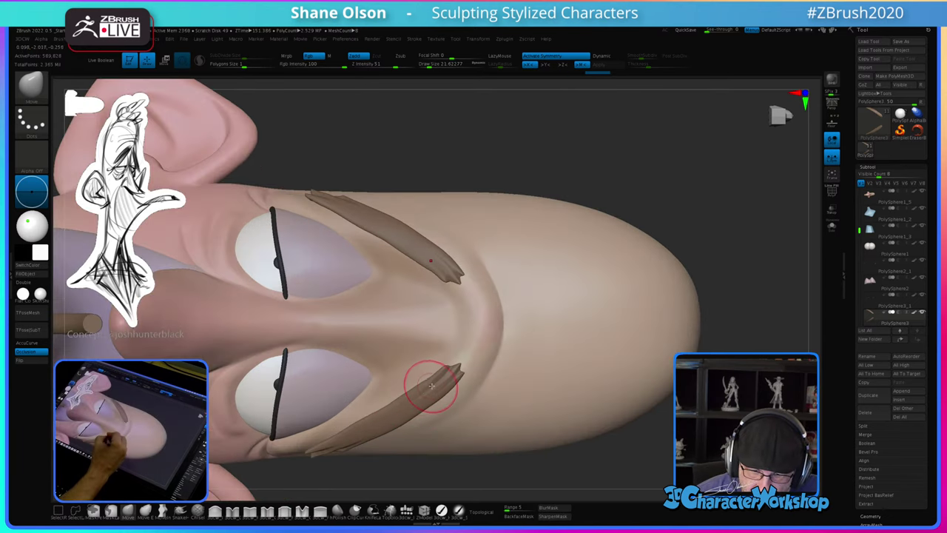
left_click(433, 377)
mouse_move(448, 380)
right_mouse_down()
mouse_move(524, 397)
mouse_move(527, 376)
mouse_move(526, 391)
mouse_move(541, 393)
mouse_move(514, 411)
right_mouse_up()
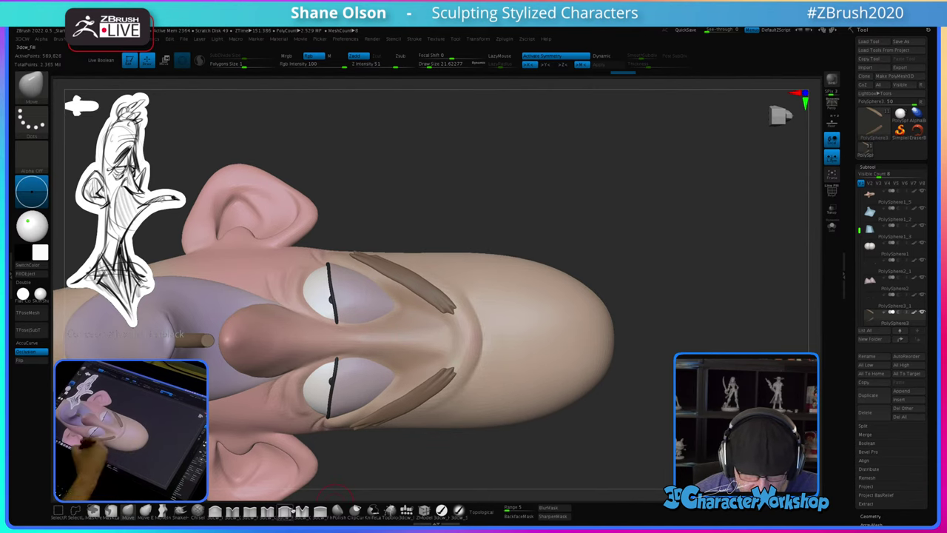
Step: Choose the 3dcw_Cloth brush and make the head the active subtool
left_click(214, 510)
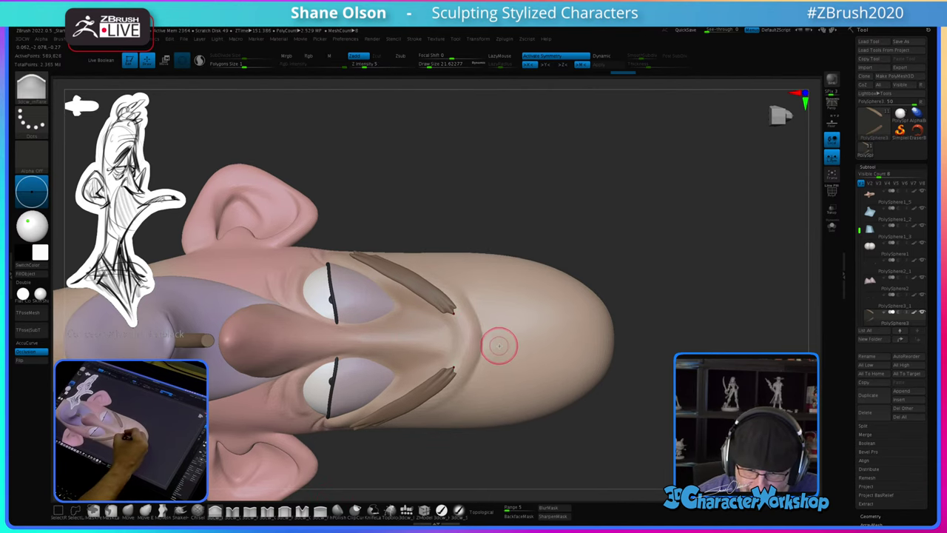
right_click_drag(500, 347, 499, 358, "alt")
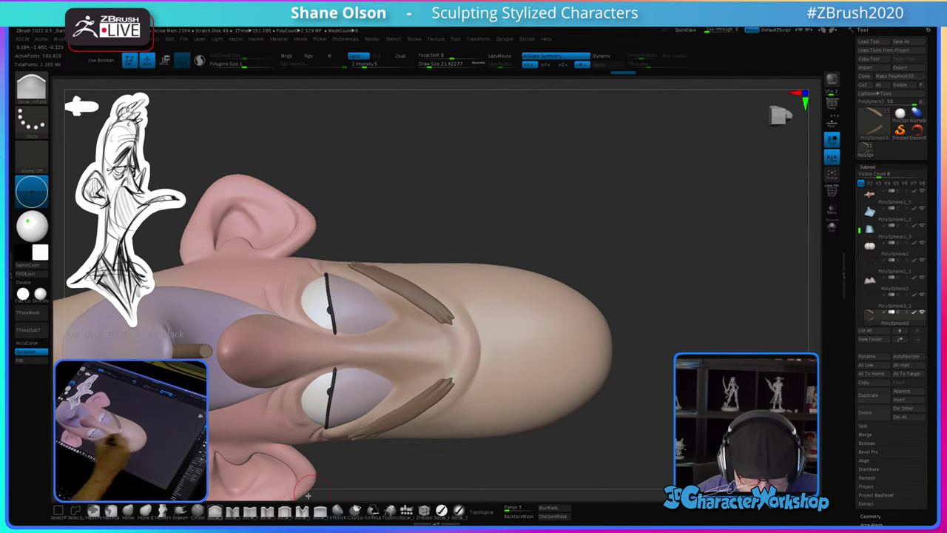
left_click(232, 510)
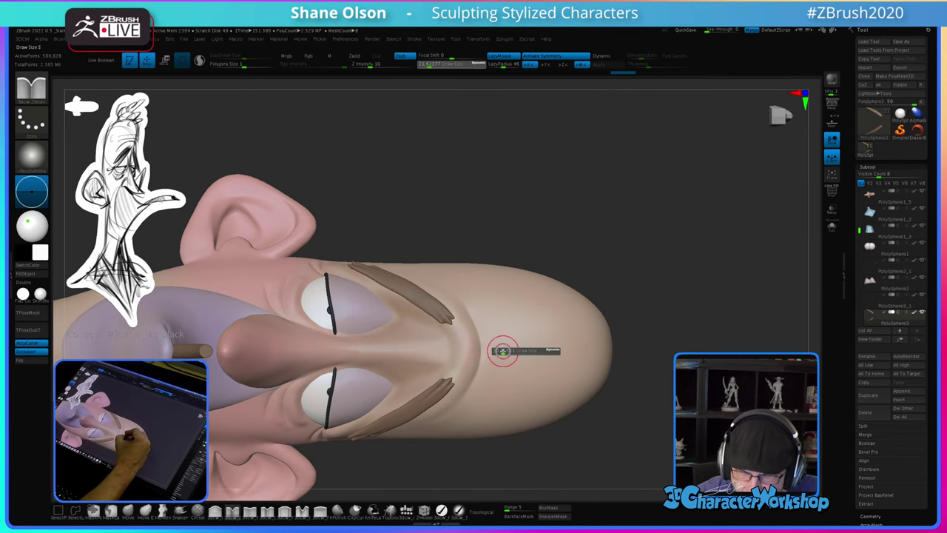
left_click(266, 511)
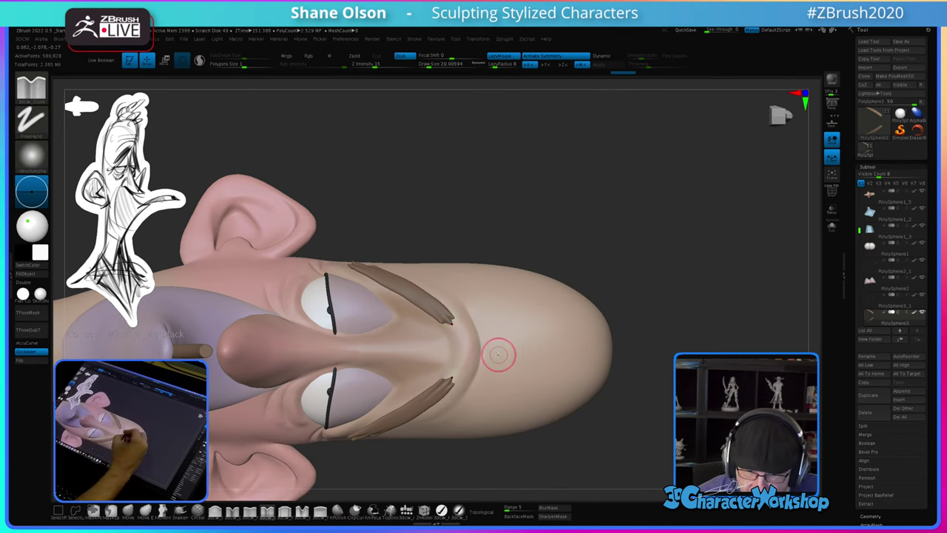
key("s")
left_click_drag(495, 351, 491, 350)
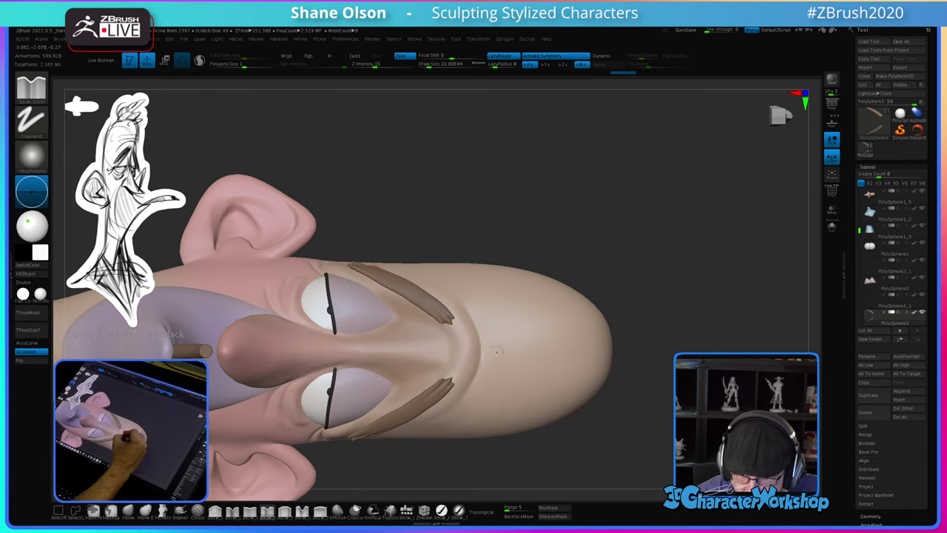
left_click(494, 350, "alt")
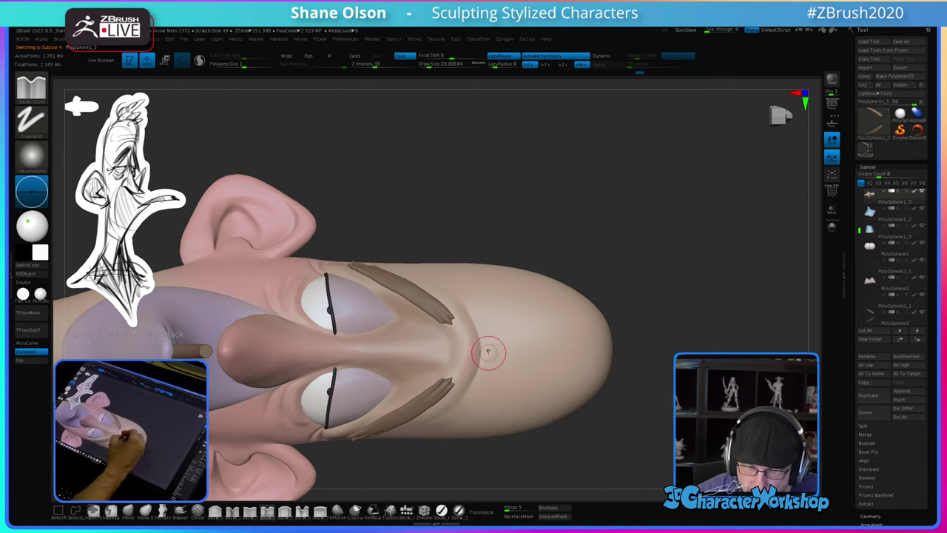
Step: Try a wrinkle stroke above the forehead fold with the brush at size about 20
left_click_drag(488, 363, 486, 381)
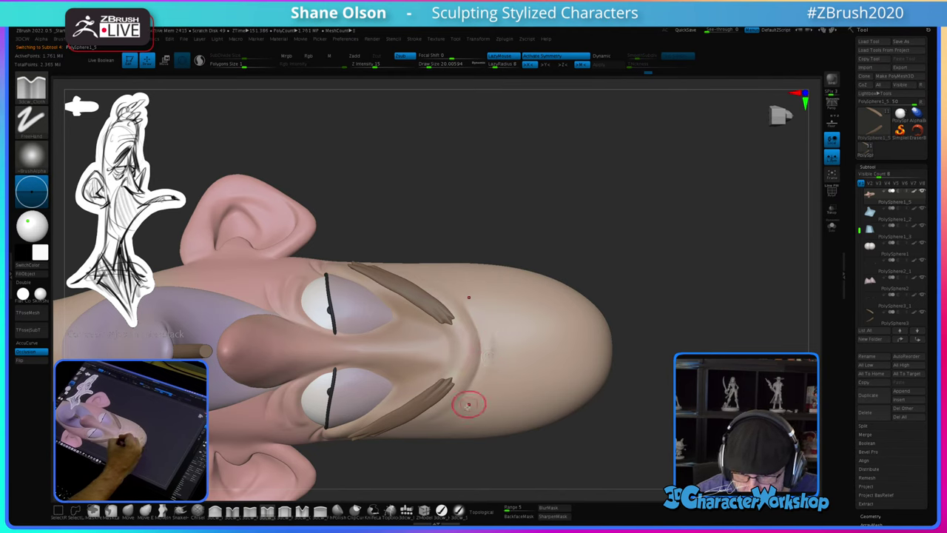
mouse_move(520, 392)
right_mouse_down()
mouse_move(538, 389)
mouse_move(525, 400)
right_mouse_up()
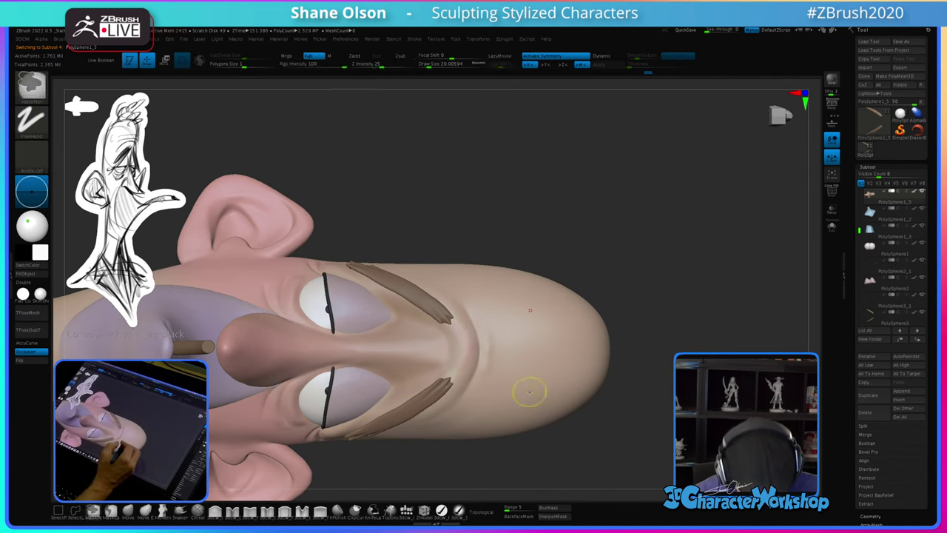
key("ctrl+z")
Step: Sculpt a curved wrinkle across the forehead just above the existing fold with the brush at size about 27 and smooth it
key("s")
left_click_drag(506, 366, 460, 399)
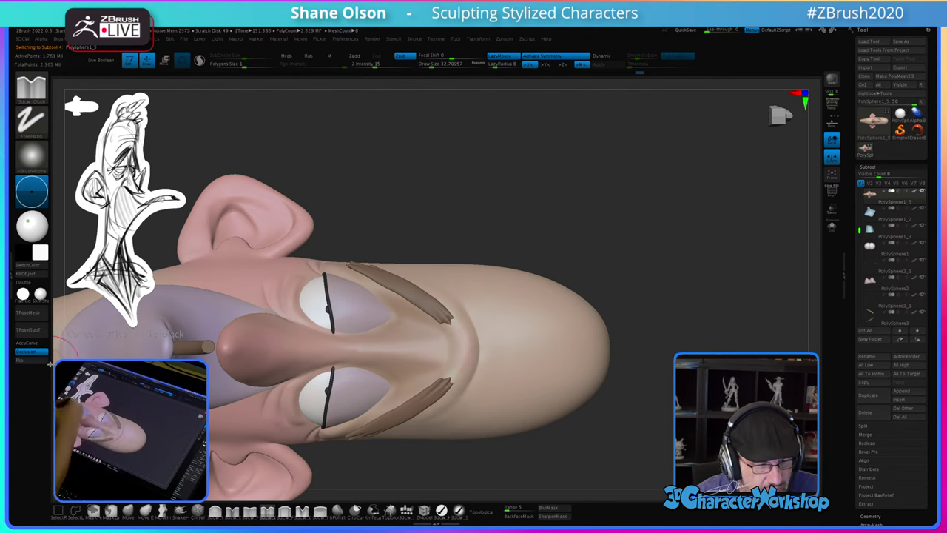
mouse_move(503, 364)
right_mouse_down()
mouse_move(522, 379)
mouse_move(507, 388)
mouse_move(510, 361)
right_mouse_up()
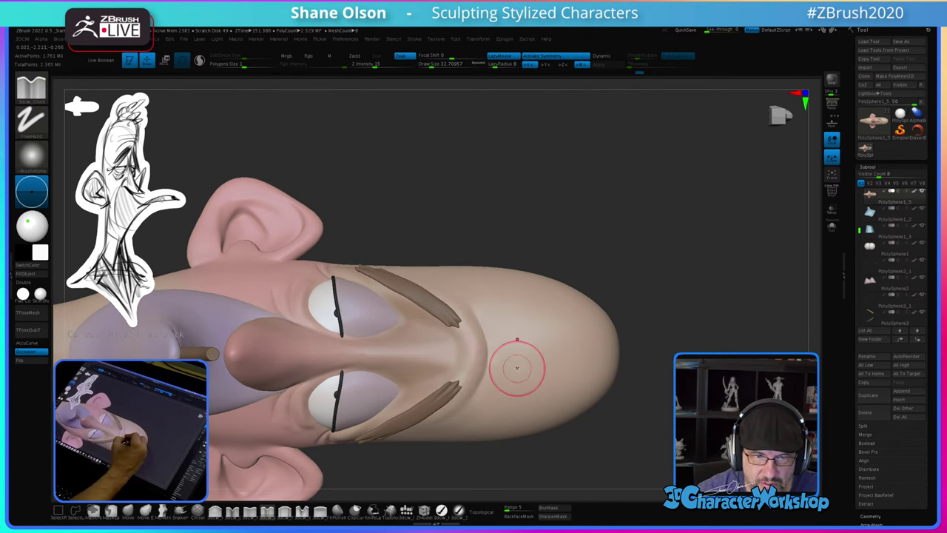
key("s")
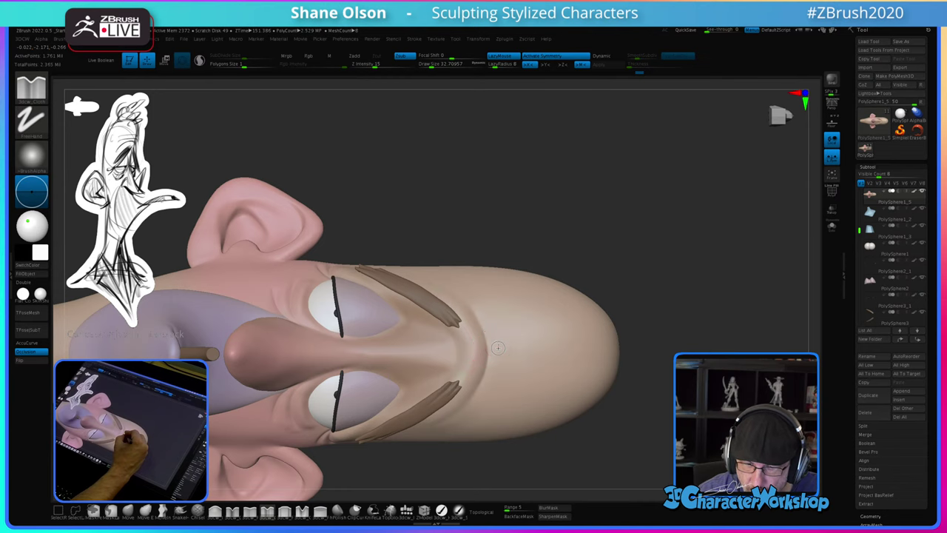
left_click_drag(489, 387, 457, 425)
mouse_move(492, 421)
right_mouse_down()
mouse_move(474, 407)
mouse_move(513, 412)
mouse_move(515, 393)
mouse_move(520, 399)
right_mouse_up()
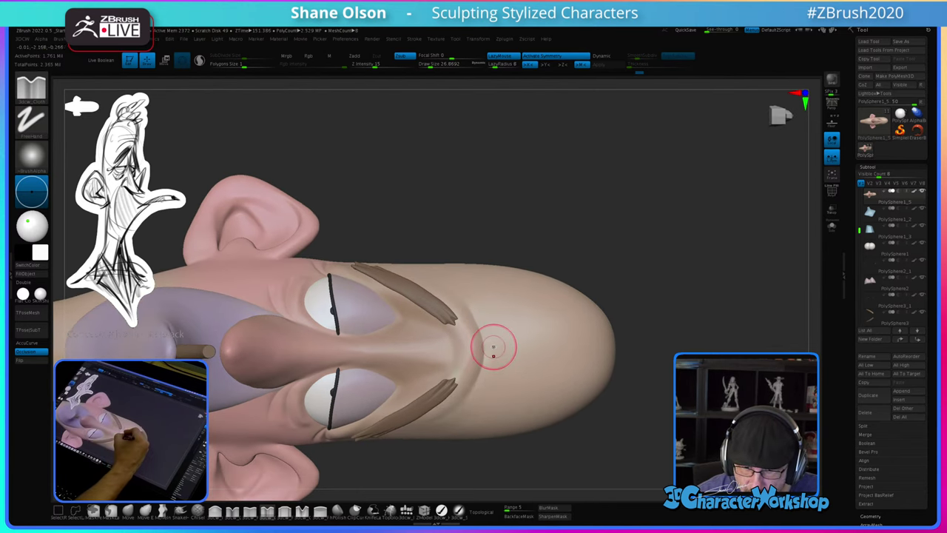
right_click_drag(534, 420, 533, 397)
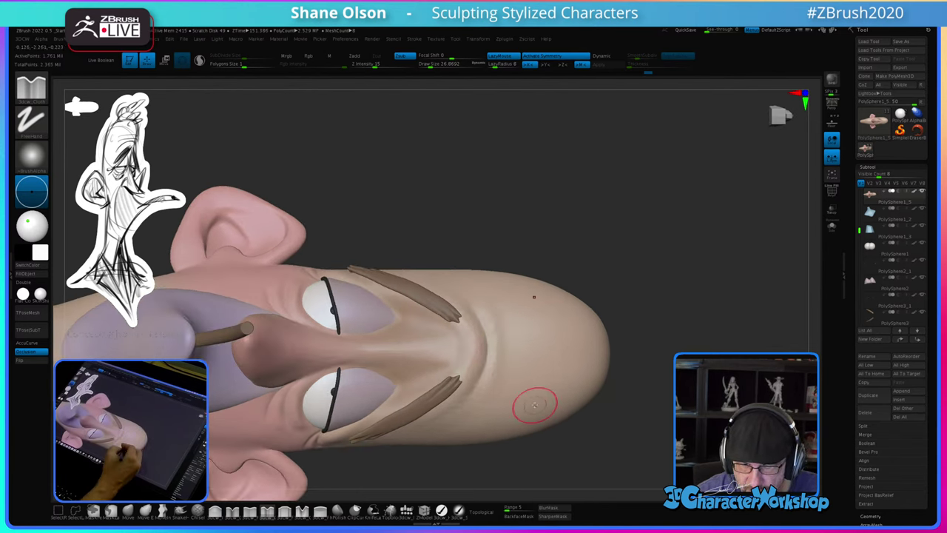
key("shift")
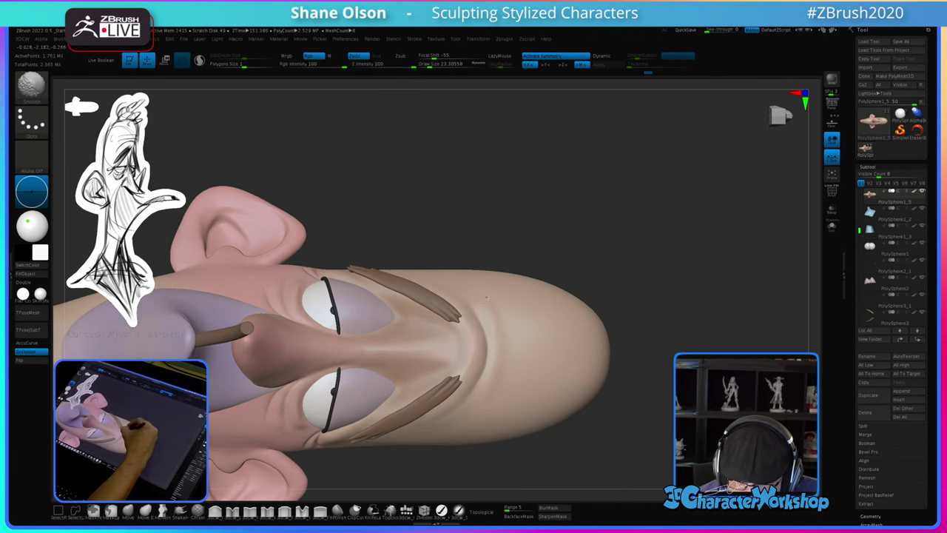
right_click_drag(528, 405, 538, 393)
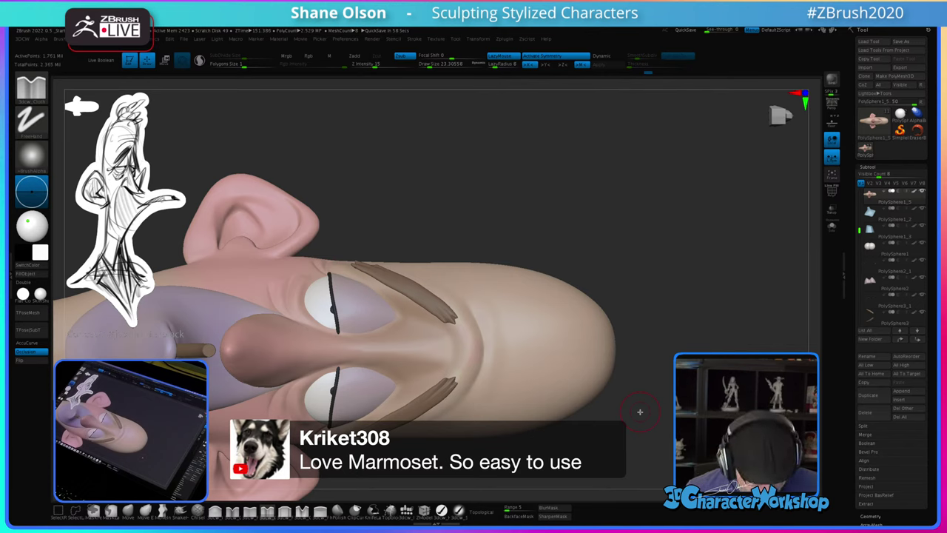
Step: Sharpen the new forehead wrinkle with the 3dcw_Pinch brush at size about 23, then smooth its outer ends at size about 13
left_click(250, 511)
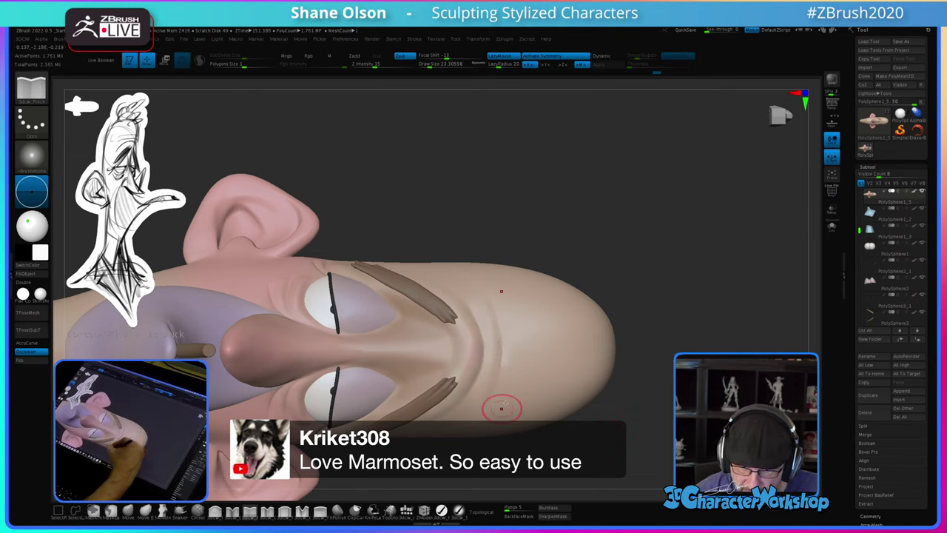
left_click_drag(499, 340, 497, 383)
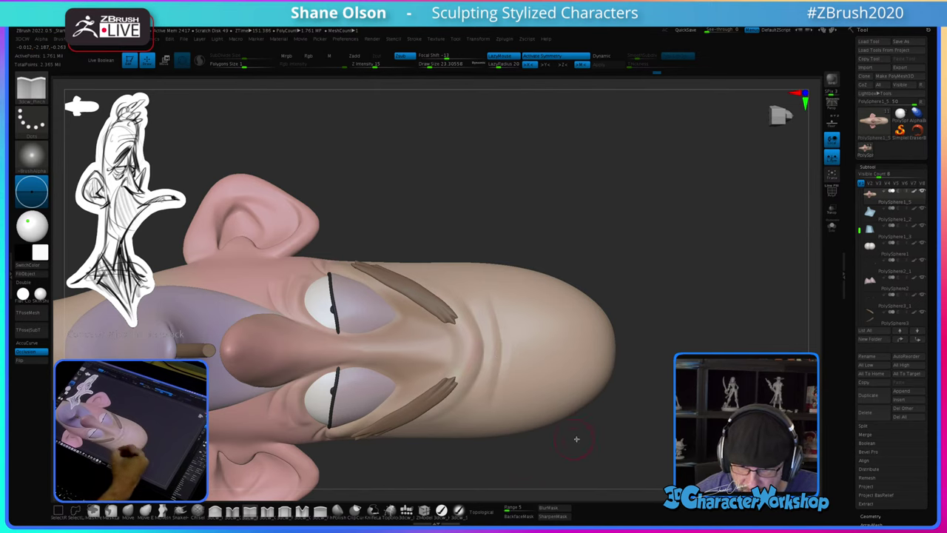
right_click_drag(532, 348, 541, 351, "ctrl")
key("shift")
key("bracketleft")
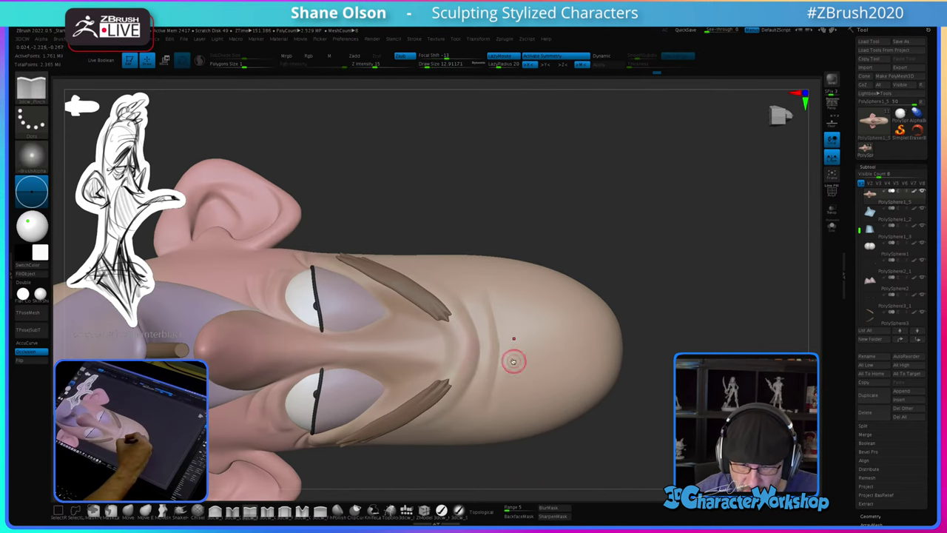
left_click_drag(486, 383, 489, 367, "shift")
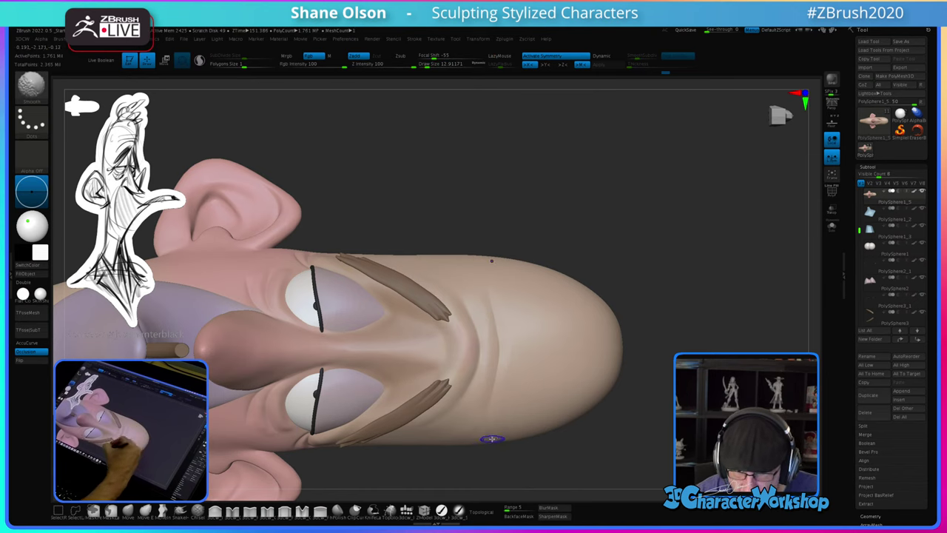
mouse_move(539, 382)
right_mouse_down()
mouse_move(532, 336)
mouse_move(535, 402)
mouse_move(539, 342)
right_mouse_up()
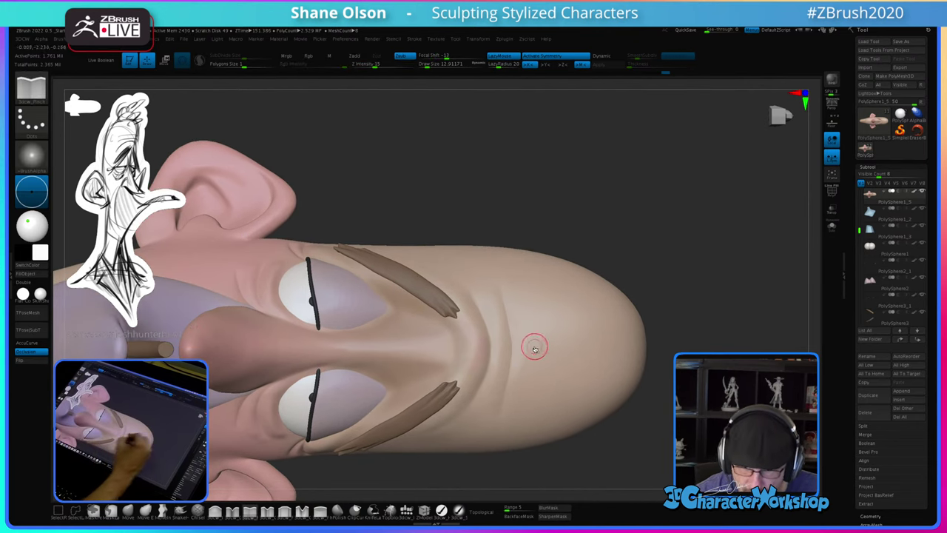
Step: Add another forehead wrinkle higher up with the 3dcw_Pinch brush at size about 17 and refine it at about 10.5
key("s")
left_click_drag(535, 347, 537, 346)
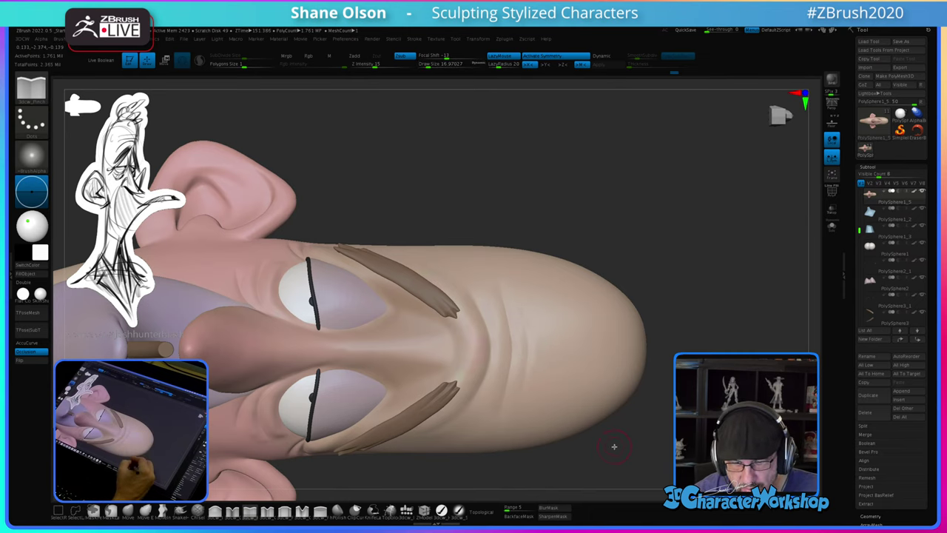
right_click_drag(615, 438, 613, 452, "ctrl")
left_click_drag(533, 346, 540, 363)
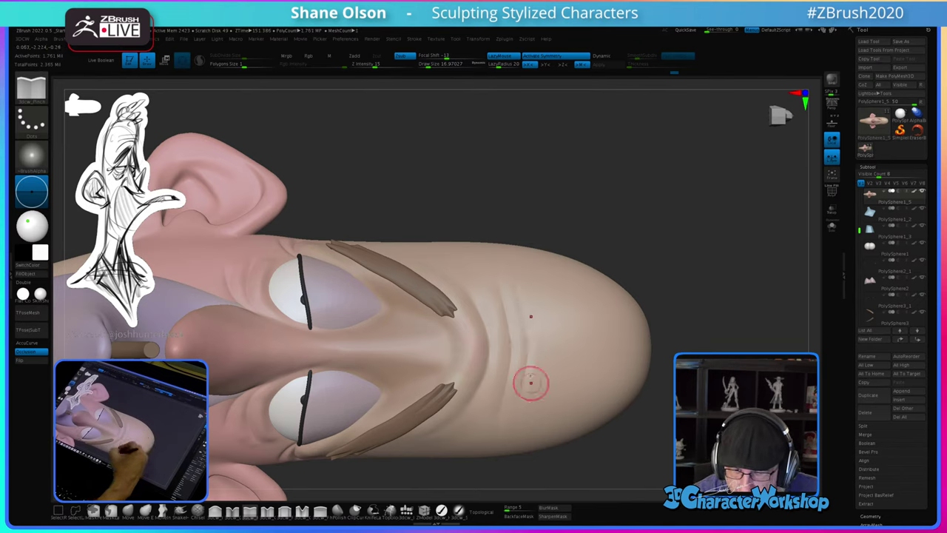
key("s")
left_click_drag(525, 345, 519, 344)
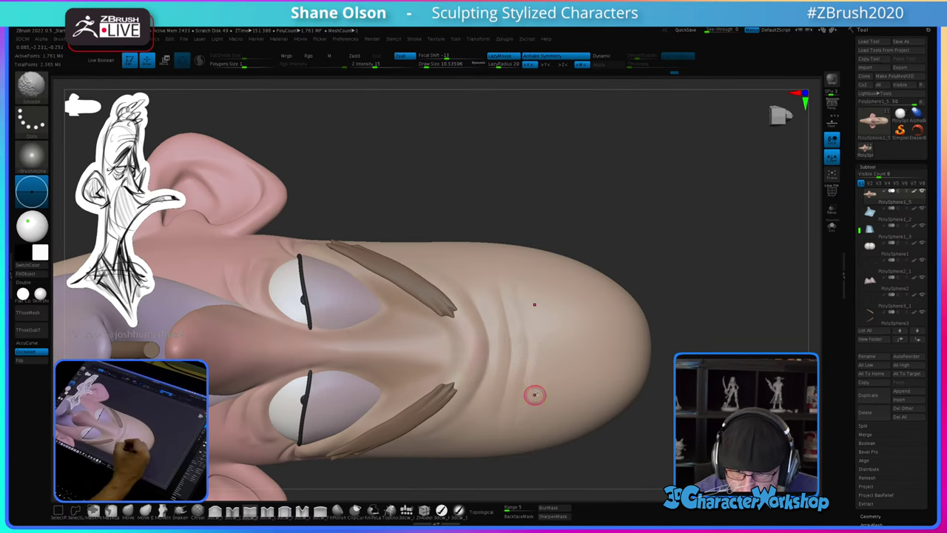
Step: Check the head's wireframe at a lower subdivision level and smooth the upper forehead wrinkles
key("shift+f")
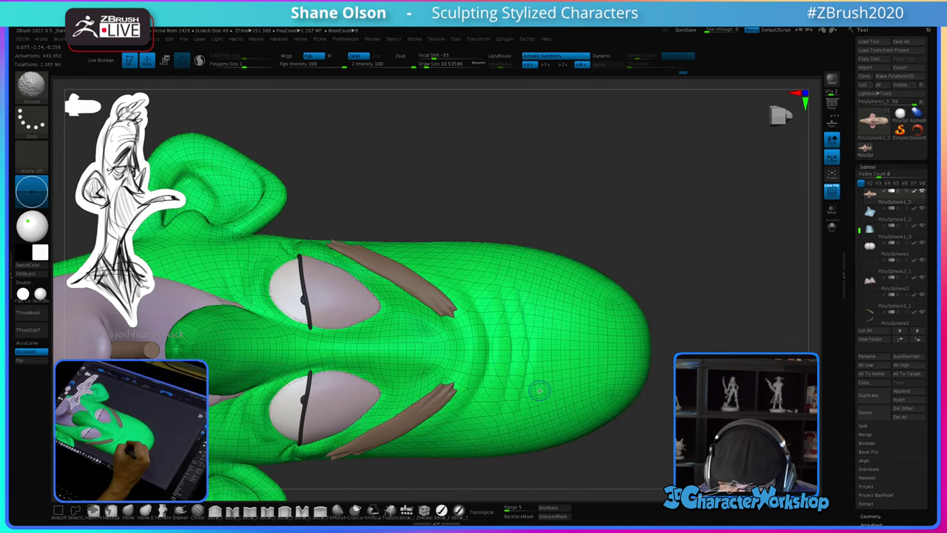
key("shift+f")
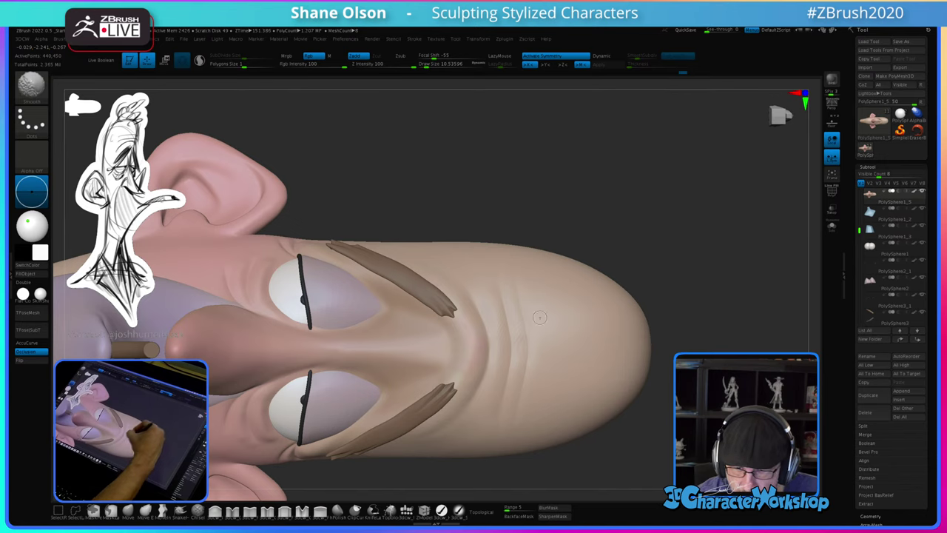
left_click_drag(541, 317, 539, 365, "shift")
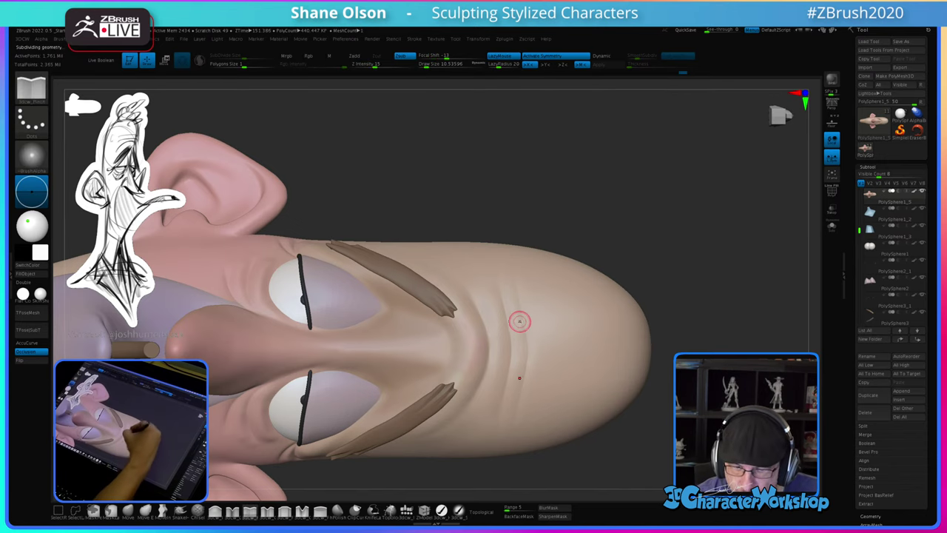
left_click_drag(519, 322, 512, 411, "shift")
mouse_move(564, 394)
right_mouse_down()
mouse_move(537, 392)
mouse_move(573, 419)
mouse_move(553, 323)
mouse_move(589, 374)
mouse_move(573, 419)
mouse_move(602, 390)
mouse_move(585, 398)
mouse_move(594, 372)
mouse_move(564, 369)
mouse_move(590, 338)
mouse_move(599, 357)
mouse_move(569, 367)
mouse_move(581, 363)
right_mouse_up()
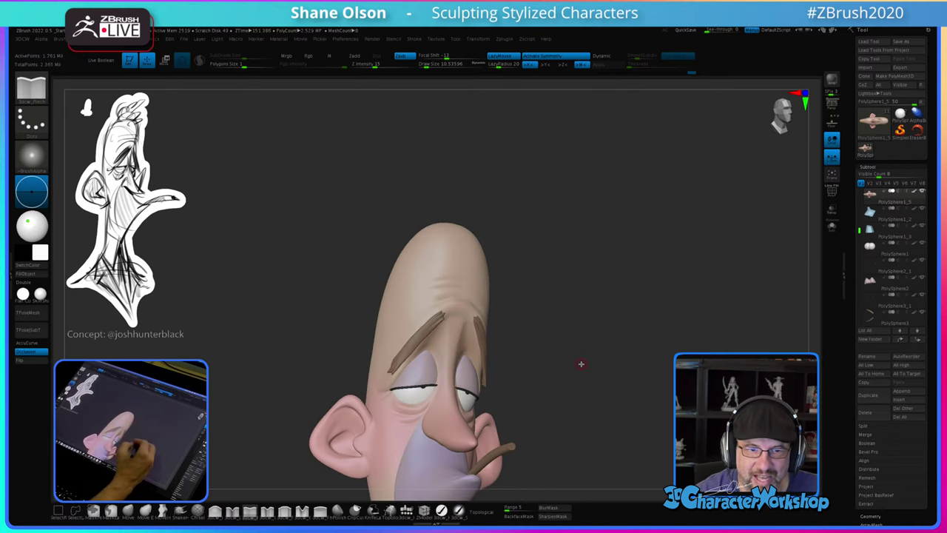
Step: Refine the outer ends of the forehead wrinkles with the 3dcw_Pinch brush at size about 22 and smooth them into the forehead
key("s")
left_click_drag(575, 375, 579, 377)
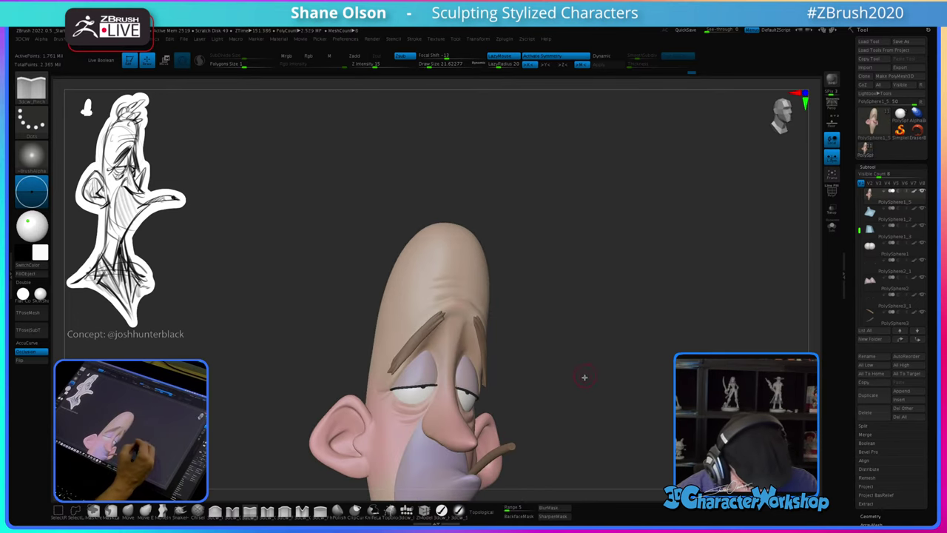
mouse_move(581, 373)
right_mouse_down()
mouse_move(563, 425)
mouse_move(561, 383)
mouse_move(587, 388)
mouse_move(575, 404)
right_mouse_up()
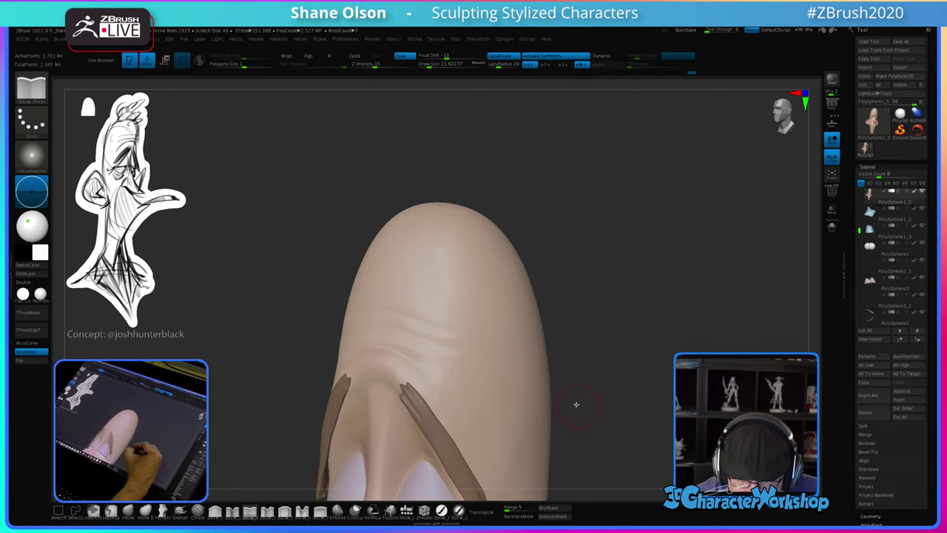
right_click_drag(406, 335, 390, 285, "alt")
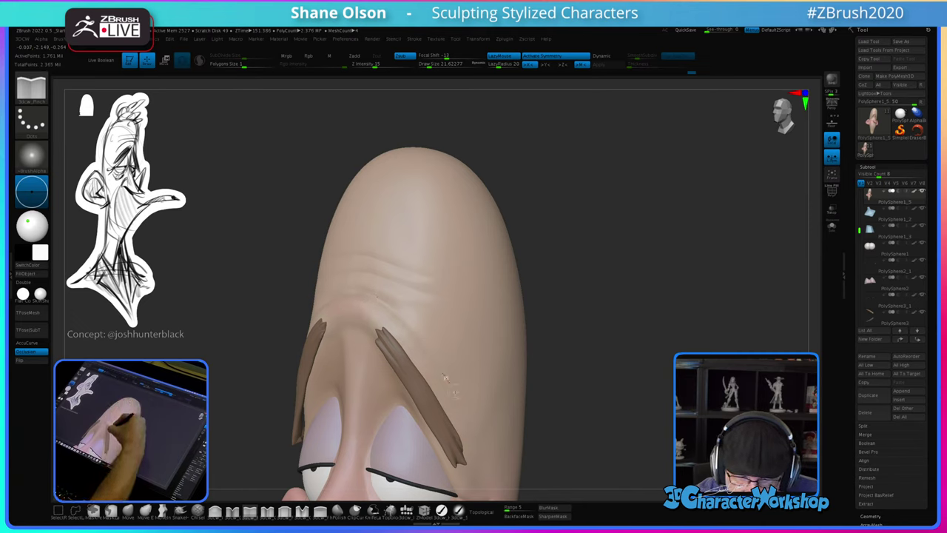
mouse_move(610, 431)
right_mouse_down()
mouse_move(626, 415)
mouse_move(609, 425)
mouse_move(625, 420)
mouse_move(619, 440)
right_mouse_up()
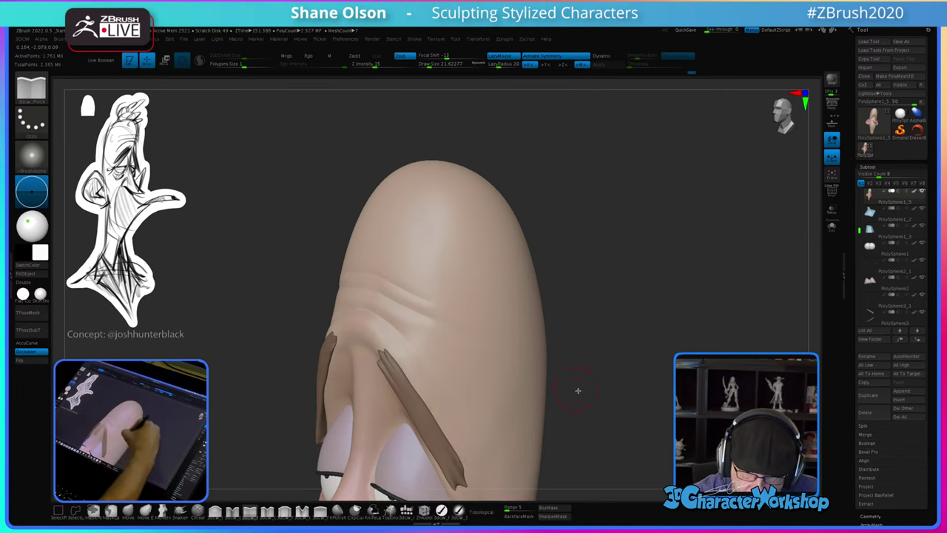
mouse_move(578, 390)
right_mouse_down()
mouse_move(636, 423)
mouse_move(618, 428)
right_mouse_up()
key("shift")
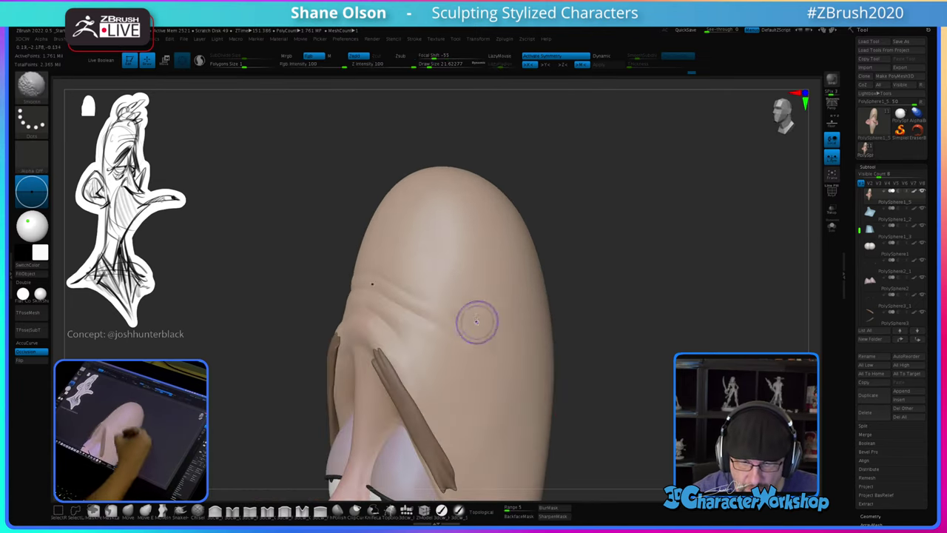
left_click_drag(477, 322, 481, 350, "shift")
mouse_move(609, 427)
right_mouse_down()
mouse_move(603, 402)
mouse_move(626, 402)
mouse_move(607, 419)
mouse_move(596, 290)
right_mouse_up()
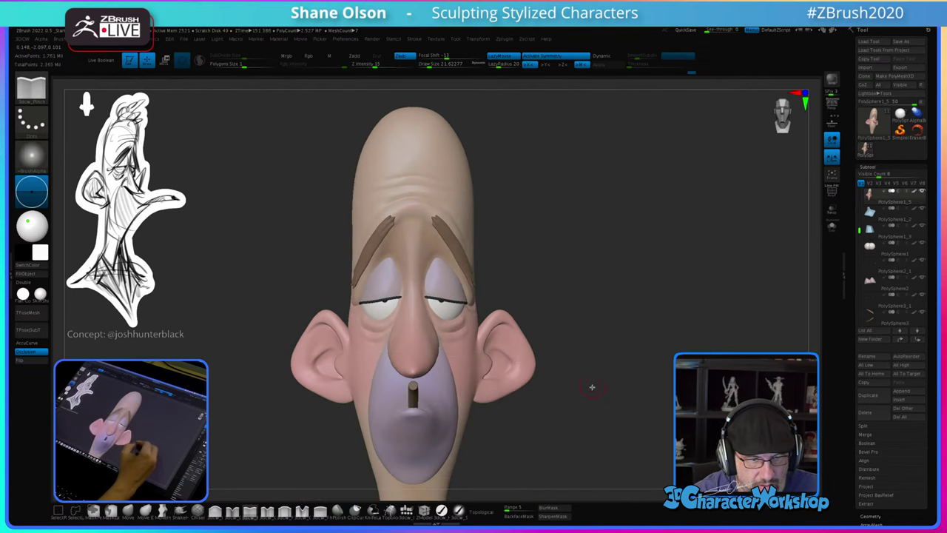
right_click_drag(592, 387, 550, 363)
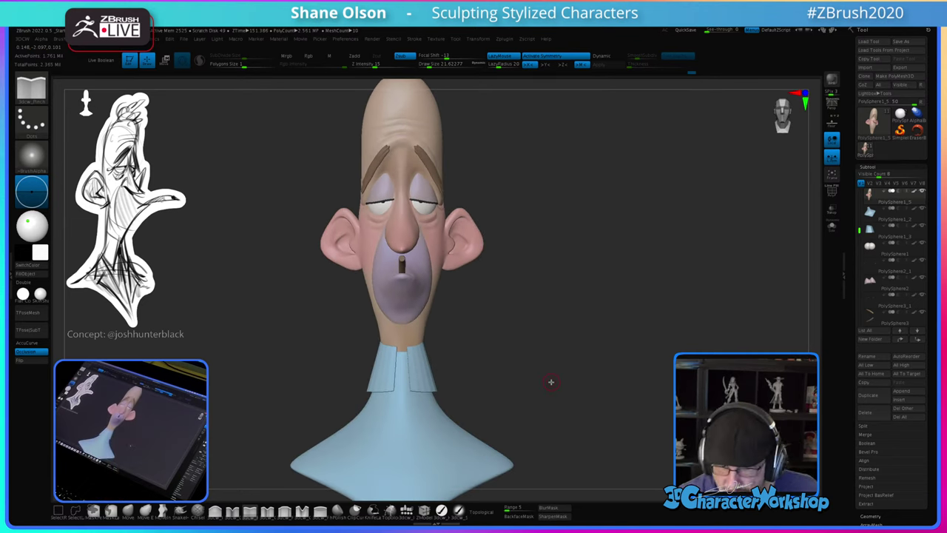
right_click_drag(542, 325, 416, 349)
right_click_drag(362, 318, 508, 373)
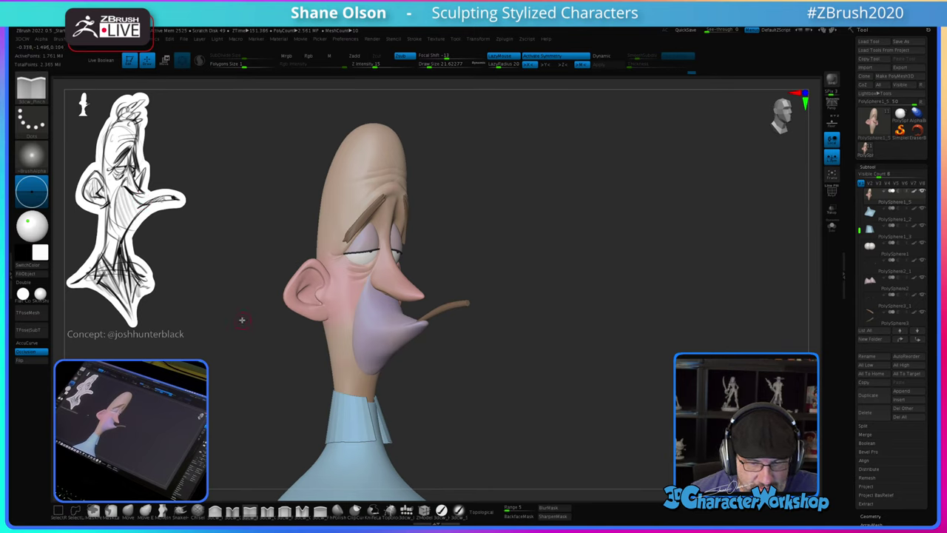
Step: Make the shirt collar the active subtool and display its polyframe
mouse_move(242, 320)
right_mouse_down("alt")
mouse_move(249, 313)
mouse_move(277, 327)
right_mouse_up("alt")
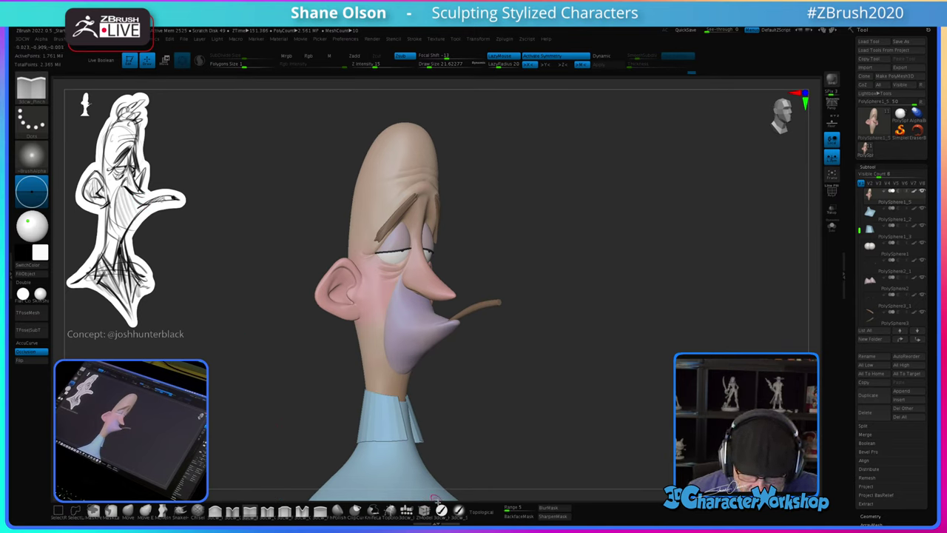
left_click(459, 511)
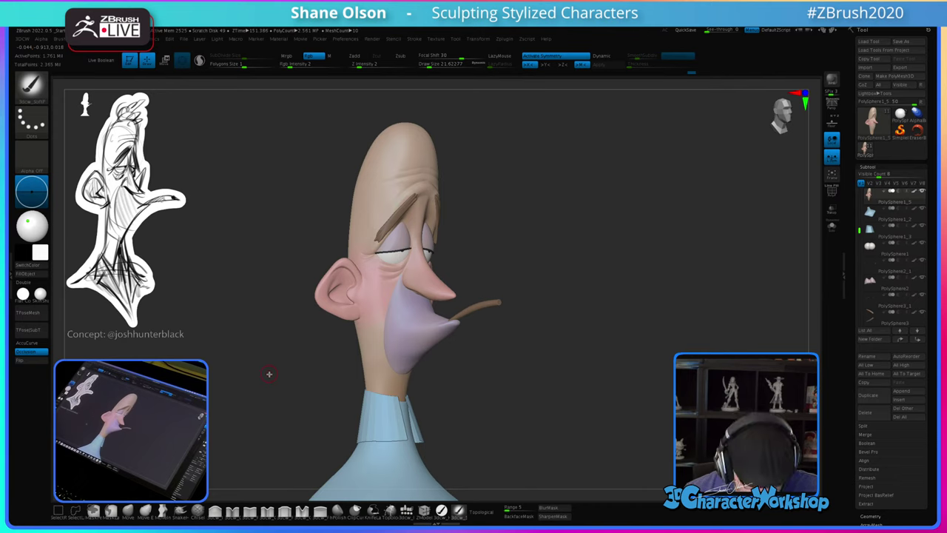
key("s")
left_click_drag(269, 375, 313, 366)
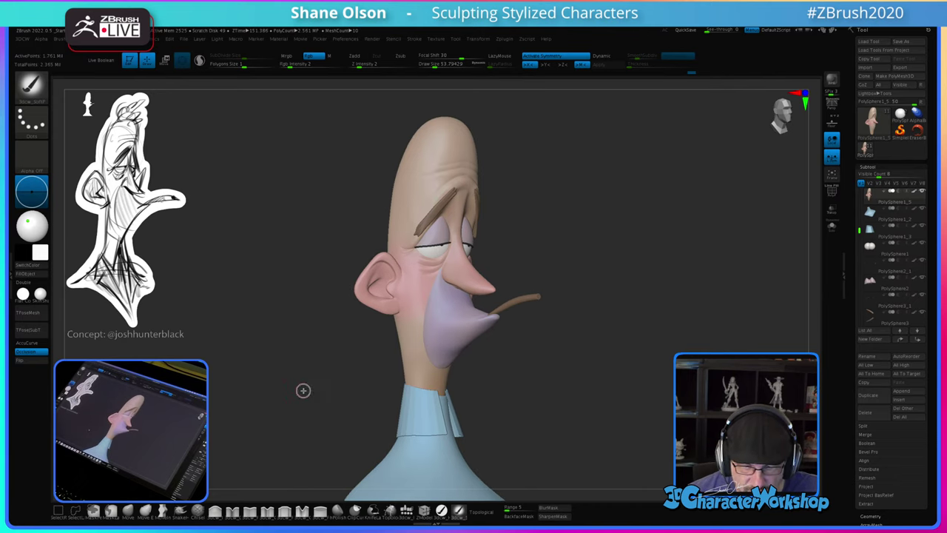
right_click_drag(302, 390, 313, 375, "alt")
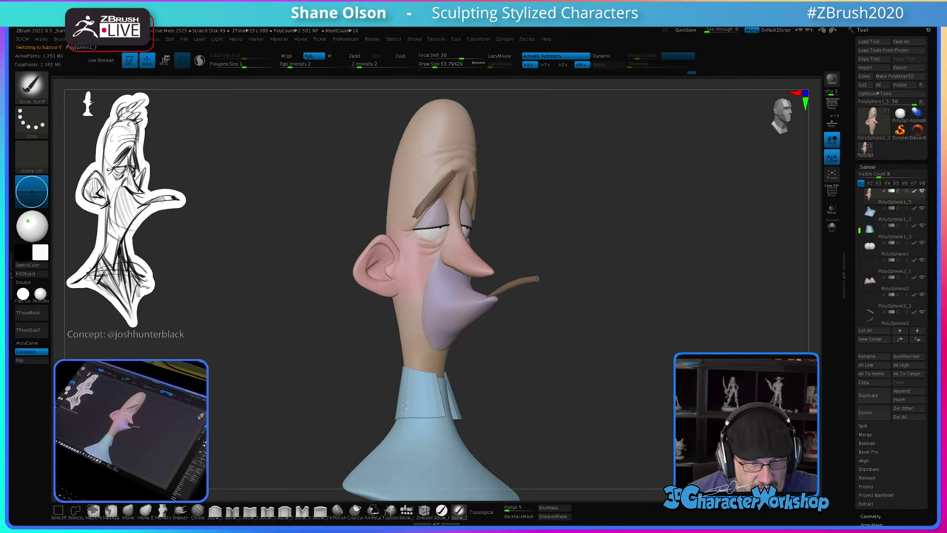
left_click(410, 405, "alt")
key("shift+f")
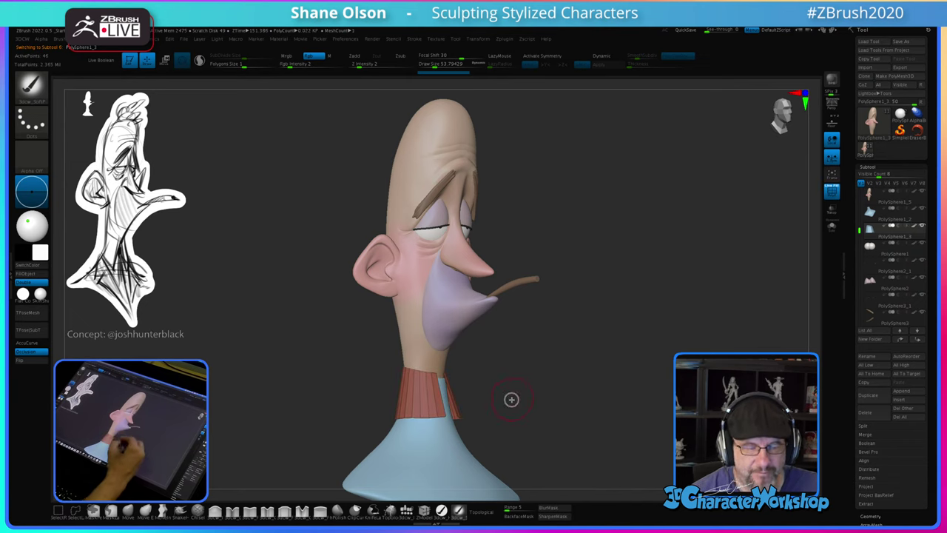
Step: Tilt and resize the collar with the transform gizmo so its lower edge follows the slope of the shoulders
right_click_drag(510, 398, 505, 379)
mouse_move(505, 379)
left_mouse_down()
mouse_move(497, 385)
mouse_move(530, 374)
mouse_move(498, 382)
left_mouse_up()
left_click_drag(363, 298, 477, 367, "ctrl")
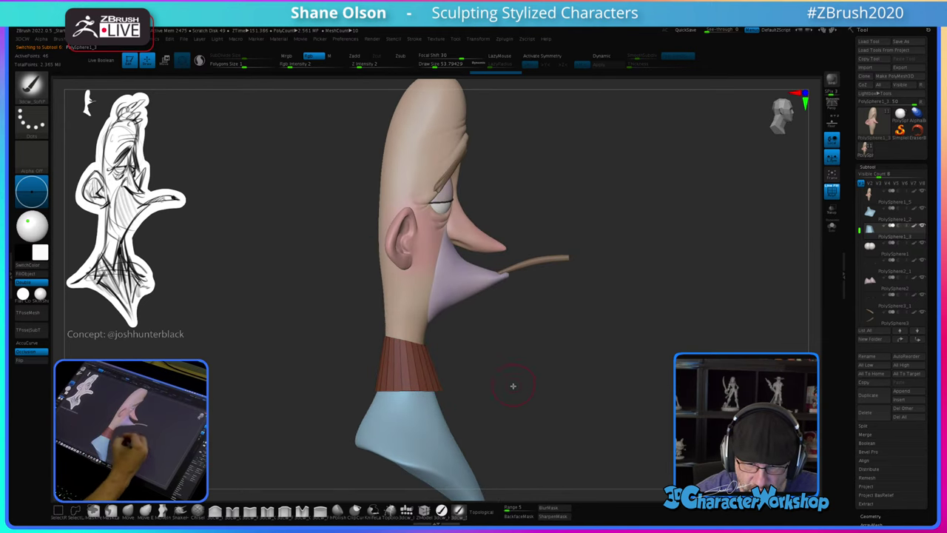
key("w")
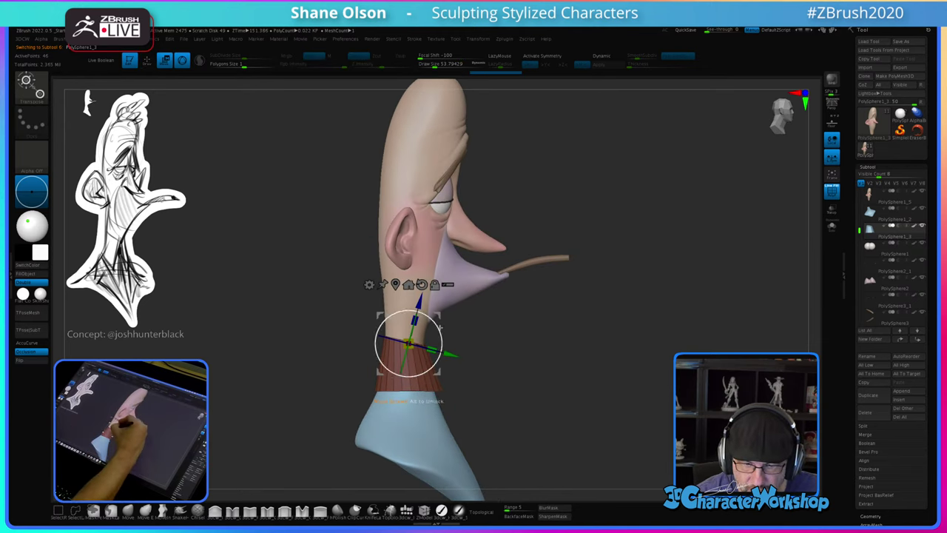
left_click_drag(438, 316, 442, 339)
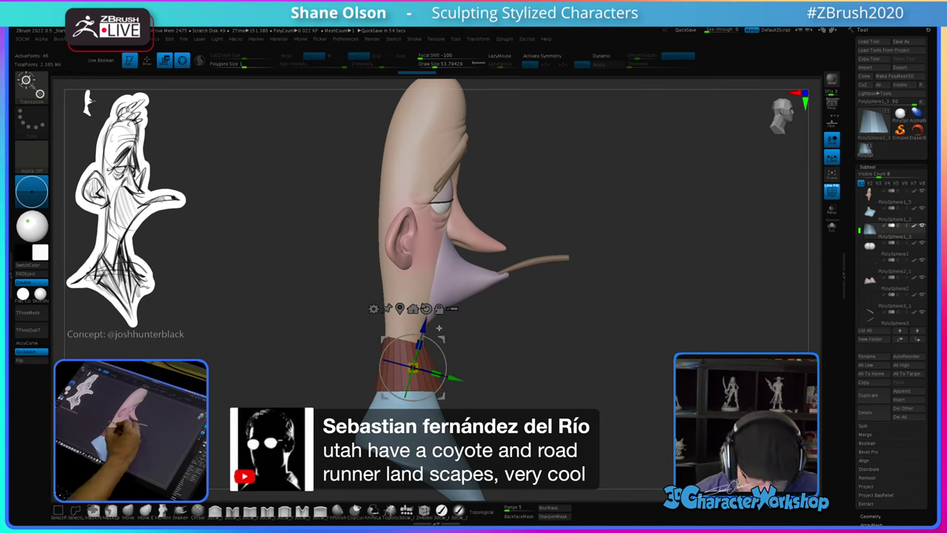
left_click(427, 309, "alt")
left_click_drag(441, 338, 442, 370, "alt")
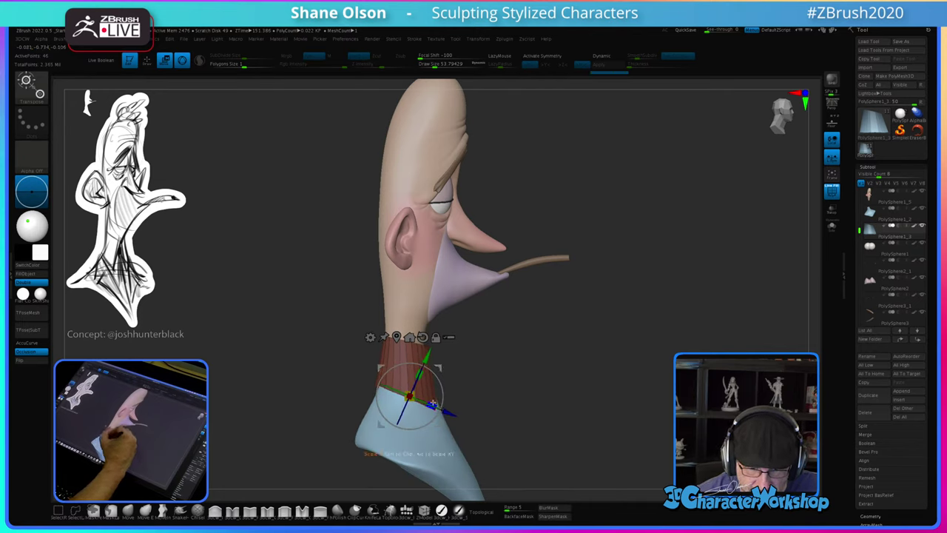
left_click_drag(439, 368, 441, 370)
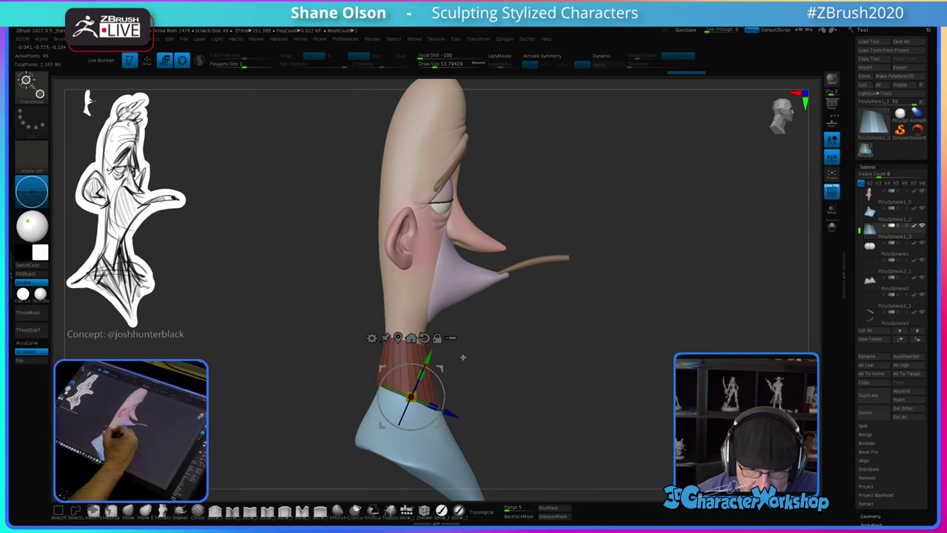
Step: Using the Move brush with X symmetry enabled, pull the collar's upper front corners closer together at the opening
mouse_move(541, 404)
left_mouse_down()
mouse_move(479, 404)
mouse_move(495, 415)
mouse_move(490, 384)
mouse_move(509, 384)
mouse_move(485, 386)
mouse_move(506, 402)
mouse_move(504, 360)
mouse_move(513, 393)
mouse_move(510, 365)
mouse_move(522, 380)
mouse_move(493, 378)
left_mouse_up()
key("q")
left_click(128, 511)
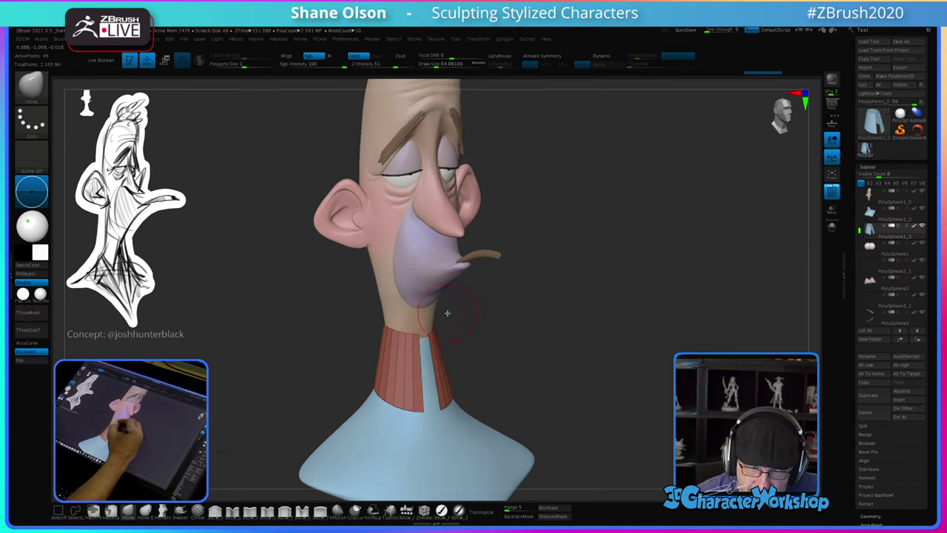
key("x")
mouse_move(452, 324)
left_mouse_down("alt")
mouse_move(449, 348)
mouse_move(470, 356)
mouse_move(466, 375)
left_mouse_up("alt")
key("s")
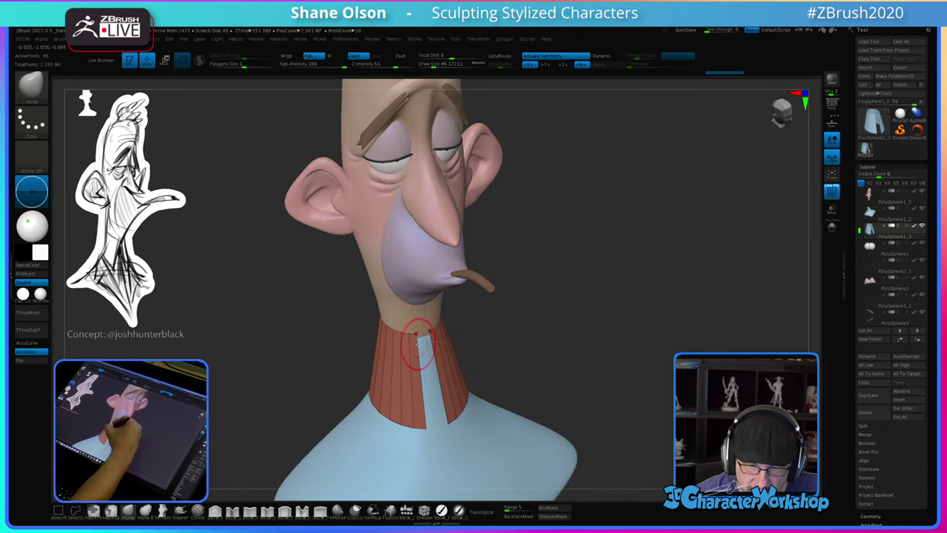
key("bracketleft")
left_click_drag(415, 334, 420, 335)
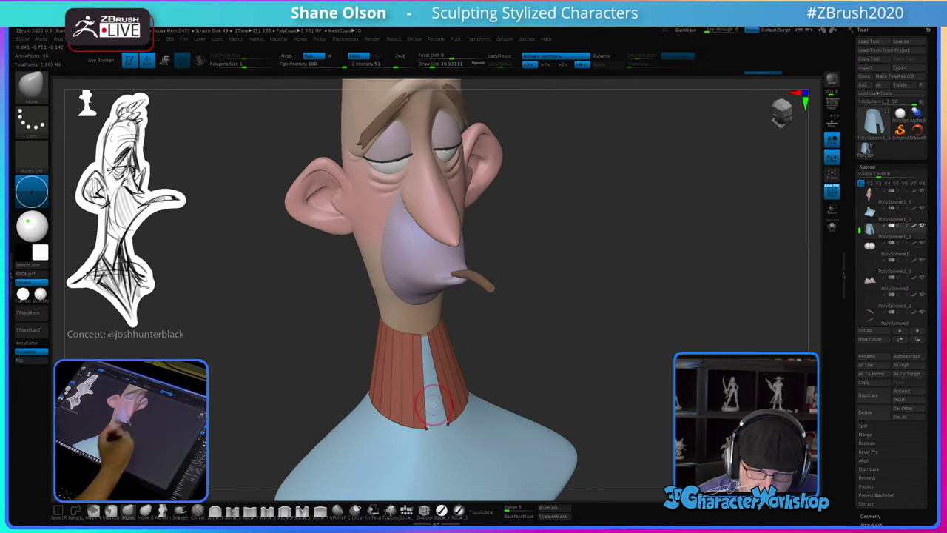
Step: Enlarge the Move brush to about 77 and spread the collar's lower front corners, reshaping its lower edge
key("s")
mouse_move(435, 406)
left_mouse_down()
mouse_move(442, 409)
mouse_move(412, 426)
mouse_move(418, 435)
left_mouse_up()
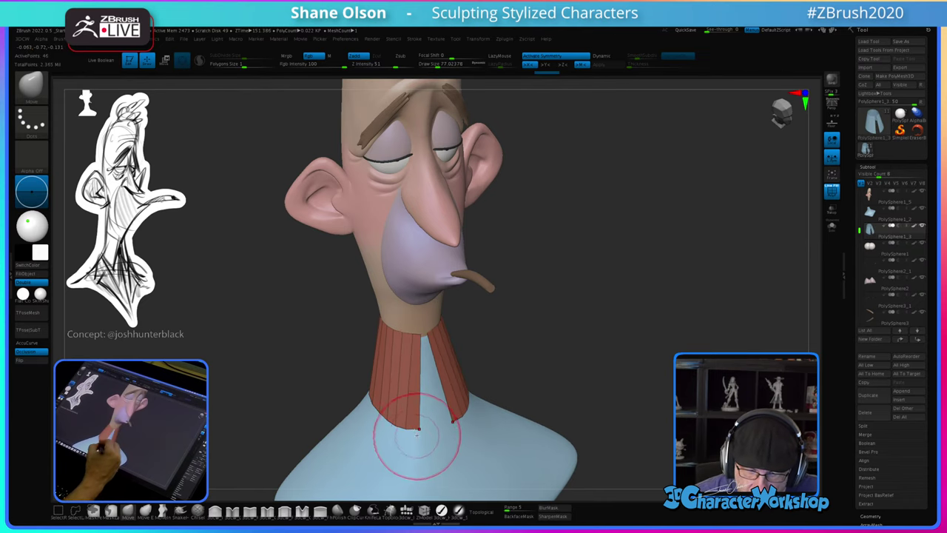
mouse_move(419, 411)
right_mouse_down("ctrl")
mouse_move(438, 385)
mouse_move(423, 421)
right_mouse_up("ctrl")
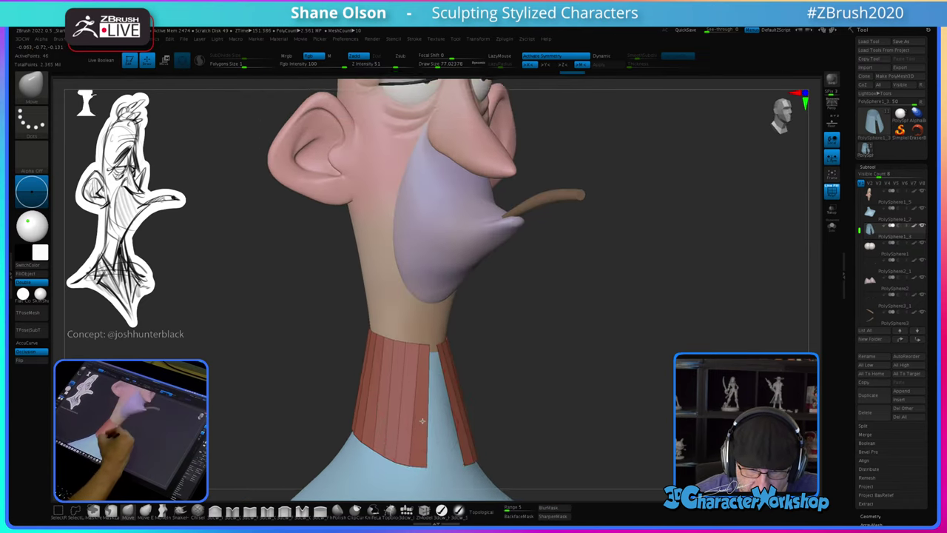
left_click_drag(395, 456, 402, 458)
mouse_move(416, 415)
right_mouse_down()
mouse_move(438, 398)
mouse_move(446, 416)
mouse_move(471, 400)
mouse_move(439, 423)
right_mouse_up()
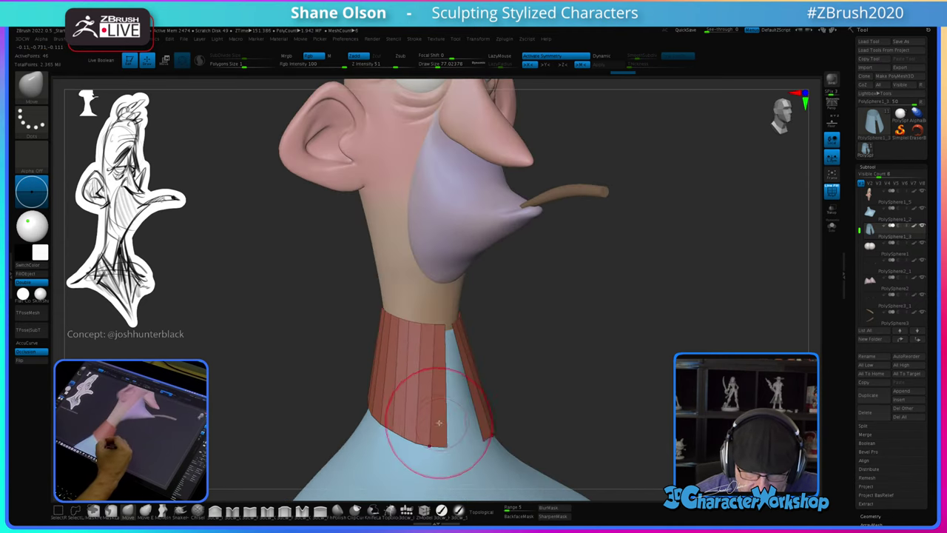
Step: Switch to the ZModeler brush for editing the collar's vertical edge loops
left_click(424, 510)
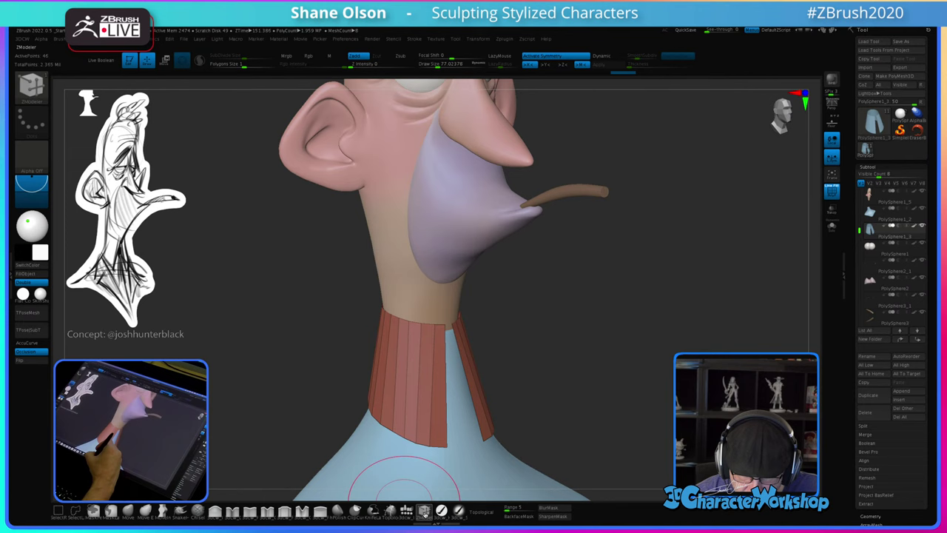
left_click(431, 396)
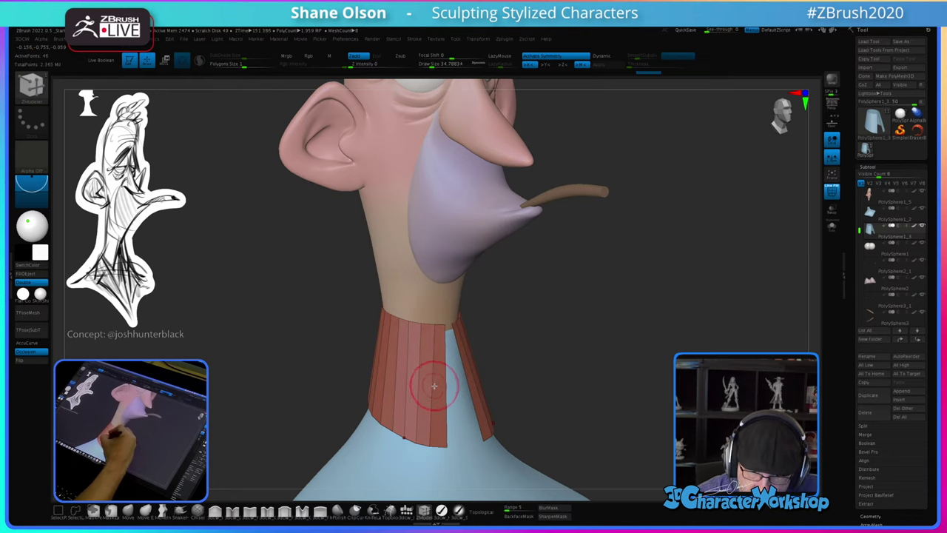
key("ctrl")
right_click_drag(441, 351, 430, 500, "ctrl")
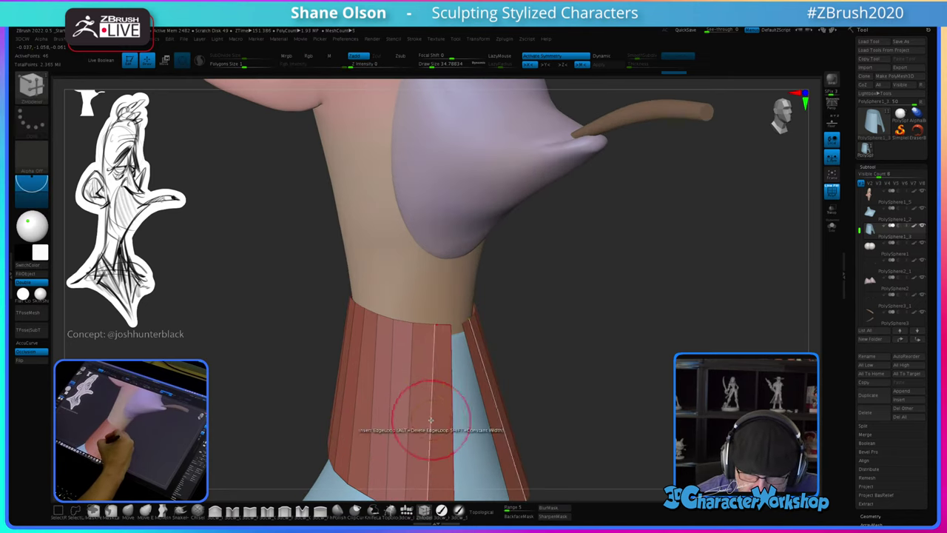
right_click_drag(435, 408, 434, 354, "alt")
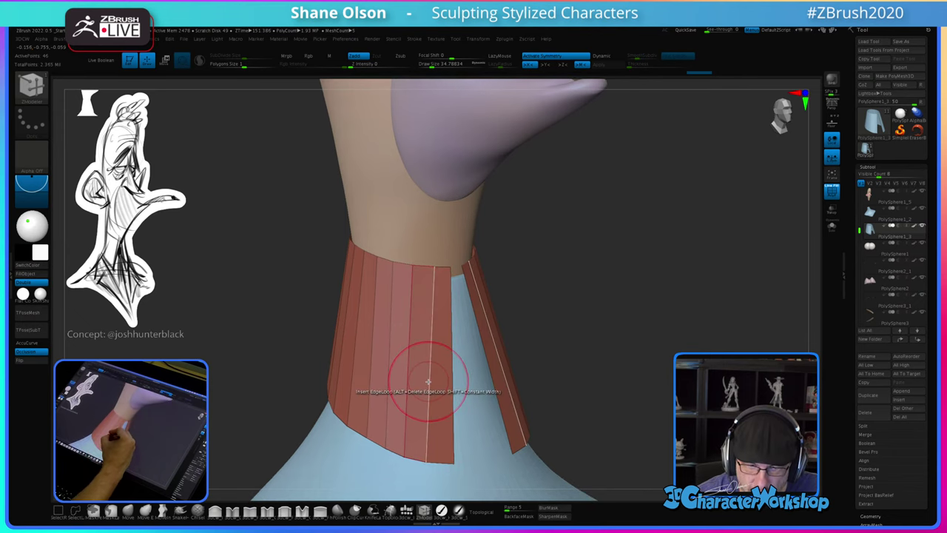
left_click(427, 383)
key("b")
key("z")
key("m")
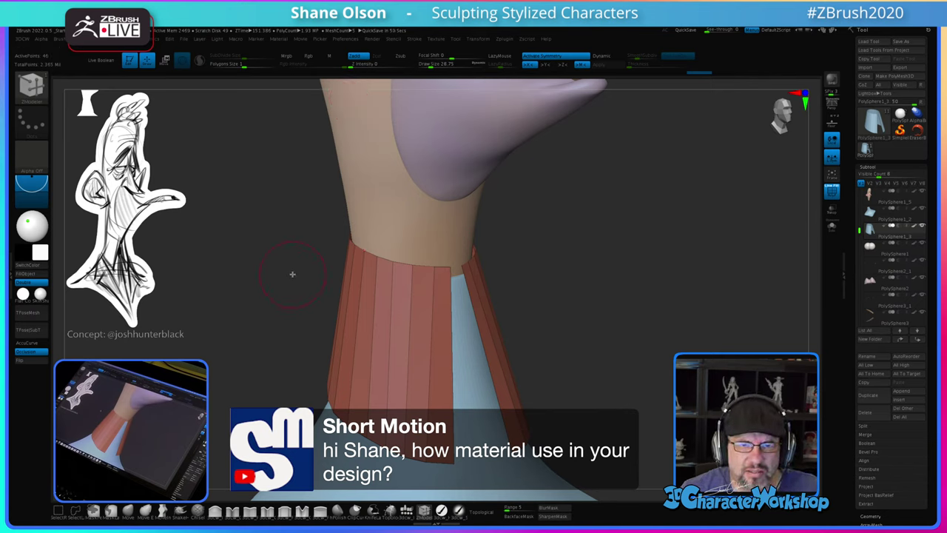
Step: Check the SkinShade4 material and examine the character's overall form from several angles
left_click_drag(603, 303, 589, 235, "alt")
mouse_move(607, 347)
left_mouse_down("alt")
mouse_move(603, 330)
mouse_move(595, 347)
mouse_move(621, 342)
mouse_move(612, 345)
left_mouse_up("alt")
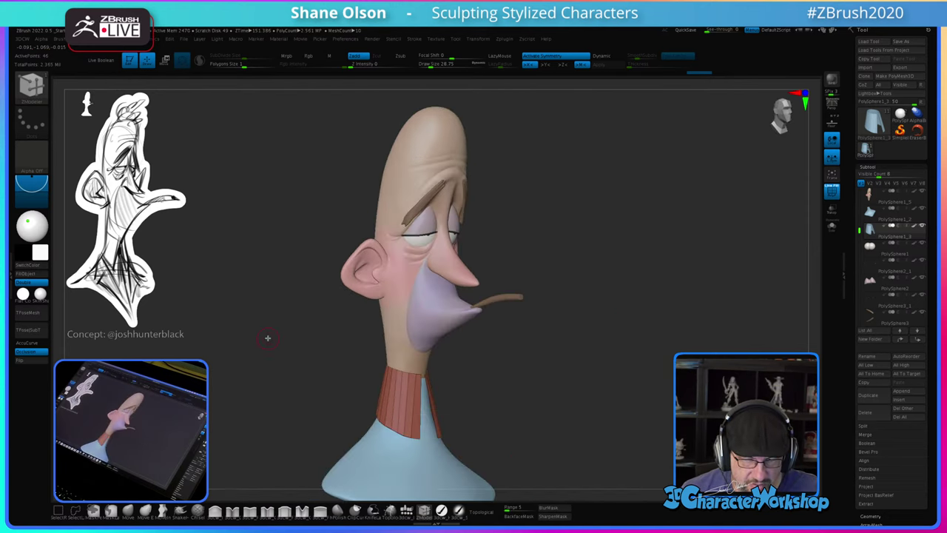
mouse_move(266, 336)
left_mouse_down()
mouse_move(252, 302)
mouse_move(264, 327)
left_mouse_up()
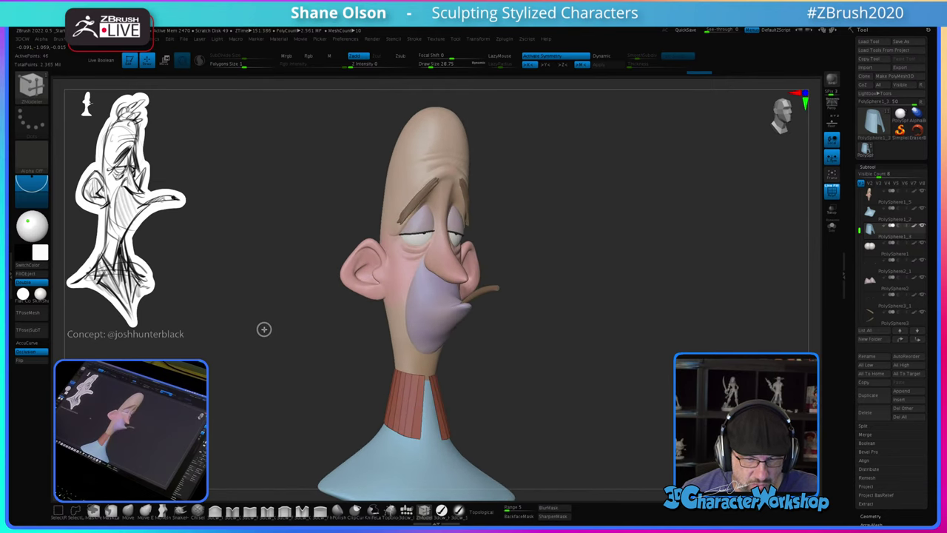
mouse_move(41, 295)
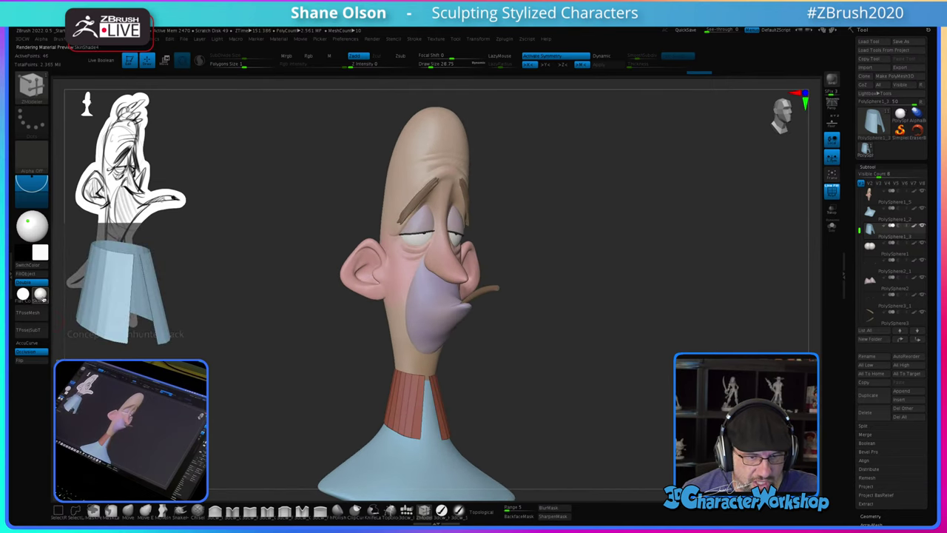
left_click(41, 295)
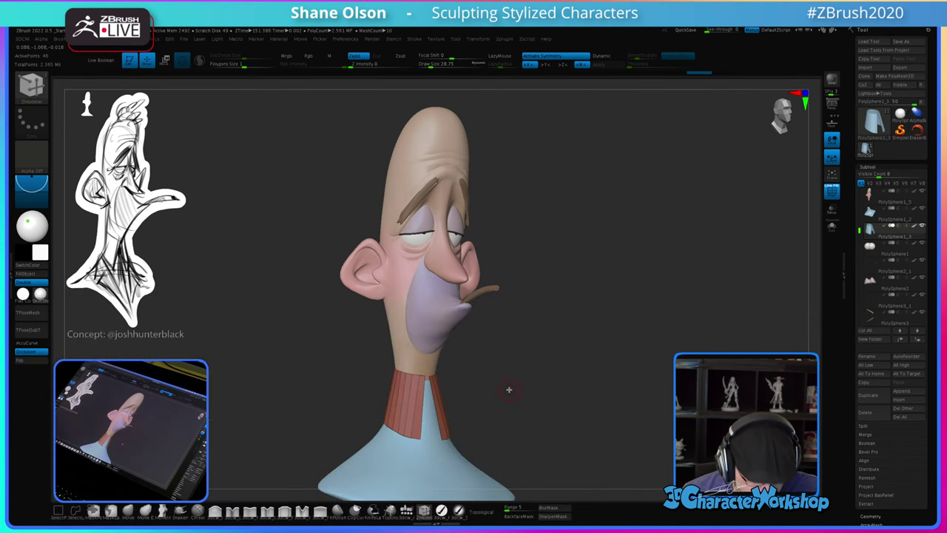
left_click_drag(509, 390, 493, 361)
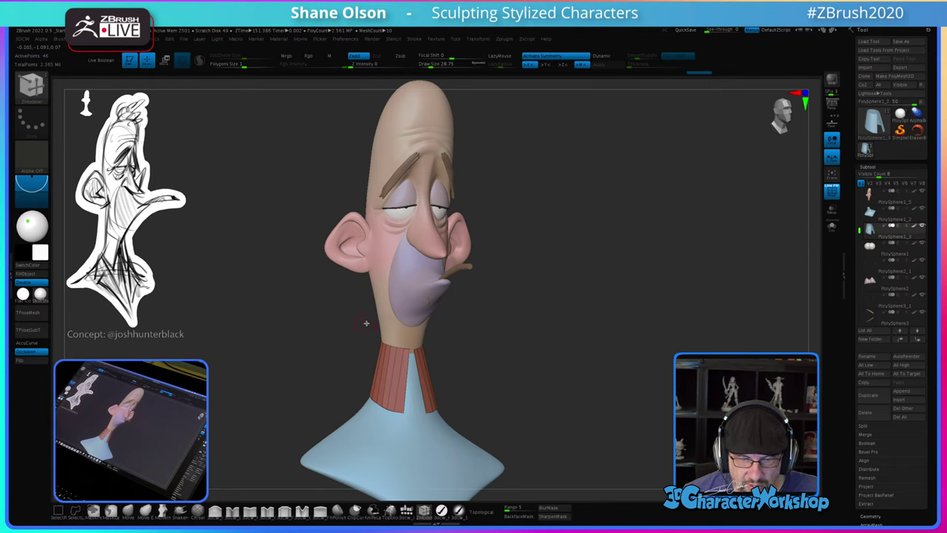
mouse_move(523, 322)
left_mouse_down()
mouse_move(484, 319)
mouse_move(527, 319)
mouse_move(518, 319)
left_mouse_up()
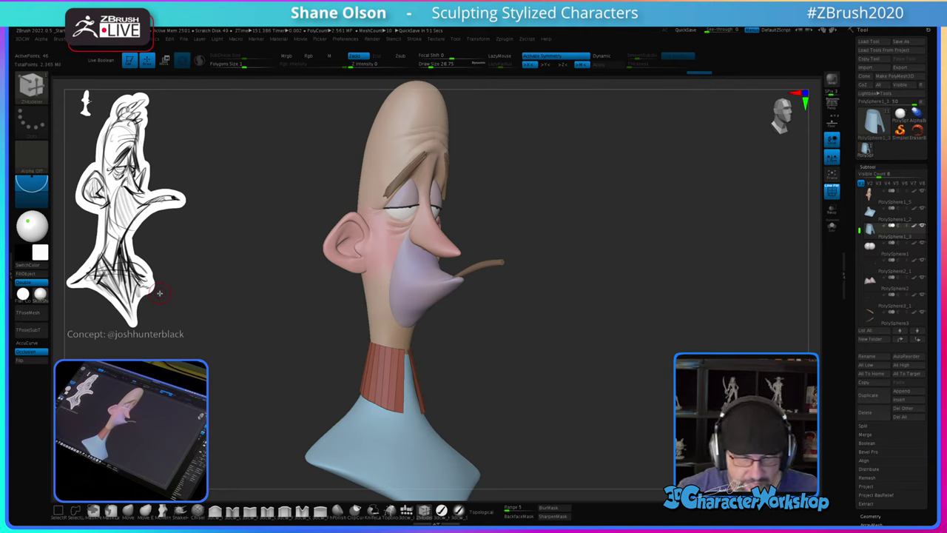
mouse_move(586, 302)
left_mouse_down()
mouse_move(577, 306)
mouse_move(590, 303)
mouse_move(587, 310)
left_mouse_up()
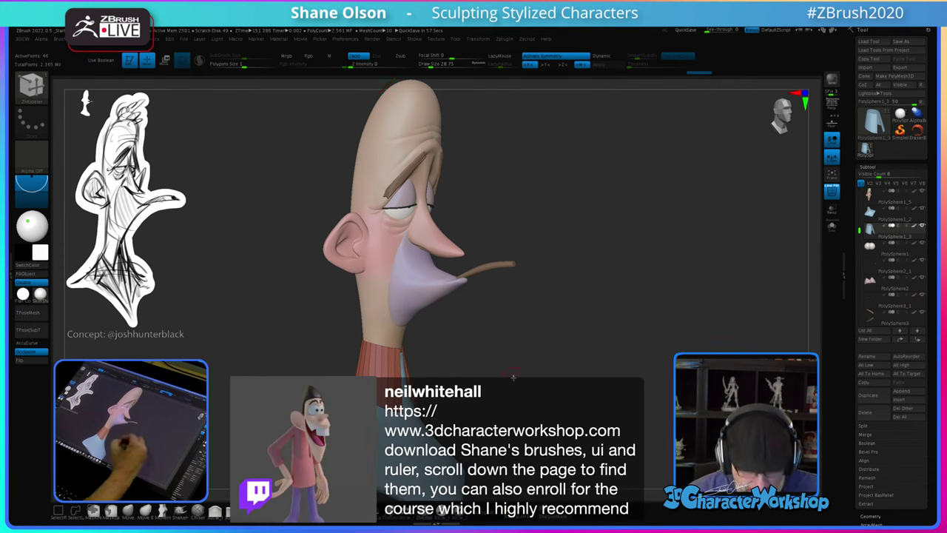
Step: Reduce the ZModeler draw size to about 17 and delete alternate vertical edge loops around the collar
mouse_move(512, 376)
left_mouse_down()
mouse_move(531, 376)
mouse_move(521, 376)
mouse_move(511, 411)
mouse_move(510, 355)
mouse_move(514, 371)
left_mouse_up()
key("s")
left_click_drag(453, 294, 425, 297)
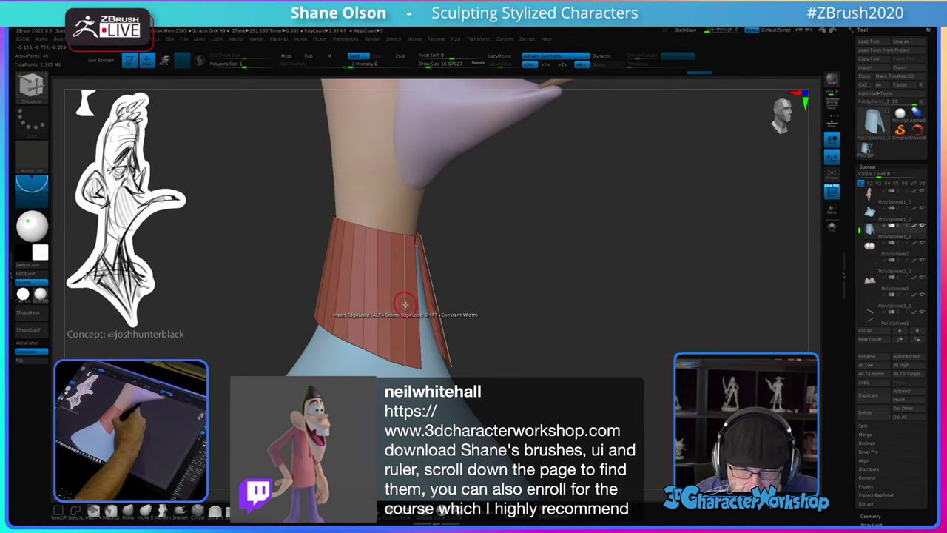
left_click(405, 303, "alt")
left_click(378, 282, "alt")
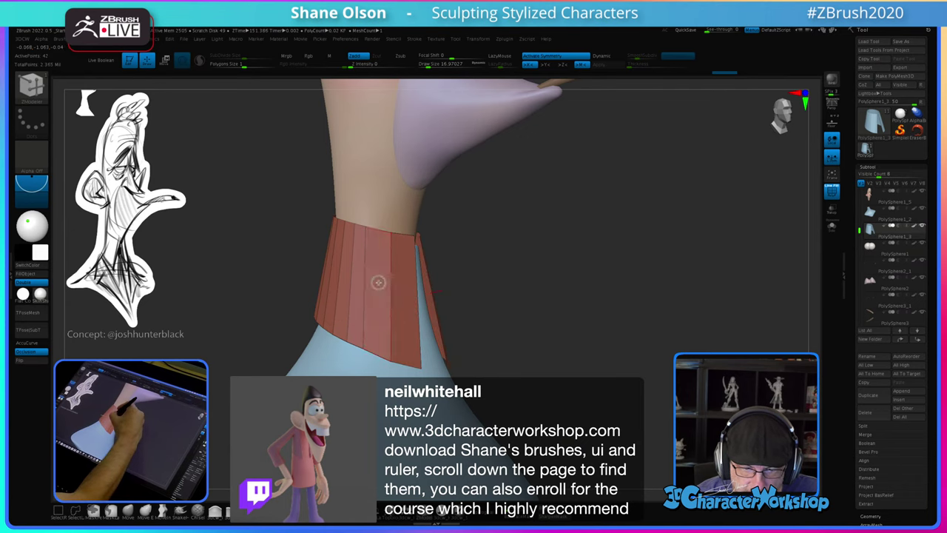
left_click(353, 267, "alt")
left_click_drag(490, 285, 541, 291)
left_click(333, 274, "alt")
left_click_drag(429, 272, 486, 279)
left_click(298, 265, "alt")
left_click_drag(408, 281, 345, 296)
left_click(311, 303, "alt")
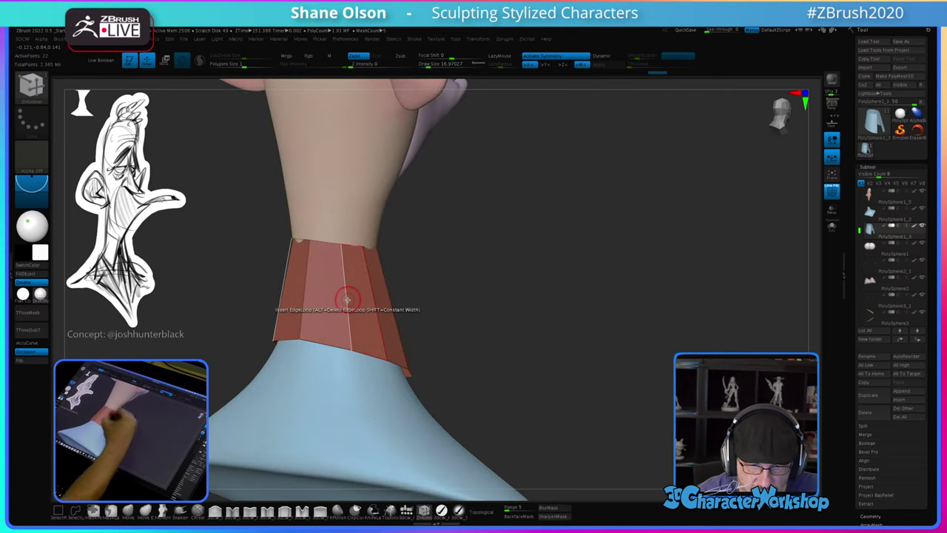
Step: Set the ZModeler edge action to Slide for a single edge loop and shift the remaining vertical loops into more even spacing
key("space")
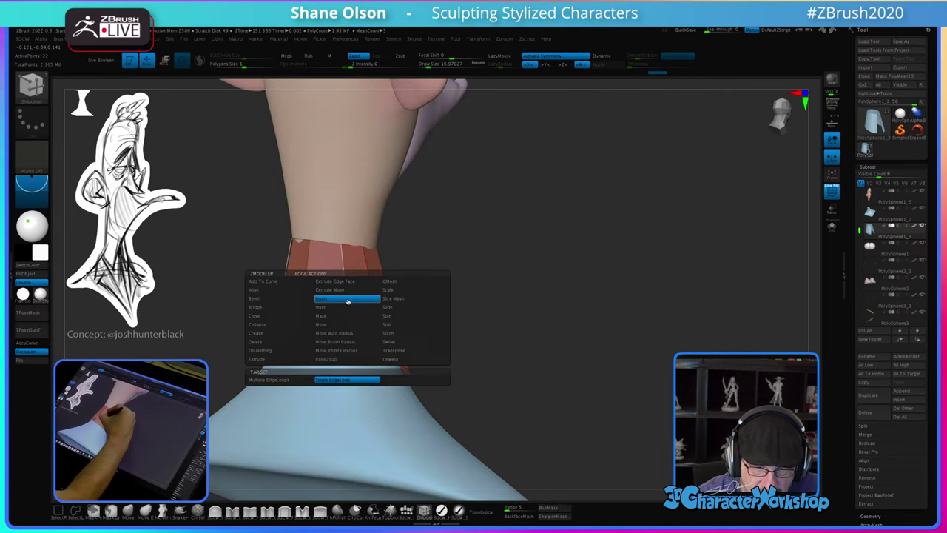
left_click(387, 306)
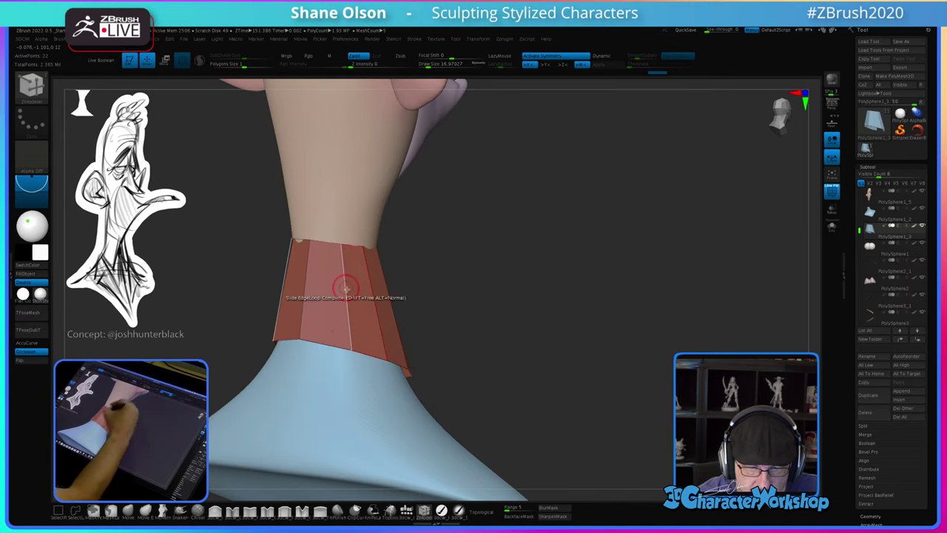
left_click_drag(346, 292, 367, 298)
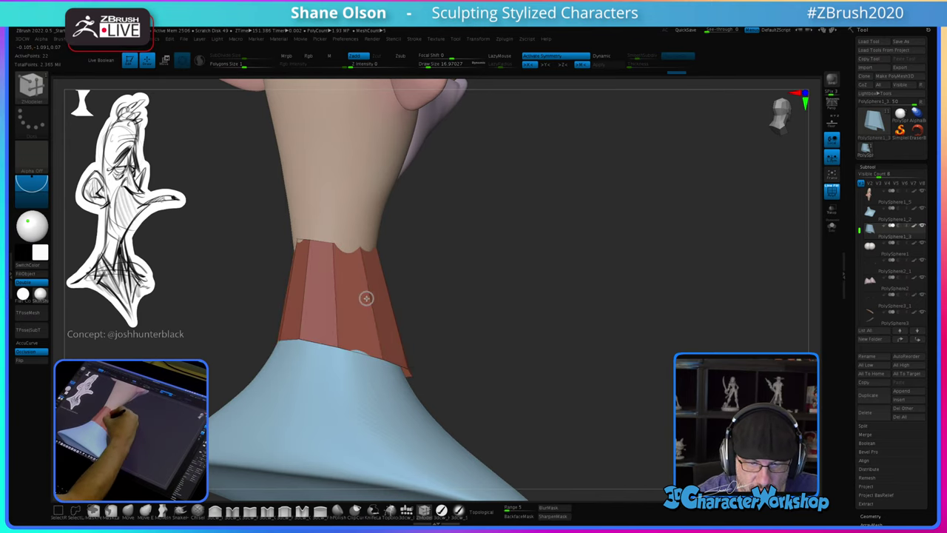
left_click_drag(462, 300, 405, 300)
right_click_drag(424, 308, 344, 289)
left_click_drag(345, 289, 364, 306)
left_click_drag(453, 297, 392, 316)
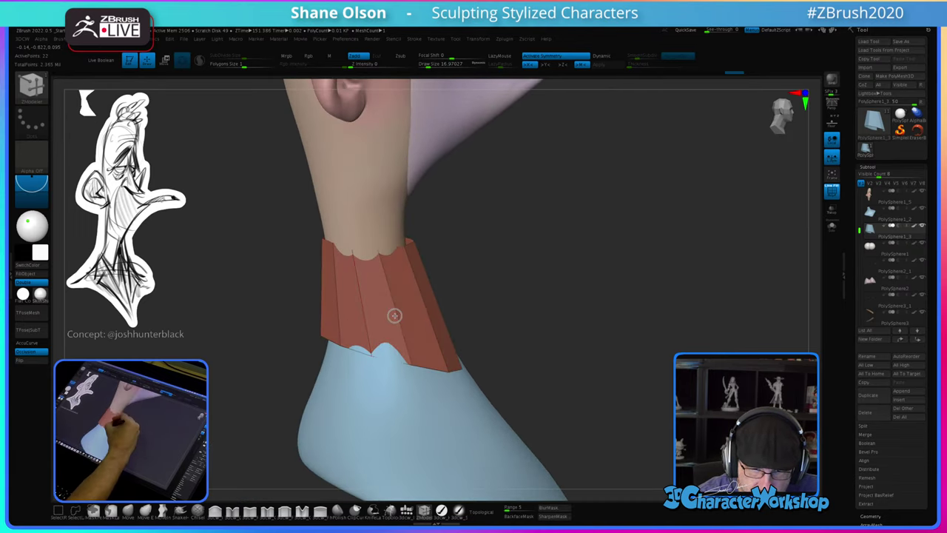
Step: Turn on Dynamic Subdiv for the collar, accepting automatic activation with Always YES until the next restart
right_click_drag(478, 279, 417, 327)
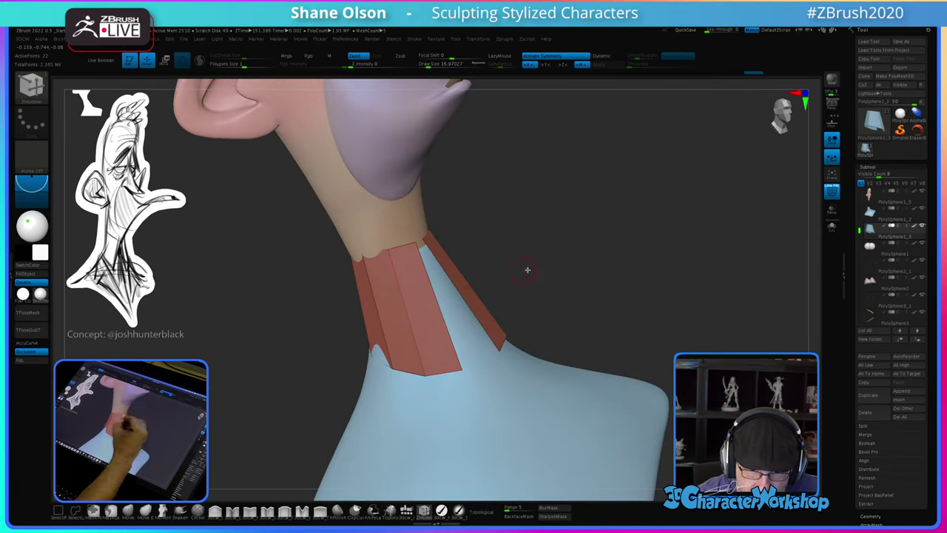
right_click_drag(528, 270, 551, 268)
key("d")
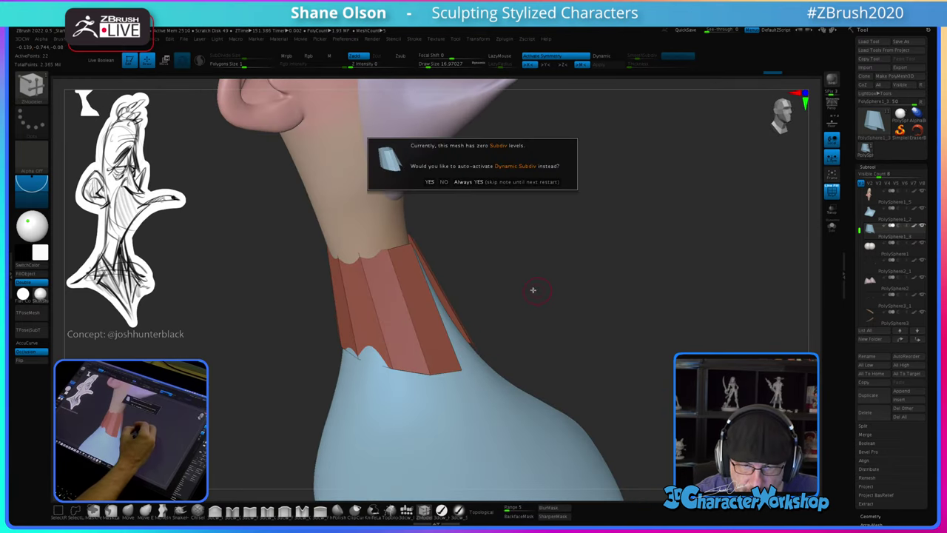
left_click(478, 184)
right_click_drag(536, 294, 522, 319, "alt")
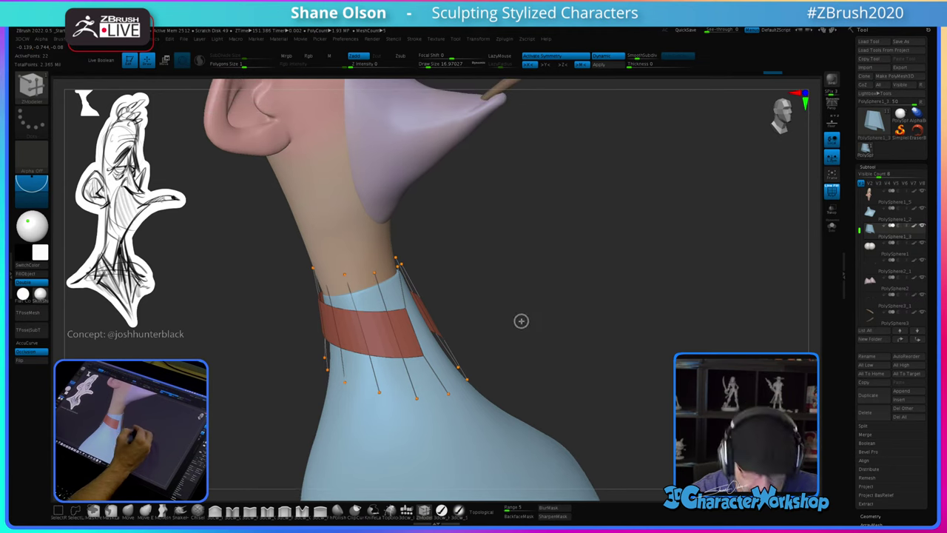
Step: Set the collar's dynamic thickness to 0.0151, toggle Post SubDiv and hide the polyframe display
left_click(647, 64)
left_click(670, 57)
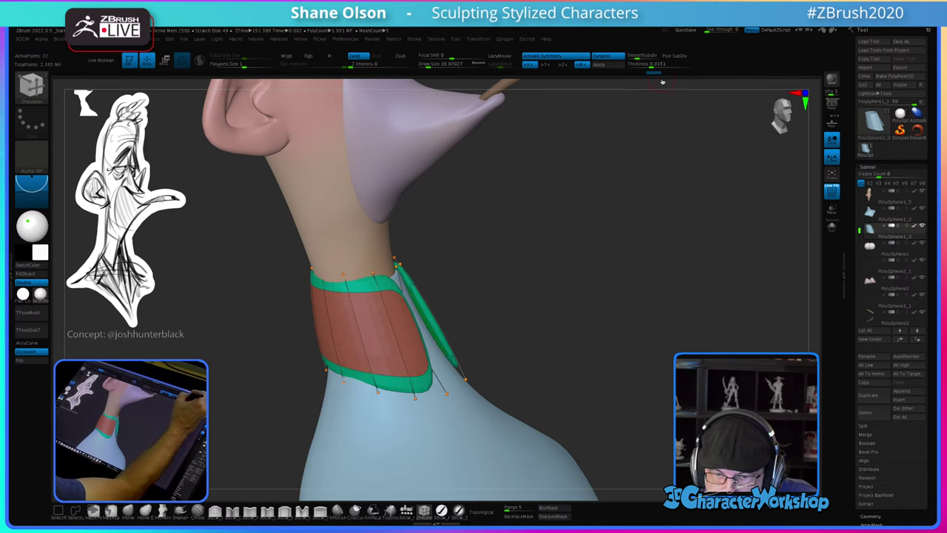
left_click_drag(571, 282, 614, 294)
key("shift+f")
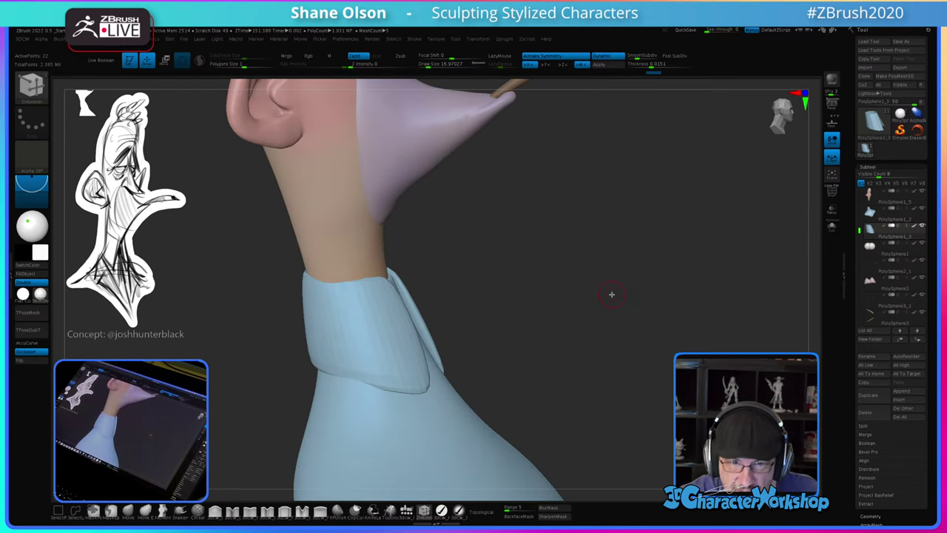
Step: Insert horizontal edge loops near the collar's upper and lower edges with ZModeler and reactivate its dynamic subdivision preview
left_click_drag(555, 275, 534, 258)
key("shift+f")
key("shift+d")
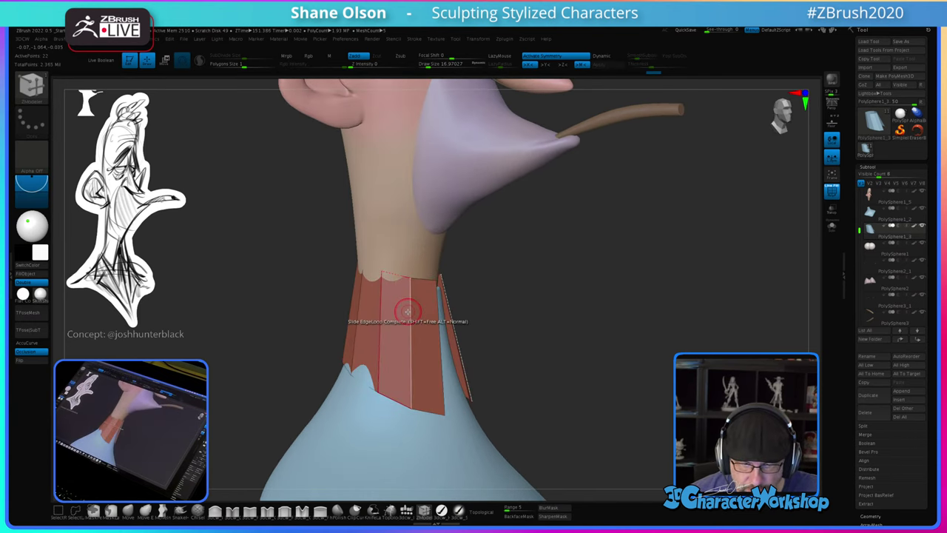
key("space")
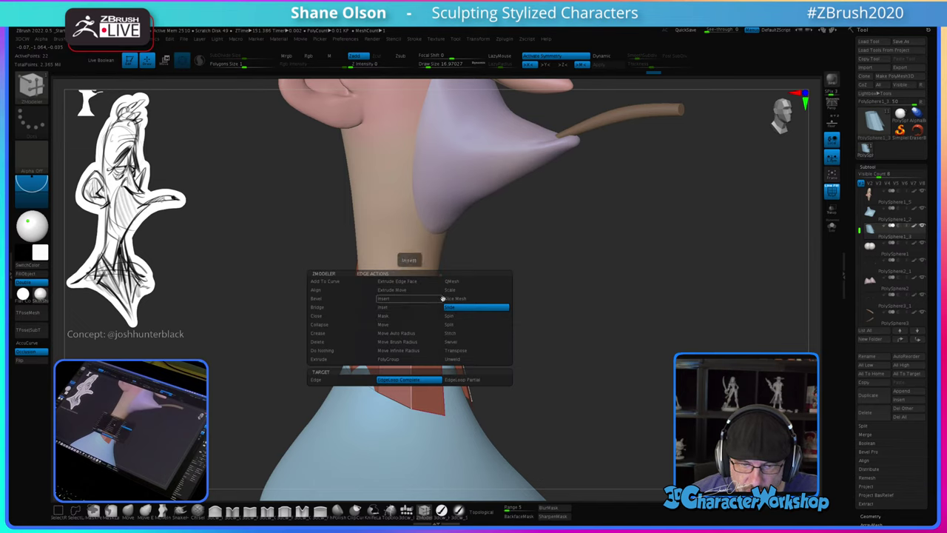
left_click(383, 300)
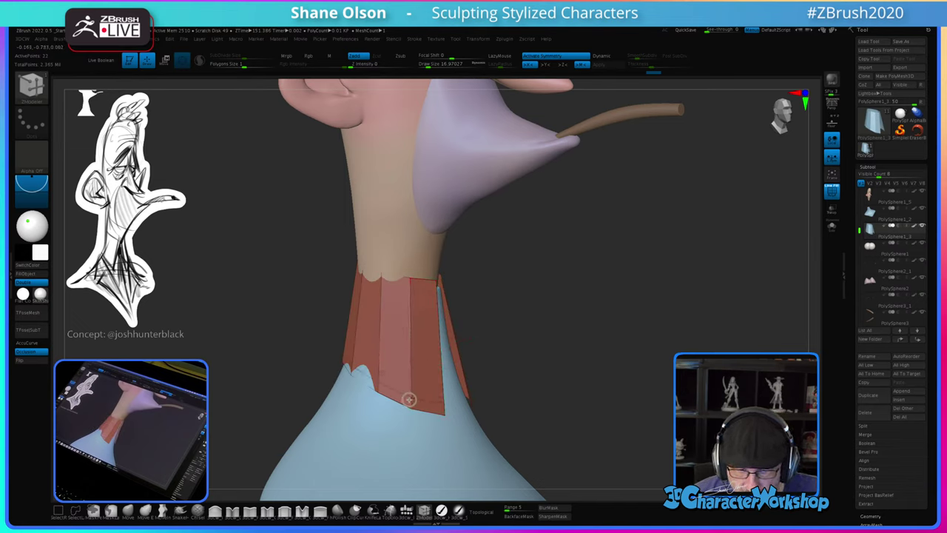
left_click(411, 296)
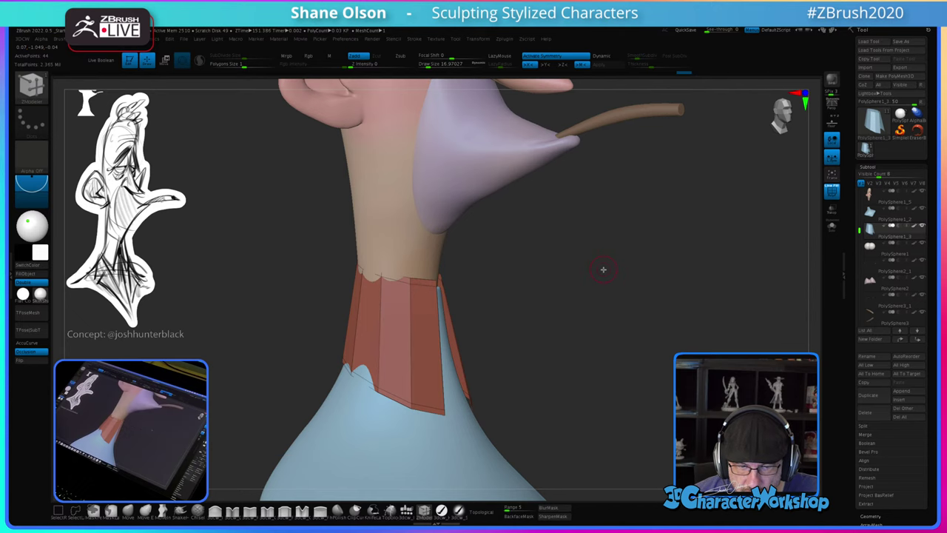
key("d")
left_click_drag(602, 268, 609, 292)
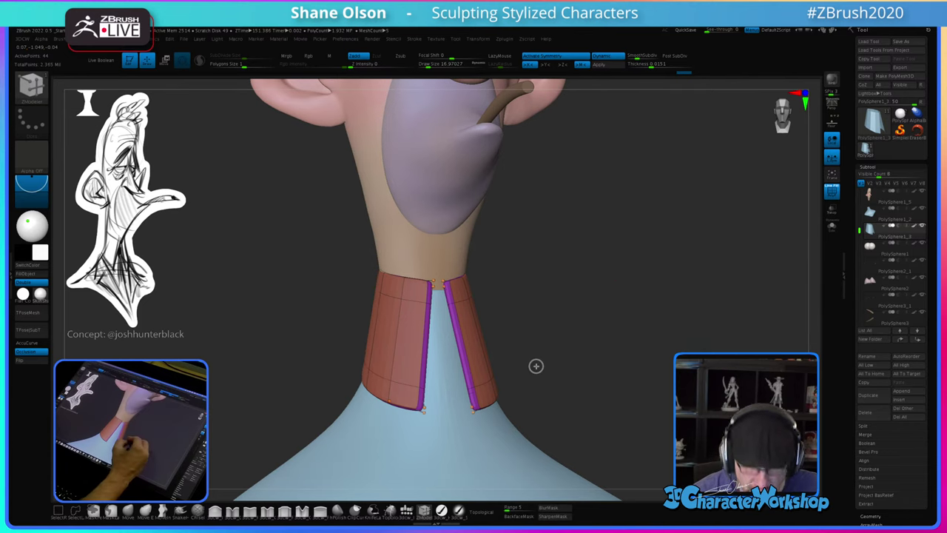
mouse_move(535, 364)
left_mouse_down()
mouse_move(562, 366)
mouse_move(548, 373)
mouse_move(540, 363)
left_mouse_up()
Step: Switch to the Move brush, set its draw size to about 104 and flare the collar's lower edge outward
left_click(128, 512)
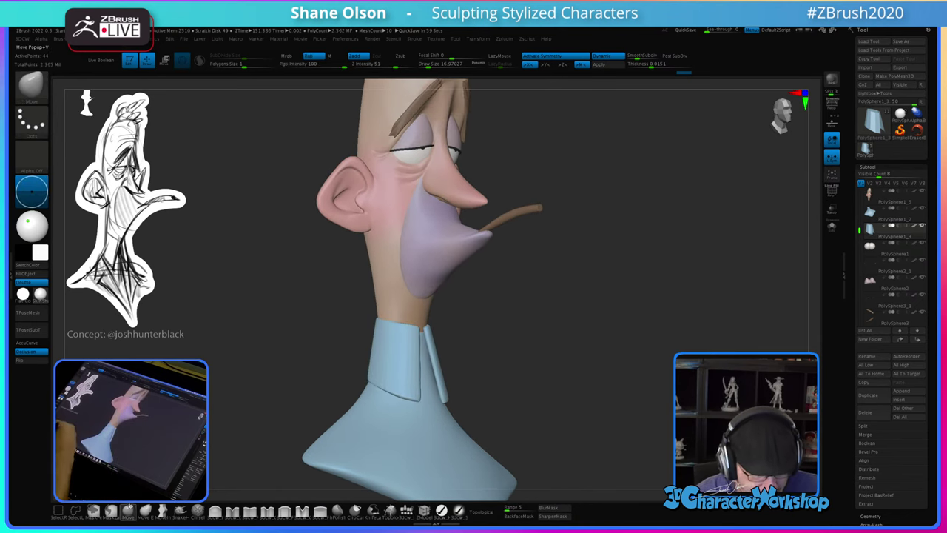
key("s")
left_click_drag(264, 400, 272, 399)
left_click_drag(464, 342, 439, 374)
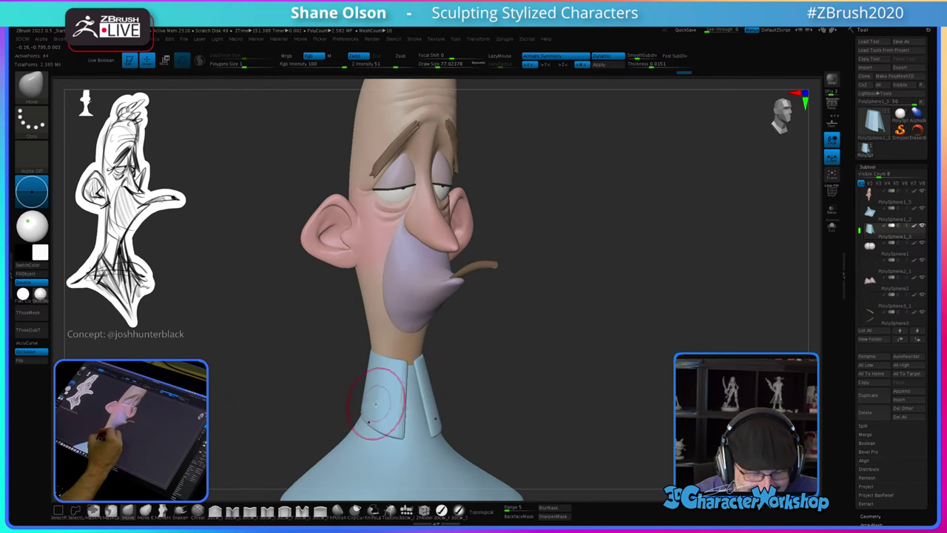
key("s")
left_click_drag(376, 404, 387, 400)
left_click_drag(461, 375, 484, 374)
left_click_drag(382, 433, 377, 437)
left_click_drag(474, 374, 452, 373)
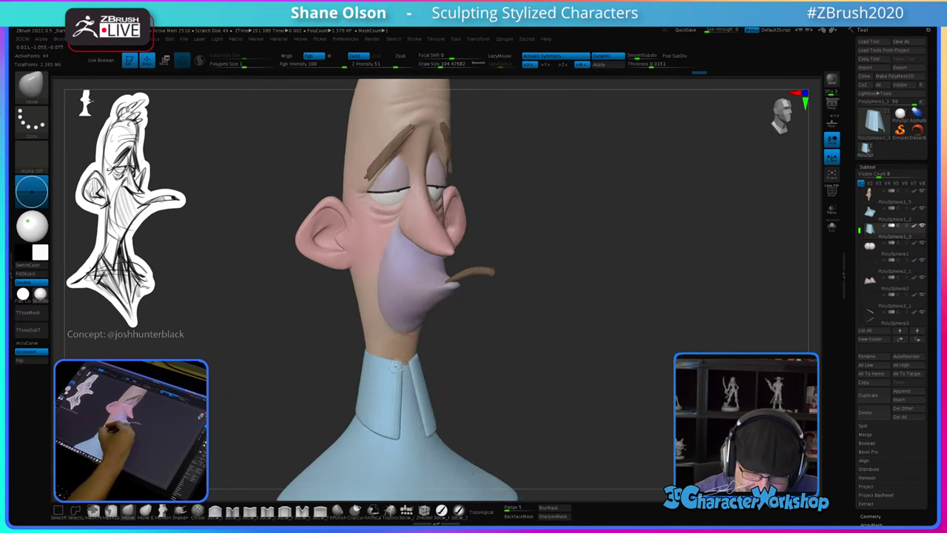
Step: Reshape the collar's upper front edge and front tips with the Move brush so they sit closer to the neck and shirt
left_click_drag(396, 365, 375, 355)
mouse_move(480, 354)
left_mouse_down()
mouse_move(467, 366)
mouse_move(430, 328)
mouse_move(432, 361)
mouse_move(447, 380)
mouse_move(482, 392)
mouse_move(493, 382)
mouse_move(390, 428)
mouse_move(444, 427)
mouse_move(434, 432)
left_mouse_up()
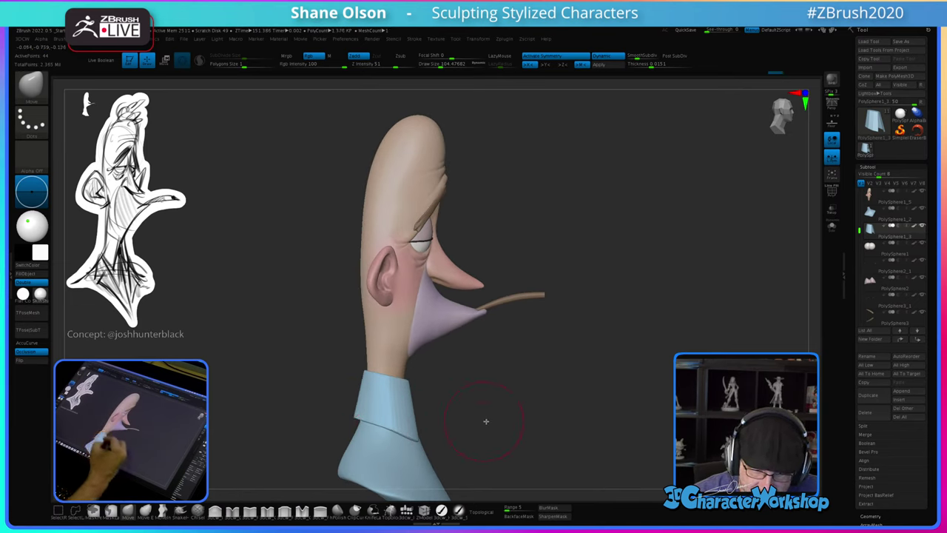
mouse_move(486, 422)
left_mouse_down()
mouse_move(463, 424)
mouse_move(484, 422)
left_mouse_up()
left_click_drag(437, 442, 428, 442)
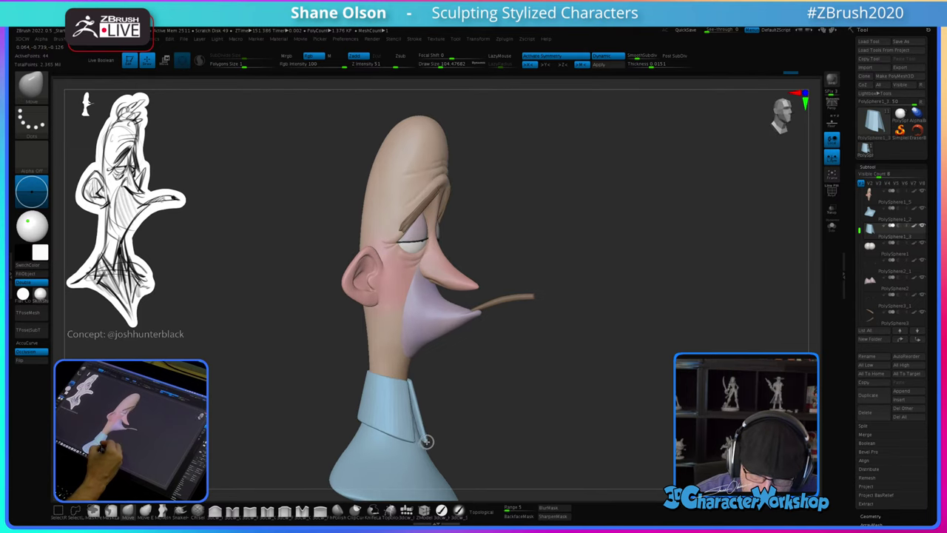
left_click_drag(521, 408, 466, 417)
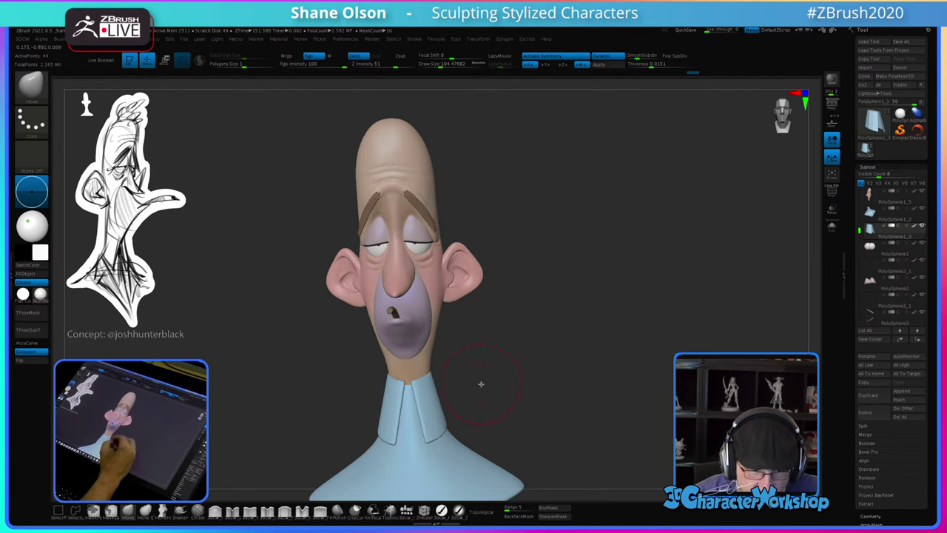
left_click_drag(482, 385, 444, 435)
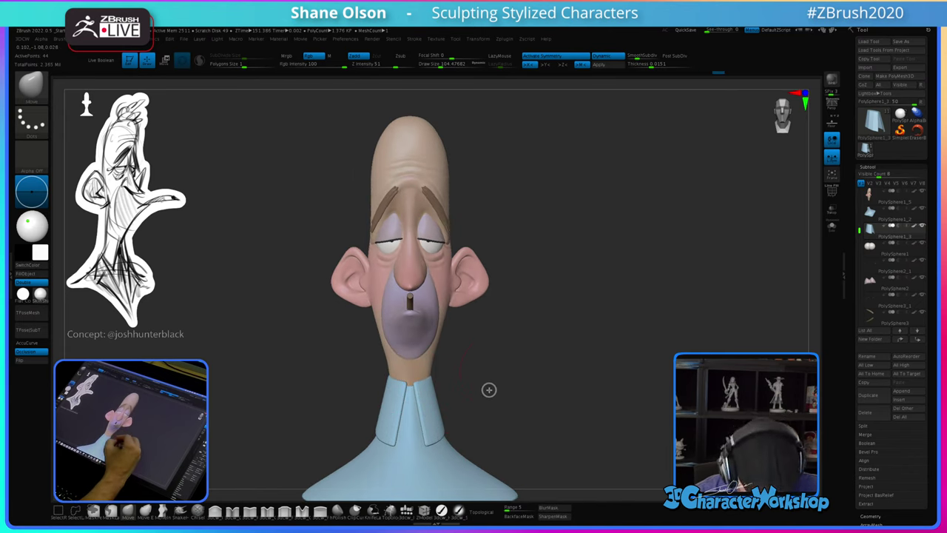
mouse_move(489, 389)
left_mouse_down()
mouse_move(487, 370)
mouse_move(480, 395)
mouse_move(452, 389)
left_mouse_up()
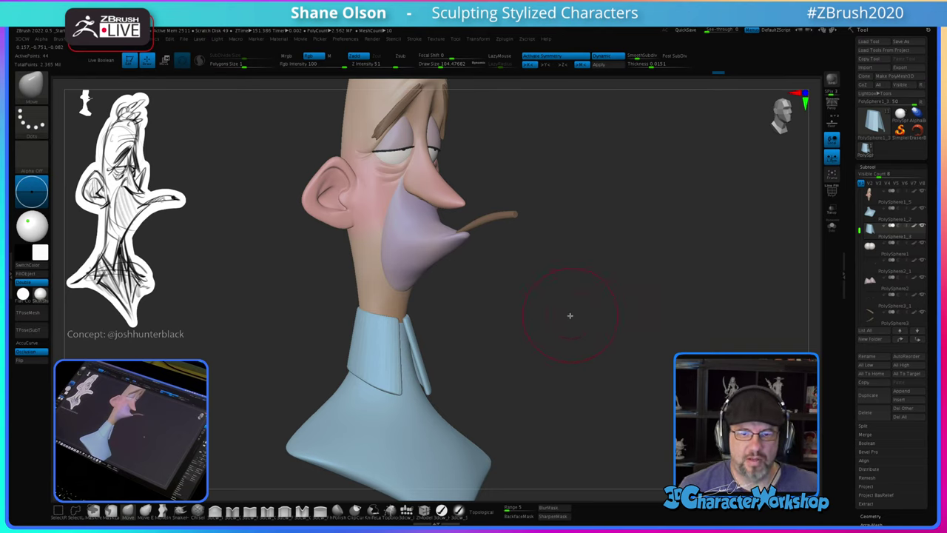
Step: Choose the primitives insert-mesh brush, select the shirt subtool with polyframe shown, and try placing the second QuadSphere at the collar opening
left_click_drag(570, 316, 578, 307)
mouse_move(507, 361)
left_mouse_down()
mouse_move(482, 357)
mouse_move(496, 360)
mouse_move(488, 359)
mouse_move(502, 342)
left_mouse_up()
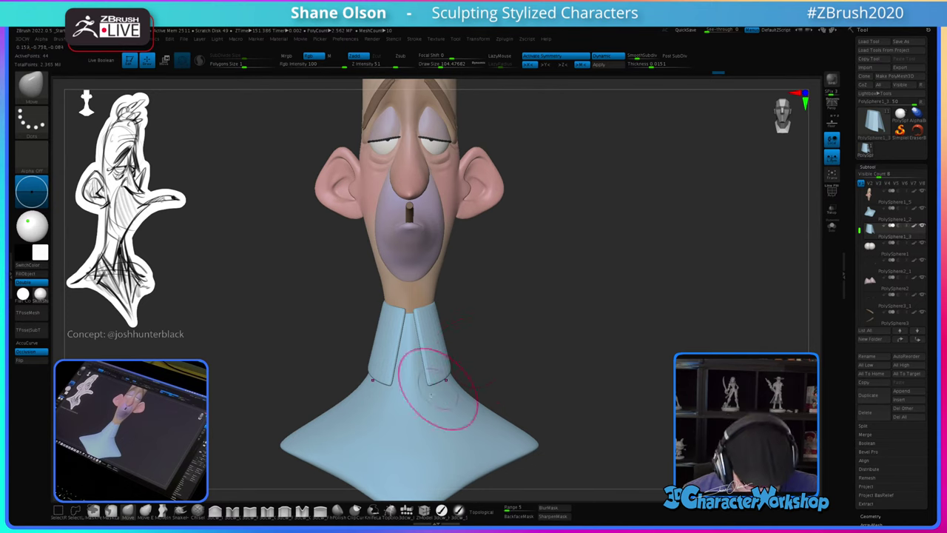
left_click(406, 511)
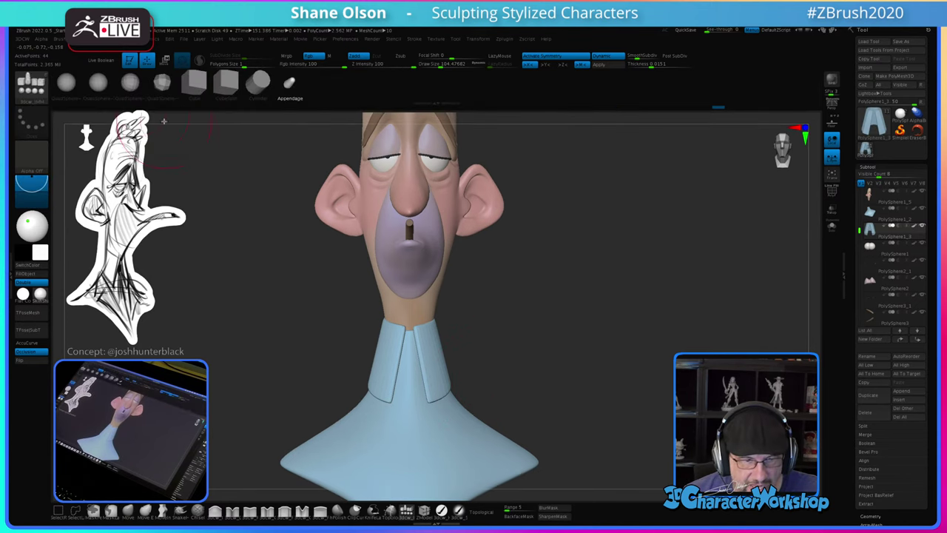
left_click(98, 82)
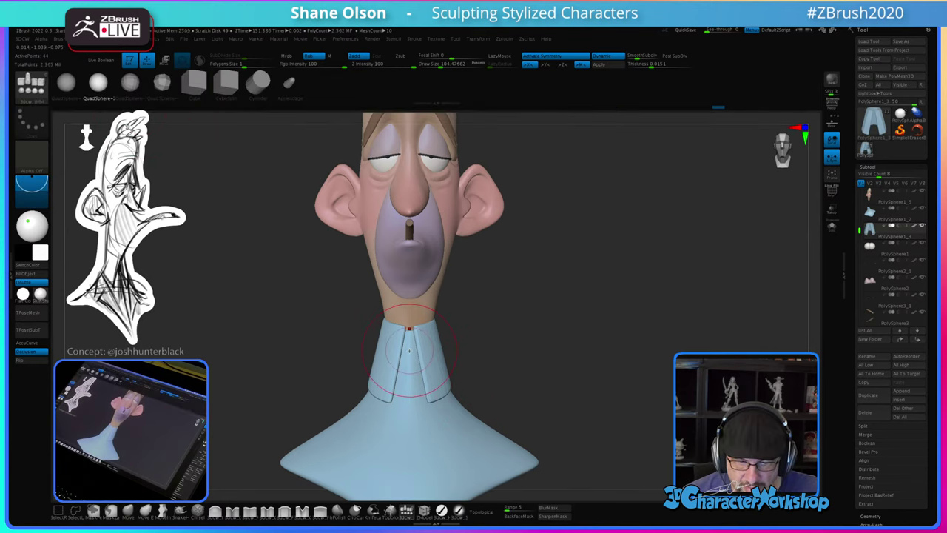
key("shift+f")
left_click(428, 418, "alt")
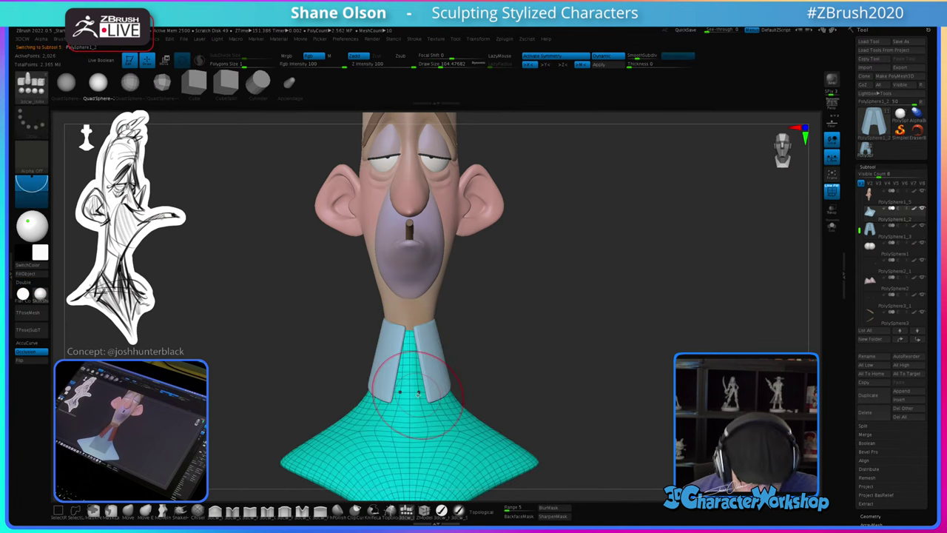
mouse_move(452, 417)
left_mouse_down()
mouse_move(519, 375)
mouse_move(529, 379)
mouse_move(444, 344)
mouse_move(422, 356)
left_mouse_up()
key("ctrl+z")
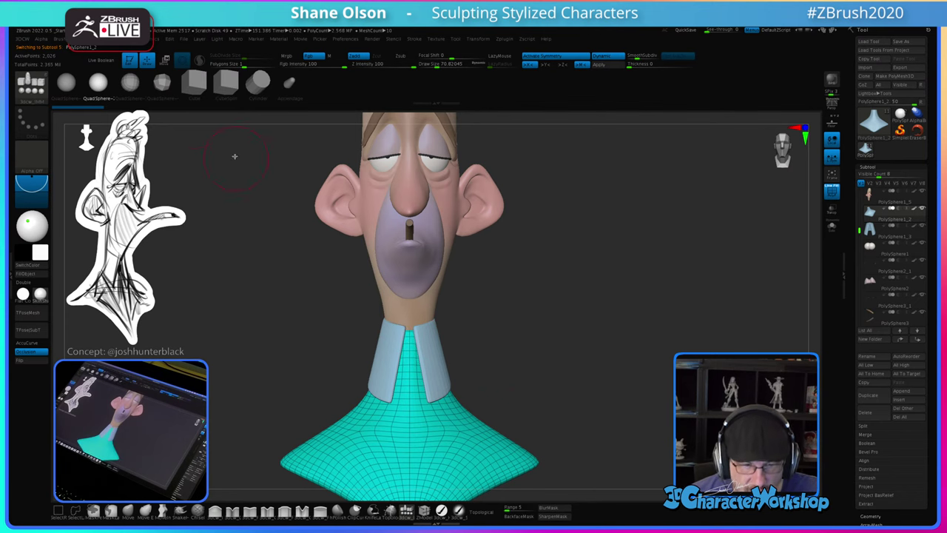
Step: Switch to the third QuadSphere variant and insert a small sphere at the center of the collar opening
left_click(130, 82)
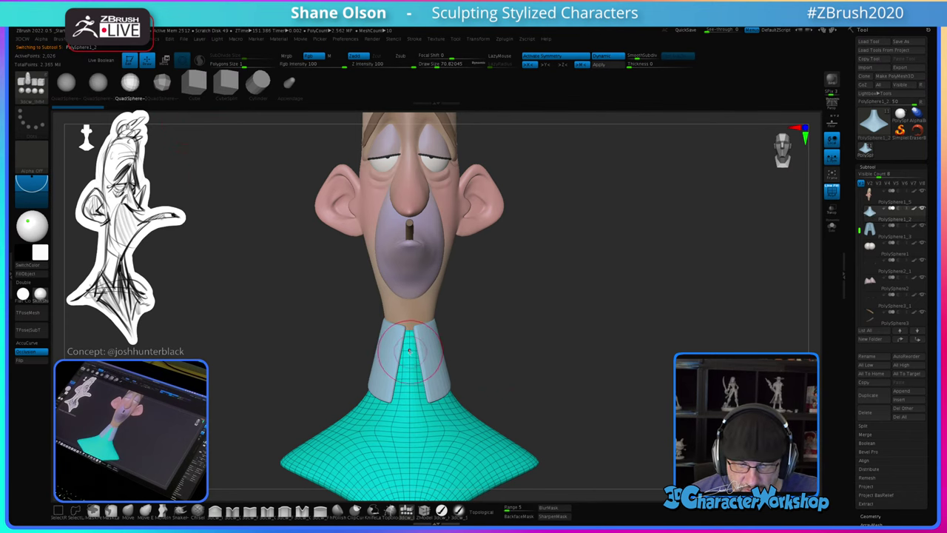
left_click_drag(409, 351, 410, 375)
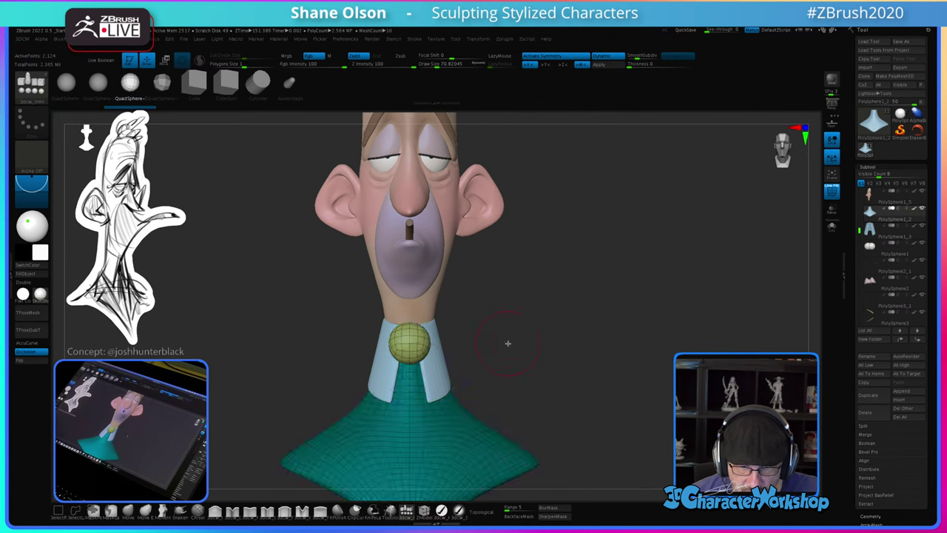
left_click_drag(508, 343, 526, 345)
key("ctrl+z")
key("w")
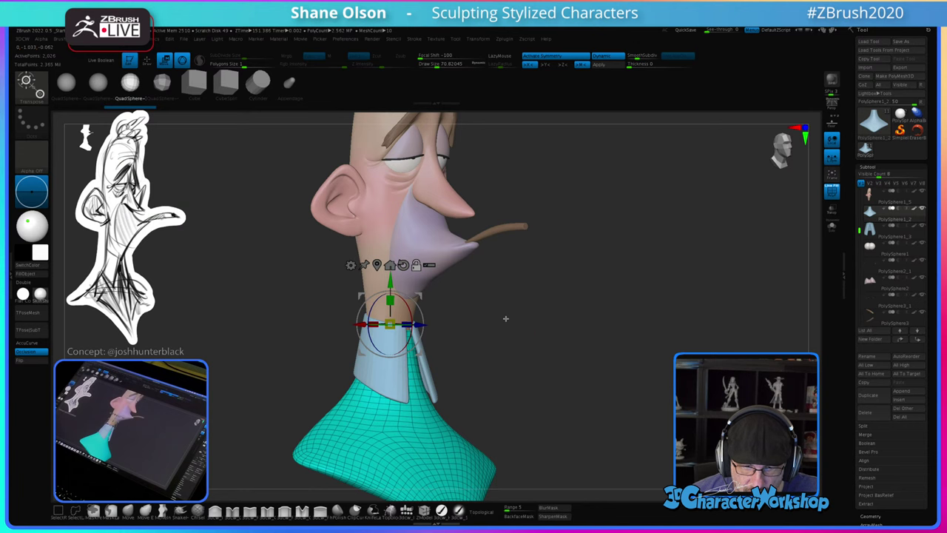
key("q")
left_click_drag(458, 363, 544, 363, "shift")
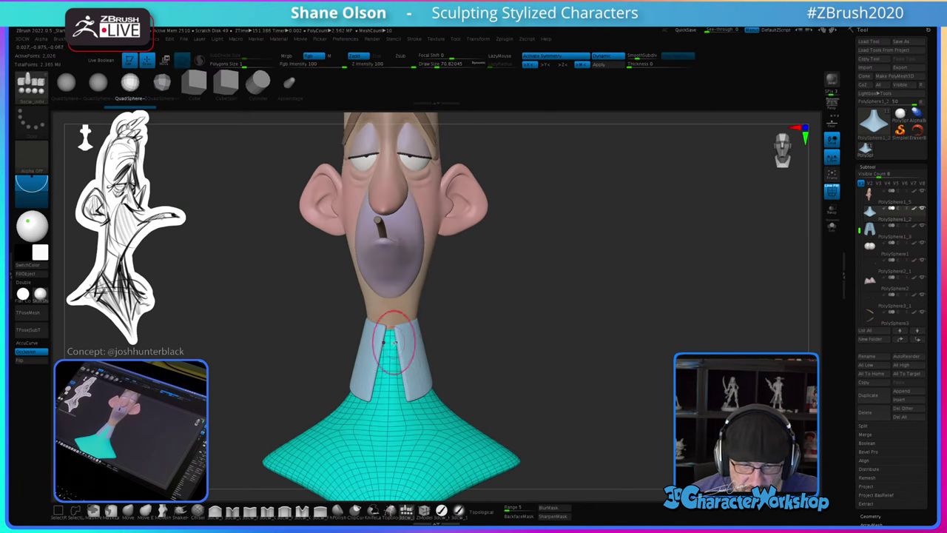
left_click_drag(390, 343, 391, 360)
Step: Move the sphere back toward the neck, split it from the shirt using Split Unmasked Points, and select it as its own subtool
left_click_drag(466, 359, 545, 351, "shift")
key("w")
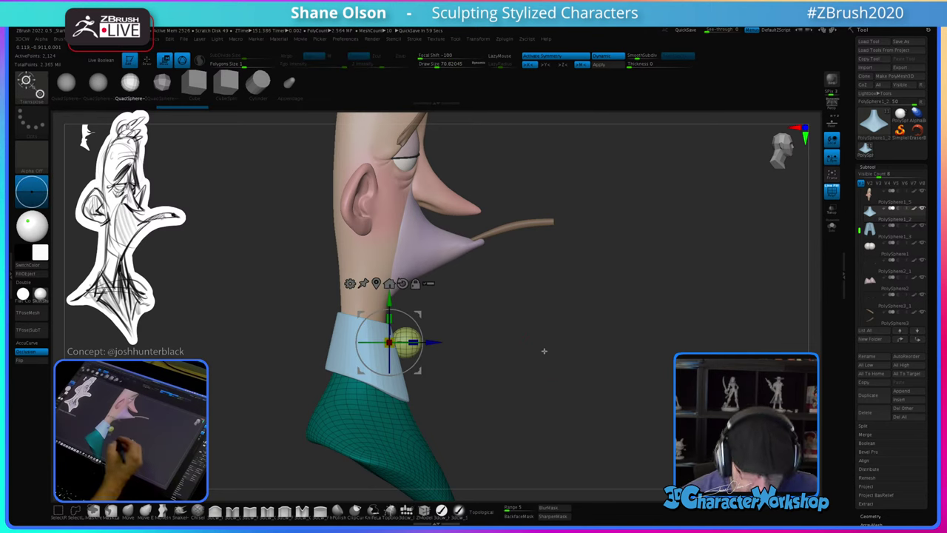
left_click_drag(434, 342, 427, 344)
key("space")
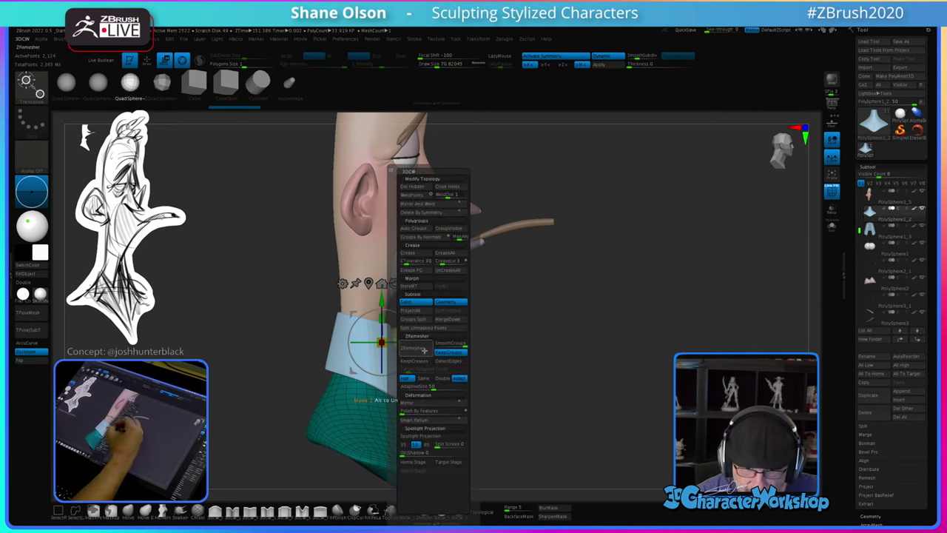
left_click(429, 328)
left_click_drag(540, 294, 493, 355)
left_click(396, 344, "alt")
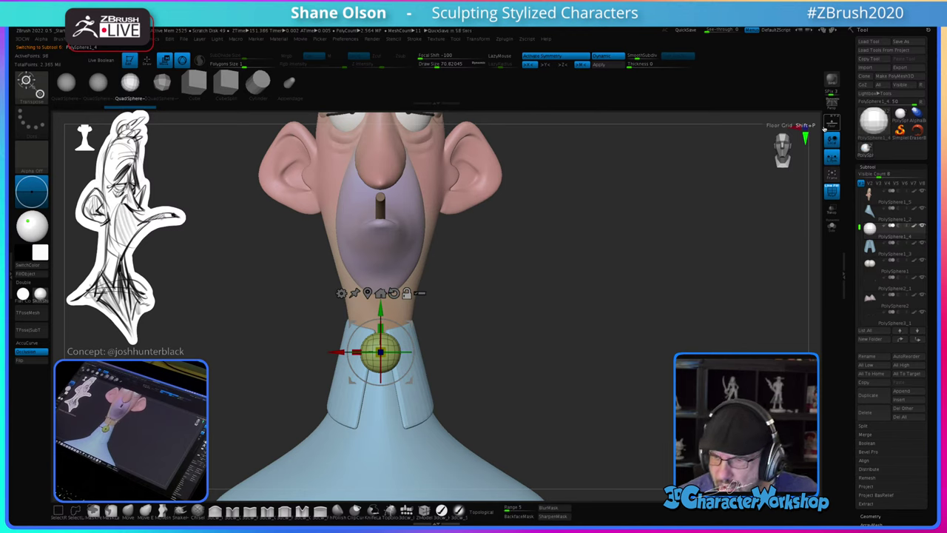
Step: Save the tool as a new version, changing the number in the file name to 03
left_click(900, 42)
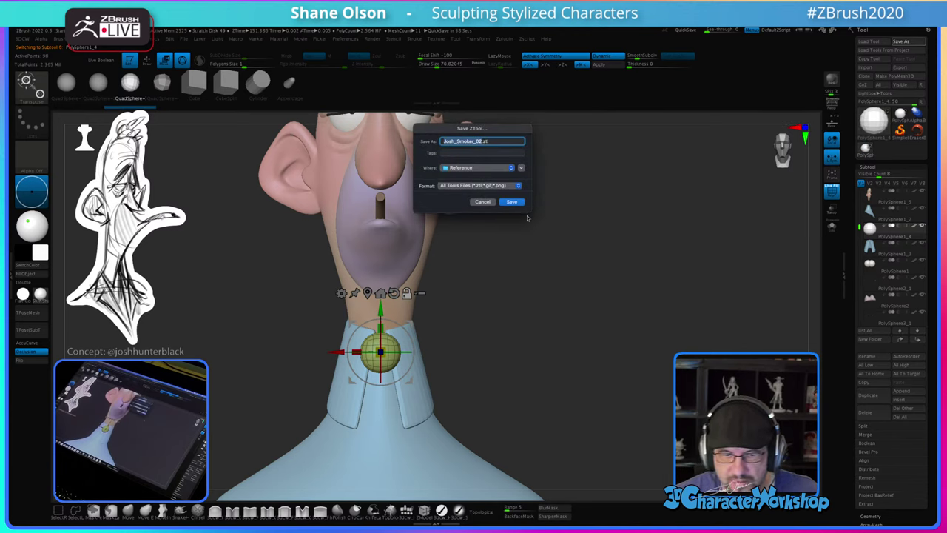
left_click(482, 140)
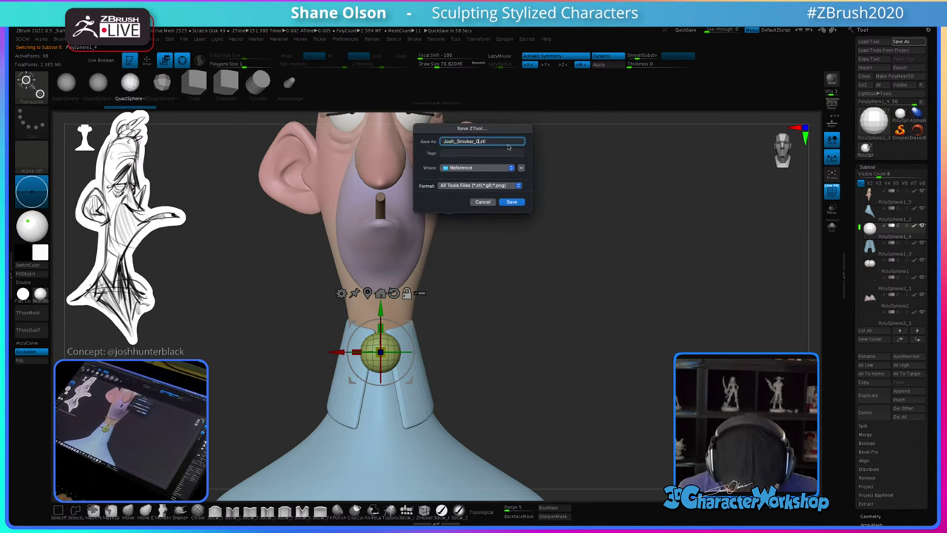
type("3")
key("Return")
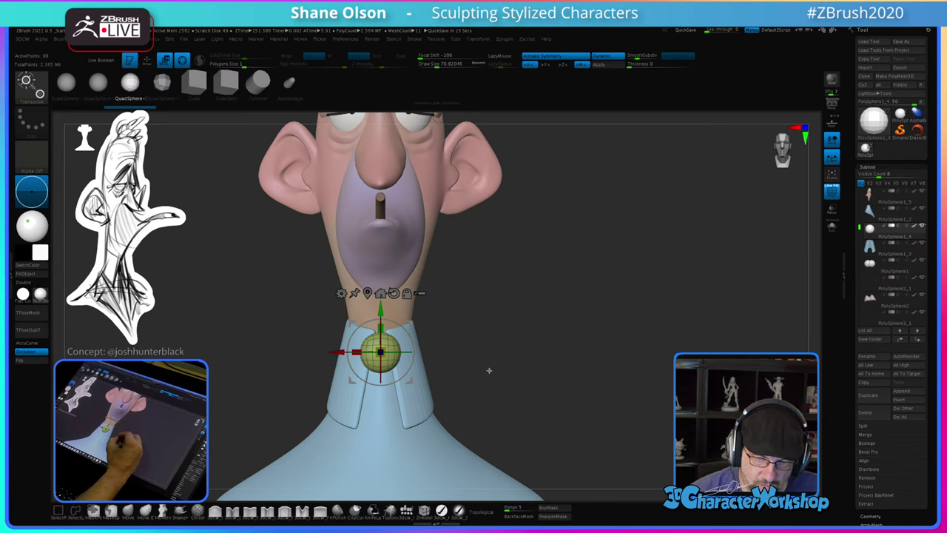
Step: Shift the sphere slightly farther back along the depth axis into the collar opening
left_click_drag(489, 370, 491, 419)
left_click_drag(422, 382, 420, 382)
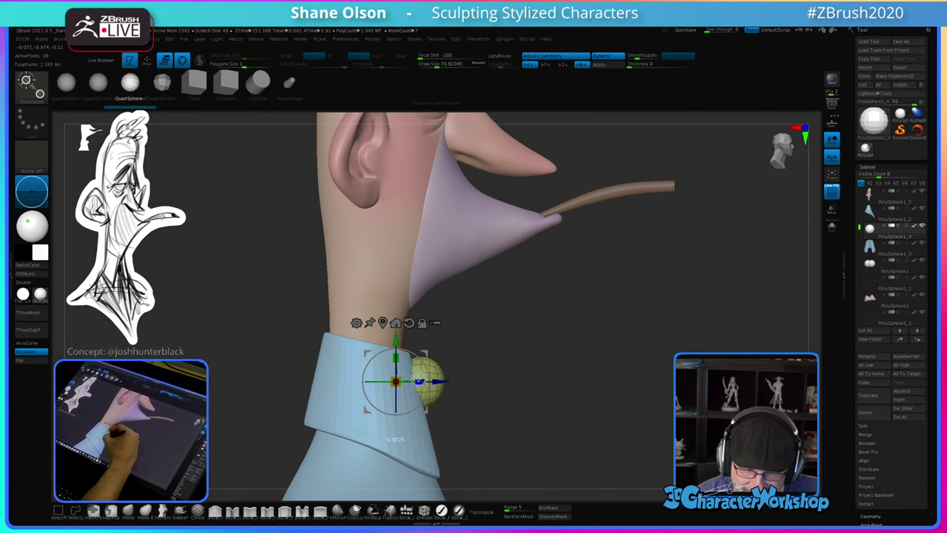
mouse_move(478, 387)
left_mouse_down("shift")
mouse_move(455, 385)
mouse_move(497, 385)
mouse_move(473, 322)
mouse_move(471, 370)
mouse_move(484, 389)
mouse_move(498, 382)
mouse_move(457, 382)
mouse_move(480, 385)
left_mouse_up("shift")
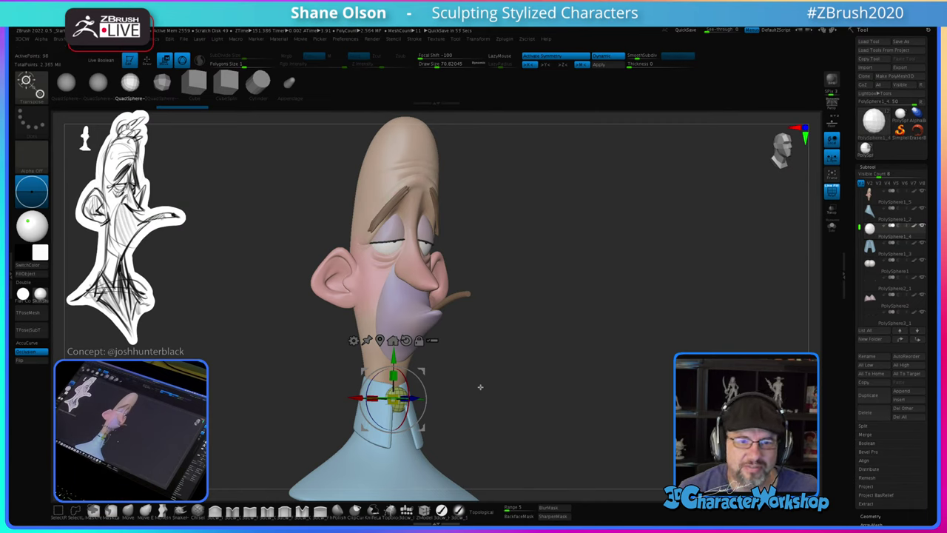
left_click_drag(536, 340, 528, 344)
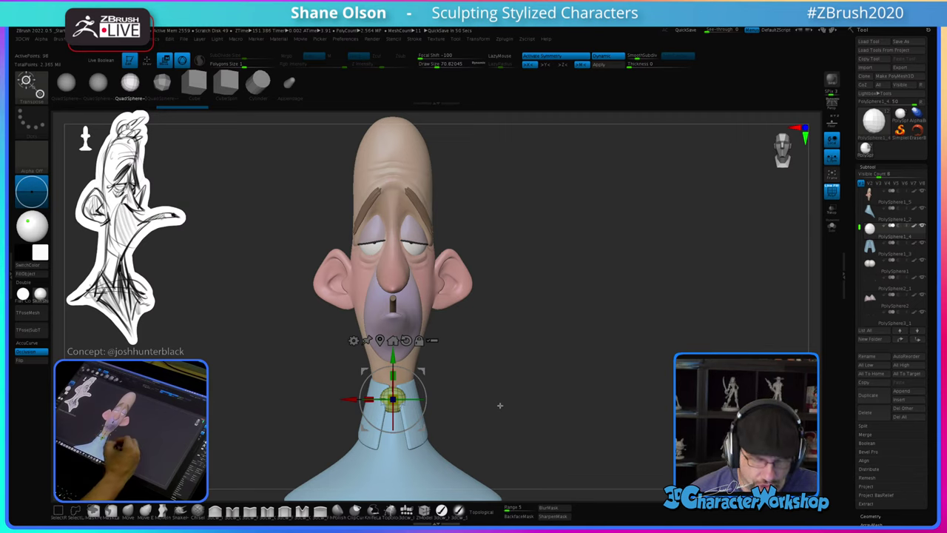
left_click_drag(497, 380, 453, 348, "alt")
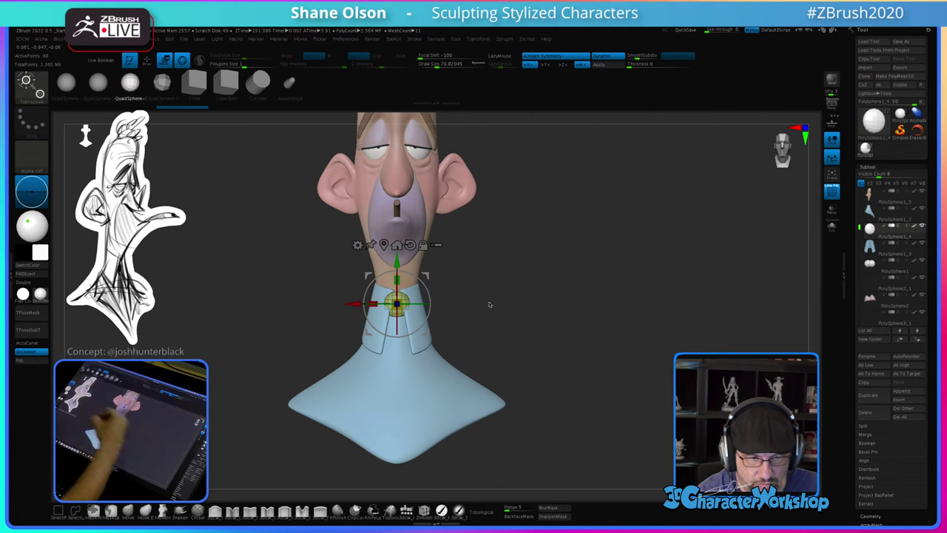
key("q")
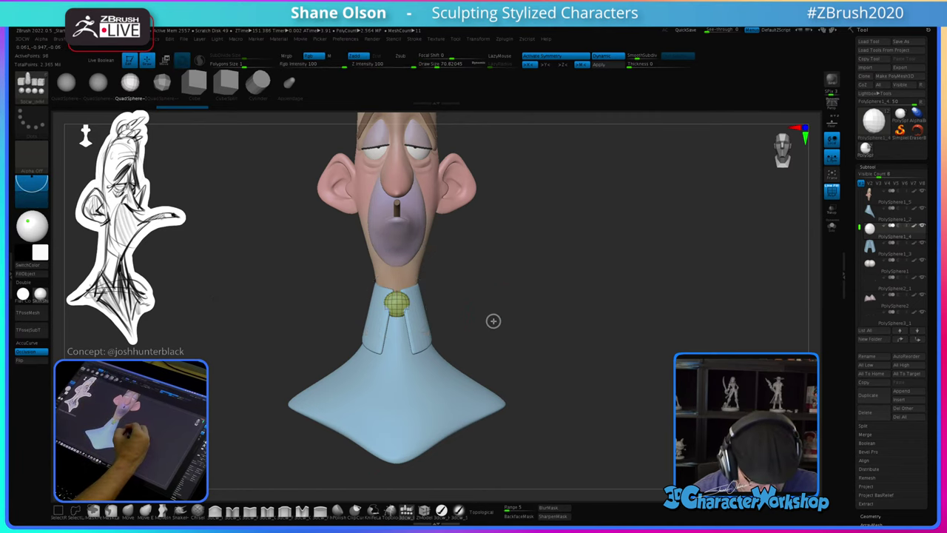
right_click_drag(493, 321, 476, 380, "ctrl")
left_click_drag(413, 296, 419, 333)
mouse_move(551, 347)
left_mouse_down()
mouse_move(460, 353)
mouse_move(527, 346)
mouse_move(500, 300)
left_mouse_up()
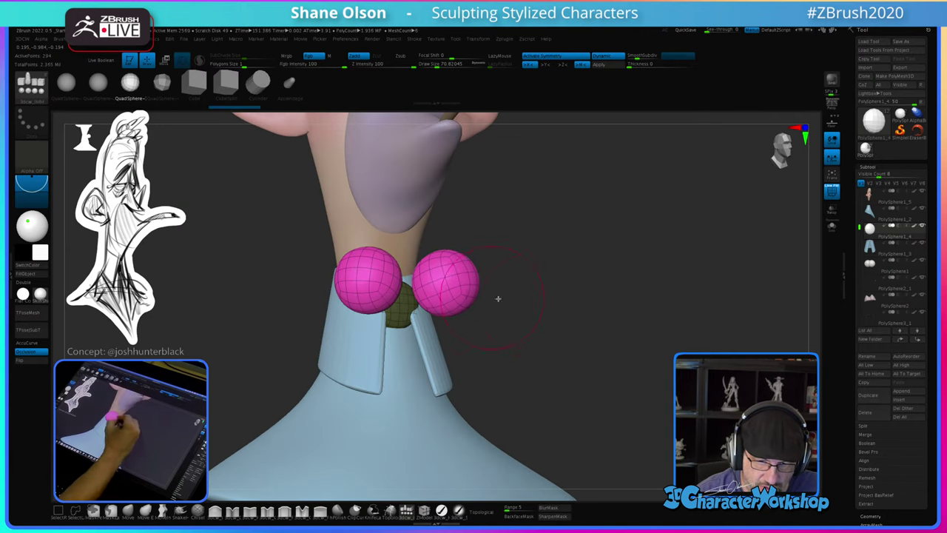
left_click_drag(466, 269, 482, 317)
left_click_drag(533, 267, 532, 321)
key("ctrl+z")
key("ctrl+z")
key("ctrl+z")
key("ctrl+z")
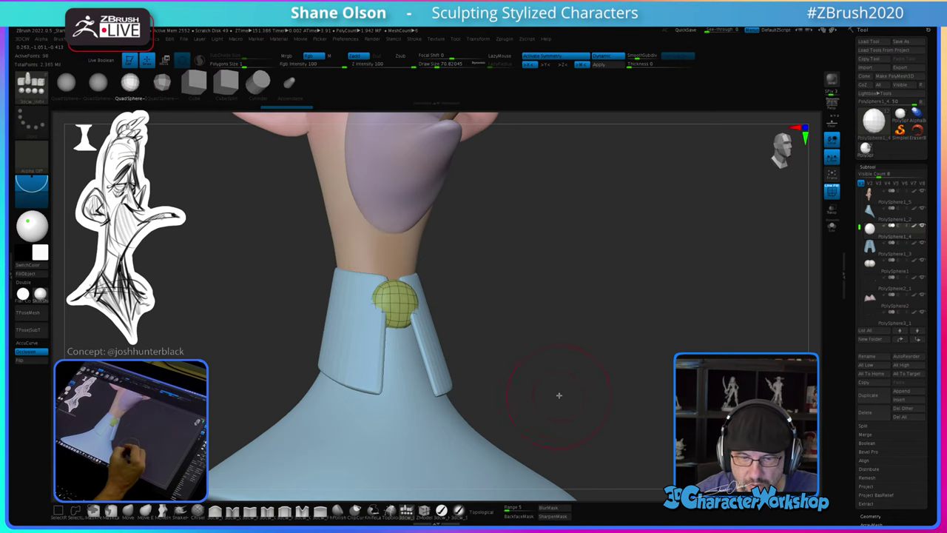
mouse_move(541, 392)
left_mouse_down("shift")
mouse_move(562, 356)
mouse_move(540, 319)
left_mouse_up("shift")
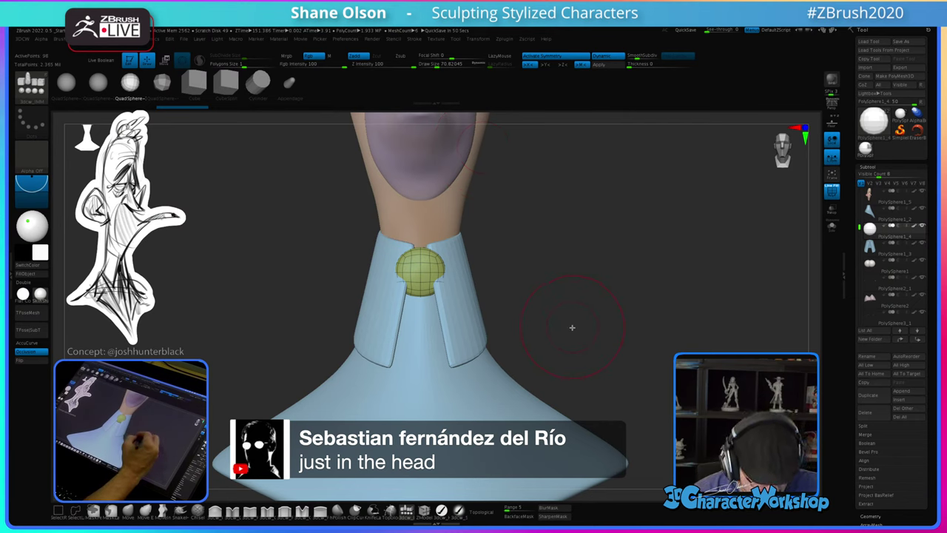
left_click_drag(570, 328, 515, 399, "alt")
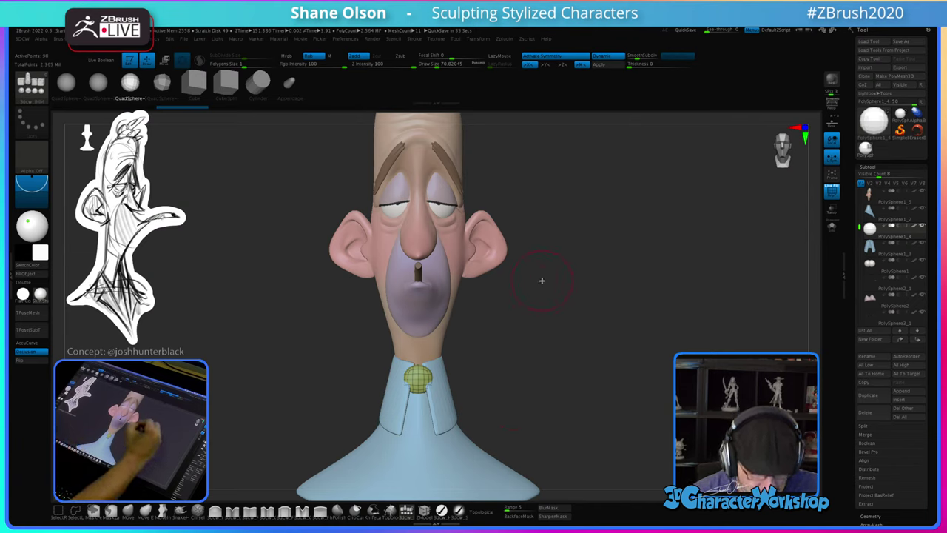
left_click_drag(542, 281, 514, 355, "alt")
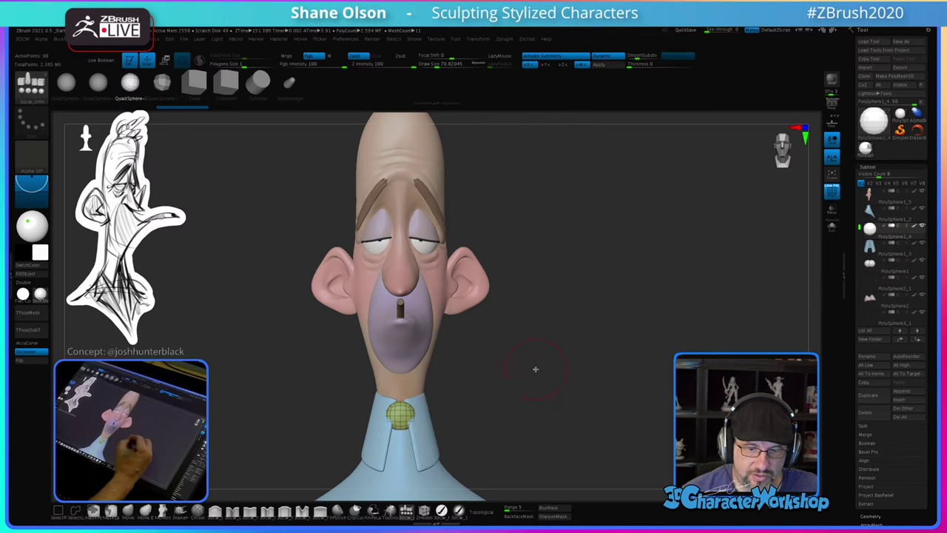
Step: Flatten the sphere at the collar opening along its depth so it forms a thin piece in front of the neck
mouse_move(536, 370)
left_mouse_down()
mouse_move(550, 380)
mouse_move(526, 374)
mouse_move(529, 362)
mouse_move(527, 387)
mouse_move(541, 327)
mouse_move(503, 387)
mouse_move(537, 385)
left_mouse_up()
key("w")
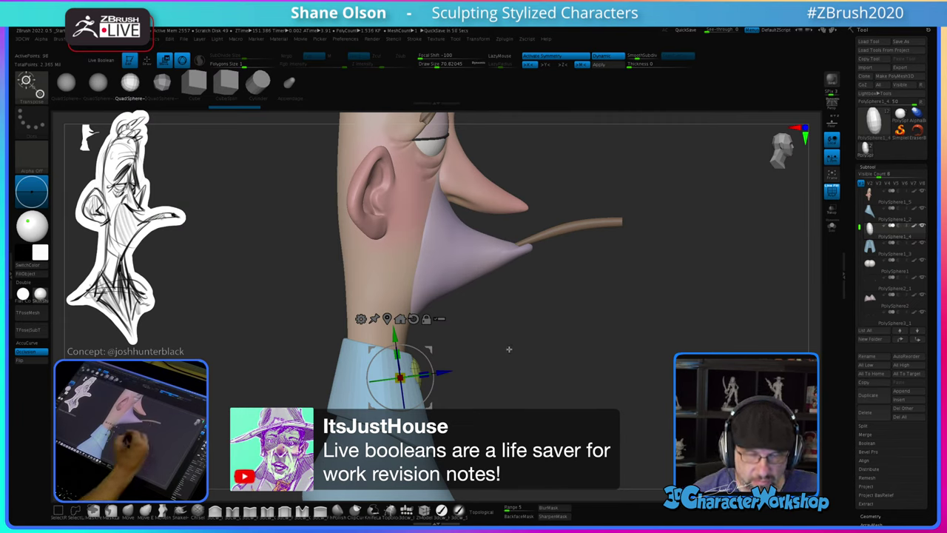
mouse_move(512, 359)
left_mouse_down()
mouse_move(484, 363)
mouse_move(524, 360)
mouse_move(515, 403)
left_mouse_up()
Step: Reshape the flattened sphere with the Move brush into an elongated tie knot that tapers between the two collar flaps
left_click(128, 512)
key("s")
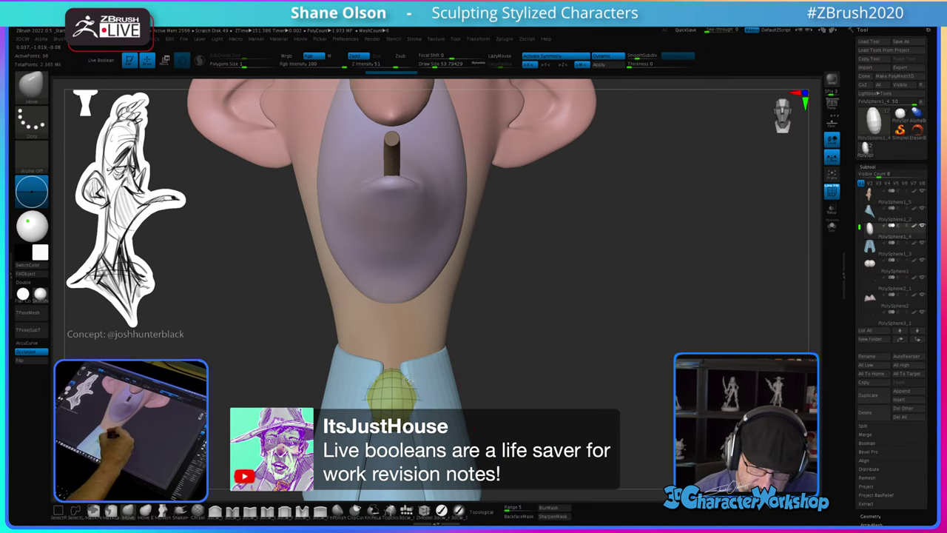
right_click_drag(425, 401, 489, 398, "shift")
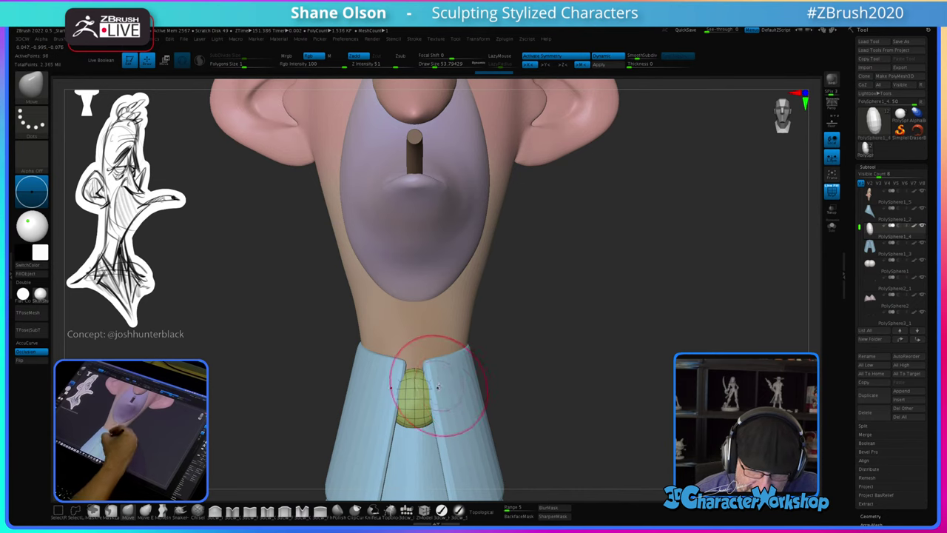
right_click_drag(437, 383, 428, 398, "alt")
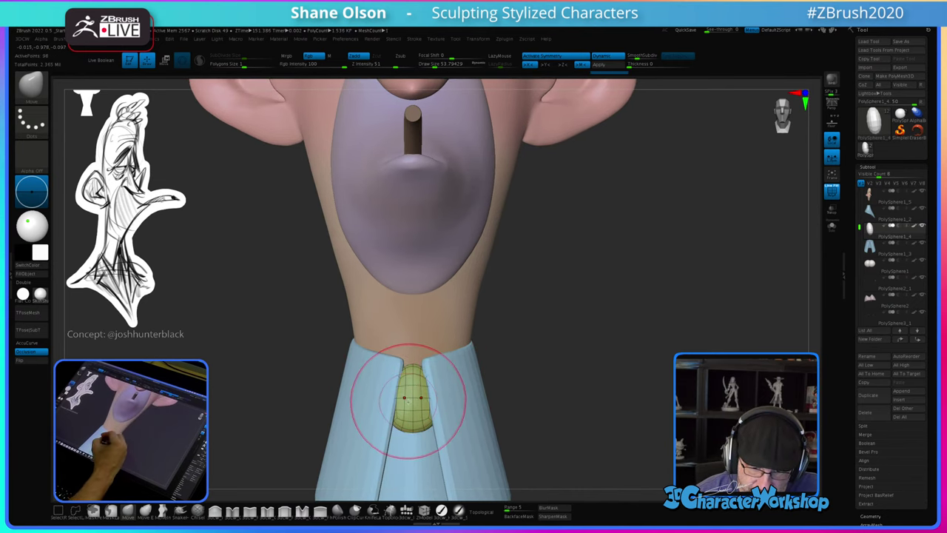
mouse_move(417, 415)
right_mouse_down("alt")
mouse_move(423, 396)
mouse_move(444, 415)
mouse_move(422, 417)
mouse_move(439, 402)
mouse_move(406, 380)
mouse_move(408, 343)
mouse_move(397, 380)
mouse_move(406, 418)
right_mouse_up("alt")
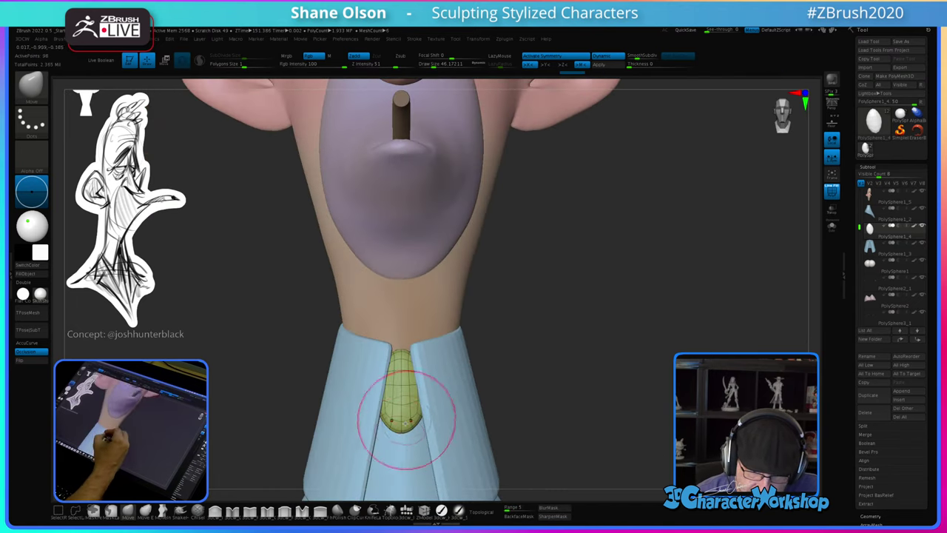
left_click_drag(401, 422, 397, 415)
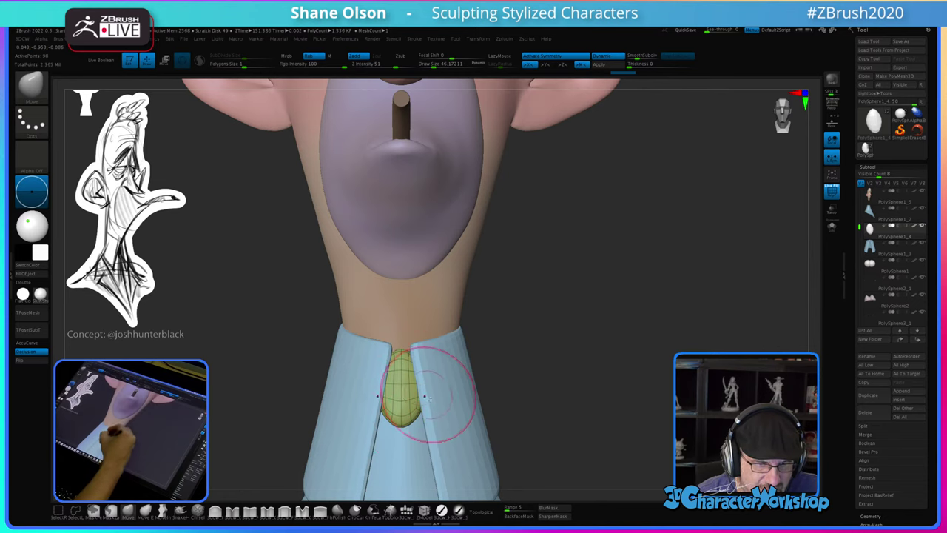
right_click_drag(429, 398, 430, 374, "alt")
left_click_drag(427, 388, 417, 386)
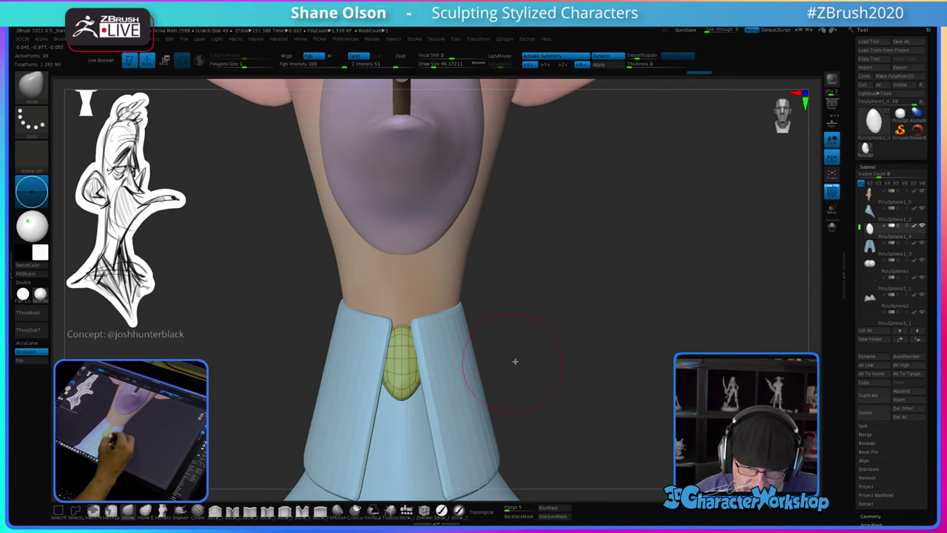
Step: Hide the polyframe and fill the tie knot with a dark gray color
mouse_move(517, 375)
right_mouse_down("alt")
mouse_move(531, 344)
mouse_move(506, 372)
right_mouse_up("alt")
left_click(40, 254)
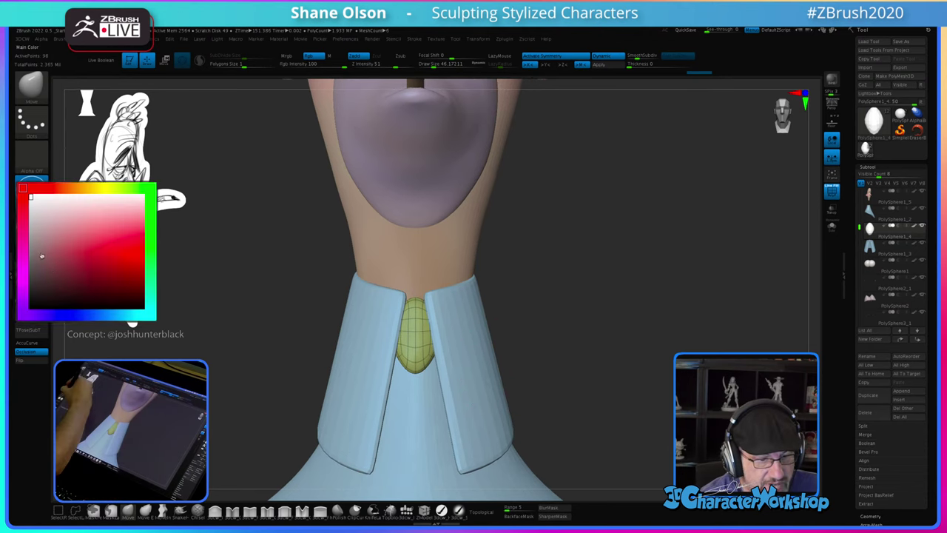
left_click(30, 277)
right_click_drag(111, 382, 164, 394)
key("shift+f")
left_click(442, 511)
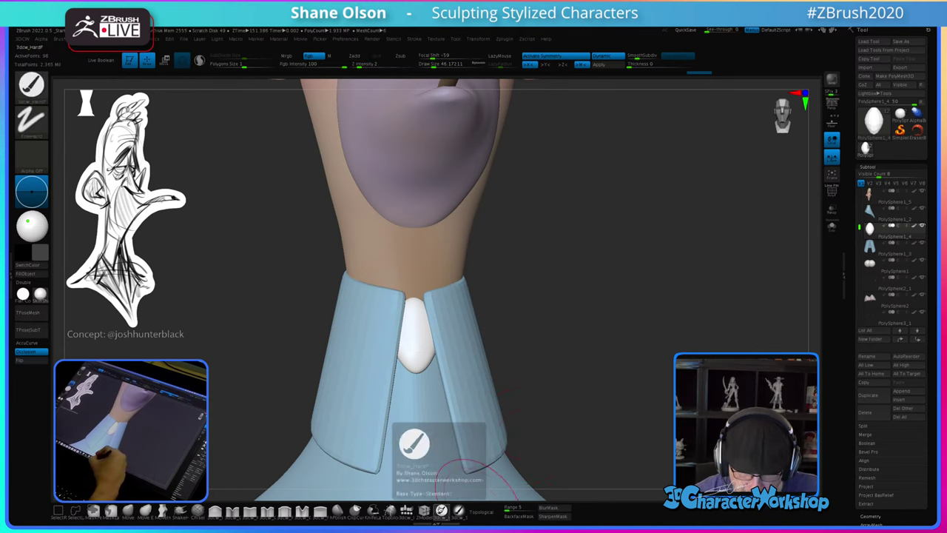
left_click(27, 274)
Step: Duplicate the tie knot downward and adjust the copy's height so it overlaps just below the knot
right_click_drag(571, 374, 535, 372)
key("w")
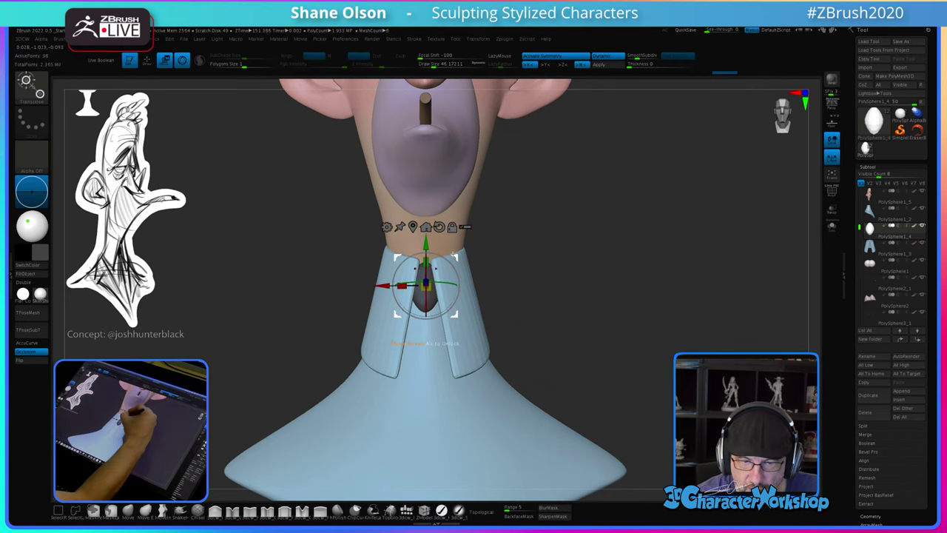
left_click_drag(426, 243, 426, 286)
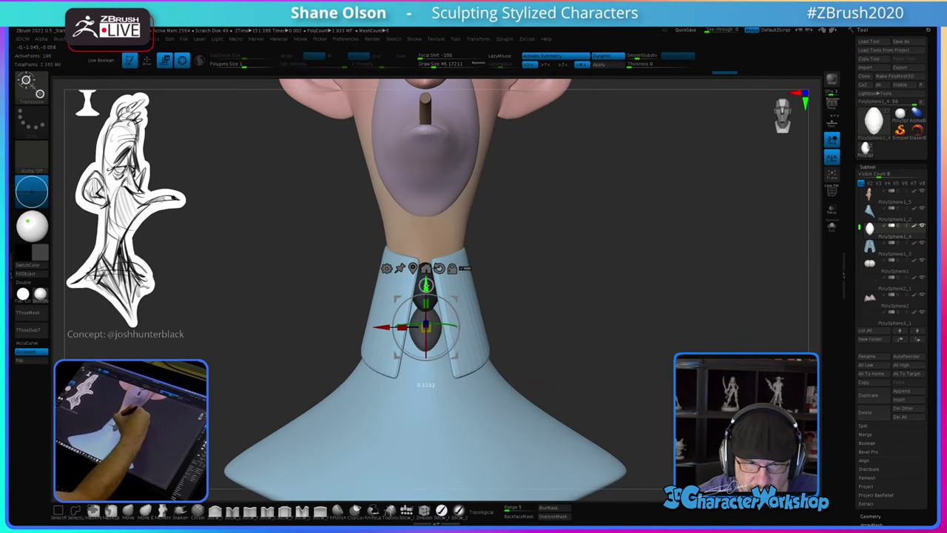
mouse_move(556, 328)
right_mouse_down()
mouse_move(574, 341)
mouse_move(556, 333)
mouse_move(575, 328)
mouse_move(548, 329)
right_mouse_up()
left_click_drag(422, 261, 422, 243)
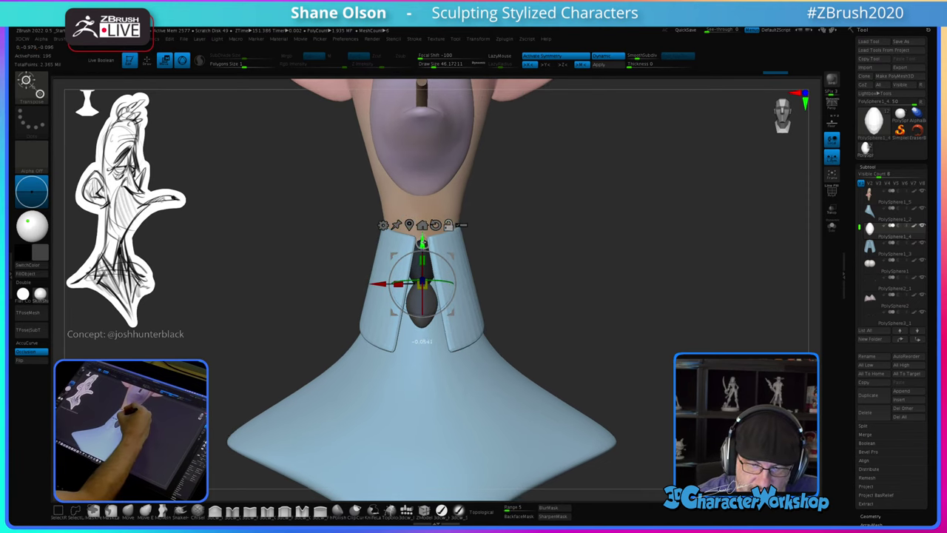
left_click_drag(495, 277, 524, 273)
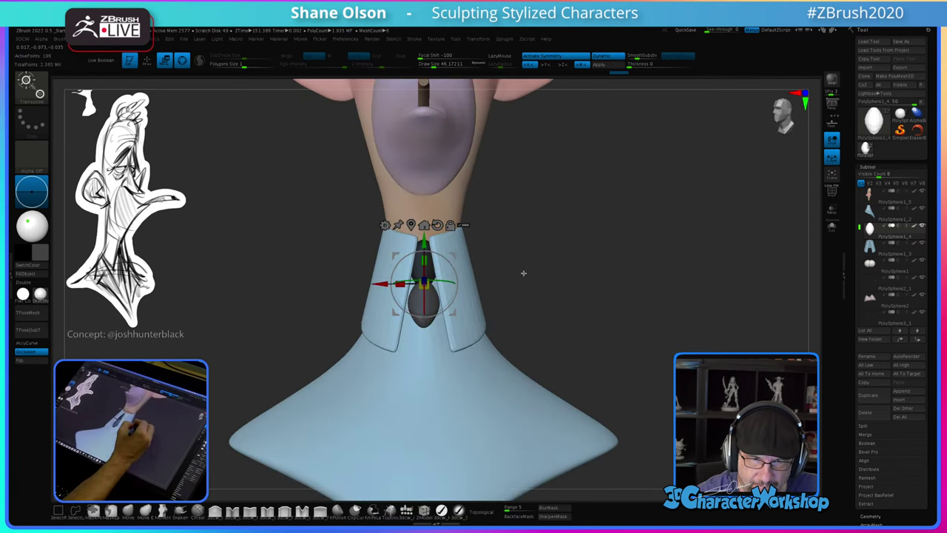
Step: Stretch the lower tie piece vertically and rotate it in side view toward the slope of the shirt front
right_click_drag(571, 328, 548, 313, "alt")
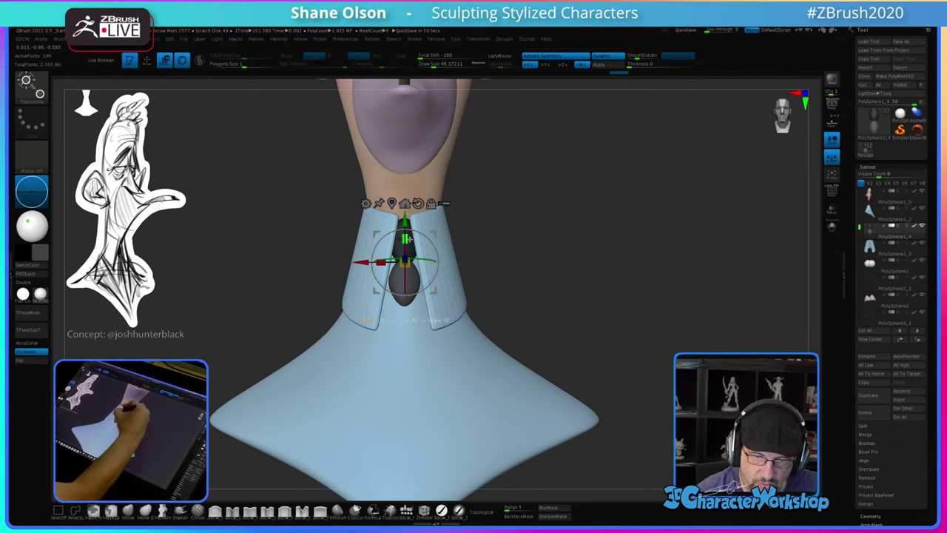
mouse_move(405, 238)
left_mouse_down()
mouse_move(409, 216)
mouse_move(407, 231)
left_mouse_up()
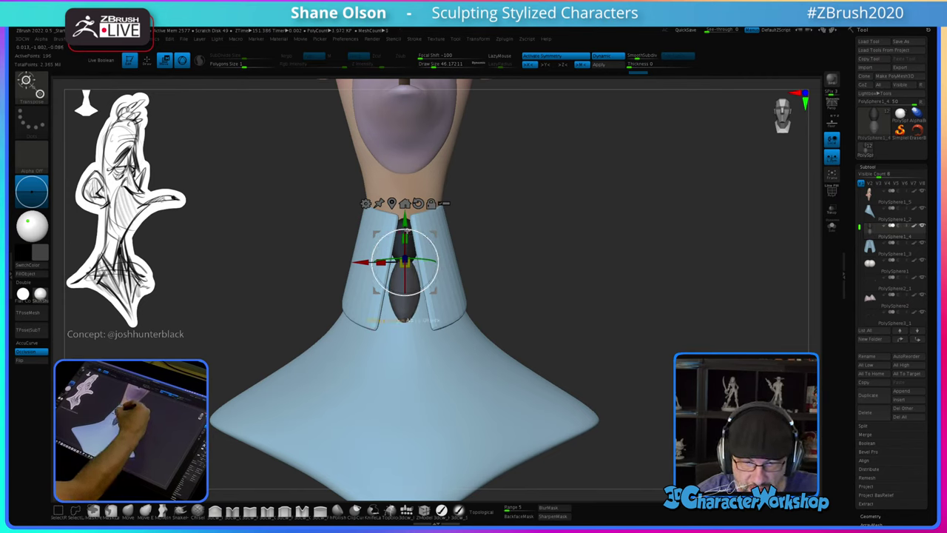
left_click_drag(529, 297, 477, 303)
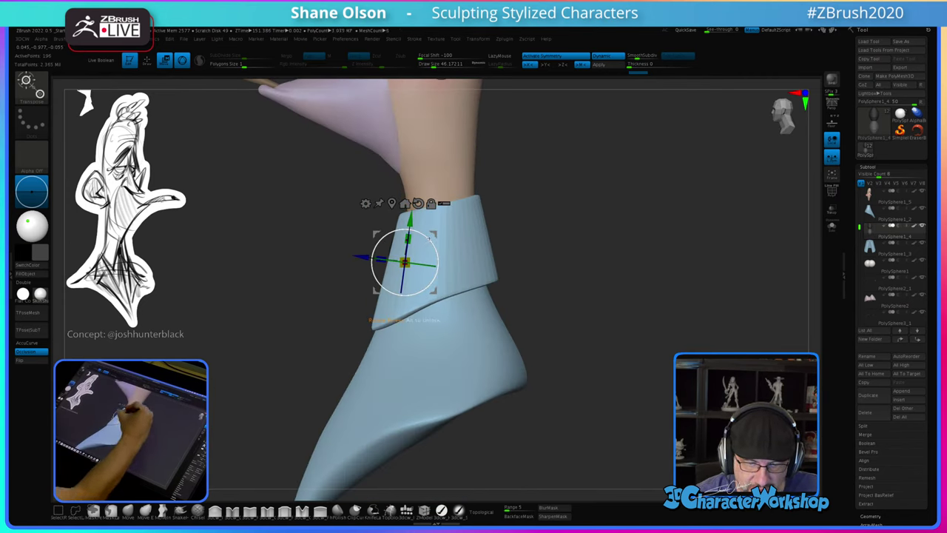
left_click_drag(428, 239, 431, 245)
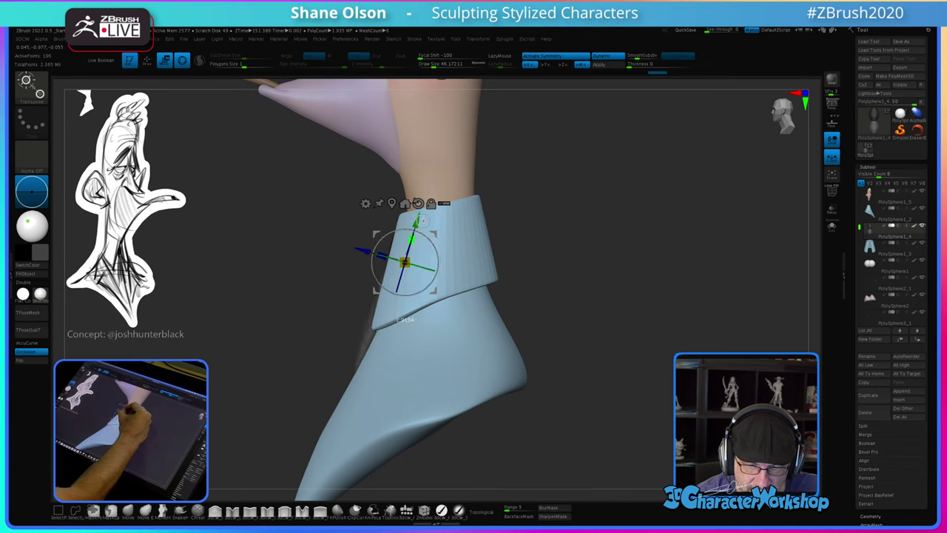
Step: Enlarge the Move brush's draw size to about 148 and pull the tie's tip down along the shirt front
mouse_move(543, 339)
left_mouse_down()
mouse_move(522, 349)
mouse_move(555, 332)
mouse_move(543, 273)
mouse_move(552, 262)
left_mouse_up()
key("q")
key("s")
left_click_drag(421, 376, 424, 377)
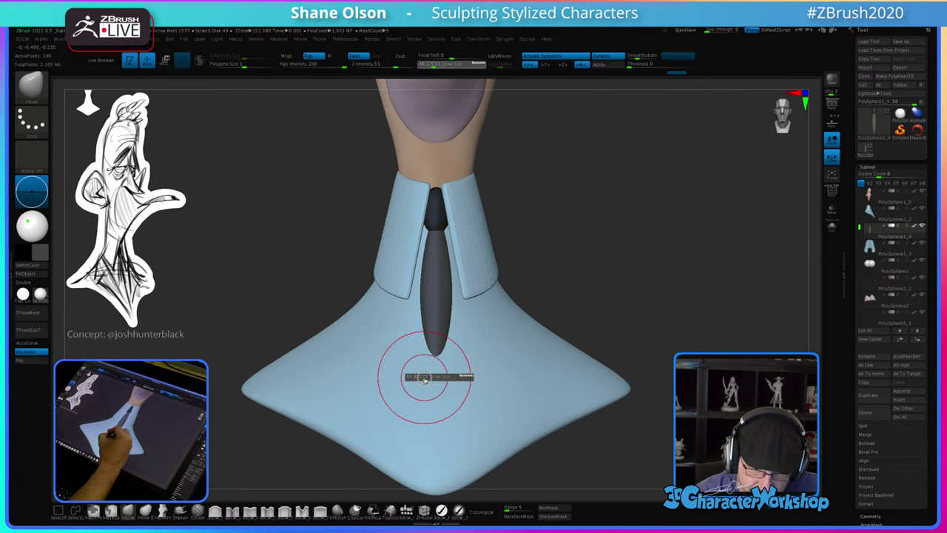
mouse_move(425, 376)
right_mouse_down()
mouse_move(442, 385)
mouse_move(461, 377)
right_mouse_up()
key("s")
left_click_drag(434, 347, 437, 349)
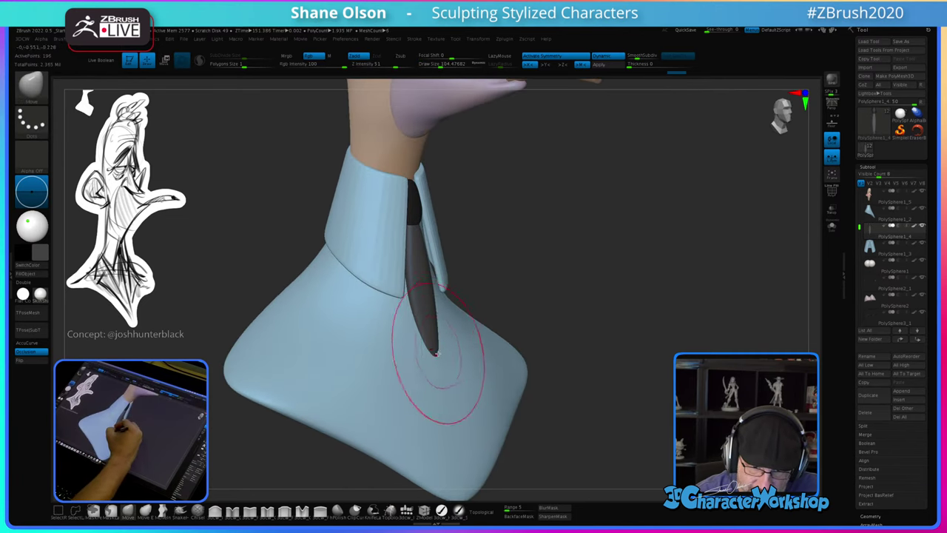
right_click_drag(439, 366, 449, 350)
key("s")
left_click_drag(439, 360, 454, 395)
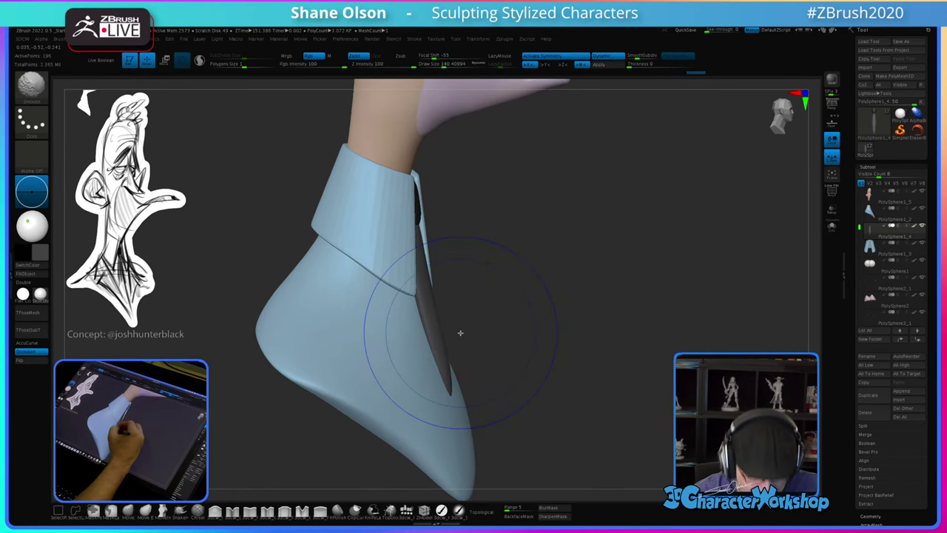
Step: Show the polyframe, reduce the draw size to about 116, and smooth and shape the middle of the tie
key("shift+f")
right_click_drag(471, 328, 445, 344)
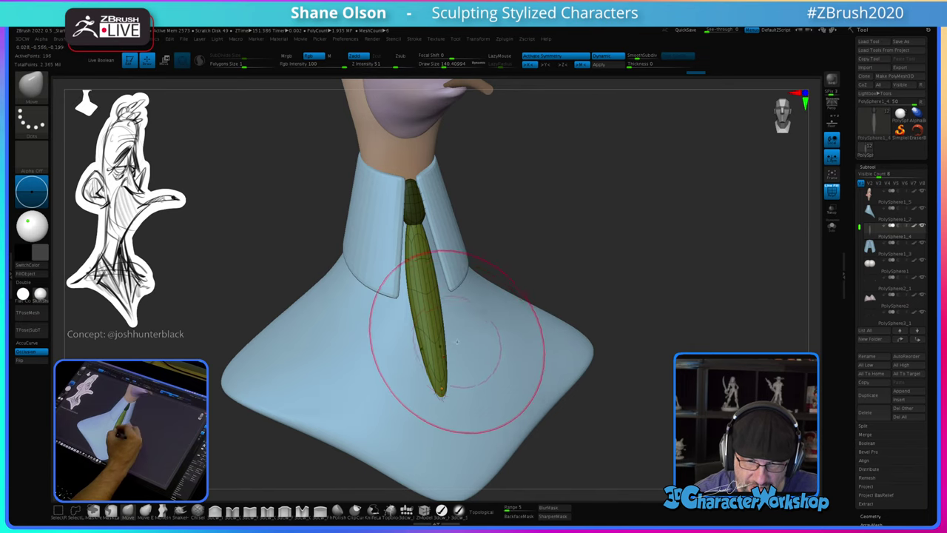
key("s")
left_click_drag(435, 359, 432, 360)
left_click_drag(422, 289, 427, 296, "shift")
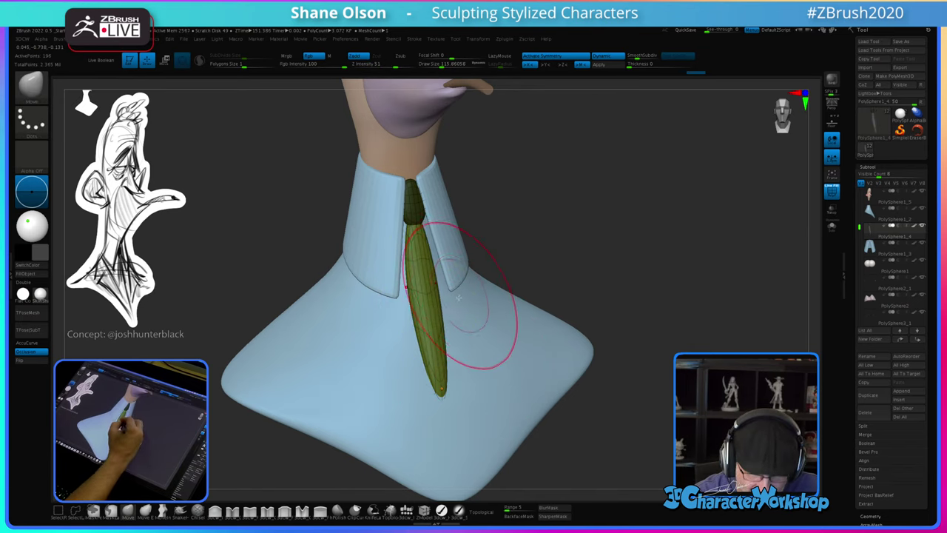
right_click_drag(491, 317, 454, 361)
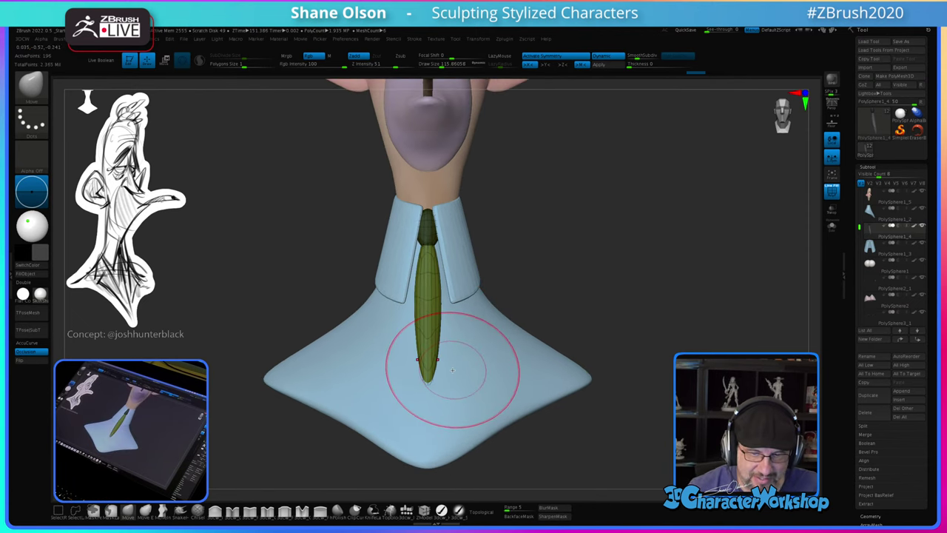
Step: Widen the long lower tie piece below the knot using the transform gizmo
key("w")
left_click_drag(428, 247, 446, 257)
right_click_drag(497, 276, 520, 277)
left_click_drag(521, 277, 443, 246)
left_click_drag(528, 349, 507, 367)
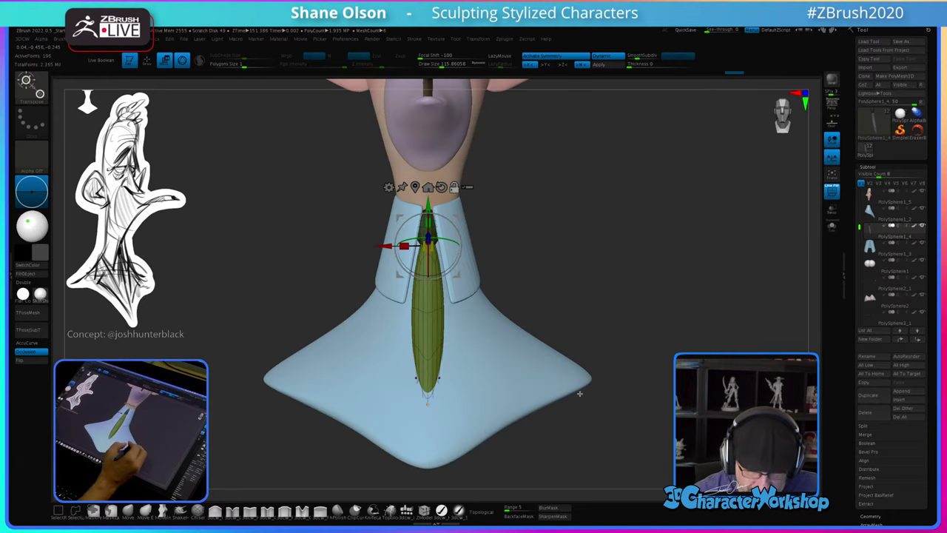
Step: Return to the Move brush, reduce the draw size to about 77, and smooth the lower tie into a wider, rounded end
left_click_drag(579, 394, 589, 401, "alt")
key("q")
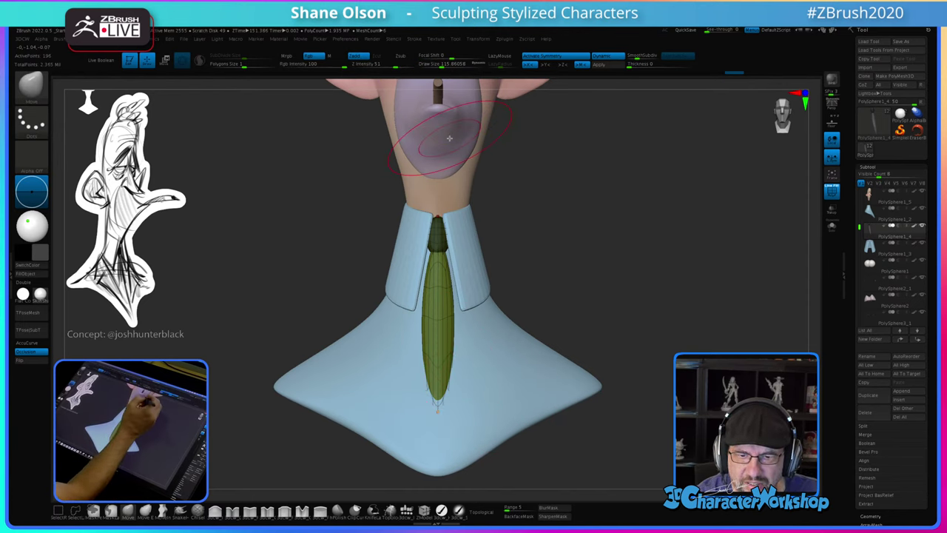
key("s")
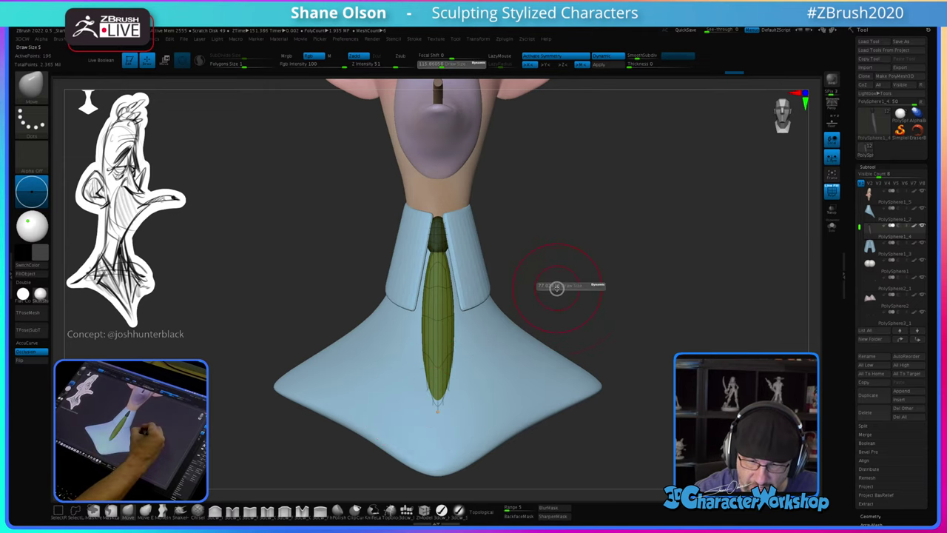
left_click_drag(566, 294, 555, 334, "alt")
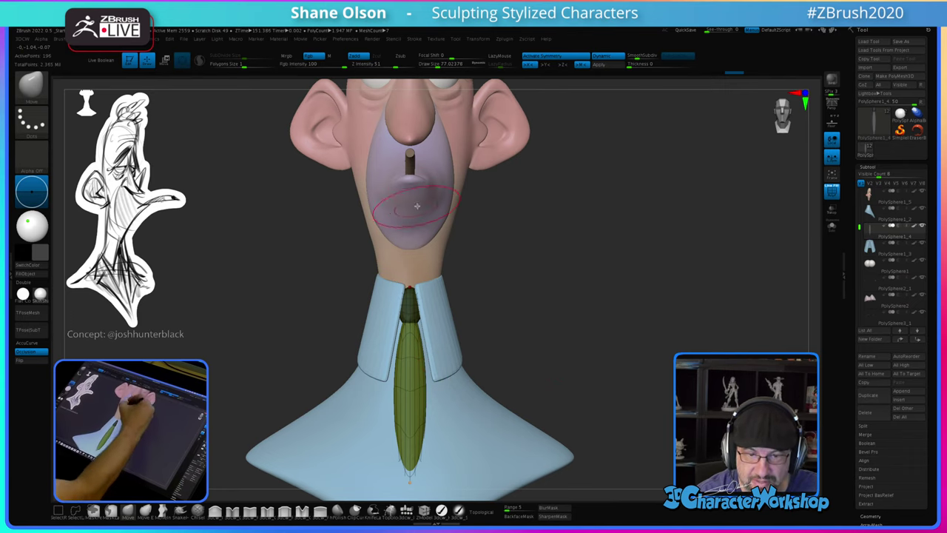
left_click_drag(395, 65, 349, 65, "shift")
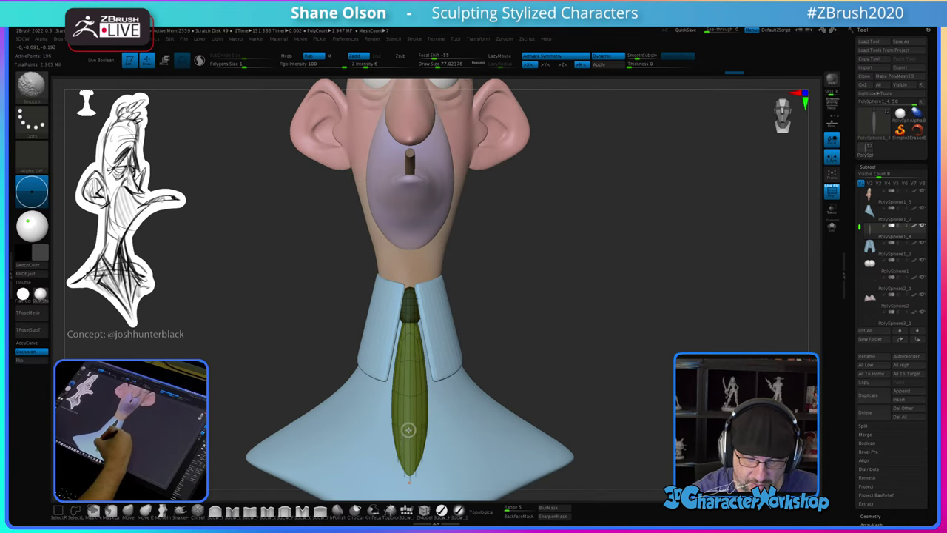
mouse_move(408, 429)
left_mouse_down("shift")
mouse_move(404, 381)
mouse_move(408, 459)
left_mouse_up("shift")
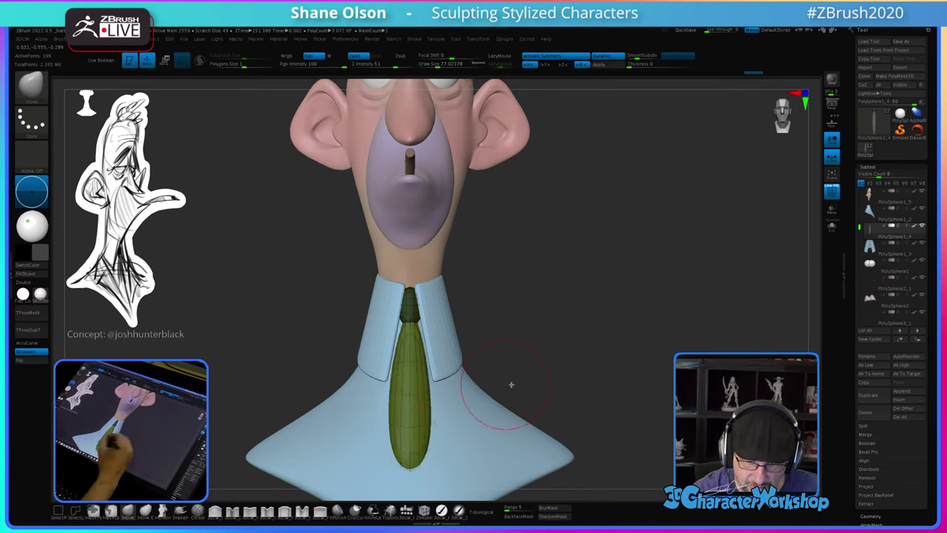
Step: Raise the draw size to about 97 and push the lower tie against the shirt front in side view
left_click_drag(528, 376, 478, 380)
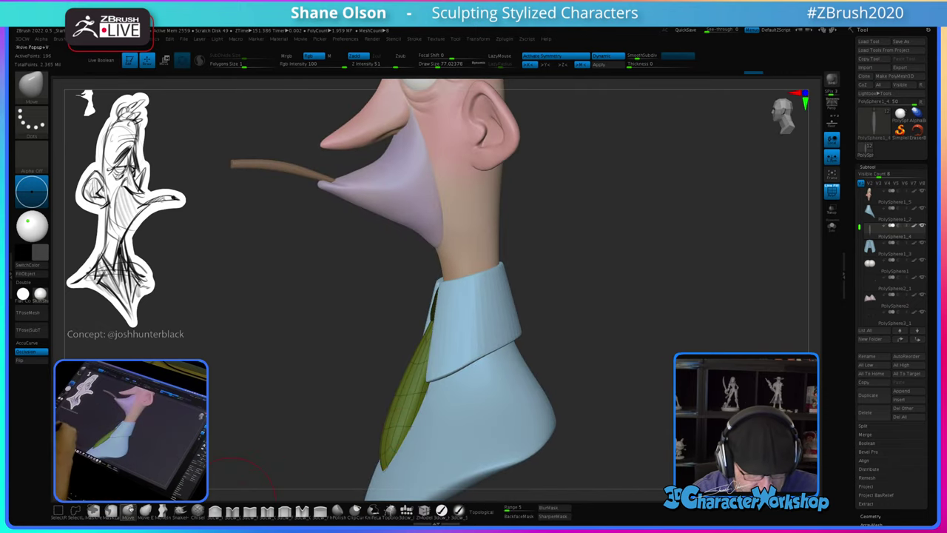
right_click_drag(387, 416, 395, 414)
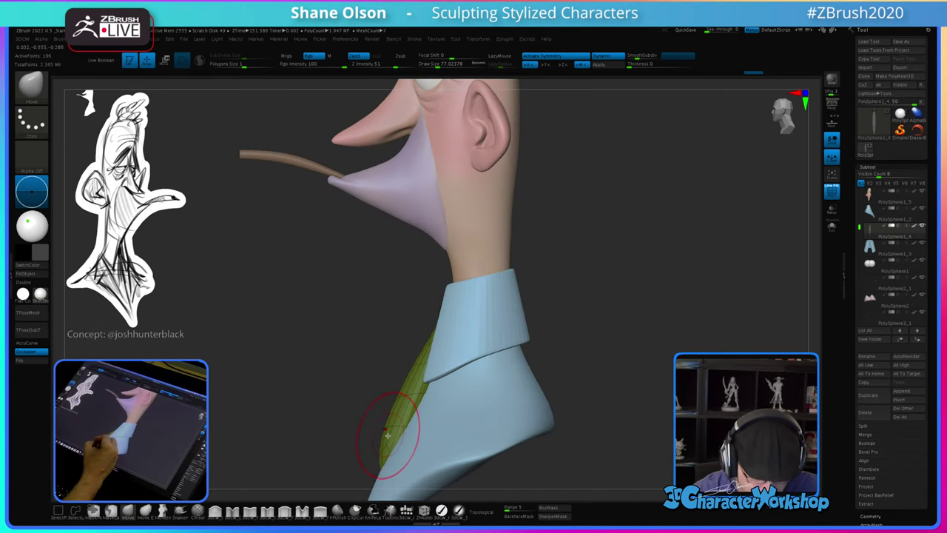
key("s")
left_click_drag(387, 427, 406, 404)
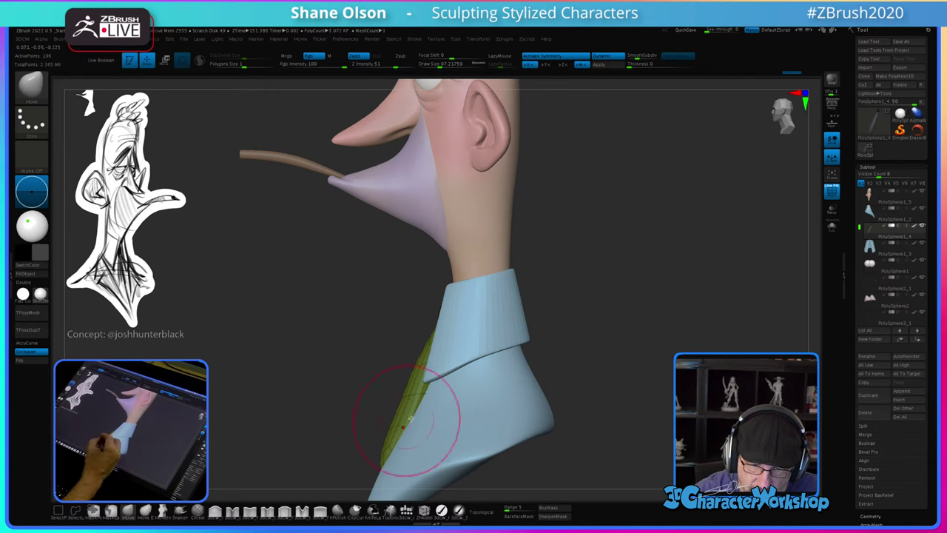
mouse_move(562, 326)
left_mouse_down("alt")
mouse_move(552, 302)
mouse_move(575, 330)
mouse_move(561, 330)
left_mouse_up("alt")
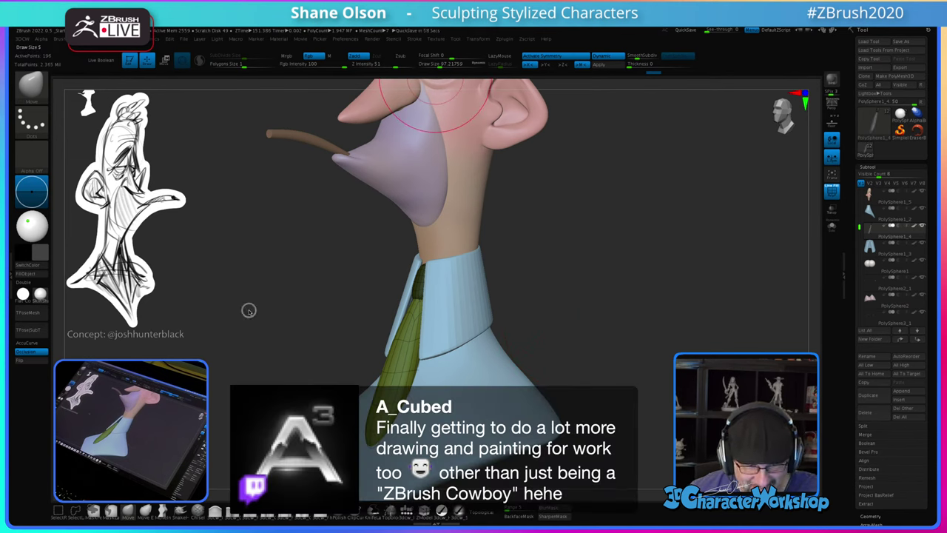
mouse_move(584, 364)
left_mouse_down()
mouse_move(598, 363)
mouse_move(587, 368)
mouse_move(568, 330)
left_mouse_up()
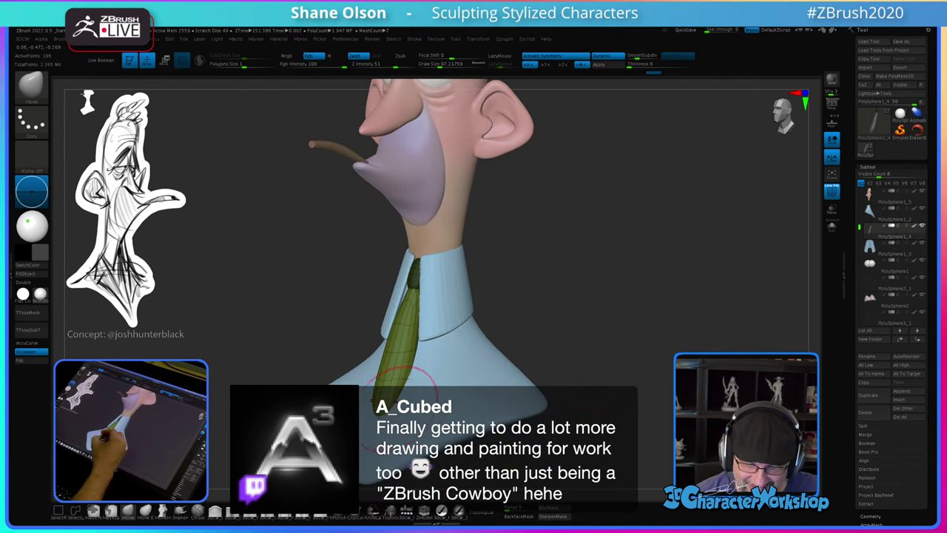
Step: Enlarge the Move brush's draw size to about 163 and bend the tie along the shirt's slope in side view
left_click_drag(337, 354, 285, 348)
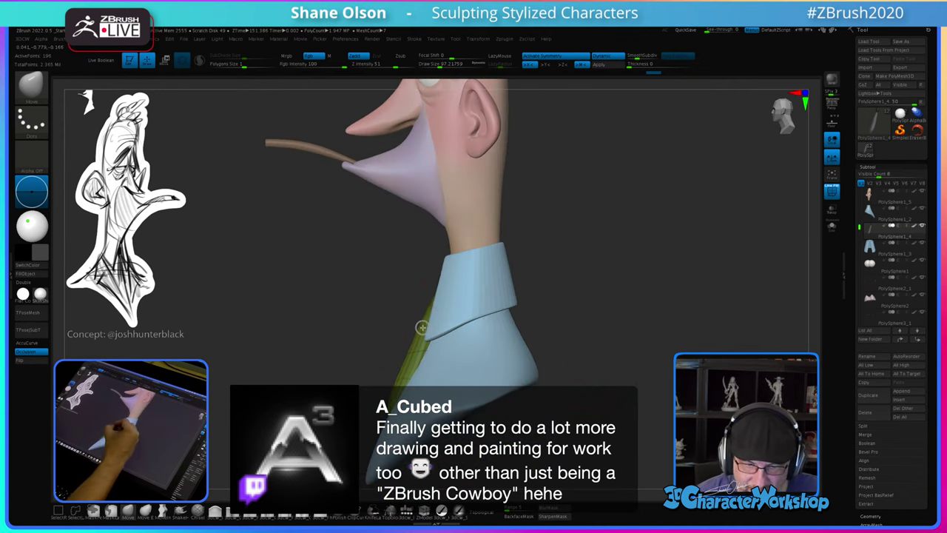
key("bracketright")
key("bracketright")
key("bracketright")
left_click_drag(394, 409, 390, 416)
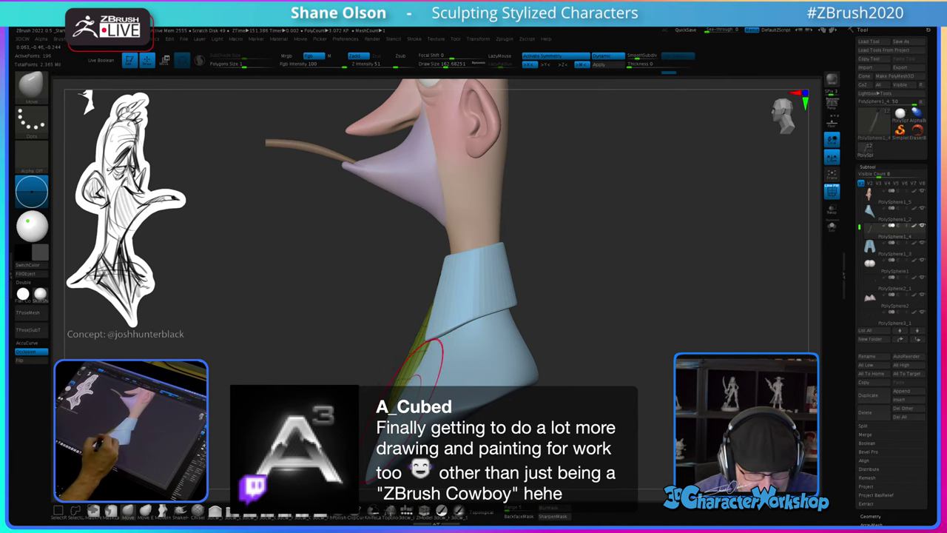
mouse_move(422, 366)
left_mouse_down()
mouse_move(384, 394)
mouse_move(409, 384)
left_mouse_up()
Step: Widen and lengthen the lower tie from the front and fit it against the shirt front from the side
right_click_drag(410, 384, 408, 405, "alt")
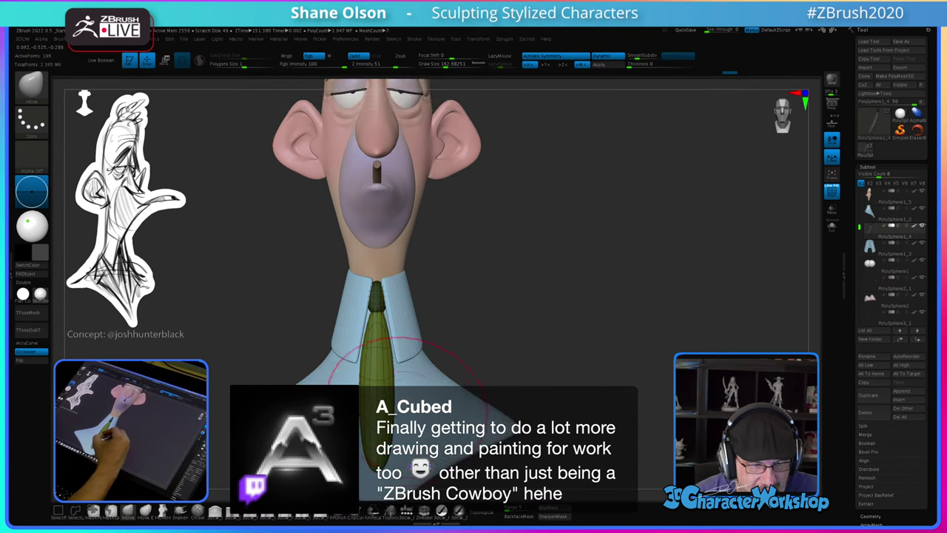
left_click_drag(390, 436, 393, 444)
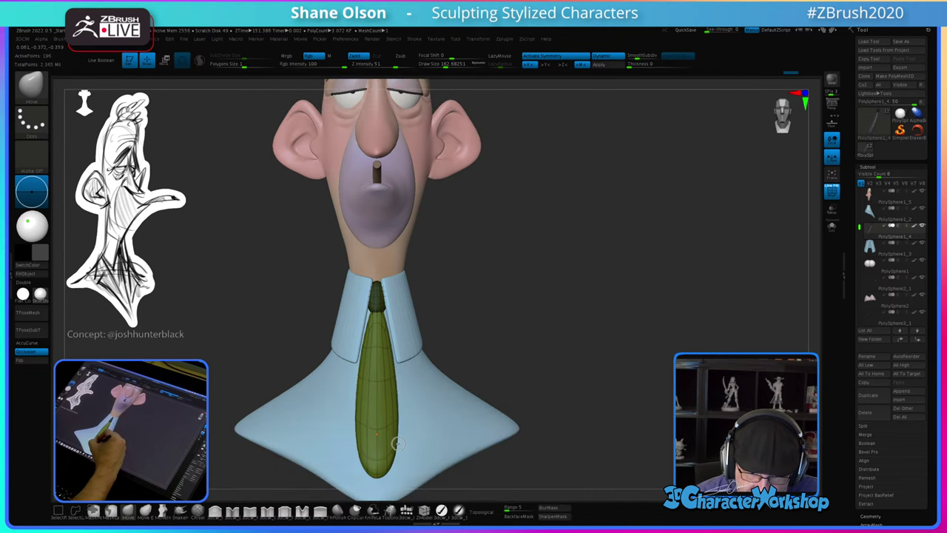
right_click_drag(418, 387, 381, 387)
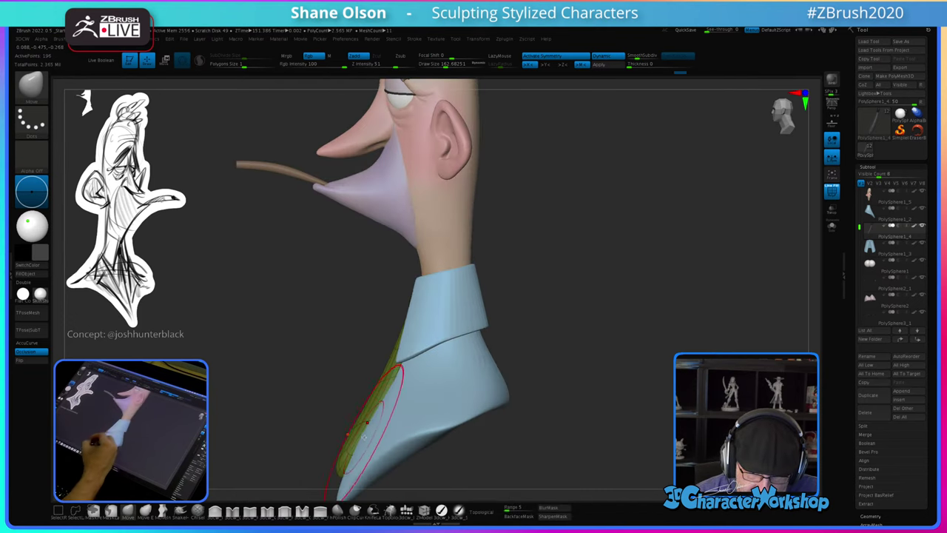
right_click_drag(365, 436, 371, 436)
Step: Reduce the draw size to about 116, pull the tie's end toward the shirt's lowest point, and reshape the tie below the collar
key("s")
left_click_drag(350, 474, 346, 474)
right_click_drag(338, 475, 357, 433, "alt")
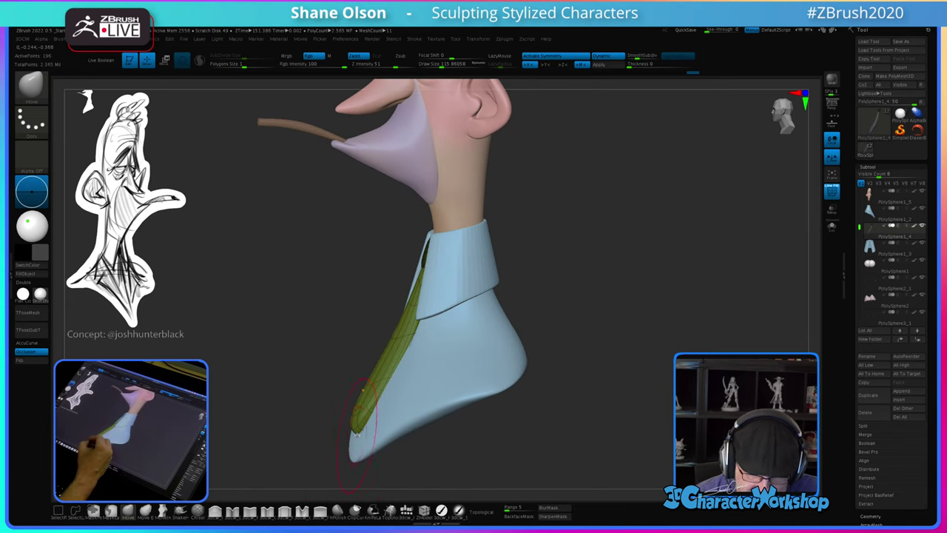
left_click_drag(358, 435, 355, 420)
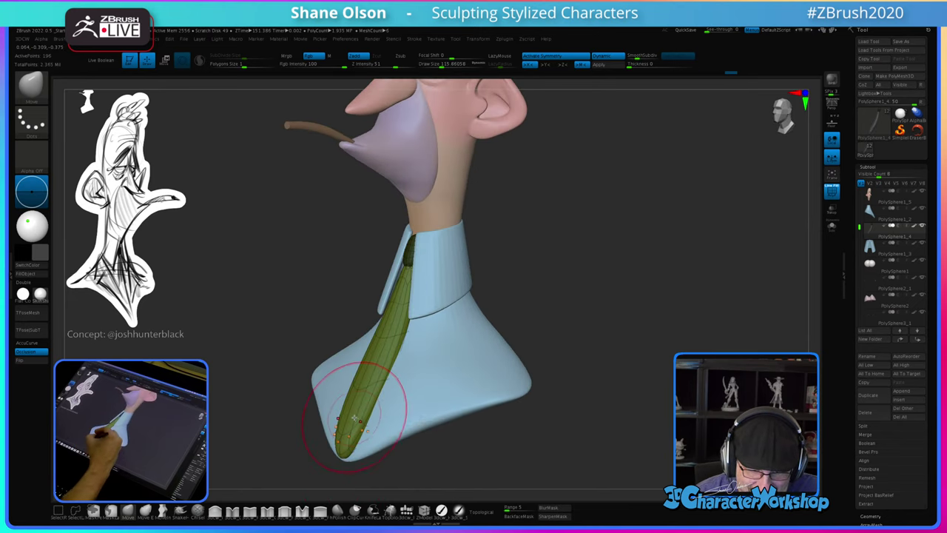
key("shift")
mouse_move(347, 428)
right_mouse_down()
mouse_move(387, 412)
mouse_move(333, 400)
right_mouse_up()
left_click_drag(381, 313, 369, 322)
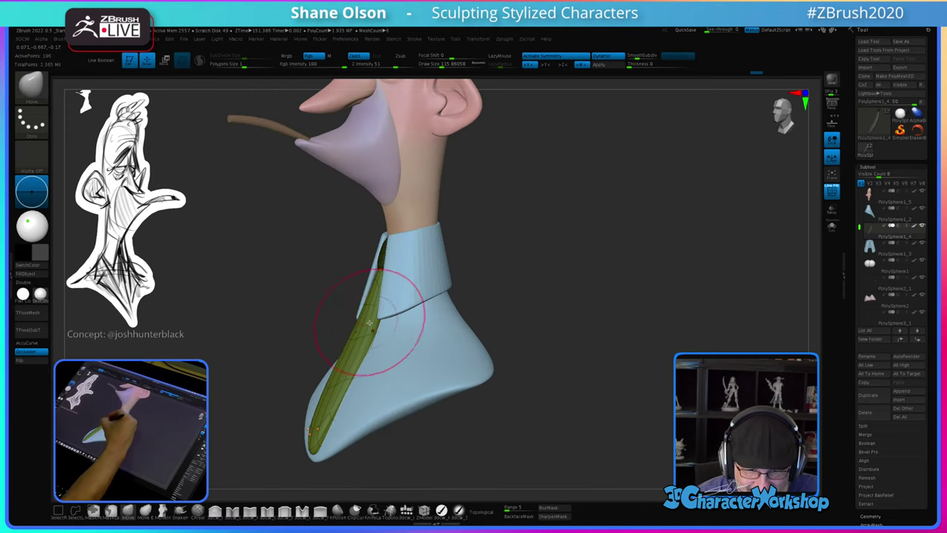
Step: Make the shirt body the active subtool and turn off the polyframe display
left_click_drag(370, 387, 391, 338)
left_click(420, 360, "alt")
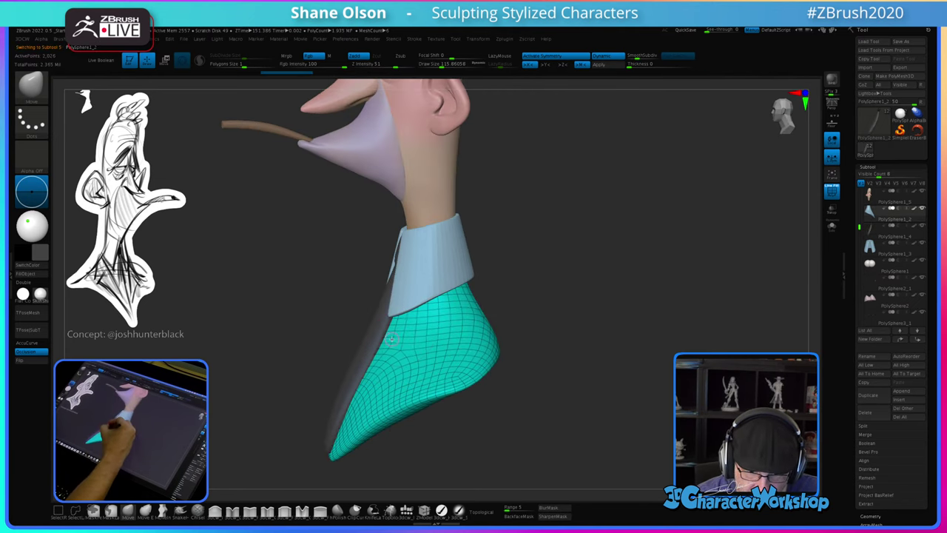
right_click_drag(379, 394, 426, 388)
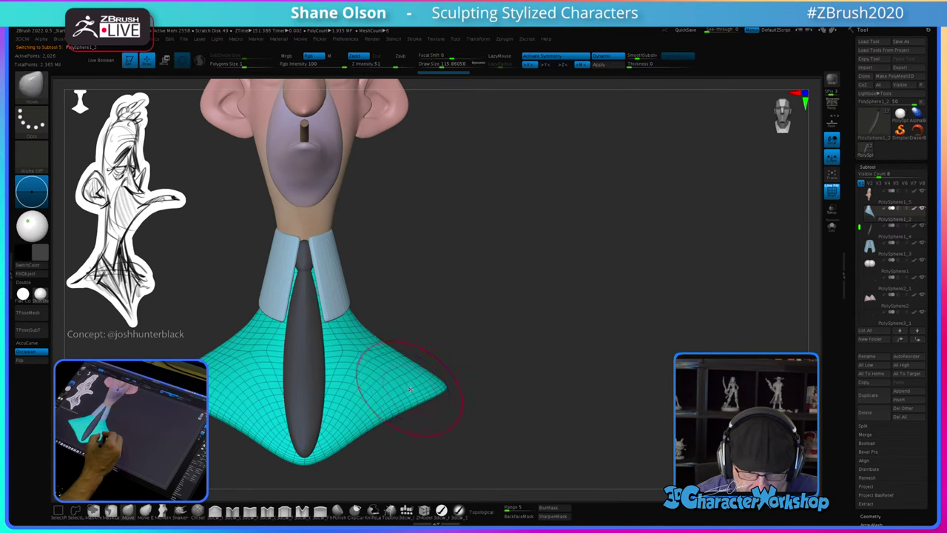
right_click_drag(485, 319, 517, 311, "alt")
left_click_drag(516, 311, 512, 307)
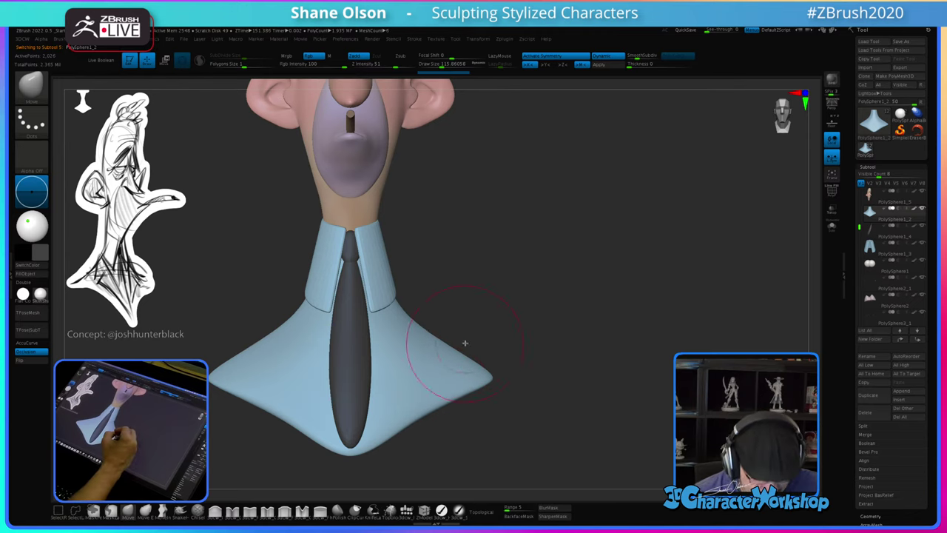
Step: Reselect the long tie piece, reduce the draw size to about 94, and slim its upper part below the knot
right_click_drag(446, 319, 452, 334, "alt")
left_click(362, 330, "alt")
key("s")
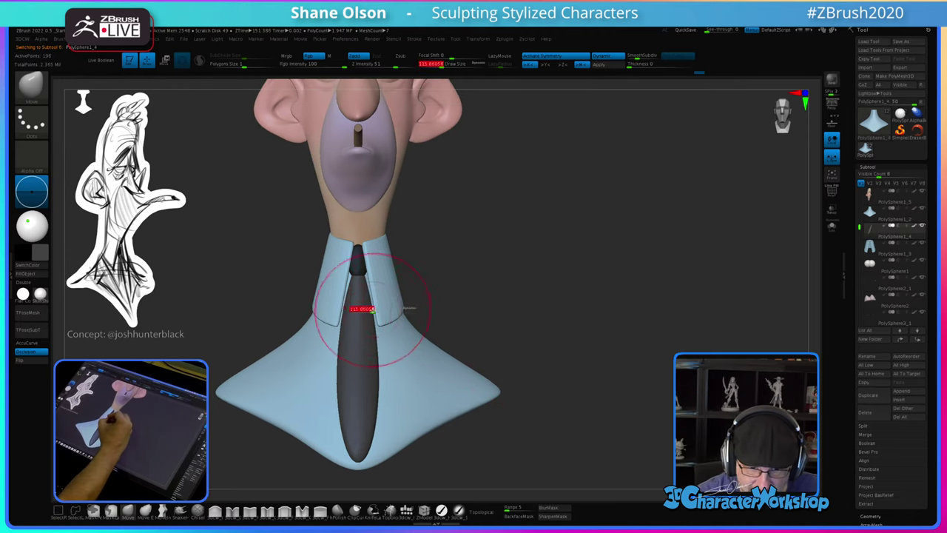
left_click_drag(372, 310, 369, 310)
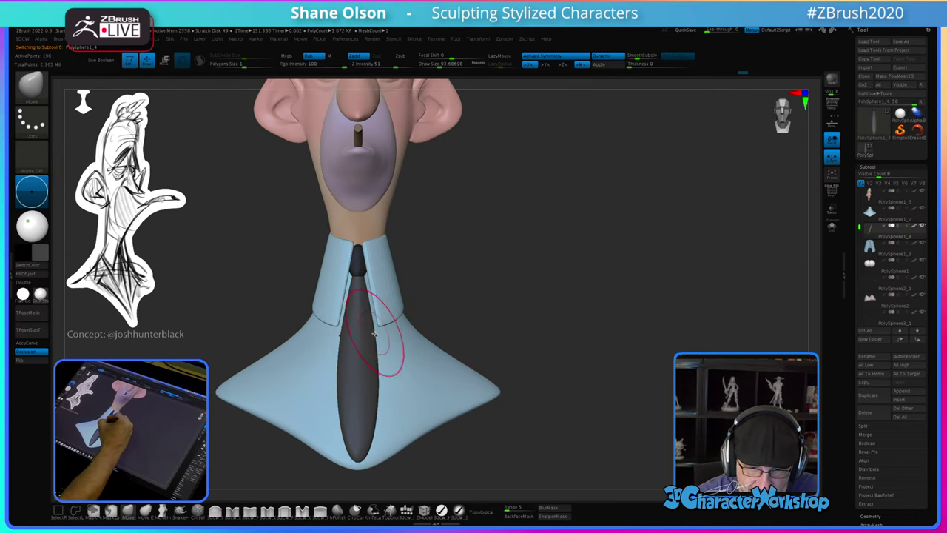
Step: Reduce the draw size to about 83 and refine the tie's upper and middle contour from a three-quarter side view
right_click_drag(388, 350, 371, 340)
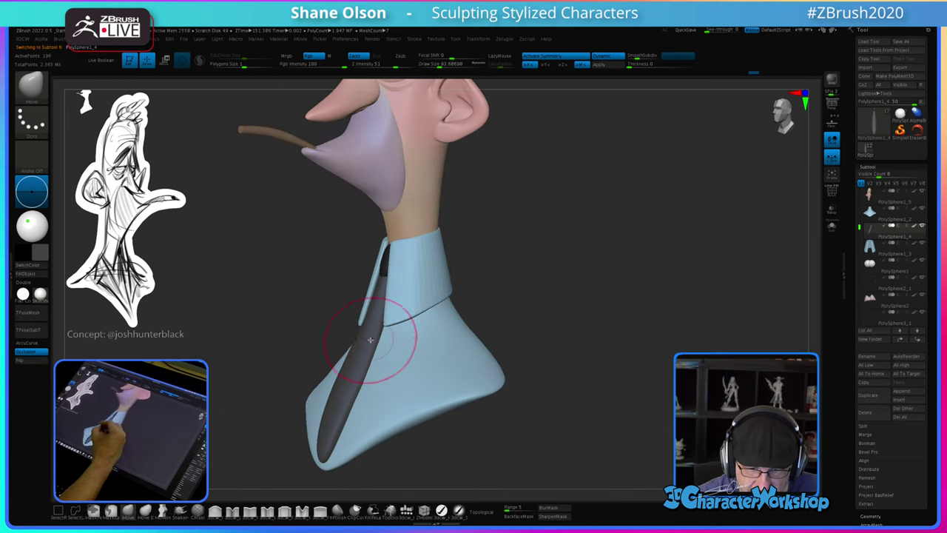
key("s")
left_click_drag(379, 321, 365, 336)
key("s")
left_click_drag(361, 339, 347, 374)
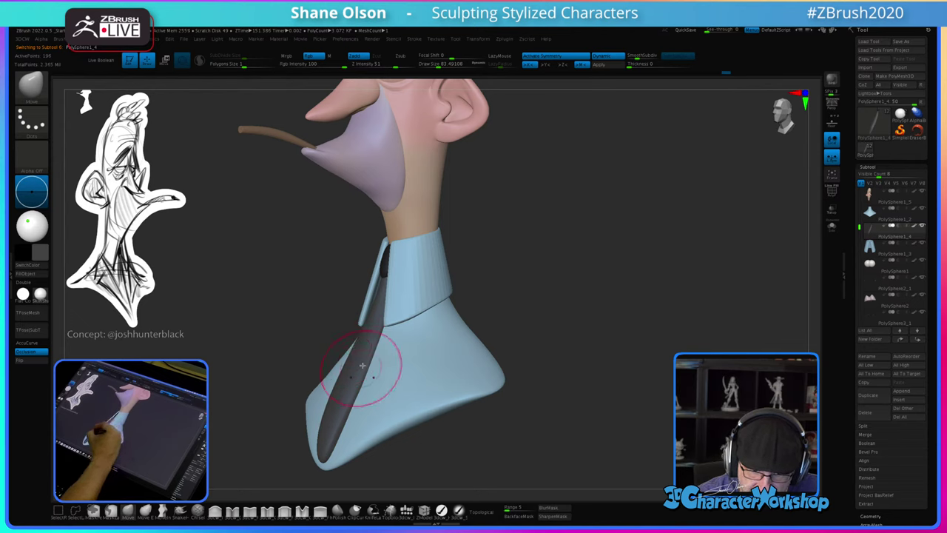
Step: Examine the tie's shape and fit from the front and the side
mouse_move(363, 365)
right_mouse_down("shift")
mouse_move(506, 362)
mouse_move(466, 367)
mouse_move(484, 367)
mouse_move(476, 382)
right_mouse_up("shift")
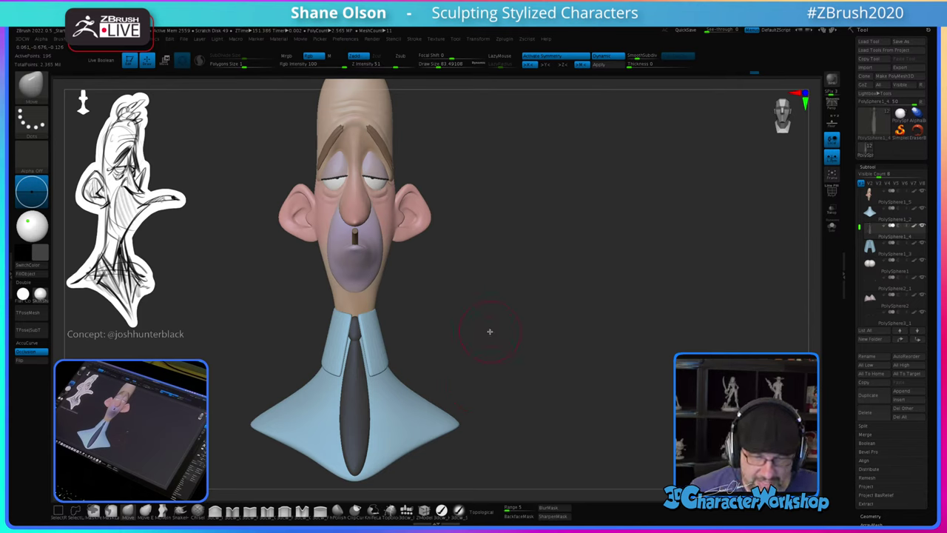
right_click_drag(502, 286, 460, 328)
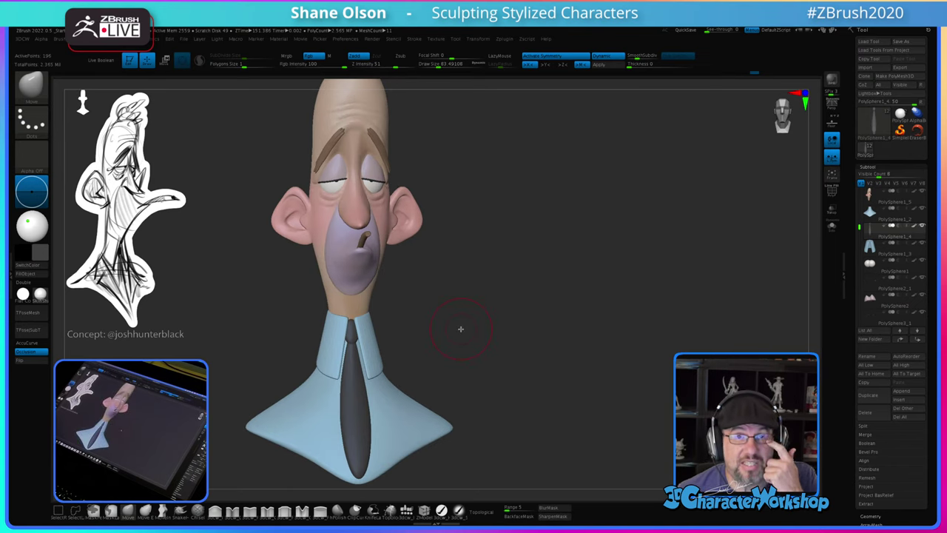
right_click_drag(468, 323, 460, 322)
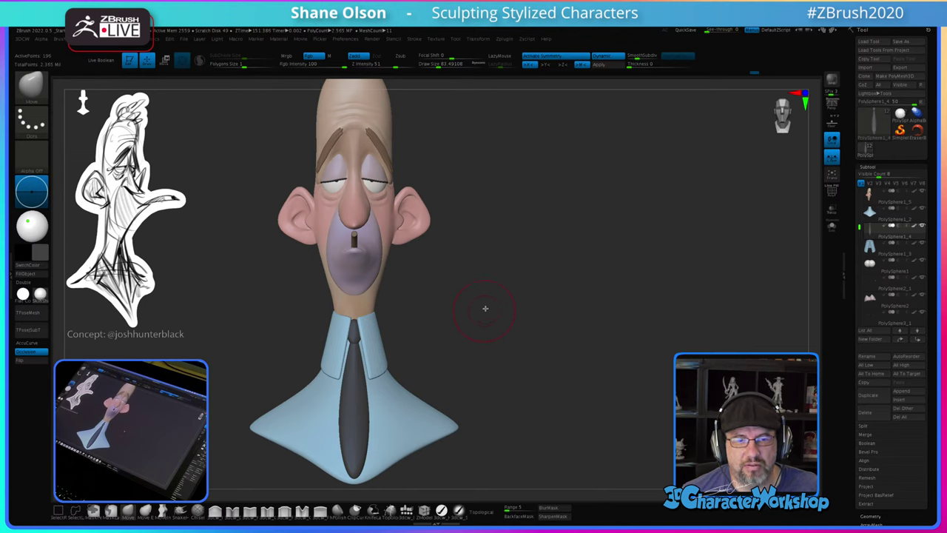
right_click_drag(499, 276, 522, 259, "alt")
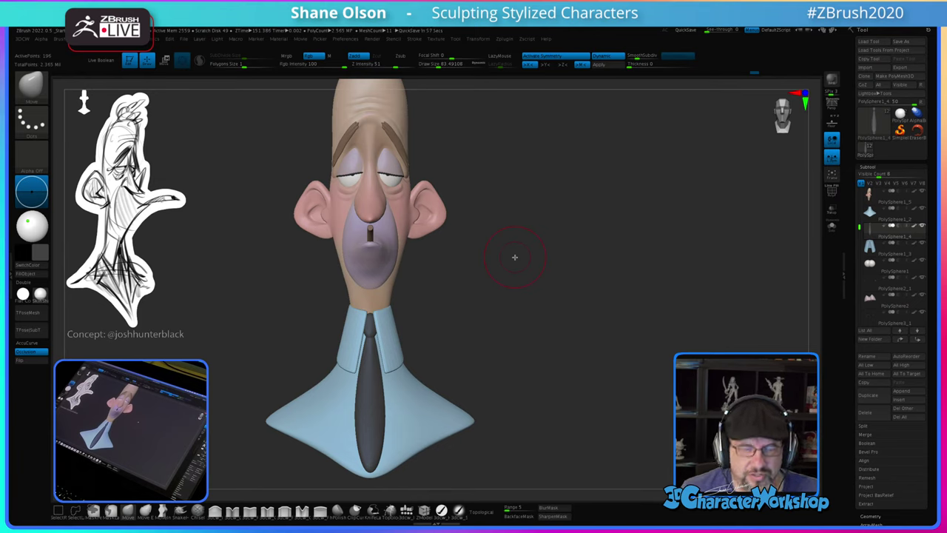
right_click_drag(493, 266, 489, 270)
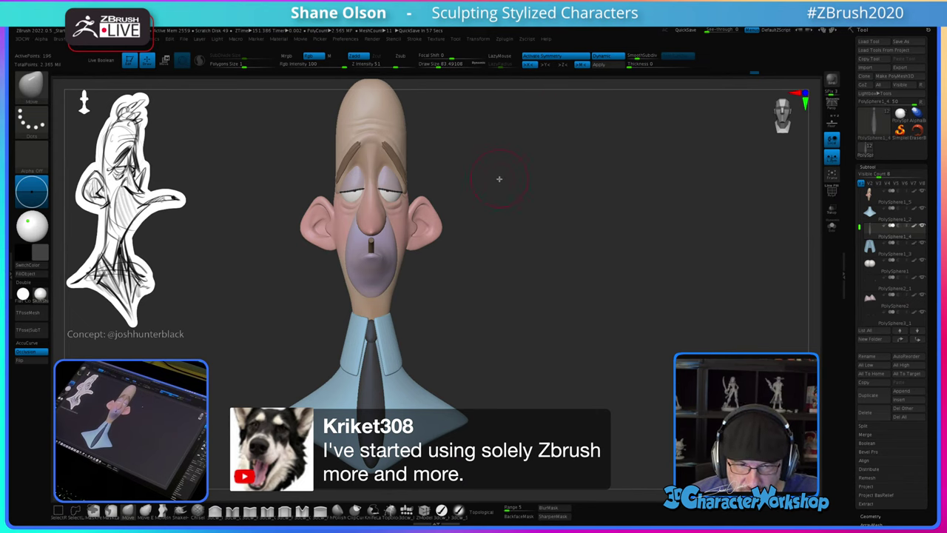
right_click_drag(499, 178, 501, 180)
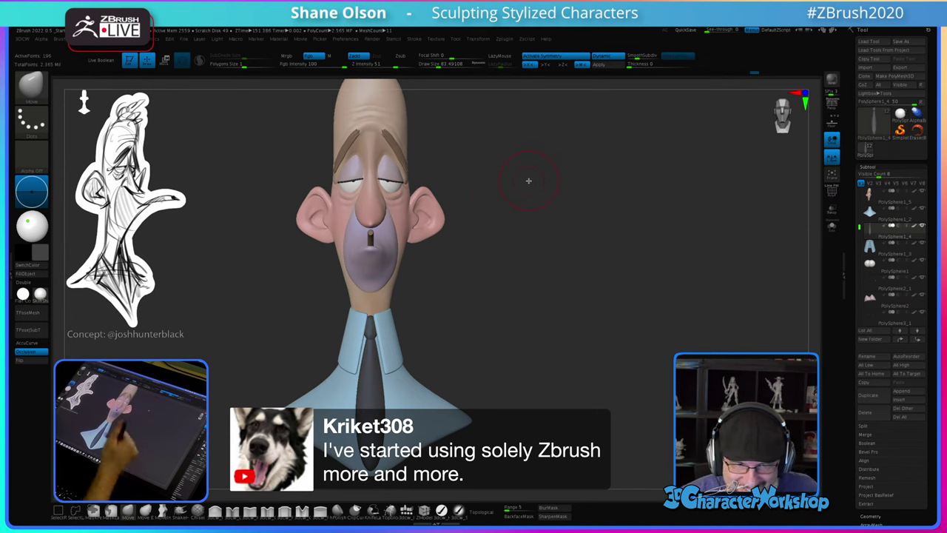
right_click_drag(487, 333, 426, 392)
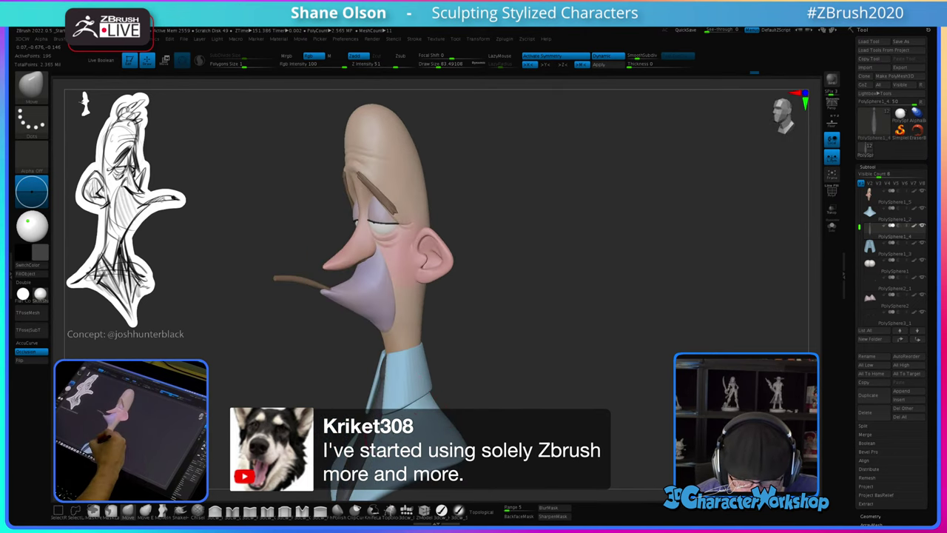
Step: Select the shirt body and adjust its surface near the collar using the Move brush at a draw size of about 128
left_click(402, 433, "alt")
right_click_drag(404, 438, 407, 410, "alt")
key("shift+f")
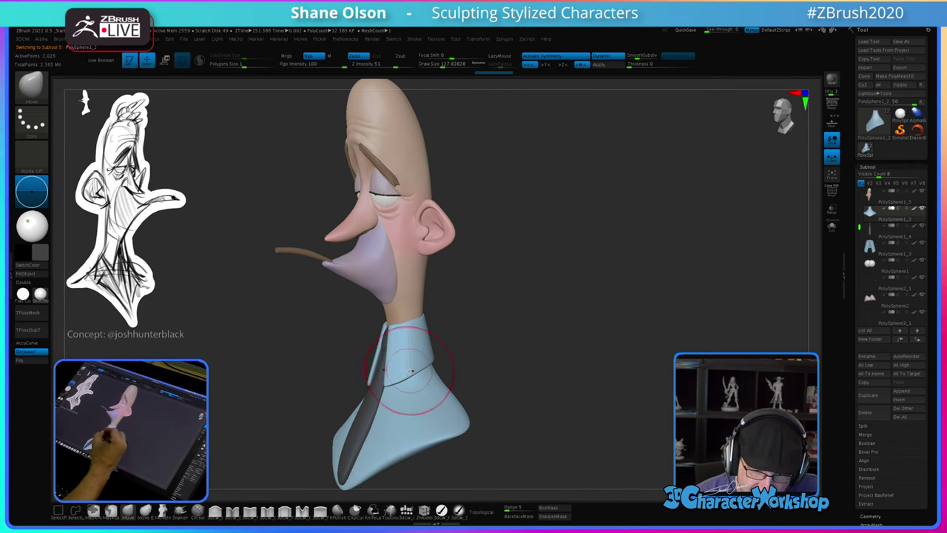
right_click_drag(411, 370, 423, 370, "shift")
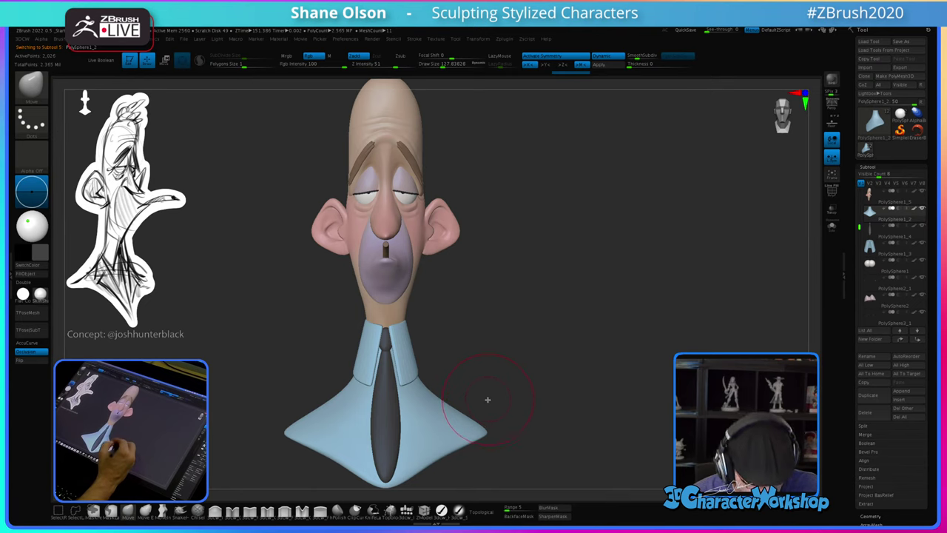
Step: Reduce the draw size to about 44 and examine the shirt and tie from the front and a three-quarter side view
right_click_drag(487, 400, 490, 396, "alt")
key("s")
left_click_drag(509, 384, 503, 385)
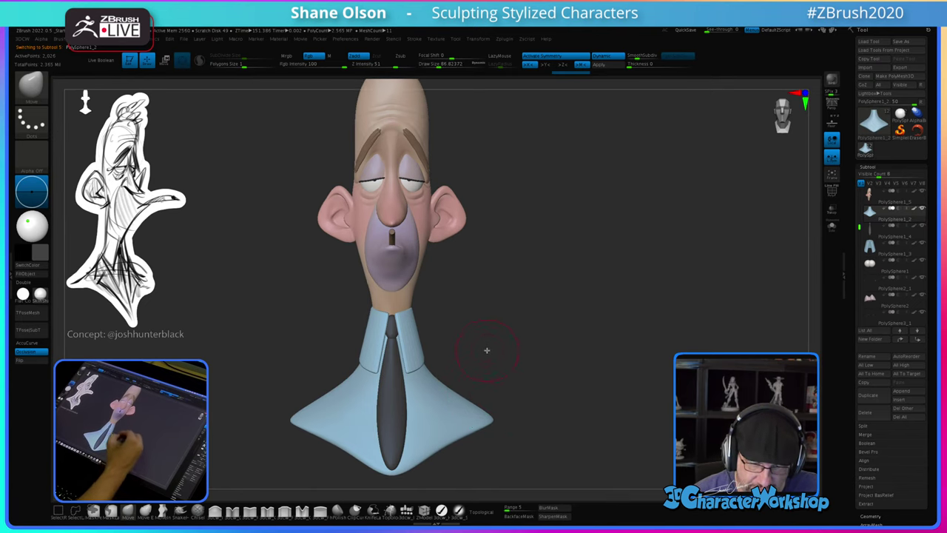
right_click_drag(486, 351, 498, 335, "alt")
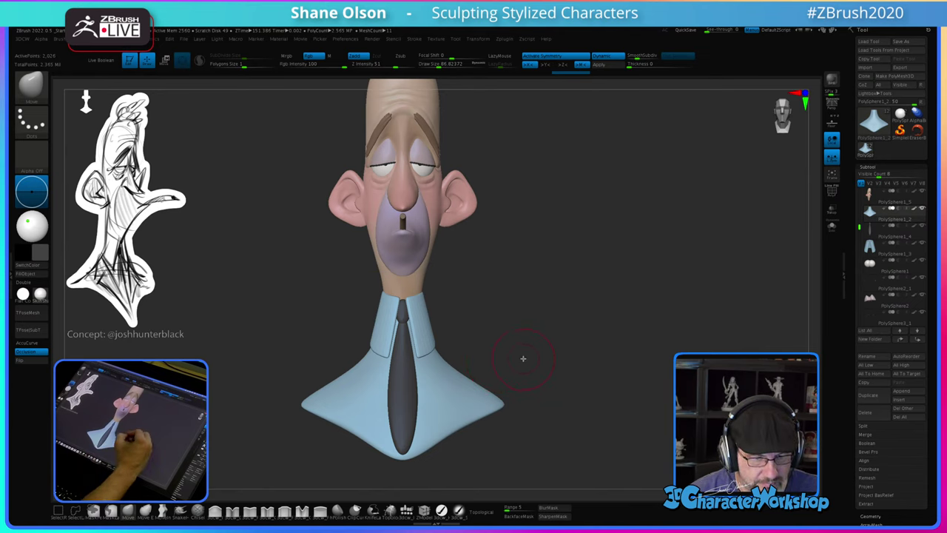
right_click_drag(527, 345, 538, 314)
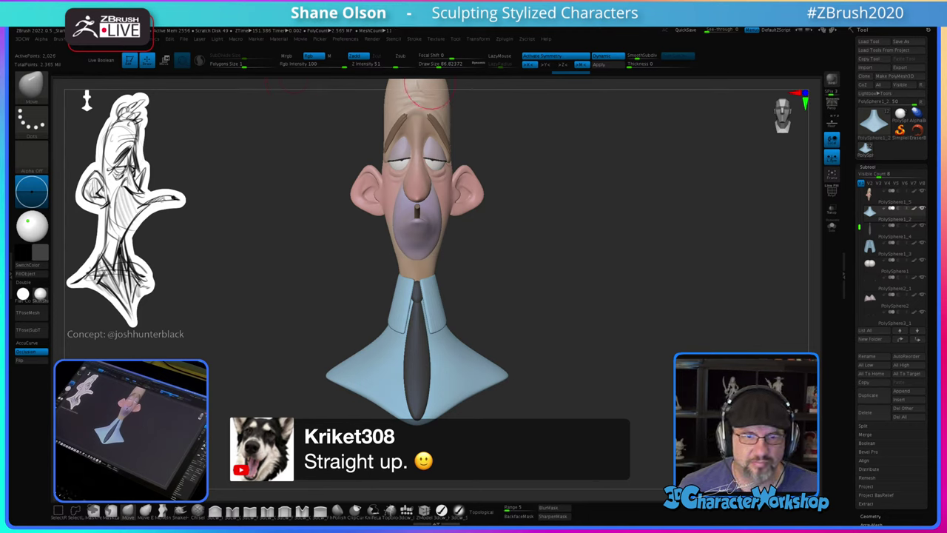
mouse_move(535, 313)
left_mouse_down()
mouse_move(516, 326)
mouse_move(525, 325)
left_mouse_up()
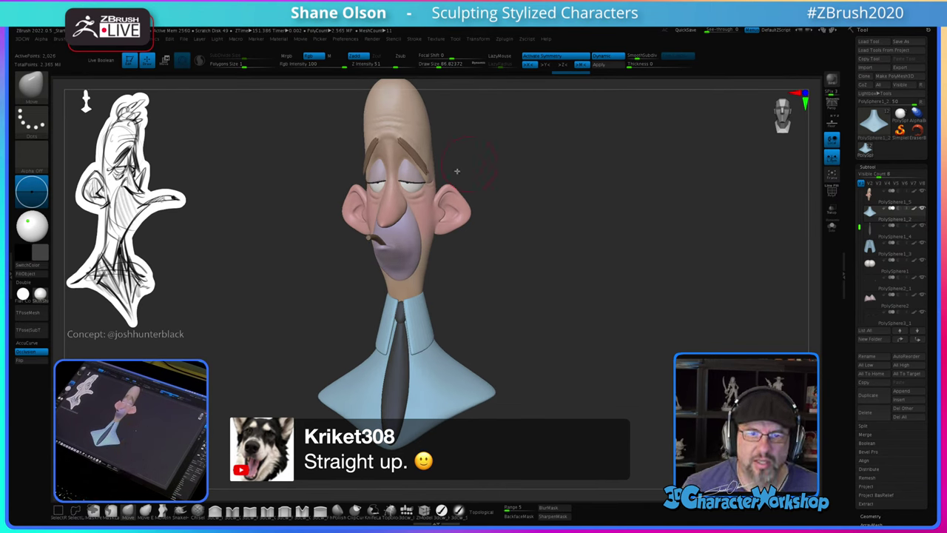
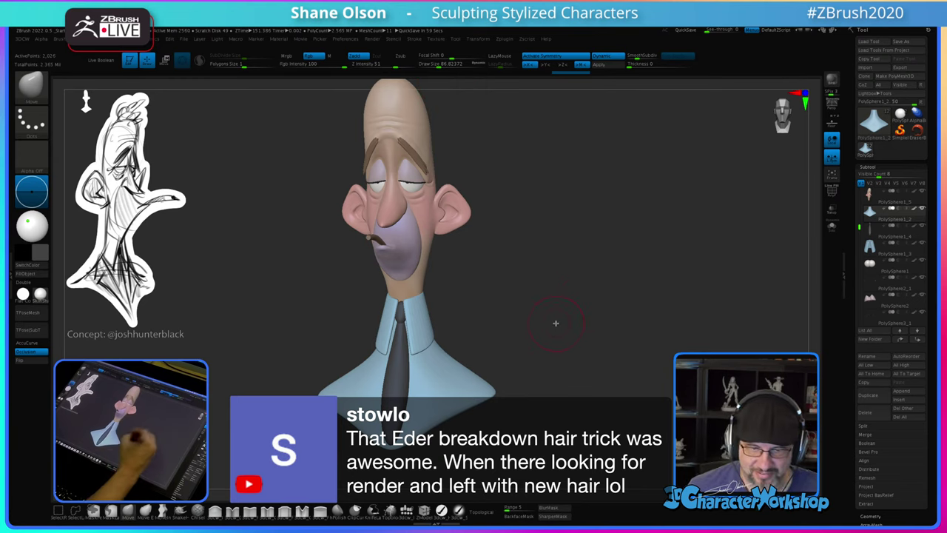
mouse_move(539, 356)
left_mouse_down()
mouse_move(526, 360)
mouse_move(473, 318)
mouse_move(487, 322)
left_mouse_up()
key("s")
left_click_drag(485, 322, 497, 304, "alt")
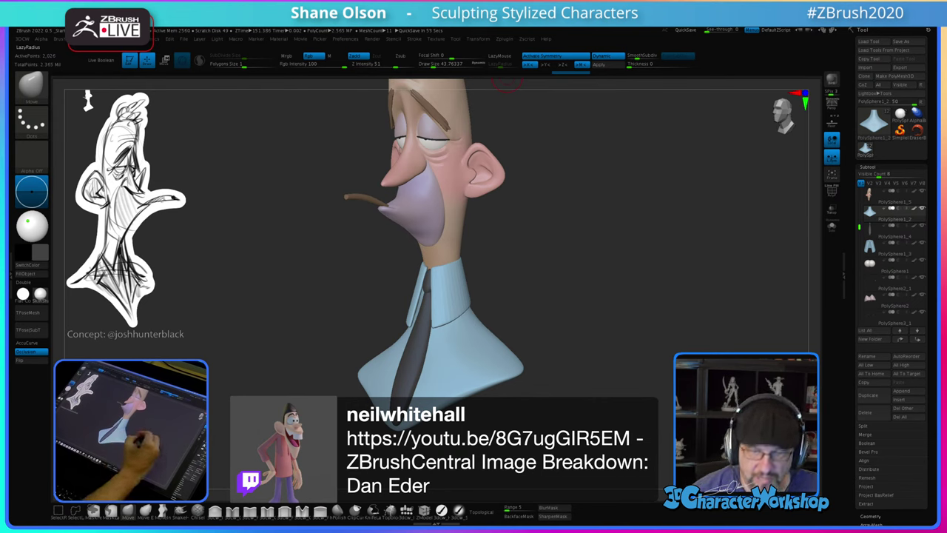
left_click_drag(583, 332, 566, 309)
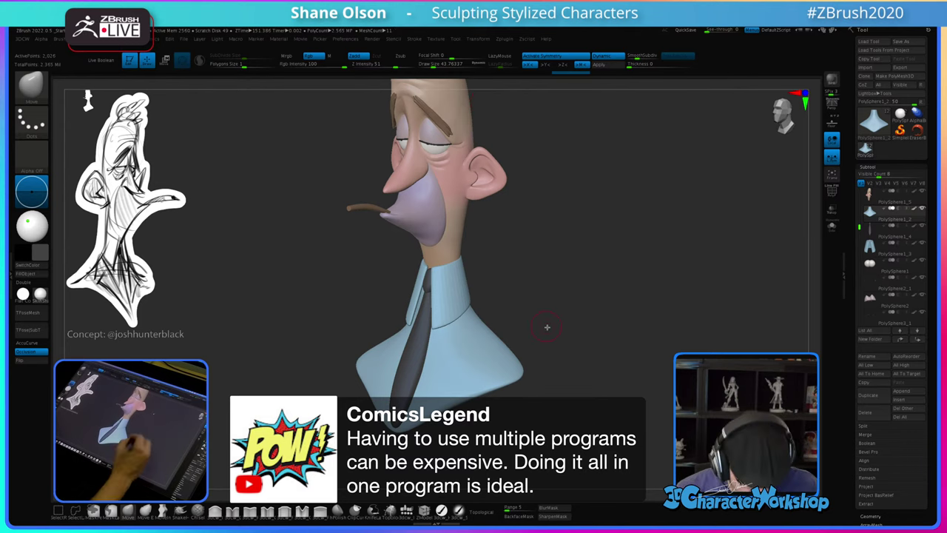
mouse_move(545, 331)
left_mouse_down()
mouse_move(567, 333)
mouse_move(563, 325)
mouse_move(556, 347)
mouse_move(548, 345)
mouse_move(565, 345)
mouse_move(556, 351)
mouse_move(525, 298)
mouse_move(526, 382)
mouse_move(530, 323)
left_mouse_up()
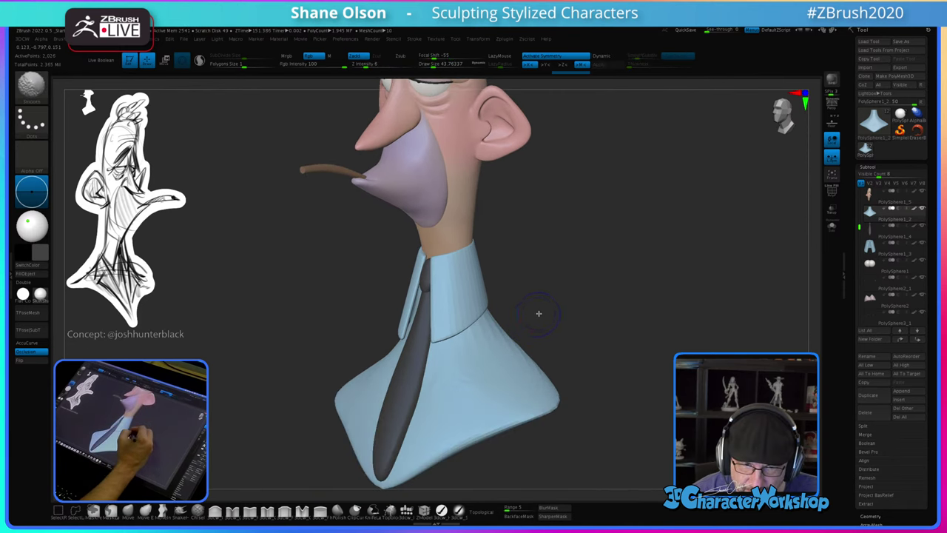
key("shift+f")
key("shift+f")
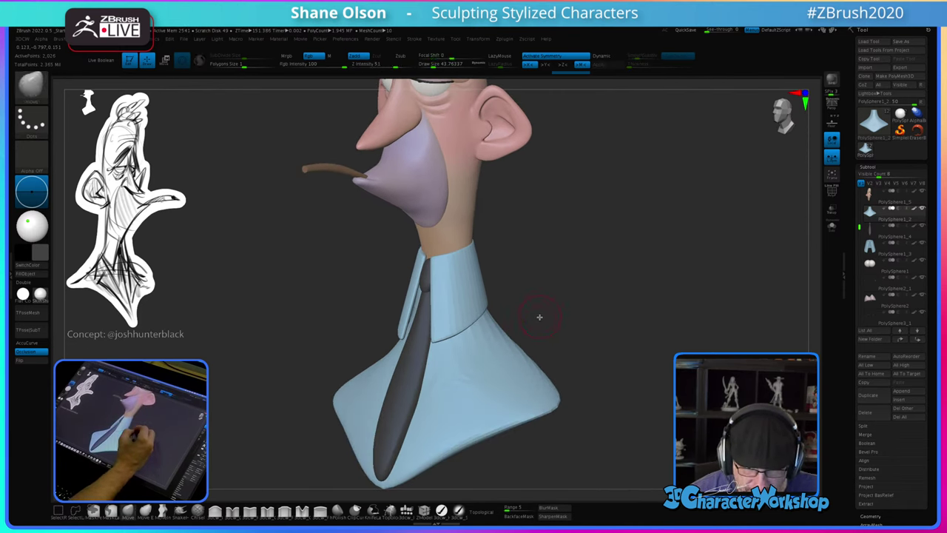
Step: Reshape the back and lower side edge of the shirt from the side using the Move brush at draw sizes between about 31 and 54
left_click_drag(538, 302, 519, 331)
key("s")
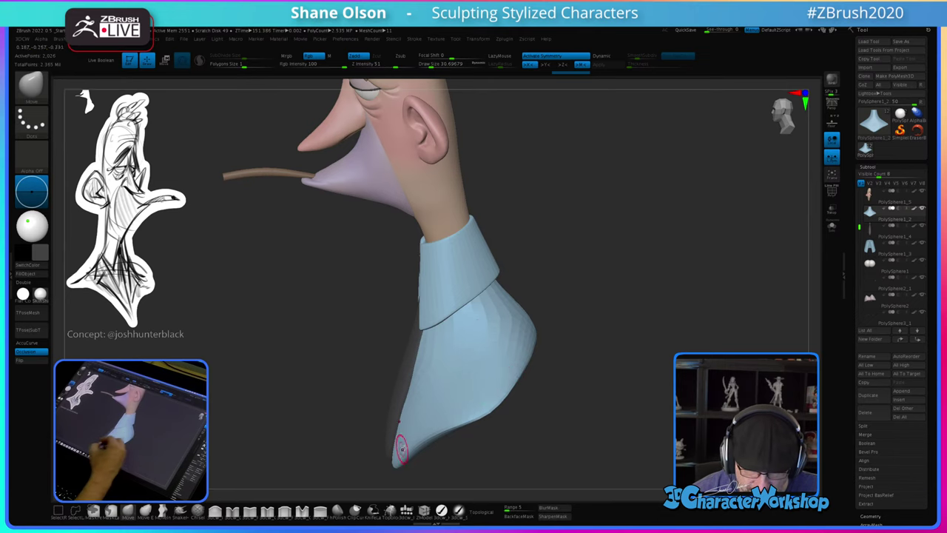
mouse_move(532, 398)
left_mouse_down()
mouse_move(550, 393)
mouse_move(533, 400)
mouse_move(534, 390)
left_mouse_up()
mouse_move(558, 360)
left_mouse_down()
mouse_move(562, 385)
mouse_move(564, 368)
left_mouse_up()
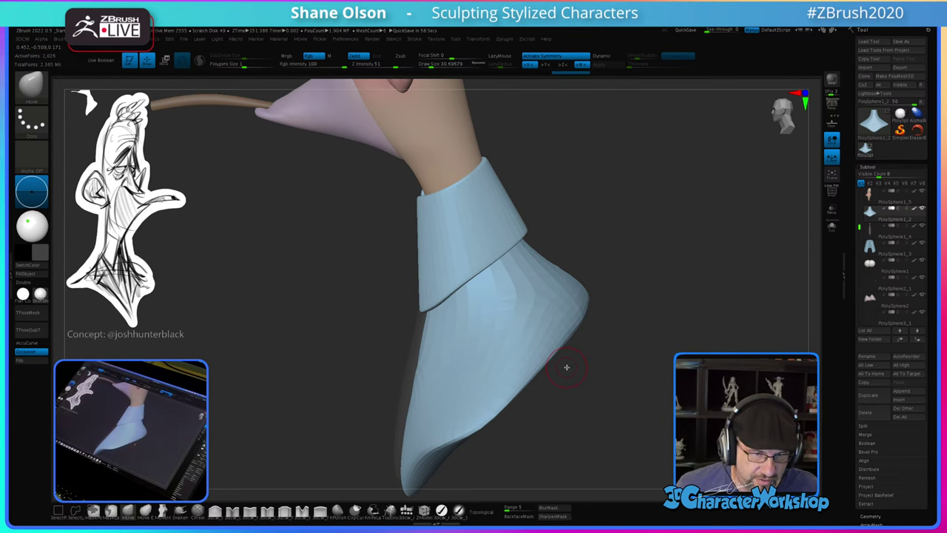
mouse_move(554, 387)
left_mouse_down()
mouse_move(538, 408)
mouse_move(554, 393)
left_mouse_up()
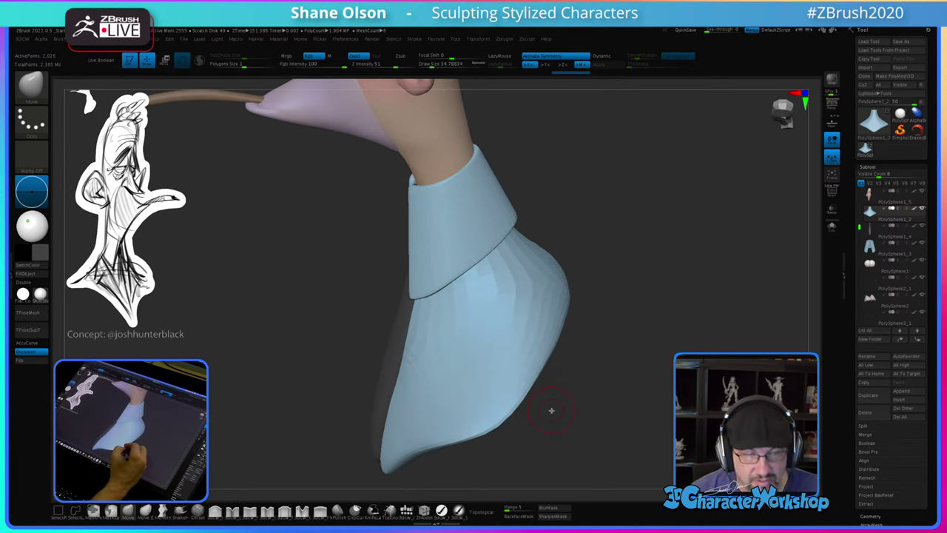
mouse_move(550, 408)
left_mouse_down()
mouse_move(561, 387)
mouse_move(543, 413)
left_mouse_up()
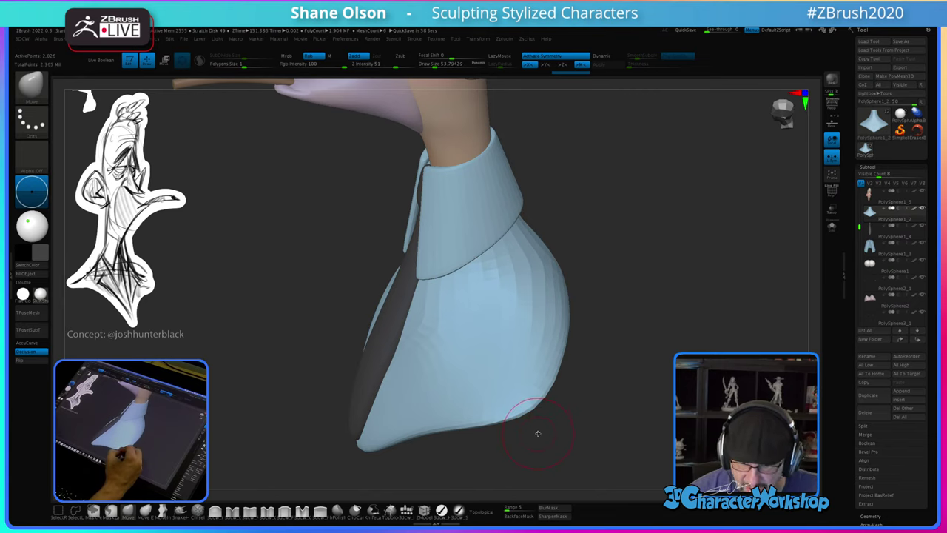
mouse_move(540, 419)
left_mouse_down()
mouse_move(525, 426)
mouse_move(534, 422)
mouse_move(533, 439)
mouse_move(546, 420)
left_mouse_up()
key("s")
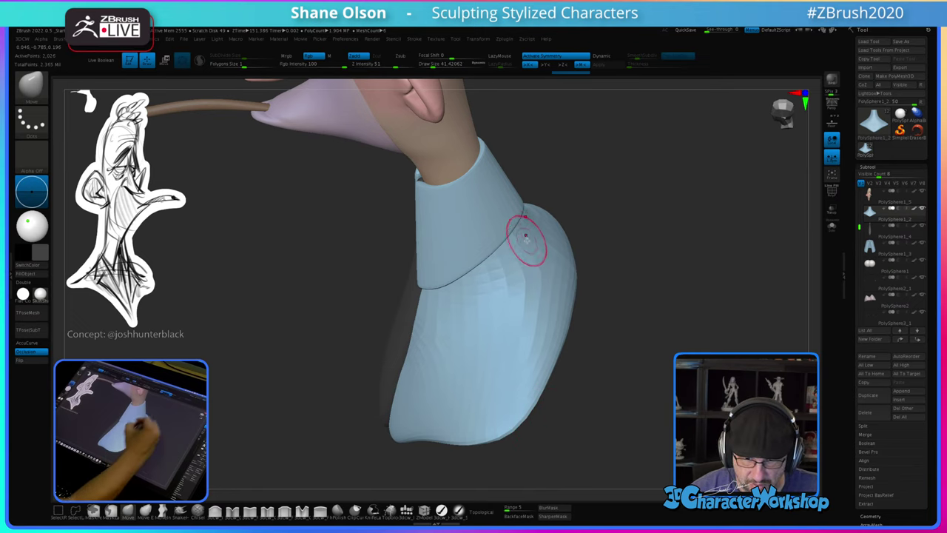
Step: With the Topology brush, draw a curve on the shirt from behind the collar down to the tie's tip
left_click(406, 510)
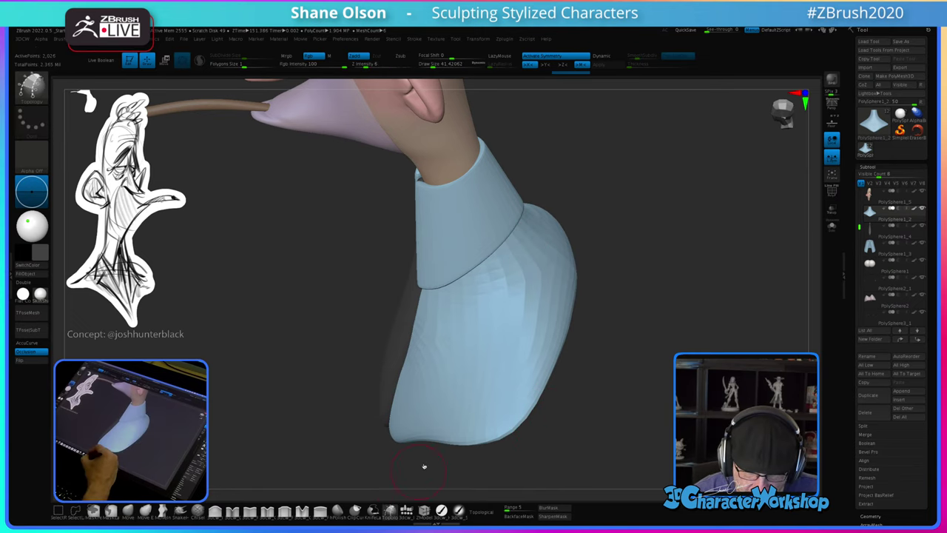
mouse_move(523, 258)
left_mouse_down()
mouse_move(525, 200)
mouse_move(533, 229)
mouse_move(534, 220)
left_mouse_up()
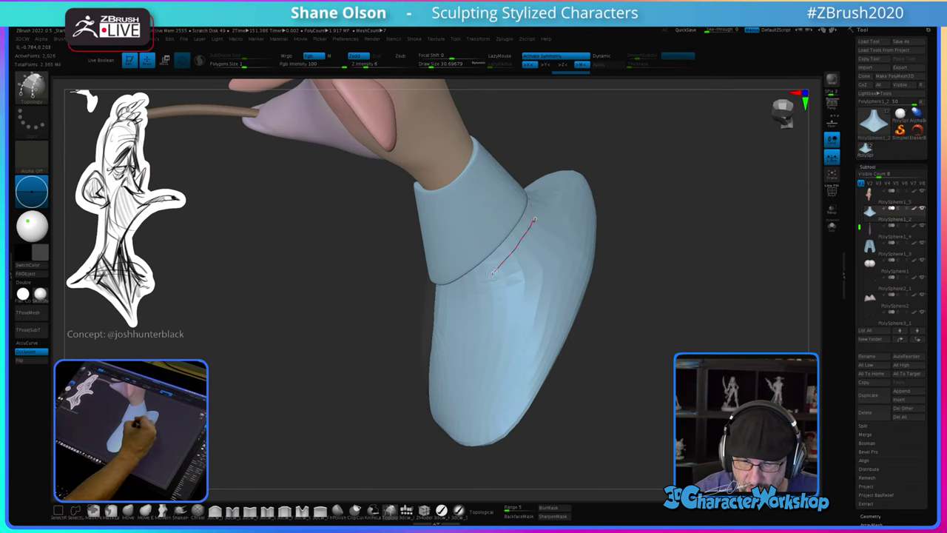
left_click_drag(570, 366, 598, 365)
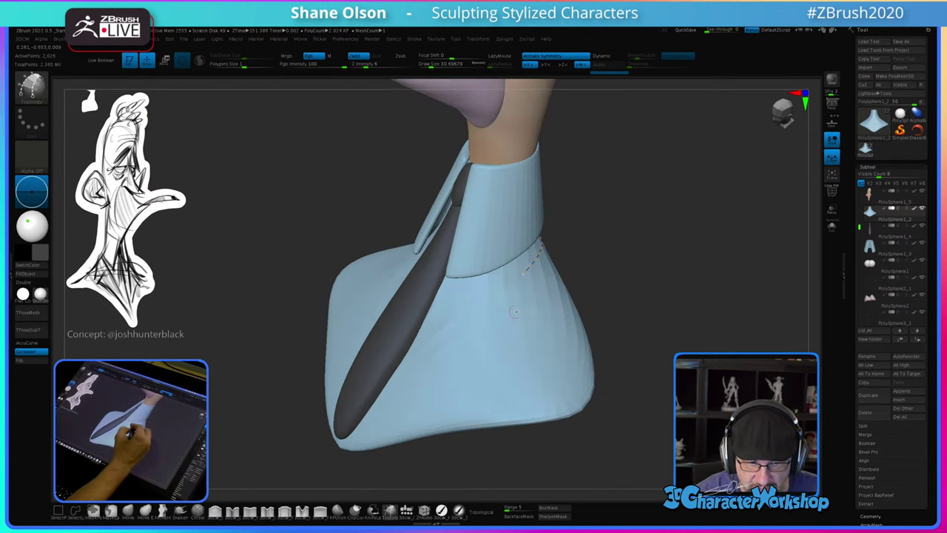
right_click_drag(516, 312, 514, 326, "alt")
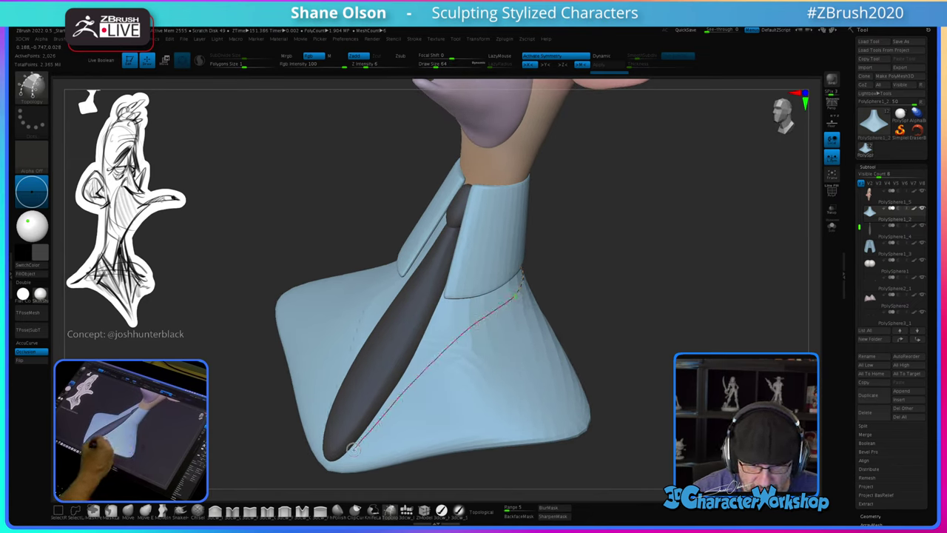
Step: Draw a second, lower topology curve from the shirt's back around the shoulder to the tie's tip, with a short crossing line there
mouse_move(508, 380)
right_mouse_down()
mouse_move(519, 387)
mouse_move(558, 360)
mouse_move(513, 406)
mouse_move(588, 344)
mouse_move(578, 323)
right_mouse_up()
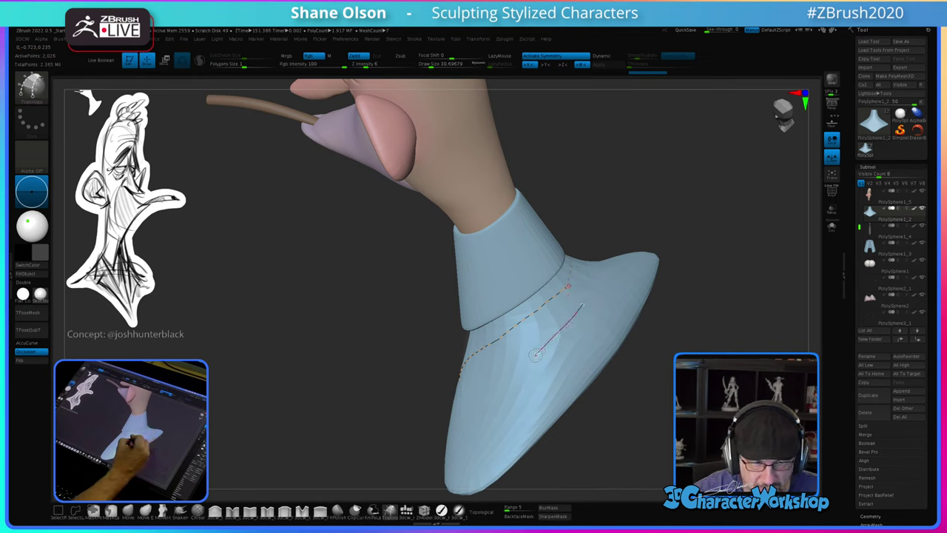
left_click_drag(521, 370, 518, 374)
mouse_move(508, 419)
right_mouse_down()
mouse_move(529, 400)
mouse_move(520, 412)
mouse_move(512, 387)
mouse_move(556, 308)
right_mouse_up()
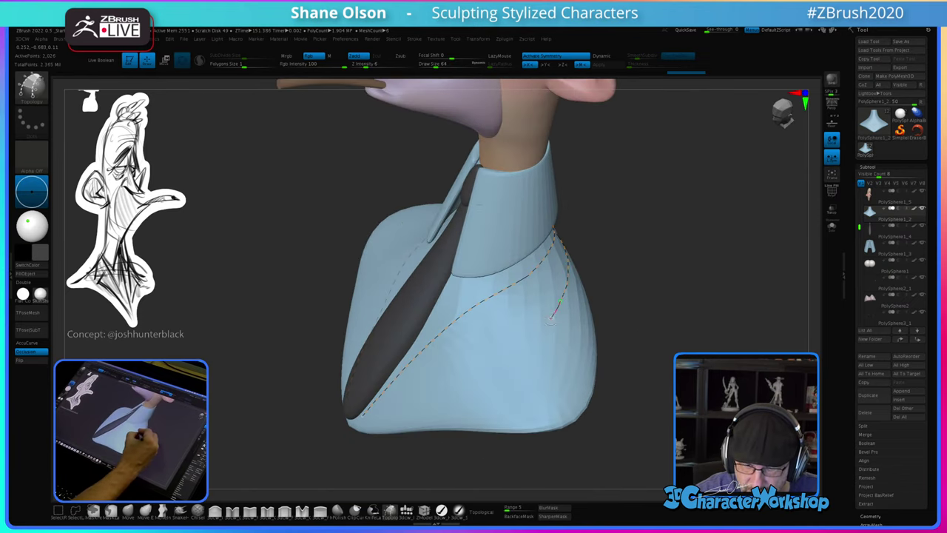
left_click_drag(538, 341, 538, 343)
mouse_move(516, 398)
right_mouse_down("alt")
mouse_move(522, 416)
mouse_move(533, 415)
mouse_move(529, 380)
mouse_move(522, 404)
right_mouse_up("alt")
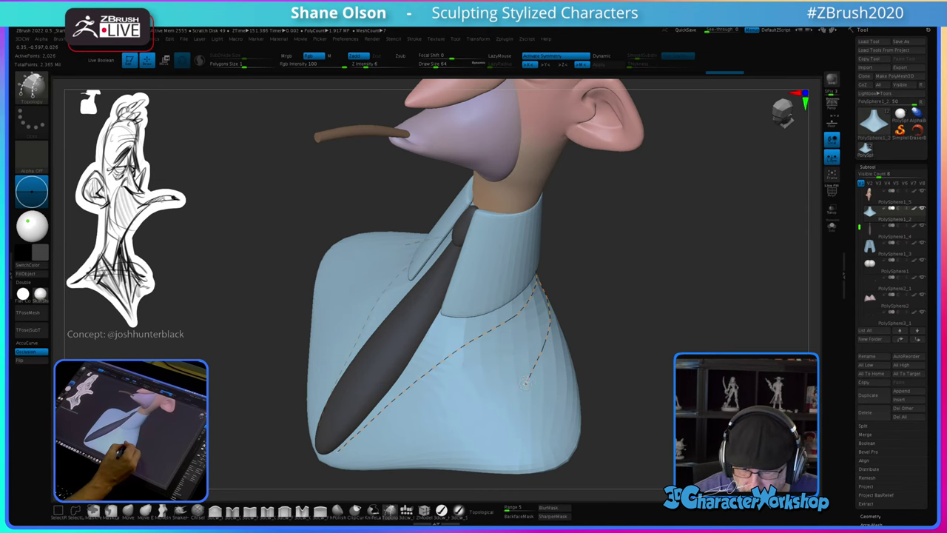
left_click_drag(338, 460, 339, 459)
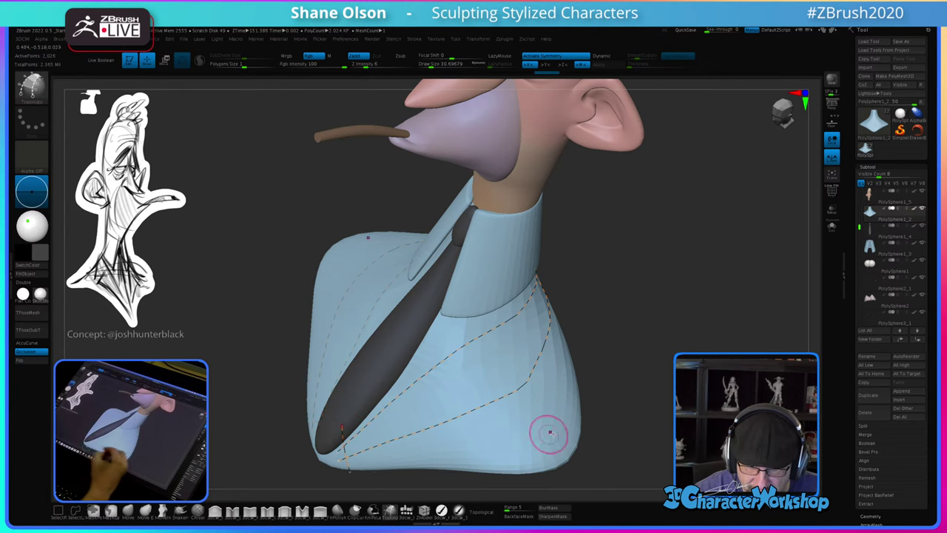
Step: Draw crossing topology lines between the two curves on the shirt's back and shoulder to form the first faces of the band
mouse_move(545, 436)
right_mouse_down()
mouse_move(556, 424)
mouse_move(538, 423)
mouse_move(510, 447)
right_mouse_up()
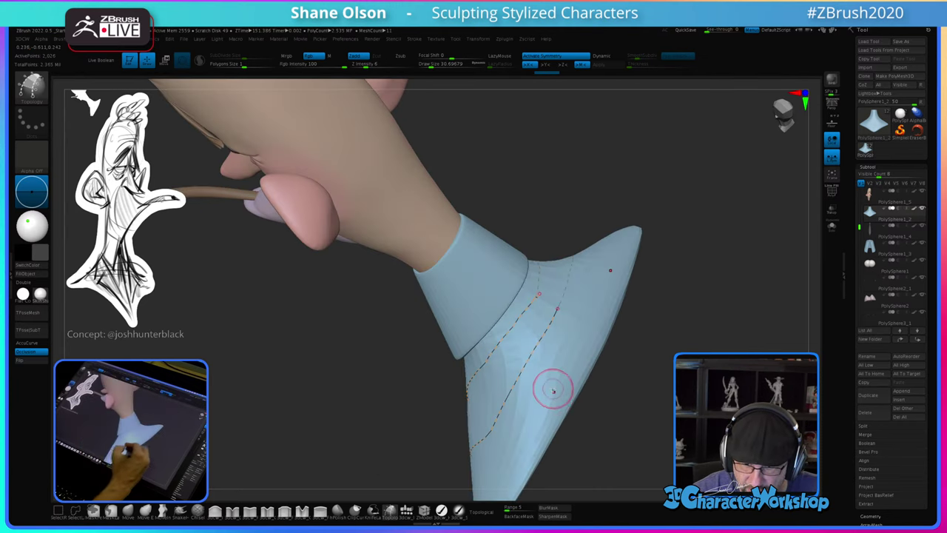
mouse_move(554, 387)
right_mouse_down()
mouse_move(522, 426)
mouse_move(485, 364)
right_mouse_up()
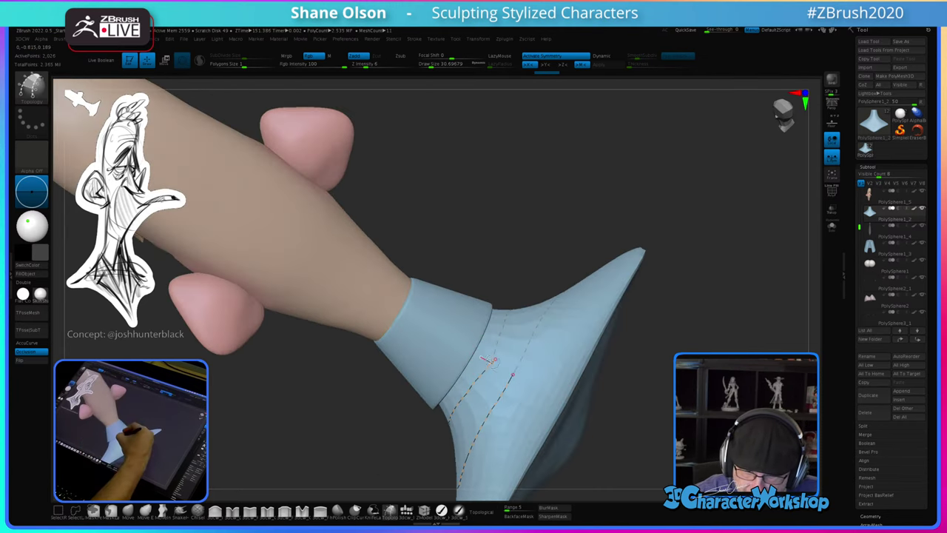
mouse_move(486, 452)
right_mouse_down()
mouse_move(507, 446)
mouse_move(508, 377)
right_mouse_up()
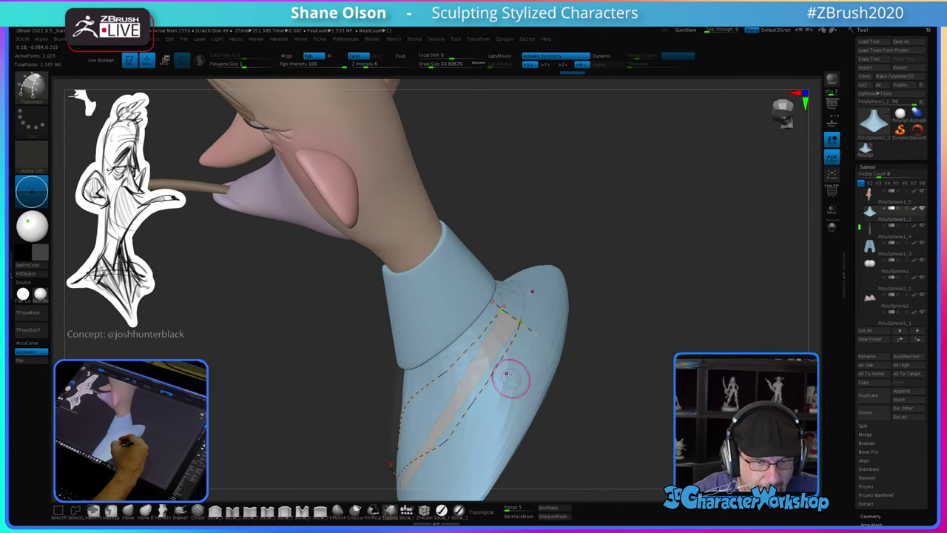
left_click_drag(486, 323, 531, 370)
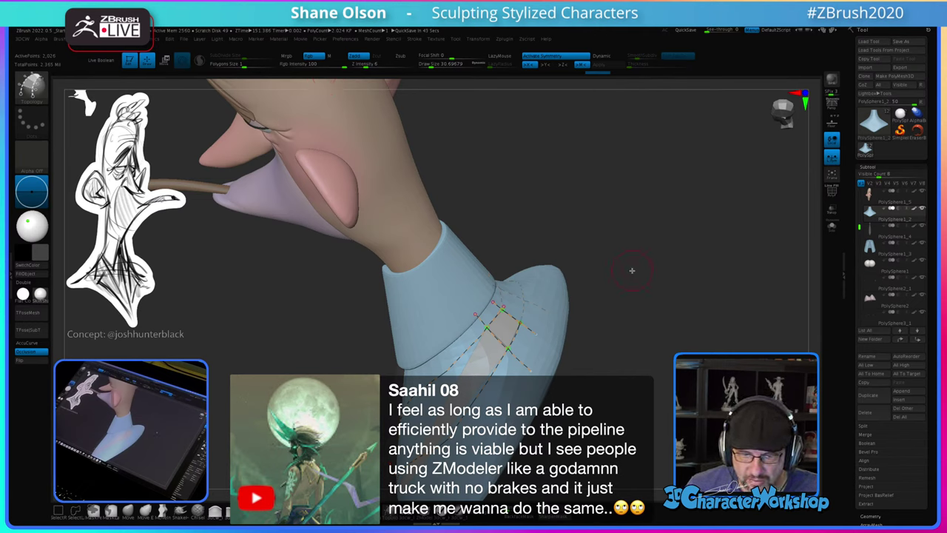
left_click_drag(598, 402, 502, 387)
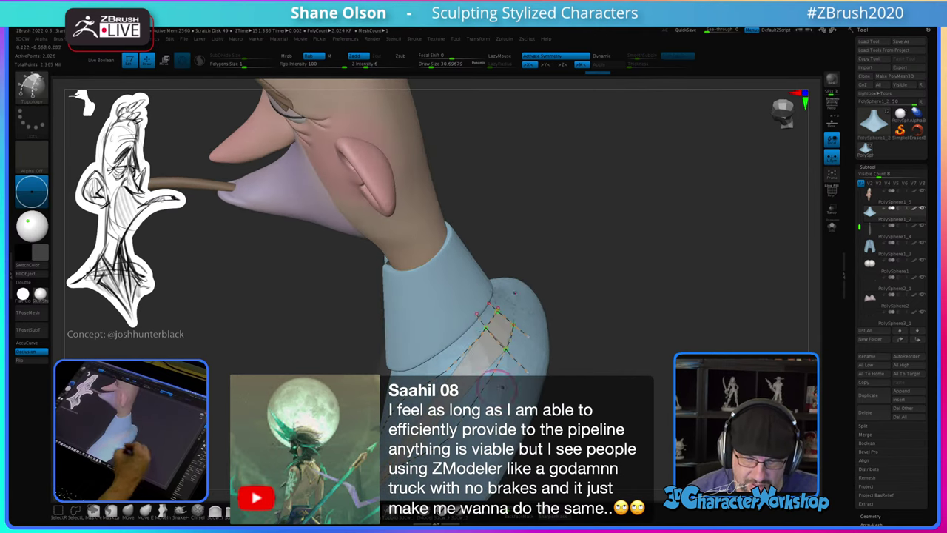
left_click_drag(463, 340, 502, 405)
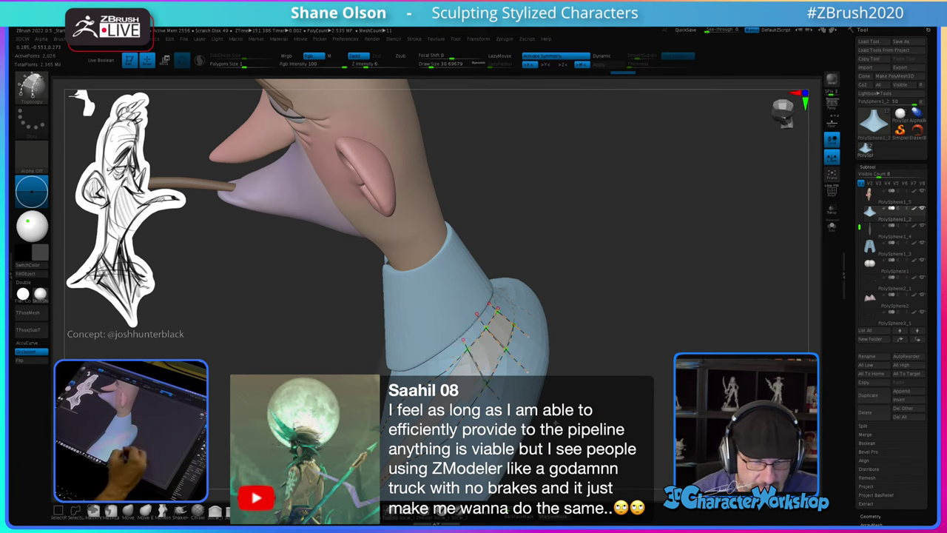
Step: Add crossing topology lines along the front of the band down to the tie's tip and trim the overhanging line ends
mouse_move(556, 422)
left_mouse_down()
mouse_move(599, 407)
mouse_move(542, 415)
left_mouse_up()
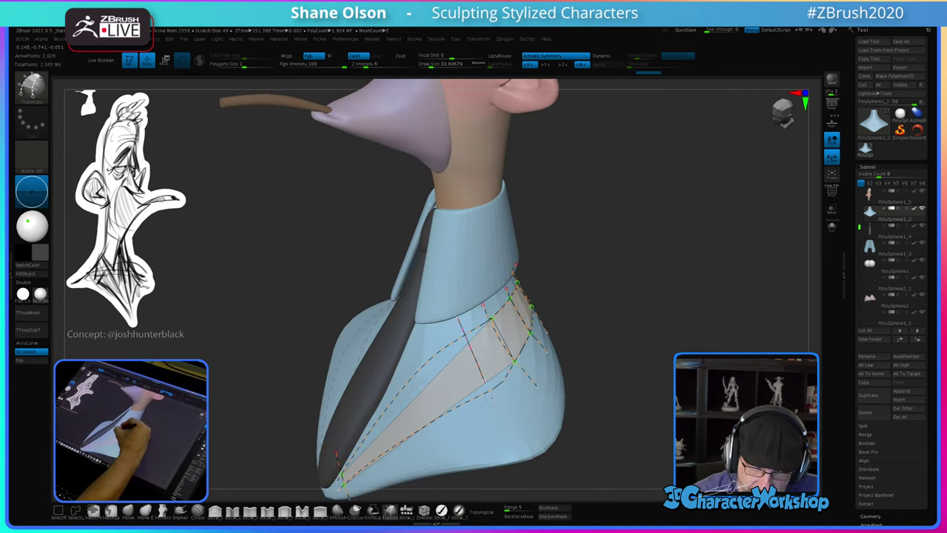
left_click_drag(609, 427, 571, 409)
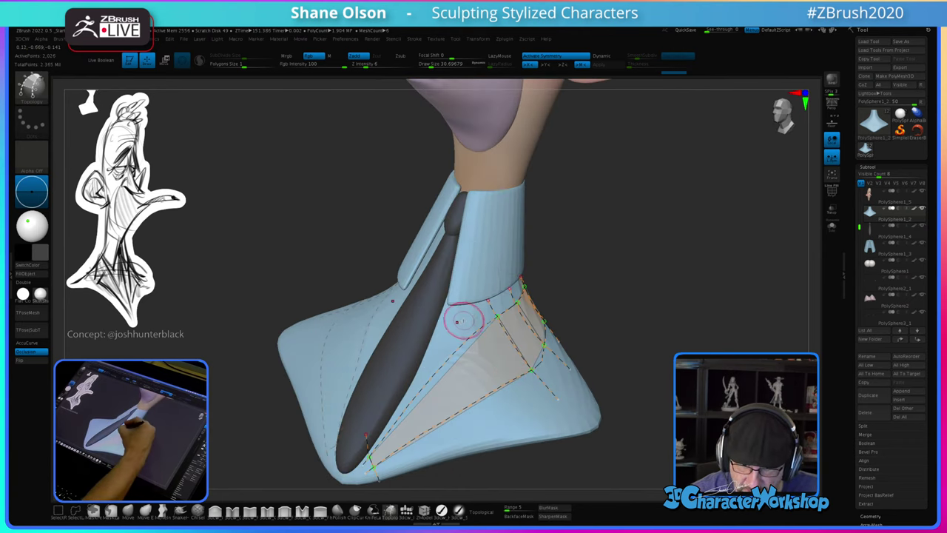
left_click_drag(436, 347, 486, 429)
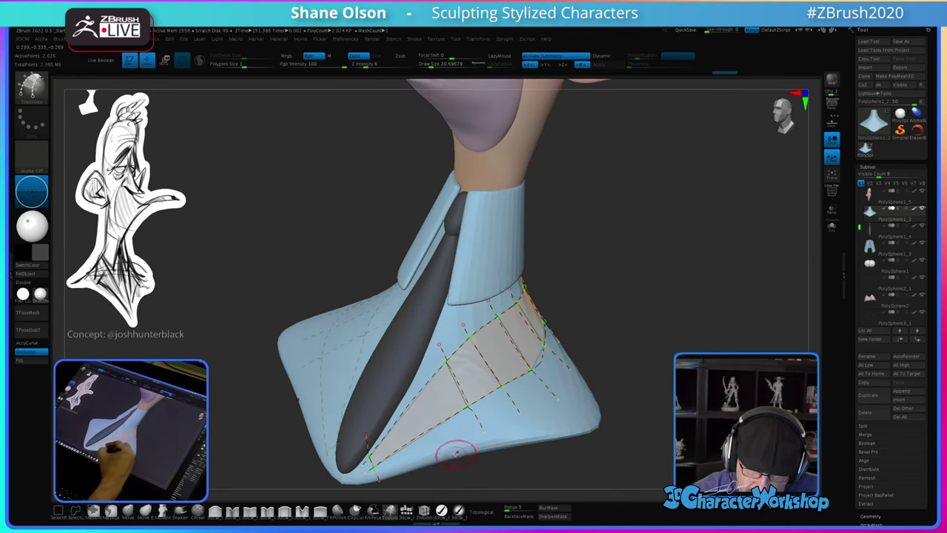
right_click_drag(458, 446, 465, 437)
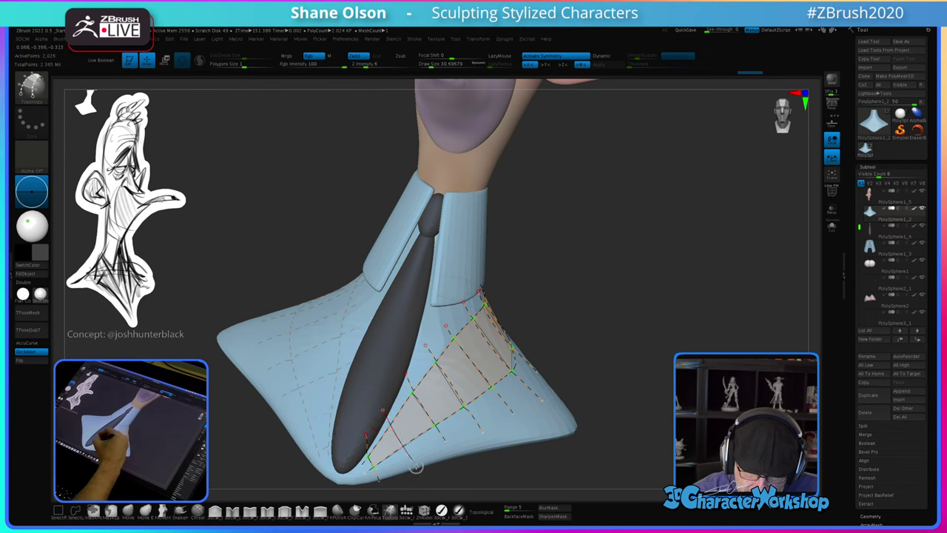
left_click_drag(609, 411, 596, 426)
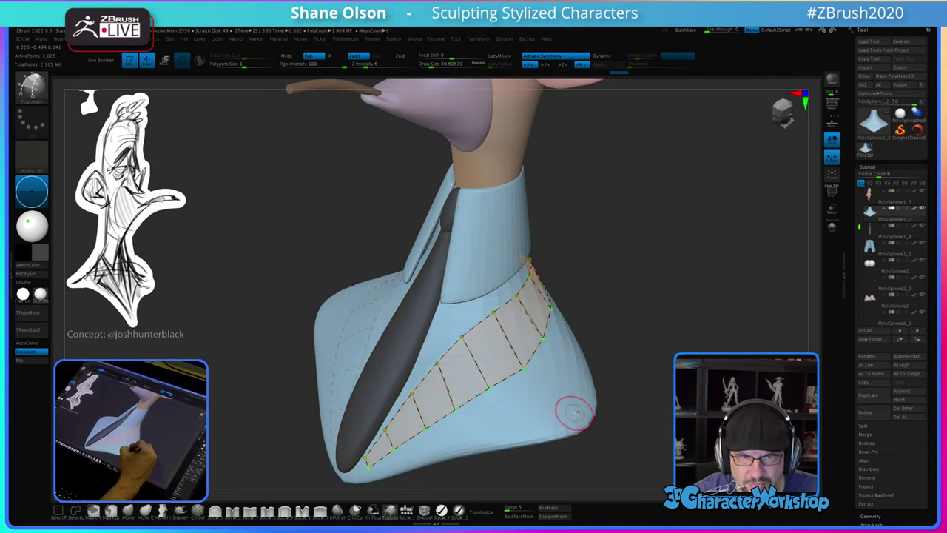
mouse_move(649, 403)
left_mouse_down()
mouse_move(629, 417)
mouse_move(645, 408)
left_mouse_up()
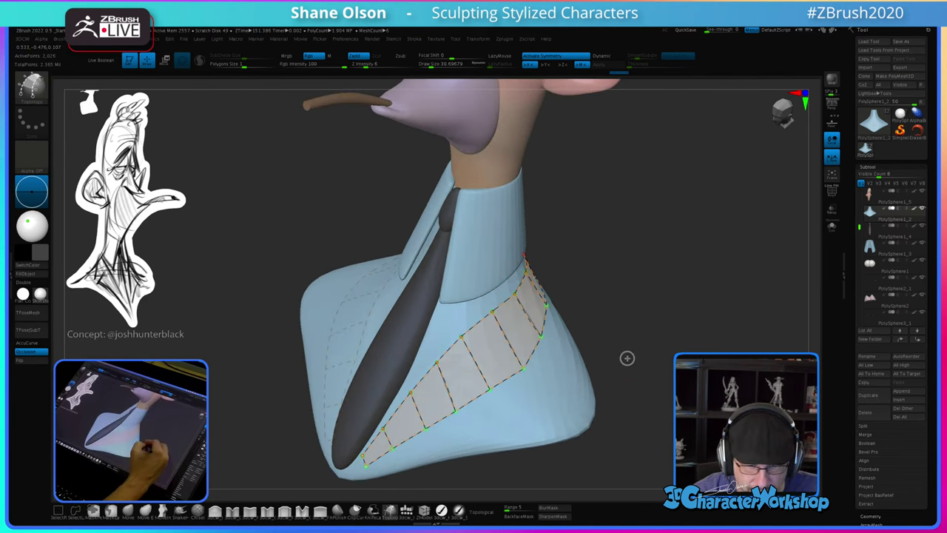
left_click_drag(626, 358, 639, 367)
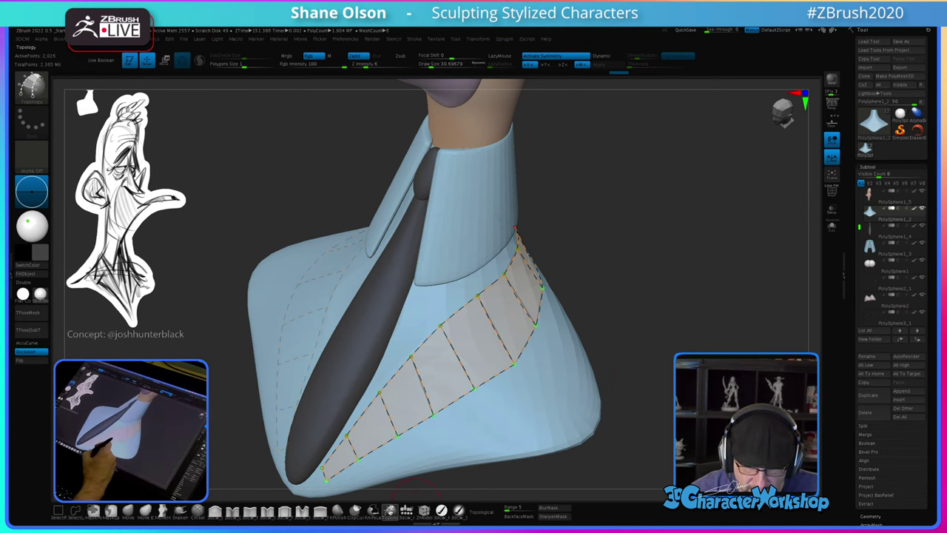
Step: Set the draw size to about 22 and try to split the topology band lengthwise with a line from the shirt's back around the shoulder
left_click_drag(649, 394, 598, 303)
key("[")
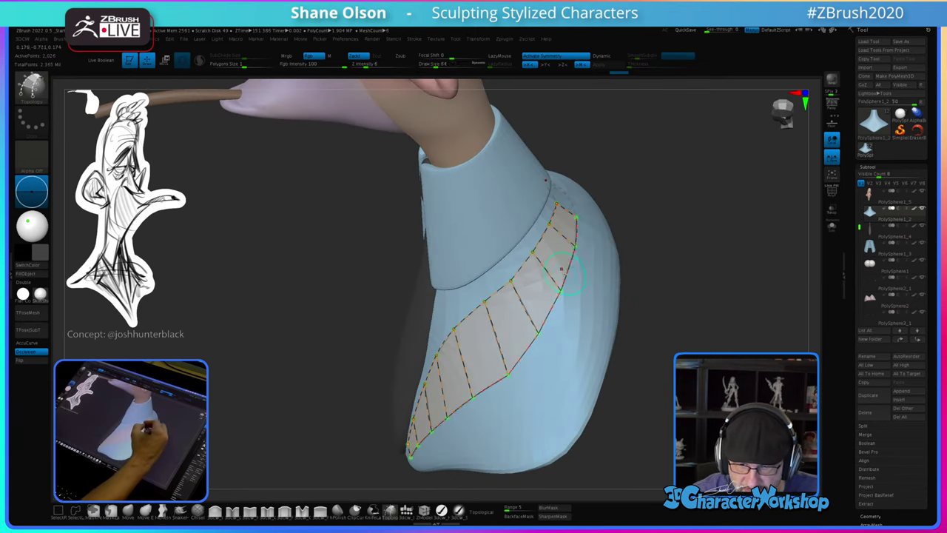
right_click_drag(597, 262, 601, 261, "ctrl")
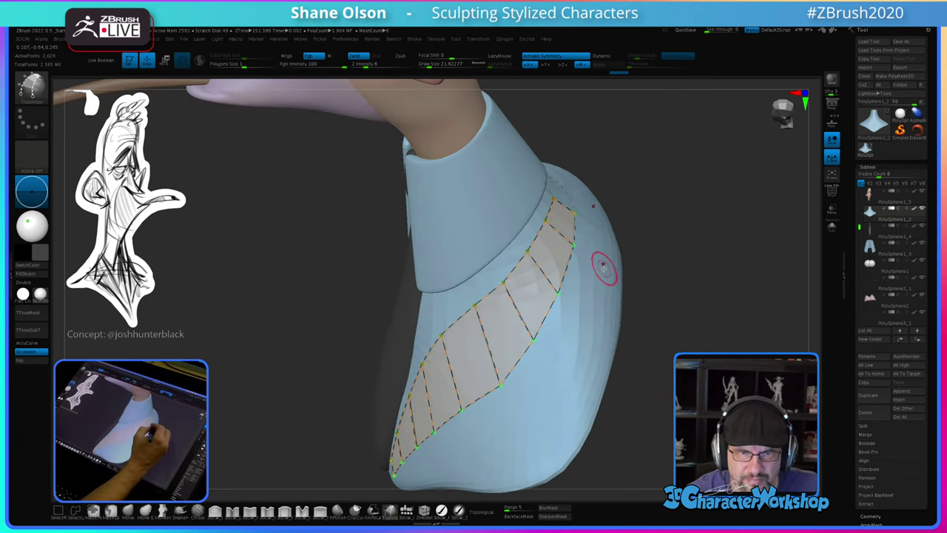
mouse_move(670, 396)
right_mouse_down("ctrl")
mouse_move(641, 380)
mouse_move(649, 418)
right_mouse_up("ctrl")
mouse_move(649, 393)
left_mouse_down()
mouse_move(612, 407)
mouse_move(628, 409)
left_mouse_up()
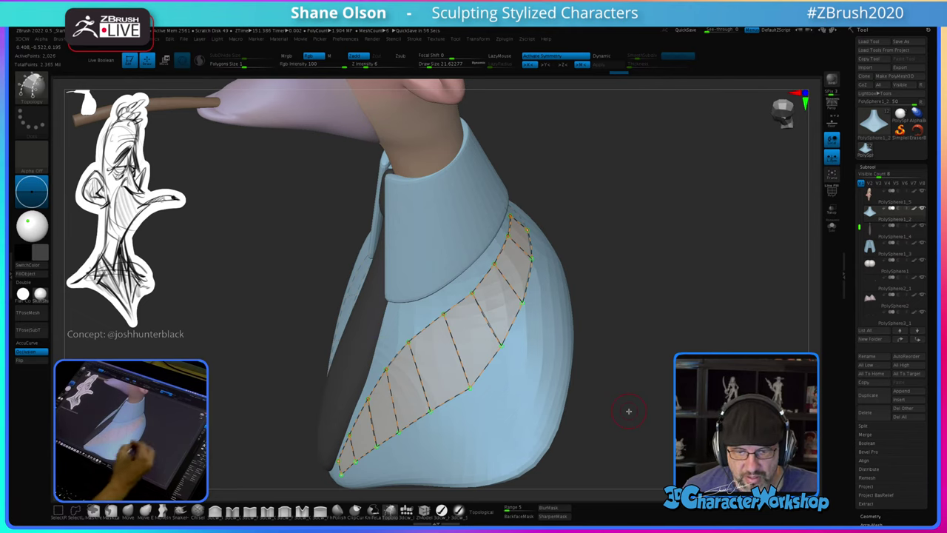
left_click_drag(629, 411, 605, 394)
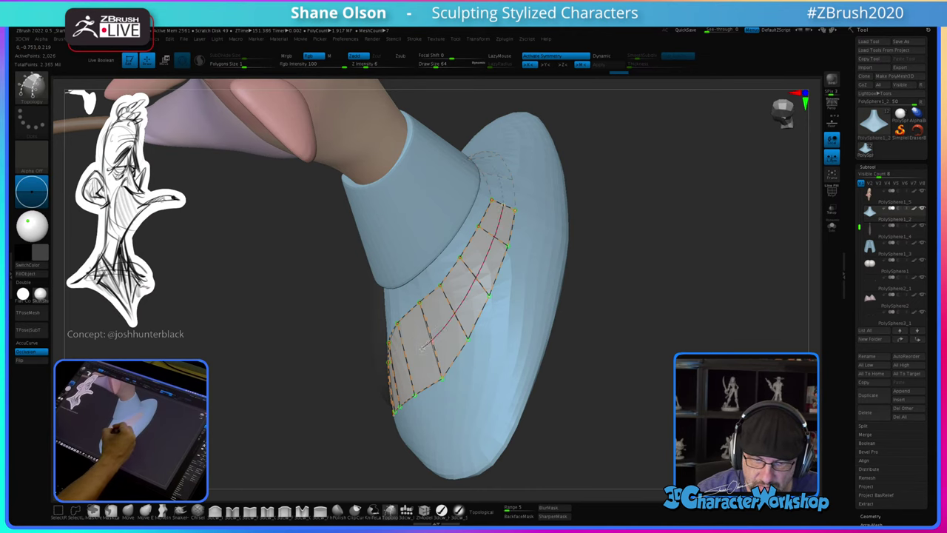
left_click_drag(423, 347, 417, 351)
Step: Reduce the draw size to about 16 and try short lengthwise topology lines through the band's faces at the shirt's back, undoing each
mouse_move(558, 425)
left_mouse_down()
mouse_move(580, 404)
mouse_move(558, 426)
left_mouse_up()
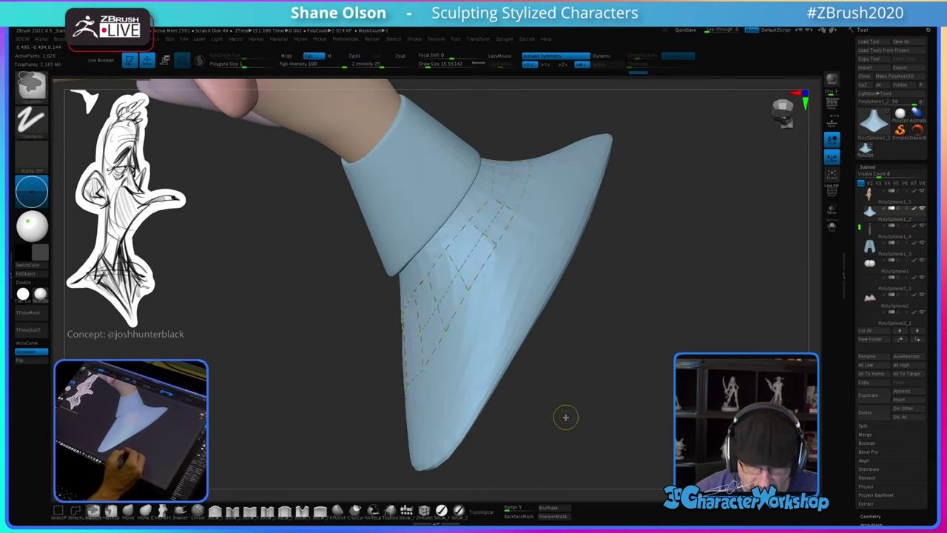
left_click_drag(602, 319, 605, 349)
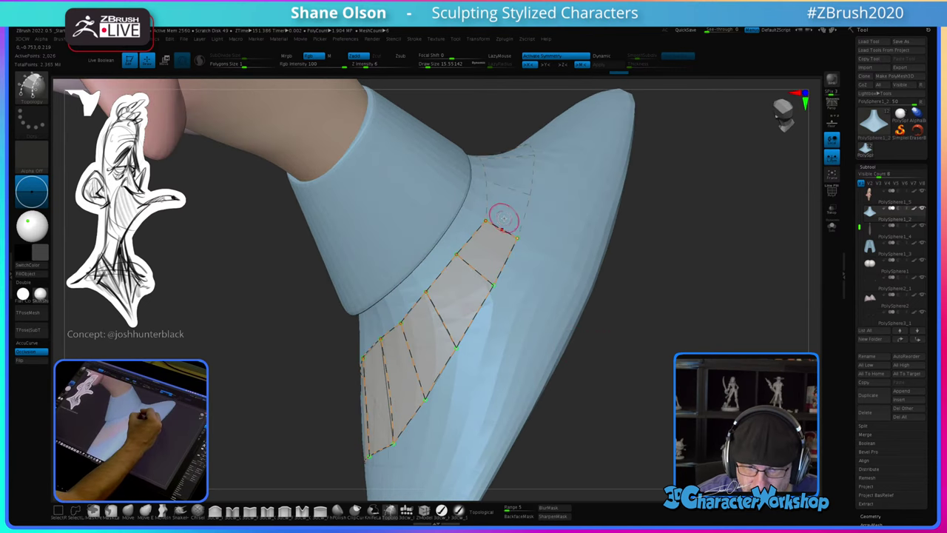
mouse_move(428, 328)
left_mouse_down()
mouse_move(392, 380)
mouse_move(396, 374)
left_mouse_up()
key("ctrl+z")
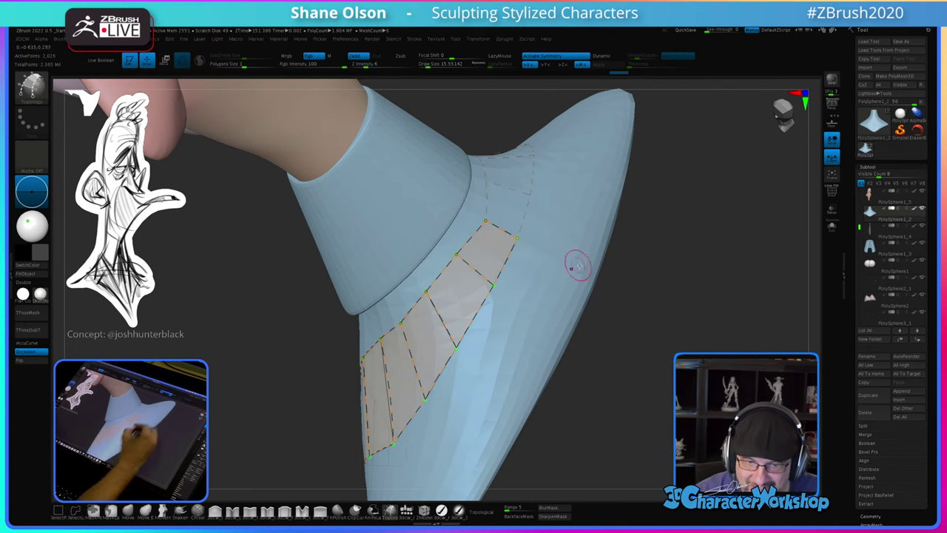
mouse_move(608, 276)
left_mouse_down("alt")
mouse_move(611, 294)
mouse_move(589, 316)
left_mouse_up("alt")
left_click_drag(504, 217, 471, 275)
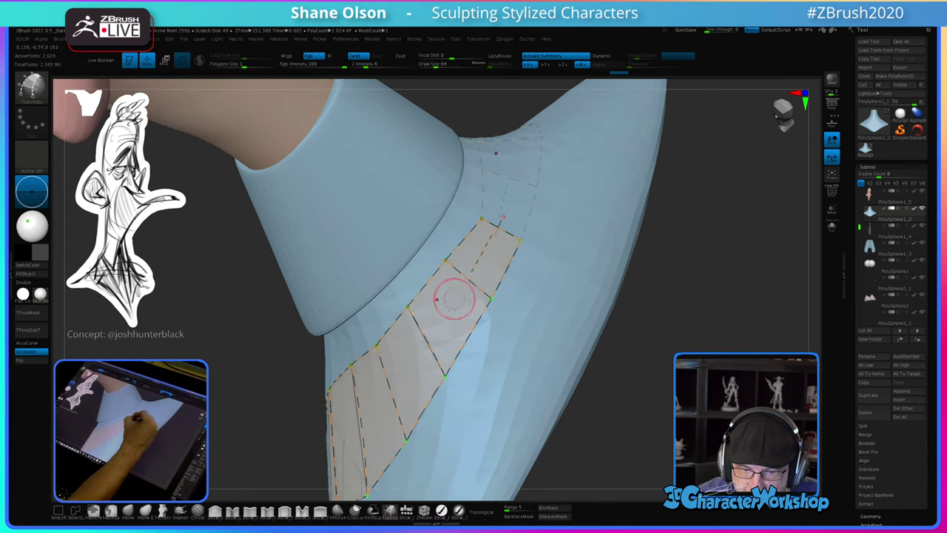
key("ctrl+z")
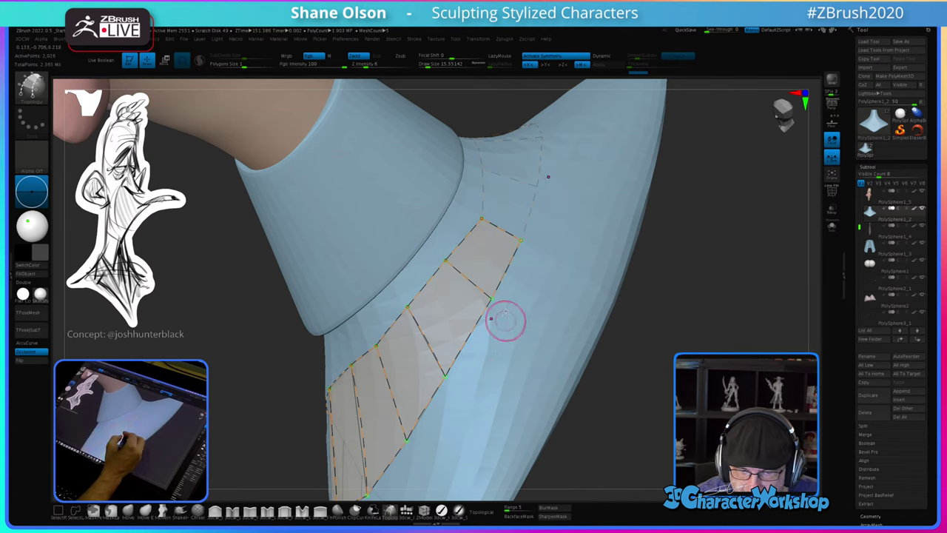
Step: Try to draw a longer topology line down the middle of the band's upper faces, starting above the crossing edge behind the collar
left_click_drag(505, 211, 454, 300)
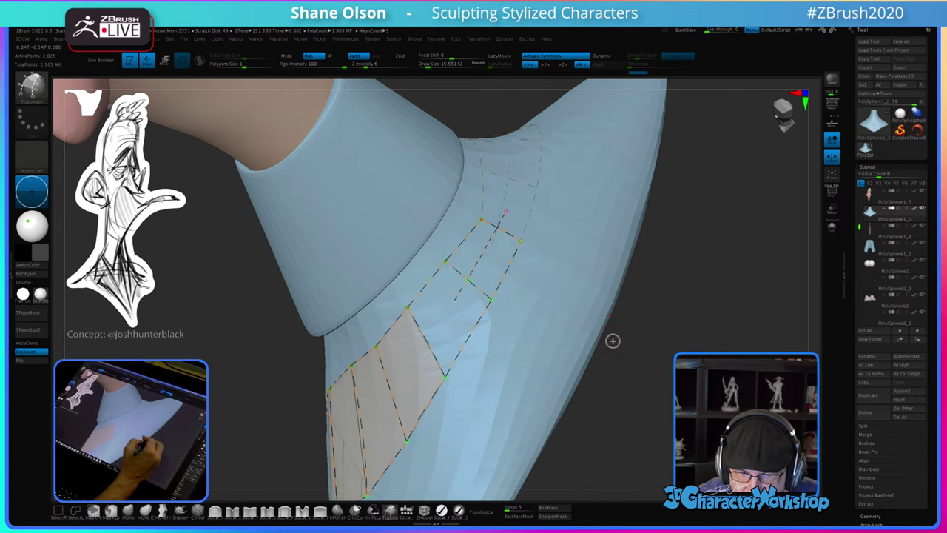
mouse_move(613, 339)
left_mouse_down()
mouse_move(617, 363)
mouse_move(652, 370)
mouse_move(650, 388)
mouse_move(634, 383)
left_mouse_up()
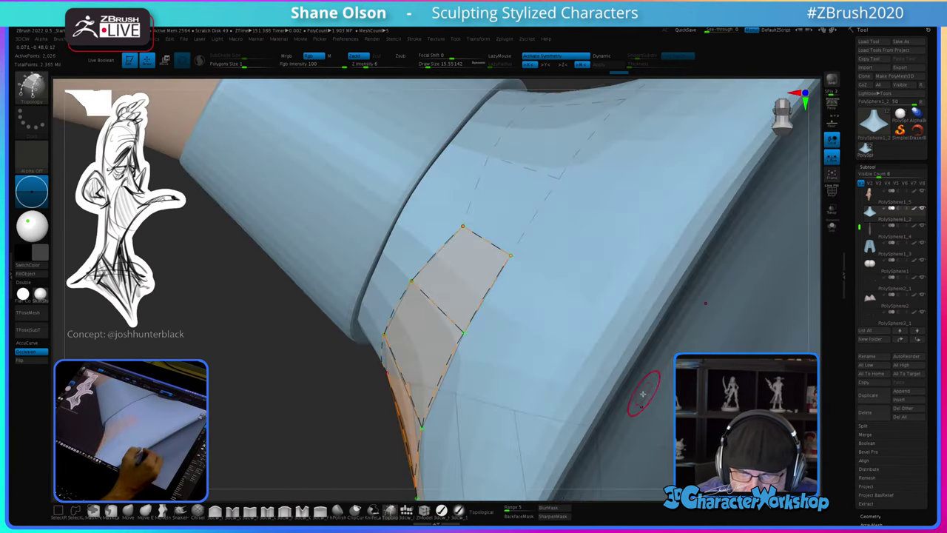
mouse_move(521, 306)
right_mouse_down()
mouse_move(535, 306)
mouse_move(518, 313)
right_mouse_up()
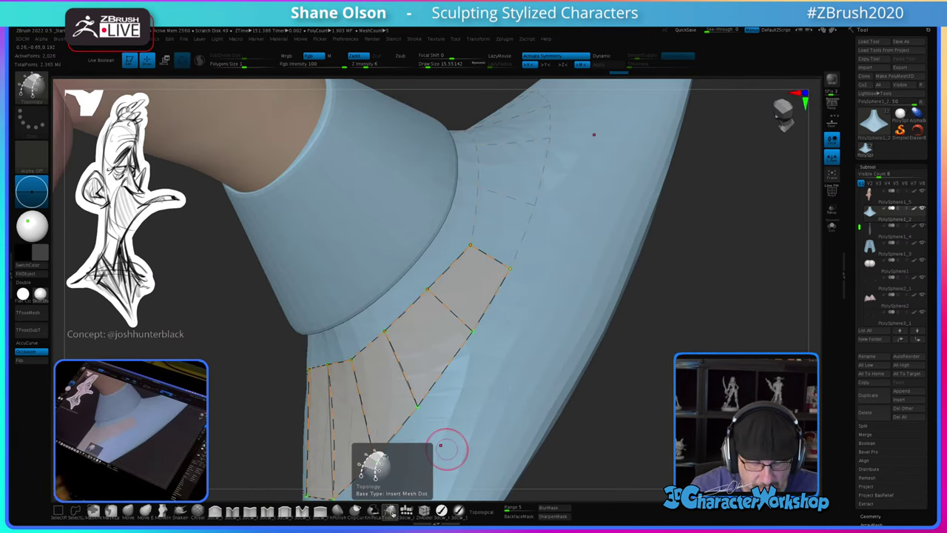
left_click_drag(572, 417, 570, 408)
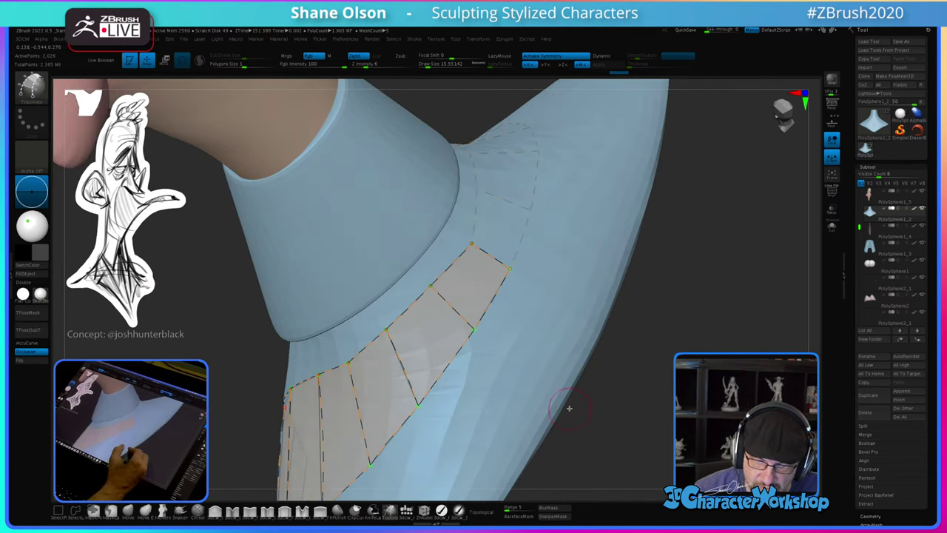
right_click_drag(518, 293, 507, 323, "ctrl")
mouse_move(437, 229)
left_mouse_down()
mouse_move(541, 321)
mouse_move(549, 361)
left_mouse_up()
right_click_drag(552, 343, 547, 349)
left_click(545, 348, "ctrl")
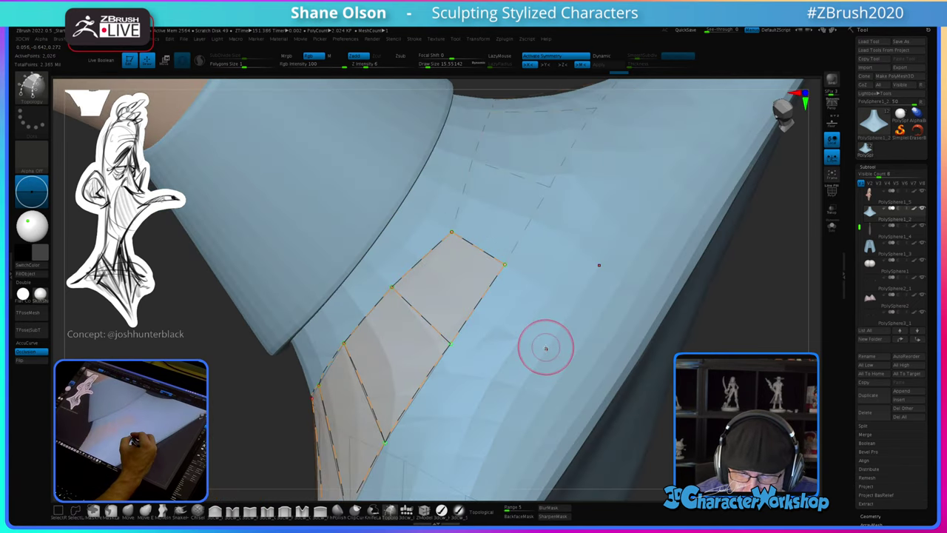
Step: Reduce the draw size to about 8 and retry the center topology line through the band's shoulder faces, undoing the attempts
left_click_drag(538, 333, 543, 341)
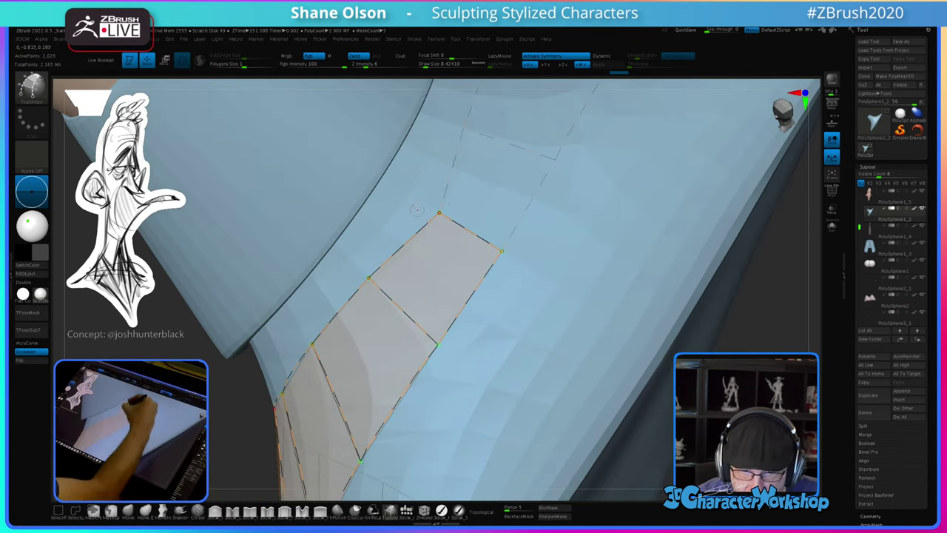
left_click_drag(516, 276, 526, 284)
key("ctrl+z")
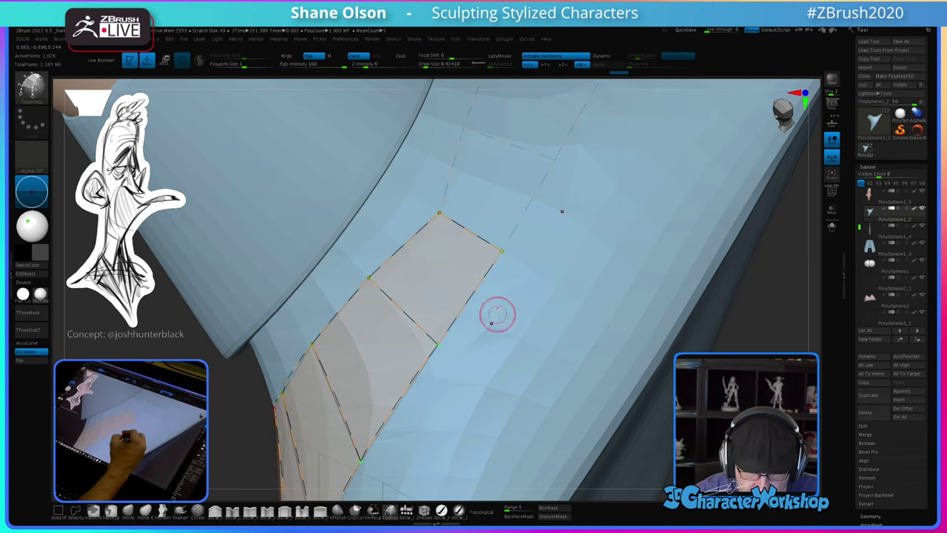
right_click_drag(464, 377, 467, 375)
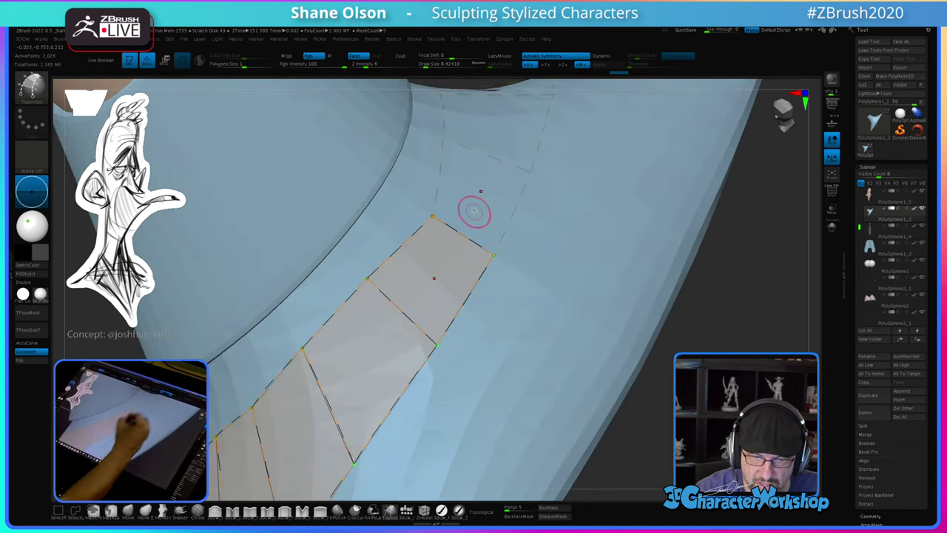
left_click_drag(317, 411, 303, 427)
right_click_drag(485, 415, 467, 361, "ctrl")
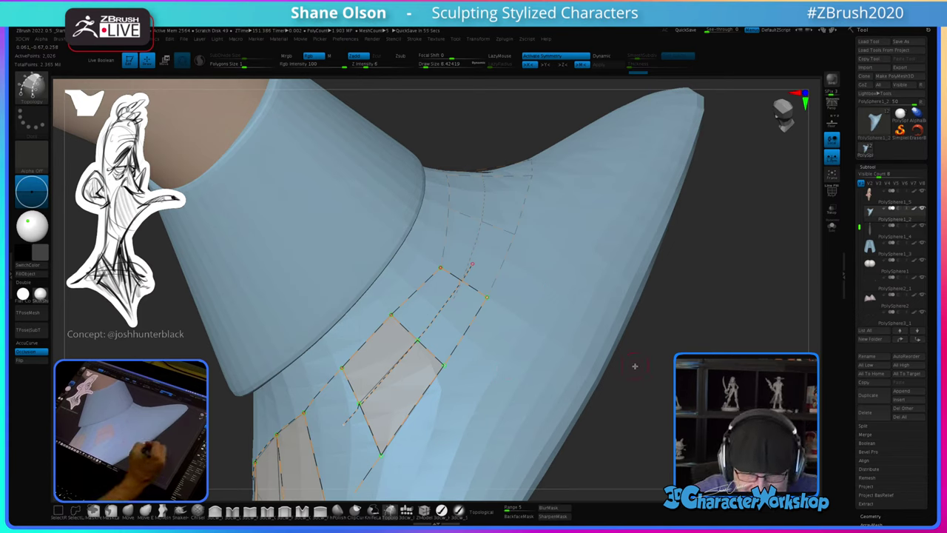
key("ctrl+z")
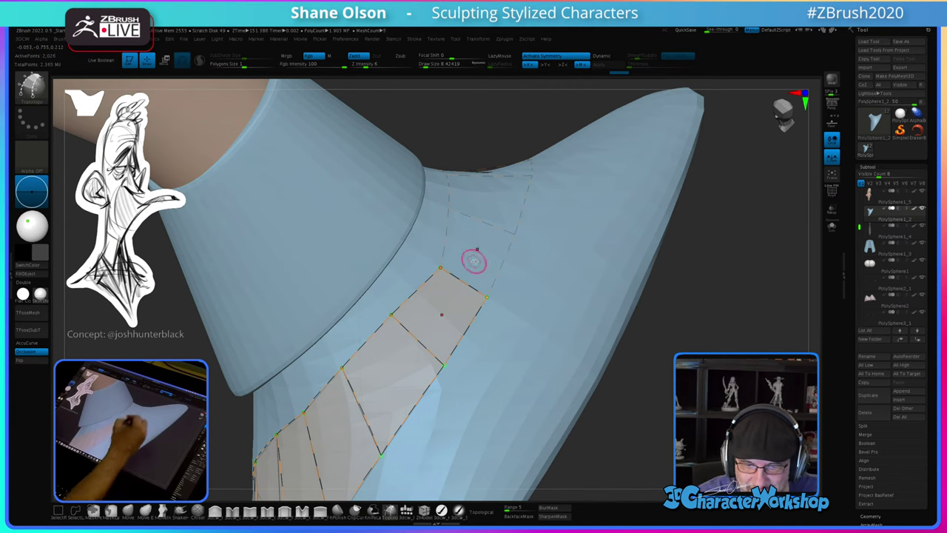
left_click_drag(404, 361, 403, 368)
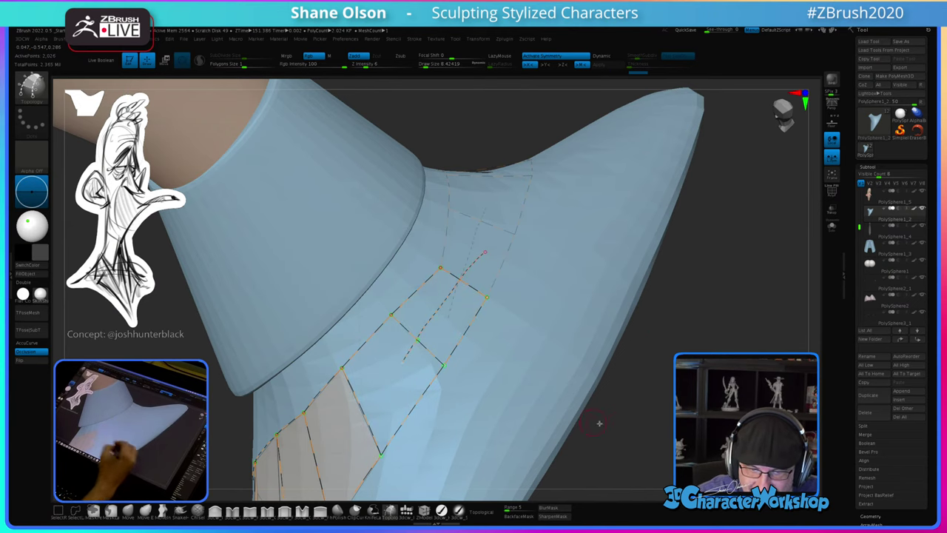
left_click_drag(600, 423, 596, 431)
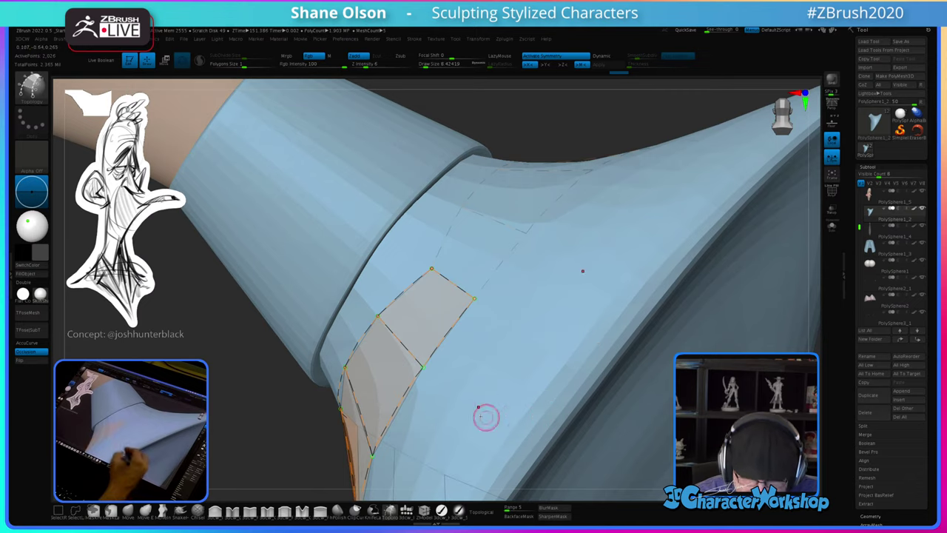
Step: Try to split the band's front faces lengthwise with a topology line running up from the tie's tip, and undo it
mouse_move(481, 417)
right_mouse_down()
mouse_move(490, 395)
mouse_move(455, 389)
mouse_move(490, 301)
mouse_move(480, 375)
mouse_move(569, 355)
mouse_move(555, 379)
mouse_move(579, 364)
mouse_move(560, 398)
right_mouse_up()
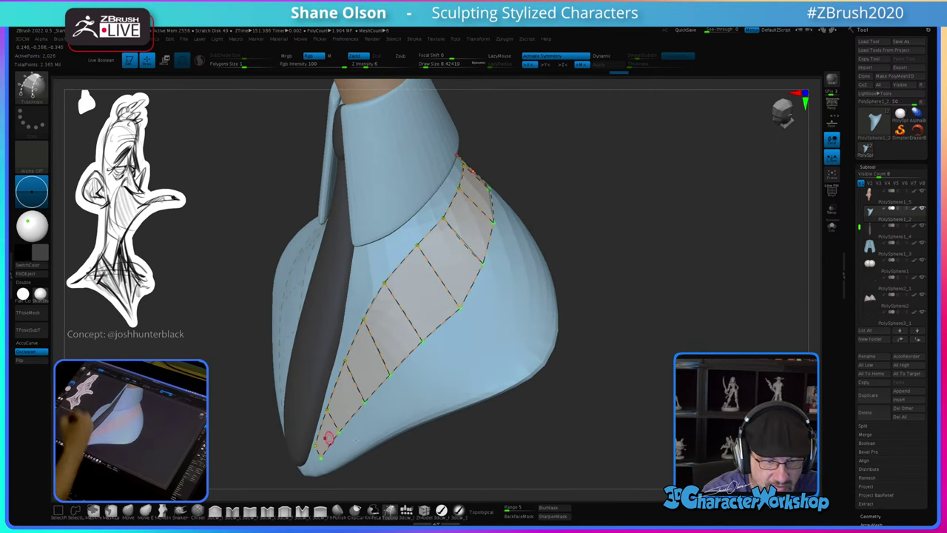
right_click_drag(589, 429, 588, 432)
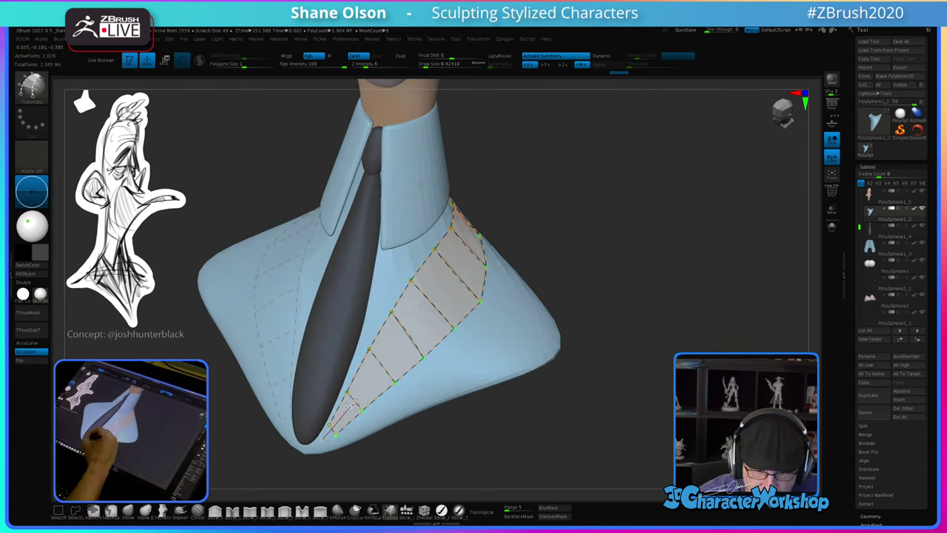
left_click_drag(440, 292, 442, 290)
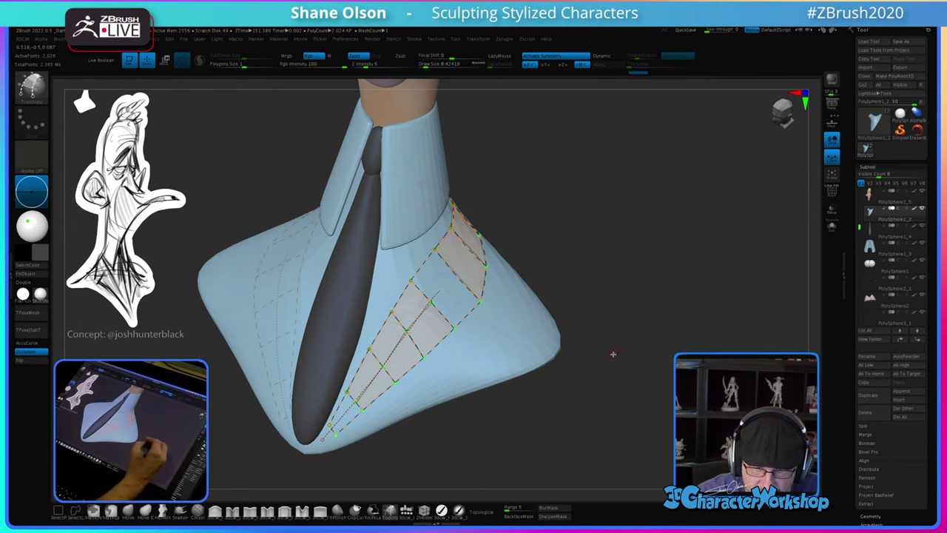
right_click_drag(613, 354, 569, 432, "ctrl")
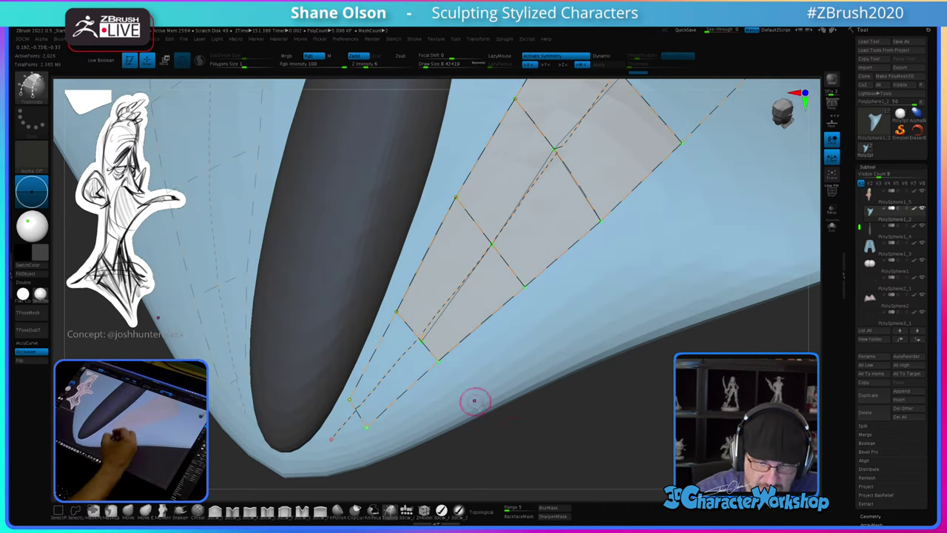
key("ctrl+z")
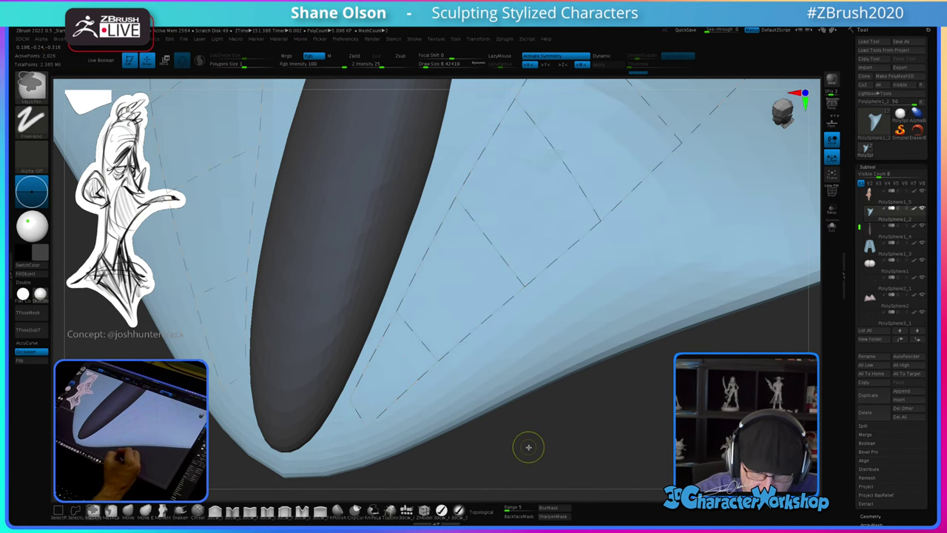
Step: Reduce the draw size to about 5, try short topology lines across the edges of the band's last face by the tie's tip, and undo them
key("s")
left_click_drag(502, 450, 499, 450)
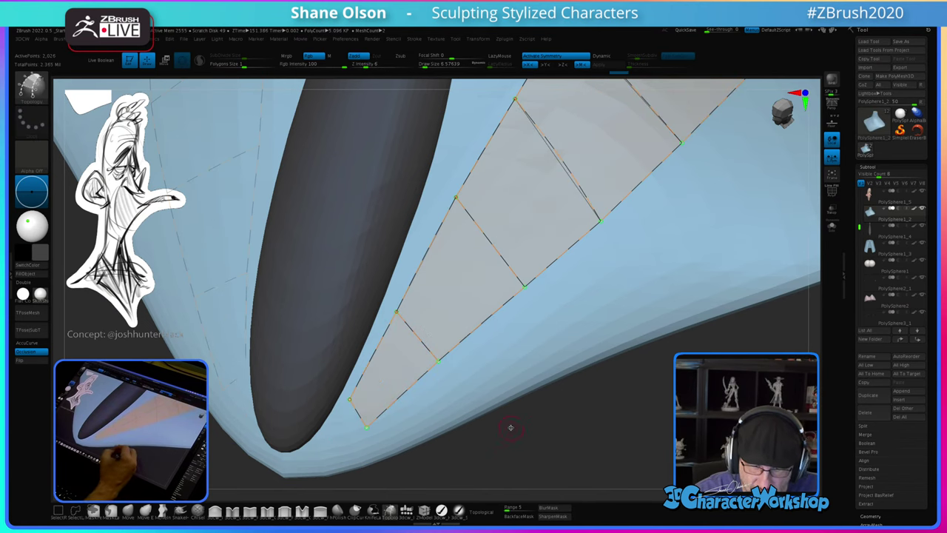
mouse_move(510, 427)
right_mouse_down("ctrl")
mouse_move(506, 460)
mouse_move(487, 436)
right_mouse_up("ctrl")
key("s")
left_click_drag(491, 443, 489, 443)
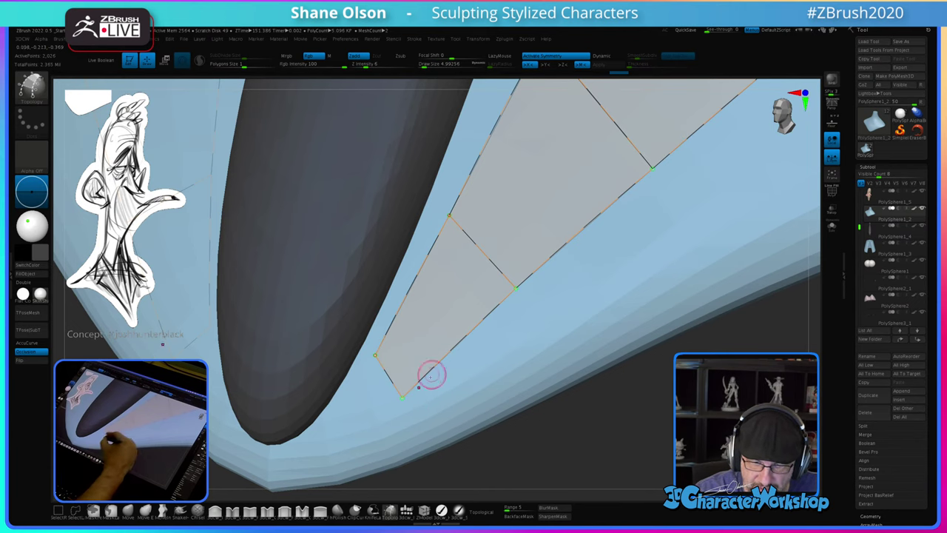
mouse_move(484, 368)
right_mouse_down()
mouse_move(493, 369)
mouse_move(461, 364)
right_mouse_up()
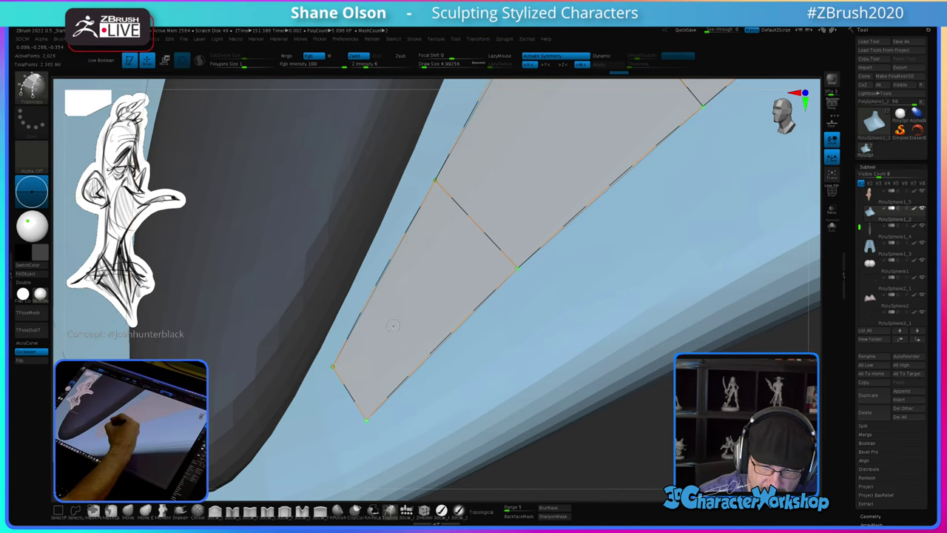
left_click_drag(435, 407, 436, 408)
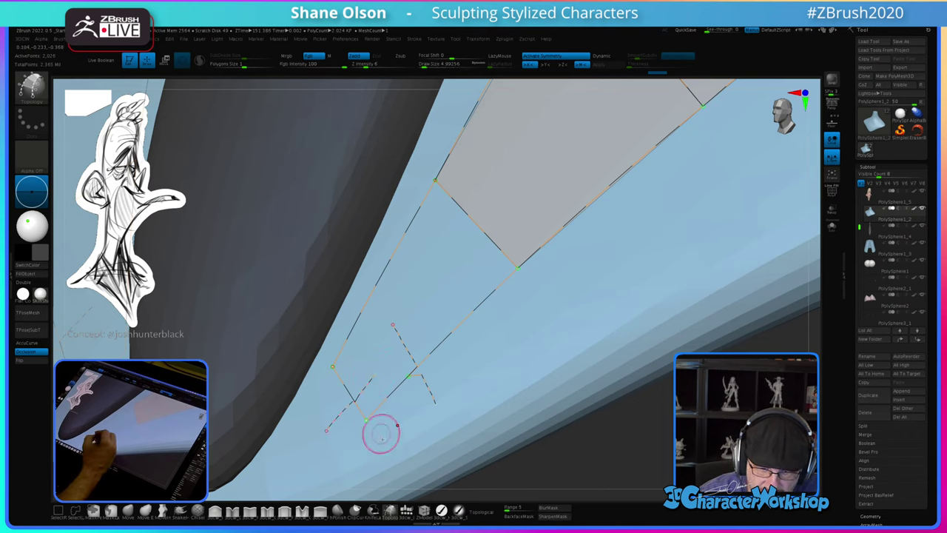
key("ctrl")
key("b")
key("t")
key("o")
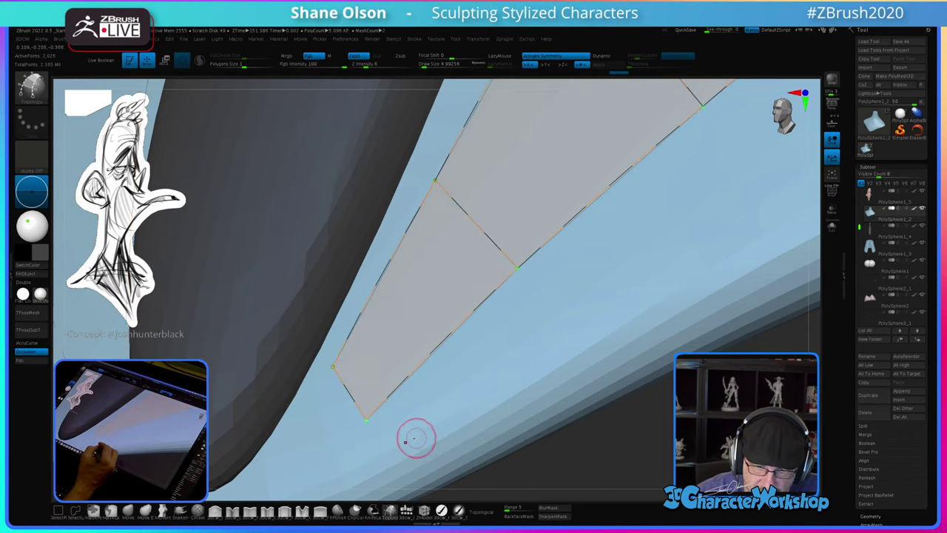
Step: Try a curved lengthwise topology line through the band's last face beside the tie's tip
left_click_drag(400, 316, 509, 165)
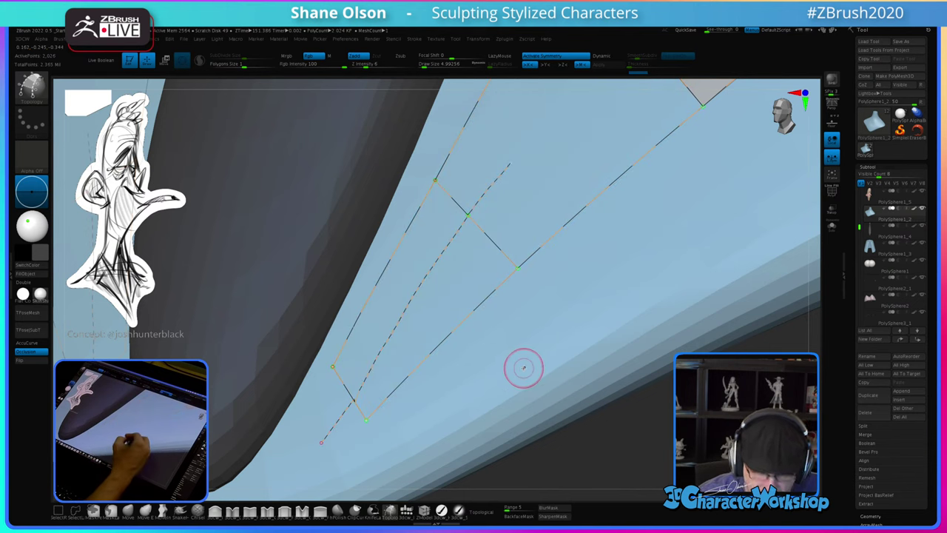
right_click_drag(513, 345, 487, 413, "ctrl")
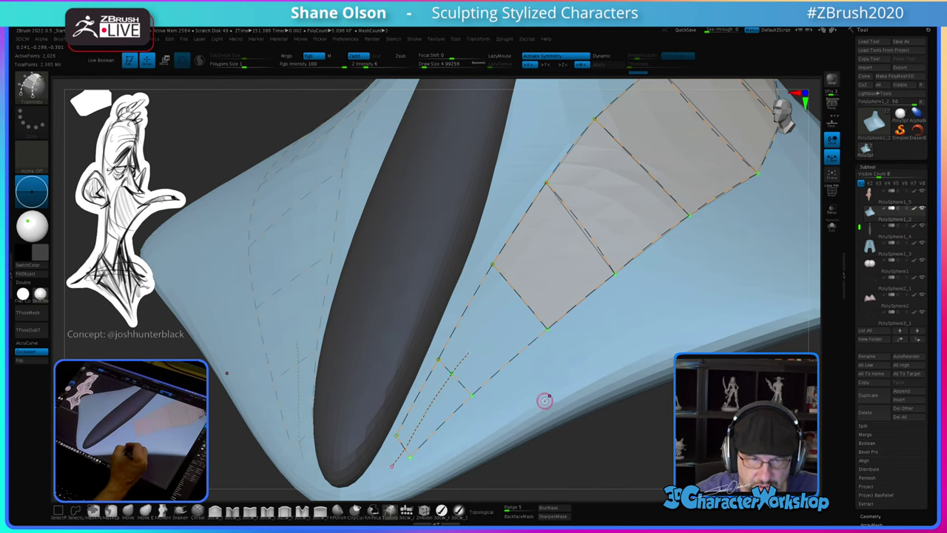
right_click_drag(567, 373, 564, 398)
Step: Discard the topology curves on the shirt, turn on its dynamic subdivision and bring the back of the collar into view
key("ctrl")
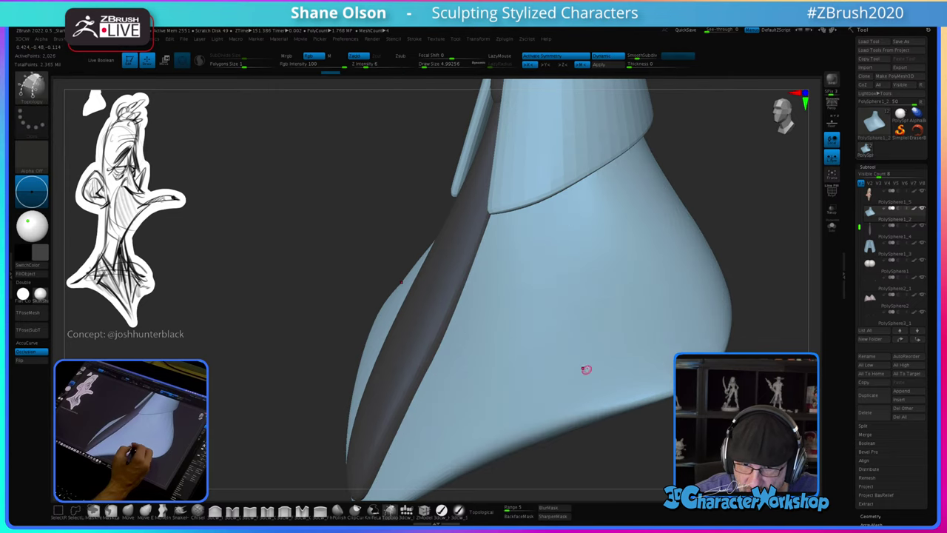
mouse_move(585, 368)
right_mouse_down()
mouse_move(620, 313)
mouse_move(543, 372)
mouse_move(583, 385)
mouse_move(570, 341)
mouse_move(600, 323)
right_mouse_up()
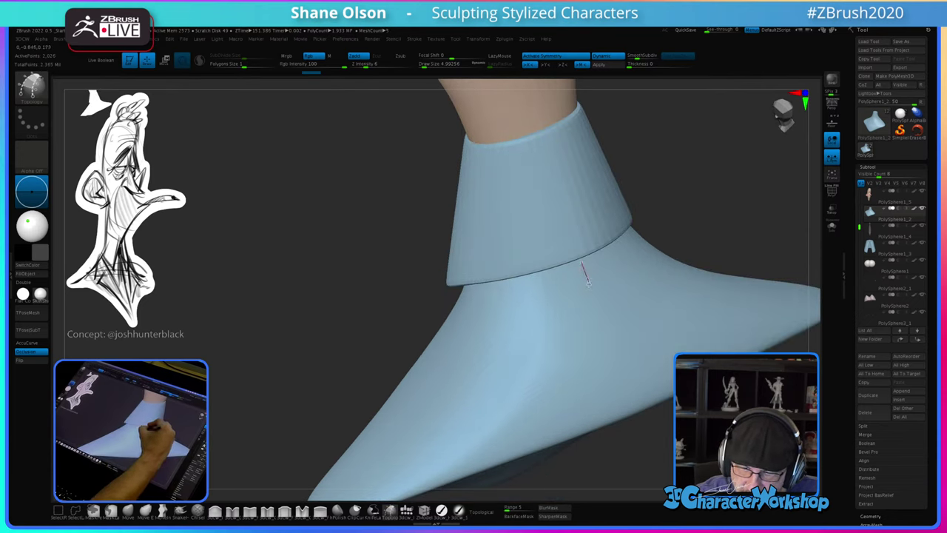
Step: Draw a short topology line down the centre of the shirt's back from the collar's lower edge
left_click_drag(610, 344, 614, 347)
key("ctrl+z")
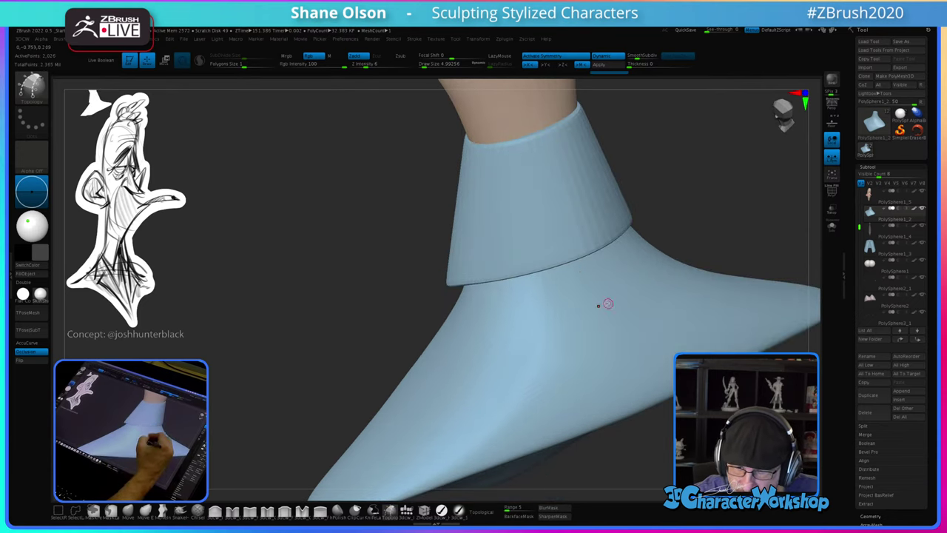
key("ctrl+z")
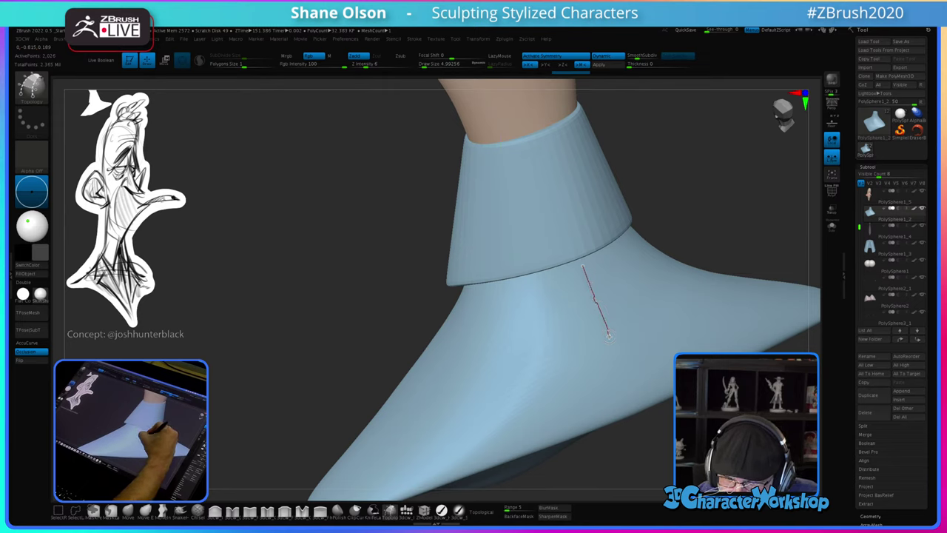
left_click_drag(608, 334, 614, 352)
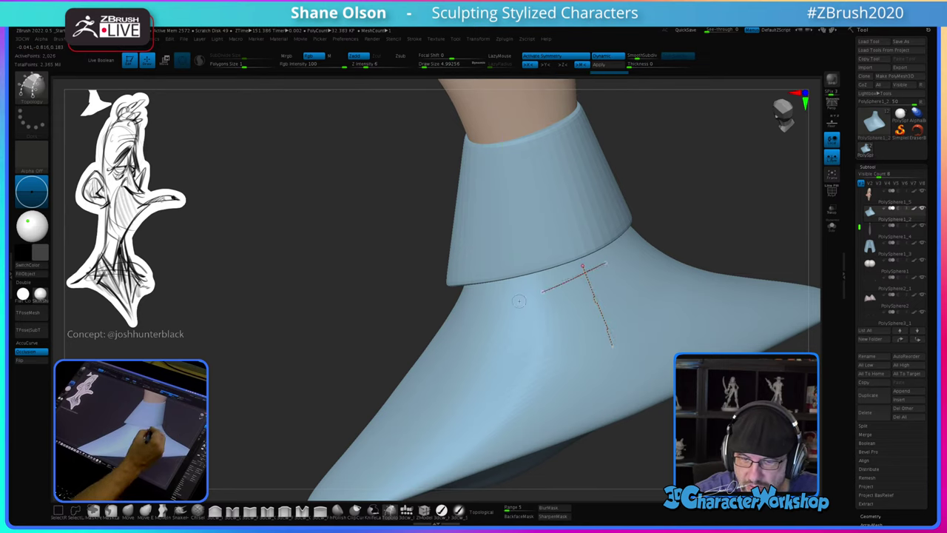
key("ctrl+z")
mouse_move(605, 340)
right_mouse_down()
mouse_move(561, 391)
mouse_move(579, 383)
mouse_move(572, 389)
right_mouse_up()
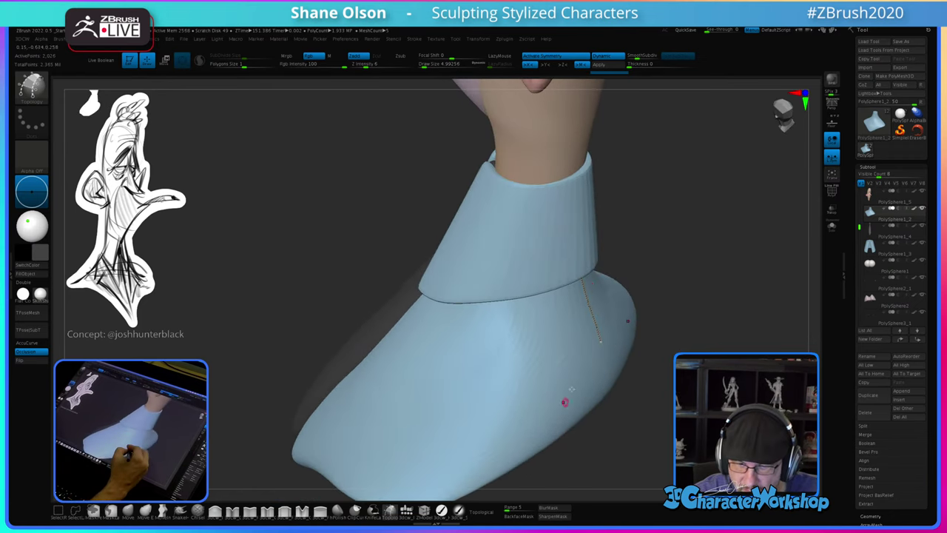
Step: Draw three roughly parallel topology lines across the centre-back line and a short line crossing them to start the band's back faces
left_click_drag(567, 306, 540, 327)
right_click_drag(540, 326, 511, 315)
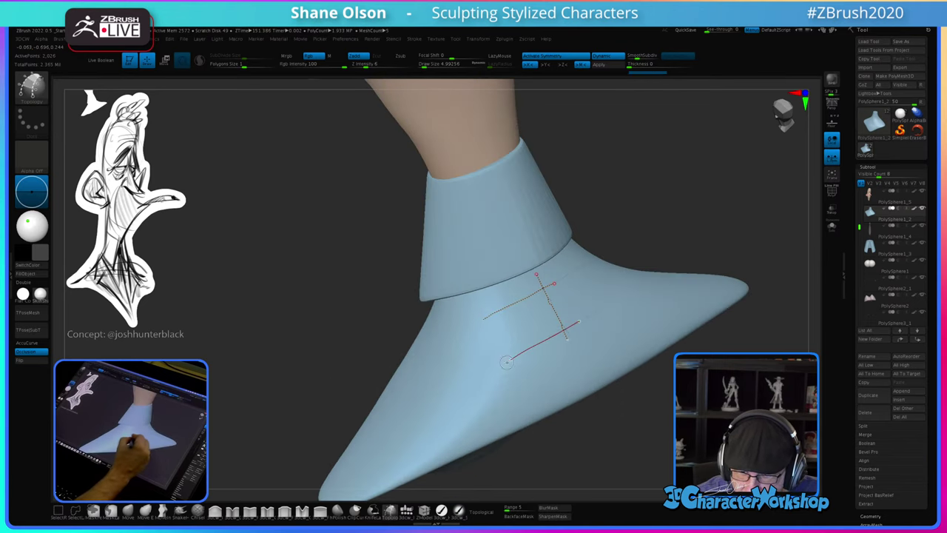
left_click_drag(507, 361, 509, 362)
left_click_drag(553, 305, 493, 343)
right_click_drag(577, 362, 568, 379)
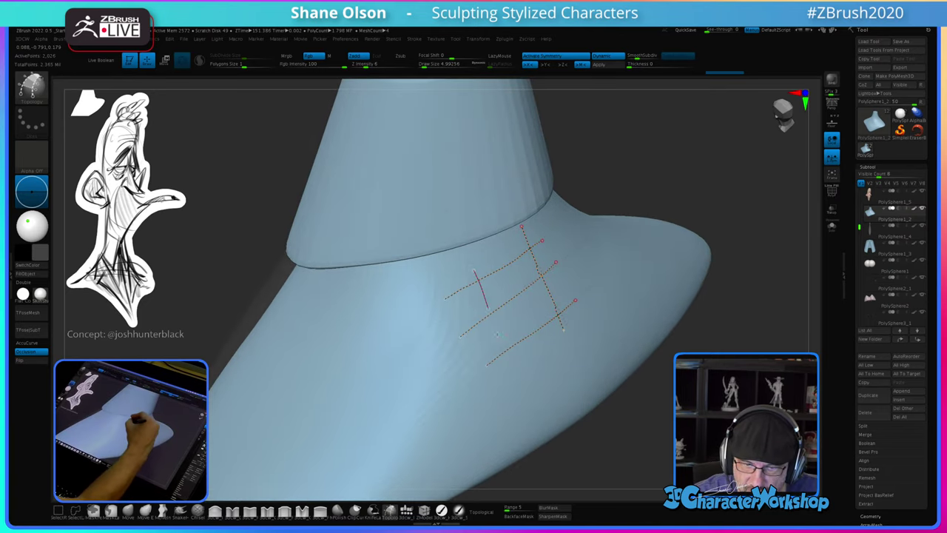
Step: Try extending the three topology lines from the back faces over the shoulder towards the tie's tip, and undo them
right_click_drag(465, 419, 494, 357)
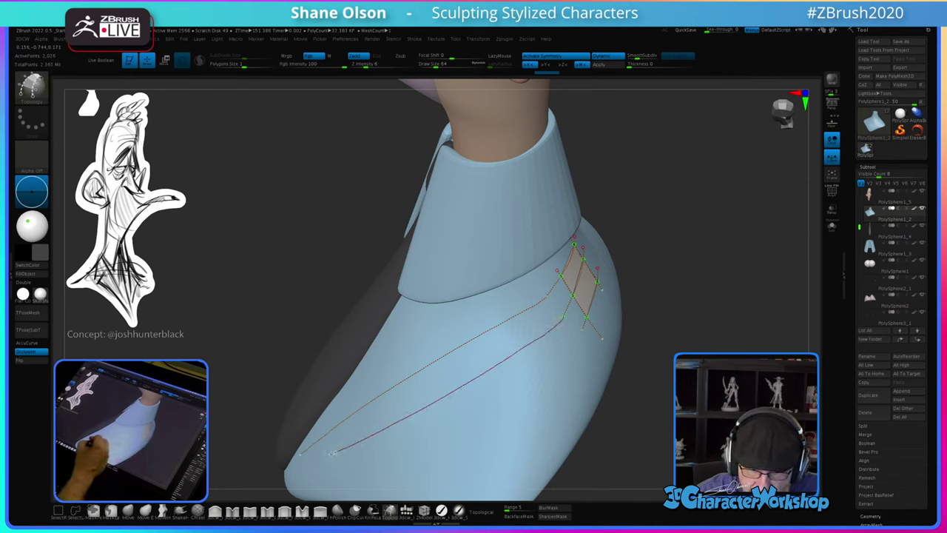
right_click_drag(538, 403, 532, 388)
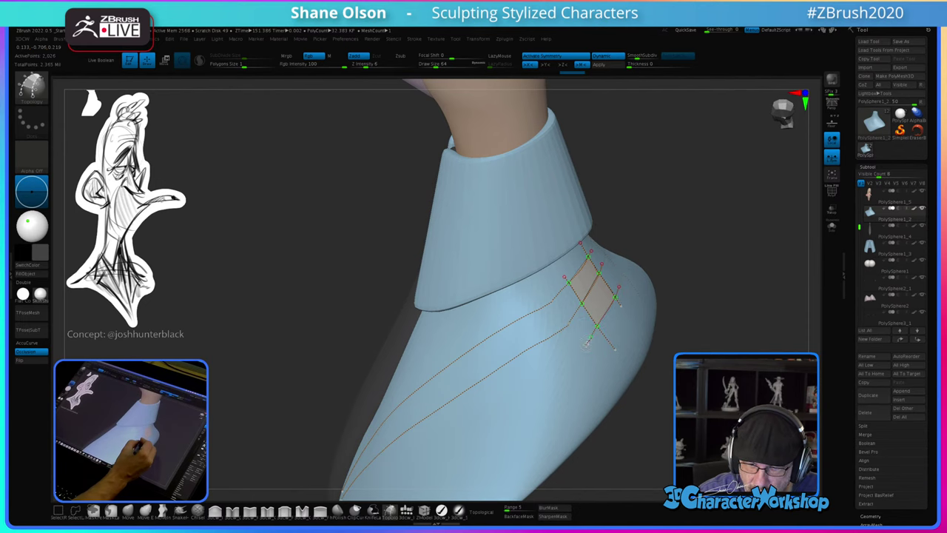
left_click_drag(404, 461, 378, 476)
mouse_move(521, 436)
right_mouse_down()
mouse_move(520, 397)
mouse_move(537, 412)
right_mouse_up()
right_click_drag(350, 444, 496, 394)
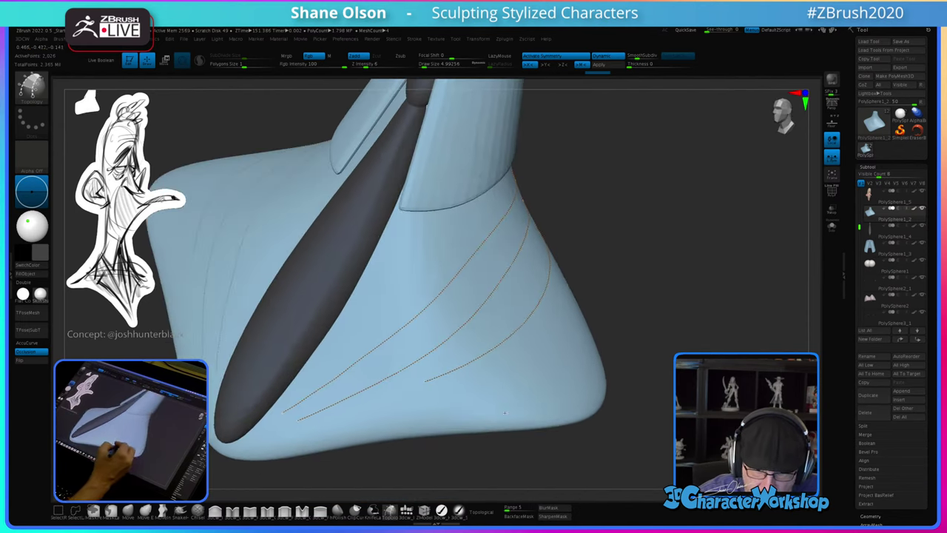
key("ctrl+z")
key("ctrl+z")
key("ctrl+z")
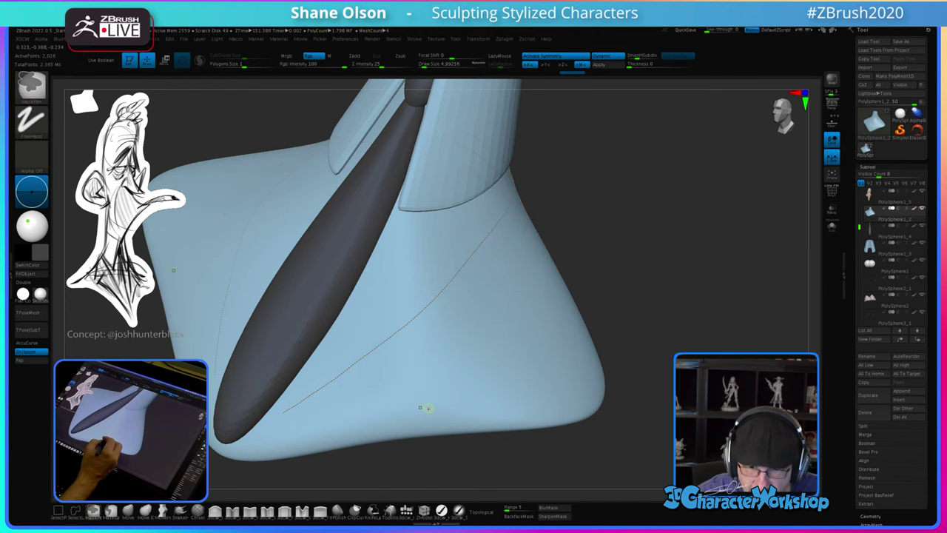
Step: Draw three long topology curves from the back faces over the shoulder, converging beside the tie's tip
right_click_drag(490, 319, 523, 249)
left_click_drag(538, 231, 594, 268, "alt")
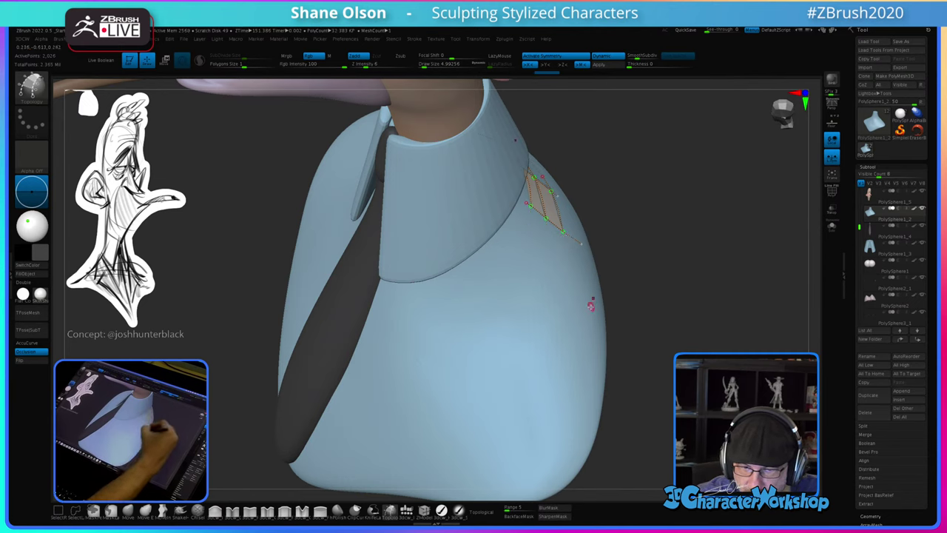
mouse_move(583, 317)
right_mouse_down()
mouse_move(549, 319)
mouse_move(542, 250)
right_mouse_up()
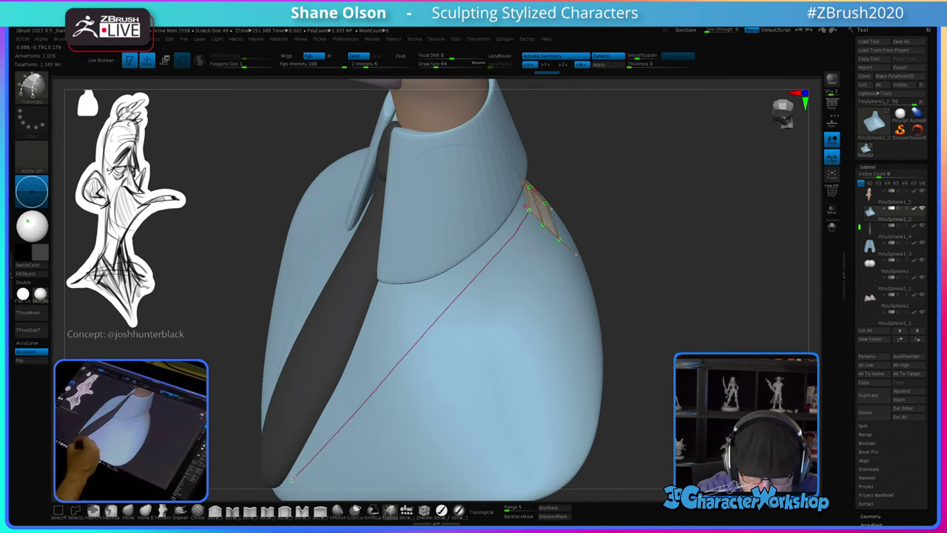
right_click_drag(508, 395, 544, 288)
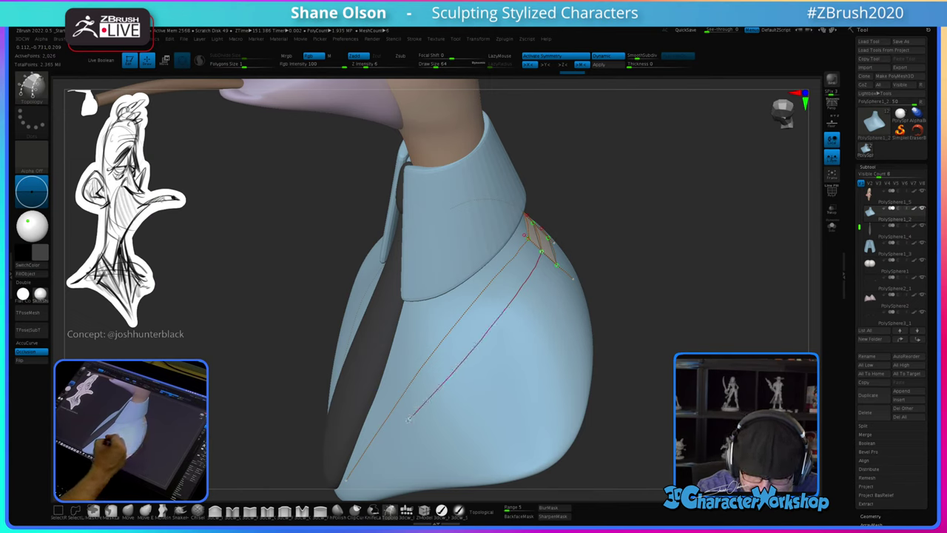
left_click_drag(353, 476, 355, 475)
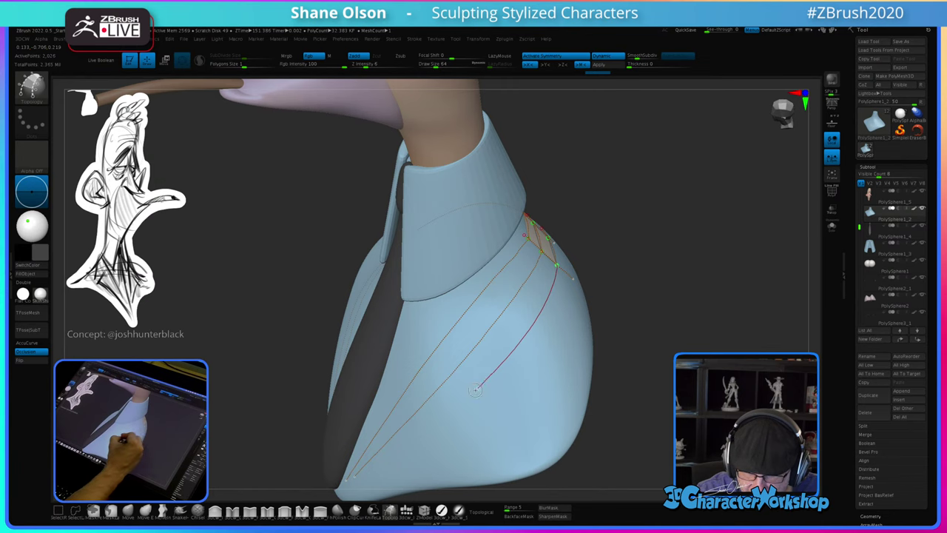
left_click_drag(367, 469, 363, 472)
mouse_move(475, 439)
right_mouse_down()
mouse_move(488, 424)
mouse_move(544, 425)
mouse_move(518, 433)
right_mouse_up()
Step: Draw a series of topology lines across the three long curves, from the back of the neck down to the tie's tip
right_click_drag(530, 397, 510, 394, "alt")
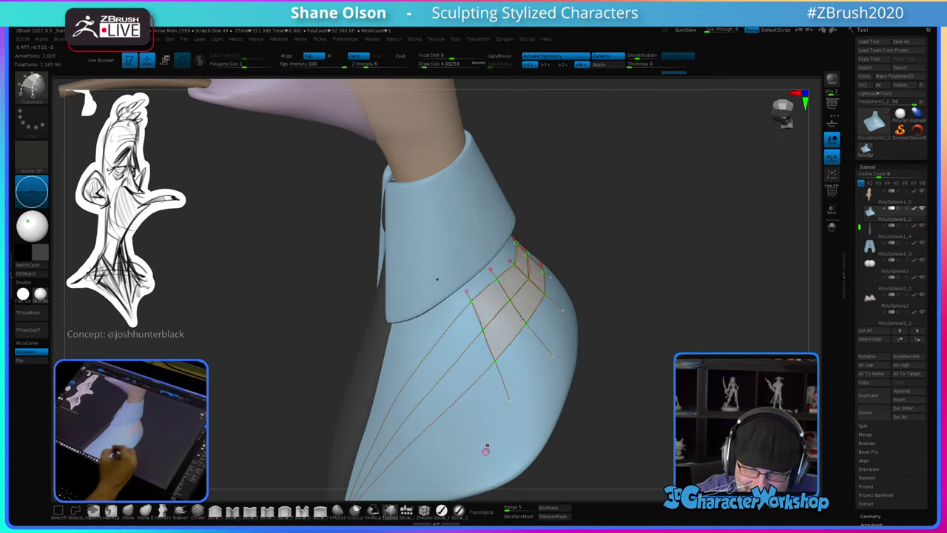
right_click_drag(482, 448, 446, 331)
left_click_drag(420, 285, 476, 391)
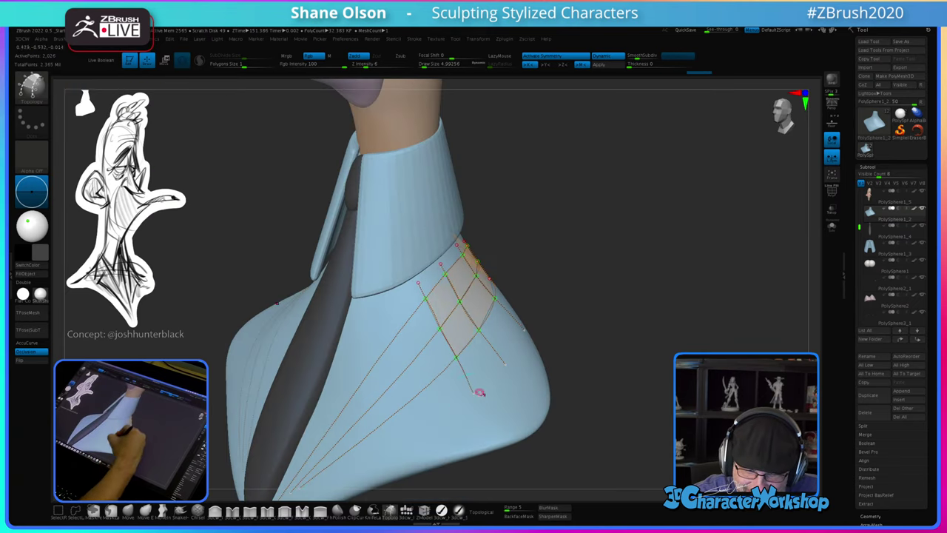
mouse_move(478, 442)
right_mouse_down("alt")
mouse_move(515, 433)
mouse_move(519, 422)
right_mouse_up("alt")
left_click_drag(459, 363, 472, 404)
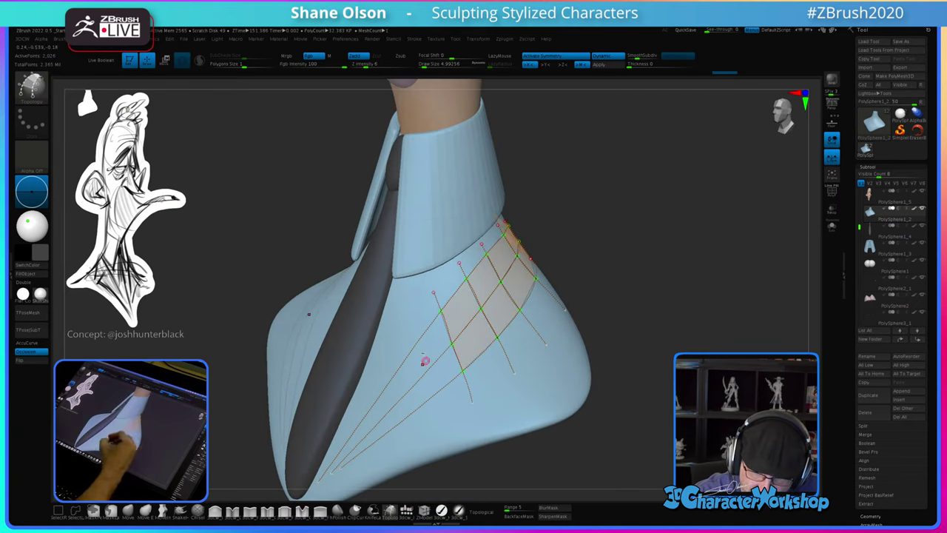
right_click_drag(448, 436, 517, 405)
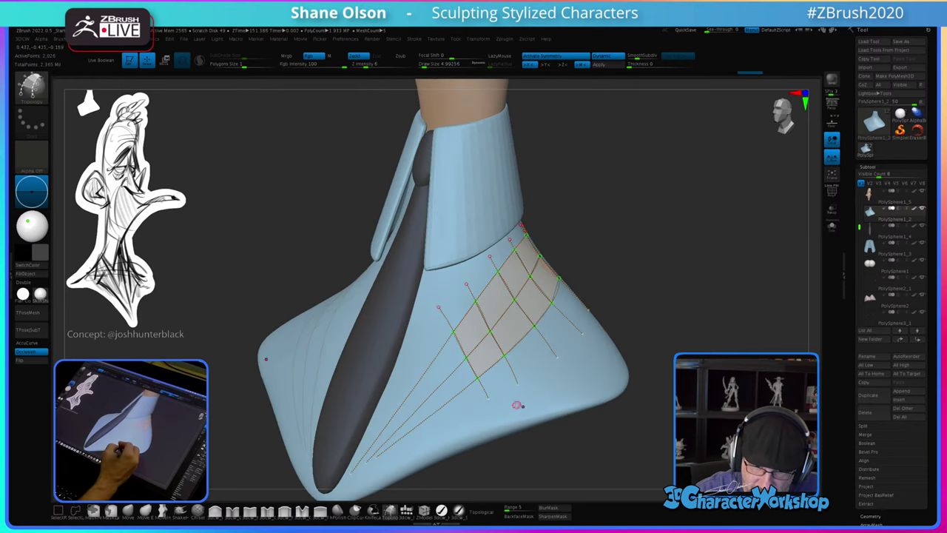
left_click_drag(419, 348, 456, 423)
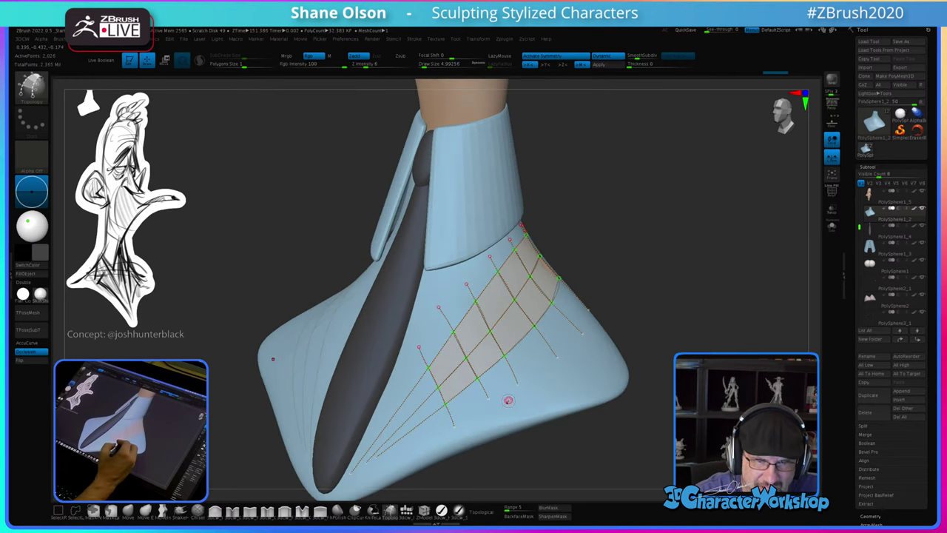
mouse_move(508, 400)
right_mouse_down()
mouse_move(485, 419)
mouse_move(491, 404)
mouse_move(429, 370)
right_mouse_up()
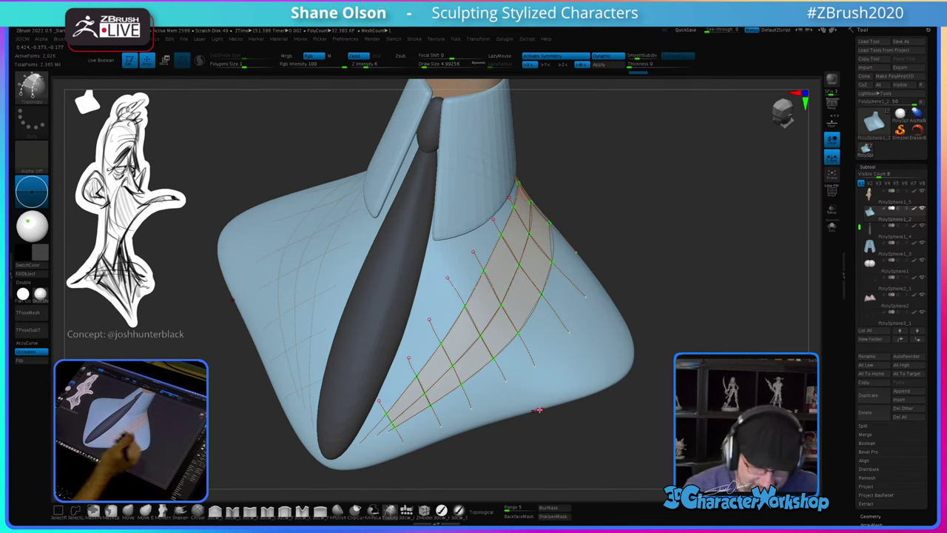
Step: Trim the overhanging ends of the topology lines outside the band's edges
right_click_drag(552, 368, 536, 391, "alt")
left_click_drag(563, 381, 597, 357, "alt")
right_click_drag(596, 358, 574, 368)
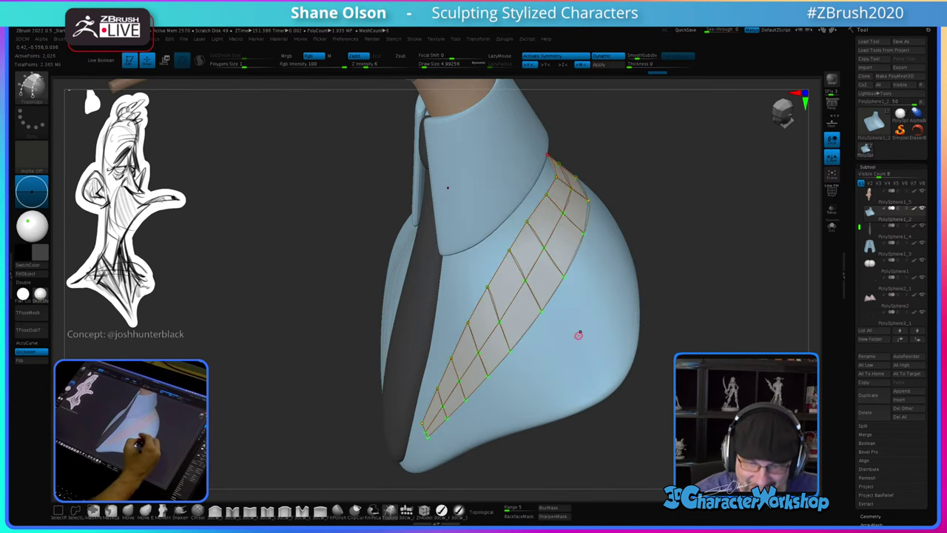
right_click_drag(578, 336, 540, 402)
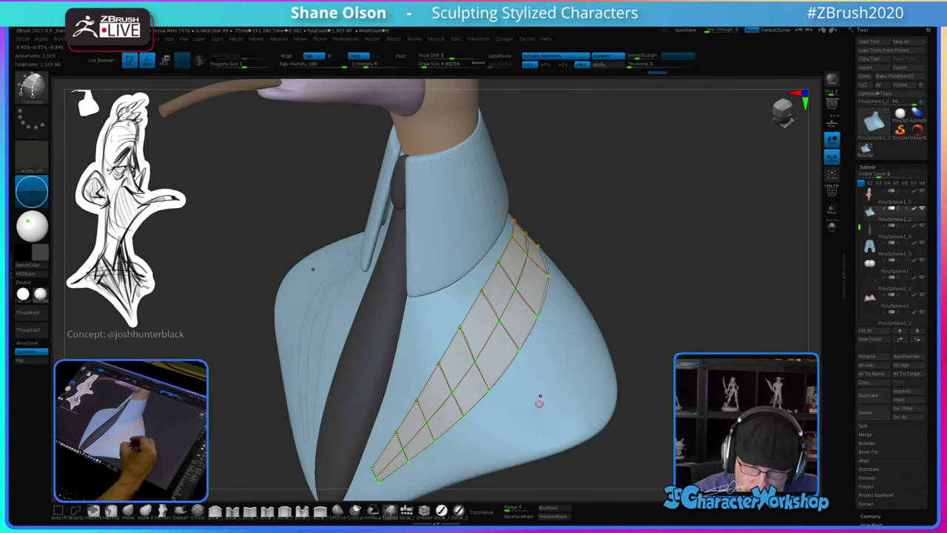
Step: Try a curved topology line from the band's middle line out past its outer edge in front of the shoulder, and undo it
right_click_drag(544, 361, 462, 341)
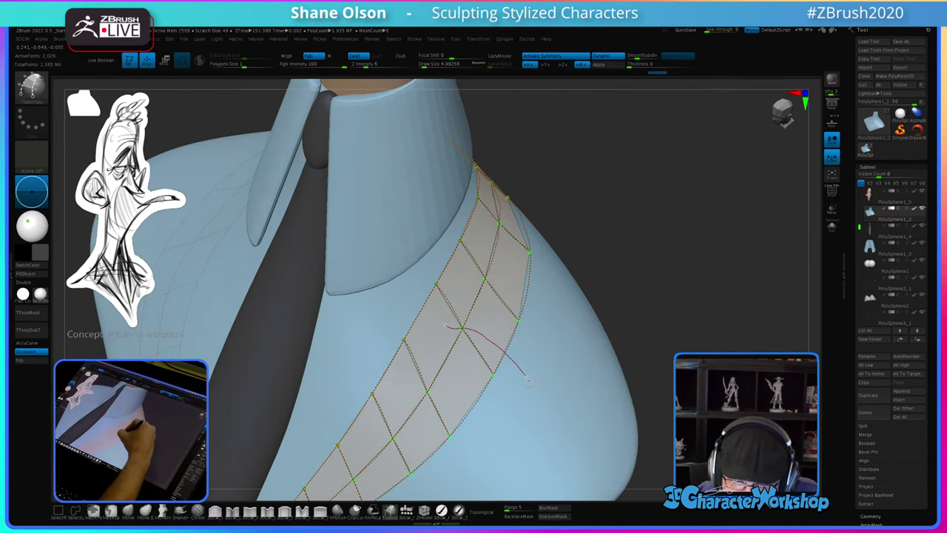
left_click_drag(528, 380, 540, 396)
left_click(548, 448)
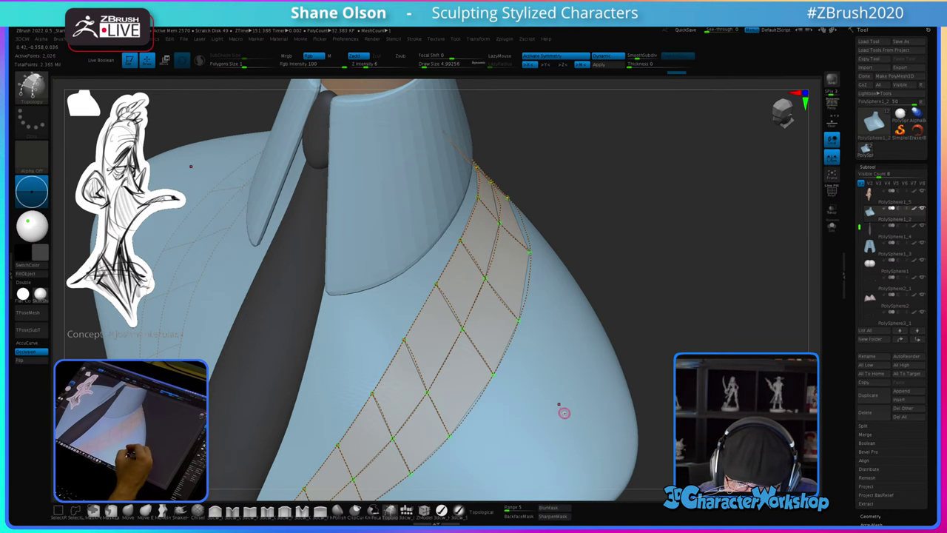
key("ctrl+z")
right_click_drag(555, 381, 560, 399, "ctrl")
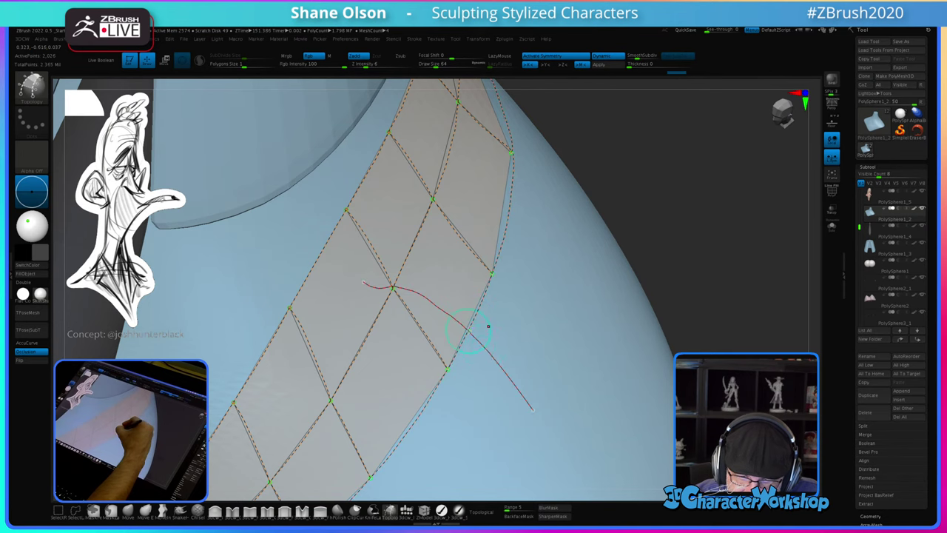
key("ctrl+z")
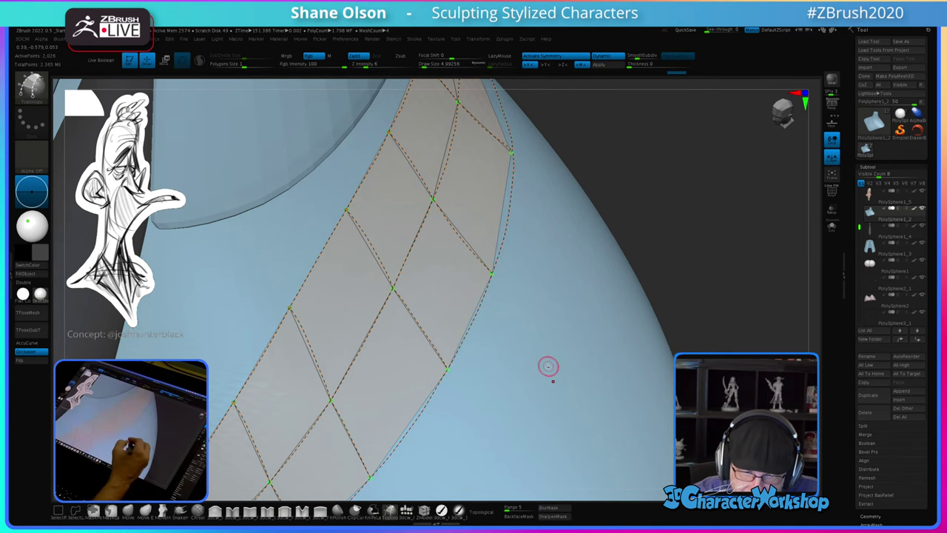
Step: Try flatter versions of the curved notch line across the band's outer face, and undo them
mouse_move(548, 366)
right_mouse_down("ctrl")
mouse_move(518, 424)
mouse_move(510, 419)
right_mouse_up("ctrl")
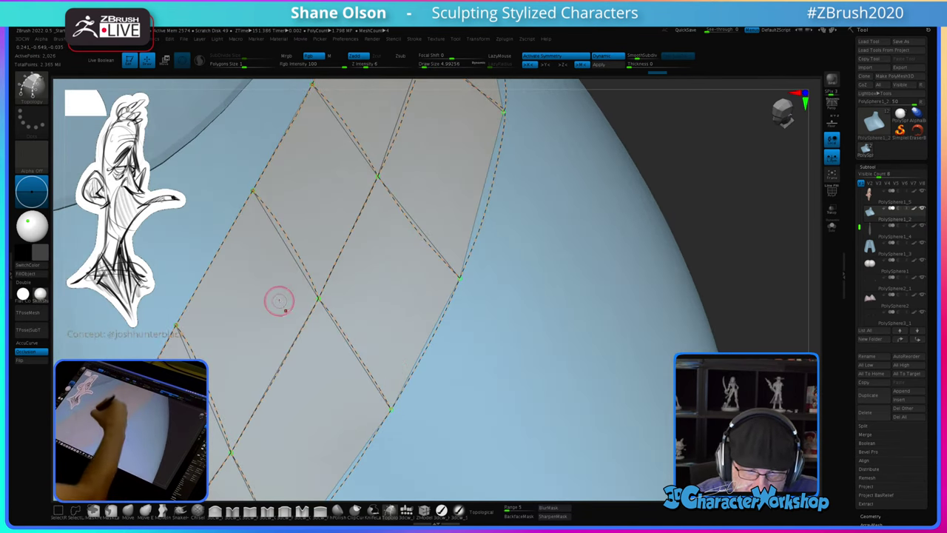
left_click_drag(281, 297, 302, 300)
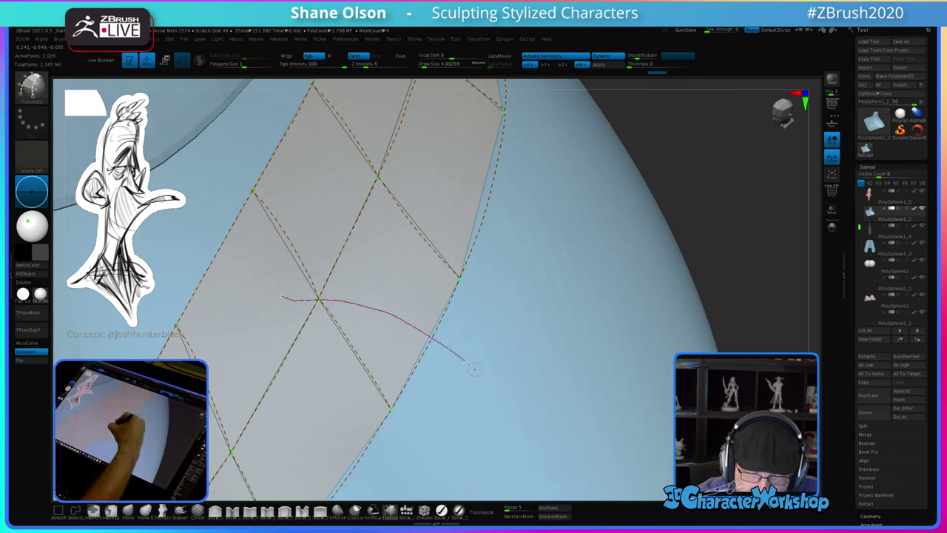
left_click_drag(475, 369, 482, 375)
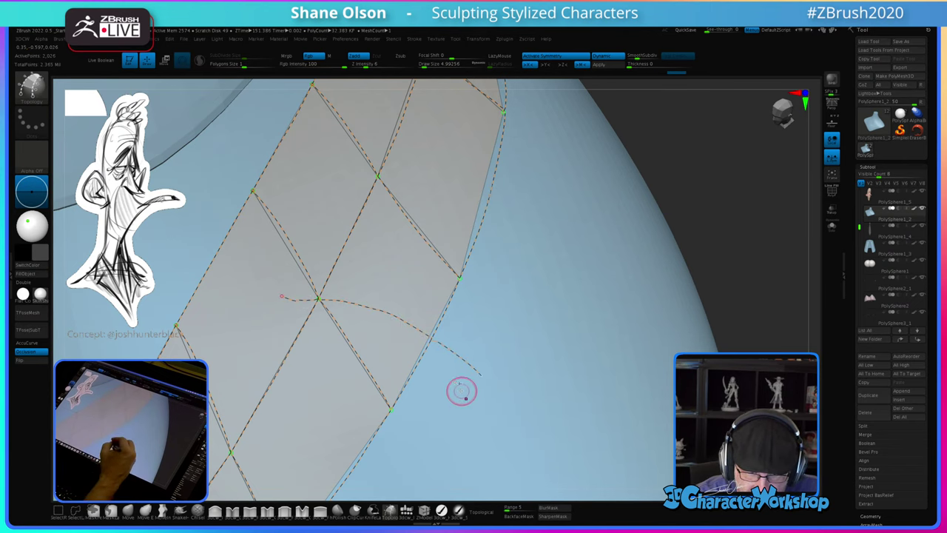
key("ctrl+z")
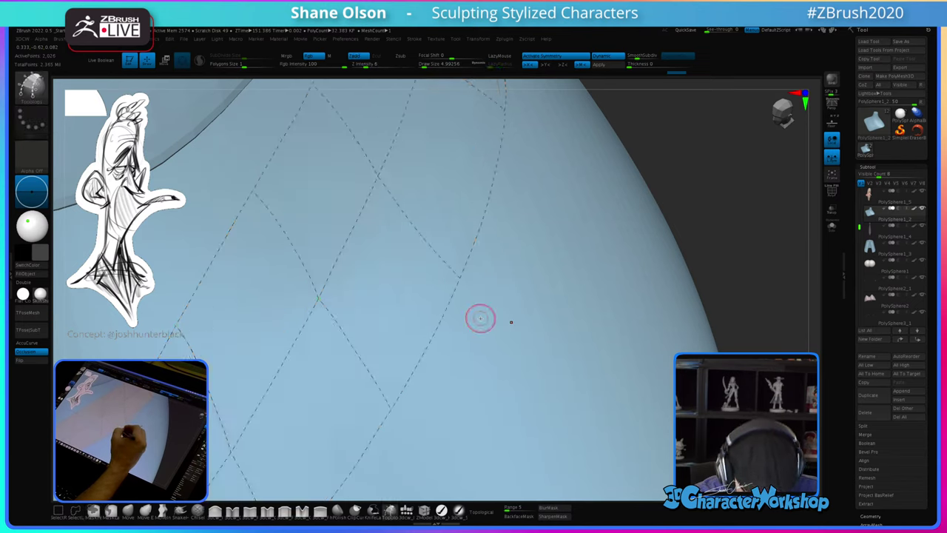
left_click_drag(420, 322, 466, 404)
key("ctrl+z")
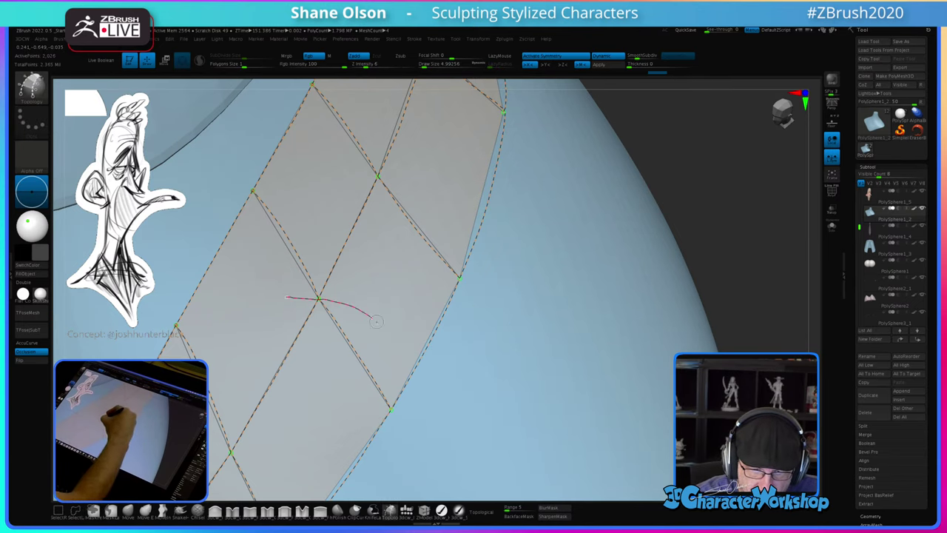
Step: Draw a curved topology line from the band's middle vertex past its outer edge, and erase the triangle beside it to form a lapel notch
left_click_drag(376, 321, 478, 406)
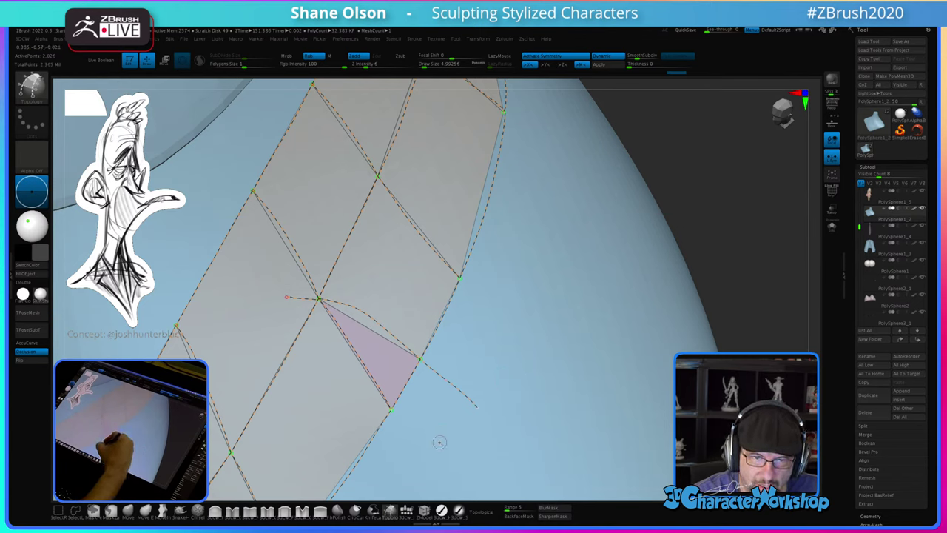
left_click_drag(382, 366, 433, 422, "alt")
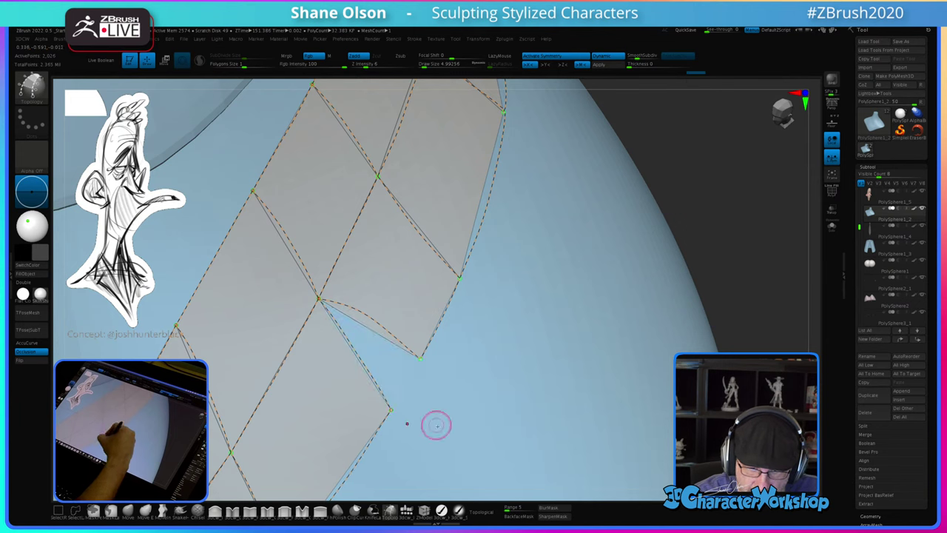
right_click_drag(497, 414, 497, 330, "ctrl")
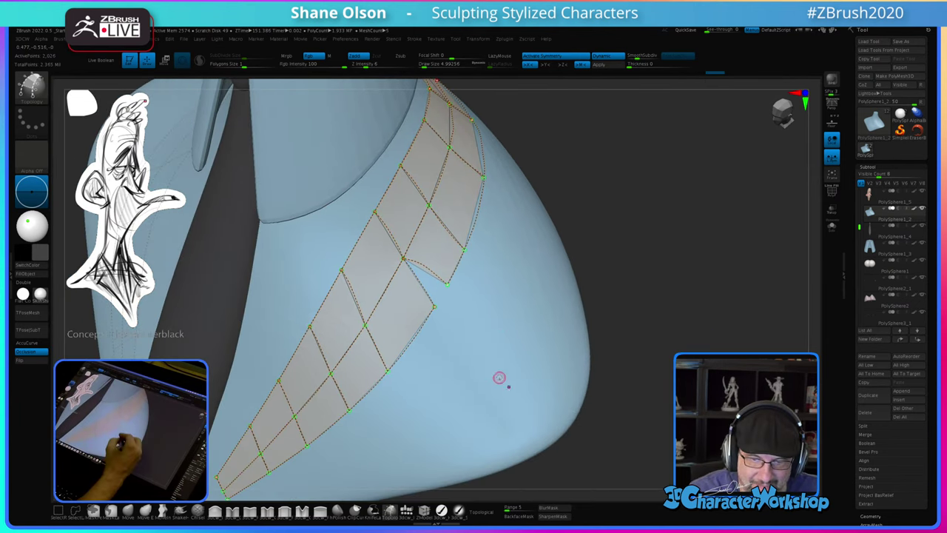
right_click_drag(501, 381, 601, 362)
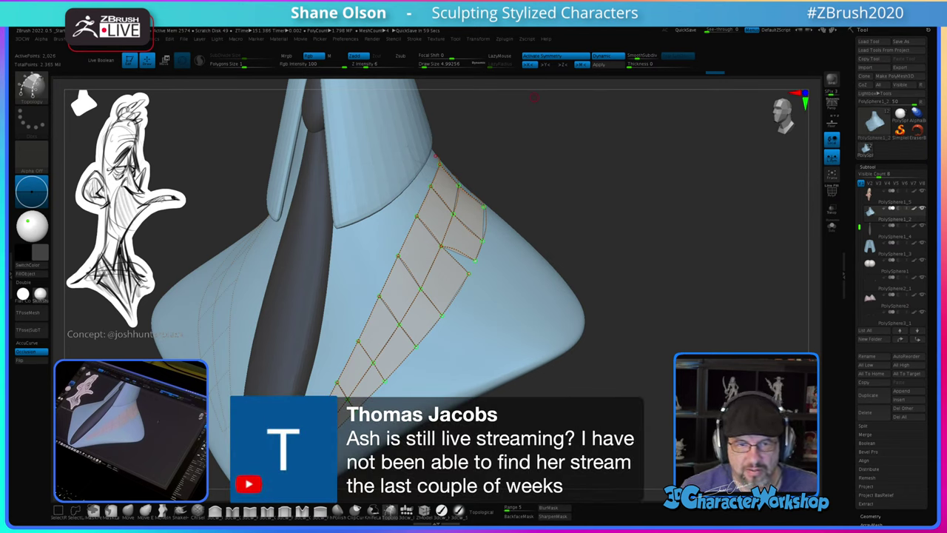
Step: Generate the lapel mesh from the topology lines with draw size 1, and split the unmasked points into a separate subtool
right_click_drag(635, 214, 642, 274)
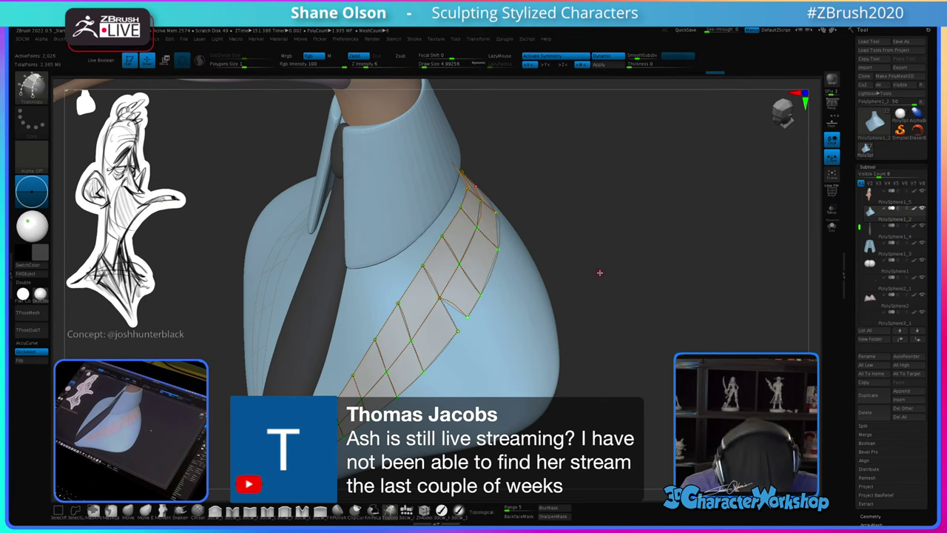
right_click_drag(603, 273, 597, 272)
key("s")
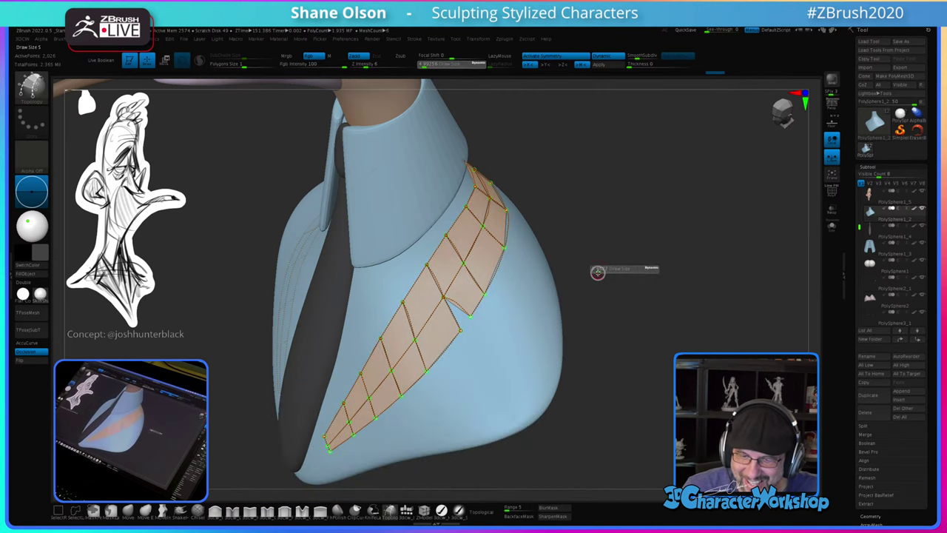
left_click(483, 358)
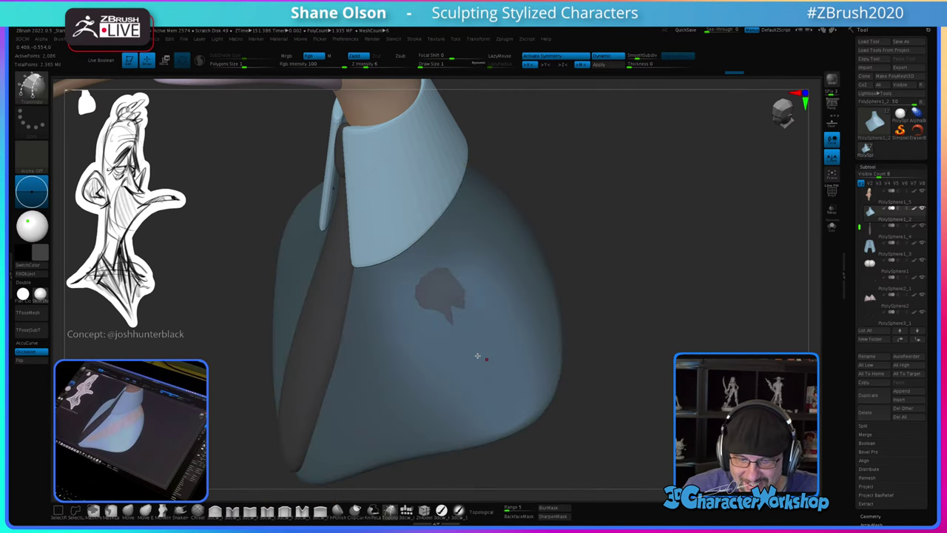
key("space")
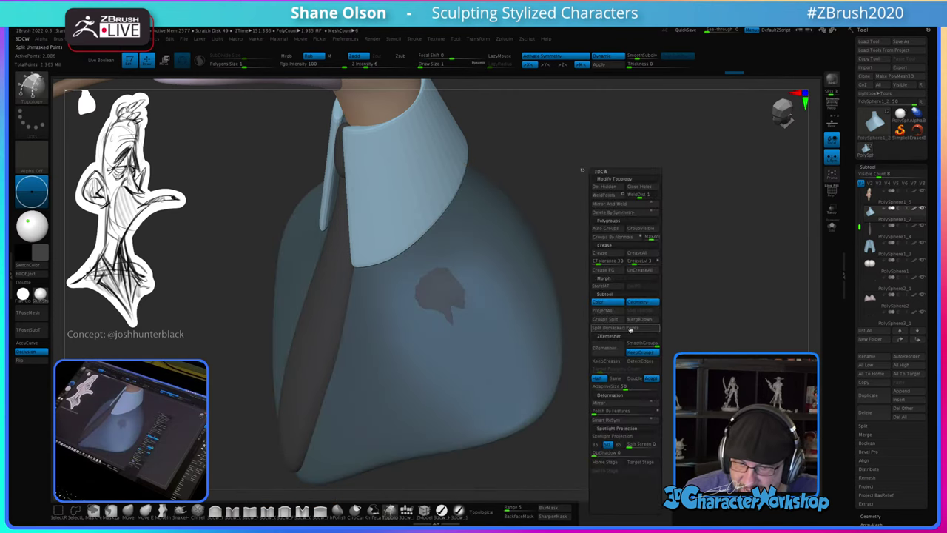
left_click(607, 328)
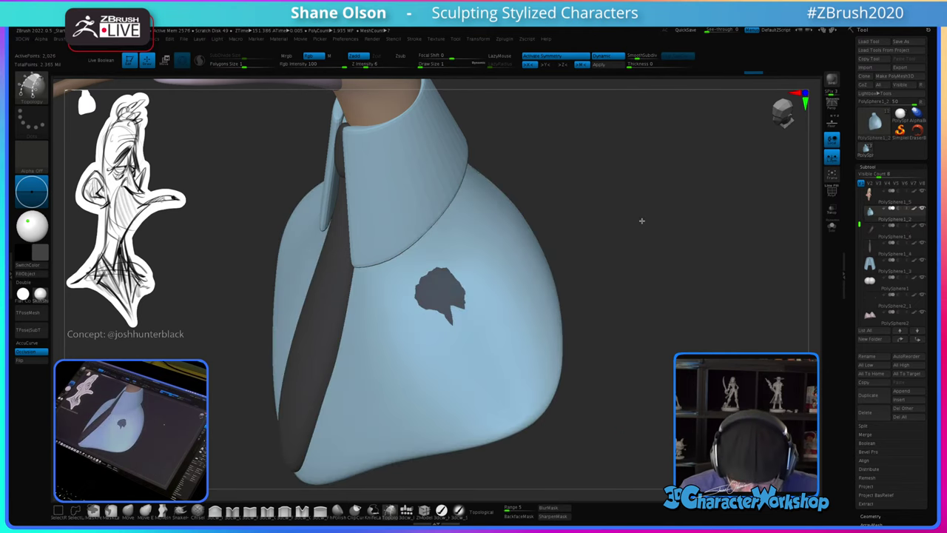
Step: Select the split-off lapel subtool, isolate it, and turn on double-sided display and its polyframe
key("Down")
left_click(833, 229)
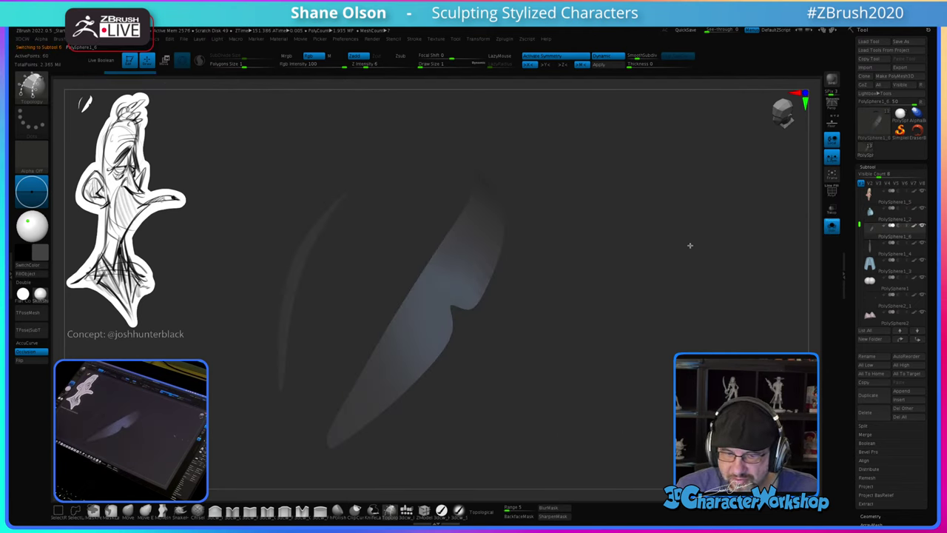
left_click_drag(687, 243, 620, 256)
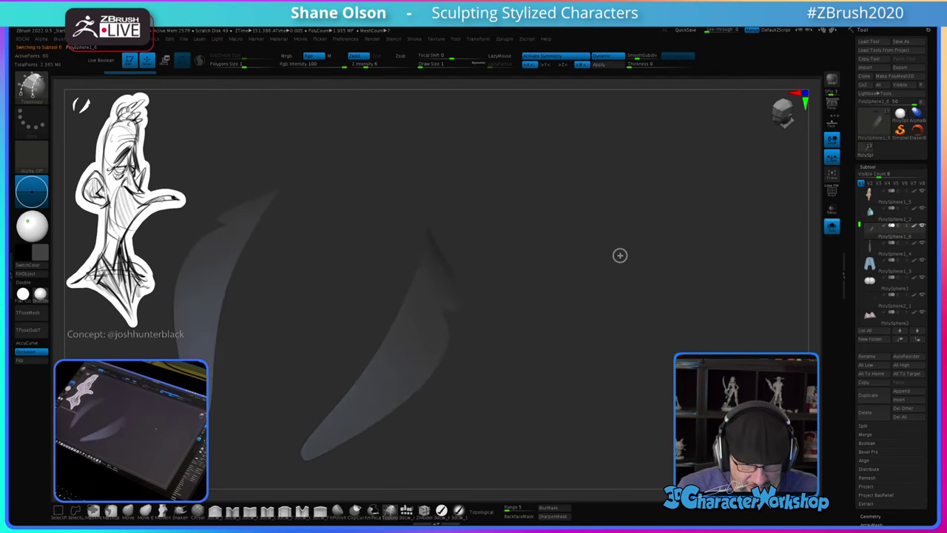
left_click(24, 282)
key("shift+f")
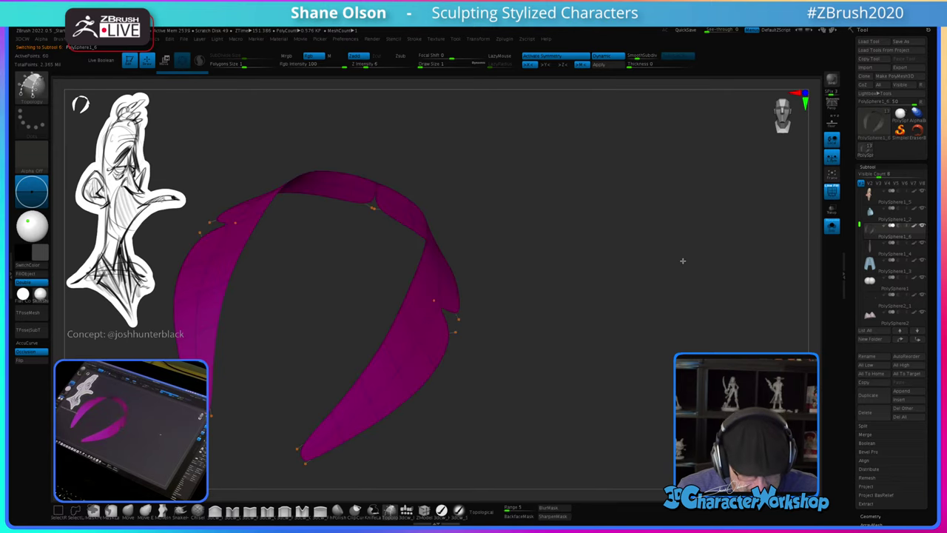
left_click_drag(682, 261, 665, 267)
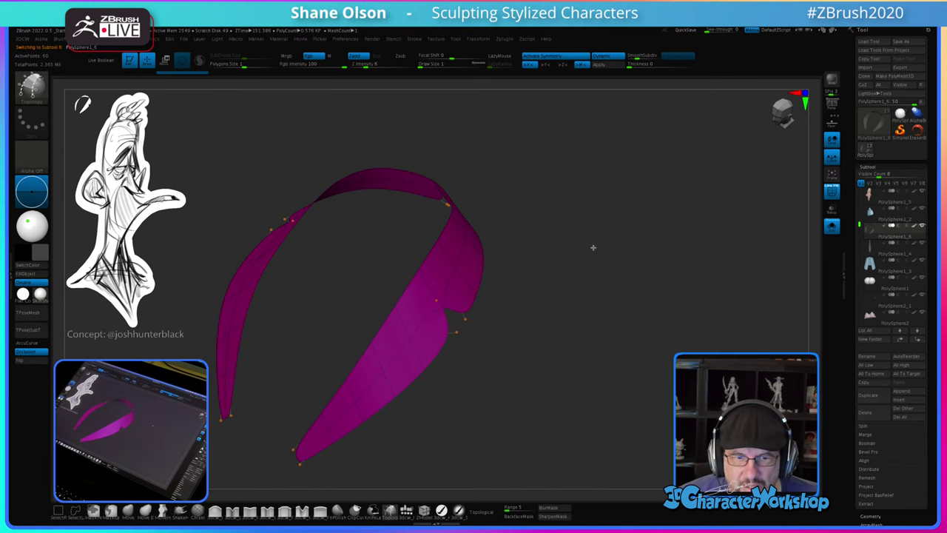
left_click_drag(596, 267, 621, 258)
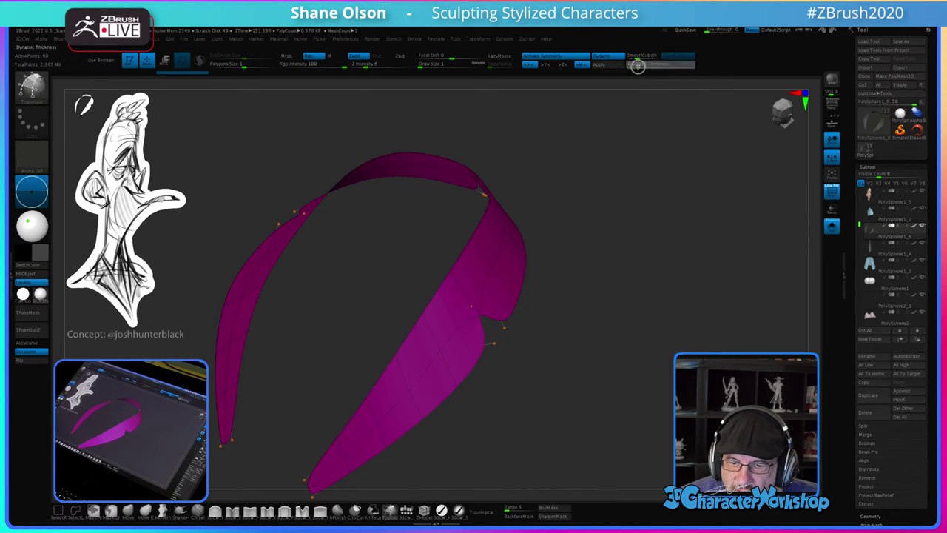
Step: Give the lapel a dynamic thickness of 0.01072 with Post SubDiv off, and uncrease all its edges
left_click_drag(641, 67, 649, 64)
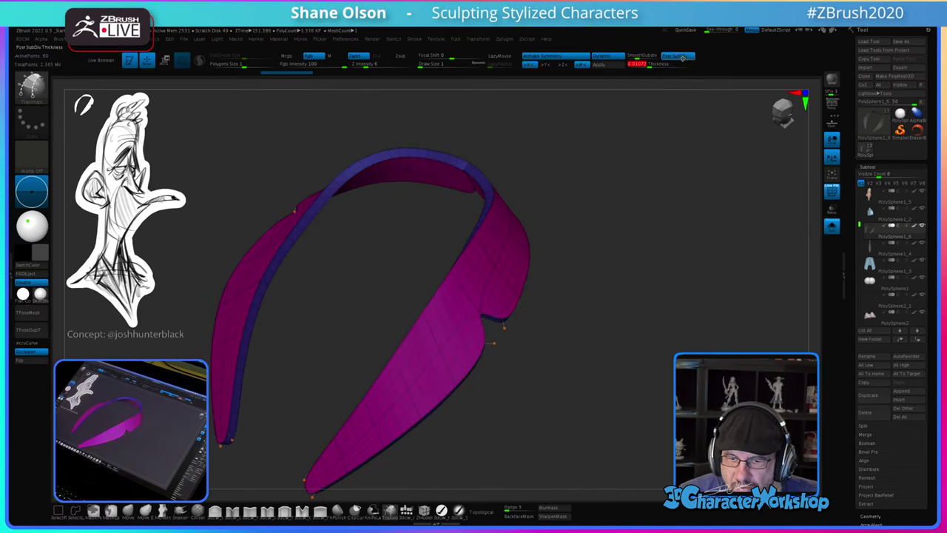
key("space")
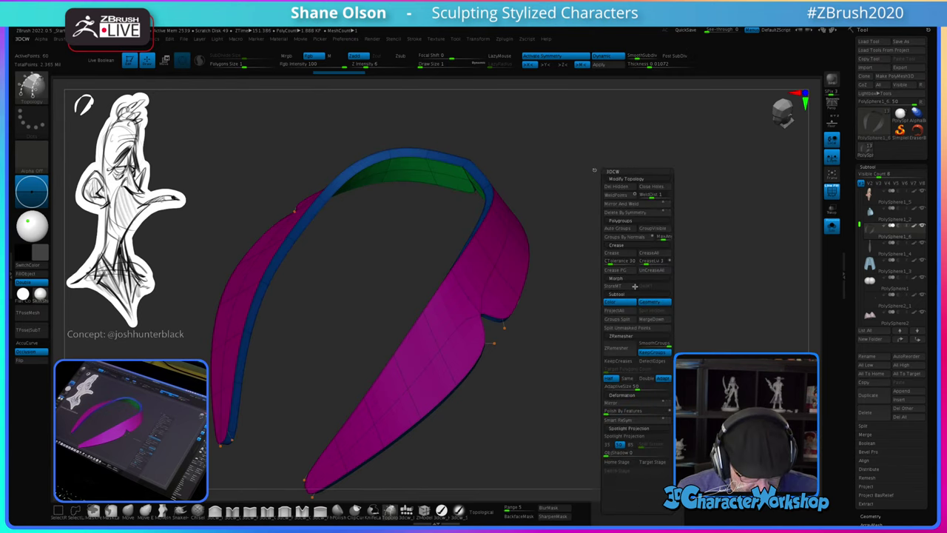
left_click(655, 270)
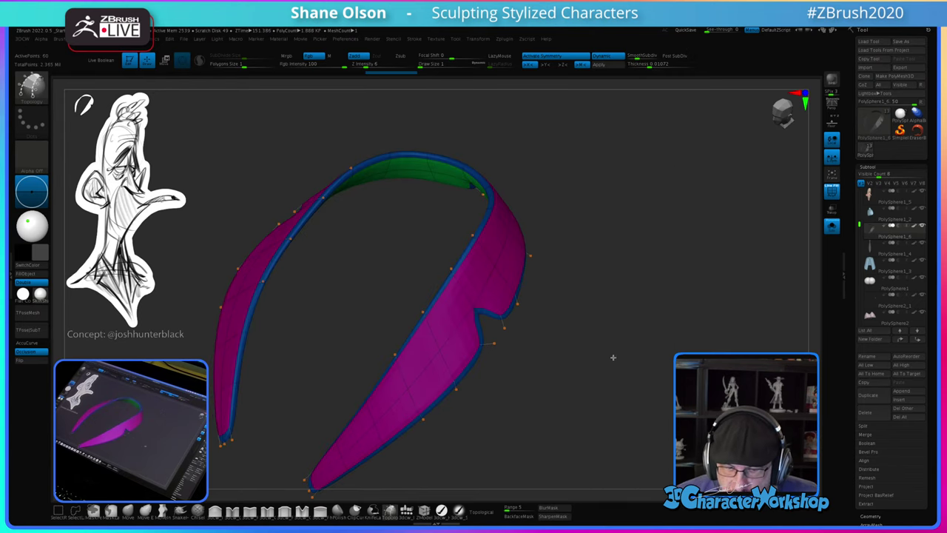
left_click_drag(614, 360, 642, 261)
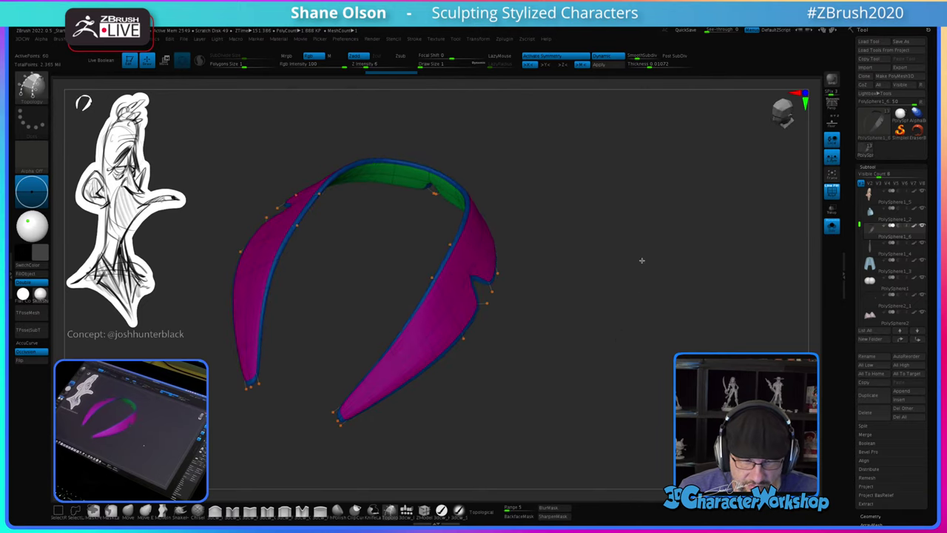
Step: Examine the thickened lapel's notch and edges, both isolated and against the body
key("shift+f")
left_click_drag(662, 319, 628, 336)
left_click_drag(696, 199, 566, 407, "alt")
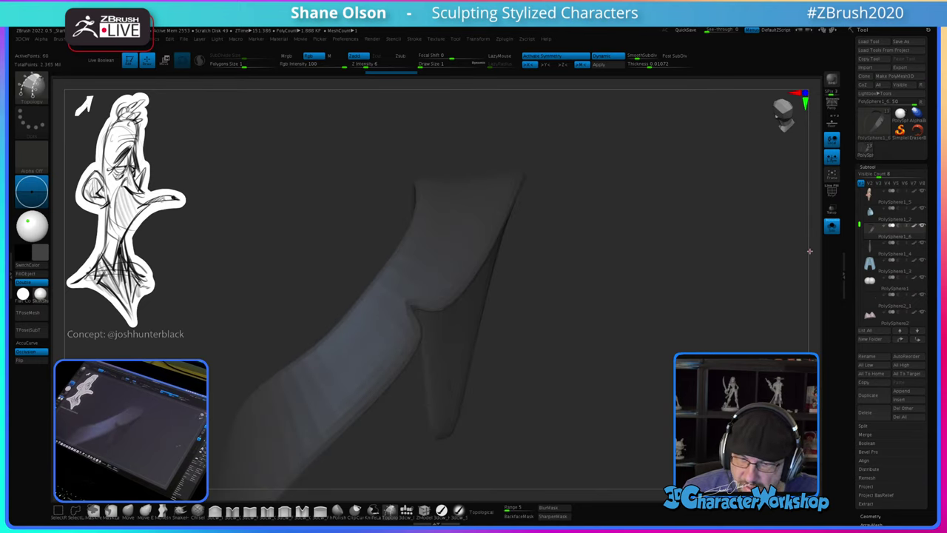
left_click(832, 226)
key("shift+f")
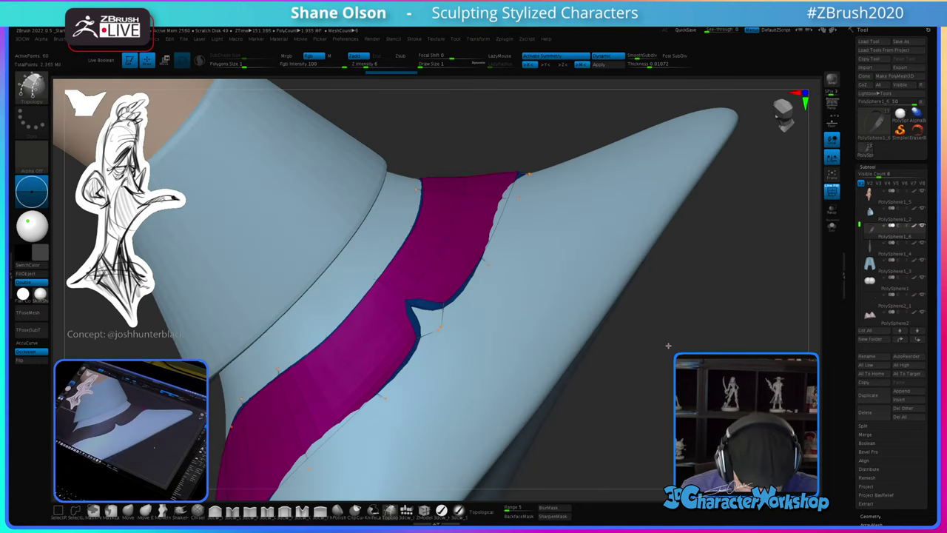
left_click(832, 226)
left_click_drag(649, 351, 589, 325)
Step: Turn off the lapel's dynamic subdivision and bring the split center seam at the back of the collar into close view
key("shift+d")
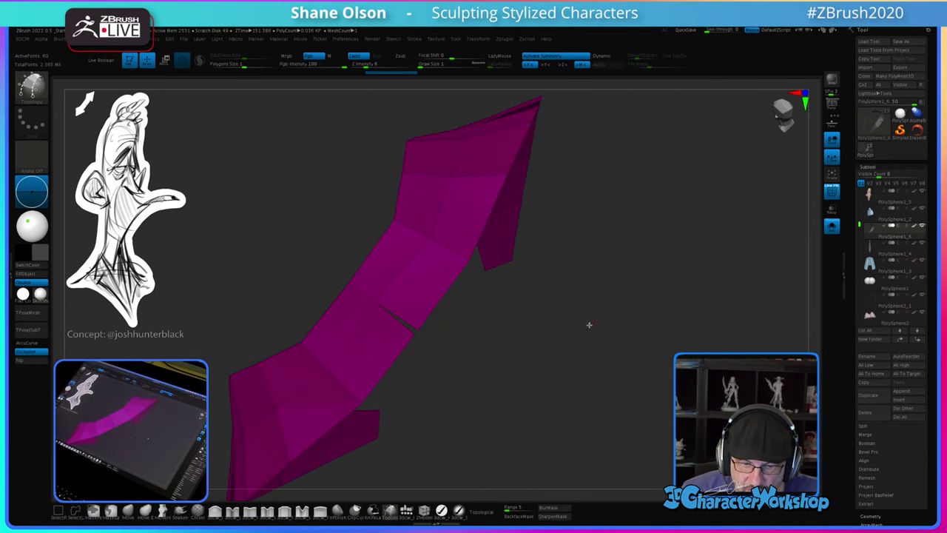
left_click_drag(491, 356, 571, 288)
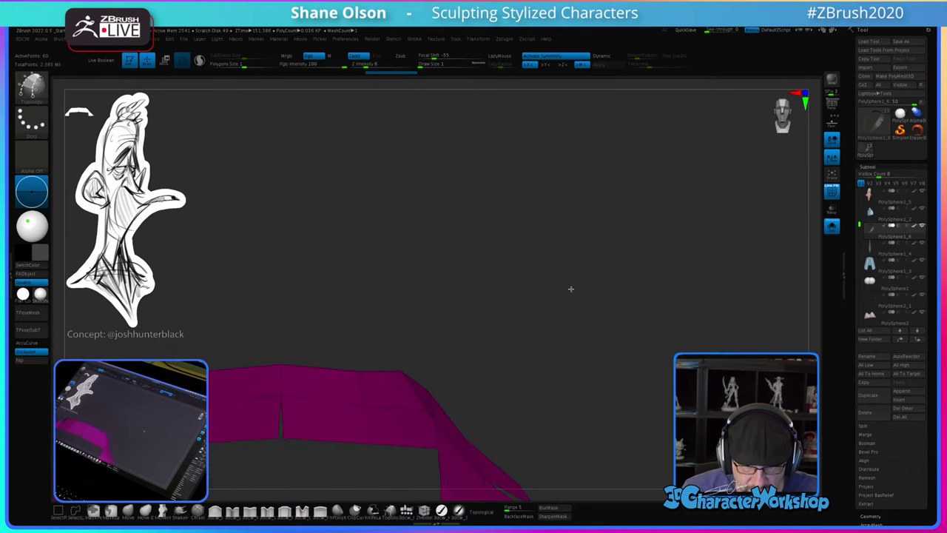
left_click_drag(488, 309, 672, 205)
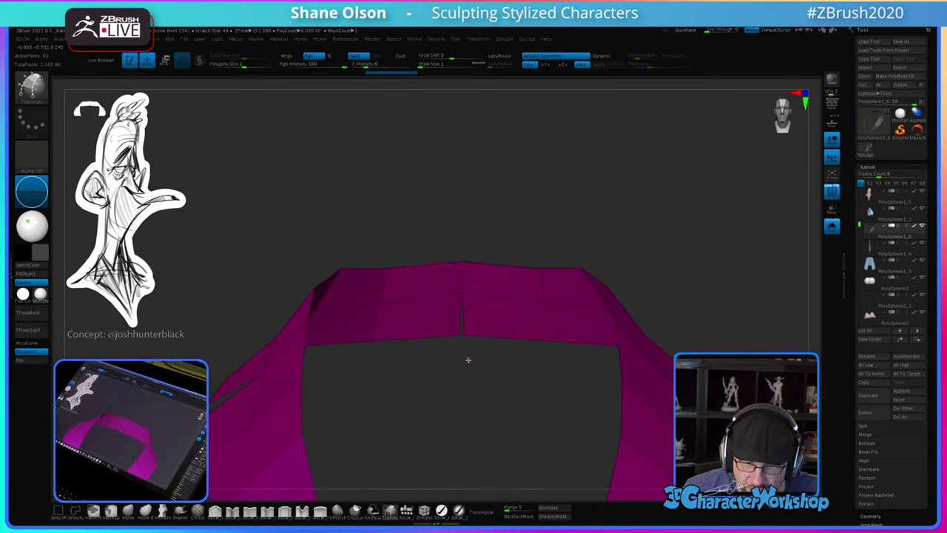
left_click_drag(493, 377, 552, 370, "alt")
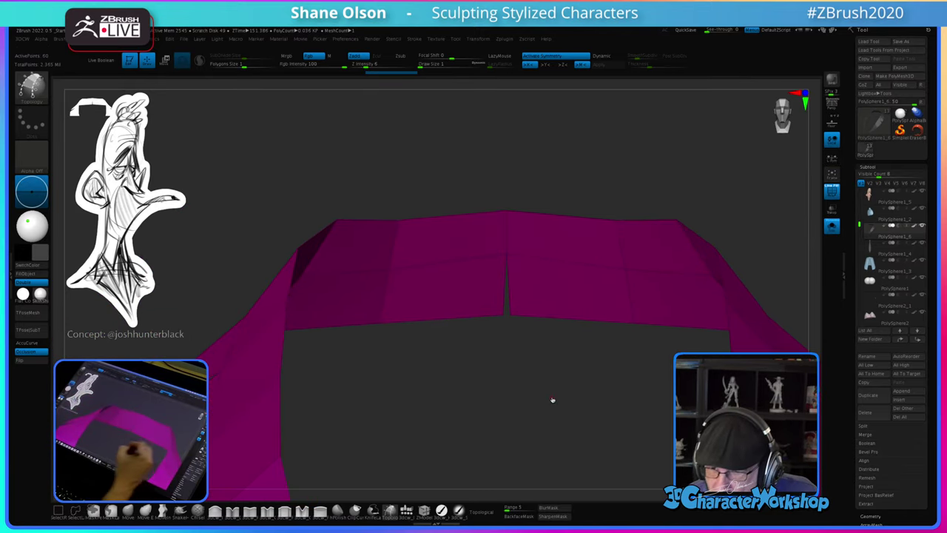
left_click_drag(552, 398, 516, 407, "alt")
Step: With symmetry off, nudge the split seam's vertex using the Move brush at draw size 15.55, and close the gap with Mirror And Weld
key("x")
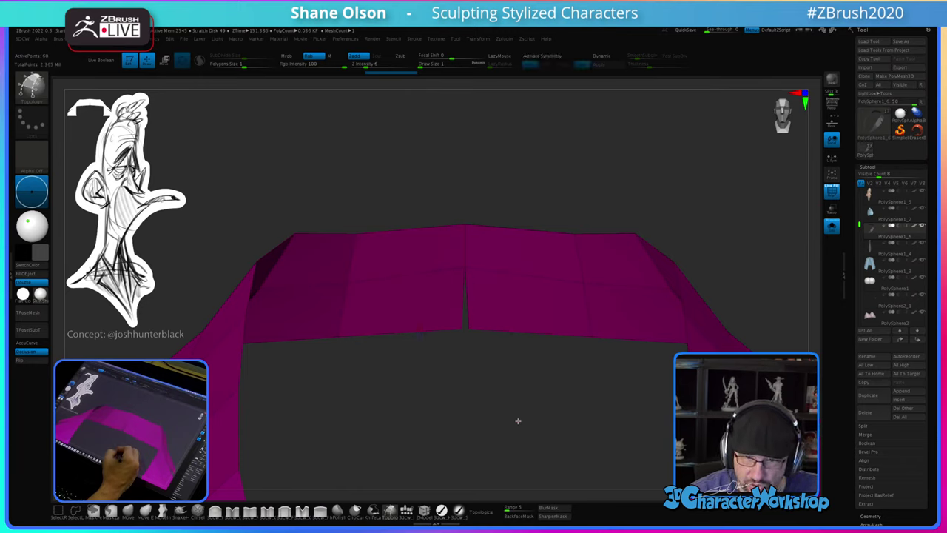
key("b")
key("m")
key("v")
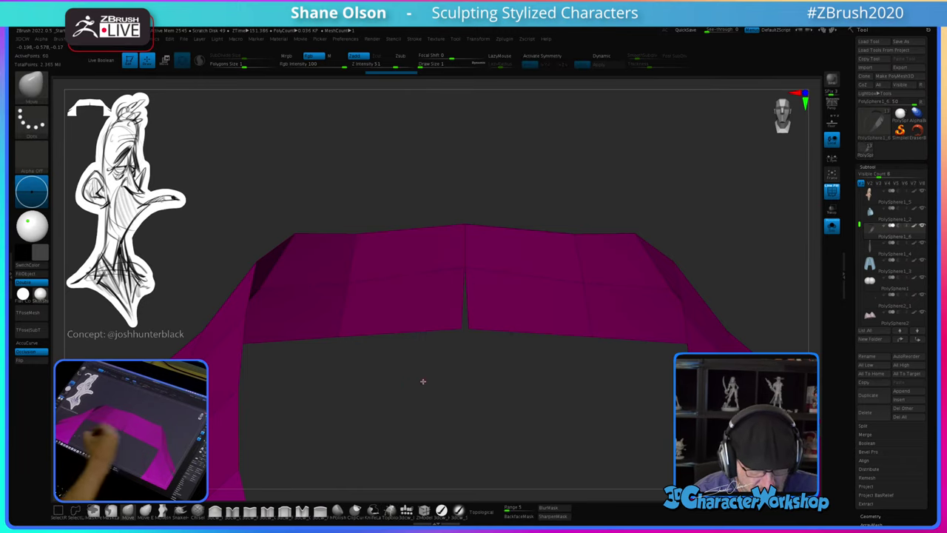
key("s")
left_click(419, 393)
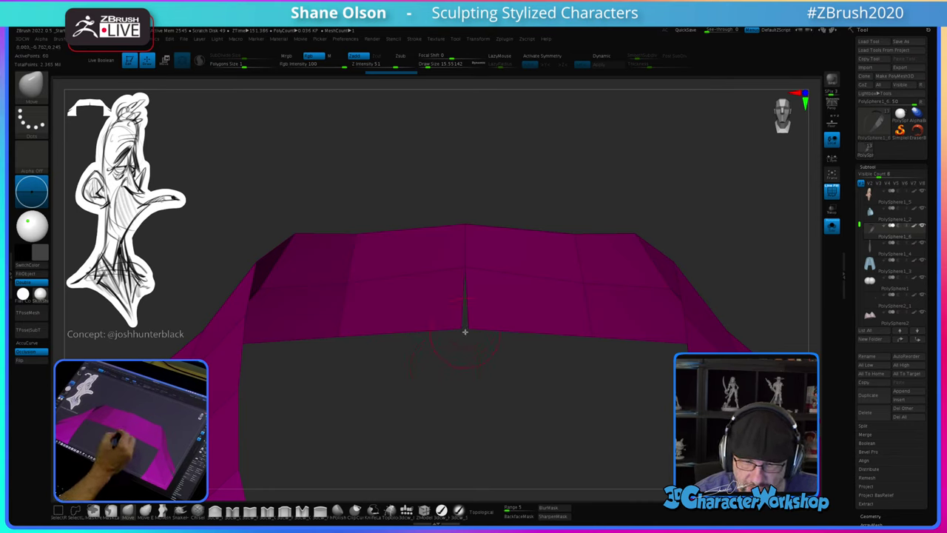
left_click_drag(448, 366, 439, 357, "alt")
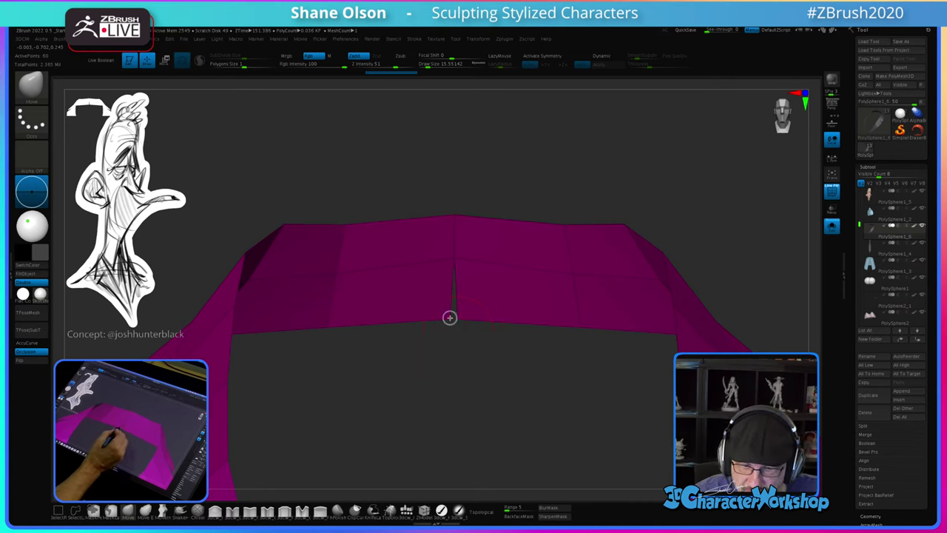
left_click_drag(467, 319, 472, 318)
key("space")
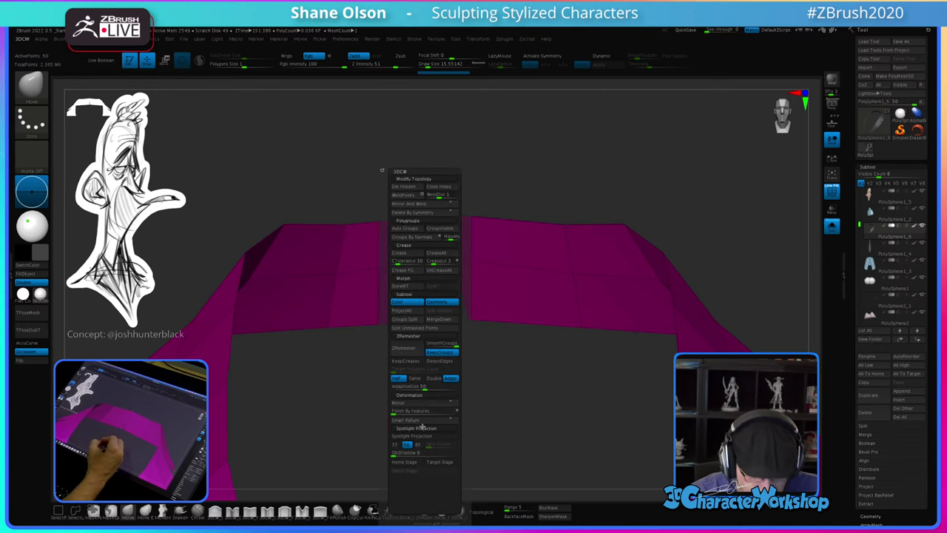
left_click(411, 205)
left_click(457, 204)
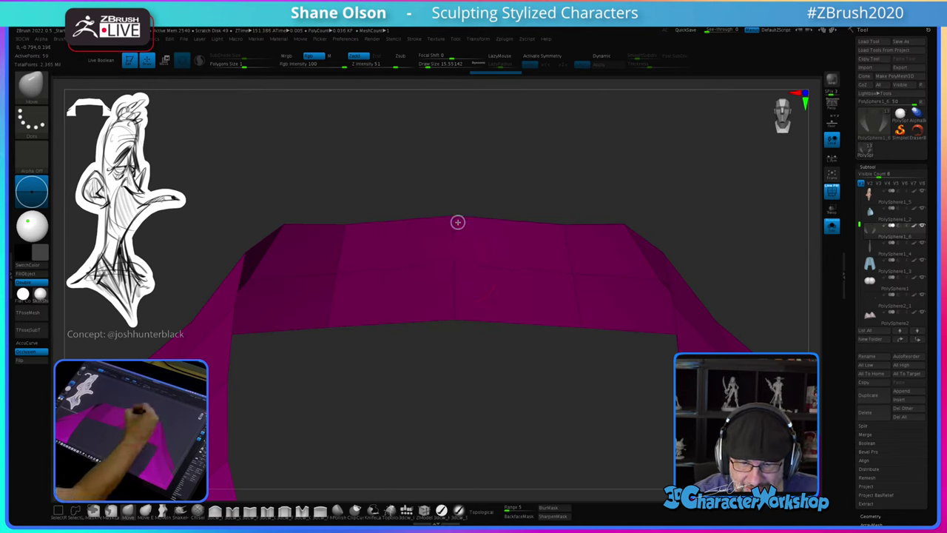
Step: Turn the lapel's dynamic subdivision back on and show it together with the rest of the character
key("f")
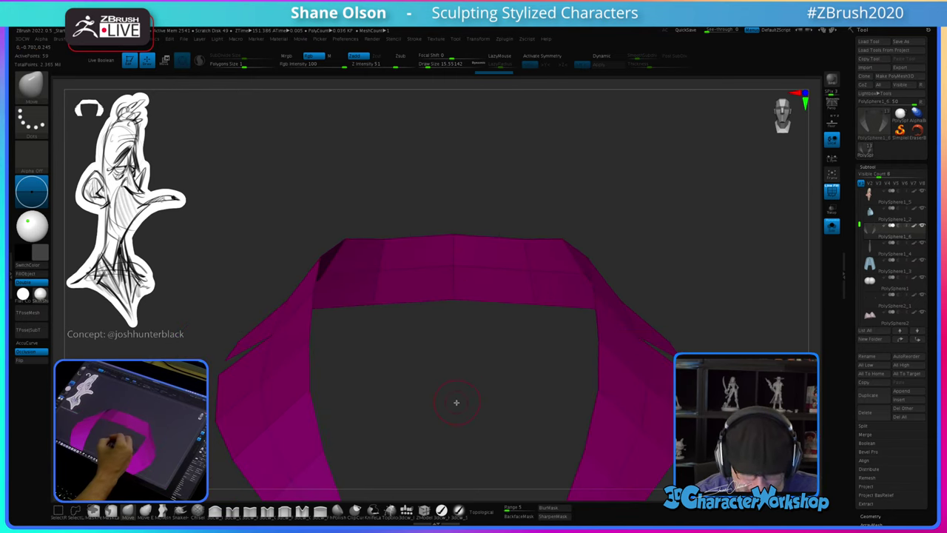
key("d")
mouse_move(464, 392)
left_mouse_down()
mouse_move(428, 412)
mouse_move(451, 395)
left_mouse_up()
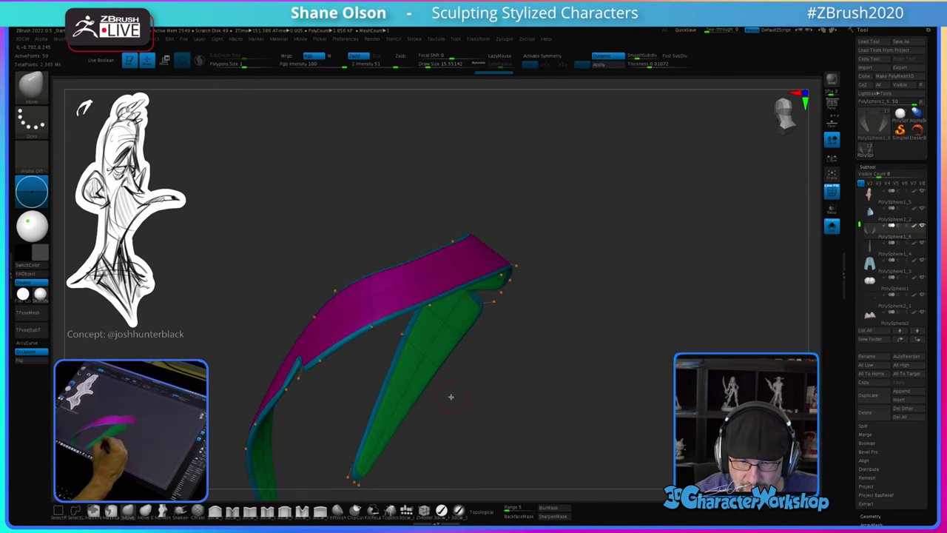
left_click(832, 226)
left_click_drag(780, 284, 558, 392)
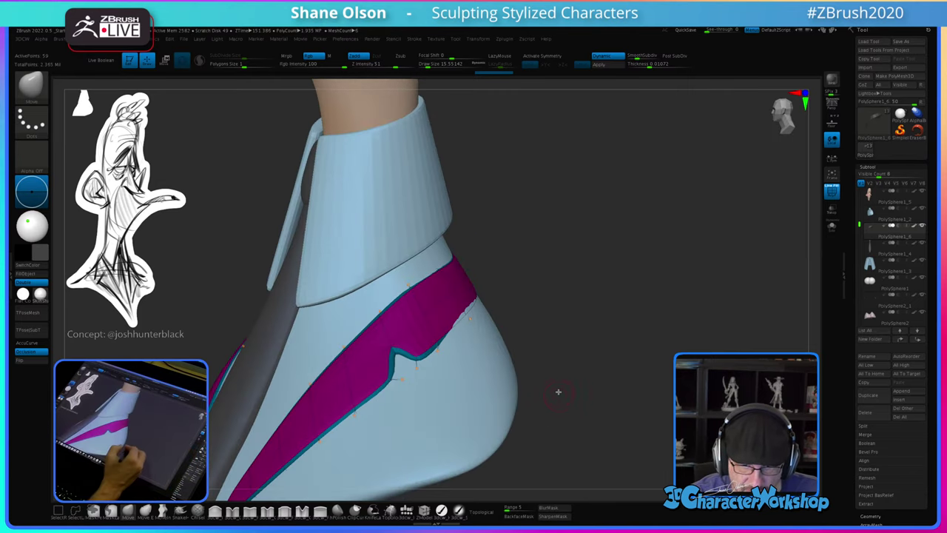
Step: Pull the lapel's sunken outer edge out of the jacket behind the shoulder with the Move brush at draw size about 101
key("s")
left_click_drag(562, 279, 555, 276)
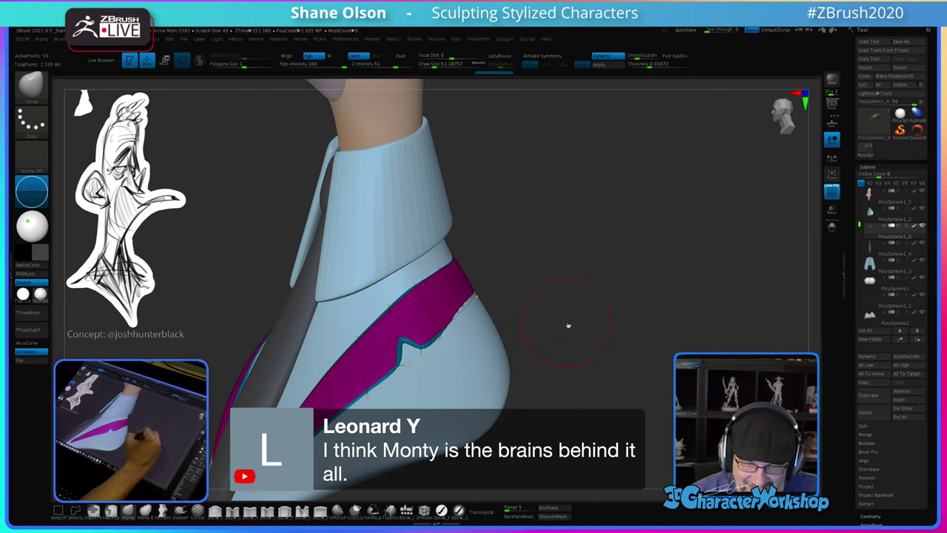
left_click_drag(566, 342, 554, 327)
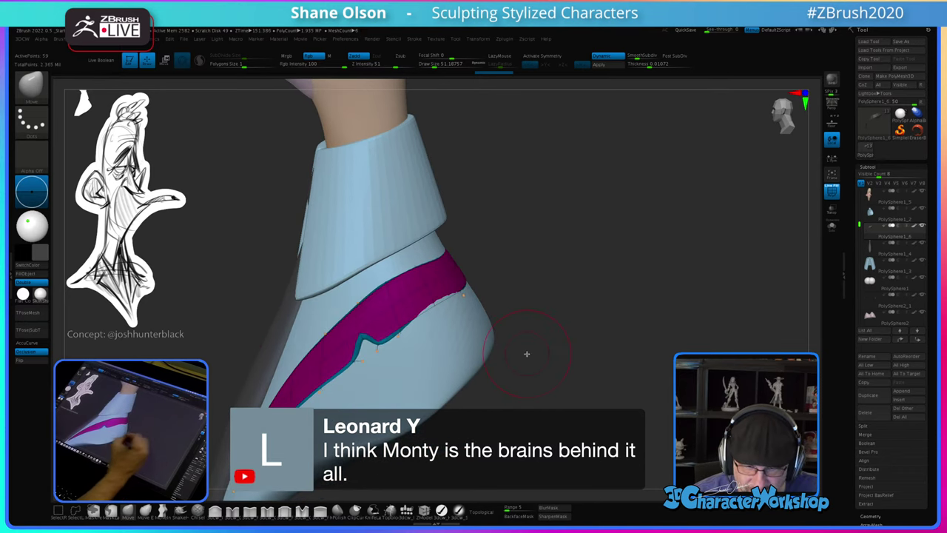
key("s")
left_click_drag(544, 363, 550, 362)
key("s")
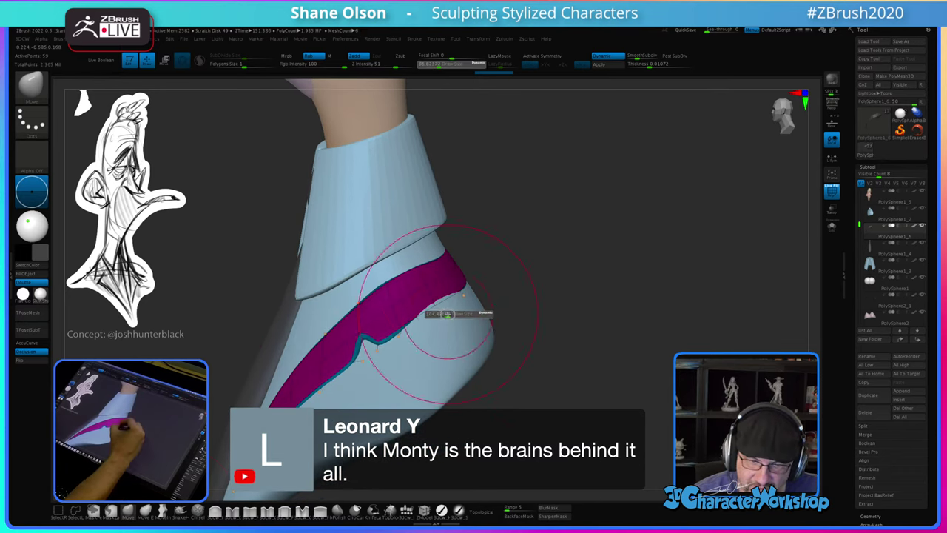
left_click_drag(440, 302, 448, 311)
mouse_move(482, 290)
right_mouse_down()
mouse_move(473, 266)
mouse_move(494, 222)
right_mouse_up()
left_click_drag(474, 248, 484, 236)
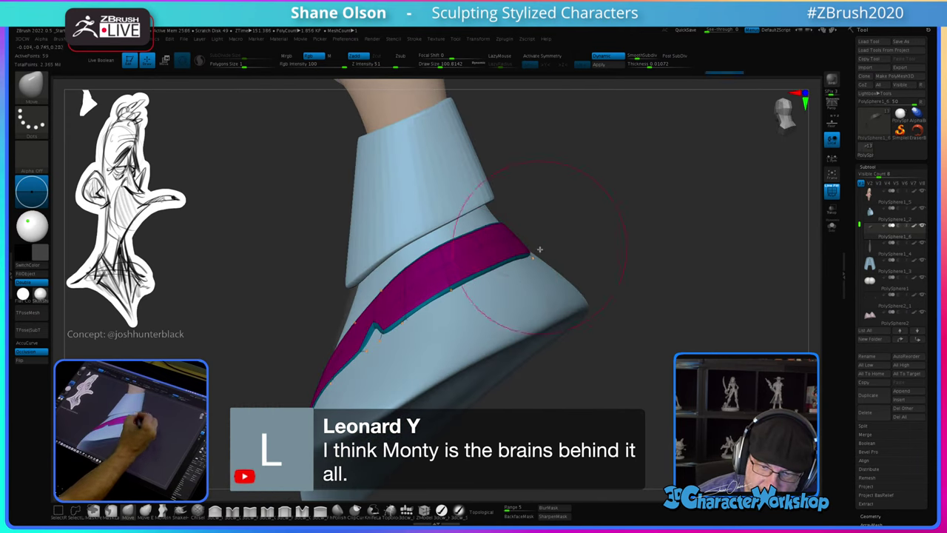
left_click_drag(533, 321, 529, 326)
Step: Turn symmetry back on and fit the lapel's front edges and lower tips to the jacket with the Move brush at draw size about 77
key("x")
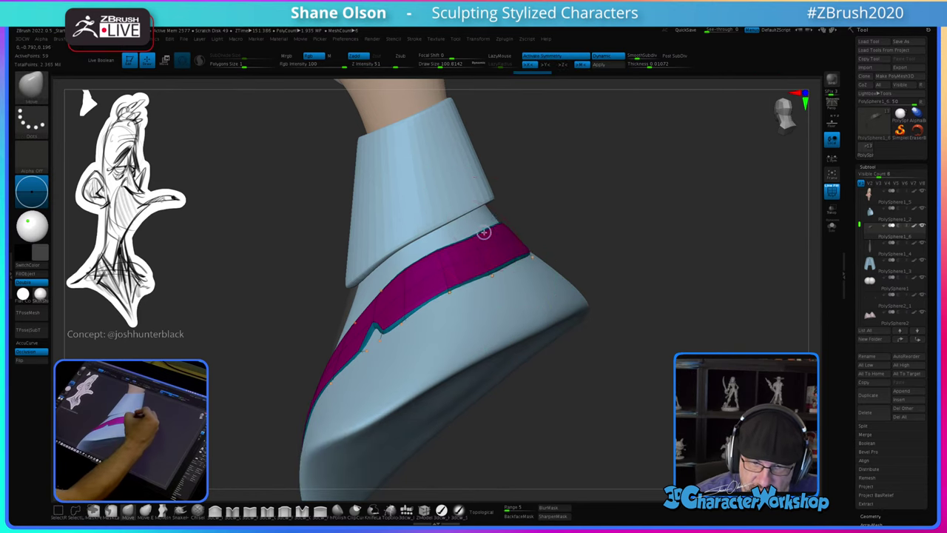
mouse_move(488, 284)
right_mouse_down()
mouse_move(452, 274)
mouse_move(455, 321)
right_mouse_up()
mouse_move(537, 341)
right_mouse_down()
mouse_move(562, 268)
mouse_move(617, 283)
mouse_move(608, 312)
right_mouse_up()
key("s")
left_click_drag(608, 312, 595, 330)
mouse_move(594, 330)
right_mouse_down()
mouse_move(598, 357)
mouse_move(601, 340)
right_mouse_up()
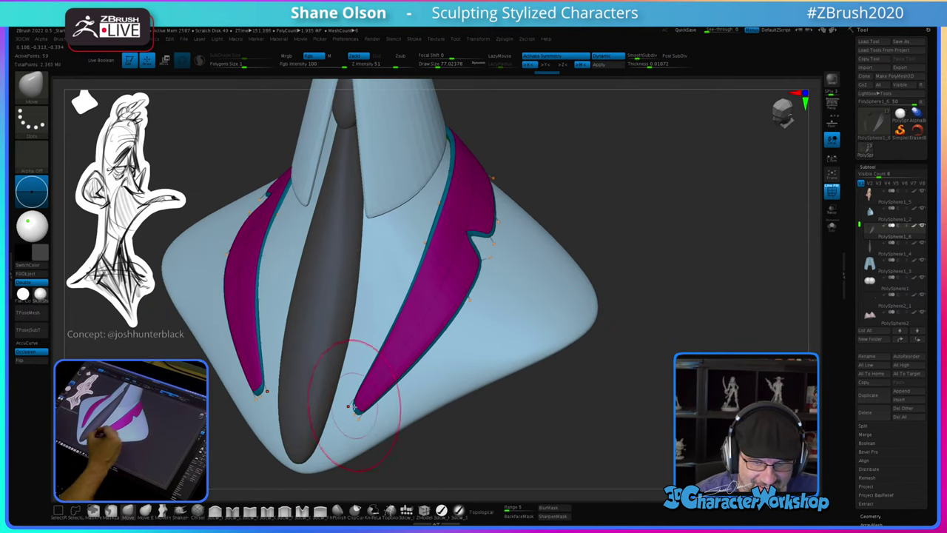
right_click_drag(367, 396, 350, 437)
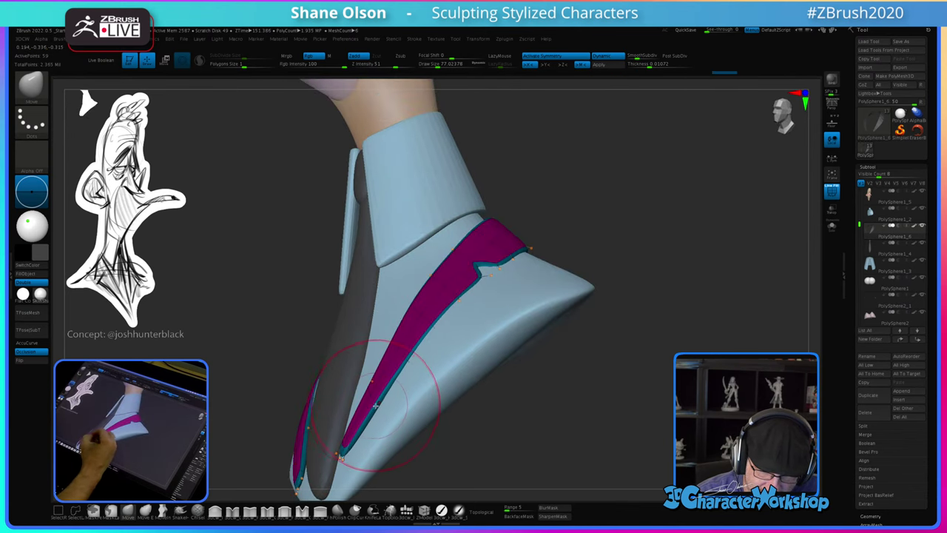
right_click_drag(399, 407, 403, 377)
right_click_drag(393, 336, 391, 324)
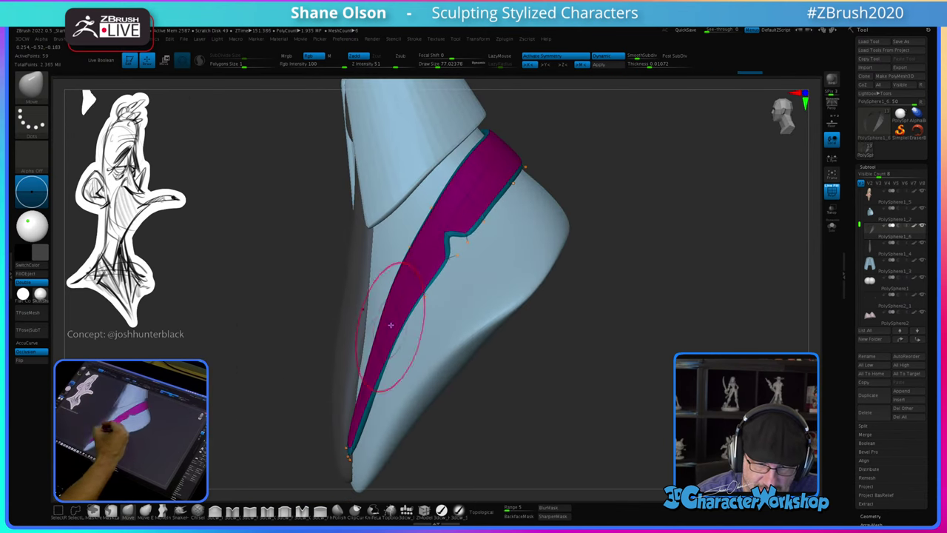
Step: Refine the lapel's notch and its surrounding edge with the Move brush at draw size about 33
right_click_drag(434, 285, 444, 333)
key("s")
left_click_drag(458, 338, 445, 338)
mouse_move(445, 330)
right_mouse_down()
mouse_move(441, 348)
mouse_move(448, 317)
right_mouse_up()
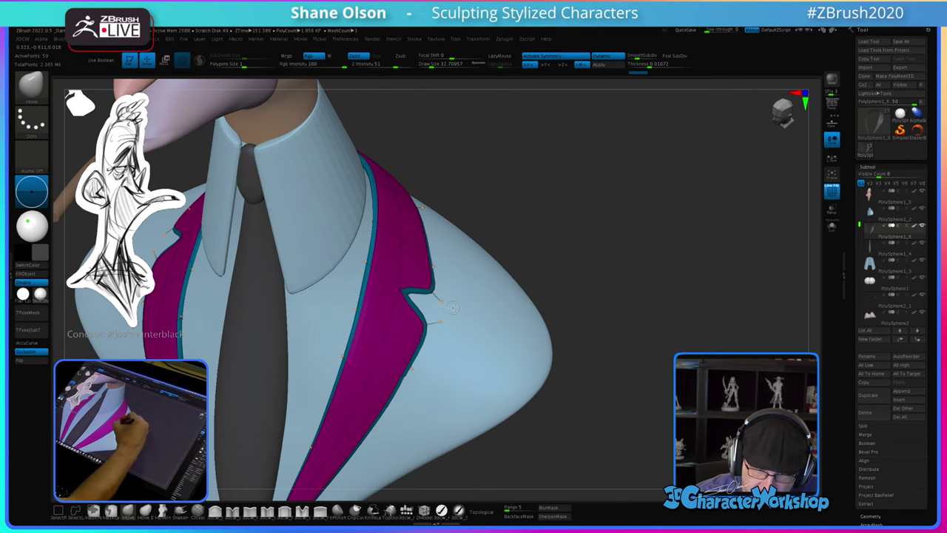
mouse_move(467, 287)
right_mouse_down()
mouse_move(463, 273)
mouse_move(448, 296)
mouse_move(482, 333)
right_mouse_up()
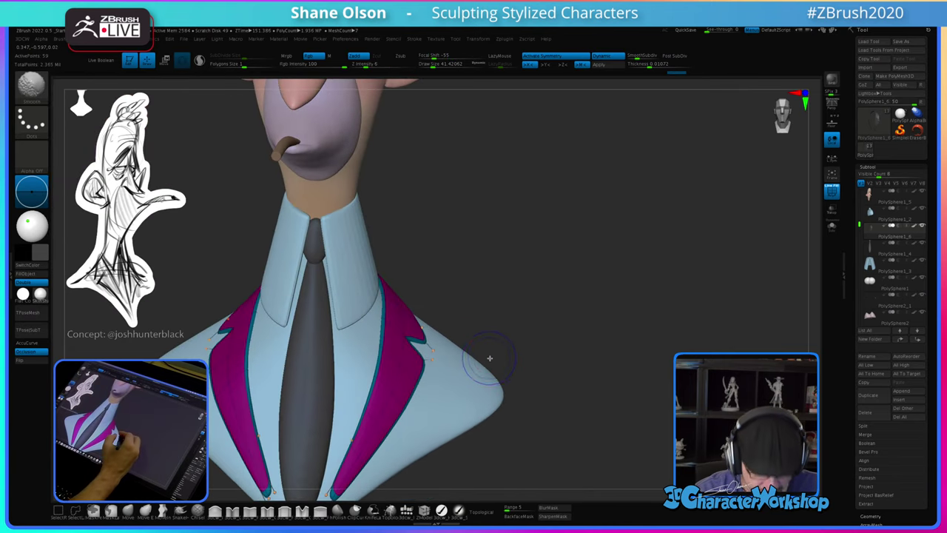
Step: Select the jacket body, apply its dynamic subdivision, and subdivide the mesh to about 2 million polygons for painting
key("shift+f")
mouse_move(518, 396)
right_mouse_down("ctrl")
mouse_move(510, 378)
mouse_move(522, 362)
mouse_move(512, 397)
mouse_move(516, 390)
mouse_move(505, 395)
mouse_move(489, 378)
right_mouse_up("ctrl")
left_click(485, 366, "alt")
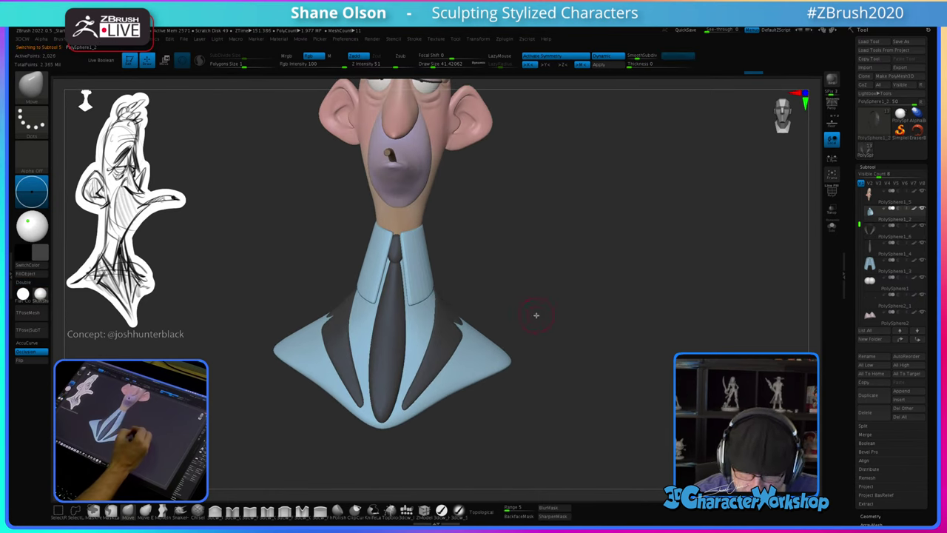
key("shift+f")
left_click_drag(550, 347, 541, 355)
right_click_drag(541, 354, 550, 345)
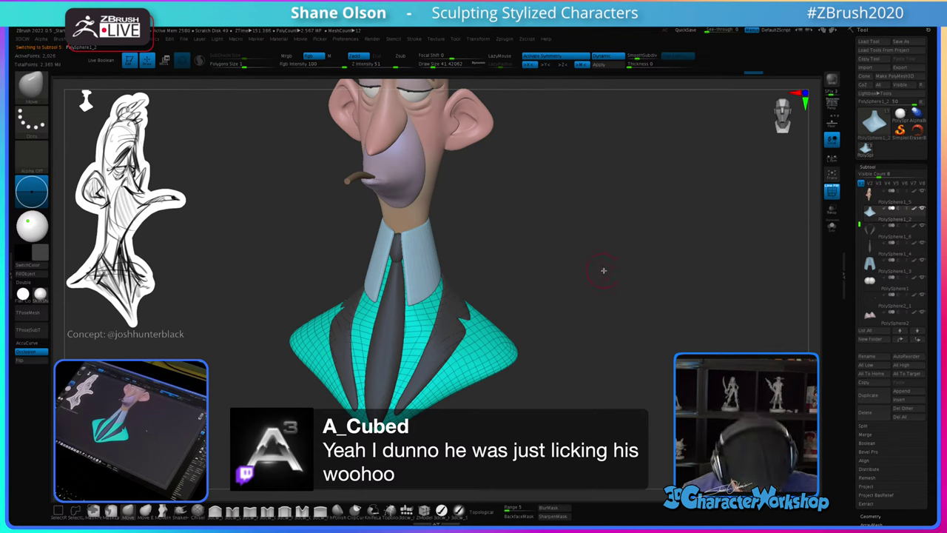
mouse_move(632, 255)
right_mouse_down()
mouse_move(597, 276)
mouse_move(619, 260)
mouse_move(594, 113)
right_mouse_up()
left_click(598, 64)
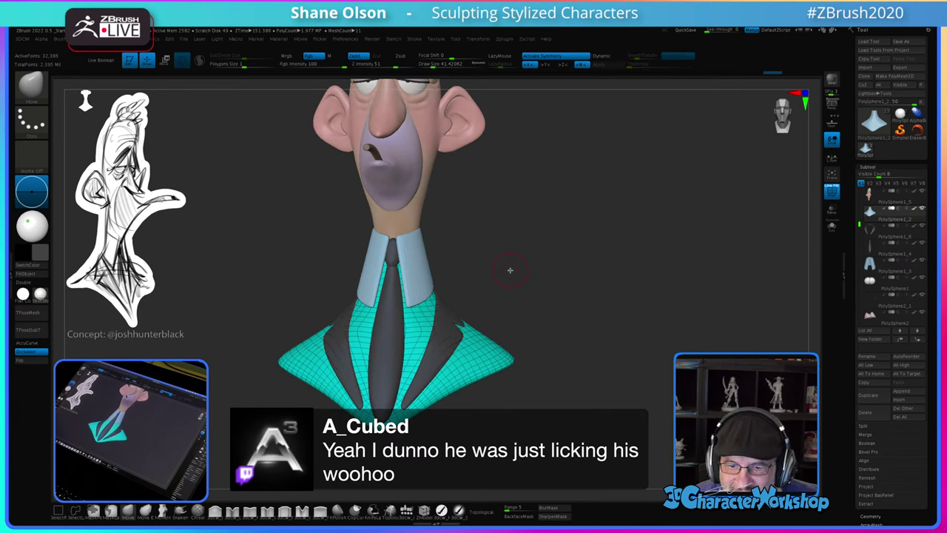
left_click_drag(551, 331, 564, 314)
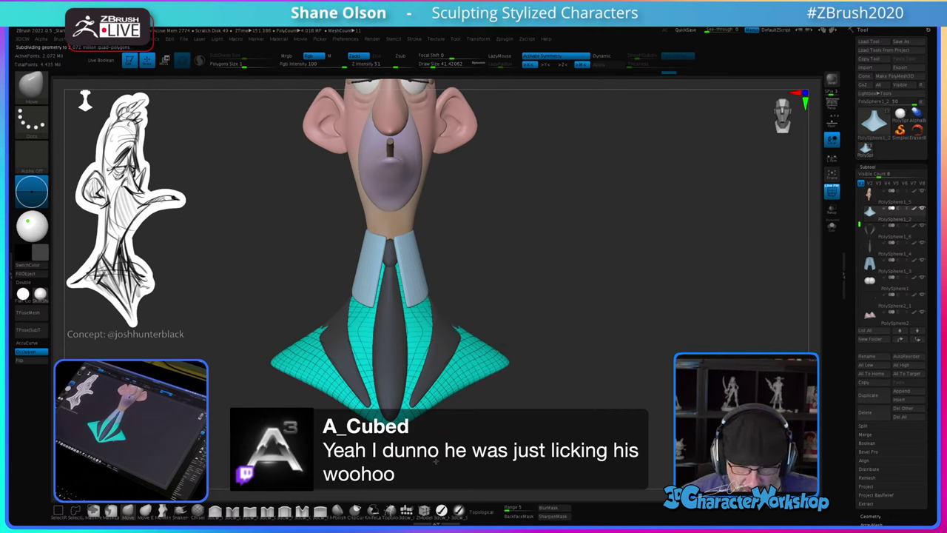
Step: Paint the front of the jacket dark gray outside the lapels with the paint brush at draw size about 41
left_click(444, 510)
left_click_drag(478, 349, 464, 364)
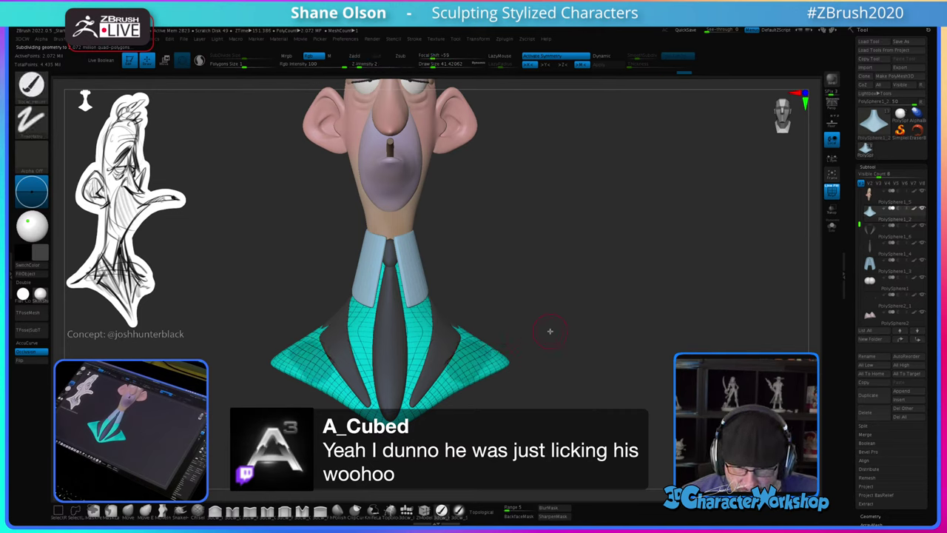
key("shift+f")
left_click_drag(560, 317, 556, 316)
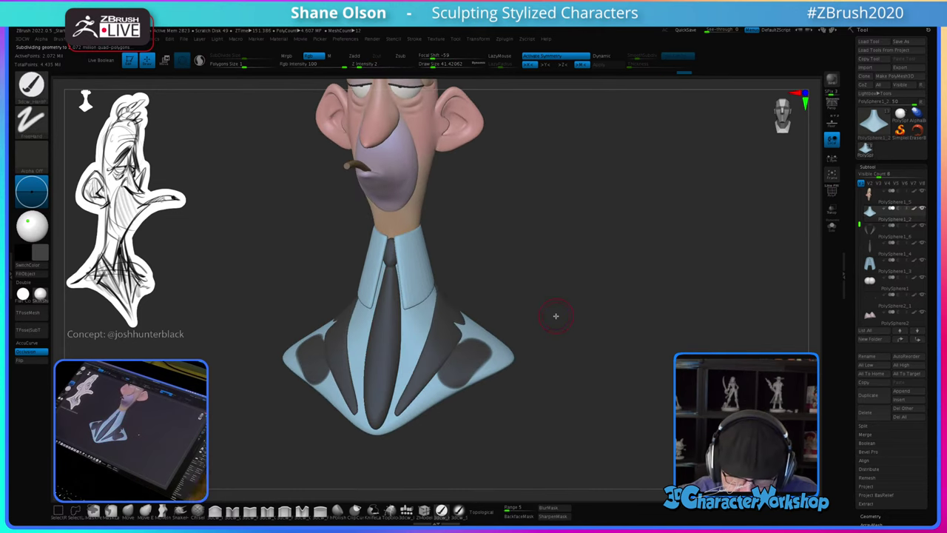
mouse_move(449, 370)
left_mouse_down()
mouse_move(407, 420)
mouse_move(485, 362)
mouse_move(445, 396)
mouse_move(479, 334)
mouse_move(466, 319)
left_mouse_up()
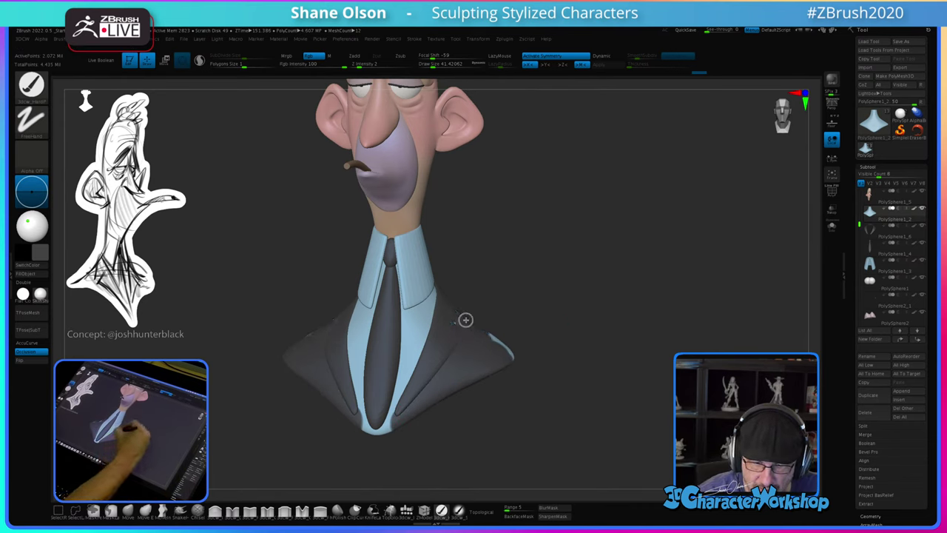
Step: Paint the jacket's sides, back and underside dark gray until no light blue patches remain there
mouse_move(501, 362)
right_mouse_down()
mouse_move(571, 368)
mouse_move(549, 391)
mouse_move(544, 384)
mouse_move(557, 375)
mouse_move(536, 440)
right_mouse_up()
mouse_move(482, 370)
left_mouse_down()
mouse_move(469, 355)
mouse_move(449, 395)
mouse_move(475, 390)
left_mouse_up()
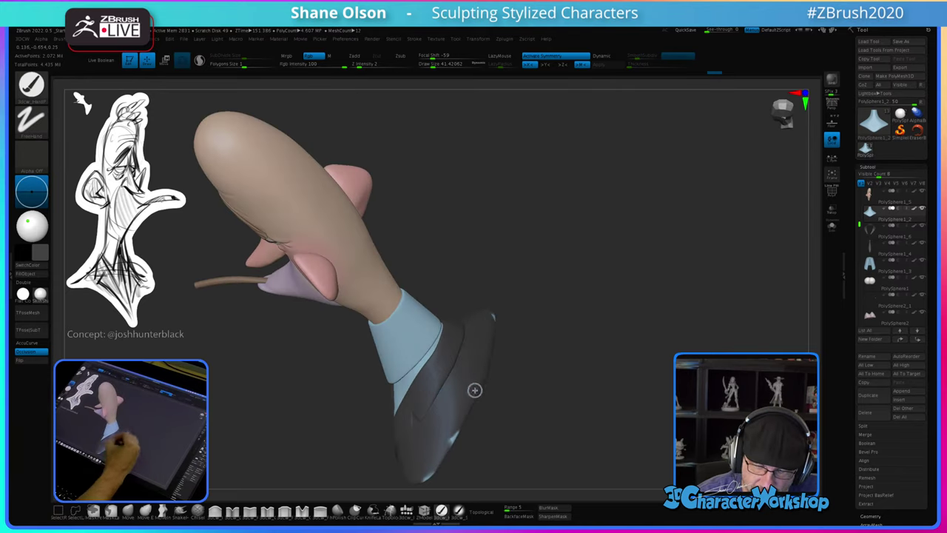
mouse_move(502, 422)
right_mouse_down()
mouse_move(543, 425)
mouse_move(526, 327)
right_mouse_up()
mouse_move(480, 285)
left_mouse_down()
mouse_move(441, 326)
mouse_move(478, 340)
left_mouse_up()
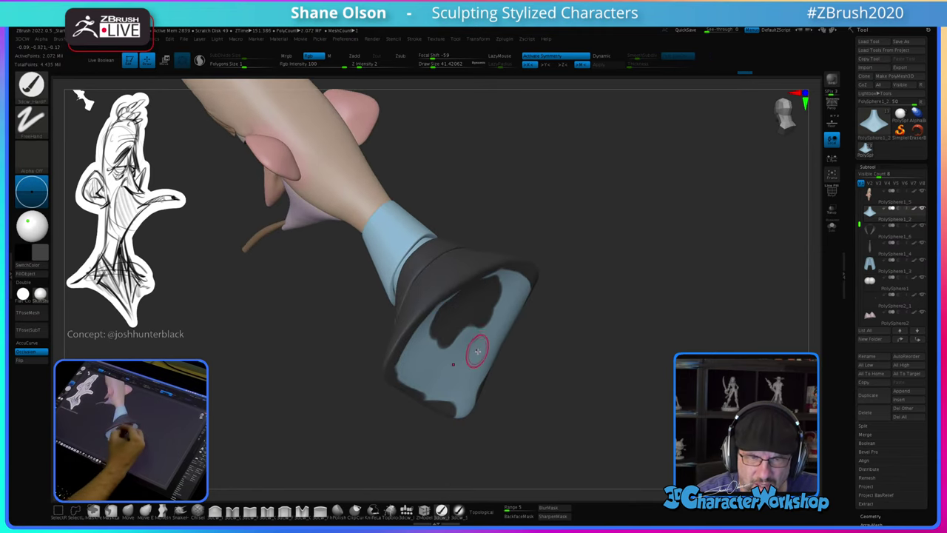
mouse_move(477, 340)
right_mouse_down()
mouse_move(460, 354)
mouse_move(464, 330)
right_mouse_up()
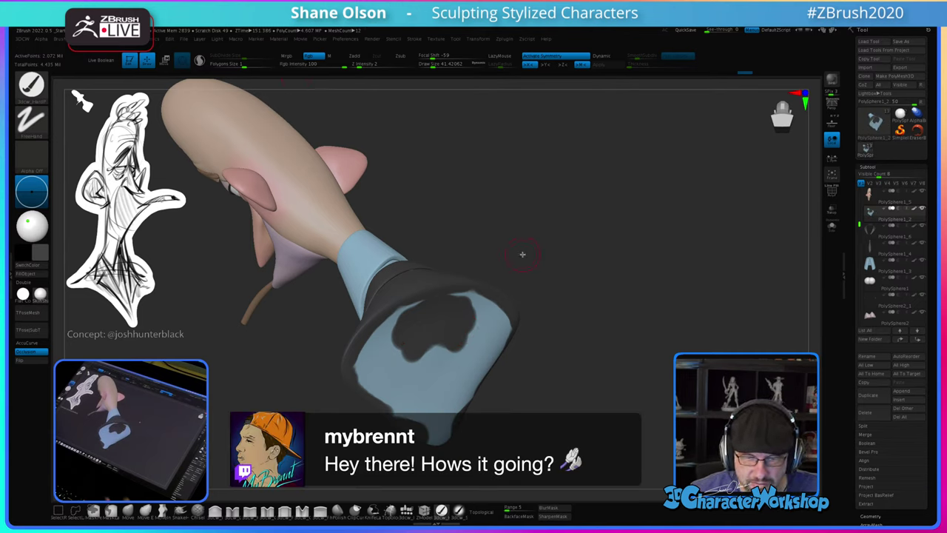
mouse_move(430, 307)
left_mouse_down()
mouse_move(370, 340)
mouse_move(370, 359)
mouse_move(421, 376)
mouse_move(366, 383)
mouse_move(444, 422)
mouse_move(437, 437)
mouse_move(433, 389)
left_mouse_up()
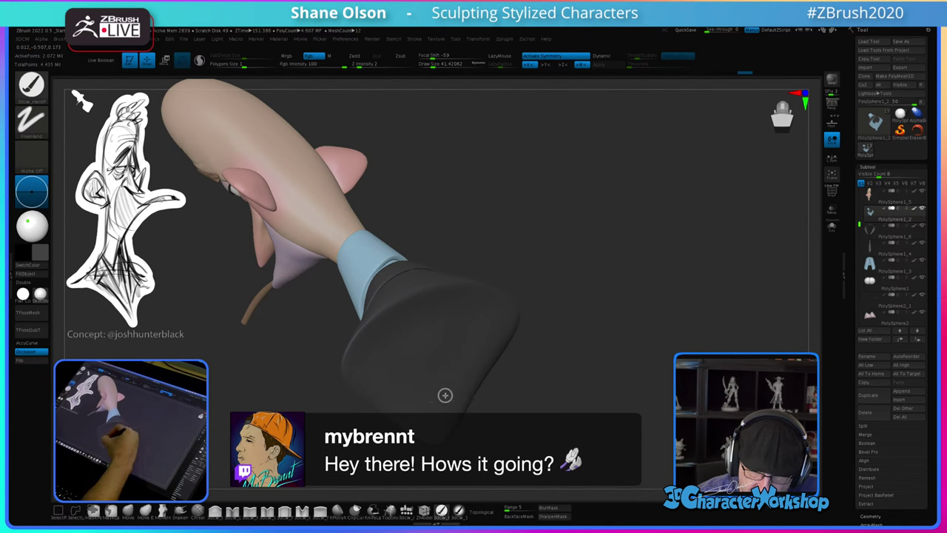
right_click_drag(443, 365, 536, 380)
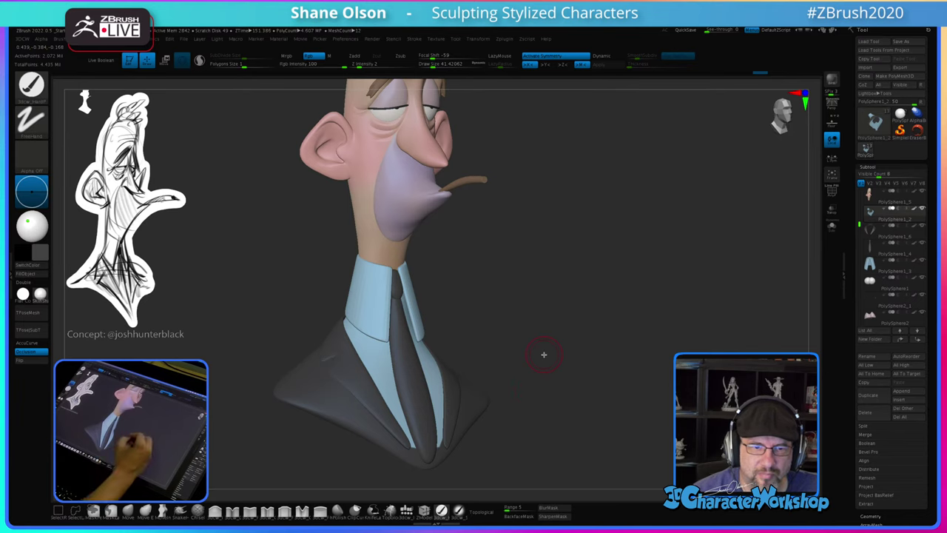
Step: Paint the shirt area around the tie's tip light blue with the paint brush at draw size about 14
right_click_drag(544, 355, 460, 402)
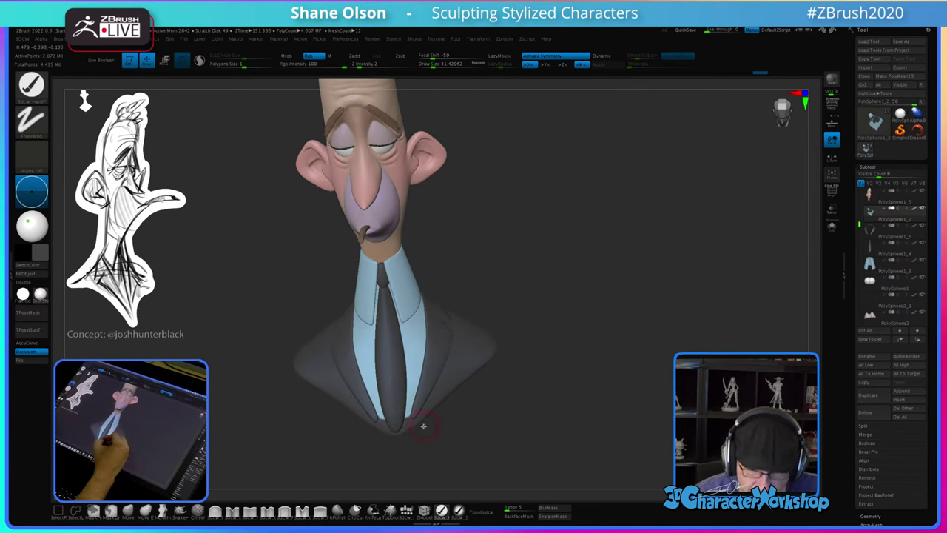
mouse_move(416, 431)
right_mouse_down("ctrl")
mouse_move(419, 459)
mouse_move(476, 421)
mouse_move(474, 436)
right_mouse_up("ctrl")
key("s")
left_click(476, 434)
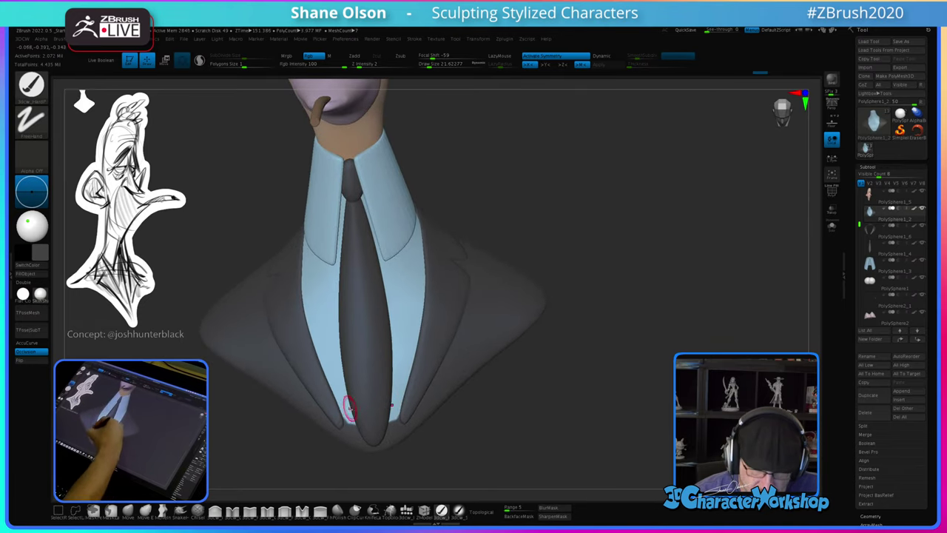
key("s")
mouse_move(350, 397)
left_mouse_down()
mouse_move(342, 394)
mouse_move(384, 466)
left_mouse_up()
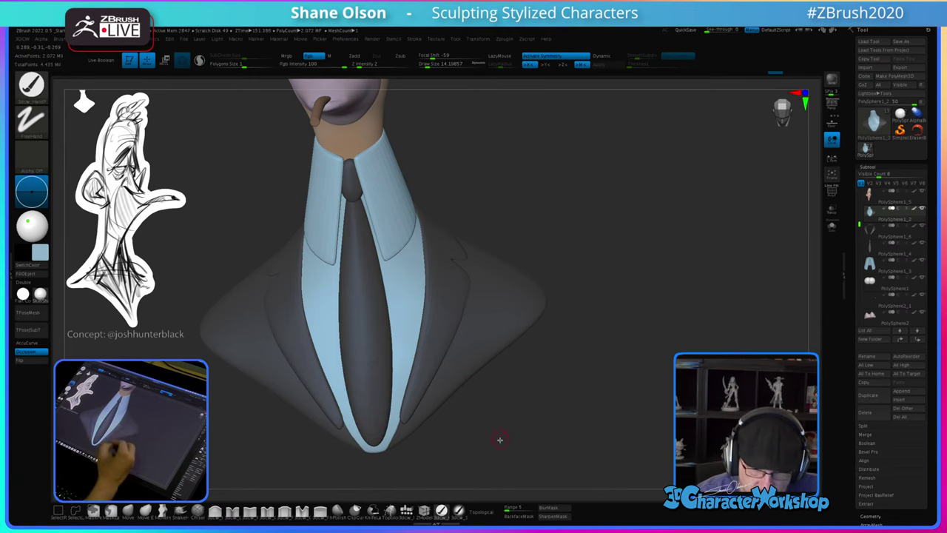
Step: Select the lapel and pull its lower tips down toward the tie's tip with the Move brush at draw size about 37
right_click_drag(499, 439, 471, 426)
left_click(408, 398, "alt")
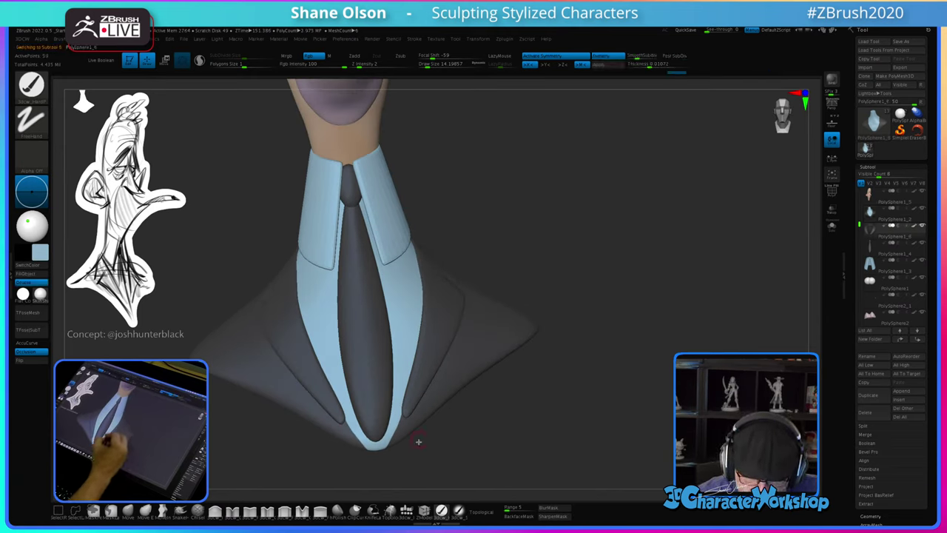
left_click(128, 510)
key("s")
left_click_drag(475, 450, 481, 449)
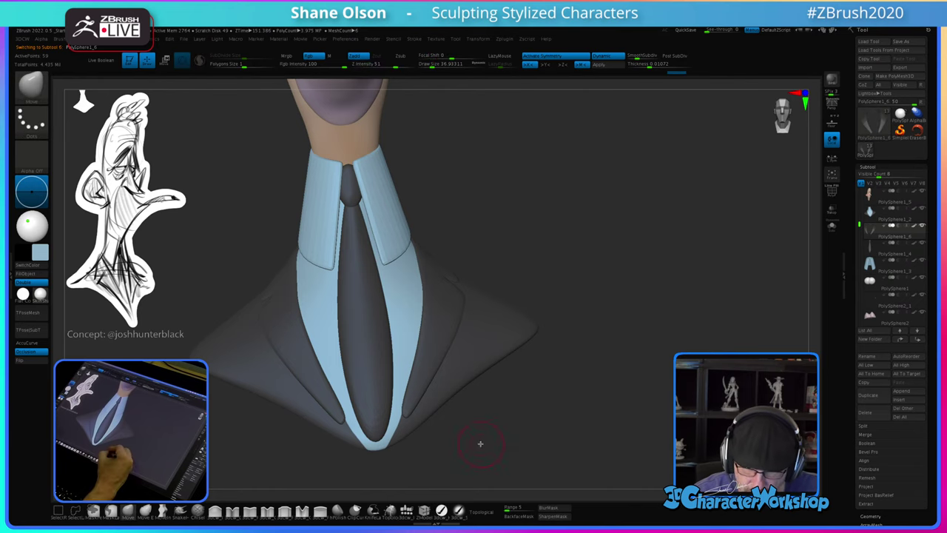
right_click_drag(481, 444, 437, 439)
left_click_drag(400, 423, 391, 444)
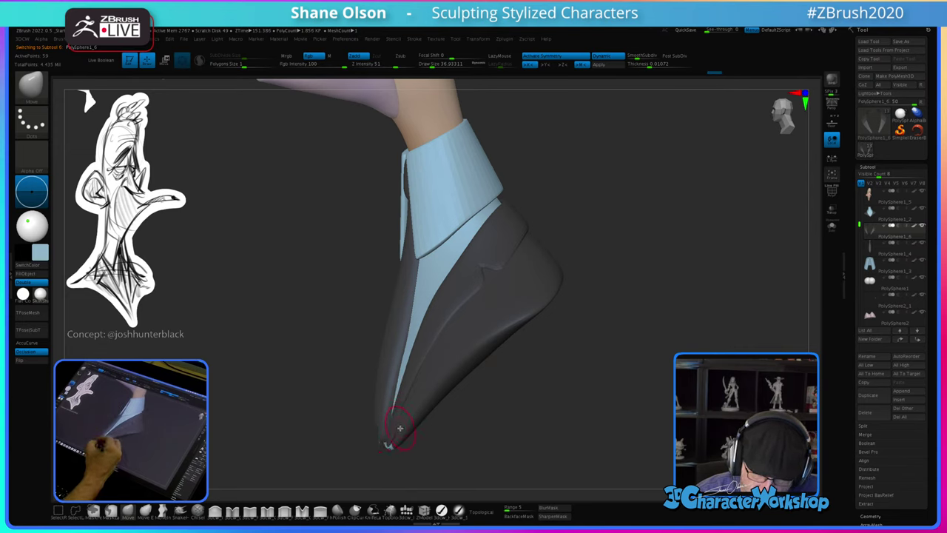
Step: Draw the lapel's lower ends in tightly beside the tie's tip with the Move brush at draw size about 71
left_click(381, 417, "alt")
key("s")
mouse_move(380, 413)
left_mouse_down()
mouse_move(416, 414)
mouse_move(404, 429)
left_mouse_up()
left_click(398, 426, "alt")
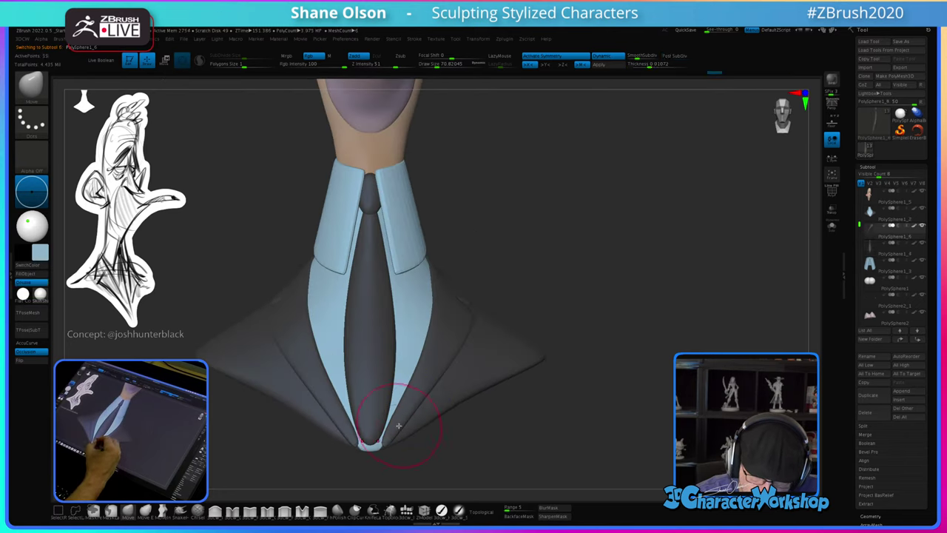
right_click_drag(399, 427, 398, 442)
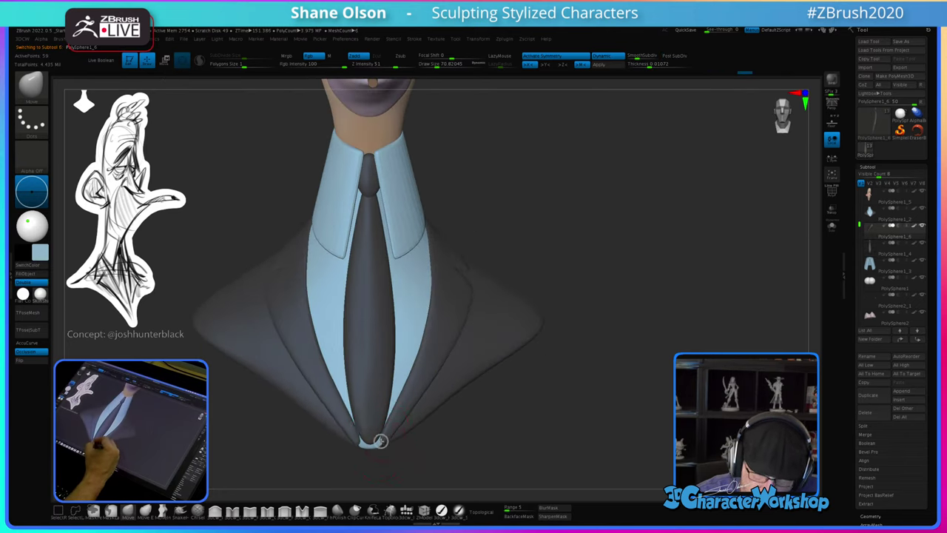
mouse_move(392, 434)
left_mouse_down()
mouse_move(444, 408)
mouse_move(465, 440)
mouse_move(442, 397)
mouse_move(450, 405)
left_mouse_up()
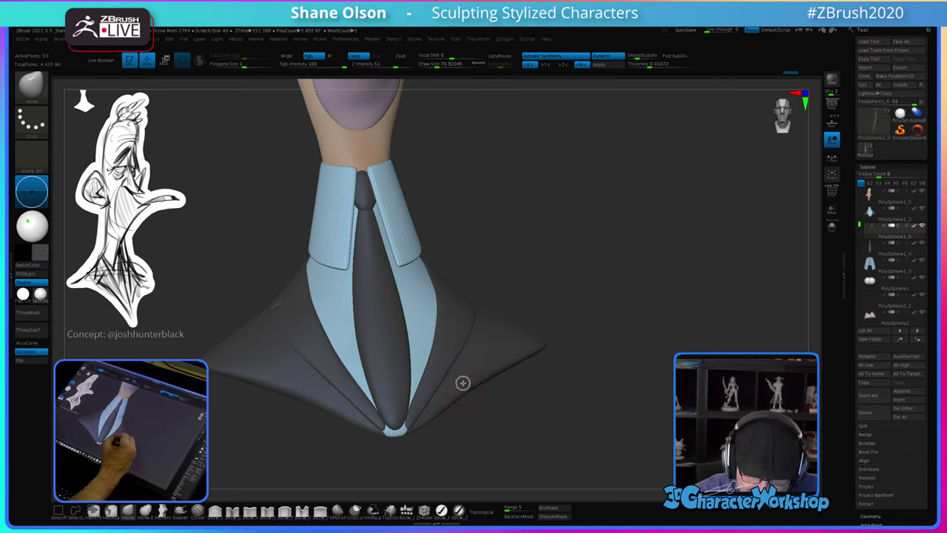
Step: Select the jacket body and paint the light blue patch below the tie's tip dark gray at draw size about 25
left_click(441, 511)
key("s")
left_click_drag(479, 423, 475, 425)
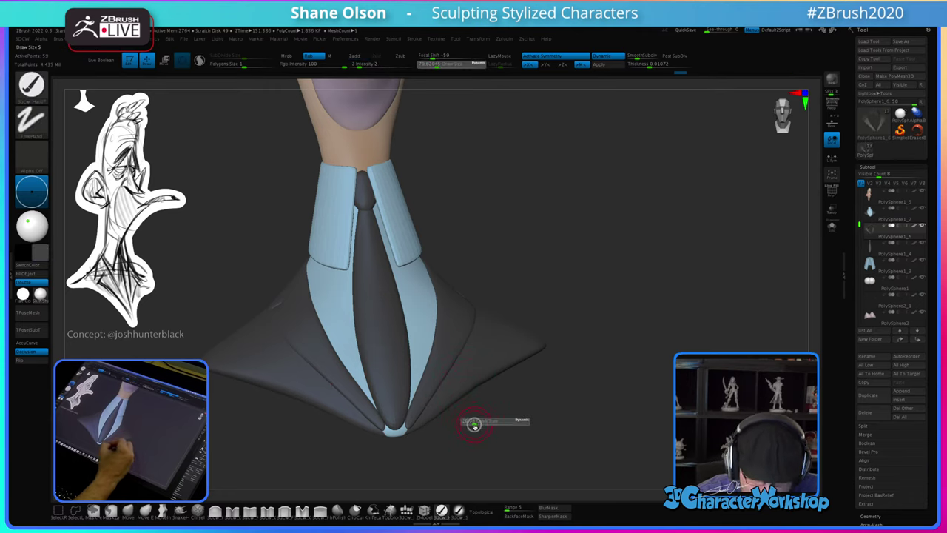
key("shift+f")
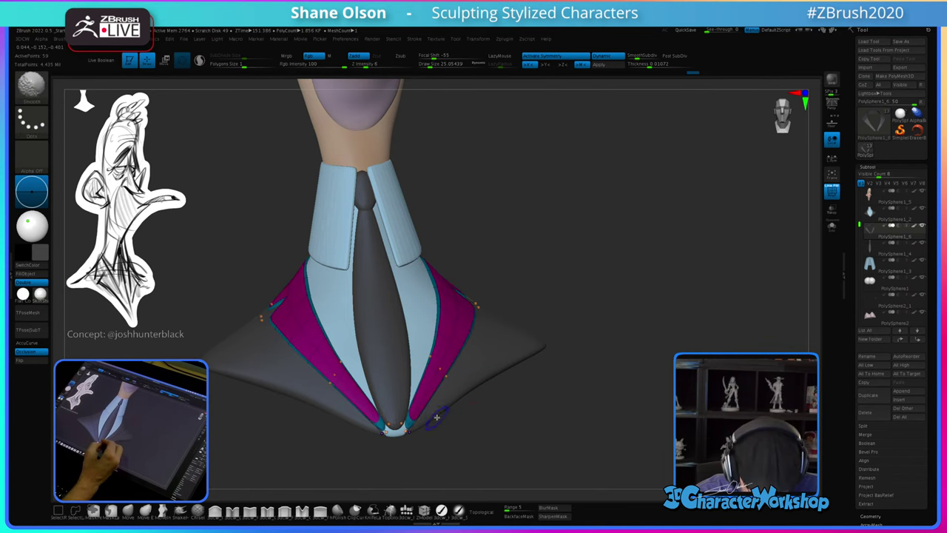
left_click(456, 393, "alt")
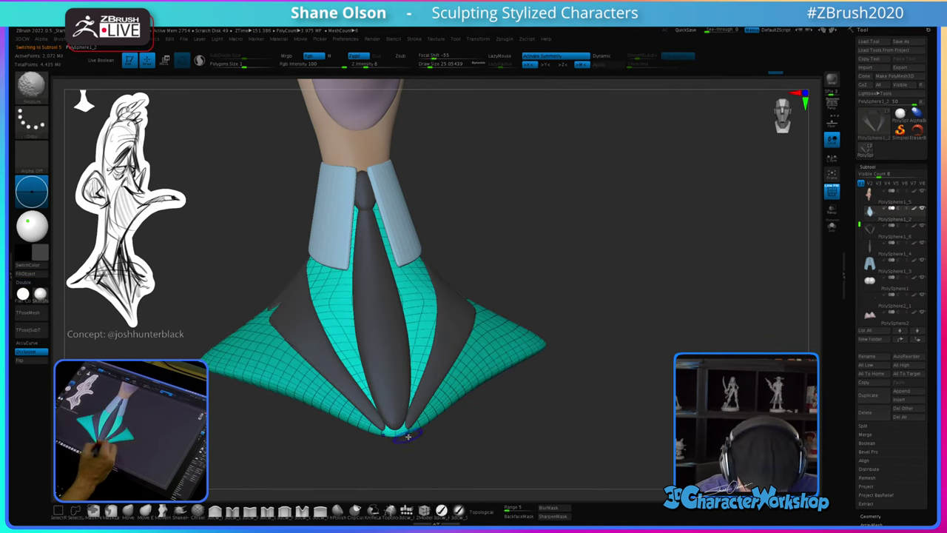
key("shift+f")
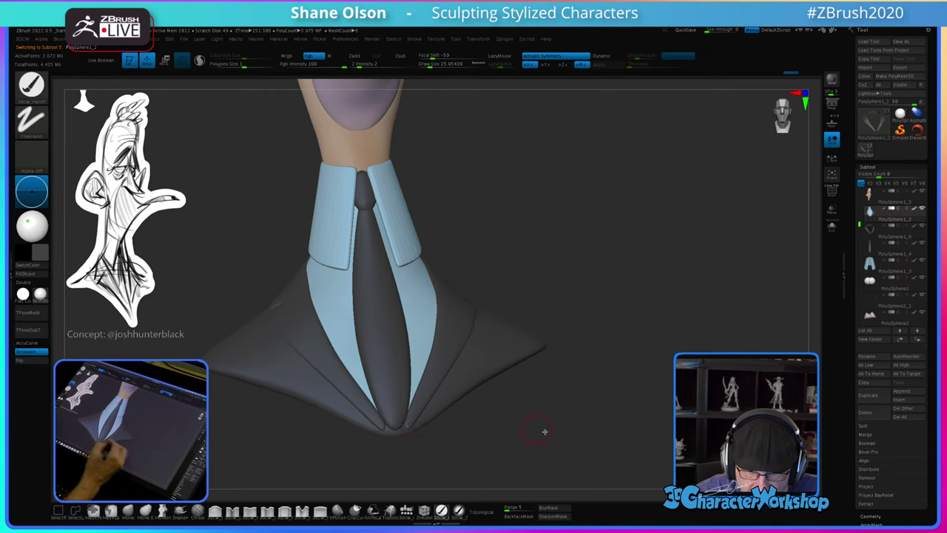
mouse_move(544, 432)
left_mouse_down()
mouse_move(566, 444)
mouse_move(521, 434)
mouse_move(550, 434)
mouse_move(522, 410)
mouse_move(560, 432)
left_mouse_up()
Step: Select the lapel and adjust its shape around the shoulder and back of the collar with the Move brush at draw size about 83
key("shift+f")
left_click(352, 365, "alt")
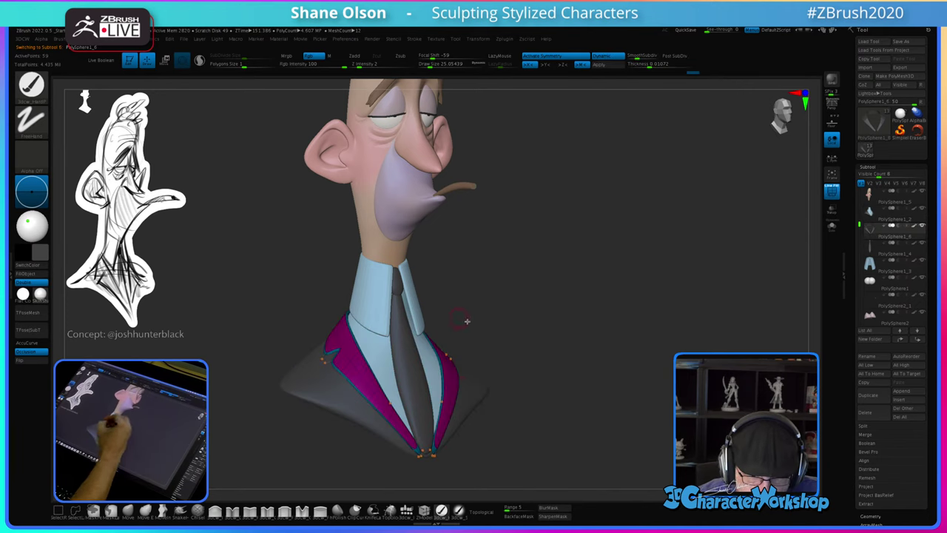
key("b")
key("m")
key("v")
key("shift+f")
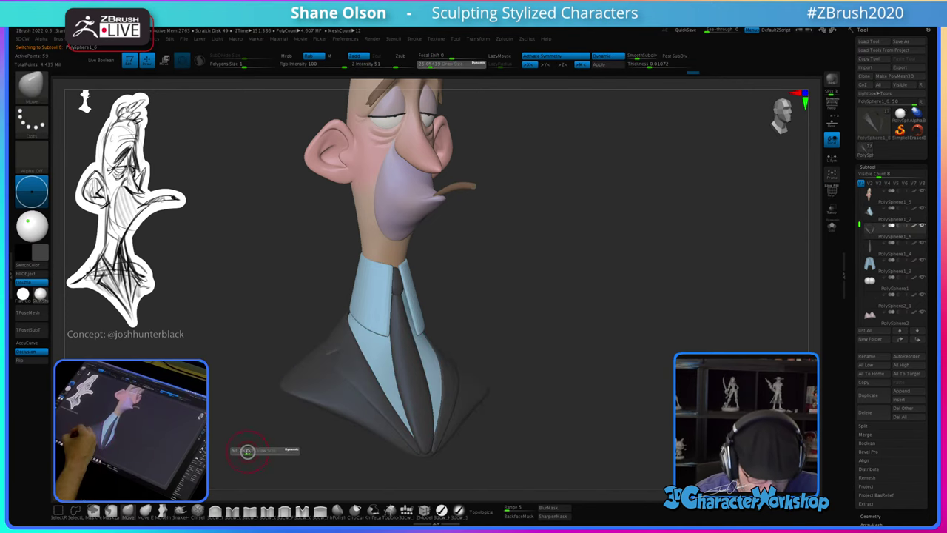
right_click_drag(333, 395, 330, 356)
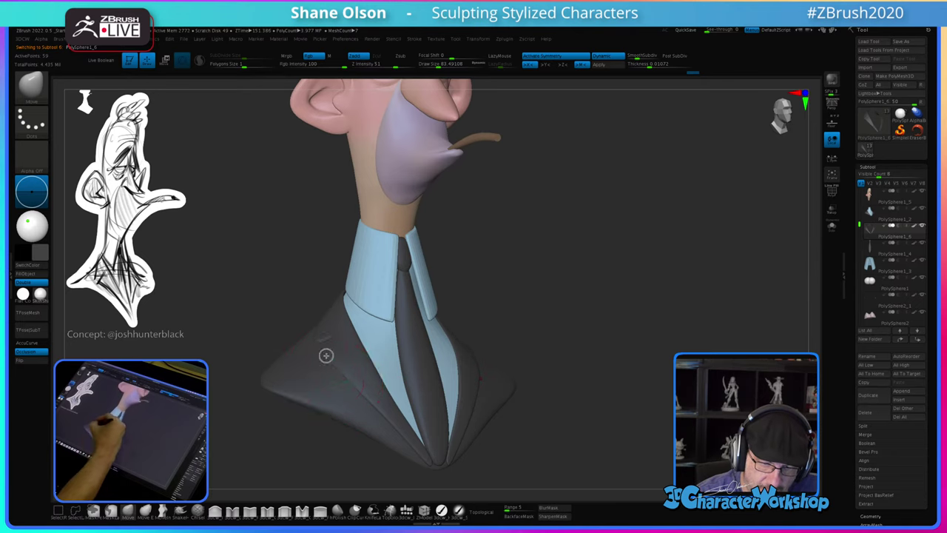
right_click_drag(346, 405, 343, 388)
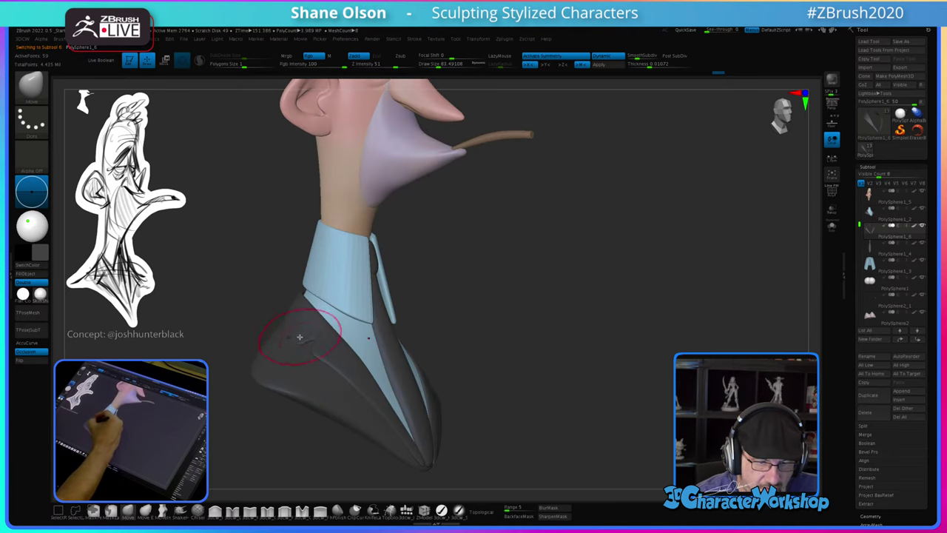
mouse_move(318, 347)
right_mouse_down()
mouse_move(370, 383)
mouse_move(347, 384)
mouse_move(338, 360)
right_mouse_up()
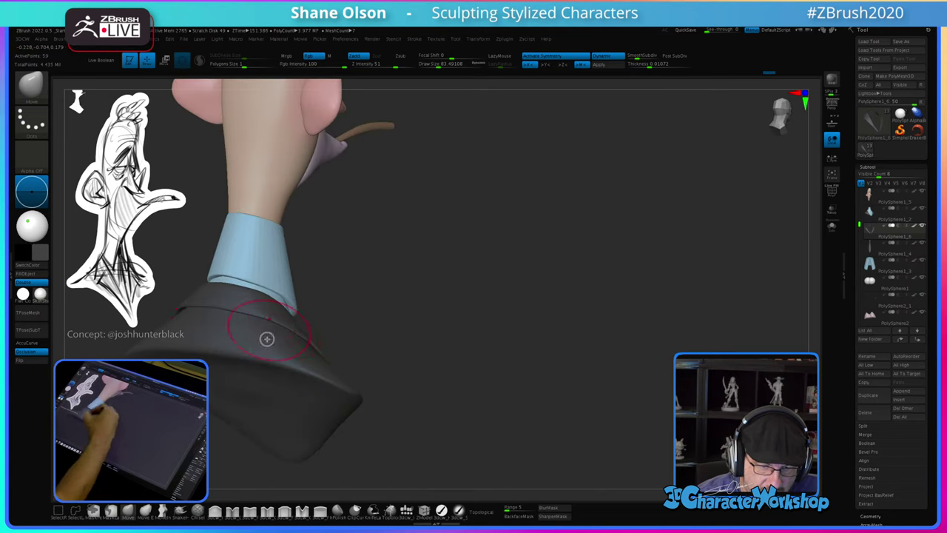
Step: Inspect the jacket lapels from behind, the side and the front, with the polyframe displayed
mouse_move(266, 339)
right_mouse_down()
mouse_move(230, 304)
mouse_move(389, 366)
right_mouse_up()
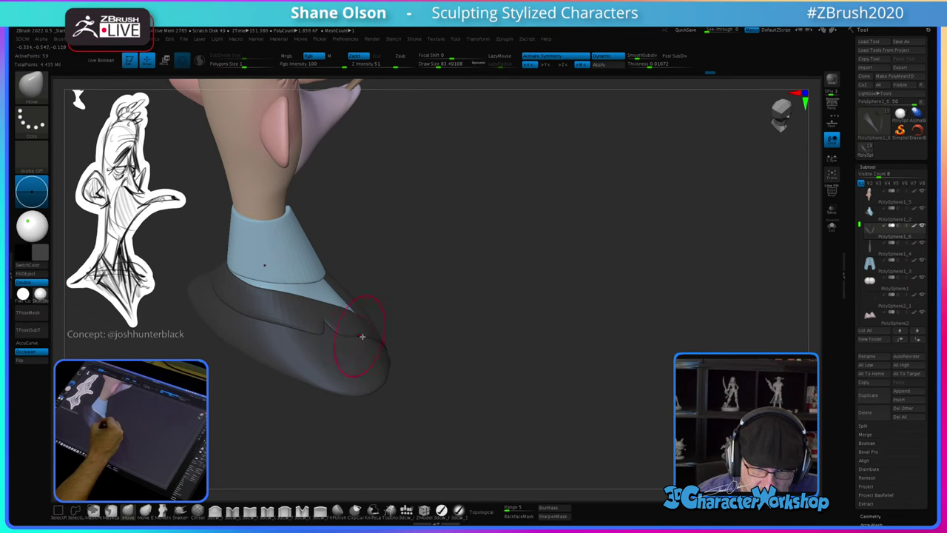
right_click_drag(362, 337, 504, 237)
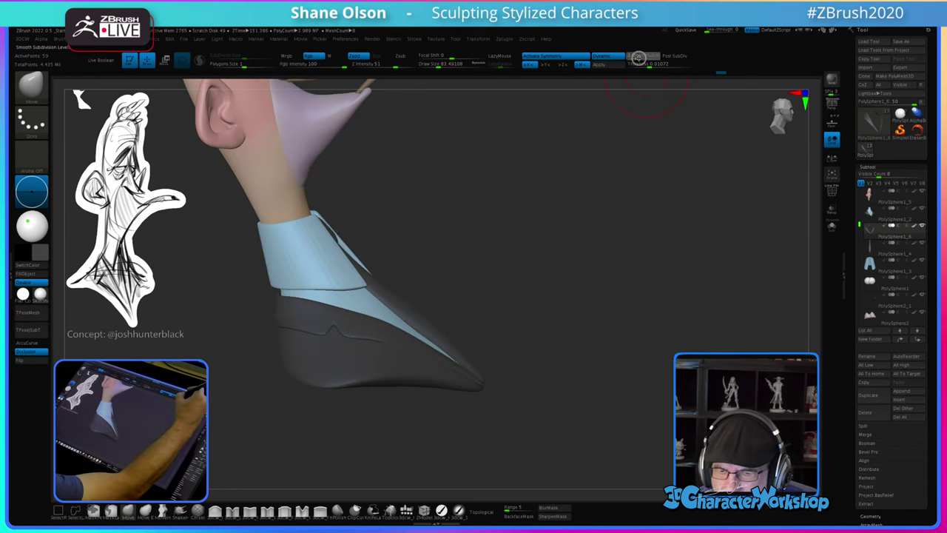
mouse_move(582, 333)
right_mouse_down()
mouse_move(581, 318)
mouse_move(575, 343)
mouse_move(586, 376)
right_mouse_up()
key("s")
left_click_drag(585, 387, 575, 387)
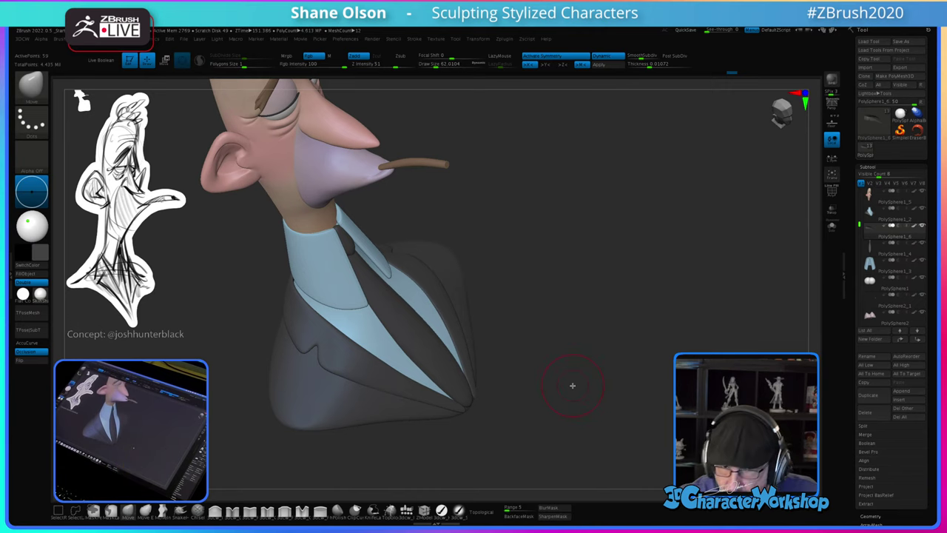
key("shift+f")
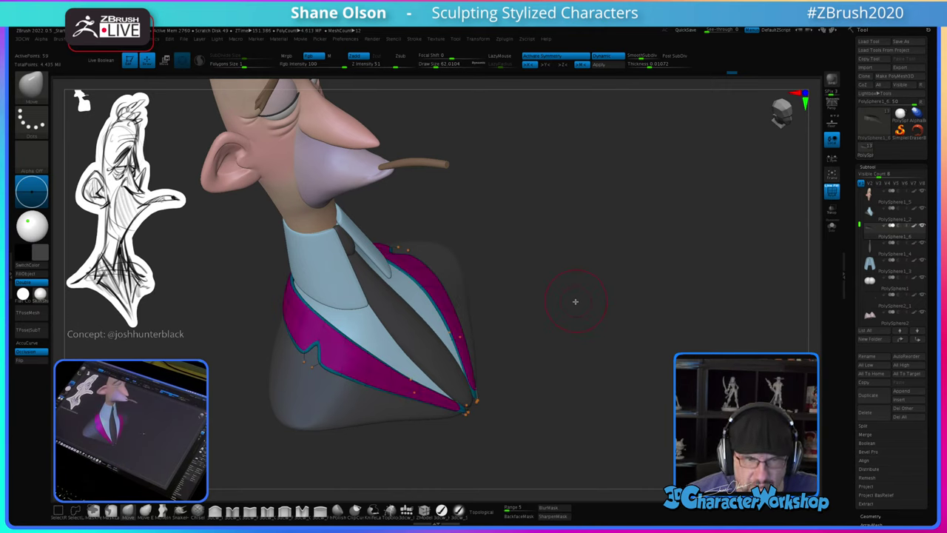
mouse_move(563, 299)
right_mouse_down()
mouse_move(565, 283)
mouse_move(560, 313)
mouse_move(570, 317)
mouse_move(572, 289)
right_mouse_up()
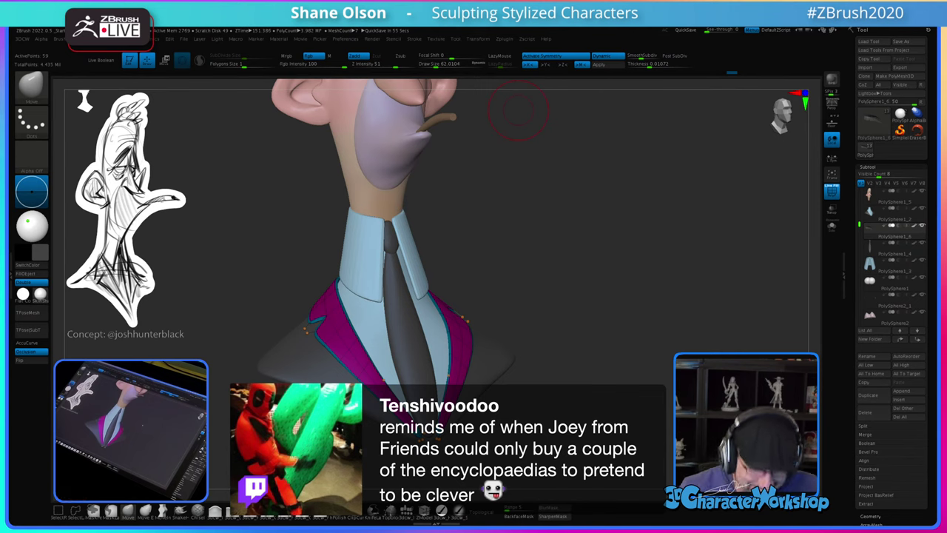
left_click_drag(525, 253, 520, 256, "shift")
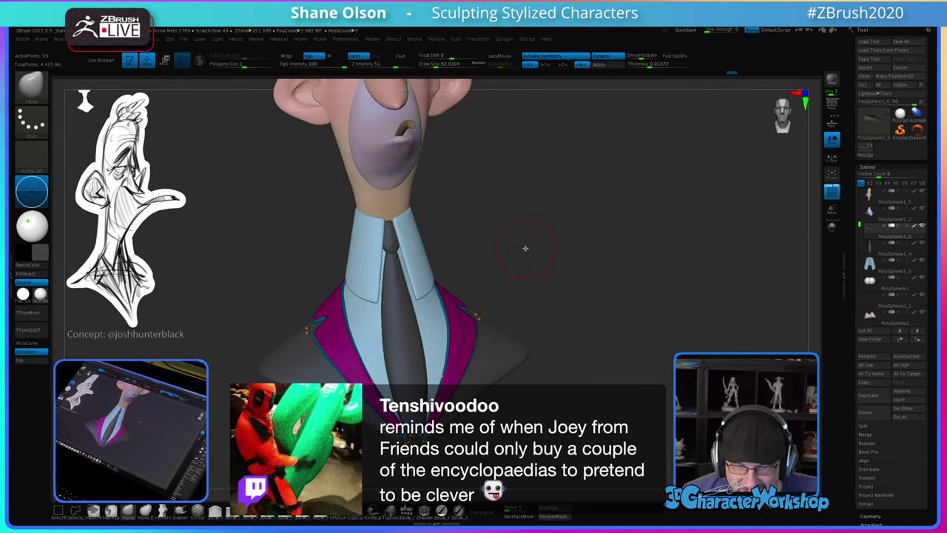
key("shift+f")
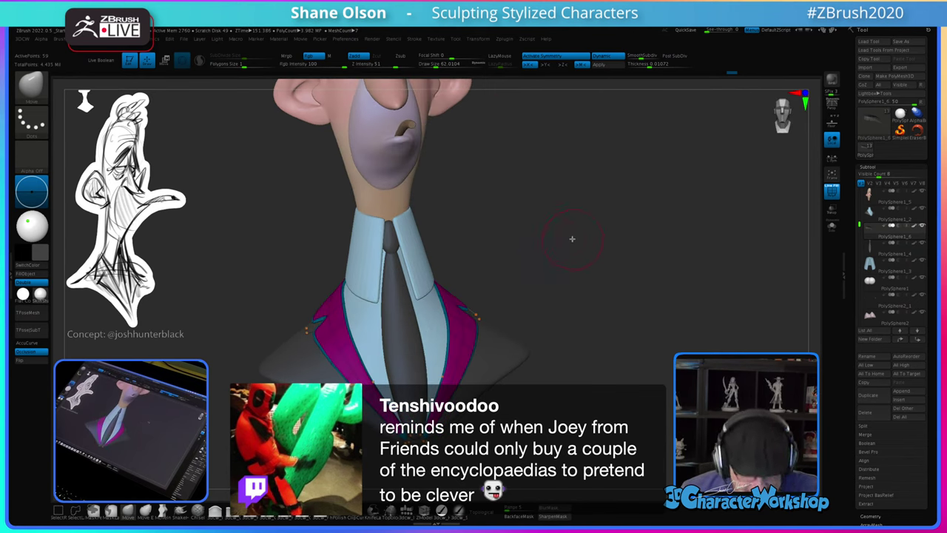
left_click_drag(570, 239, 573, 245)
Step: Turn off the dynamic subdivision preview and isolate the lapel subtool for a close view of its base mesh
key("shift+d")
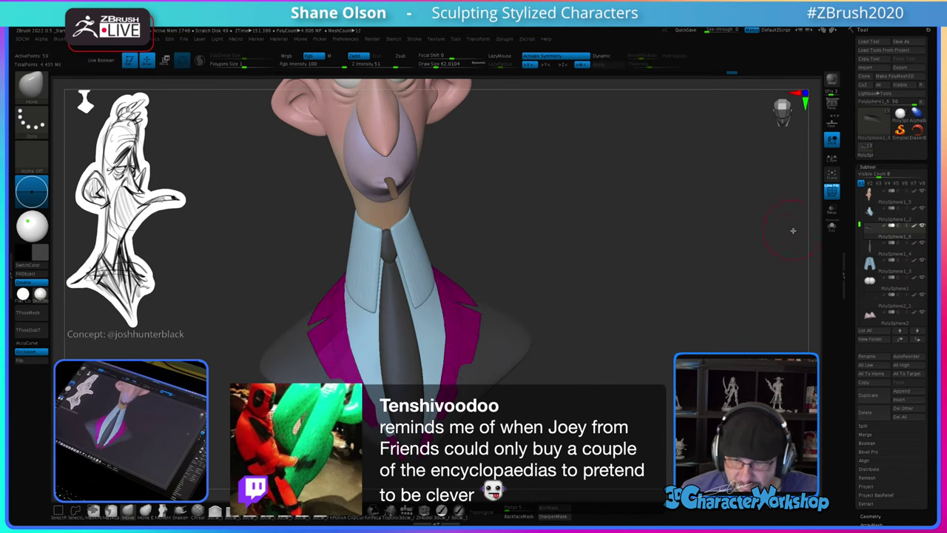
left_click(832, 226)
mouse_move(641, 258)
left_mouse_down("alt")
mouse_move(585, 242)
mouse_move(587, 300)
mouse_move(732, 302)
mouse_move(644, 241)
mouse_move(669, 209)
mouse_move(653, 258)
mouse_move(651, 220)
mouse_move(629, 215)
left_mouse_up("alt")
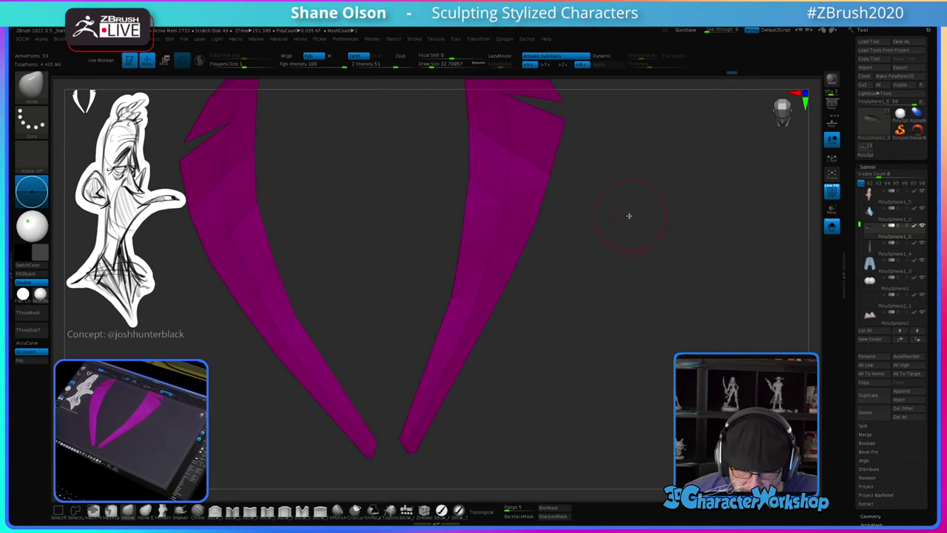
Step: Insert an edge loop on the jacket lapel with the ZModeler brush and preview it with dynamic subdivision
left_click(425, 511)
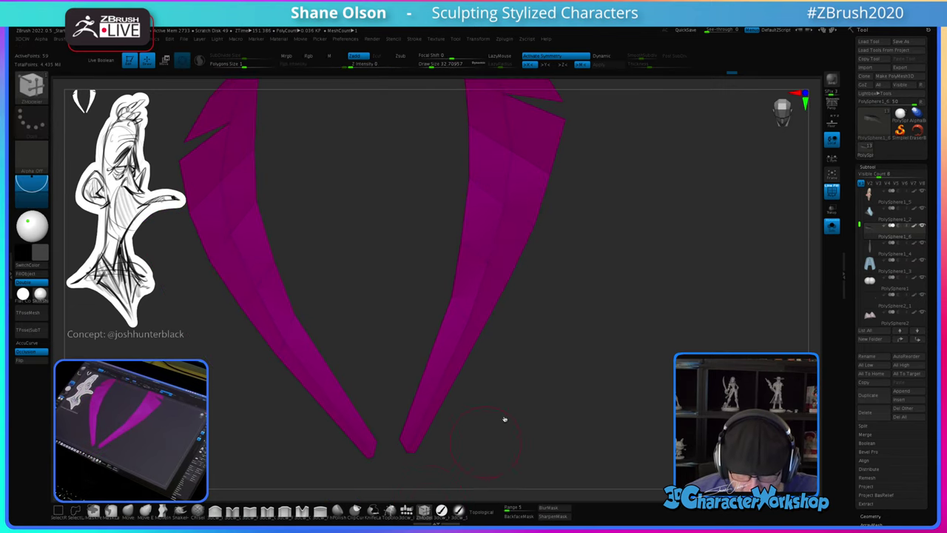
left_click_drag(533, 357, 446, 478, "alt")
key("s")
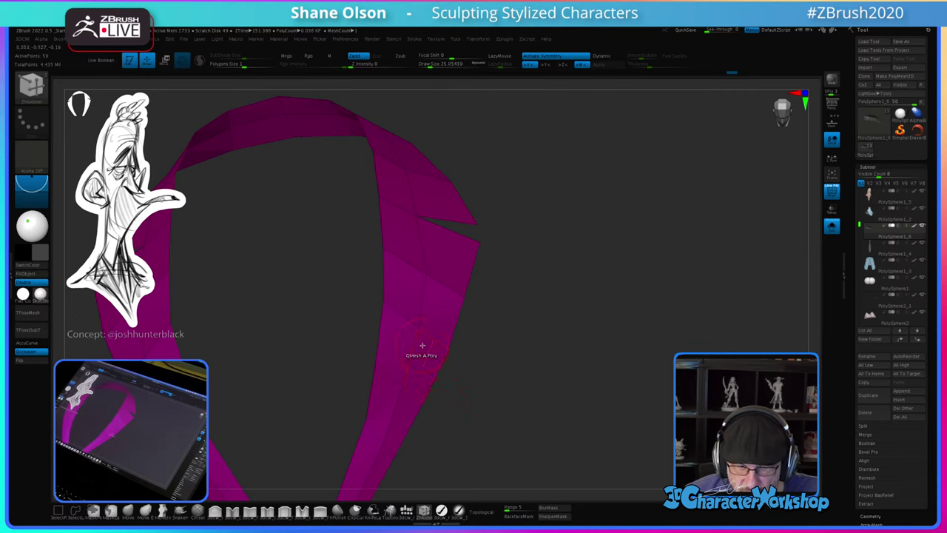
key("s")
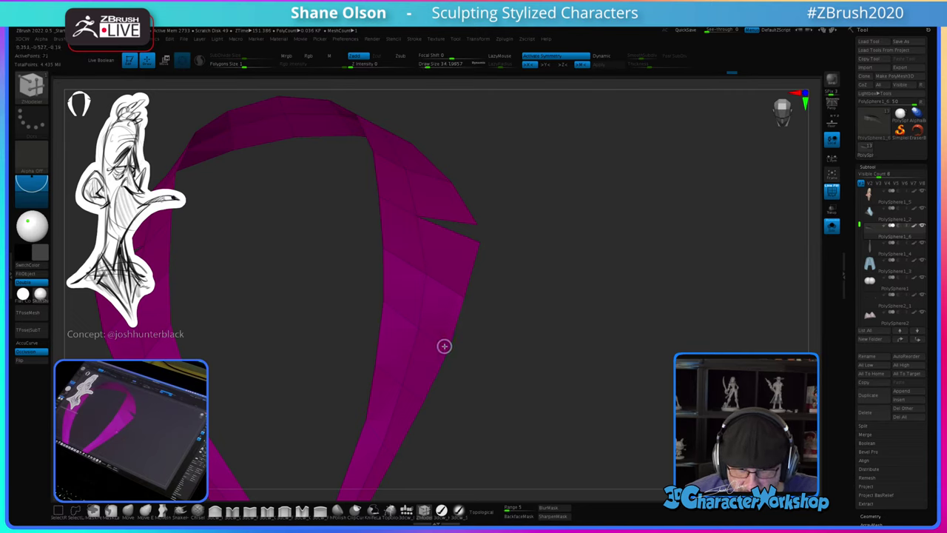
key("d")
mouse_move(531, 356)
left_mouse_down()
mouse_move(518, 348)
mouse_move(556, 363)
mouse_move(592, 311)
mouse_move(555, 353)
mouse_move(558, 363)
mouse_move(578, 319)
mouse_move(527, 362)
mouse_move(541, 336)
mouse_move(535, 351)
left_mouse_up()
key("shift+d")
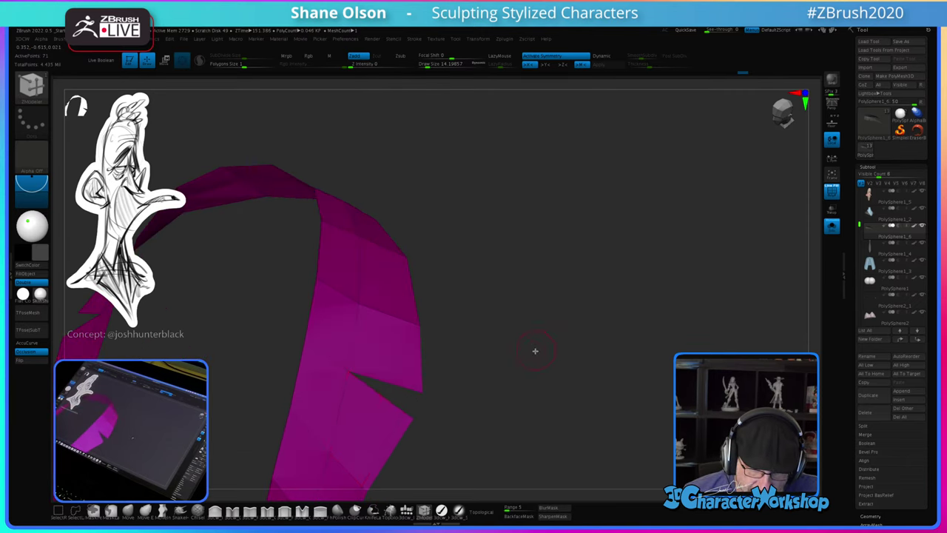
Step: Insert further edge loops beside the lapel notch and preview them with dynamic subdivision
left_click(342, 390)
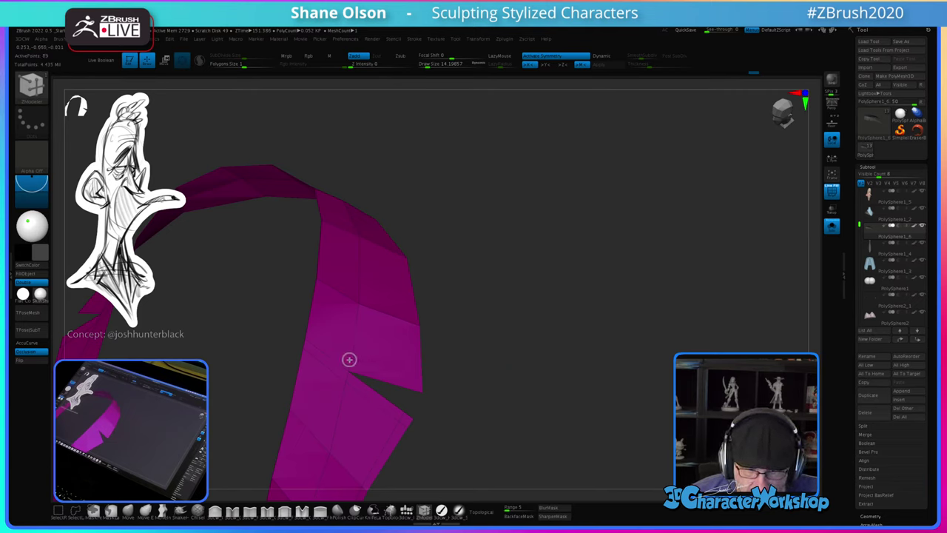
left_click_drag(495, 334, 522, 335)
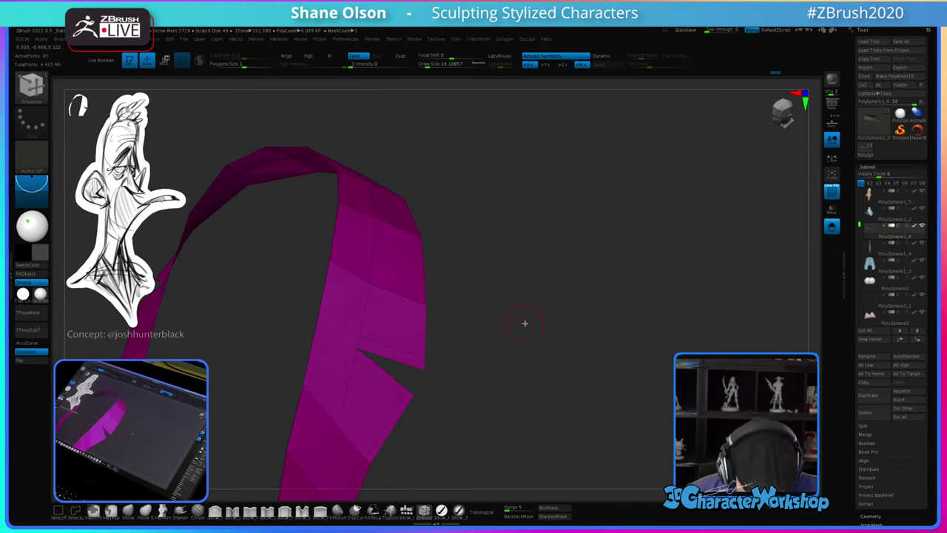
key("d")
Step: Examine the smoothed lapel and its notch corners from several angles, with the polyframe hidden and shown
left_click_drag(537, 360, 471, 325)
key("shift+f")
left_click_drag(558, 322, 560, 402, "alt")
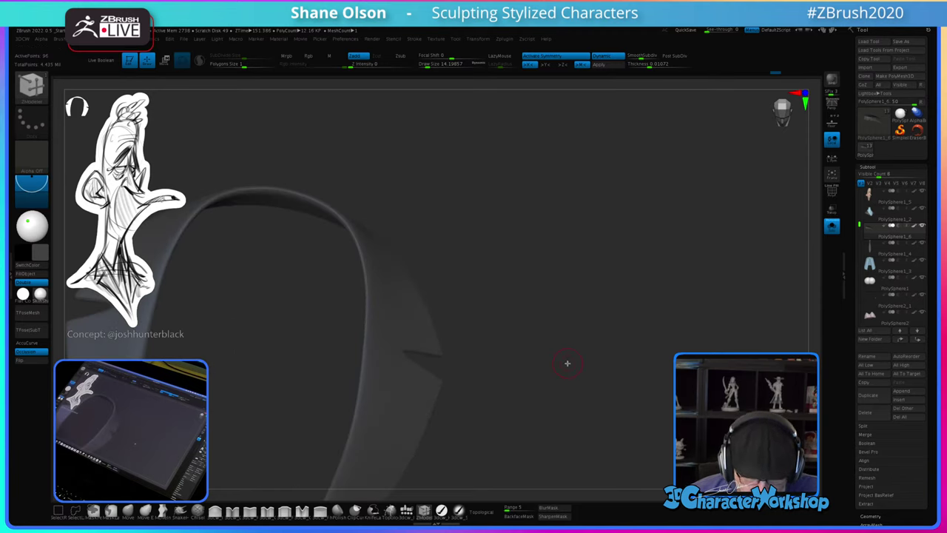
key("shift+f")
left_click_drag(567, 364, 561, 348)
key("shift+d")
key("s")
left_click_drag(506, 358, 527, 402)
key("d")
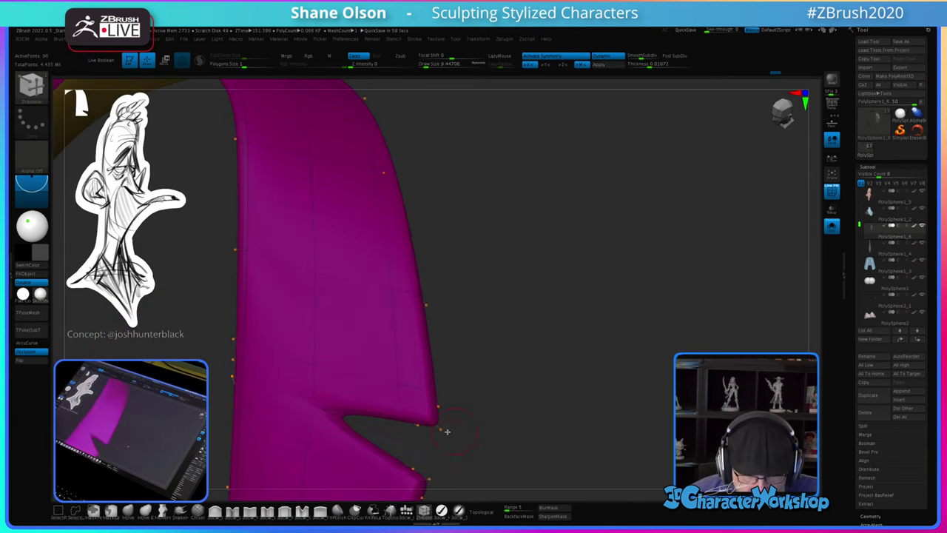
left_click_drag(547, 355, 503, 338)
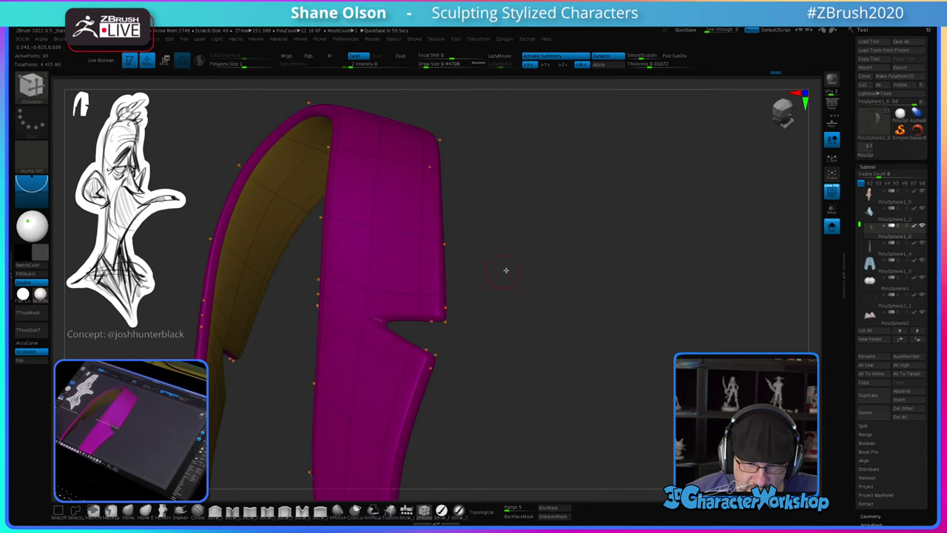
left_click_drag(513, 268, 383, 302)
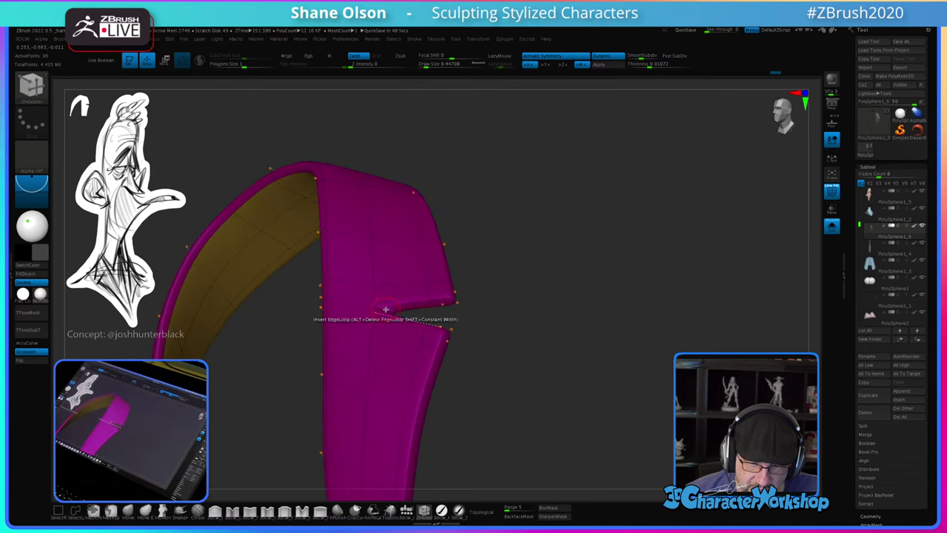
mouse_move(568, 252)
left_mouse_down()
mouse_move(558, 252)
mouse_move(578, 256)
left_mouse_up()
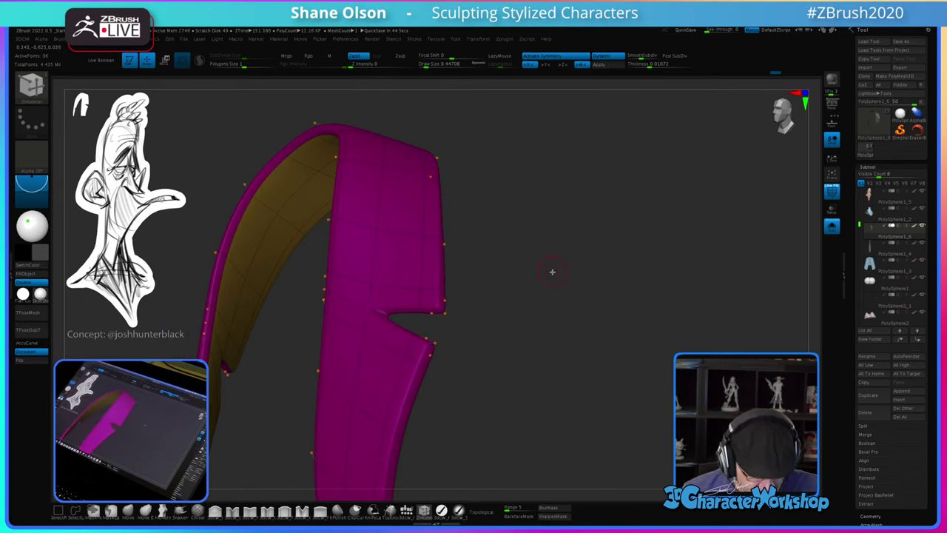
key("ctrl")
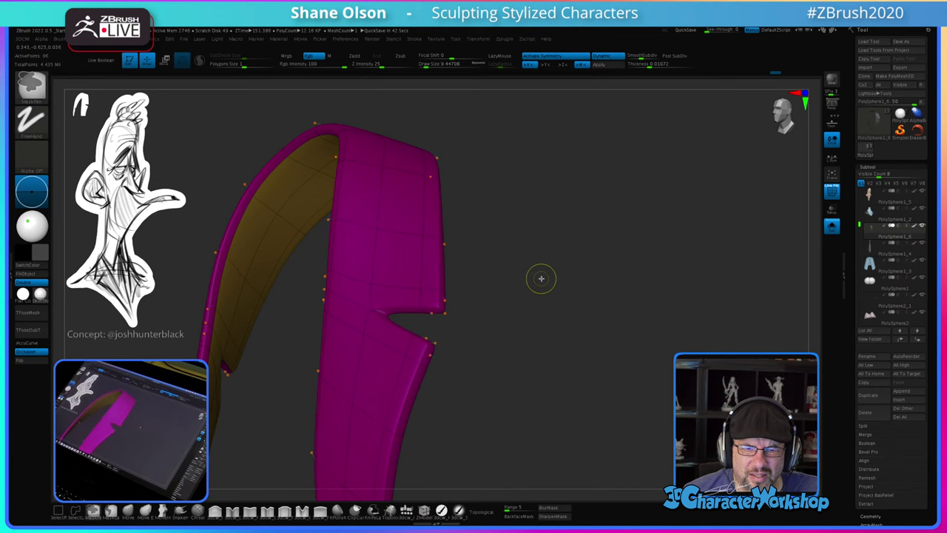
key("b")
key("z")
key("m")
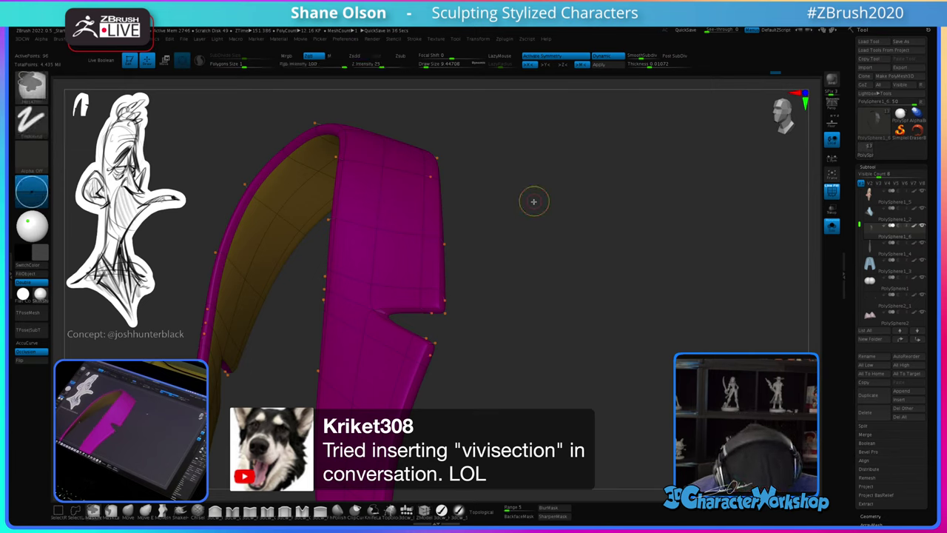
key("b")
key("s")
key("t")
Step: Turn off the subdivision preview and undo the edge loops added to the lapel
key("shift+d")
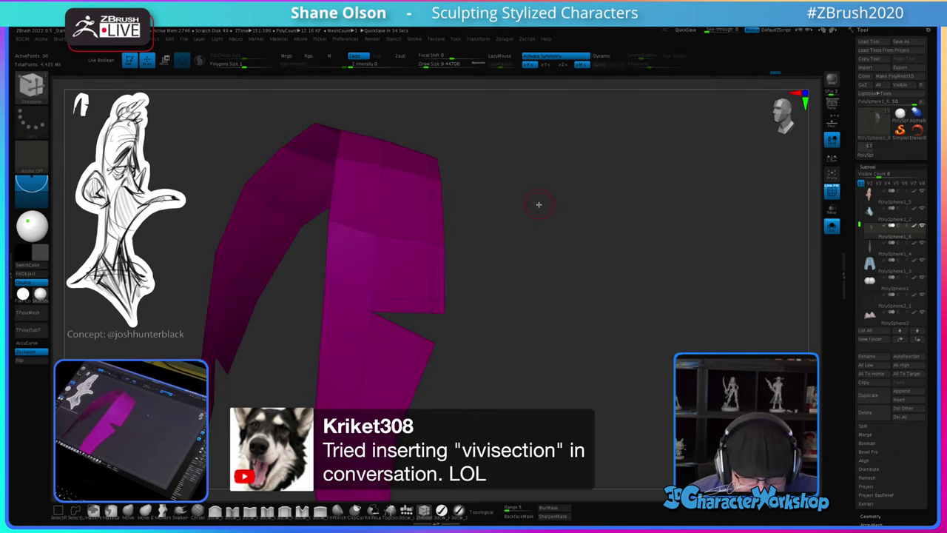
key("ctrl+z")
key("ctrl+z")
key("ctrl+z")
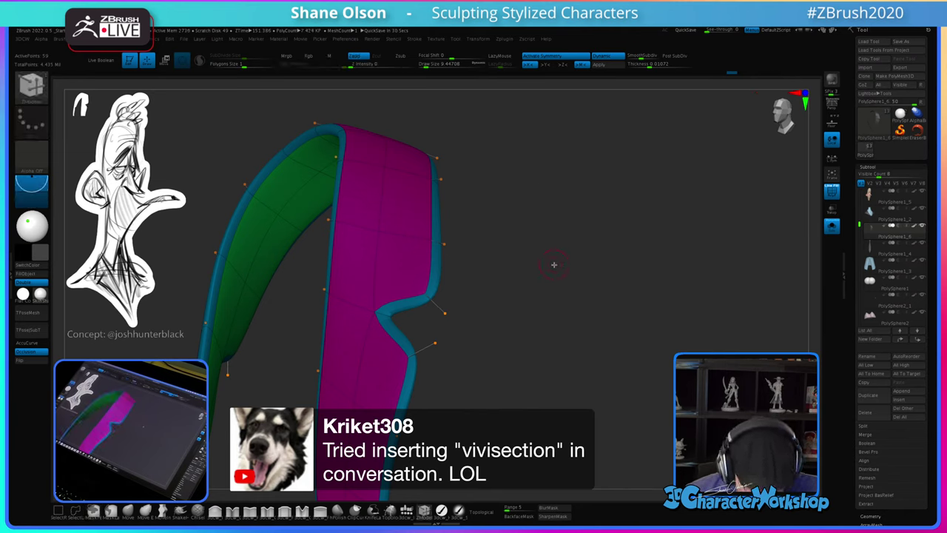
Step: Compare the lapel's low-poly base mesh with its smoothed, thickened dynamic subdivision preview around the notch
left_click_drag(594, 230, 594, 210)
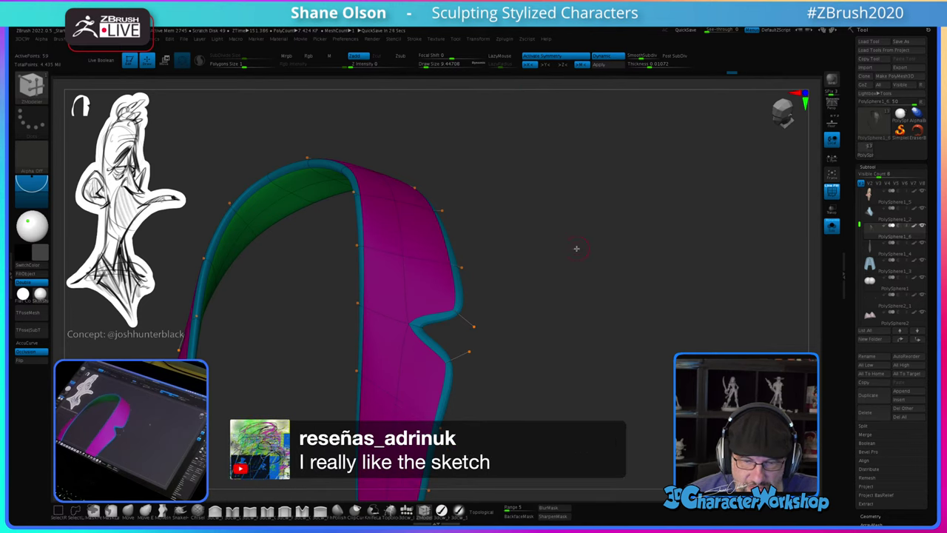
left_click_drag(527, 246, 539, 313)
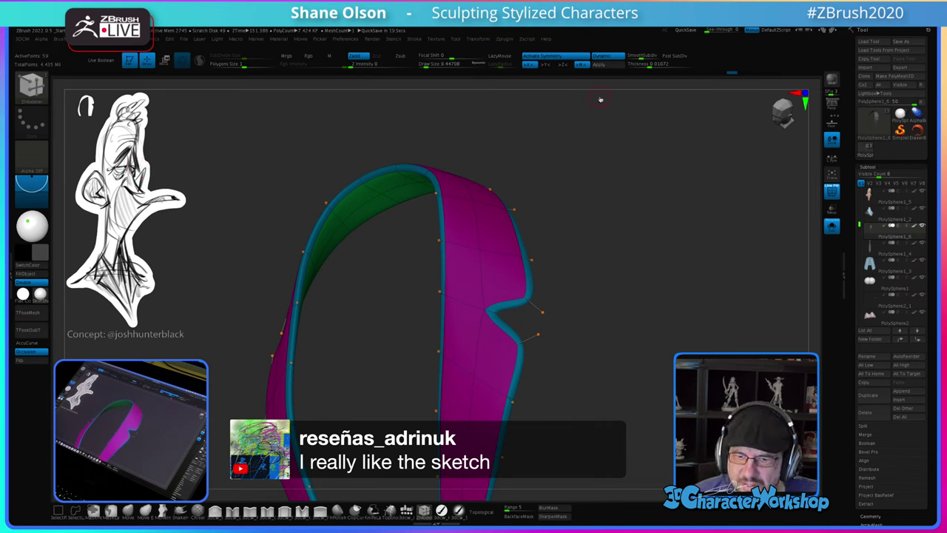
left_click_drag(597, 171, 558, 140)
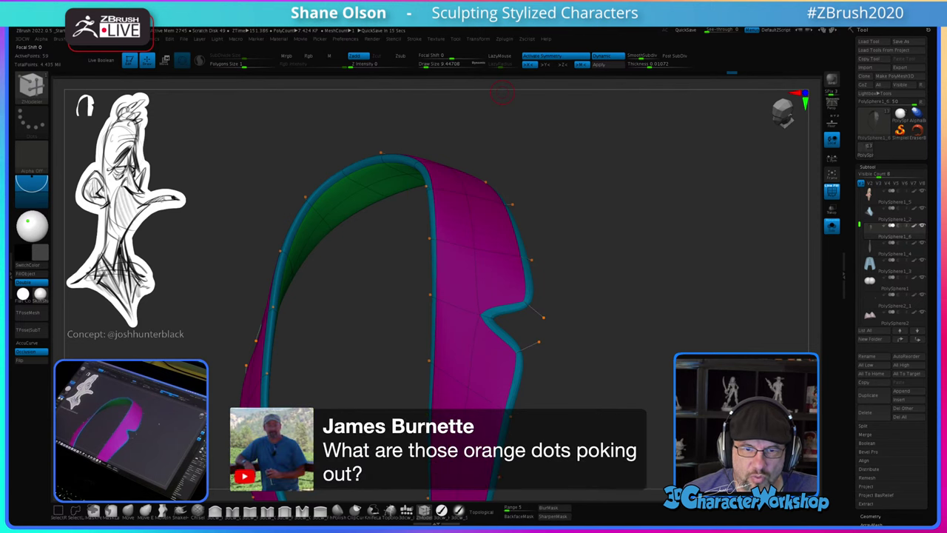
left_click_drag(611, 212, 573, 220)
key("shift+d")
left_click_drag(589, 251, 591, 276)
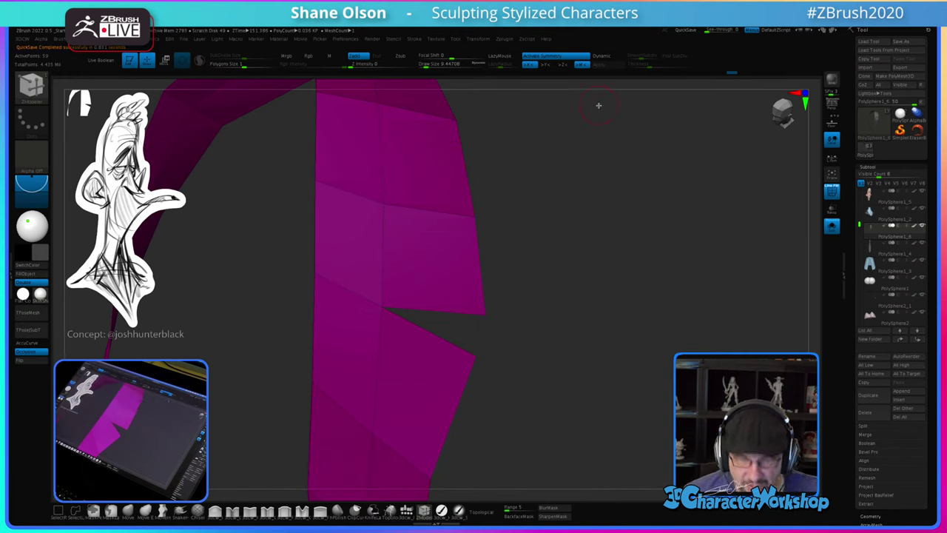
key("d")
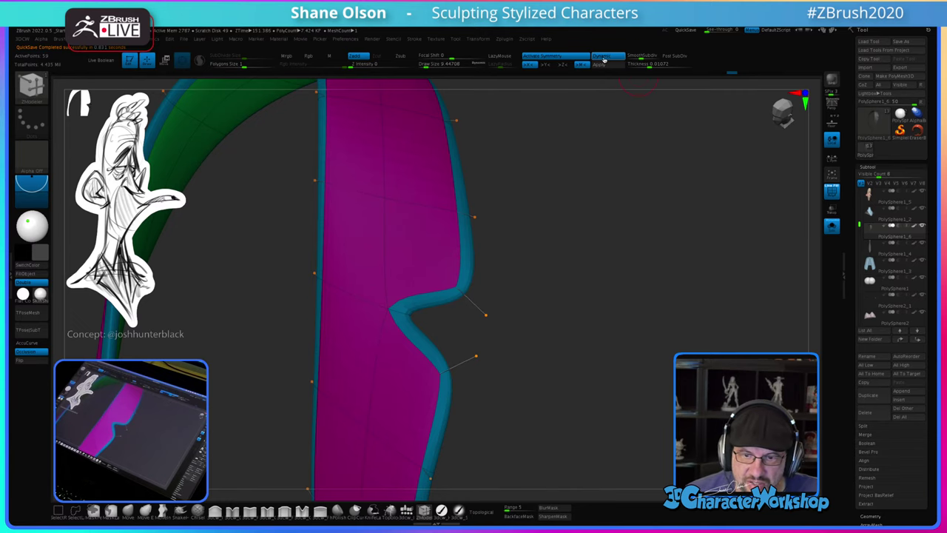
left_click_drag(593, 292, 592, 282)
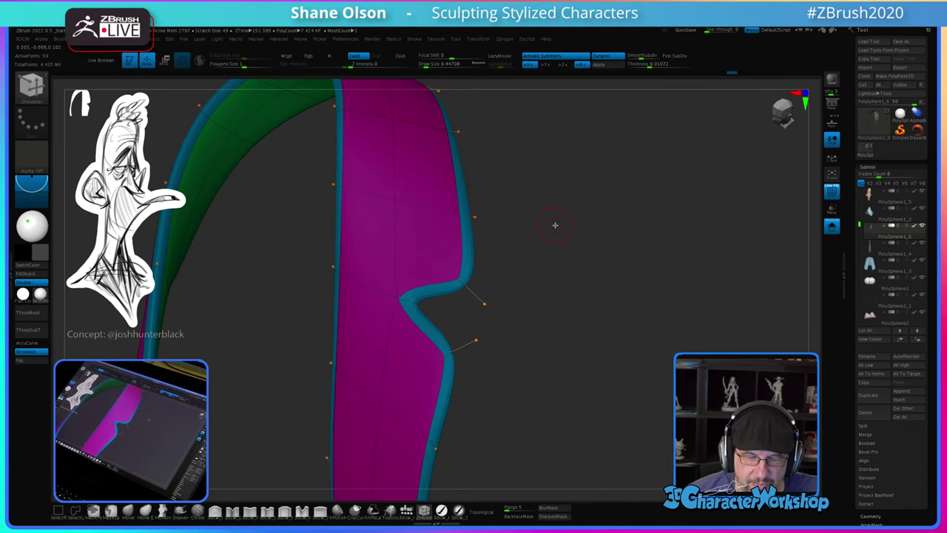
left_click_drag(567, 271, 620, 264)
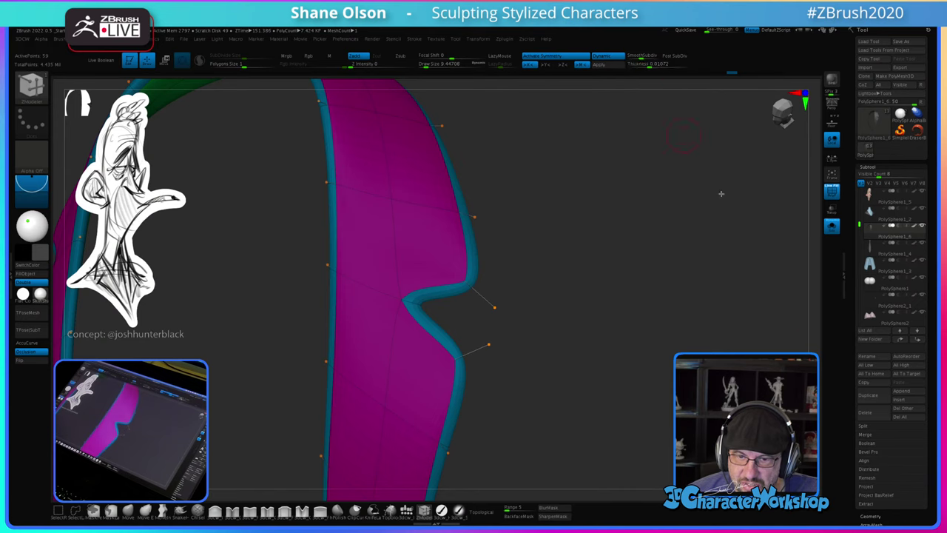
Step: Expand the Geometry settings of the lapel subtool to show the Dynamic Subdiv section
scroll(873, 357, "down", 5)
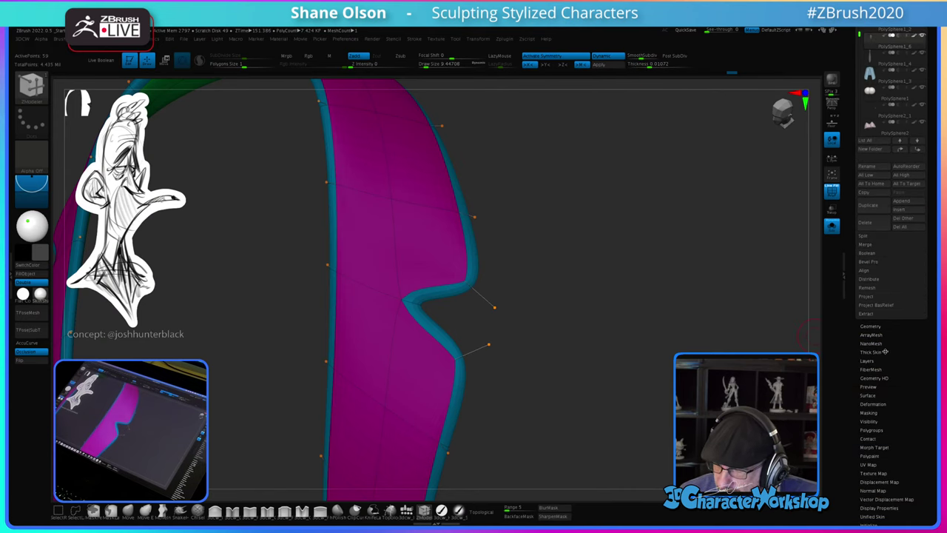
left_click(871, 326)
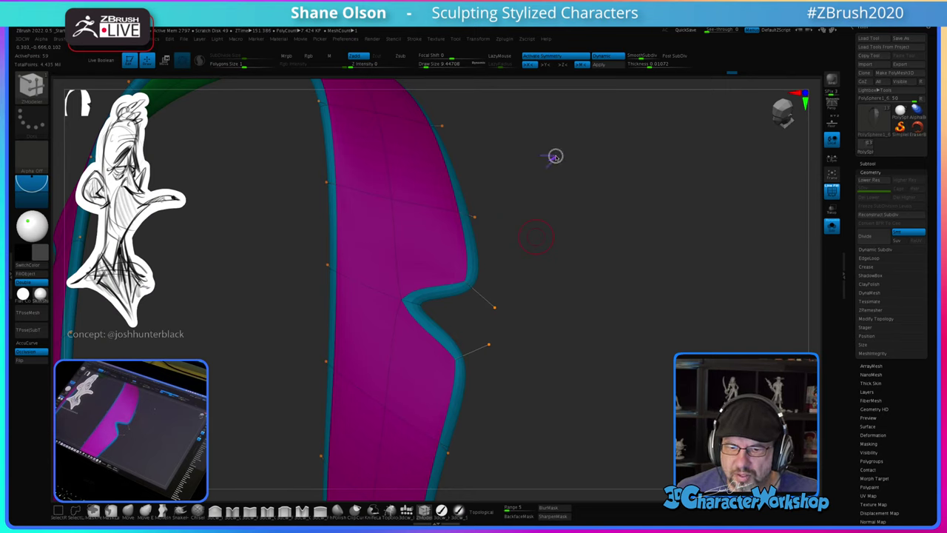
left_click_drag(550, 159, 608, 65)
mouse_move(599, 77)
left_mouse_down()
mouse_move(608, 65)
mouse_move(613, 76)
left_mouse_up()
left_click_drag(620, 165, 628, 147)
mouse_move(616, 155)
left_mouse_down()
mouse_move(629, 159)
mouse_move(644, 72)
mouse_move(651, 76)
left_mouse_up()
left_click_drag(693, 142, 645, 64)
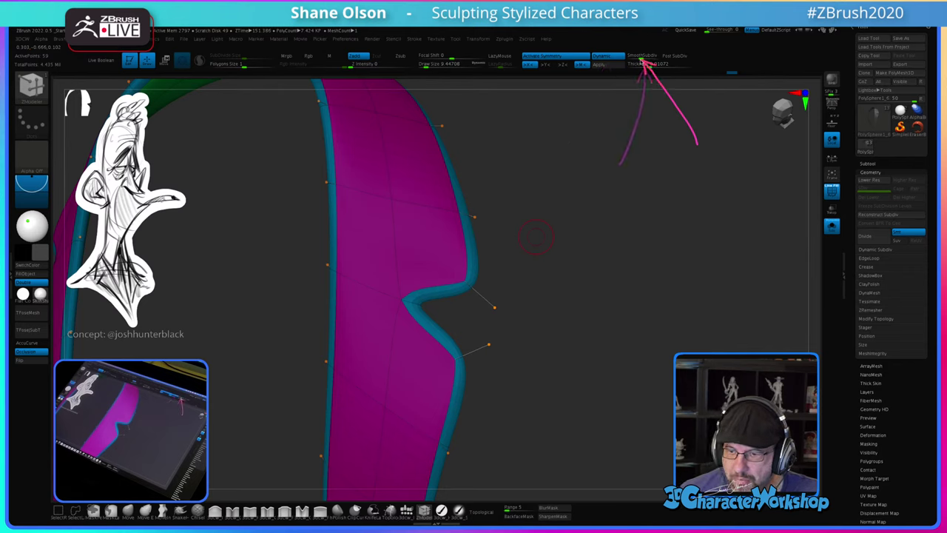
left_click_drag(598, 347, 854, 248)
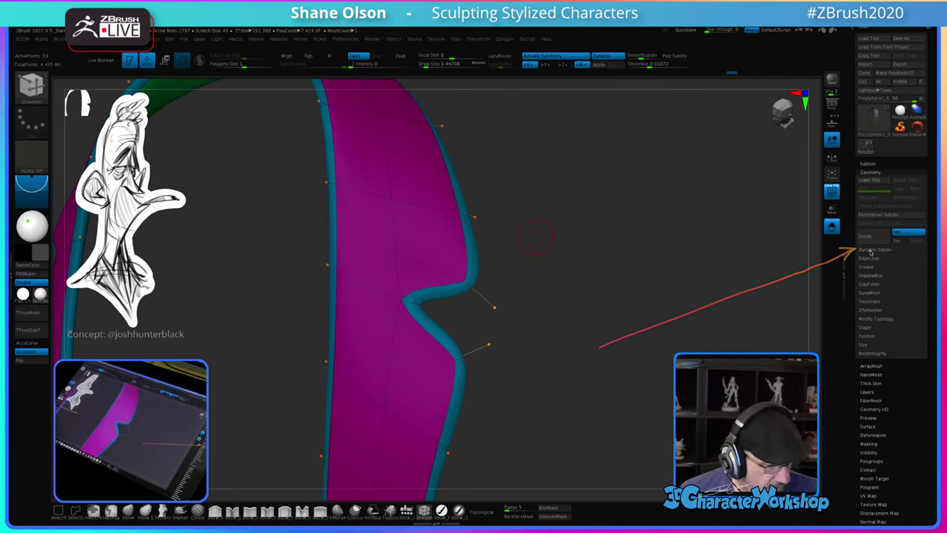
Step: Expand the Dynamic Subdiv settings and locate the Thickness value used for the lapel
left_click(873, 250)
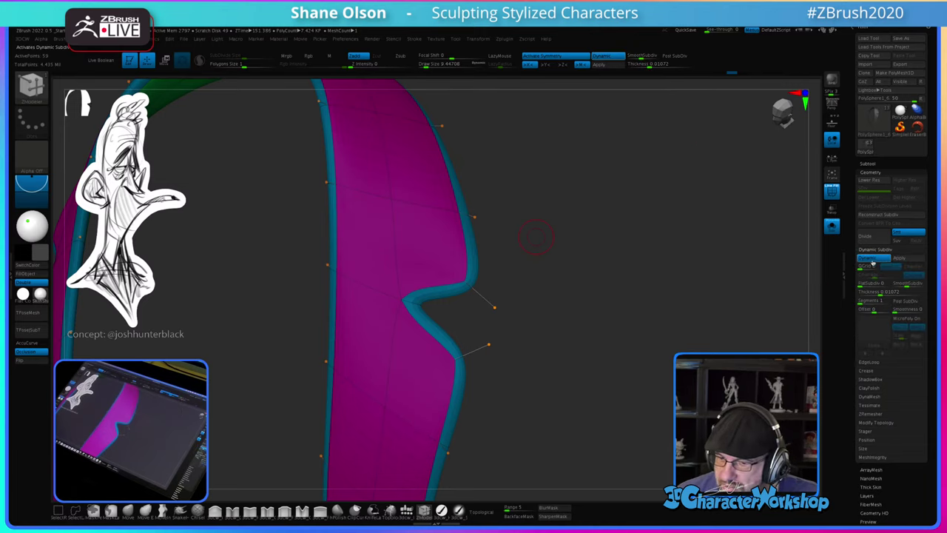
left_click(882, 293)
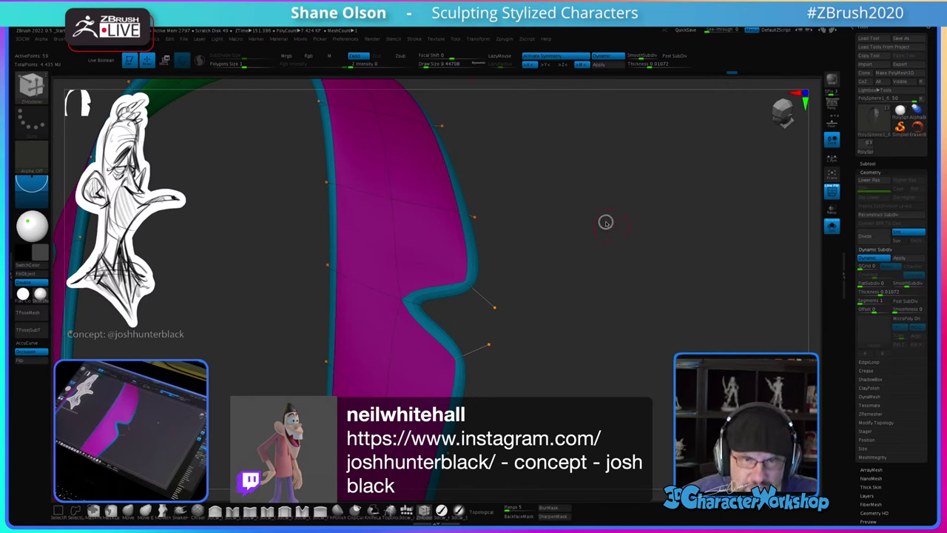
left_click_drag(599, 197, 588, 199)
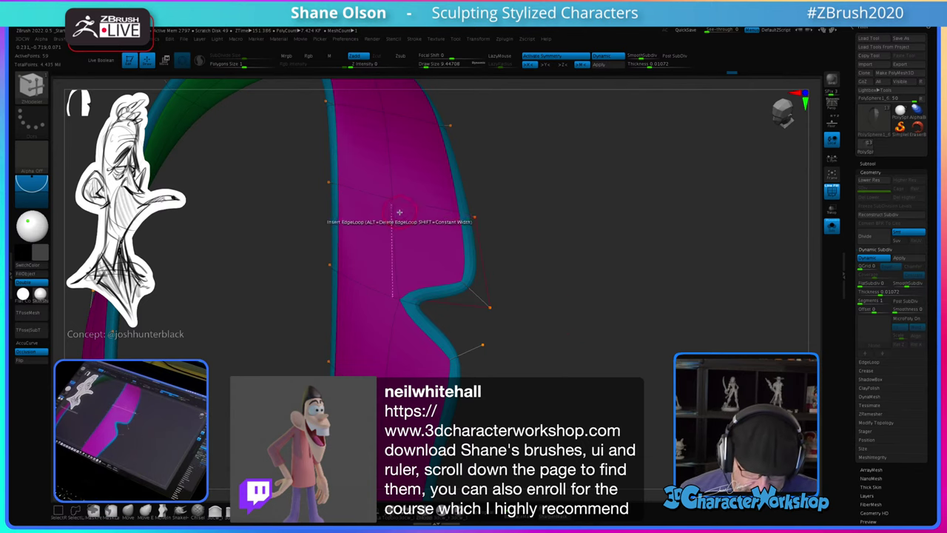
Step: Set the lapel's smooth subdivision level to 0 and apply the dynamic subdivision, turning the thickness into real low-poly geometry
left_click(641, 59)
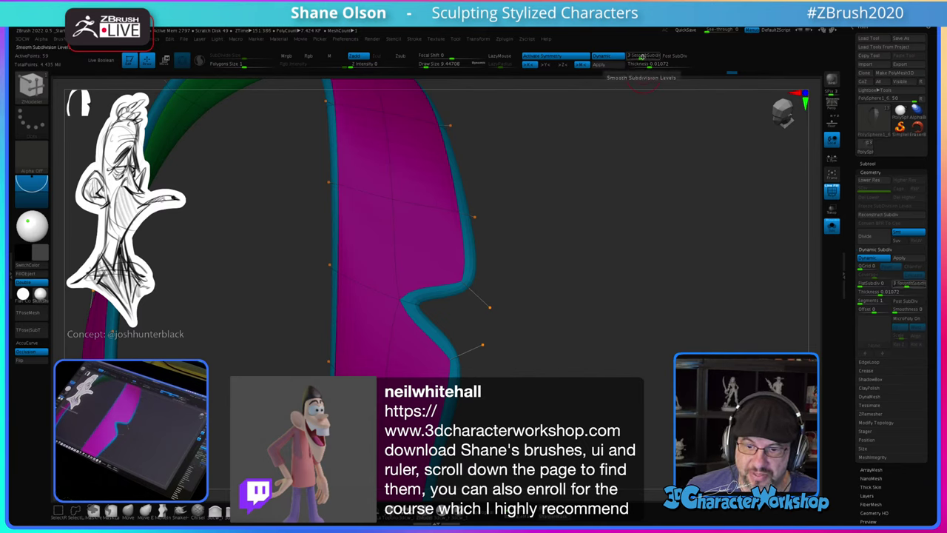
left_click(628, 57)
left_click_drag(624, 173, 605, 171)
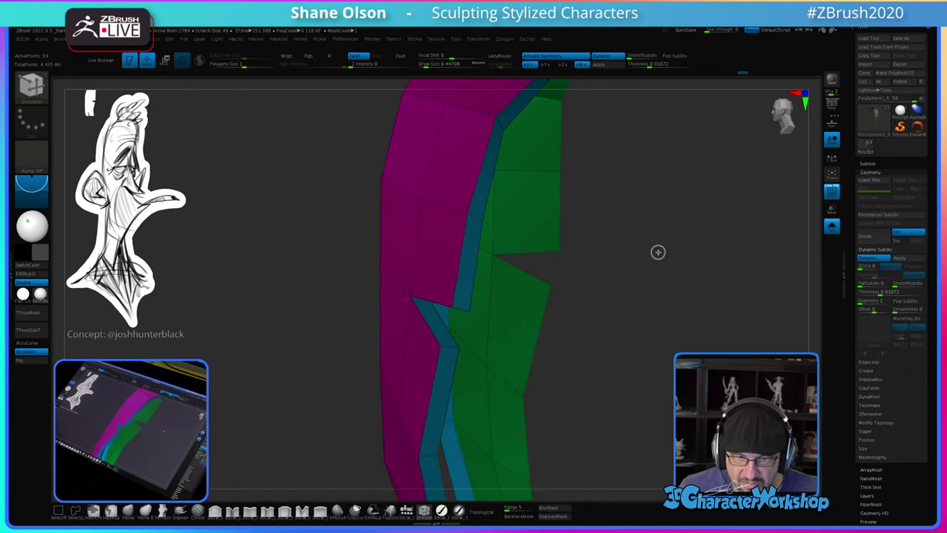
left_click_drag(655, 252, 609, 246)
left_click_drag(590, 280, 582, 136)
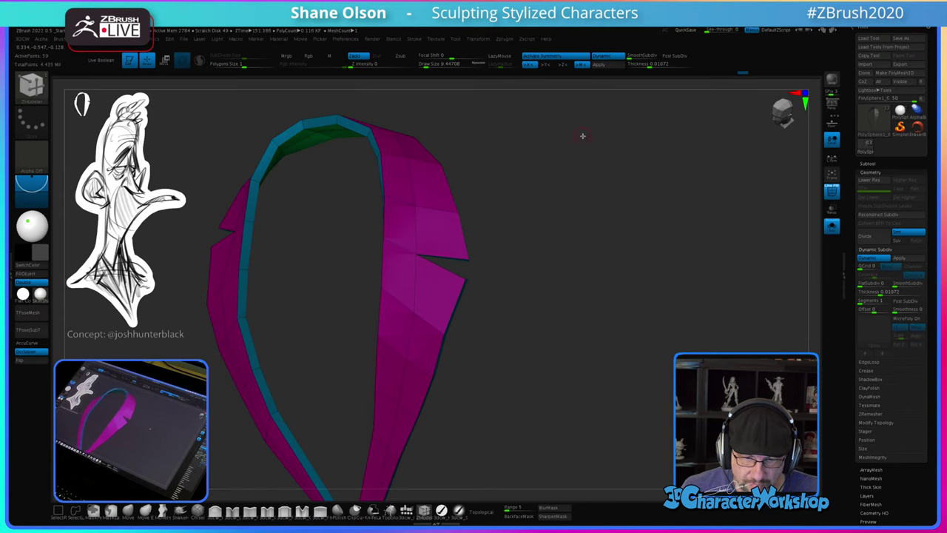
left_click(608, 55)
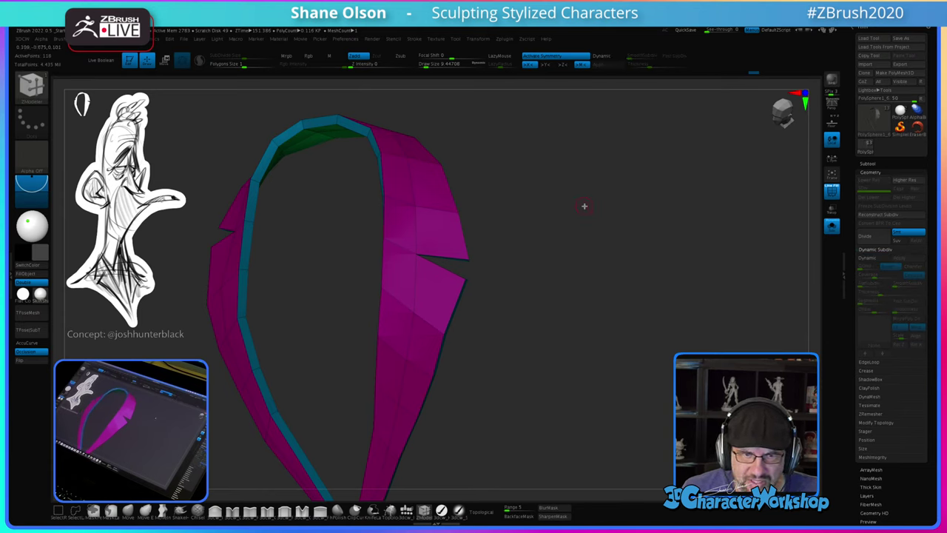
Step: Re-enable dynamic subdivision on the applied lapel with thickness 0 and smooth subdivision 3, keeping the ZModeler brush active
left_click_drag(584, 206, 604, 202)
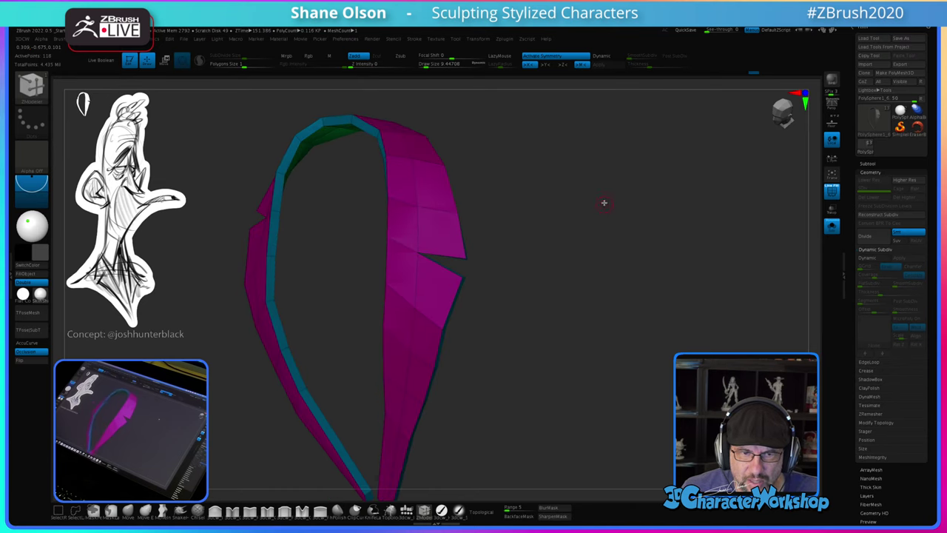
left_click(601, 55)
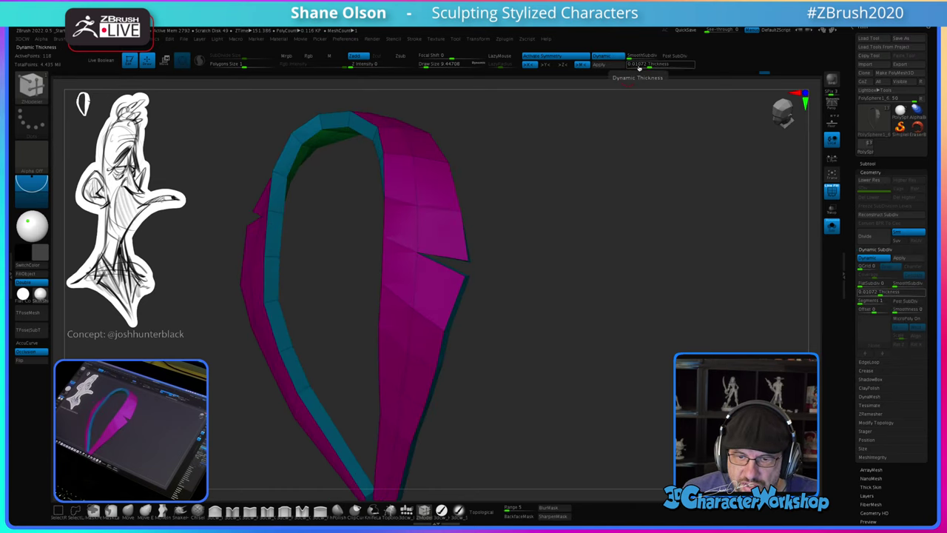
mouse_move(640, 67)
left_mouse_down()
mouse_move(623, 66)
mouse_move(638, 58)
left_mouse_up()
left_click(641, 58)
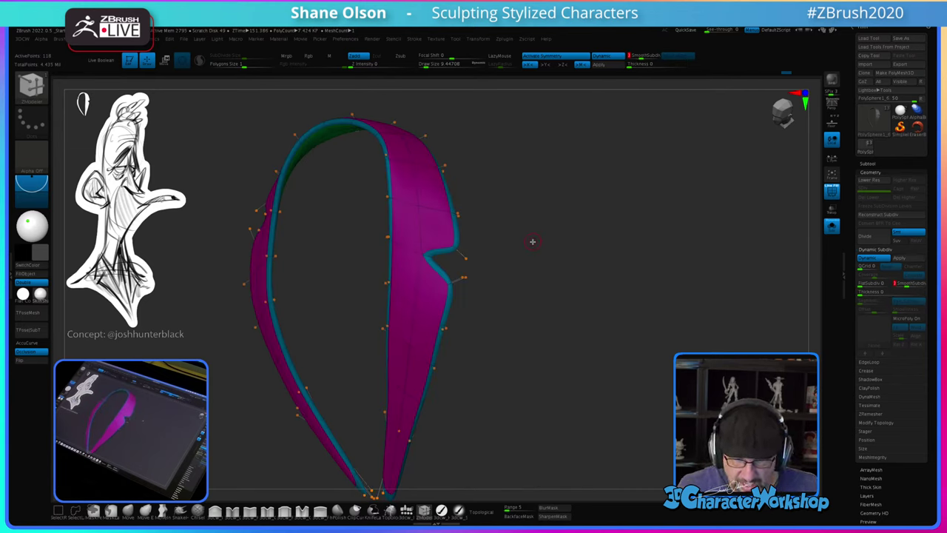
key("shift")
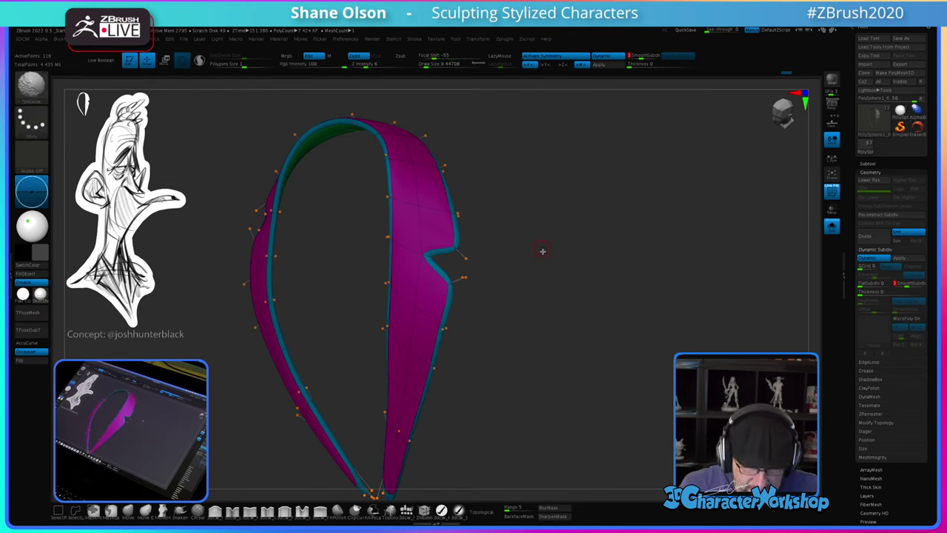
key("b")
key("z")
key("m")
left_click_drag(585, 231, 575, 209)
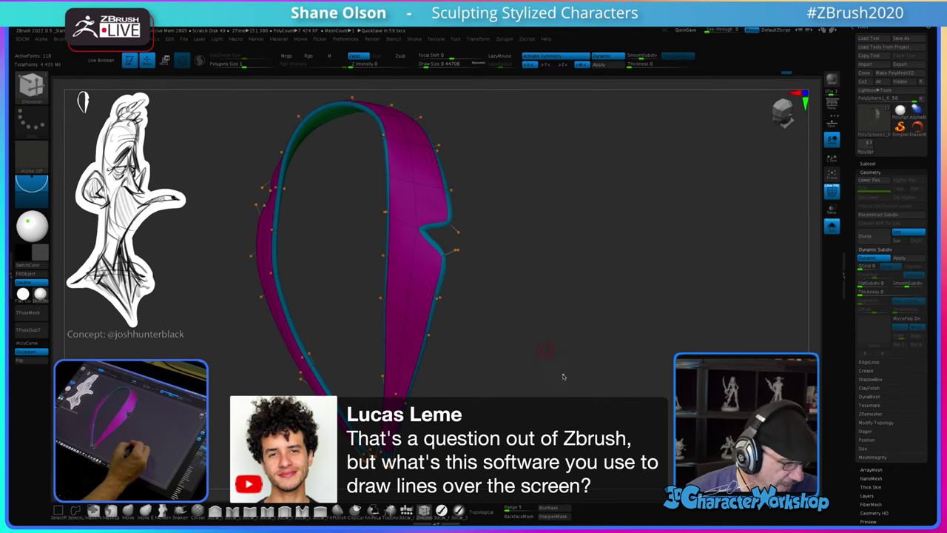
left_click_drag(558, 362, 571, 362)
mouse_move(651, 207)
left_mouse_down()
mouse_move(547, 295)
mouse_move(511, 392)
left_mouse_up()
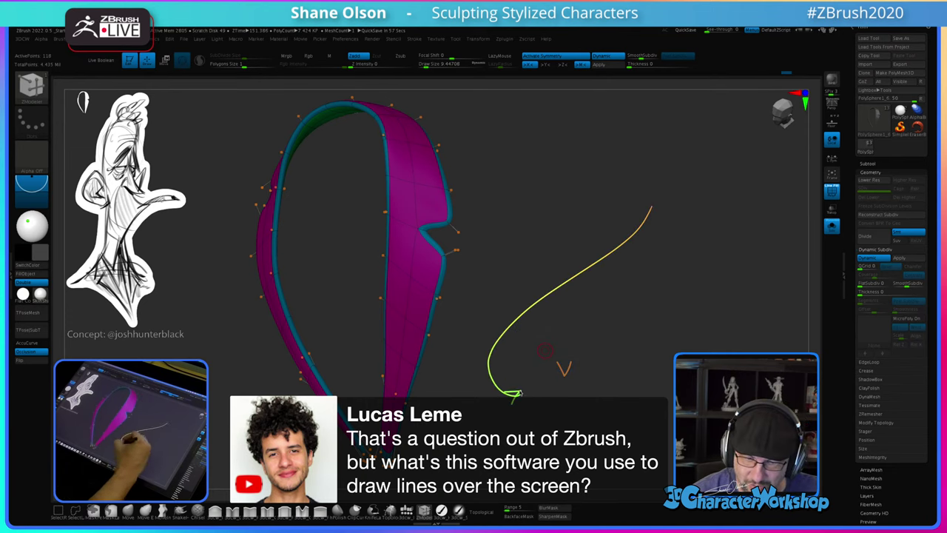
left_click_drag(580, 159, 658, 412)
left_click_drag(418, 409, 681, 206)
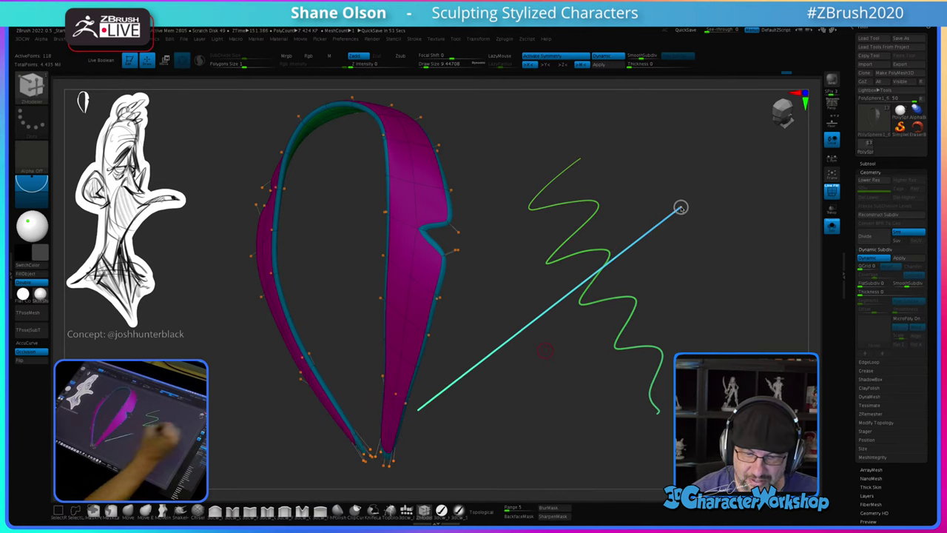
left_click_drag(436, 302, 511, 407)
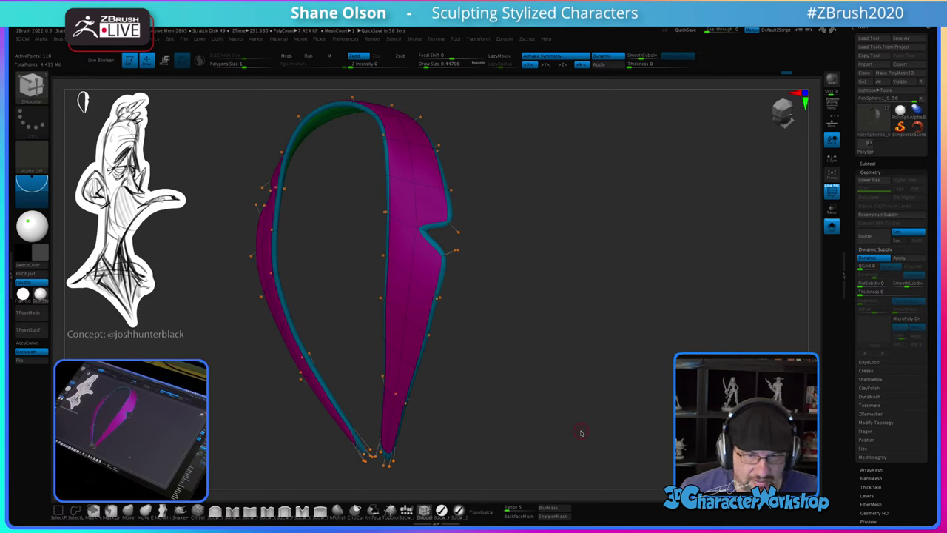
Step: Turn off the subdivision preview and inspect the lapel's thickened base mesh with the polyframe hidden and shown
left_click_drag(581, 433, 543, 306)
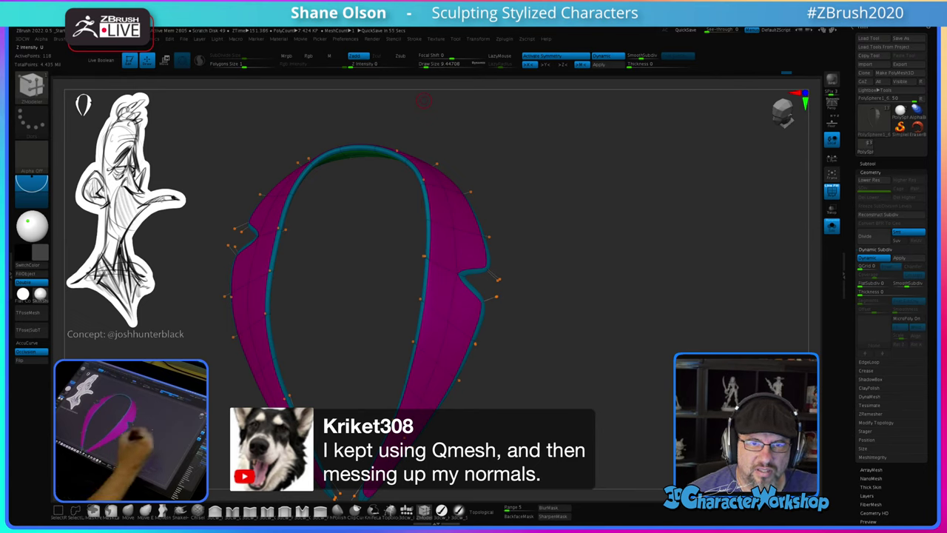
mouse_move(541, 349)
left_mouse_down()
mouse_move(512, 401)
mouse_move(523, 393)
mouse_move(518, 401)
mouse_move(499, 393)
mouse_move(509, 400)
mouse_move(514, 370)
mouse_move(554, 321)
mouse_move(531, 345)
mouse_move(500, 342)
mouse_move(513, 396)
left_mouse_up()
key("shift+f")
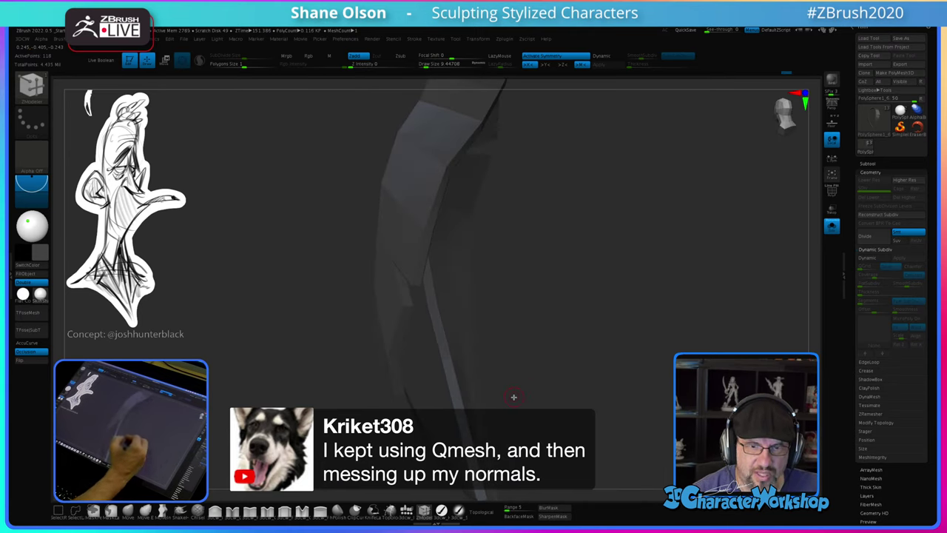
key("shift")
key("shift+f")
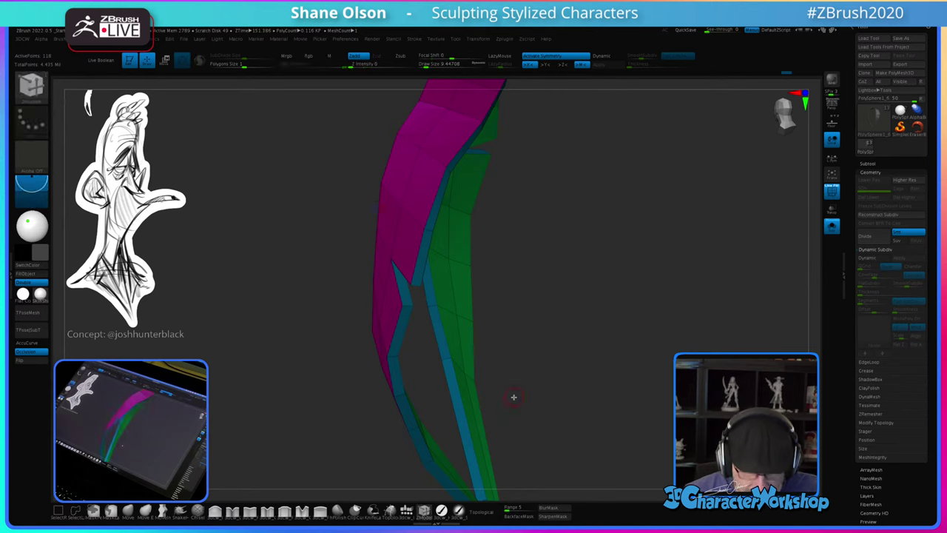
Step: Set the ZModeler edge action to Crease with the EdgeLoop Complete target at the lapel's notch
left_click_drag(531, 303, 515, 338)
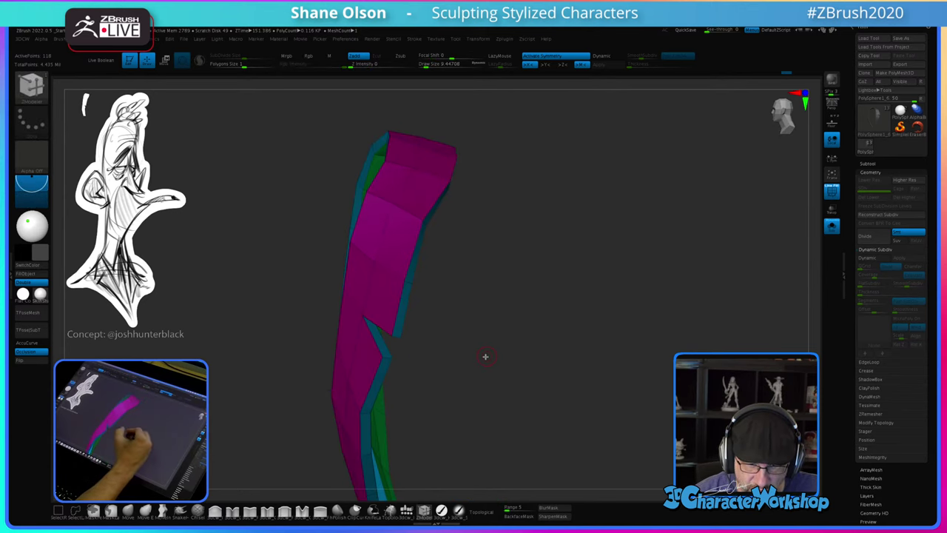
left_click_drag(441, 358, 417, 400)
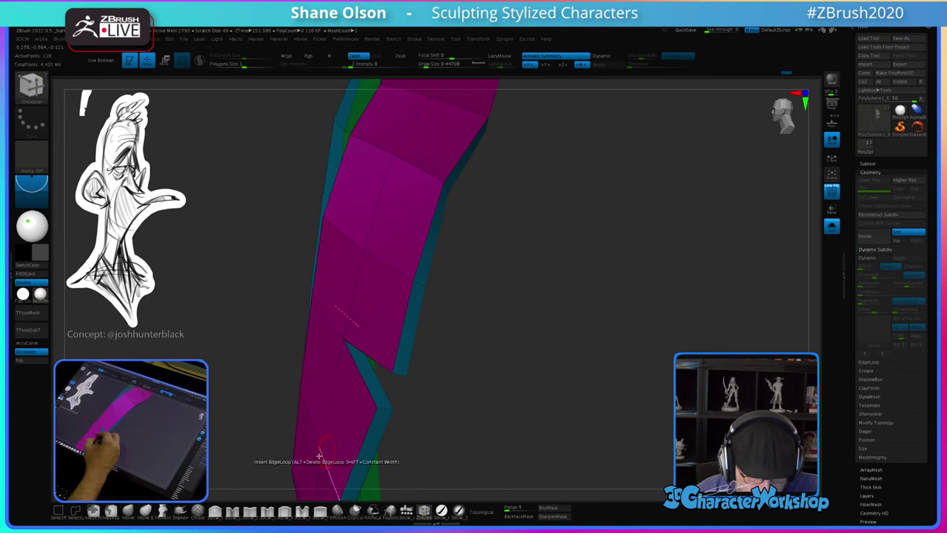
key("space")
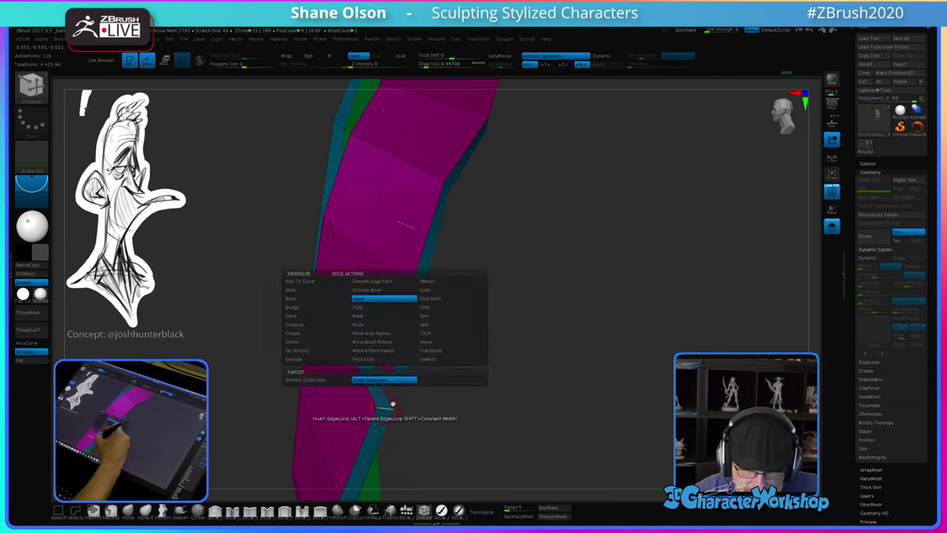
left_click(299, 332)
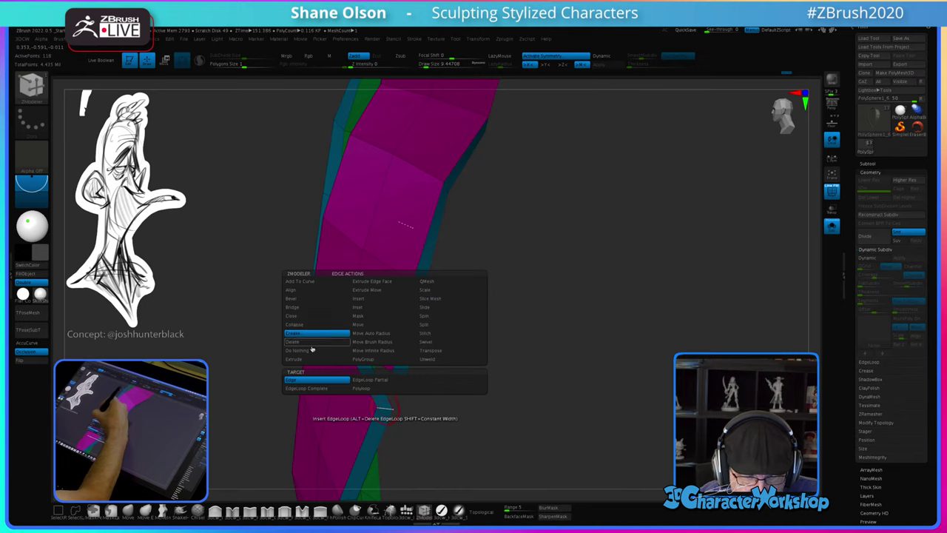
left_click(344, 389)
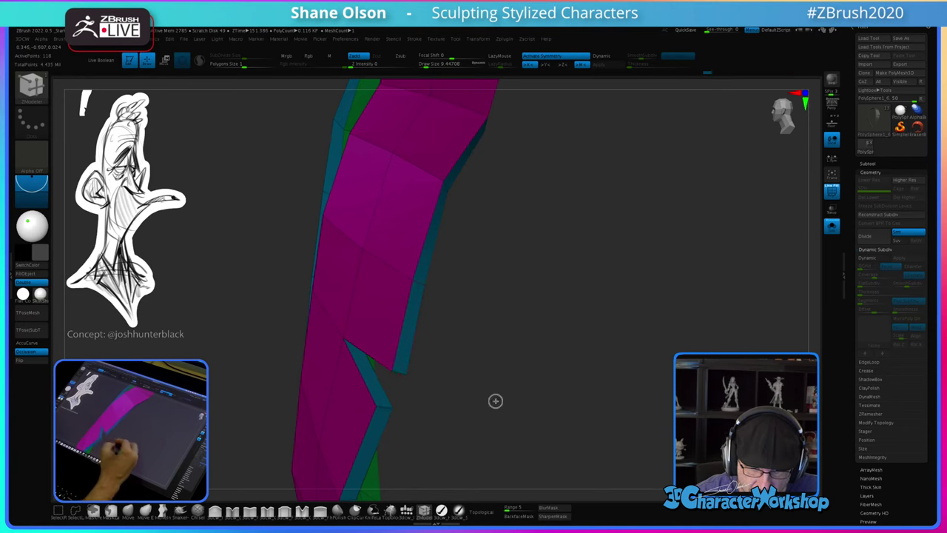
Step: Crease the lapel's edges along its polygroup borders with Crease PG
left_click_drag(496, 401, 497, 378, "alt")
key("3")
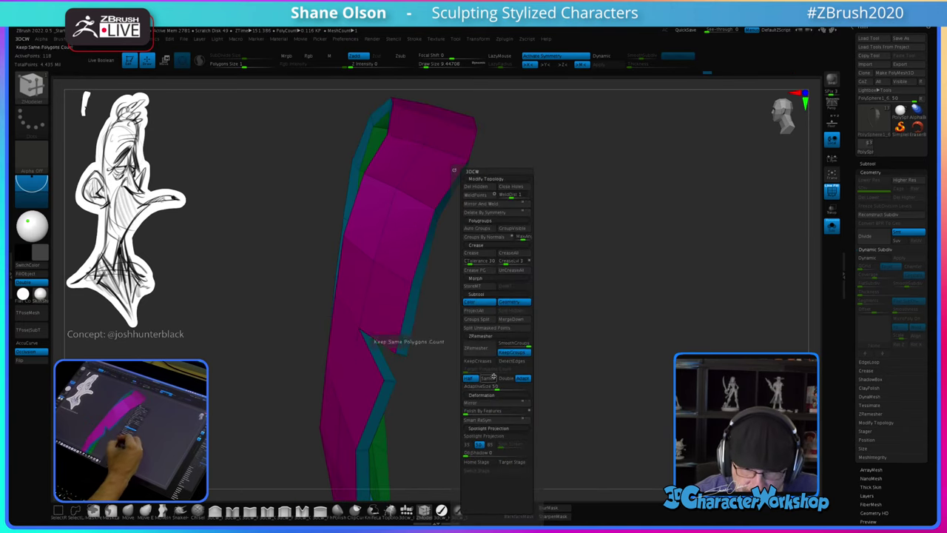
left_click(483, 271)
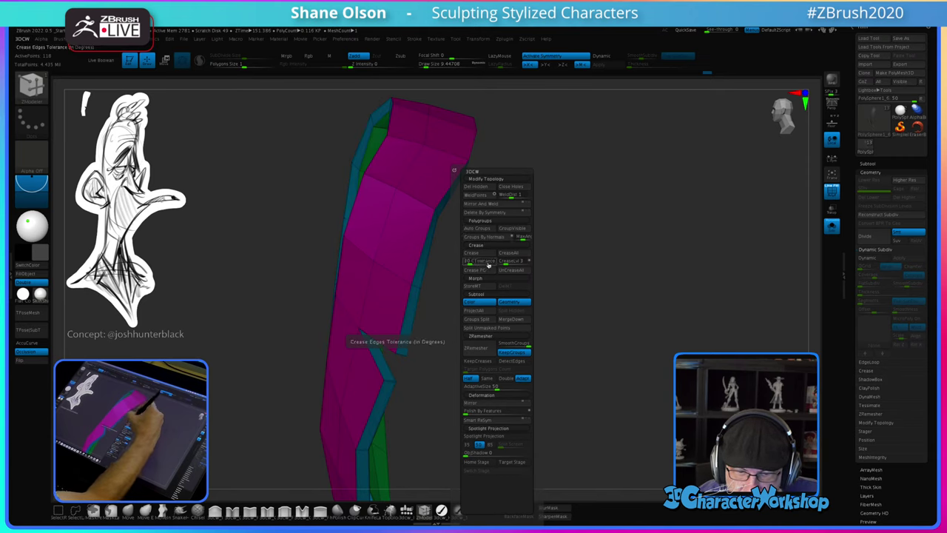
Step: Preview the creased lapel with dynamic subdivision and the polyframe hidden, and soften its creased edges
left_click_drag(582, 321, 380, 384)
left_click_drag(446, 413, 567, 383)
key("d")
left_click_drag(515, 370, 546, 392, "alt")
key("shift+f")
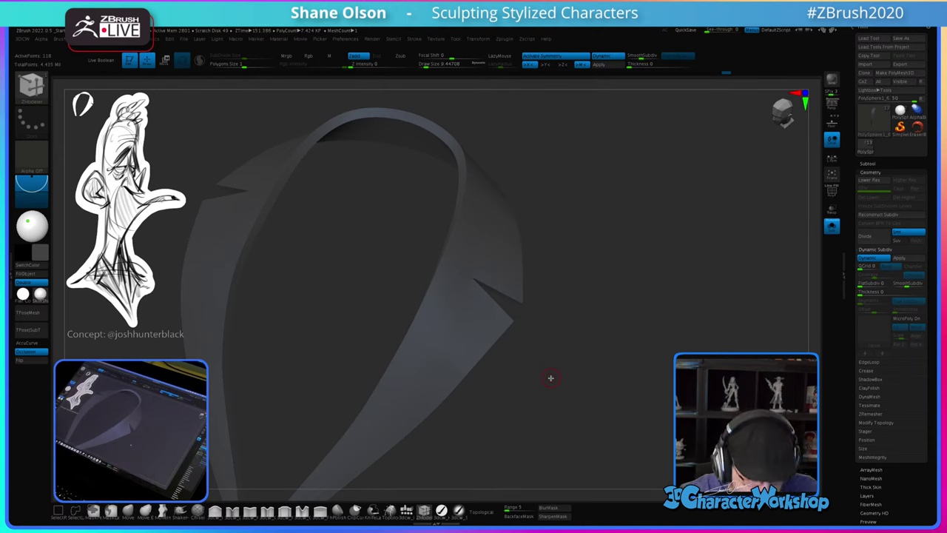
key("space")
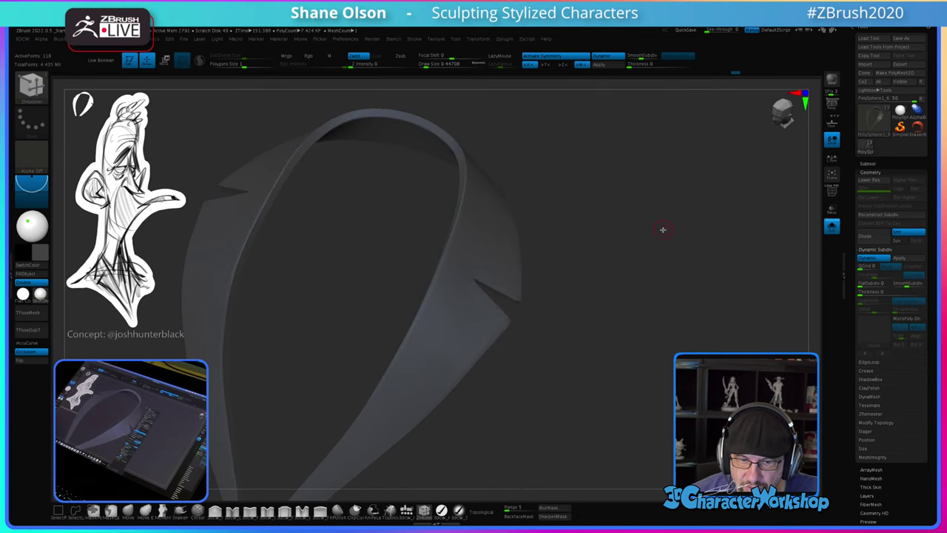
Step: Raise the lapel's smooth subdivision level to 4 and check the softened edges from several angles
left_click_drag(705, 234, 554, 295)
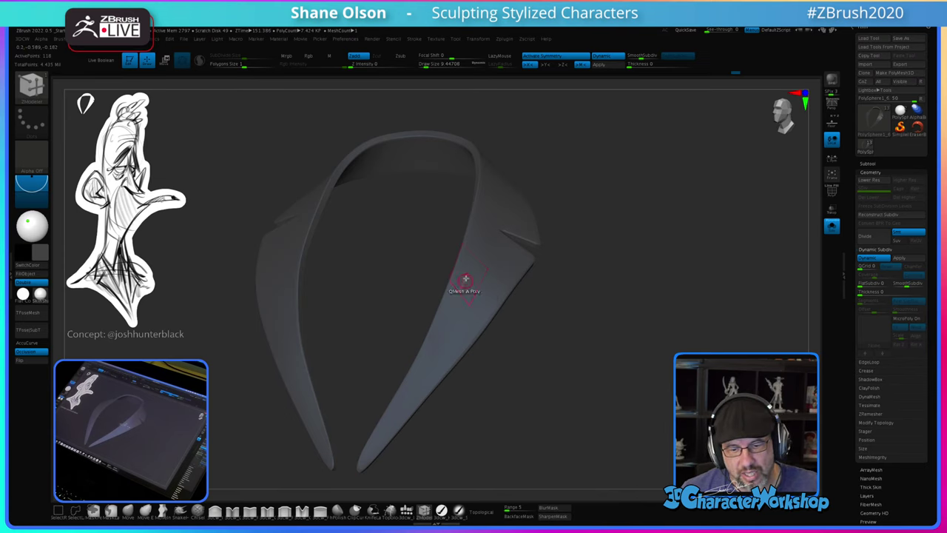
left_click_drag(574, 210, 577, 205)
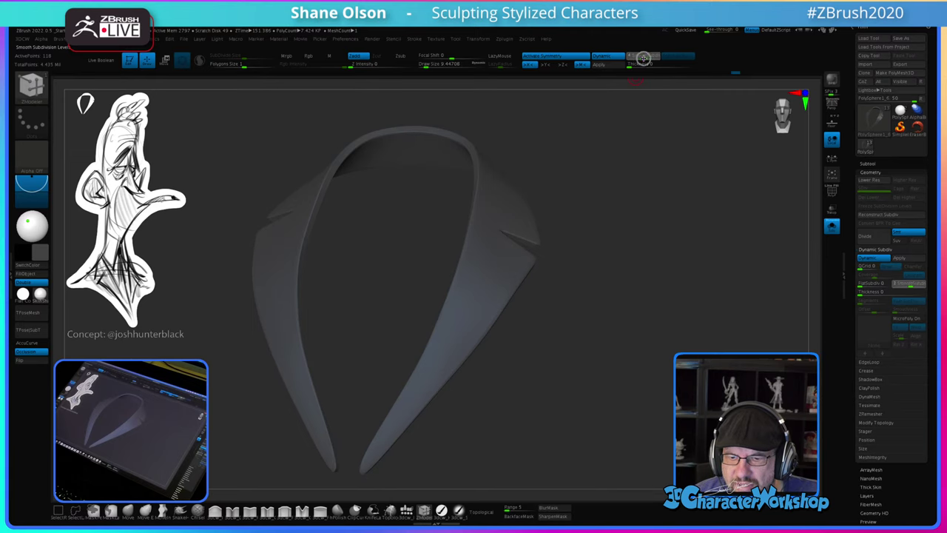
left_click_drag(603, 288, 658, 249)
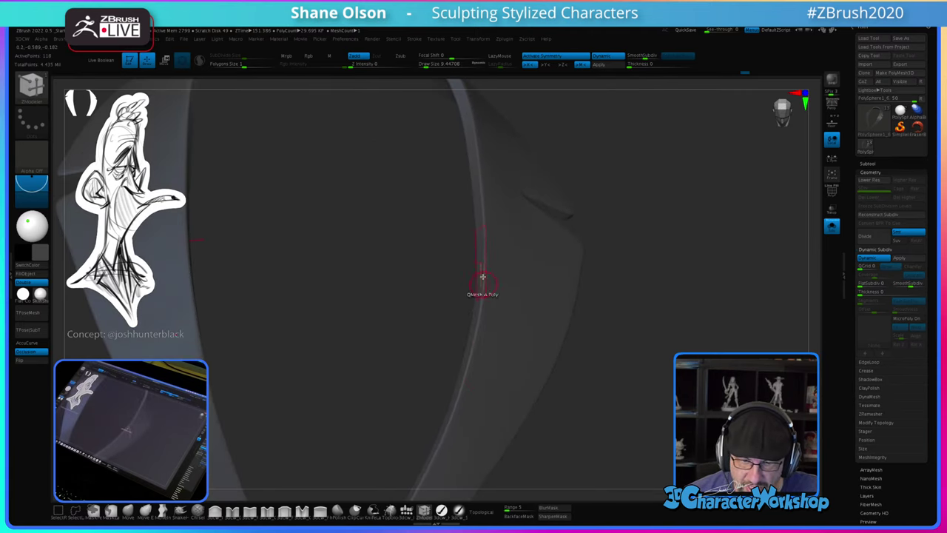
left_click_drag(630, 368, 592, 341)
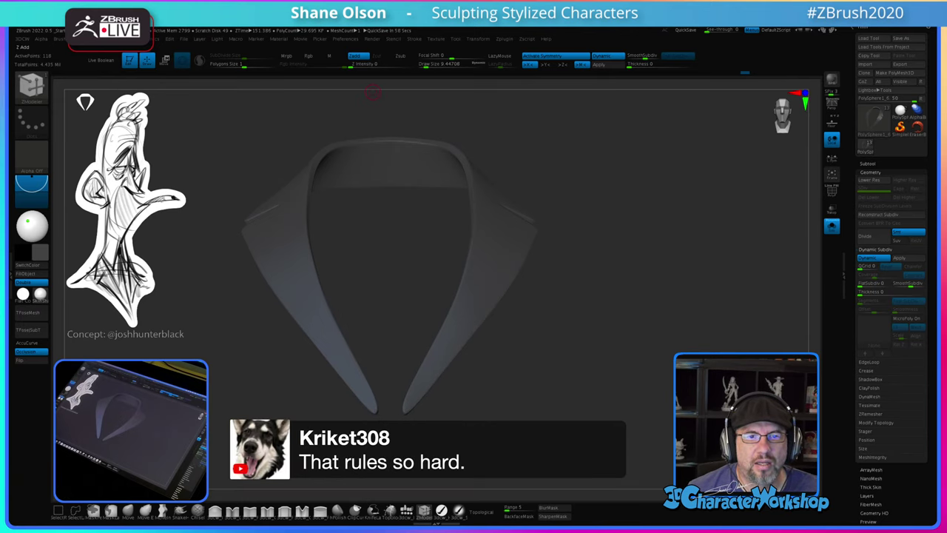
left_click_drag(664, 285, 581, 259)
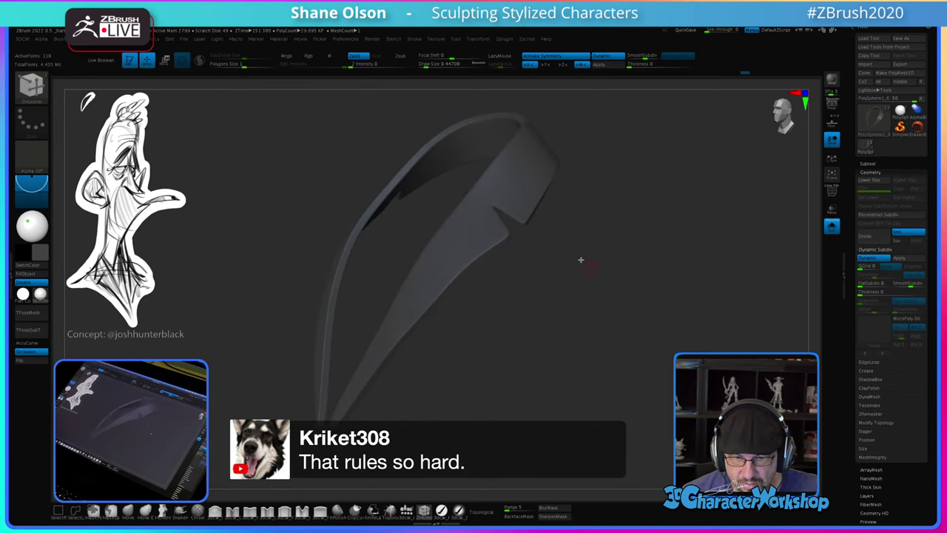
Step: Turn off Solo mode and view the finished lapels together with the whole bust
left_click(832, 226)
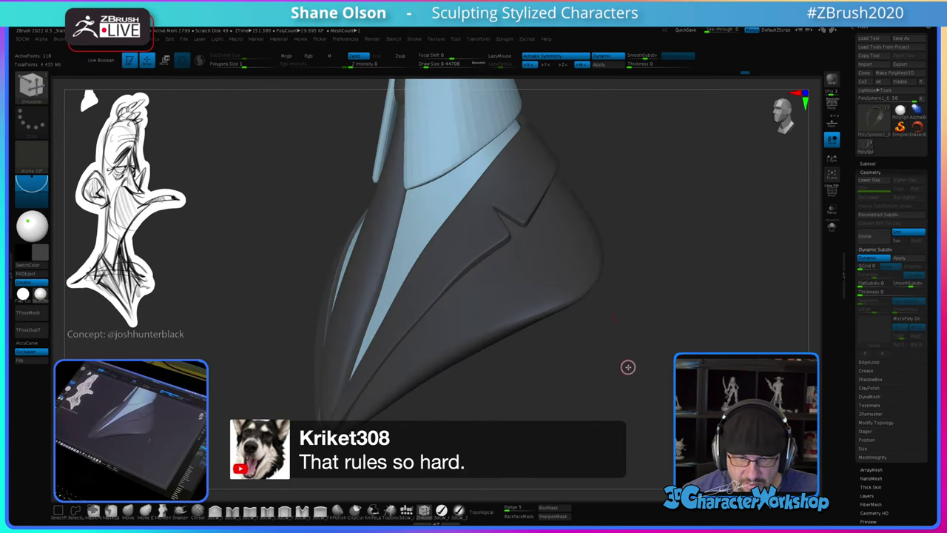
left_click_drag(628, 367, 613, 389)
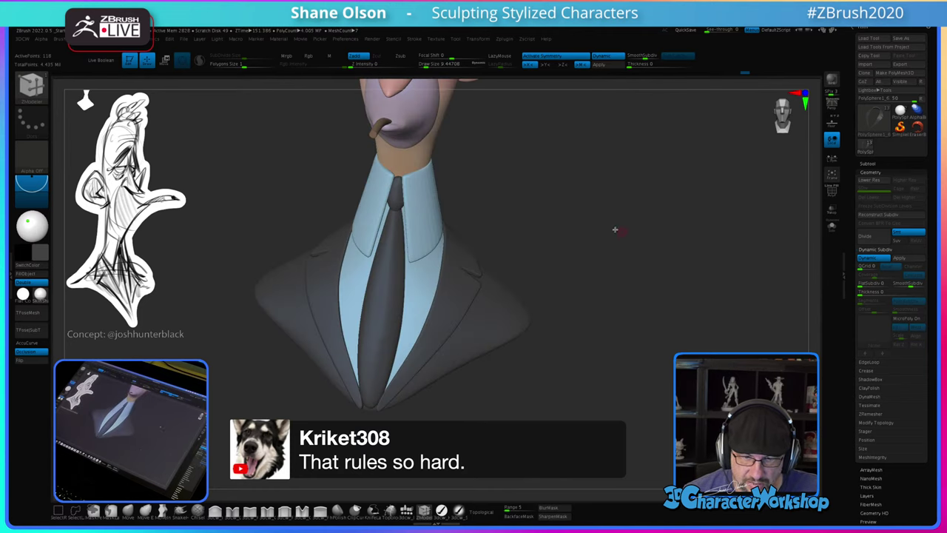
left_click_drag(513, 194, 576, 218)
Step: Switch to the shirt collar subtool and show its low-poly base mesh with the polyframe, with ZModeler active
key("shift+f")
key("shift+d")
key("b")
key("z")
key("m")
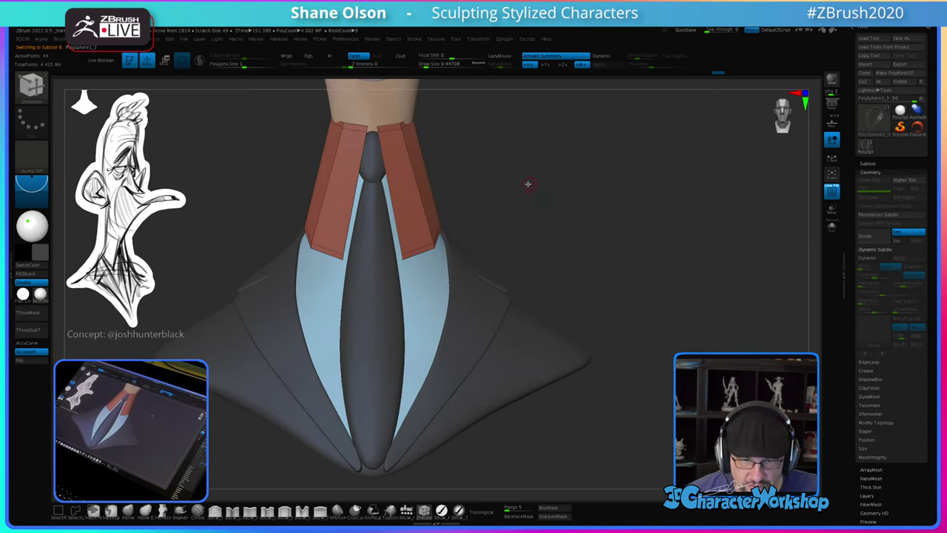
Step: Set the ZModeler edge action to Insert and remove the collar's extra edge loops near its upper and lower rims
left_click_drag(528, 184, 575, 293, "alt")
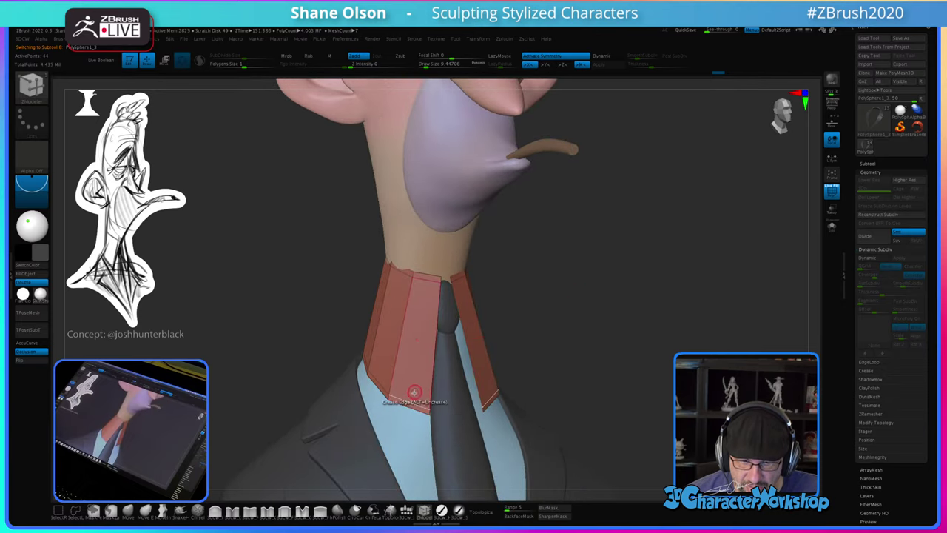
key("space")
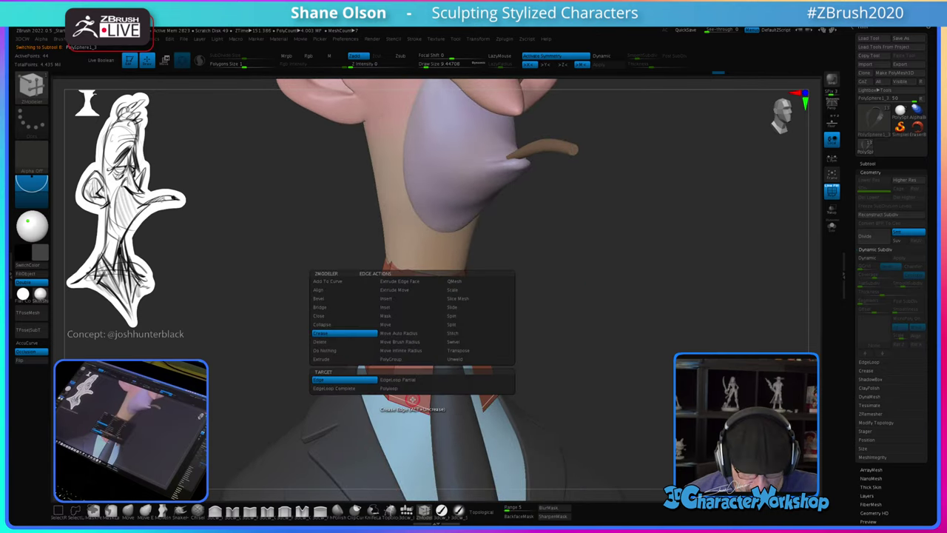
left_click(411, 299)
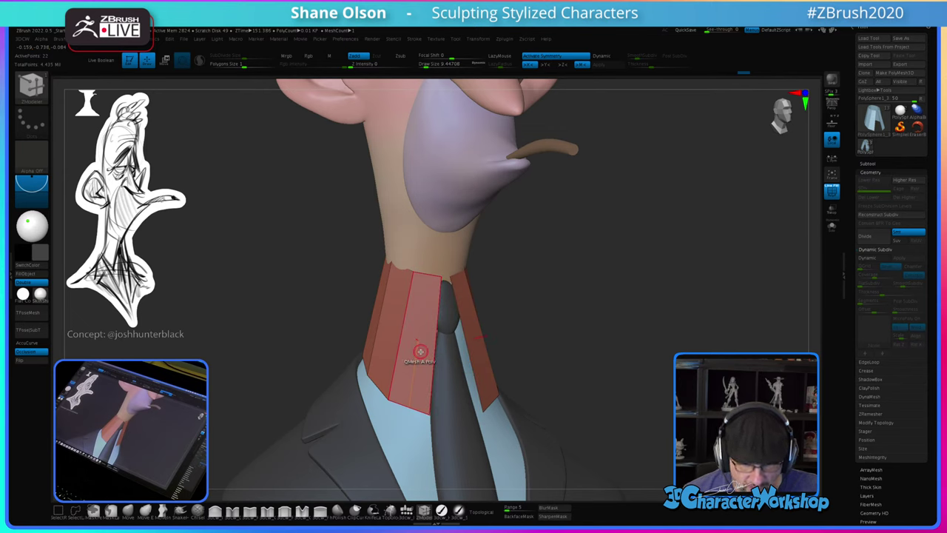
Step: Turn on dynamic subdivision for the collar and set its thickness to 0.0151
key("d")
left_click(631, 63)
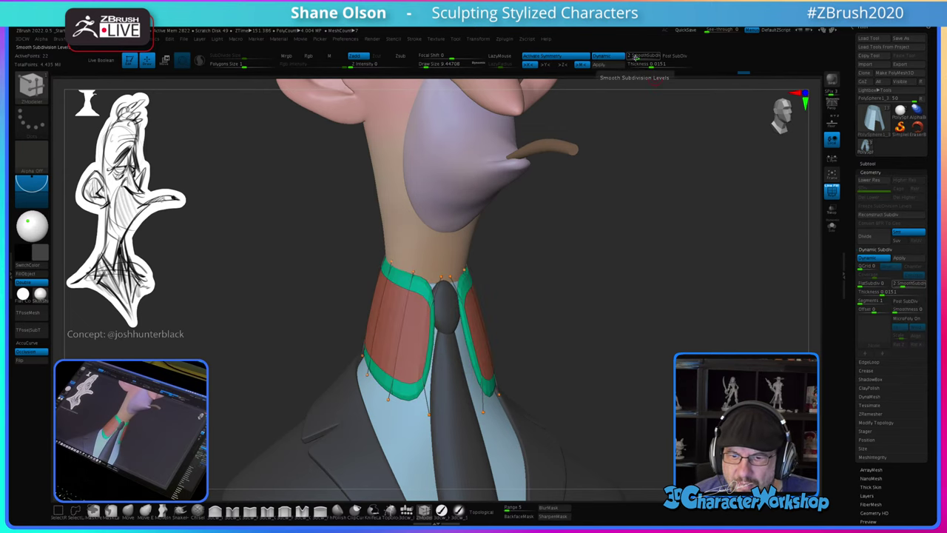
type("0.151")
key("Return")
Step: Isolate the collar in Solo mode, set its smooth subdivision level to 0 and apply the dynamic thickness as geometry
left_click_drag(590, 199, 788, 229)
left_click(834, 228)
left_click_drag(626, 268, 588, 199)
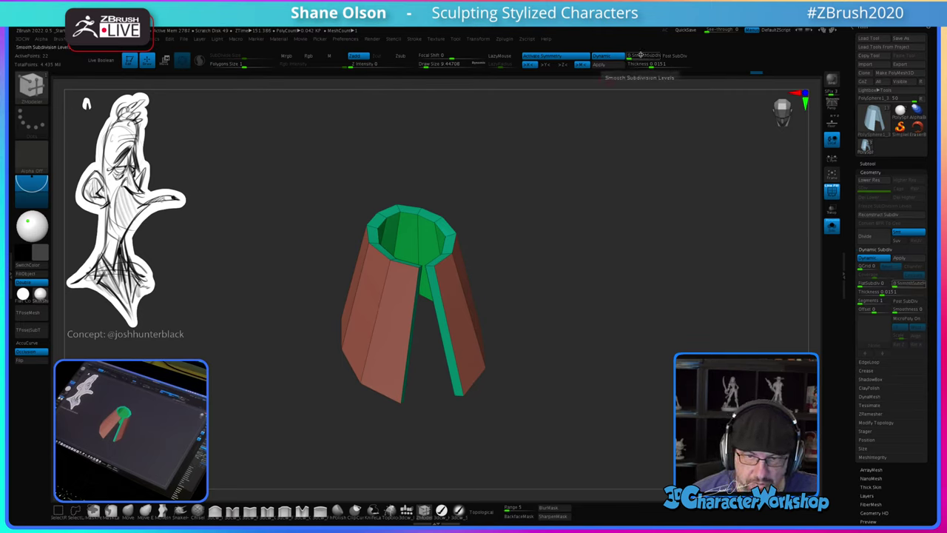
left_click(605, 56)
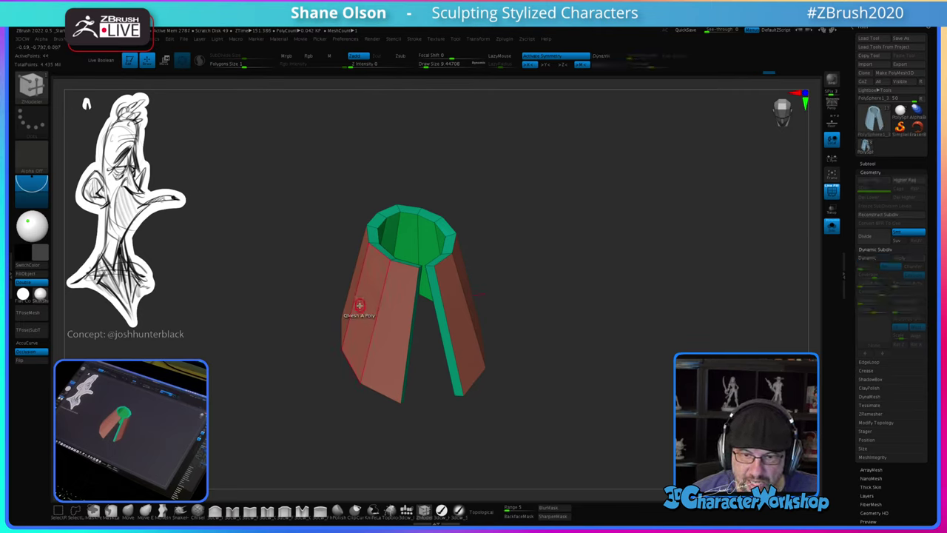
Step: Turn dynamic subdivision back on for the thickened collar, with thickness set to 0 and the smooth subdivision level raised
left_click_drag(519, 239, 533, 237)
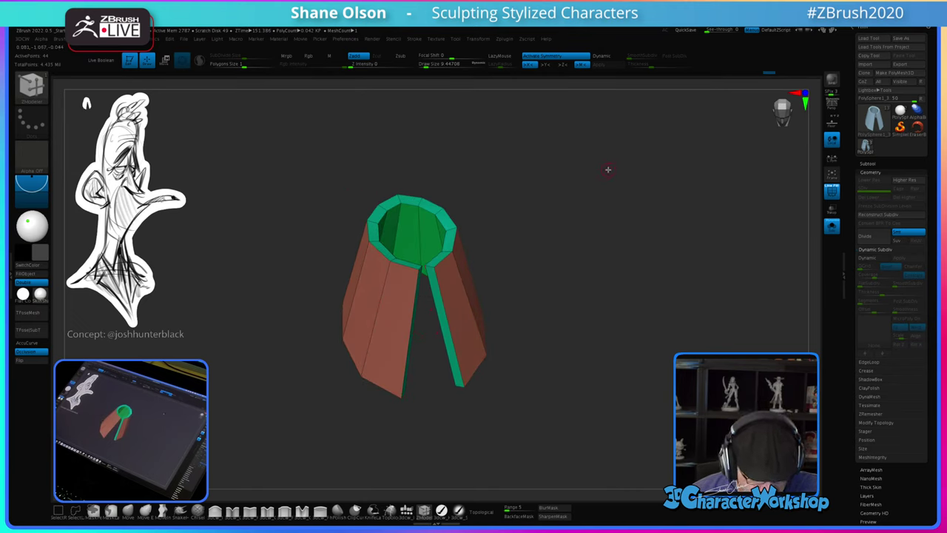
key("d")
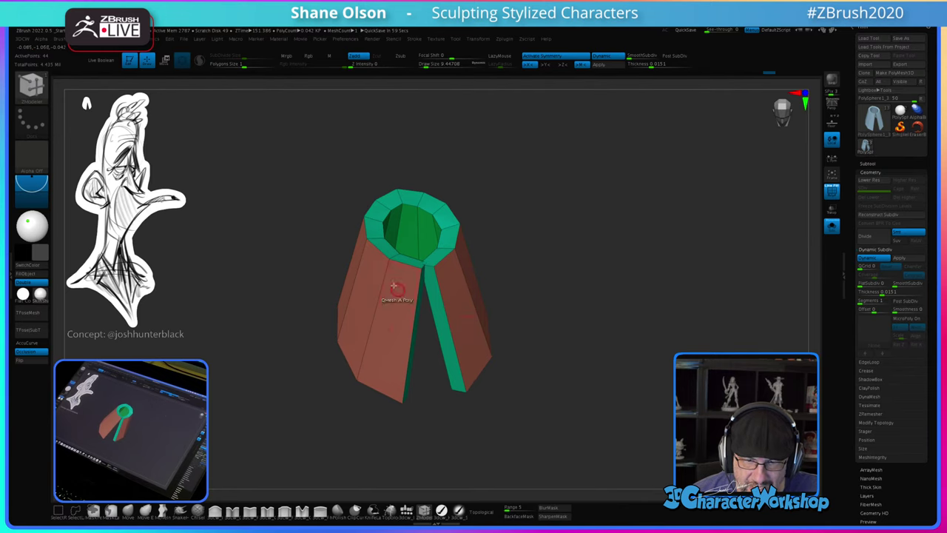
left_click_drag(651, 65, 624, 64)
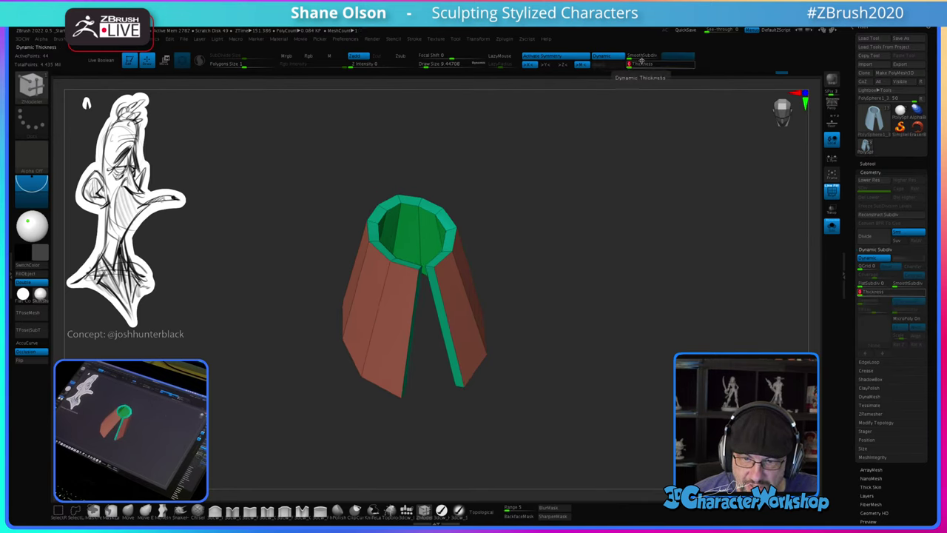
left_click(628, 56)
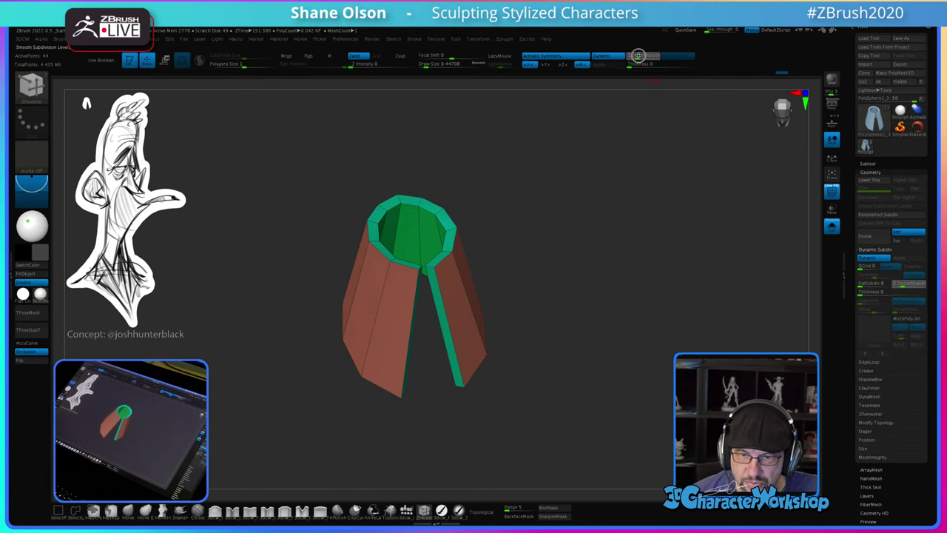
left_click_drag(646, 56, 646, 57)
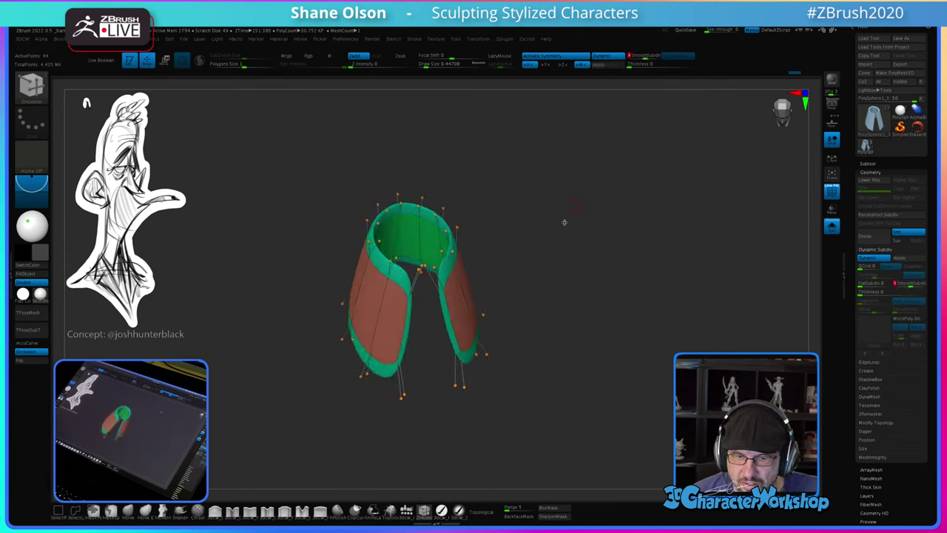
left_click_drag(539, 237, 590, 236)
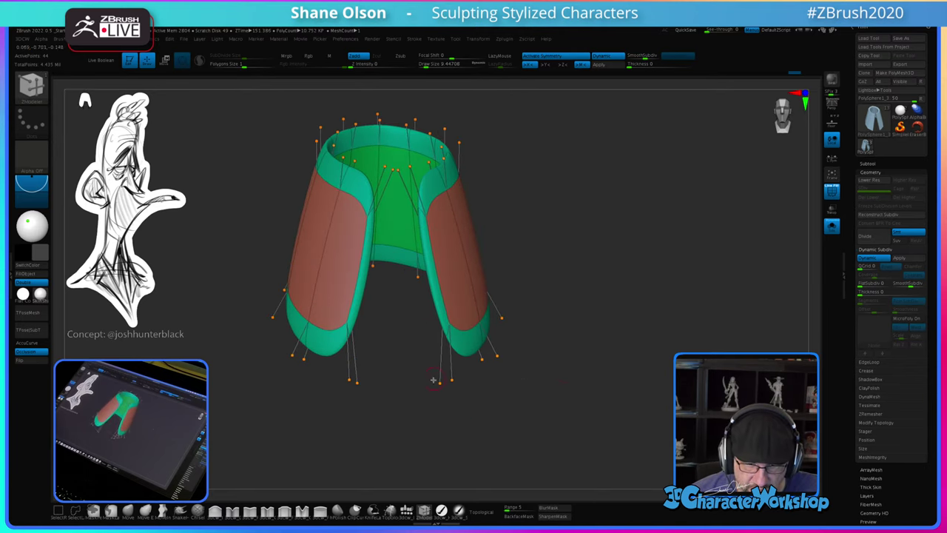
Step: Compare the smoothed collar with its low-poly base mesh, with the polyframe hidden and shown
key("shift+f")
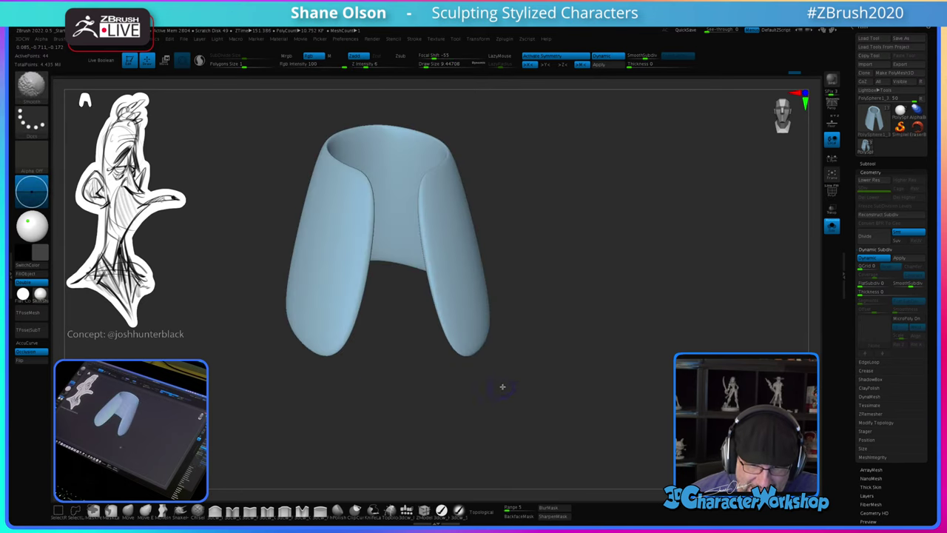
key("shift+f")
key("shift+d")
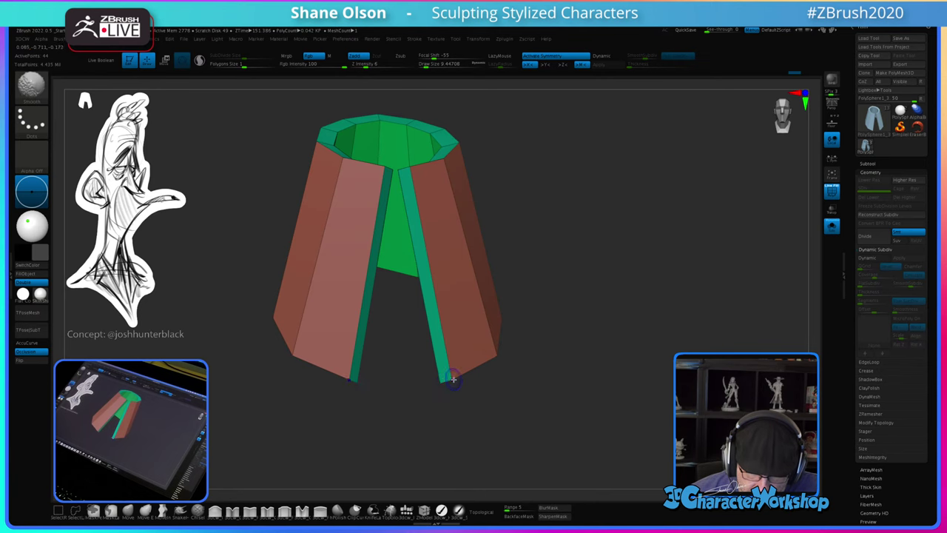
key("d")
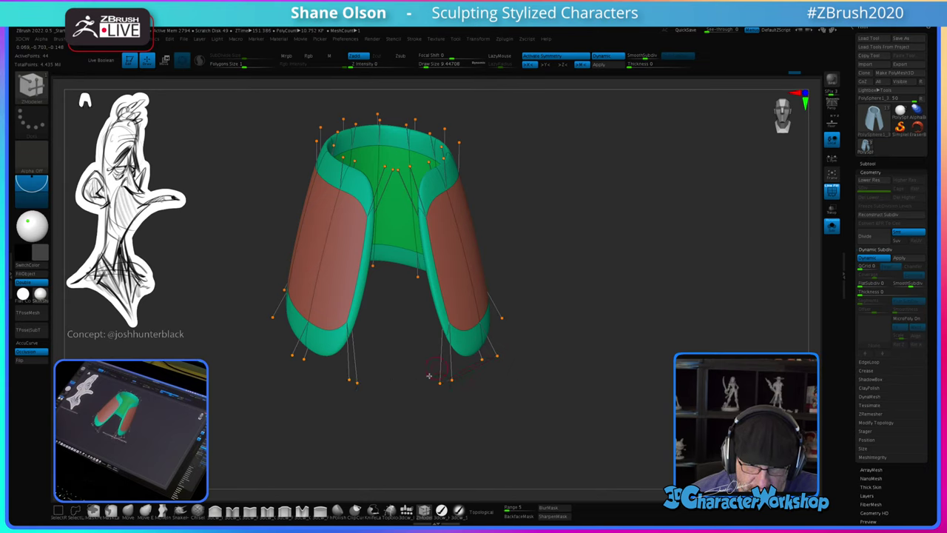
left_click_drag(564, 383, 407, 349)
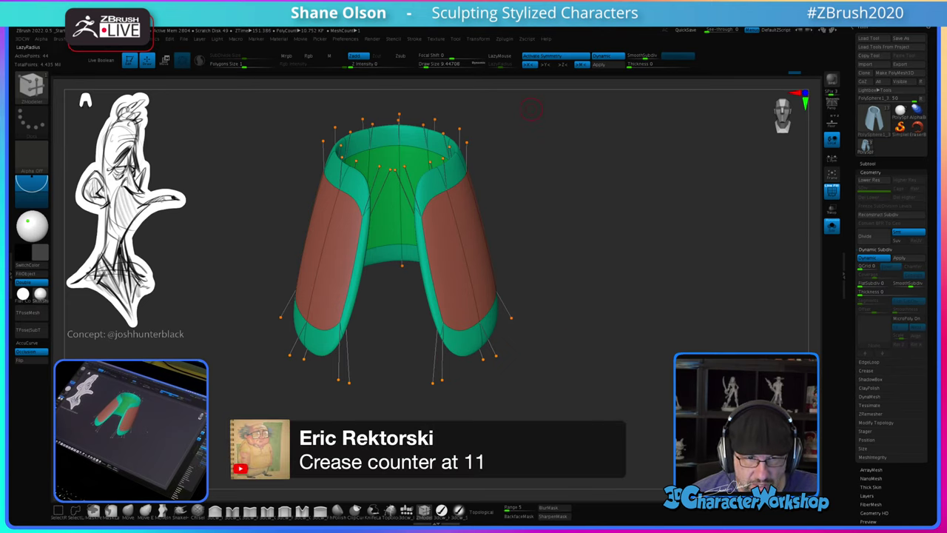
Step: Turn off dynamic subdivision and crease the collar along all its polygroup borders with Crease PG
left_click_drag(578, 262, 614, 252)
key("shift+d")
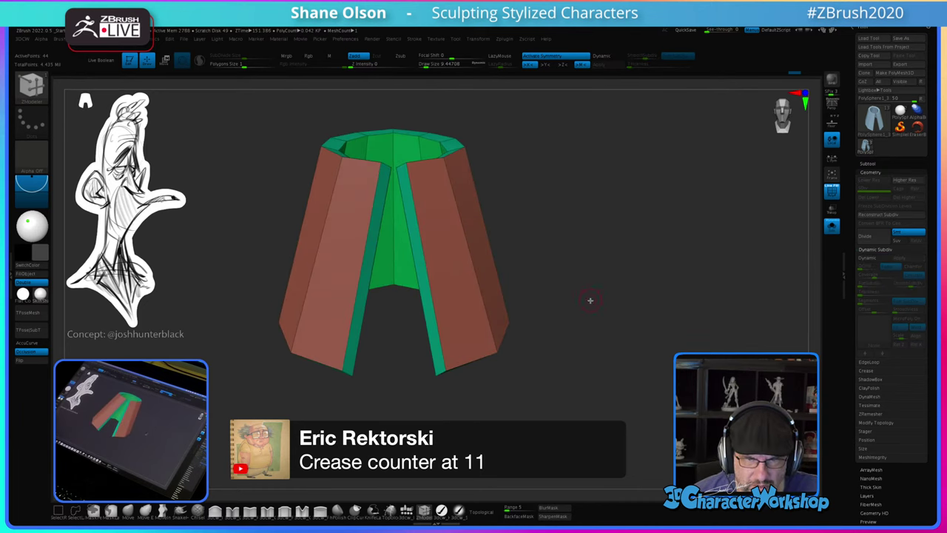
left_click_drag(591, 301, 588, 273)
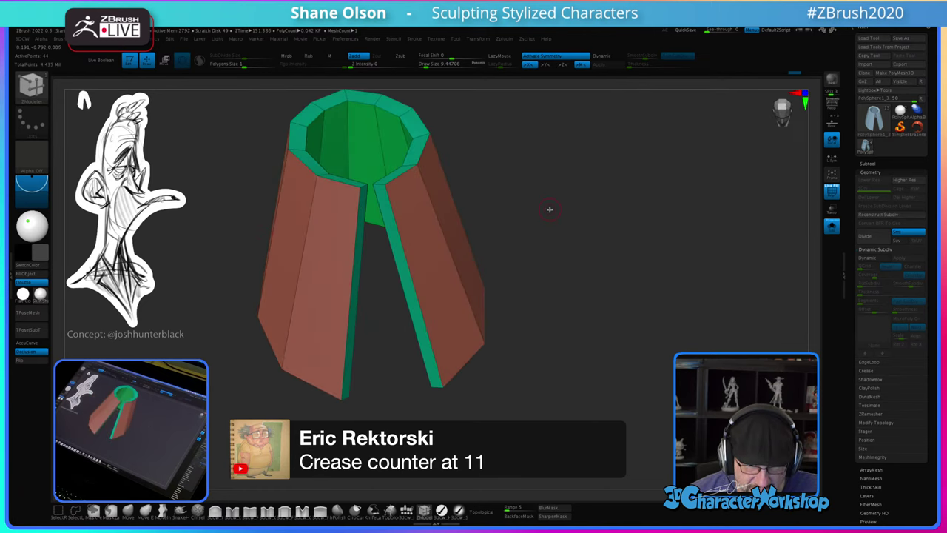
key("3")
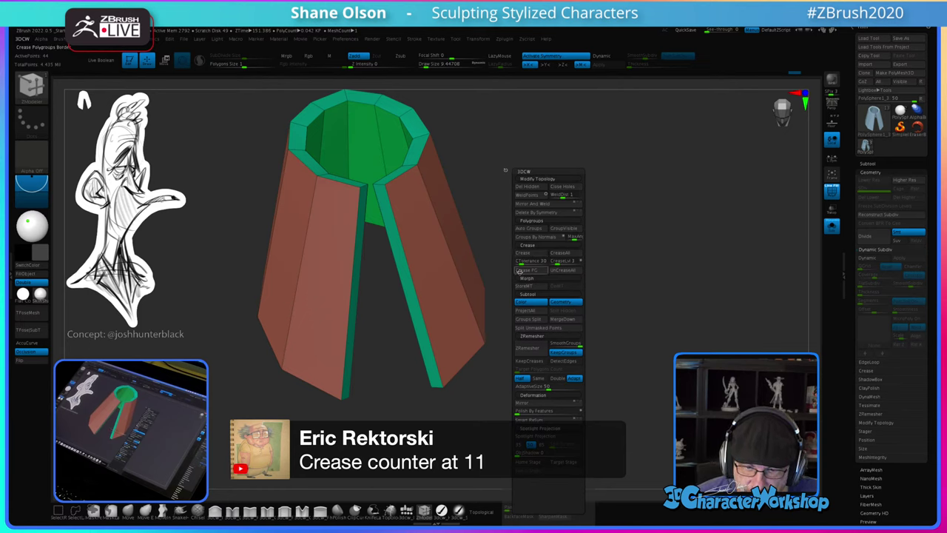
key("ctrl")
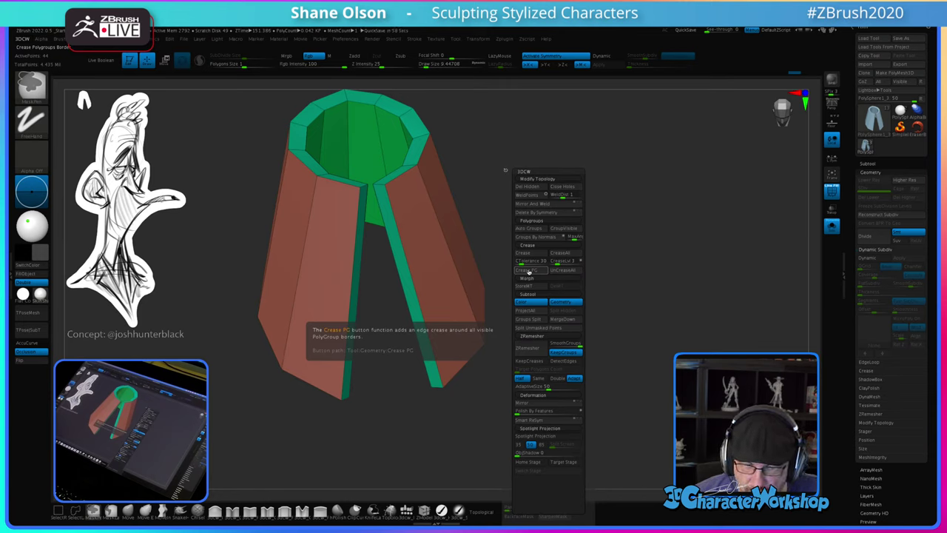
left_click(529, 272)
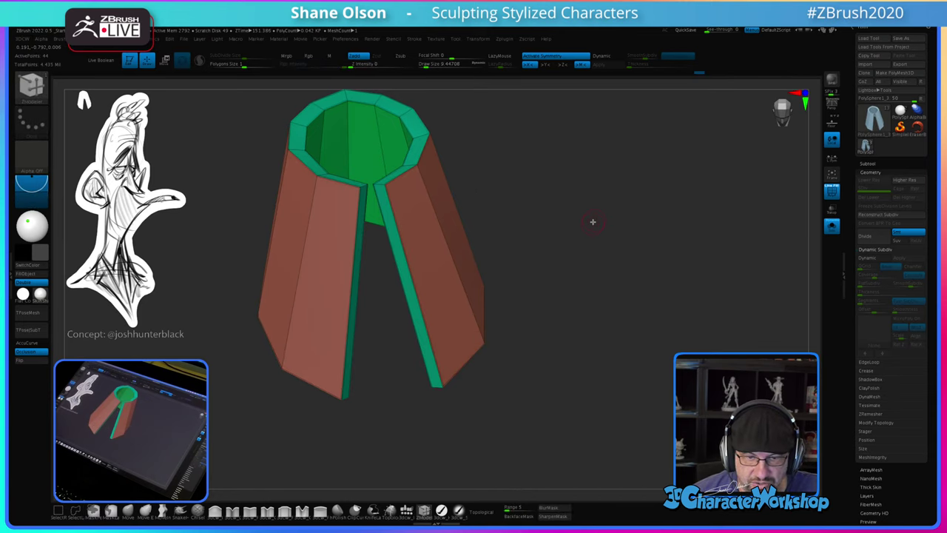
Step: Set the ZModeler edge action to Crease and crease the short corner edges at the ends of the collar's front opening
left_click_drag(592, 221, 433, 212)
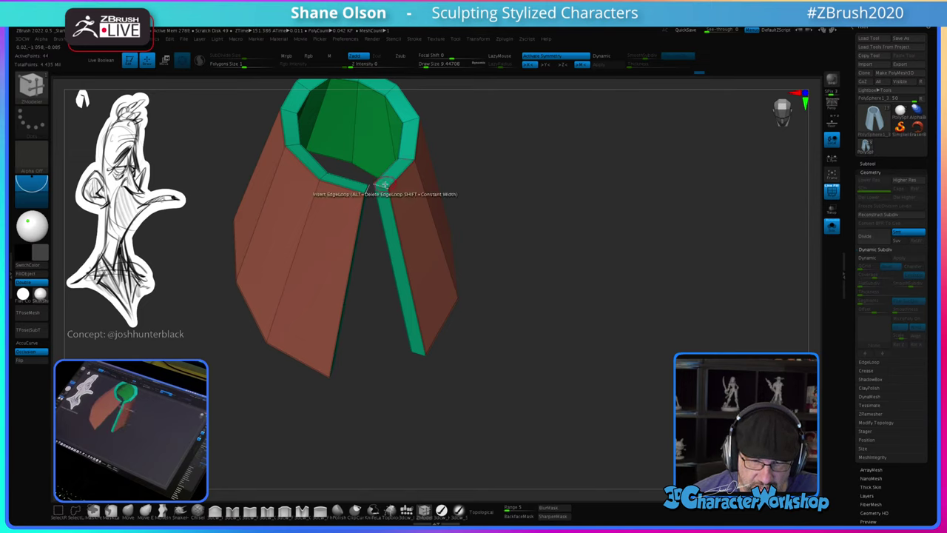
left_click_drag(583, 285, 514, 256)
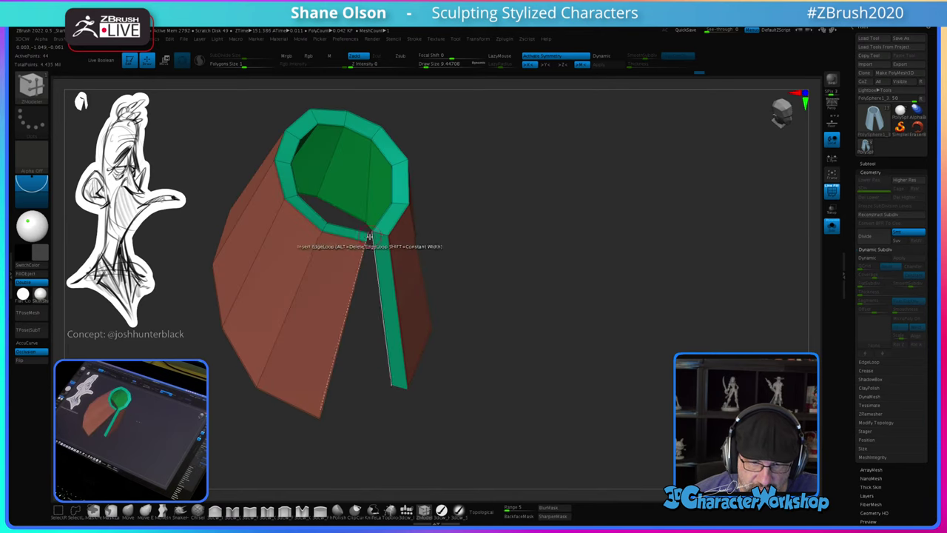
key("space")
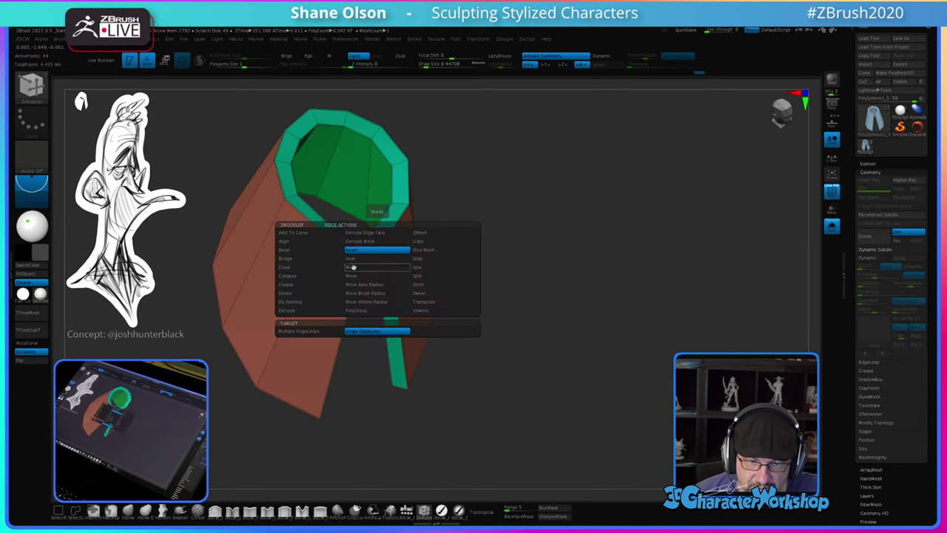
left_click(309, 284)
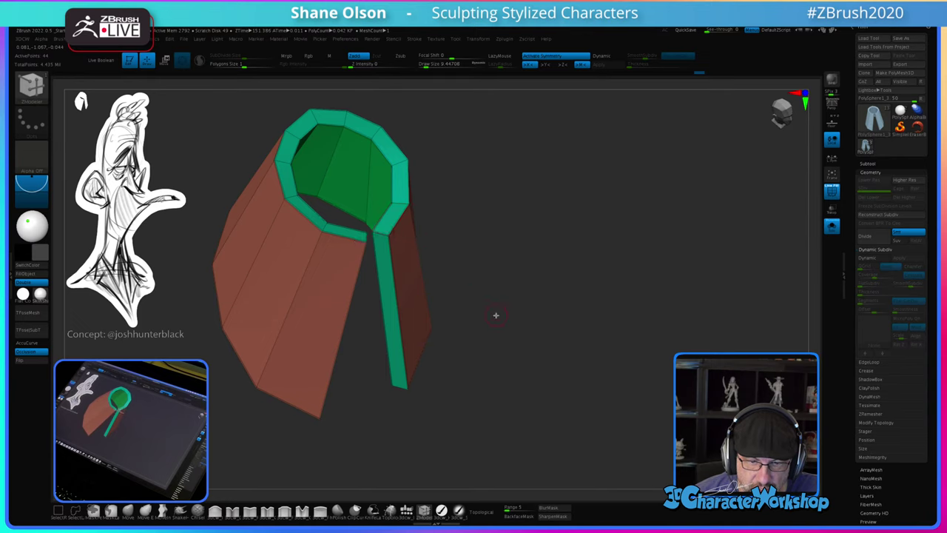
left_click_drag(496, 315, 575, 343)
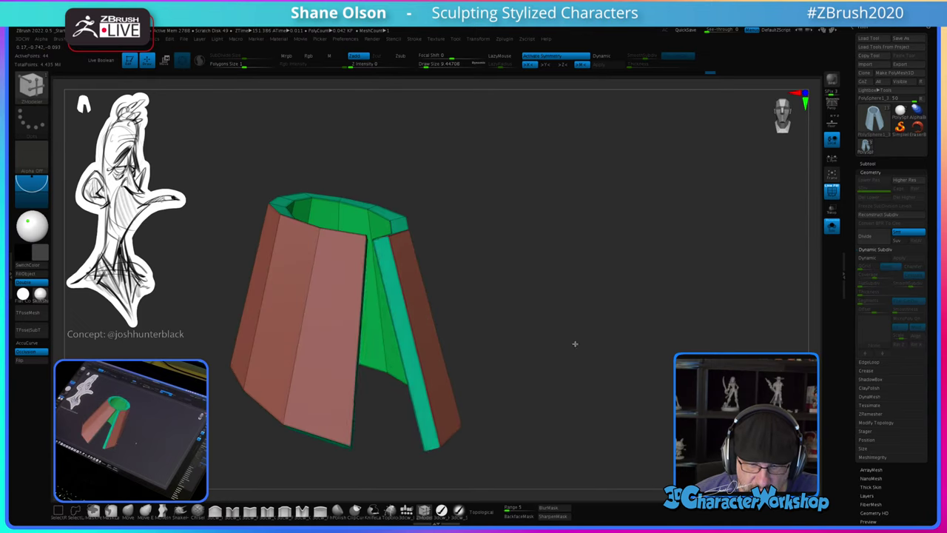
left_click(430, 448)
Step: Preview the creased collar with dynamic subdivision and the polyframe hidden, and turn off Solo mode with ZModeler active
key("d")
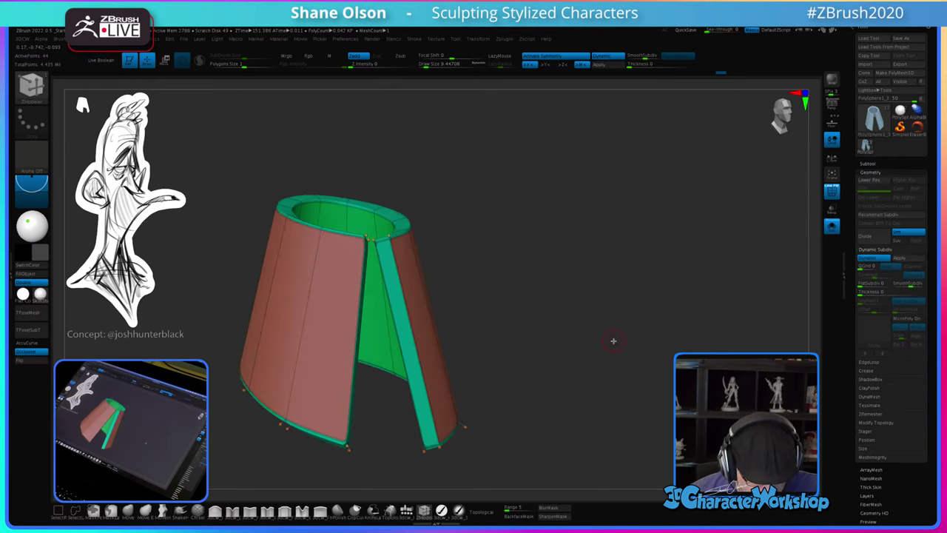
mouse_move(612, 372)
left_mouse_down()
mouse_move(594, 366)
mouse_move(626, 378)
mouse_move(607, 394)
mouse_move(561, 366)
mouse_move(547, 301)
mouse_move(558, 334)
left_mouse_up()
key("b")
key("s")
key("t")
key("shift+f")
key("b")
key("z")
key("m")
left_click(830, 229)
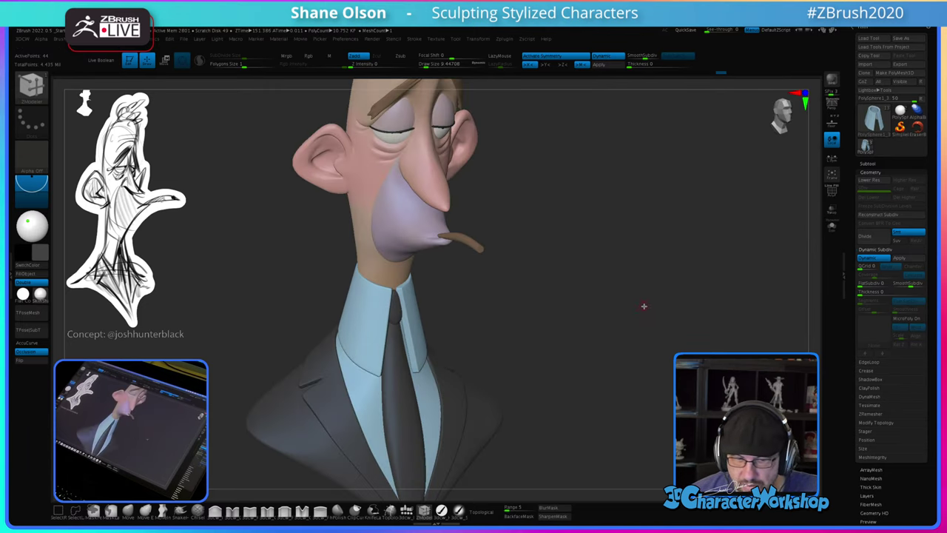
Step: Examine the finished shirt collar together with the whole bust from the front and both sides
mouse_move(645, 306)
left_mouse_down()
mouse_move(605, 301)
mouse_move(633, 295)
left_mouse_up()
left_click_drag(587, 315, 583, 302)
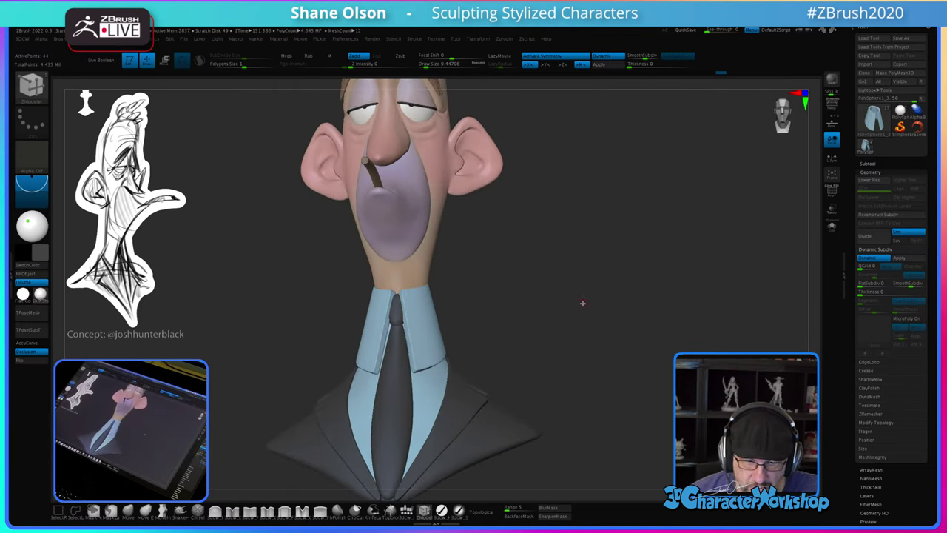
left_click_drag(548, 419, 537, 344)
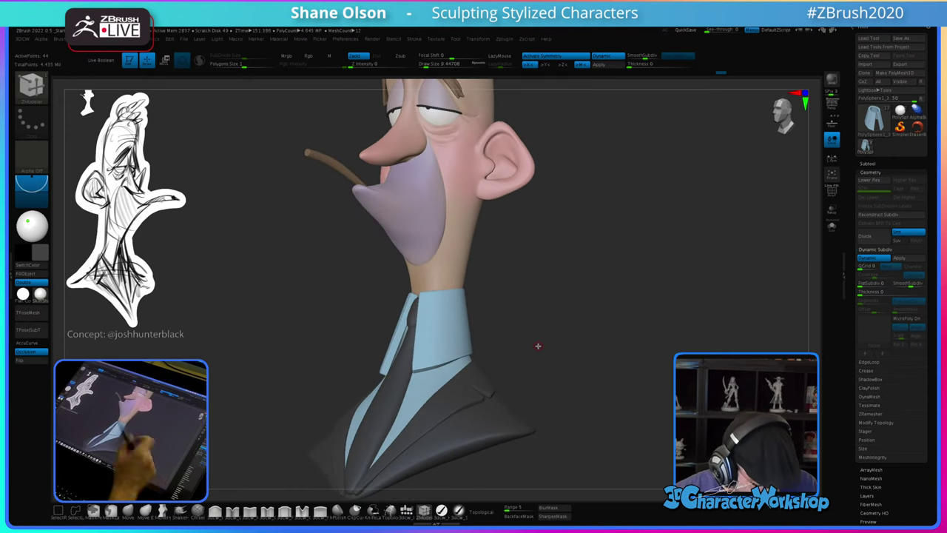
left_click_drag(518, 343, 508, 315)
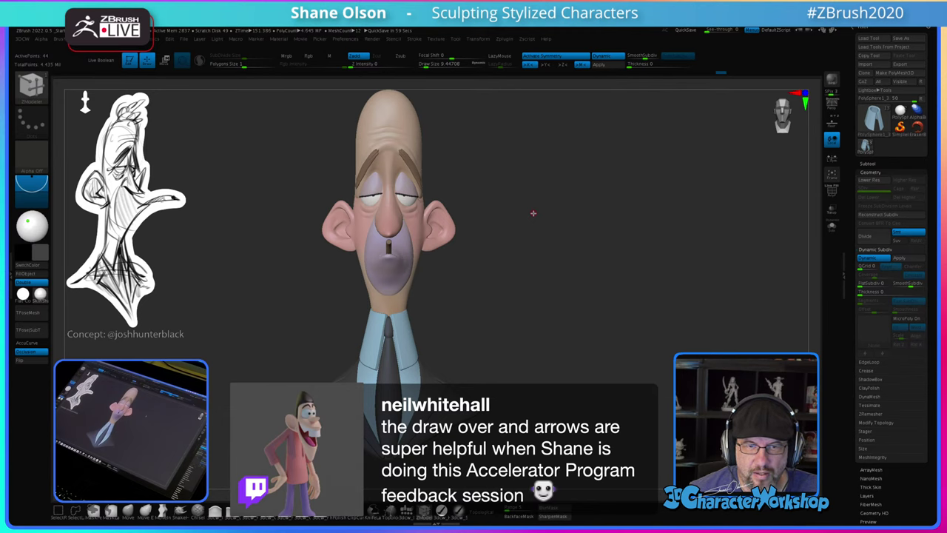
left_click_drag(525, 307, 549, 318)
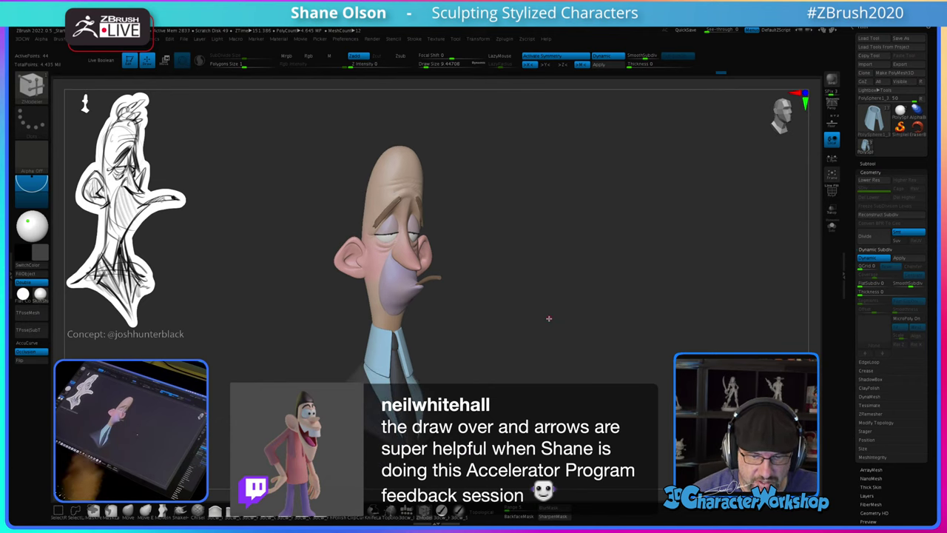
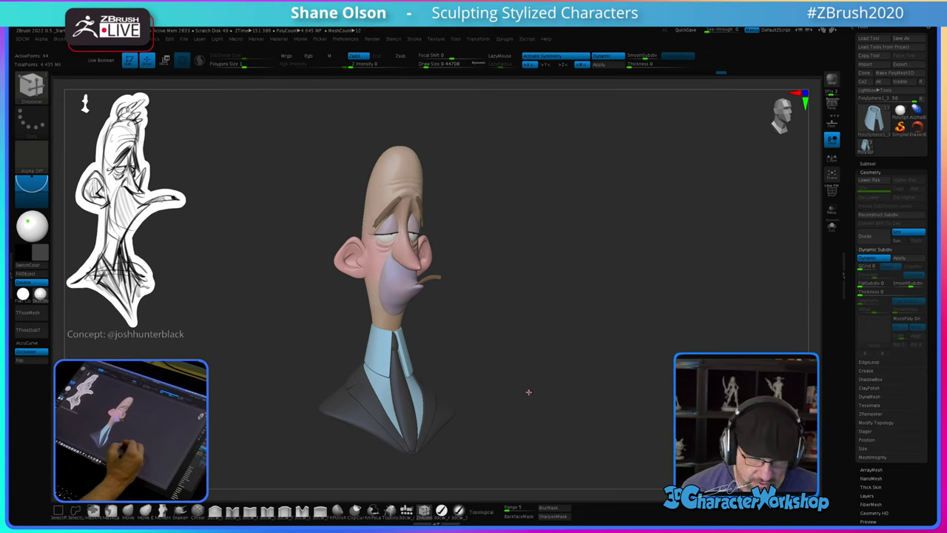
mouse_move(529, 391)
left_mouse_down()
mouse_move(538, 392)
mouse_move(531, 388)
left_mouse_up()
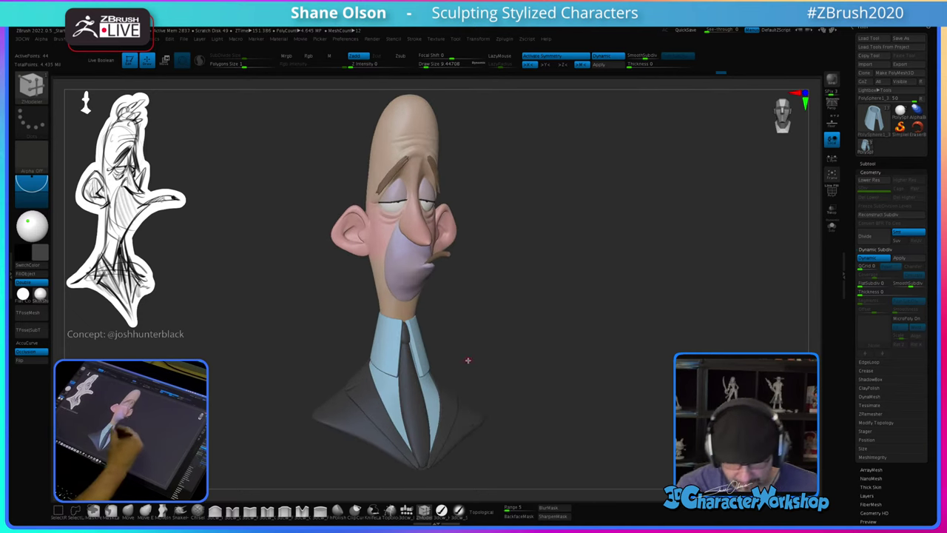
left_click_drag(468, 360, 480, 364)
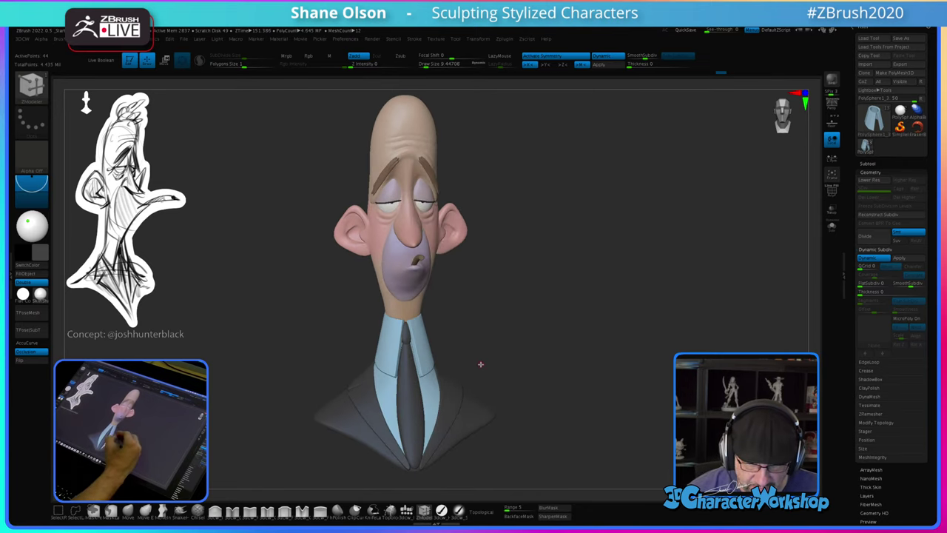
Step: Isolate the shirt collar with Solo mode and show its polyframe, with the ZModeler brush active
left_click(832, 226)
key("shift+f")
key("b")
key("z")
key("m")
left_click_drag(526, 403, 516, 402)
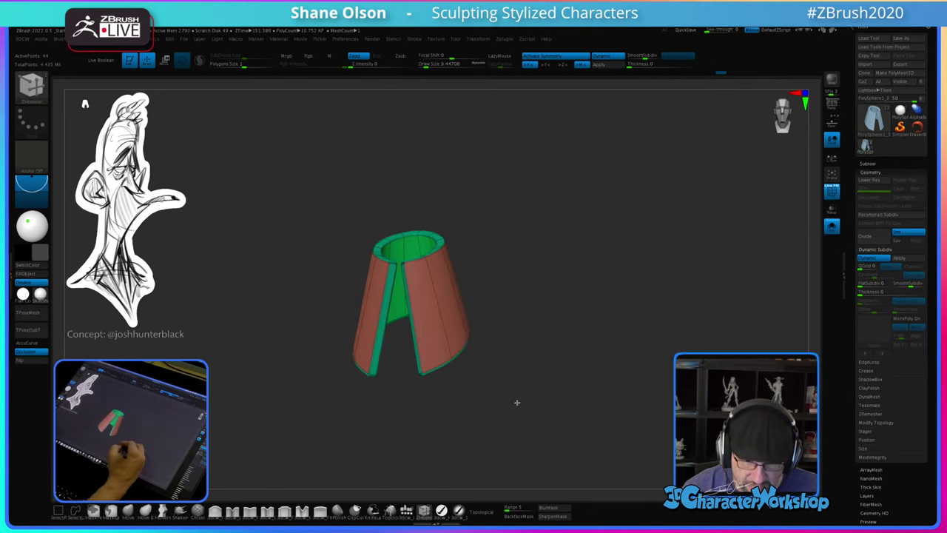
mouse_move(522, 362)
left_mouse_down()
mouse_move(525, 353)
mouse_move(521, 387)
mouse_move(538, 370)
mouse_move(529, 377)
left_mouse_up()
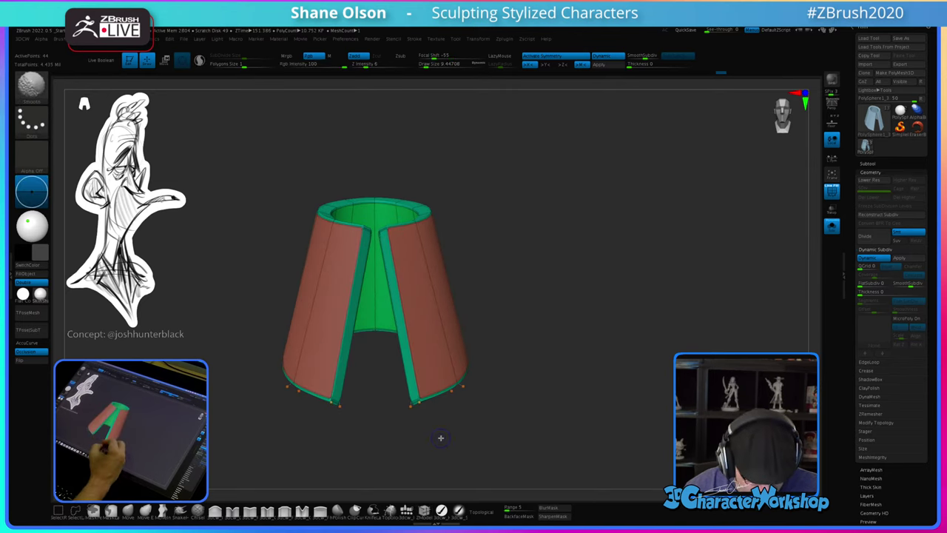
Step: Hide the collar's polyframe and turn off dynamic subdivision to expose its base mesh, keeping ZModeler active
key("shift+f")
left_click_drag(442, 437, 502, 431)
key("shift+d")
key("b")
key("z")
key("m")
left_click_drag(338, 451, 517, 396)
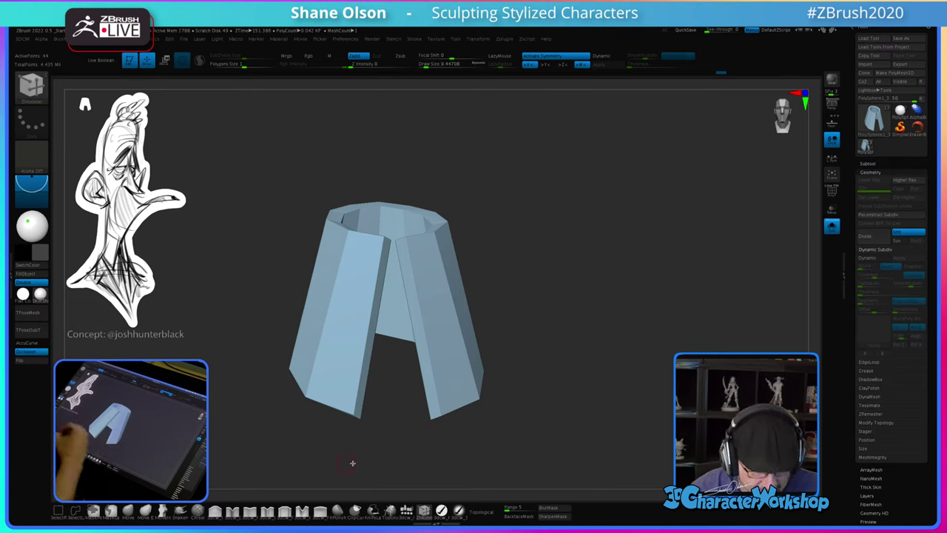
Step: Show the polyframe, set the ZModeler edge action to Insert and add a horizontal edge loop around the middle of the collar
key("shift+f")
left_click_drag(542, 418, 530, 412)
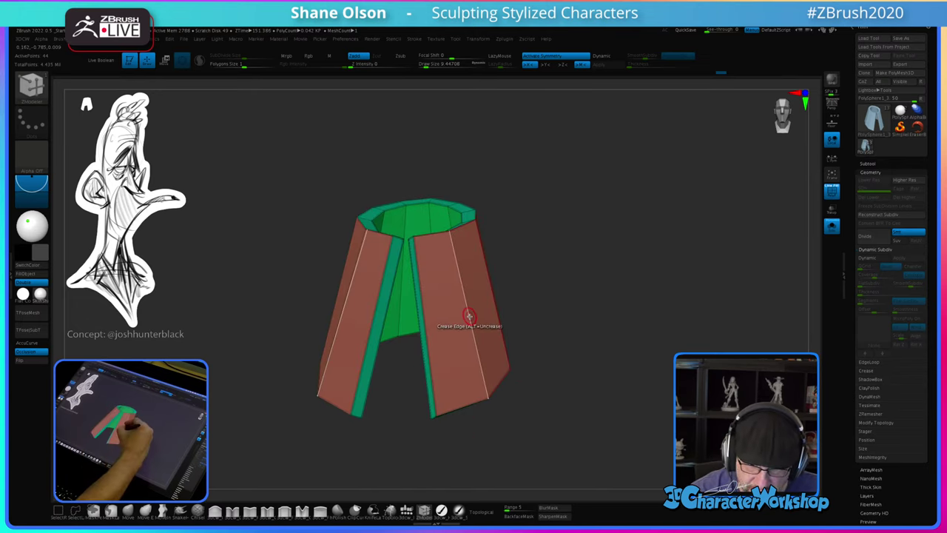
key("space")
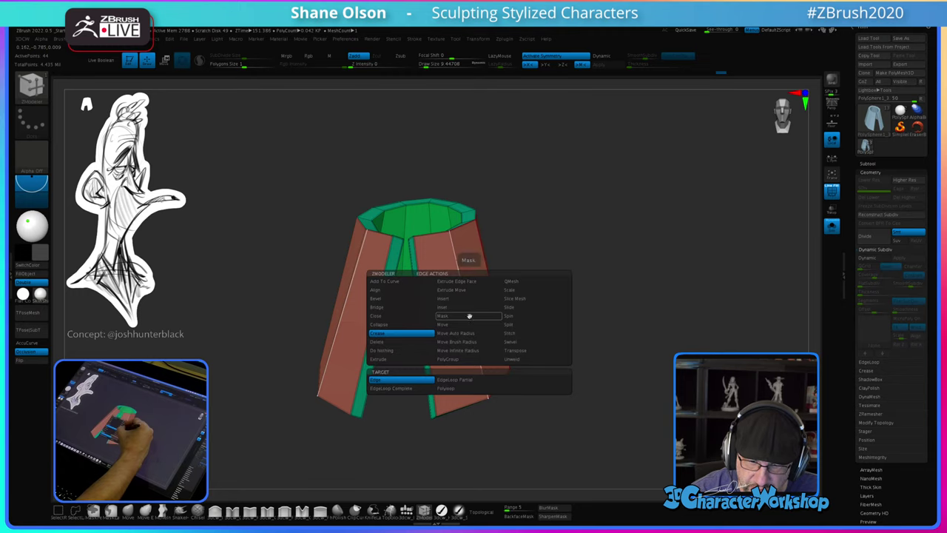
left_click(407, 299)
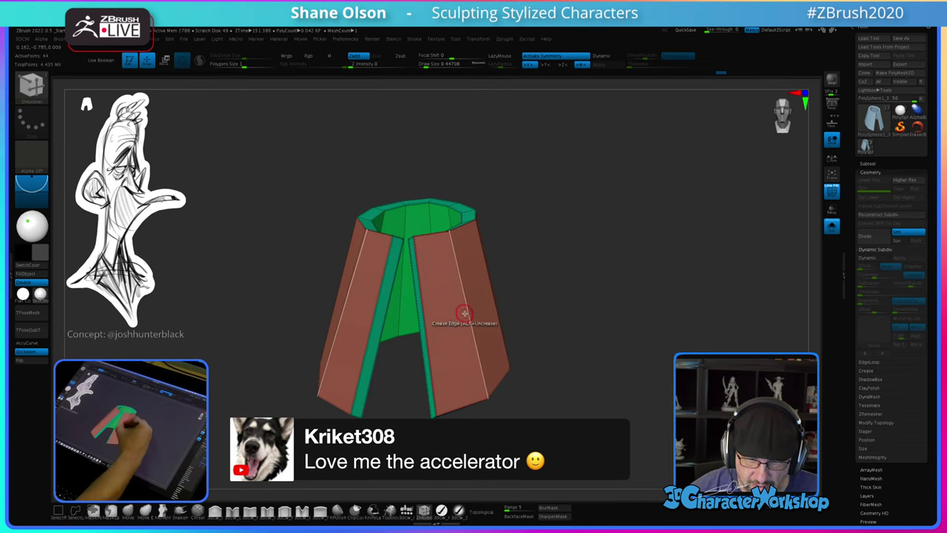
key("space")
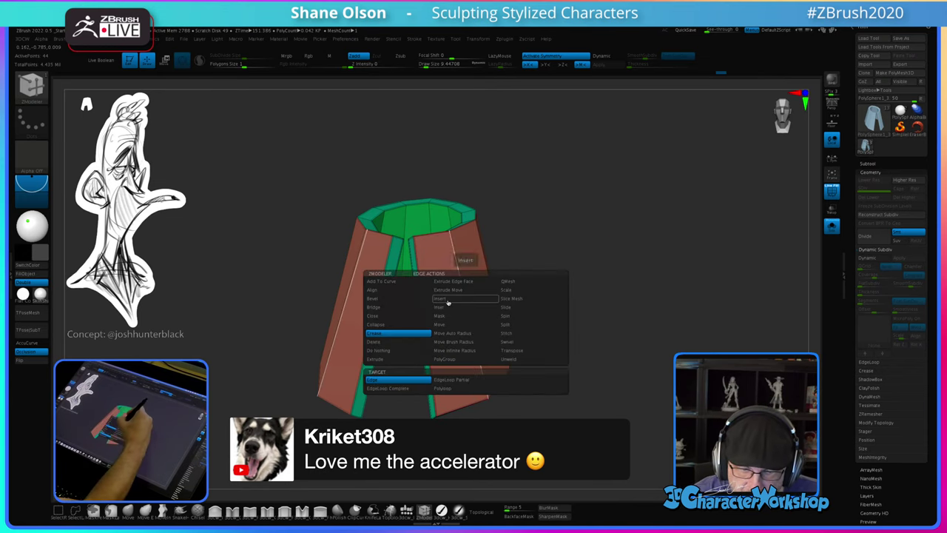
left_click(451, 298)
left_click(470, 316)
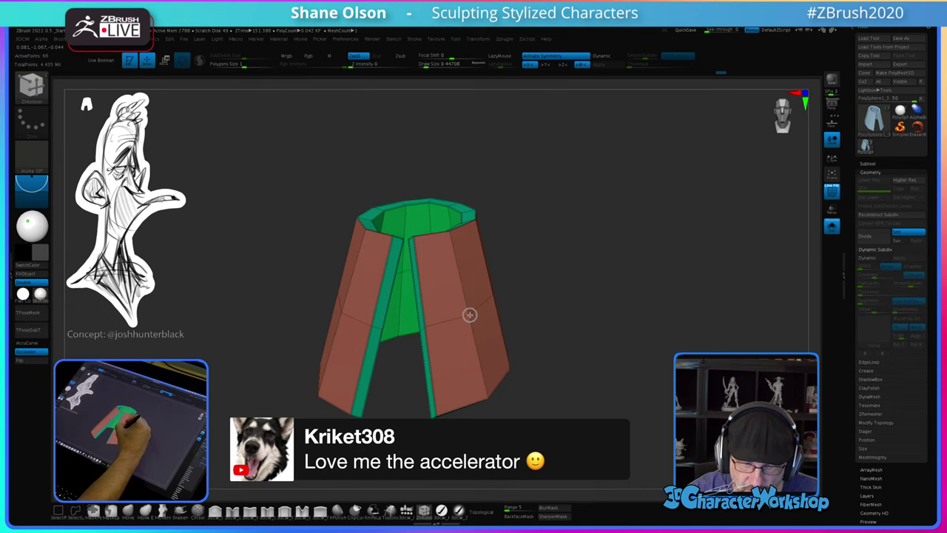
Step: Turn dynamic subdivision back on, hide the polyframe and check the smoothed collar from the front and above
left_click_drag(554, 351, 586, 387)
left_click_drag(575, 392, 545, 360)
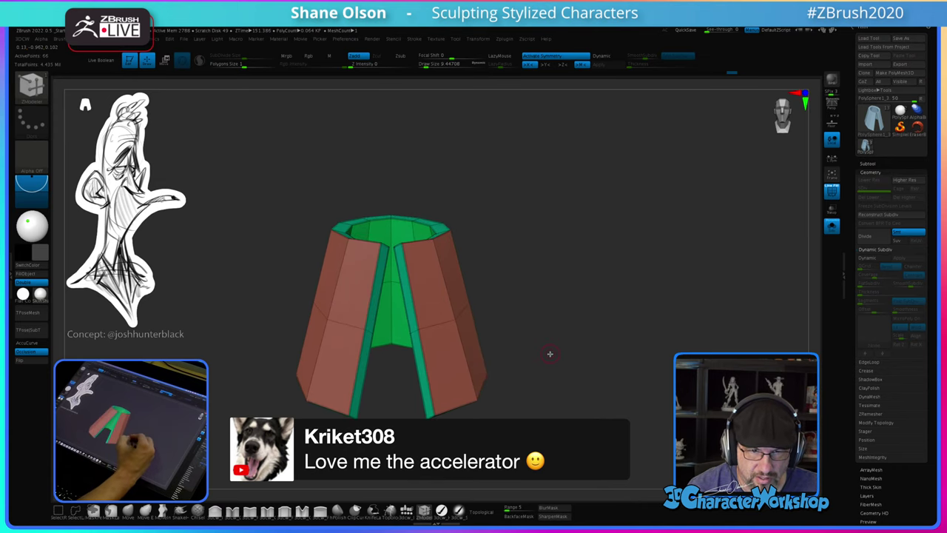
key("d")
key("shift+f")
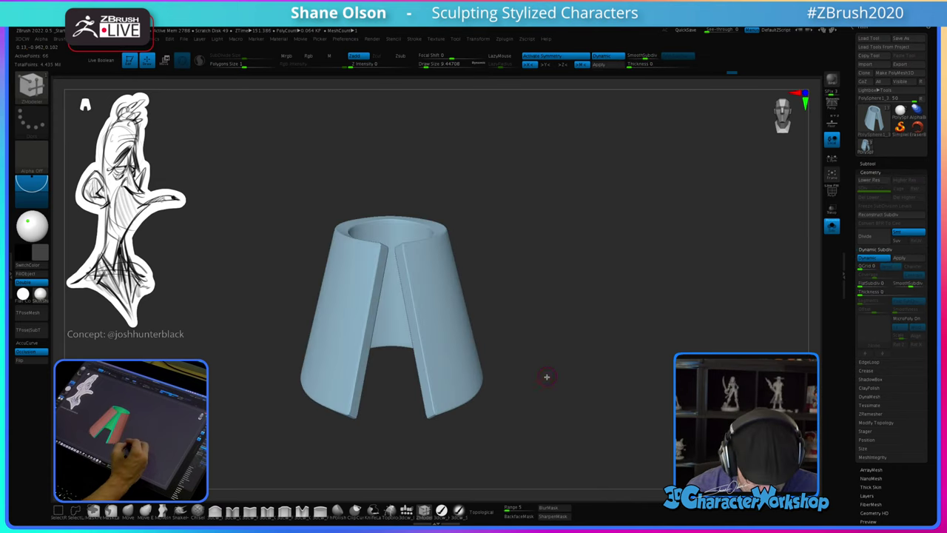
mouse_move(546, 376)
left_mouse_down()
mouse_move(526, 393)
mouse_move(547, 390)
mouse_move(541, 397)
mouse_move(552, 370)
left_mouse_up()
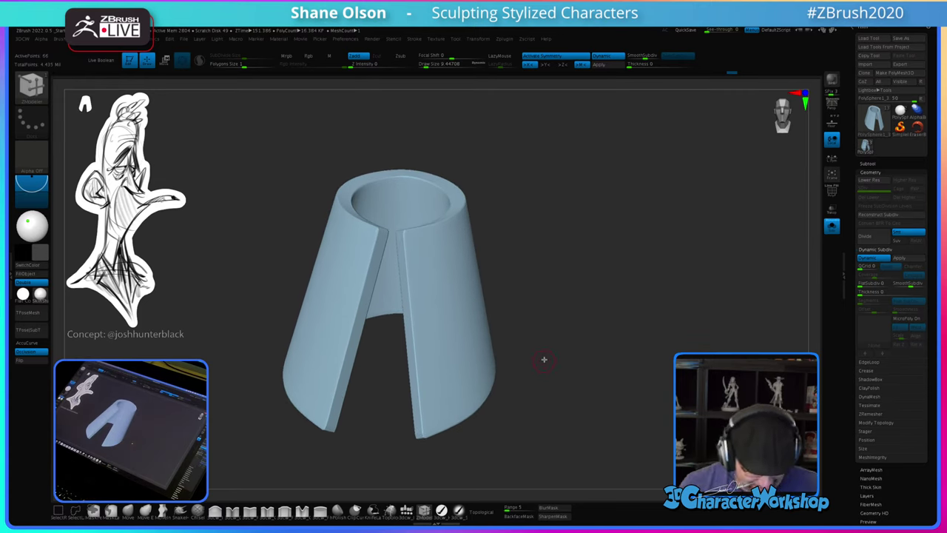
left_click_drag(544, 307, 545, 305)
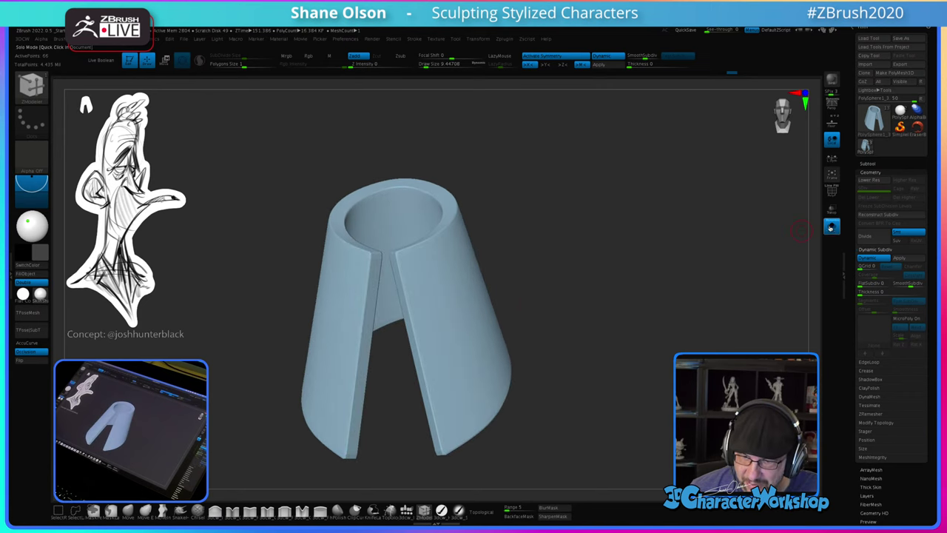
Step: Turn off Solo mode and examine the whole bust, ending close on the face and eyebrows
left_click(832, 225)
left_click_drag(659, 281, 427, 170)
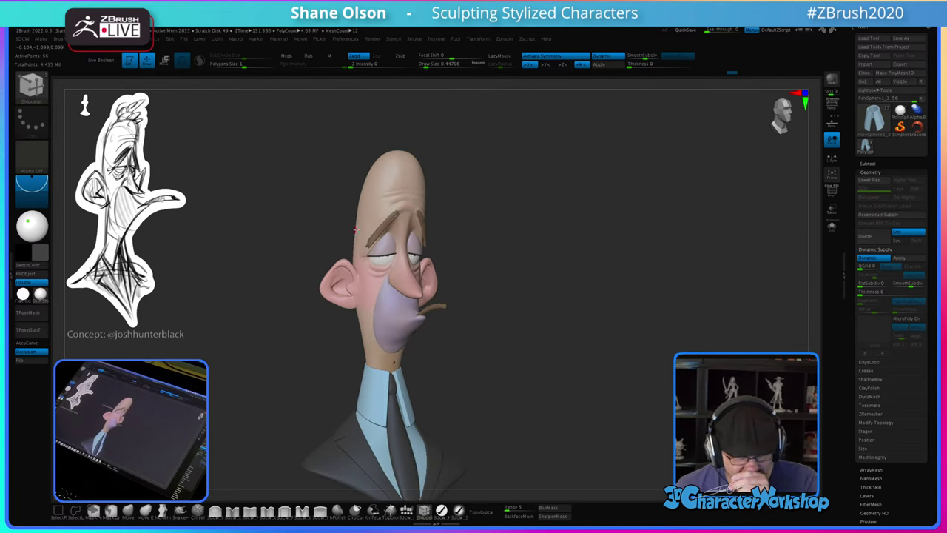
left_click_drag(537, 222, 529, 239)
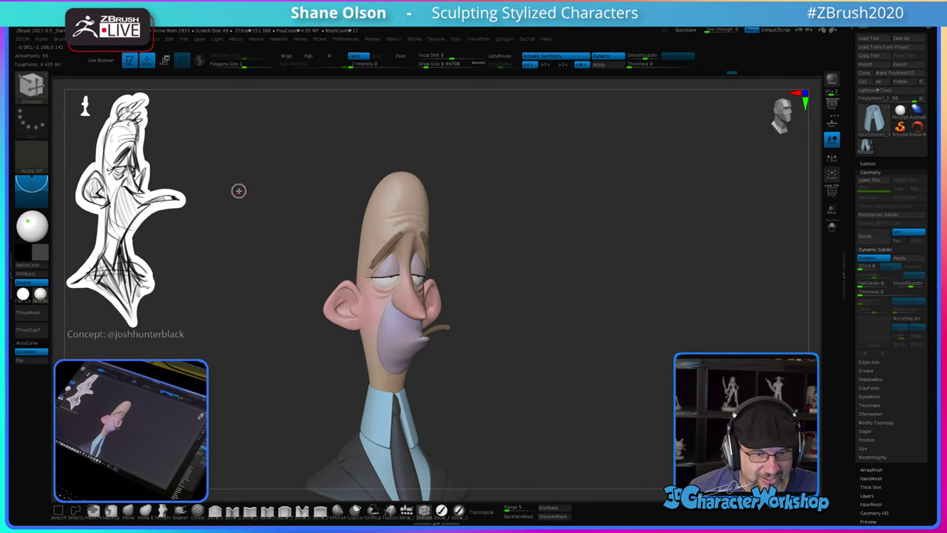
left_click_drag(238, 191, 230, 188, "shift")
mouse_move(560, 259)
left_mouse_down("shift")
mouse_move(546, 302)
mouse_move(507, 268)
mouse_move(550, 247)
mouse_move(427, 253)
left_mouse_up("shift")
mouse_move(507, 261)
left_mouse_down()
mouse_move(528, 259)
mouse_move(476, 289)
left_mouse_up()
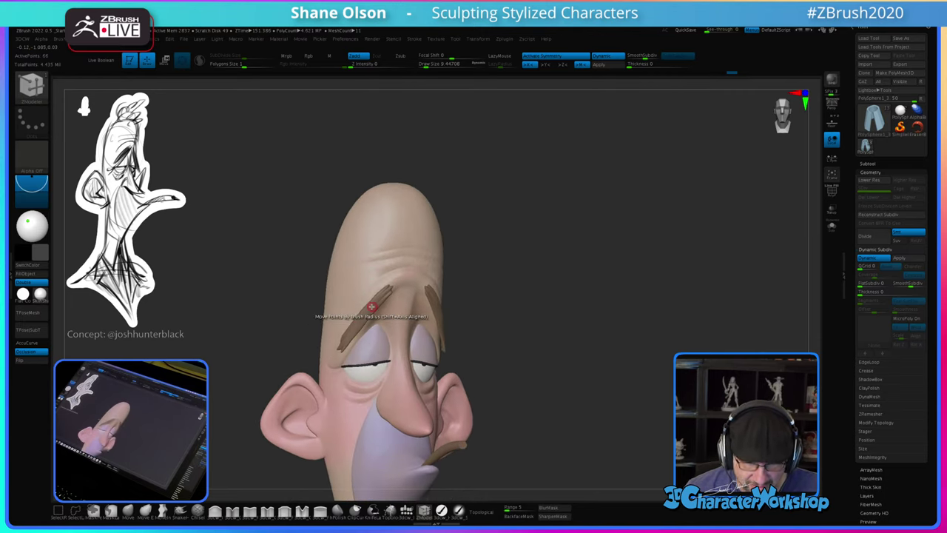
Step: Select the eyebrows subtool and recolour it dark brown, with the paint brush active
key("shift+d")
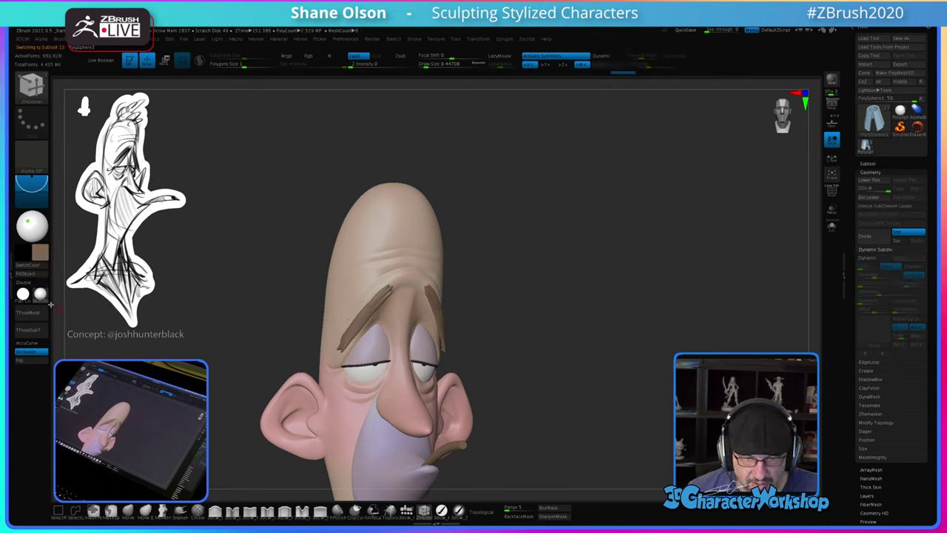
left_click(41, 255)
left_click_drag(76, 278, 73, 287)
mouse_move(268, 312)
left_mouse_down()
mouse_move(271, 247)
mouse_move(445, 488)
left_mouse_up()
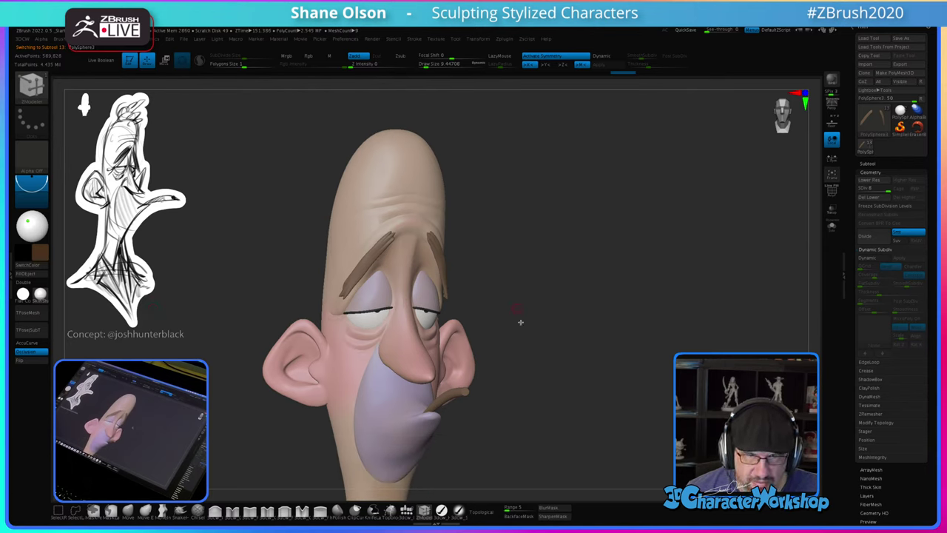
left_click(442, 511)
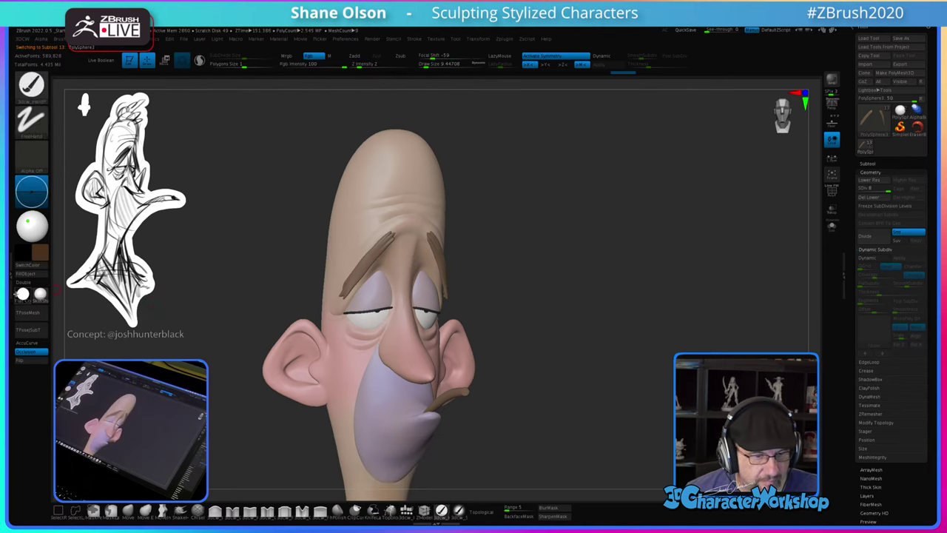
mouse_move(570, 268)
left_mouse_down()
mouse_move(543, 262)
mouse_move(603, 270)
mouse_move(617, 281)
mouse_move(643, 232)
mouse_move(613, 239)
left_mouse_up()
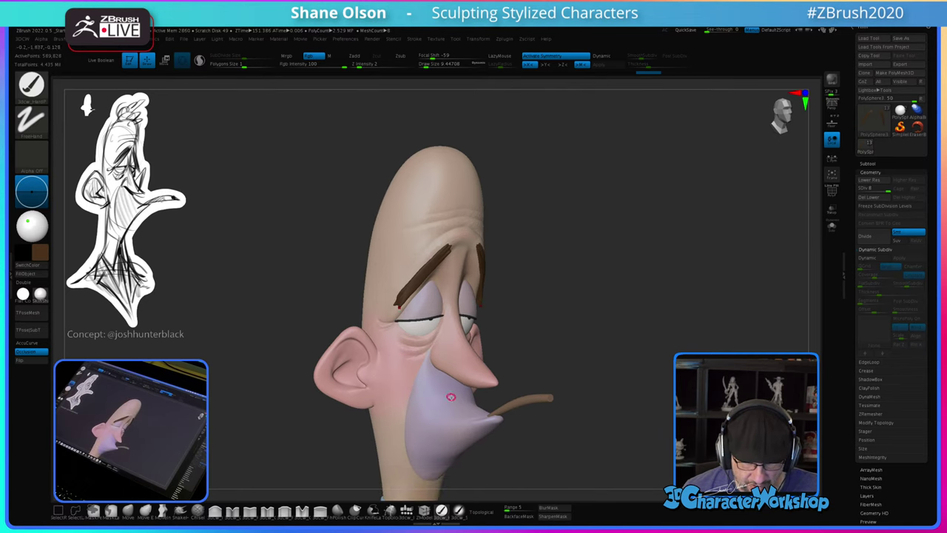
Step: Load the FB_curlBrush and choose its BasicCurl2 curl shape
key("b")
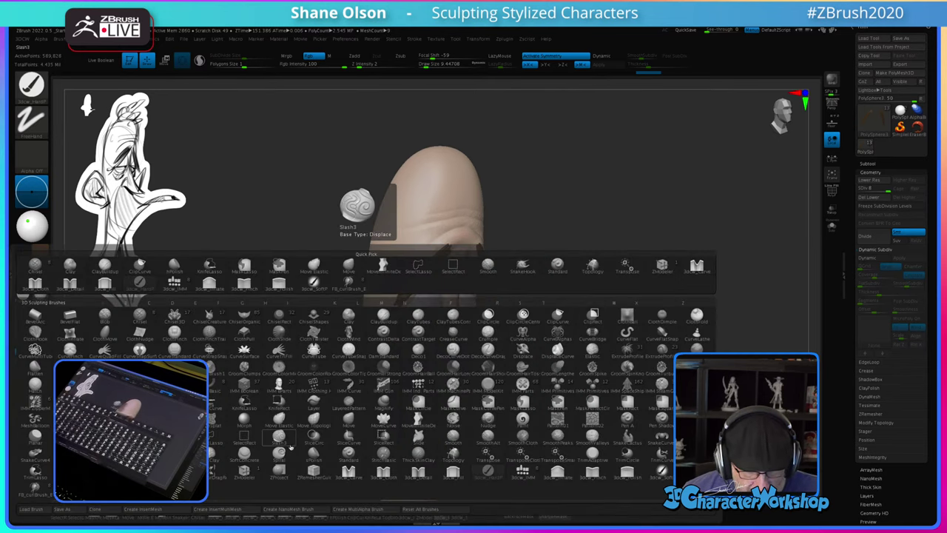
left_click(36, 485)
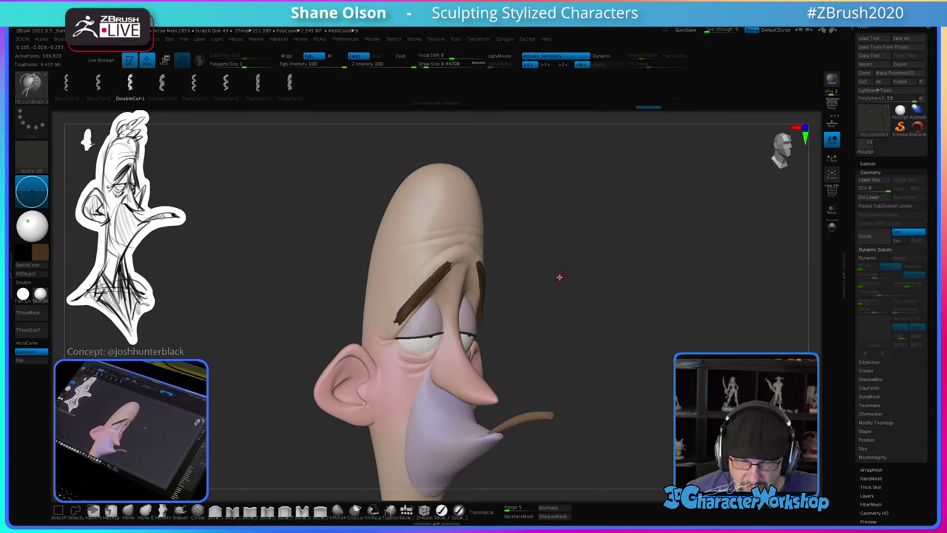
mouse_move(603, 229)
left_mouse_down()
mouse_move(603, 247)
mouse_move(615, 244)
left_mouse_up()
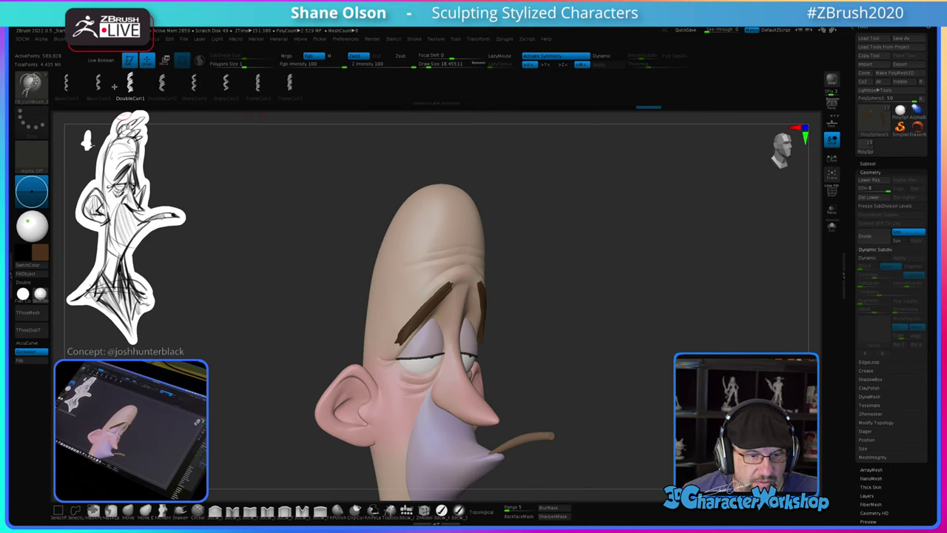
left_click(100, 83)
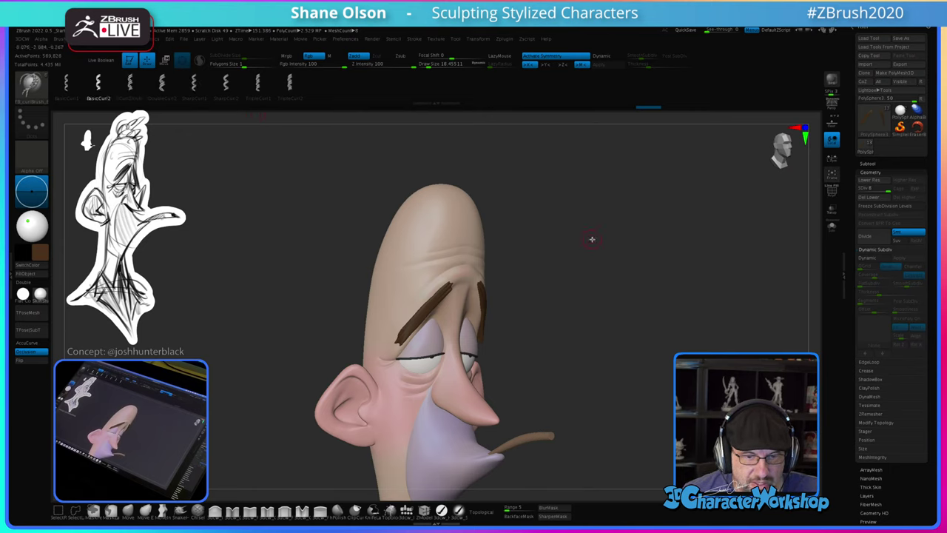
mouse_move(580, 224)
left_mouse_down()
mouse_move(586, 216)
mouse_move(553, 215)
mouse_move(580, 219)
mouse_move(578, 255)
left_mouse_up()
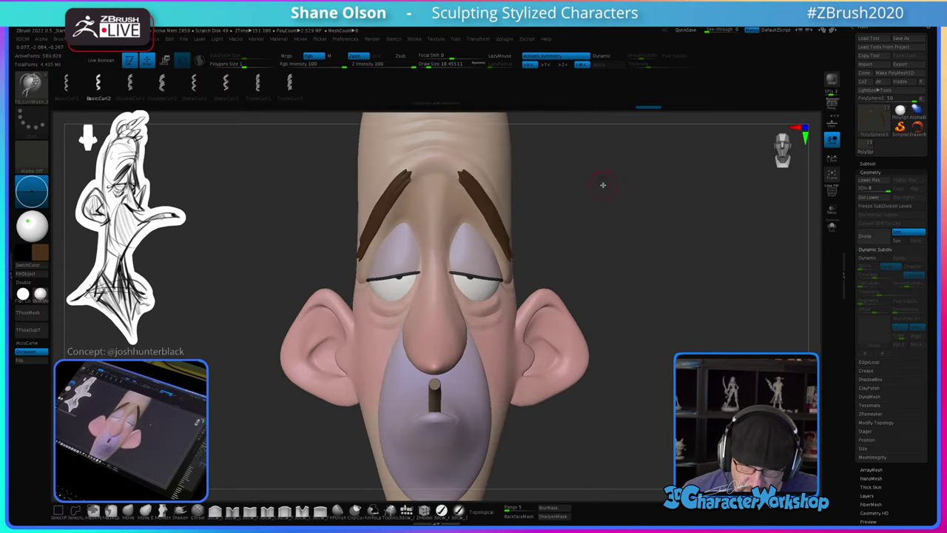
Step: Show the polyframe and make the head the active subtool, framing the top of the skull
left_click_drag(603, 185, 529, 429, "alt")
key("shift+f")
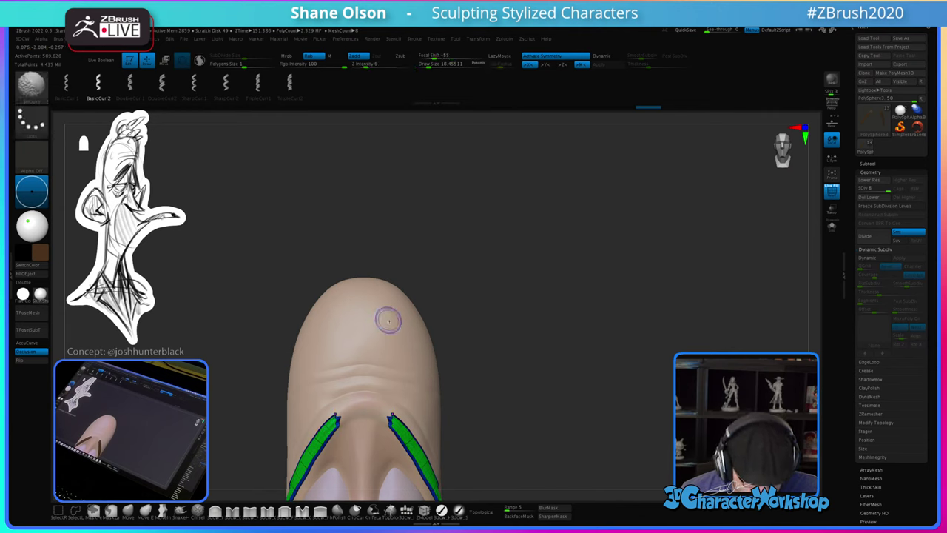
left_click(381, 314, "alt")
left_click_drag(502, 297, 535, 281, "alt")
Step: Try to draw a BasicCurl2 hair strand from the crown down the side of the head
mouse_move(416, 282)
left_mouse_down()
mouse_move(470, 354)
mouse_move(472, 371)
left_mouse_up()
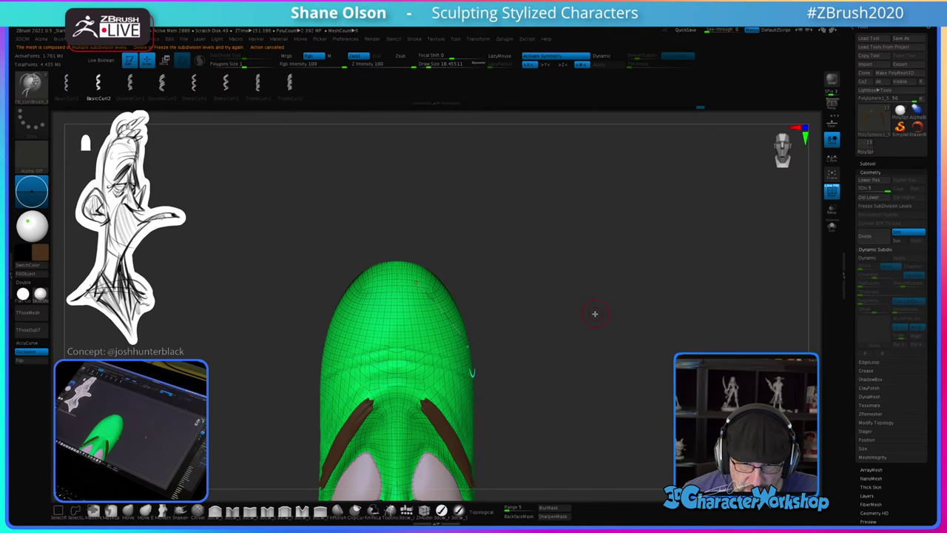
left_click_drag(610, 304, 555, 305)
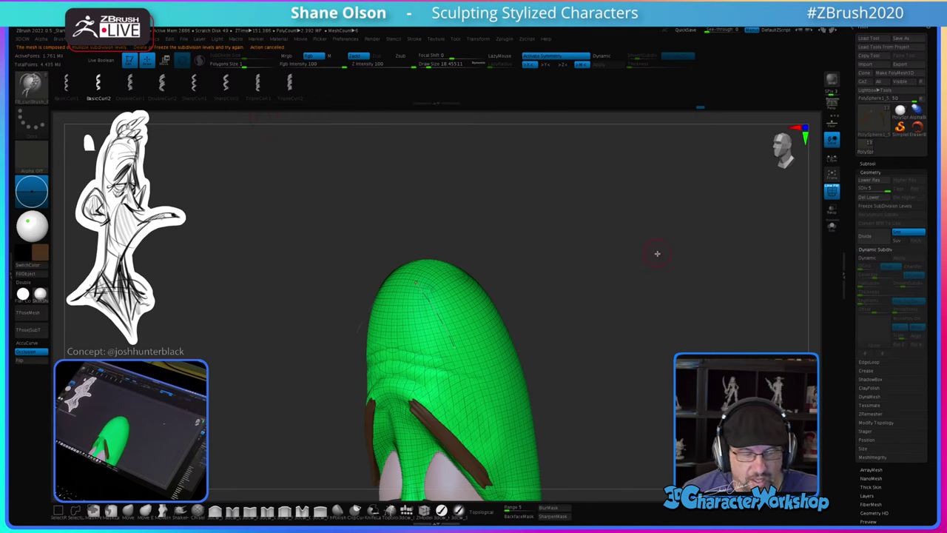
left_click_drag(651, 251, 654, 245, "shift")
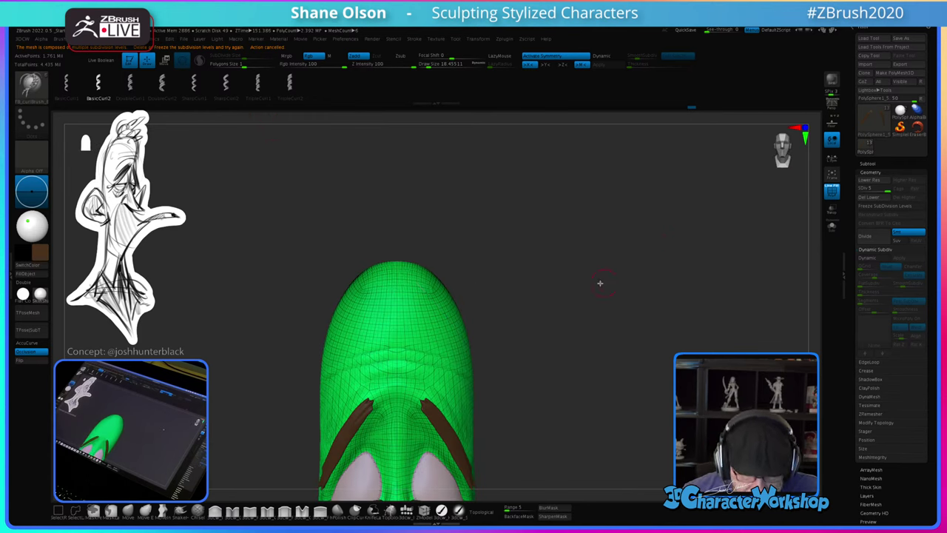
left_click_drag(600, 283, 558, 186)
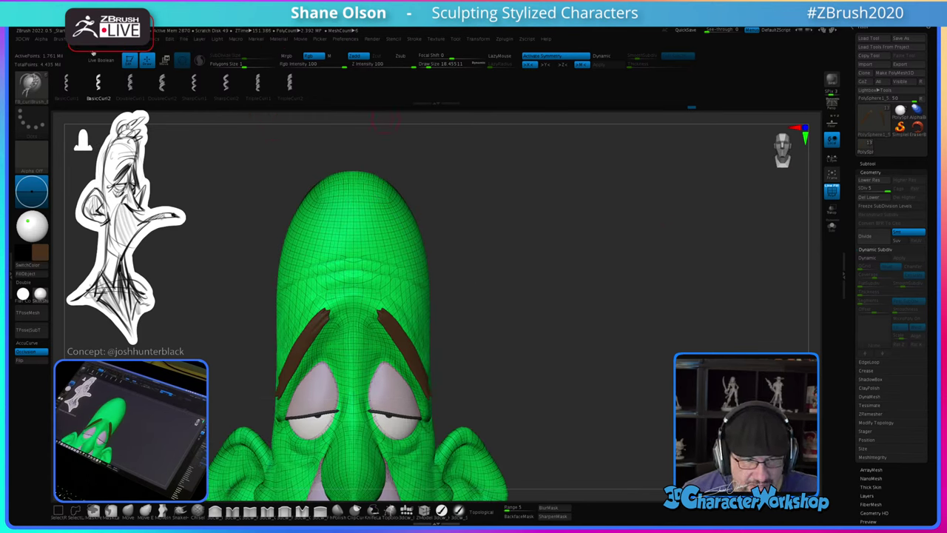
Step: Duplicate the head subtool and make the copy active
left_click_drag(855, 172, 848, 213)
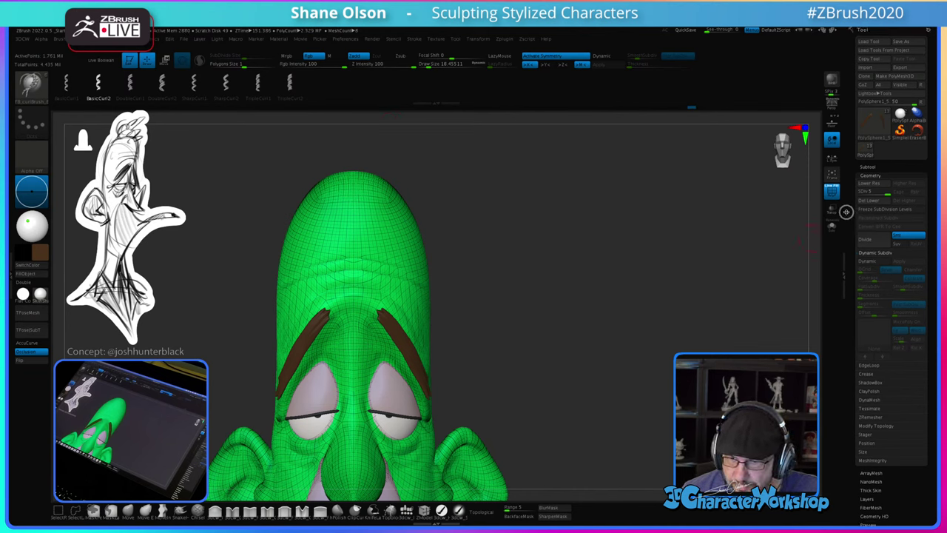
left_click(869, 167)
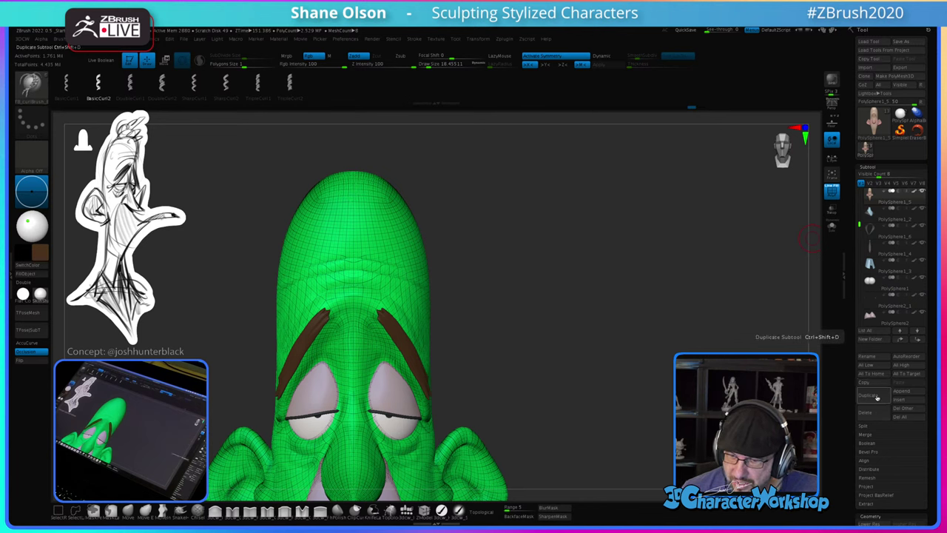
left_click(870, 211)
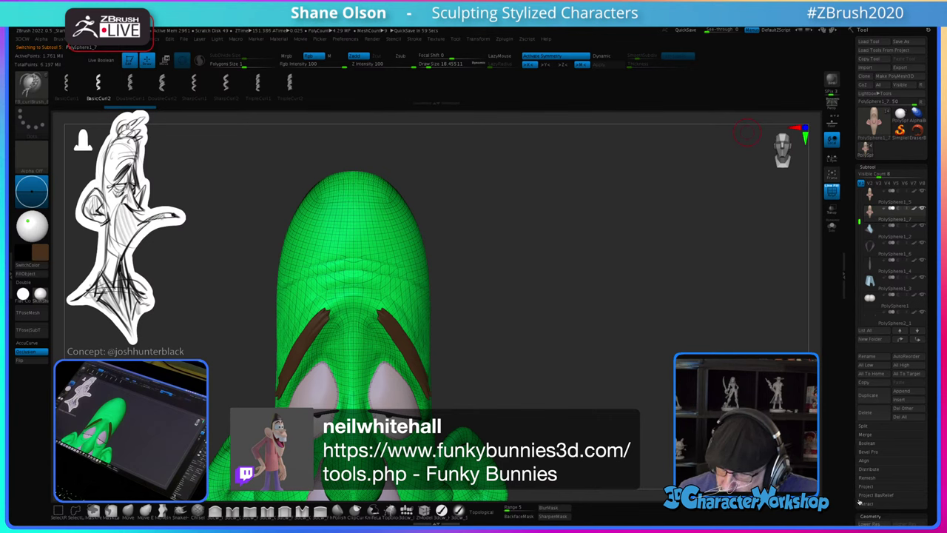
Step: Set the duplicated head's subdivision level to 3 and delete its lower subdivision levels
scroll(859, 502, "down", 5)
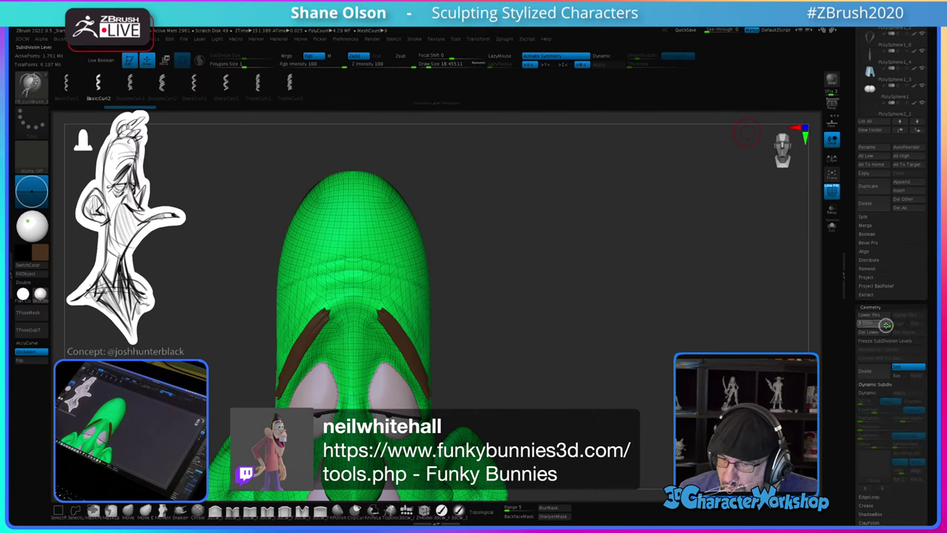
left_click_drag(886, 325, 870, 324)
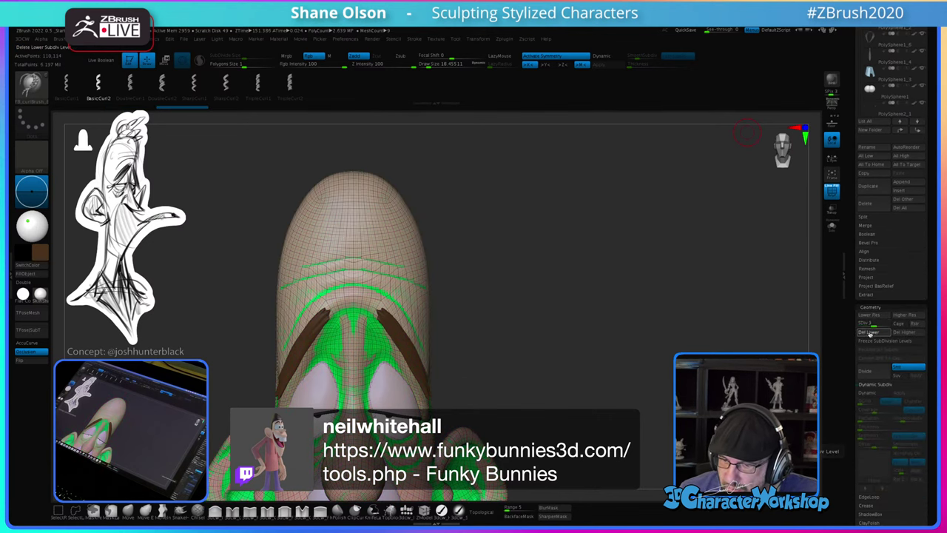
left_click(870, 333)
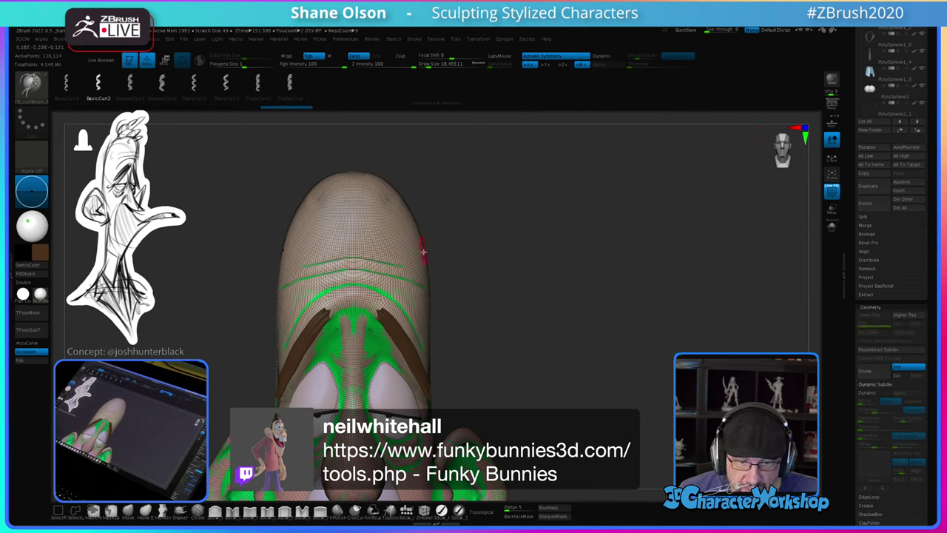
Step: Try to draw mirrored BasicCurl2 strands outward from the top of the skull
mouse_move(549, 289)
left_mouse_down()
mouse_move(540, 291)
mouse_move(548, 291)
mouse_move(531, 249)
mouse_move(406, 256)
left_mouse_up()
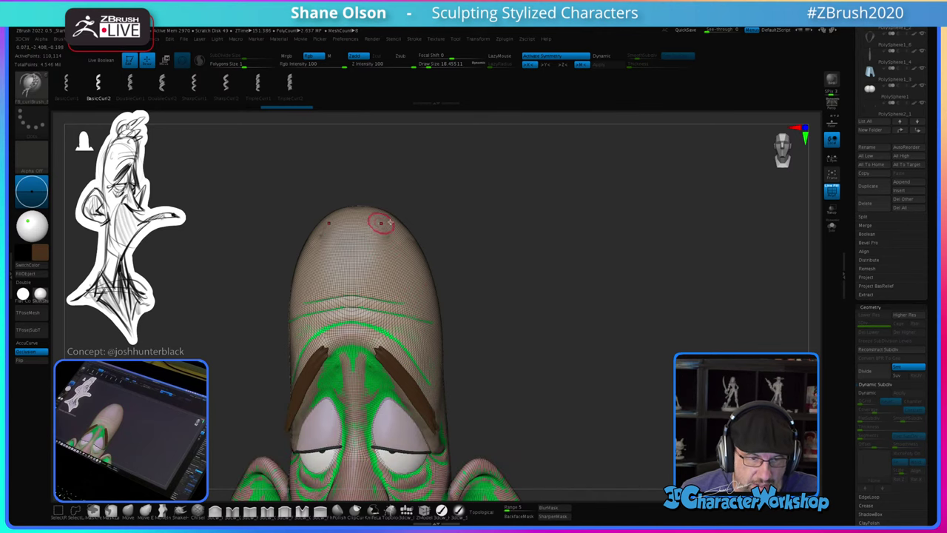
mouse_move(481, 251)
left_mouse_down()
mouse_move(503, 251)
mouse_move(446, 279)
left_mouse_up()
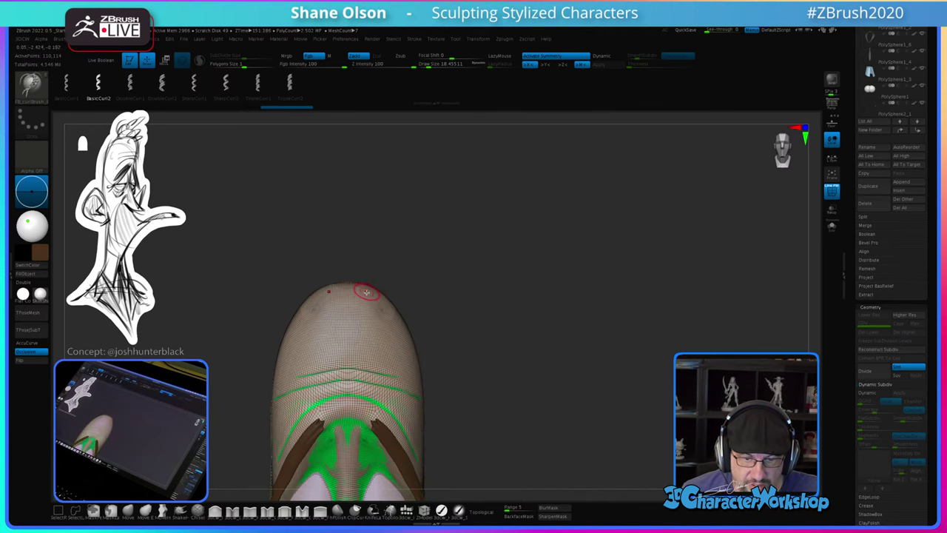
left_click_drag(381, 270, 524, 191)
key("ctrl+z")
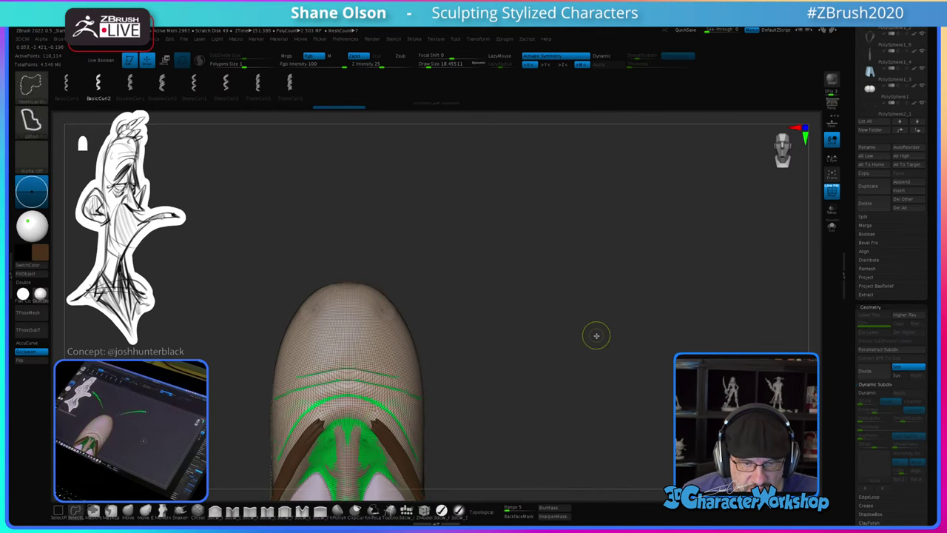
left_click_drag(550, 262, 558, 281, "alt")
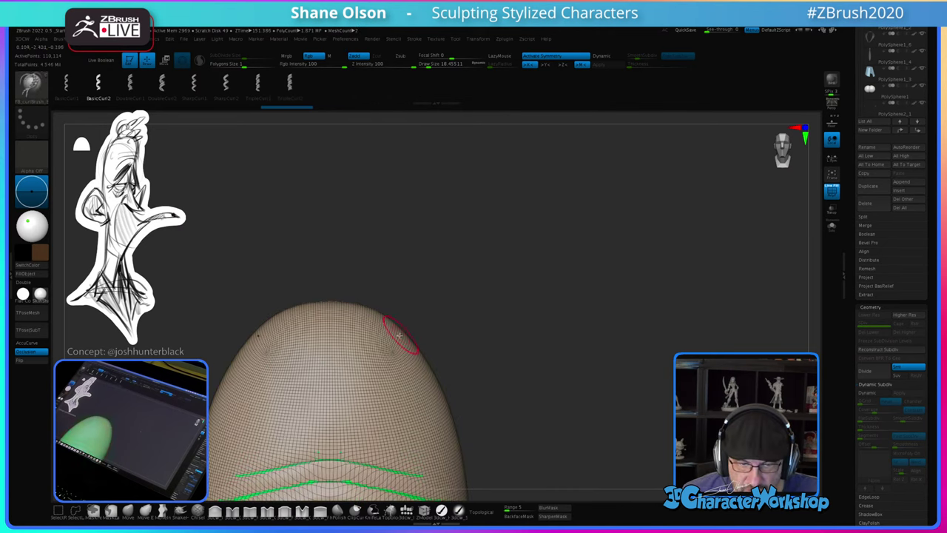
mouse_move(384, 338)
left_mouse_down()
mouse_move(548, 190)
mouse_move(524, 209)
left_mouse_up()
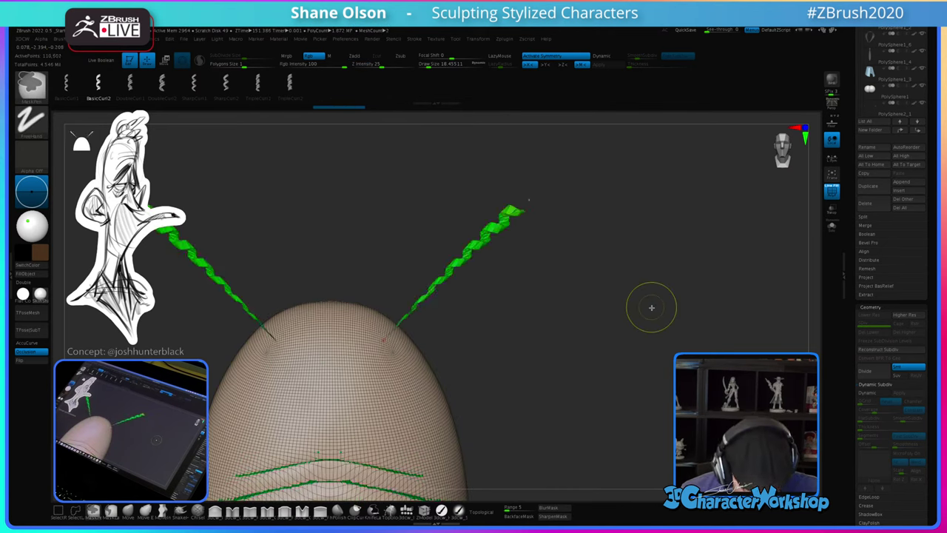
key("ctrl+z")
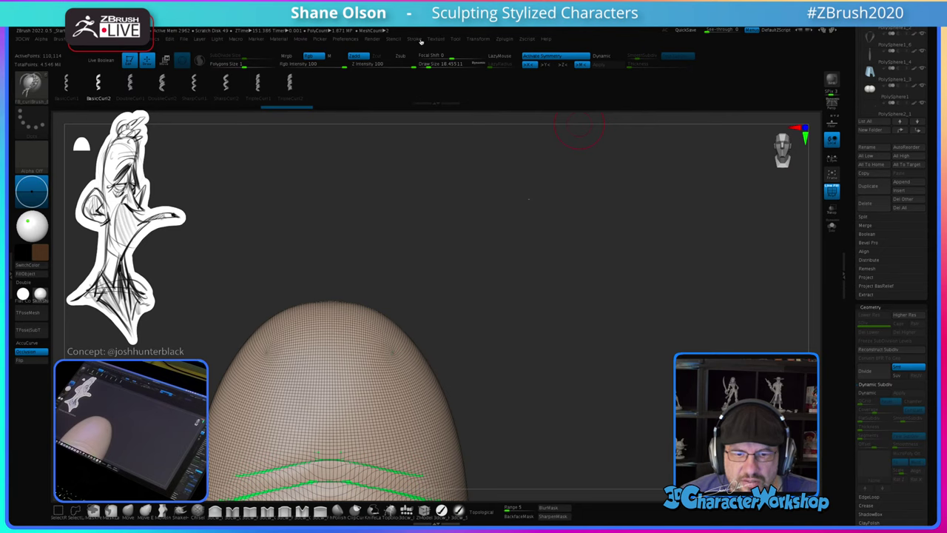
Step: Raise the start of the brush's Curve Falloff to maximum and draw mirrored BasicCurl2 strands up and outward from the crown
left_click(420, 39)
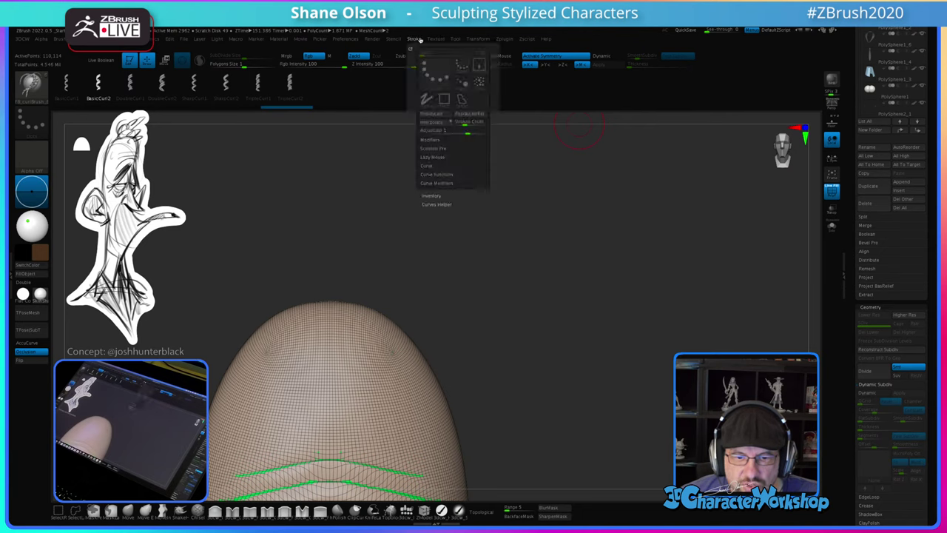
left_click(436, 183)
left_click(438, 200)
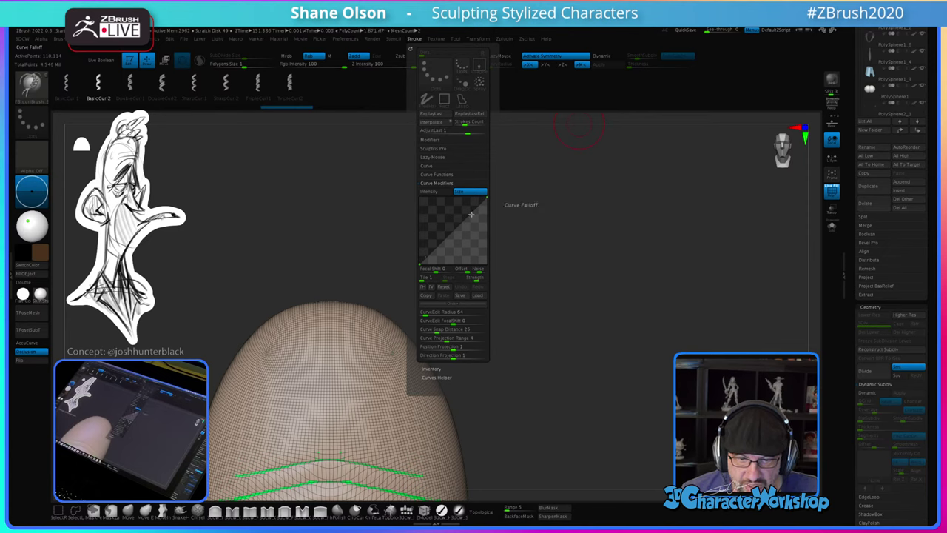
left_click_drag(421, 262, 422, 197)
left_click_drag(360, 324, 526, 208)
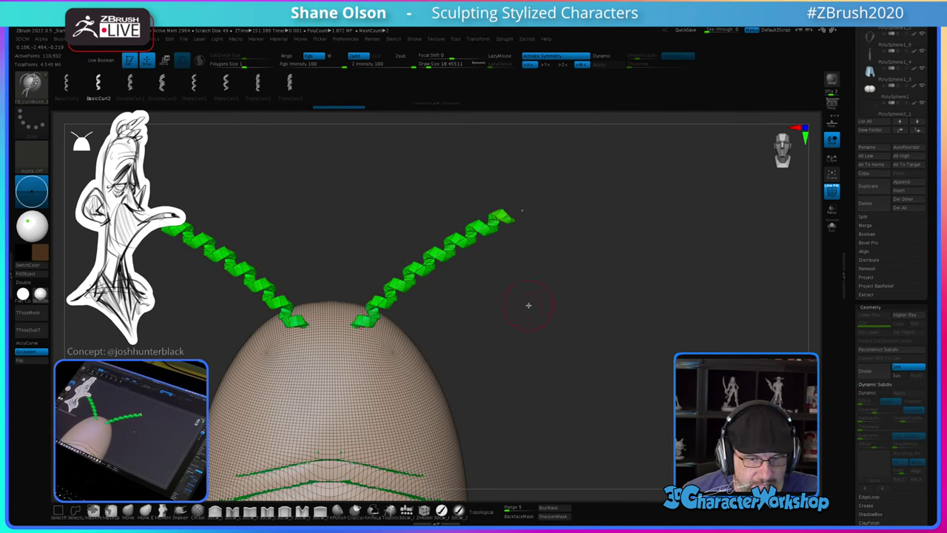
Step: Swap the crown strands to the BasicCurl1 mesh
mouse_move(537, 301)
left_mouse_down()
mouse_move(505, 299)
mouse_move(553, 283)
left_mouse_up()
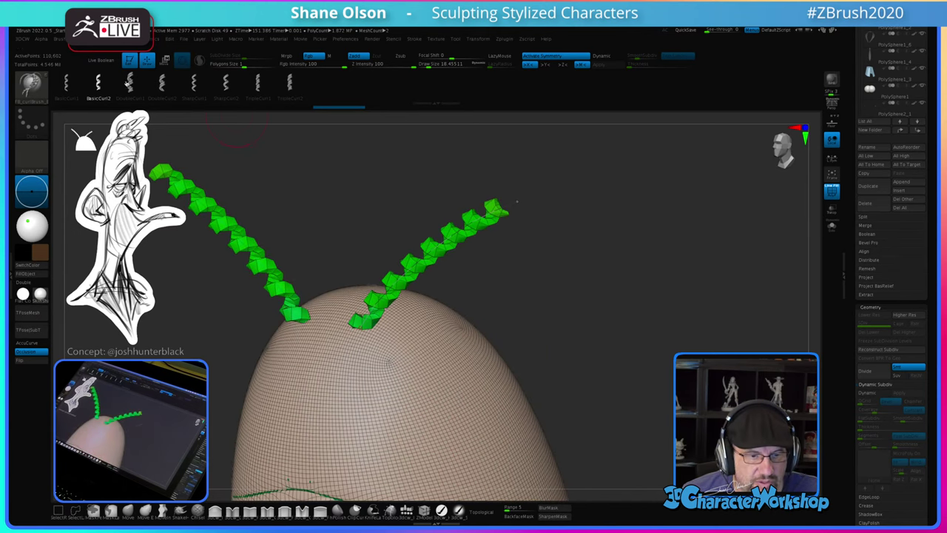
left_click_drag(578, 251, 594, 264)
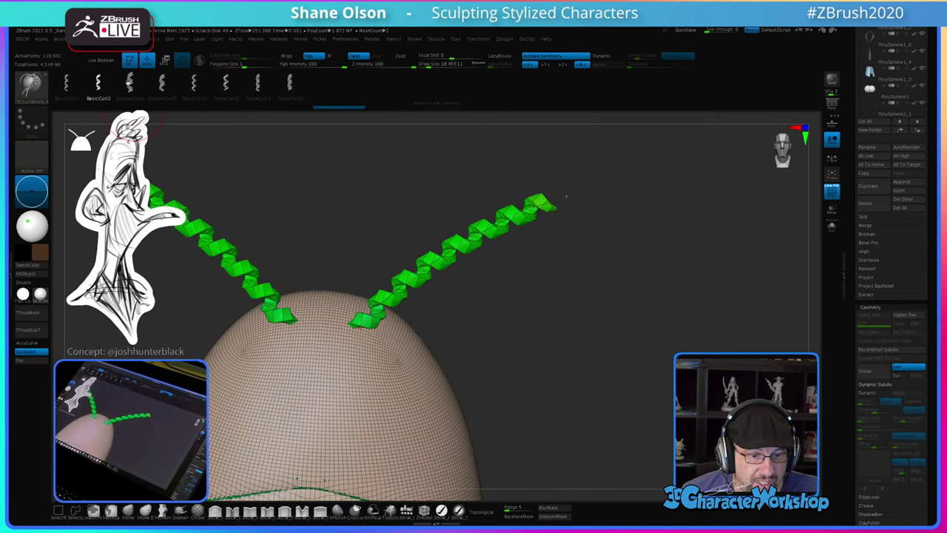
left_click(66, 82)
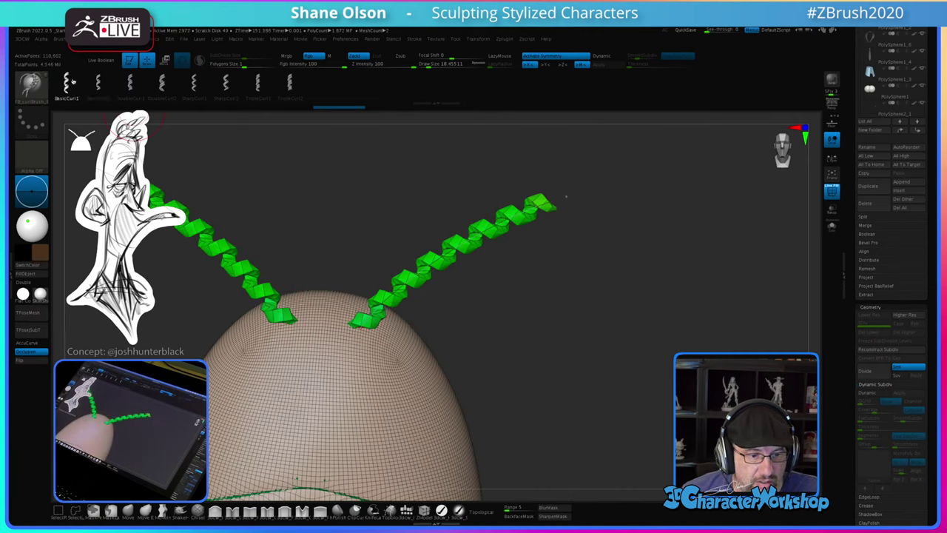
left_click(453, 251)
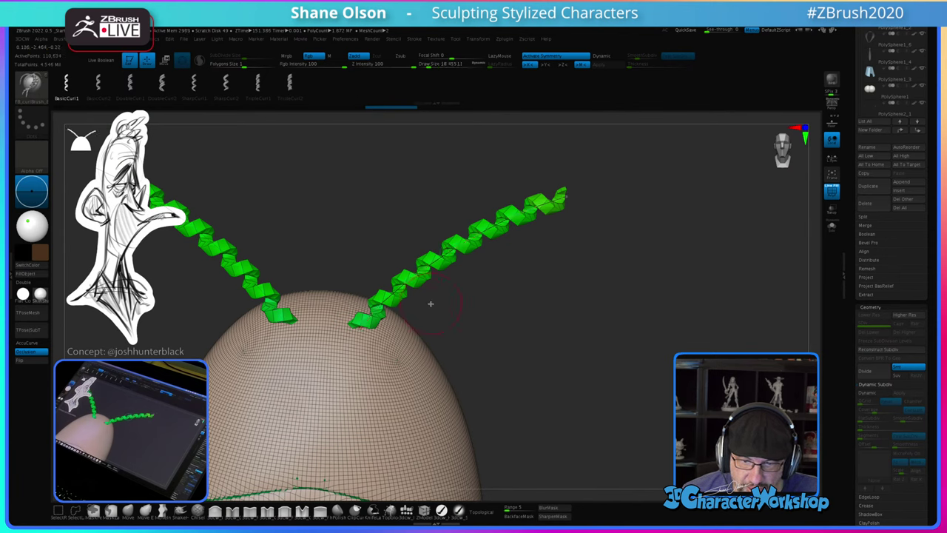
left_click_drag(647, 258, 648, 267, "ctrl")
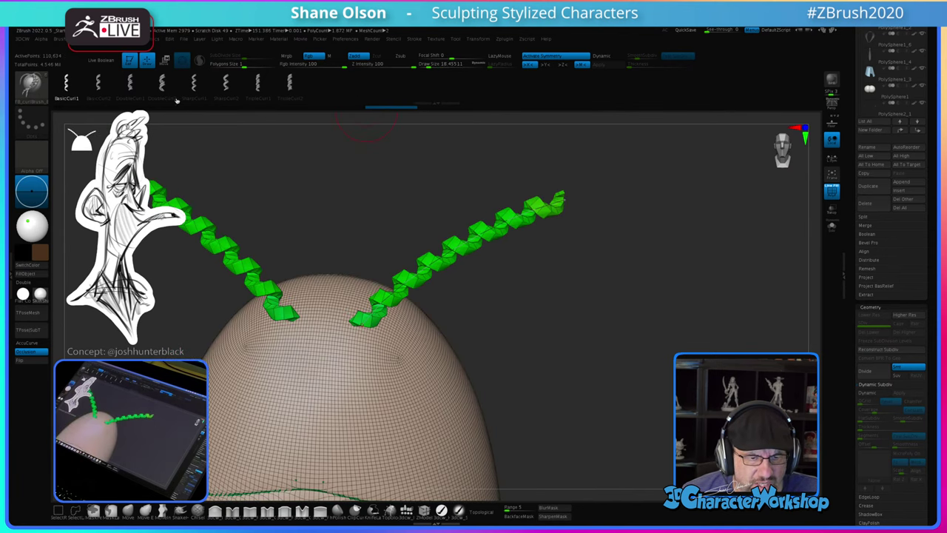
Step: Swap the crown strands to the DoubleCurl2 mesh and inspect them around the skull
left_click(163, 83)
left_click(482, 232)
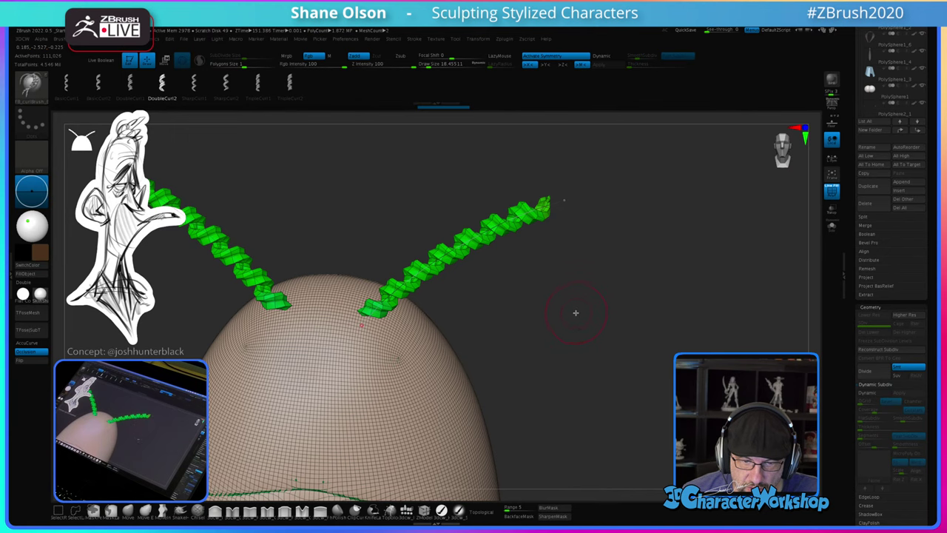
left_click_drag(580, 309, 604, 359)
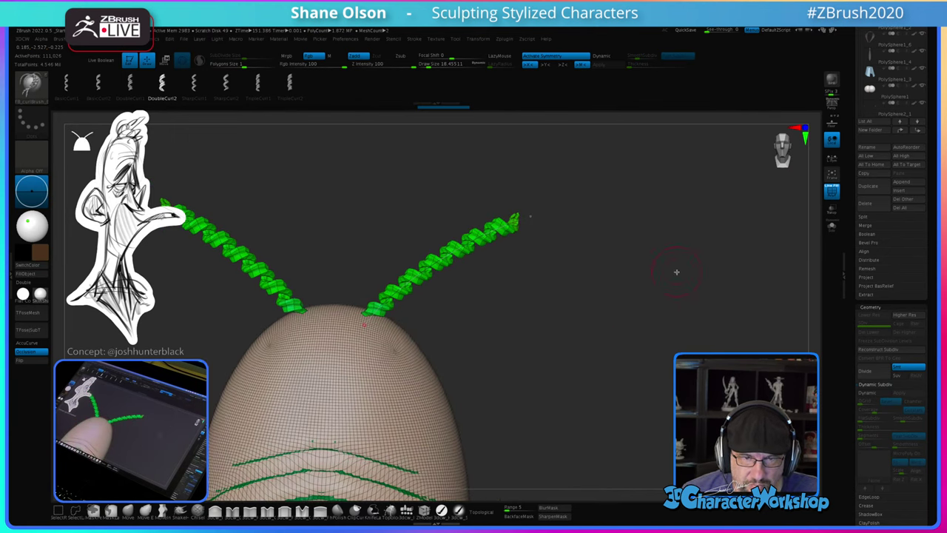
left_click(676, 271)
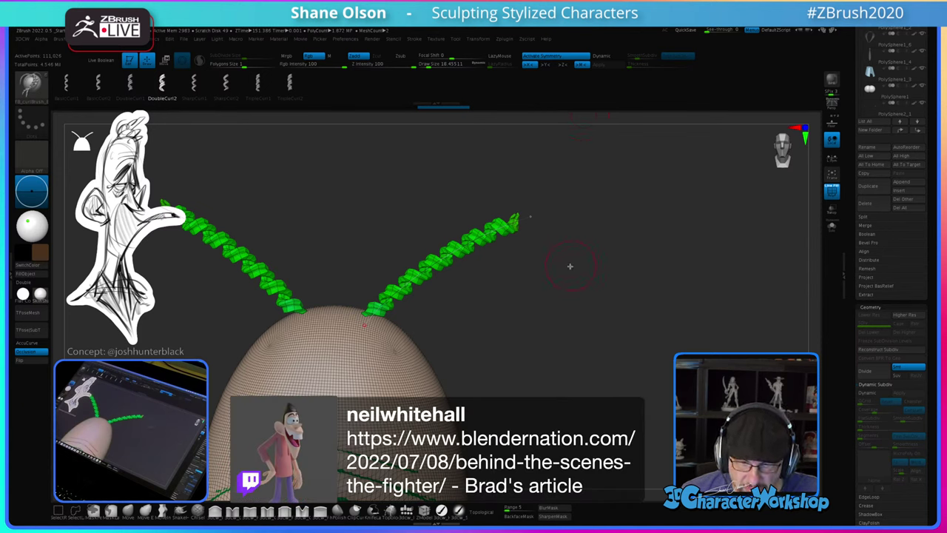
left_click_drag(570, 266, 567, 271)
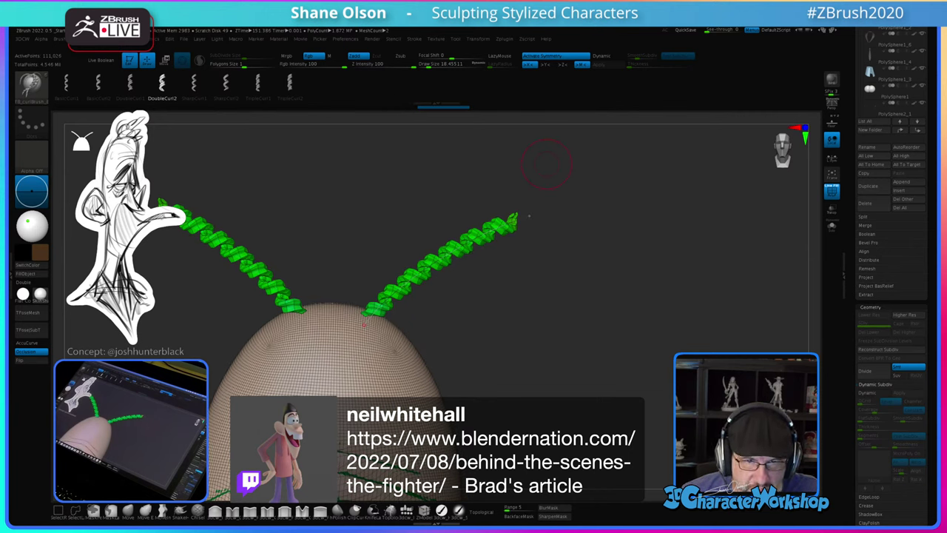
left_click(512, 308)
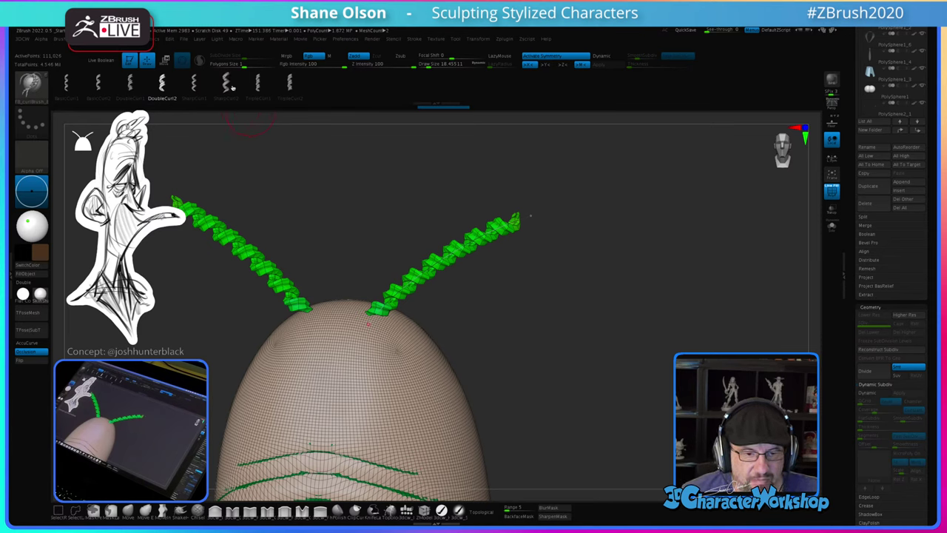
Step: Swap the crown strands to the SharpCurl2 mesh
left_click(226, 83)
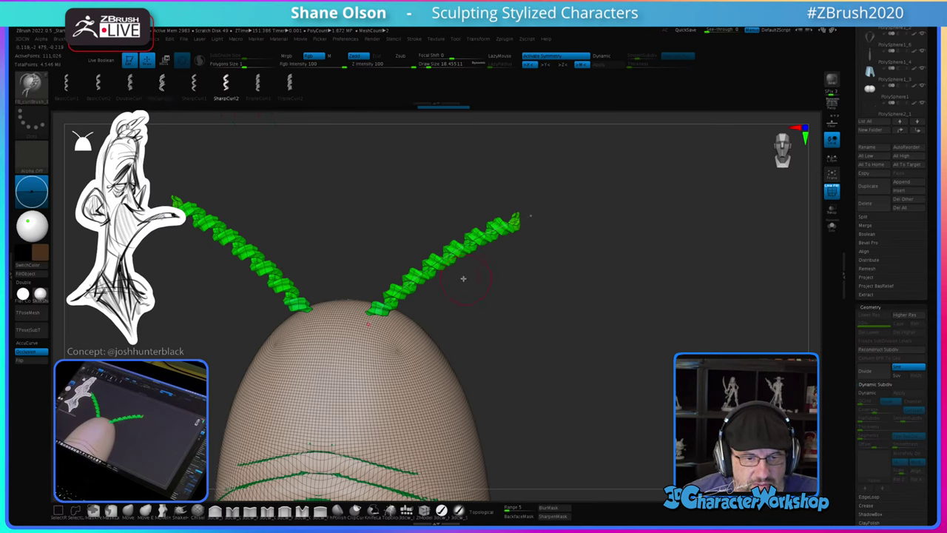
left_click(532, 322)
left_click_drag(541, 294, 484, 309)
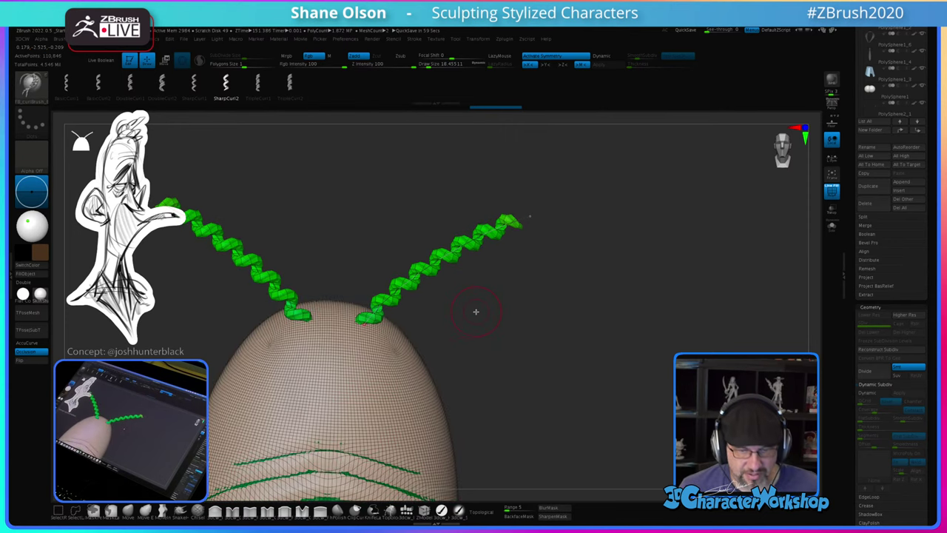
left_click(483, 310)
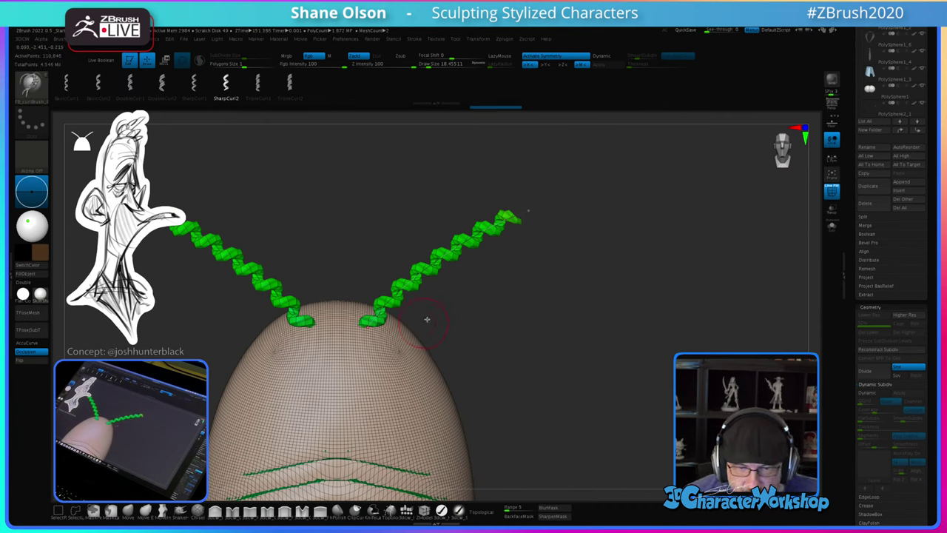
Step: Thicken the SharpCurl2 strands by updating their curve with a draw size of about 48.6
left_click_drag(508, 309, 507, 307, "ctrl")
right_click_drag(508, 306, 498, 350, "ctrl")
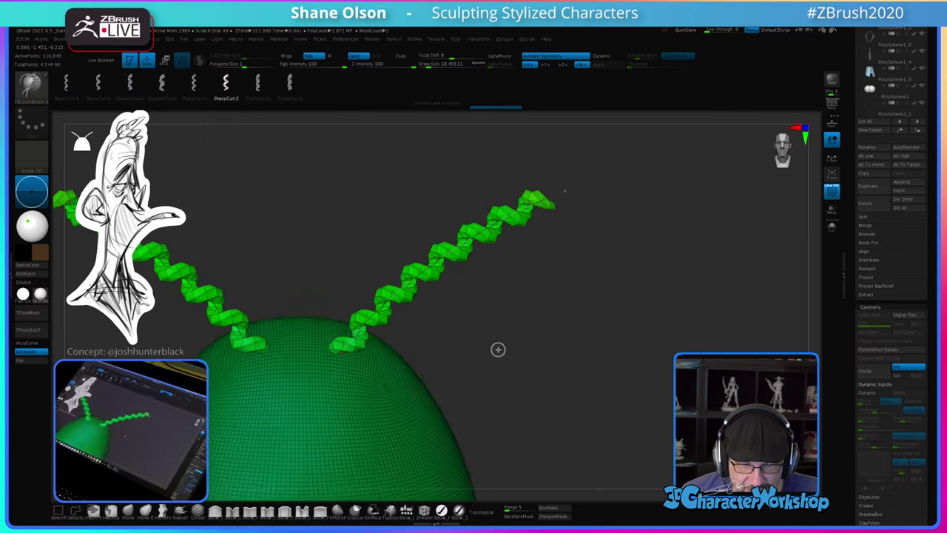
right_click_drag(550, 325, 618, 339, "alt")
right_click_drag(497, 348, 496, 347, "ctrl")
key("s")
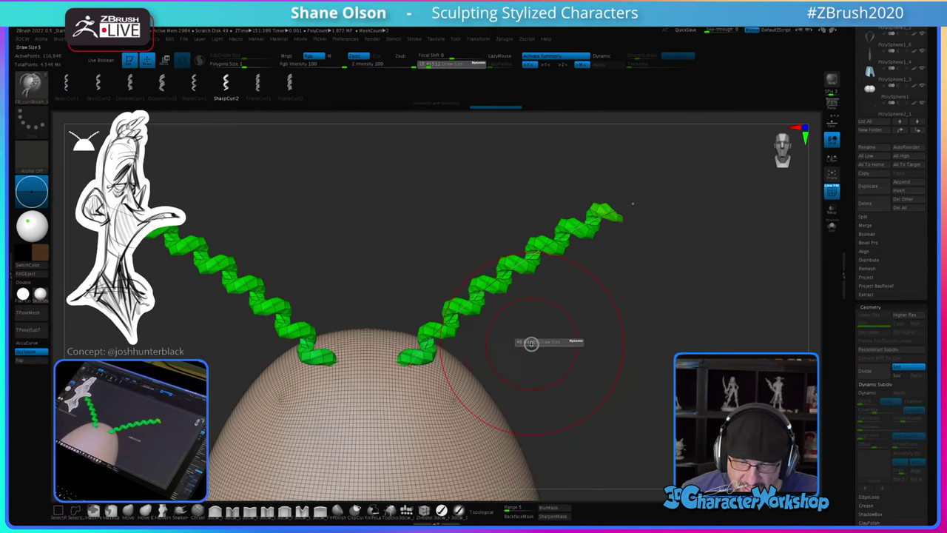
left_click(494, 293)
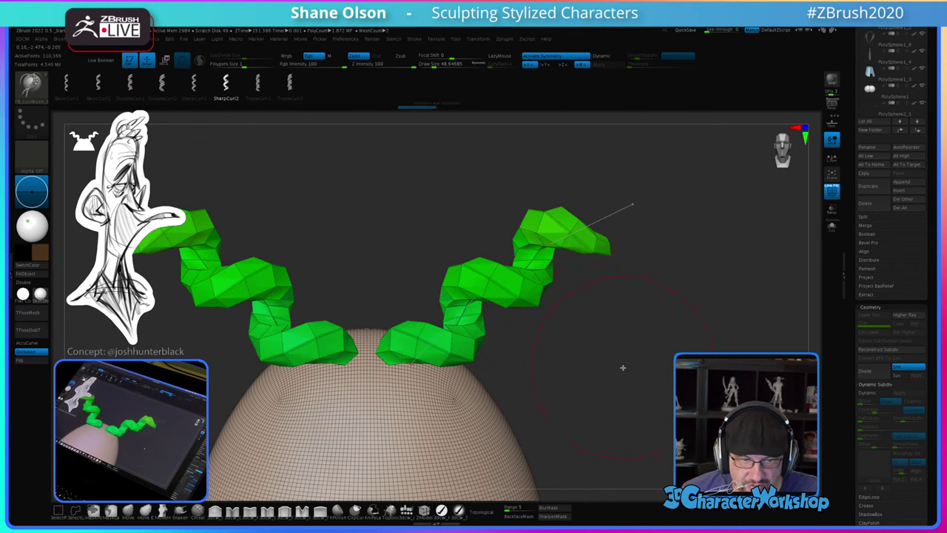
Step: Update the SharpCurl2 strands' thickness with a draw size of about 34.8
right_click_drag(624, 368, 618, 360, "ctrl")
key("s")
left_click_drag(554, 339, 534, 321)
left_click(487, 298)
key("s")
left_click(507, 281)
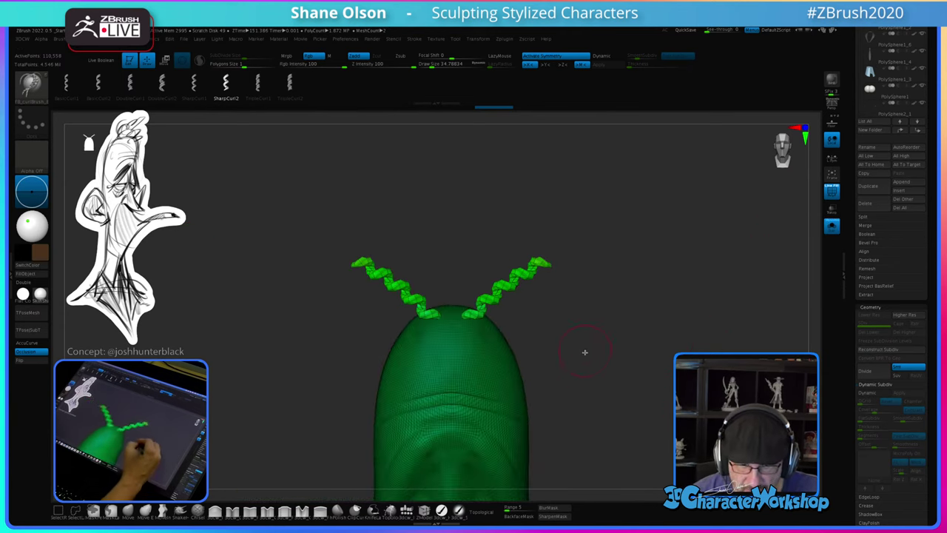
Step: Hide the duplicated head's mesh, delete the hidden geometry to keep only the curl strands, and show all subtools again
left_click_drag(585, 352, 567, 338, "alt")
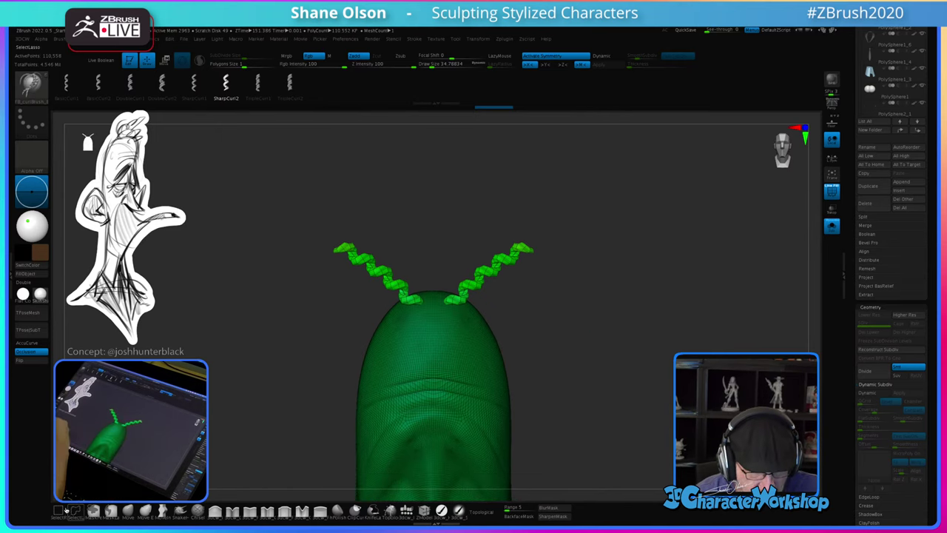
left_click(467, 347, "ctrl+shift")
left_click(469, 346, "ctrl+shift")
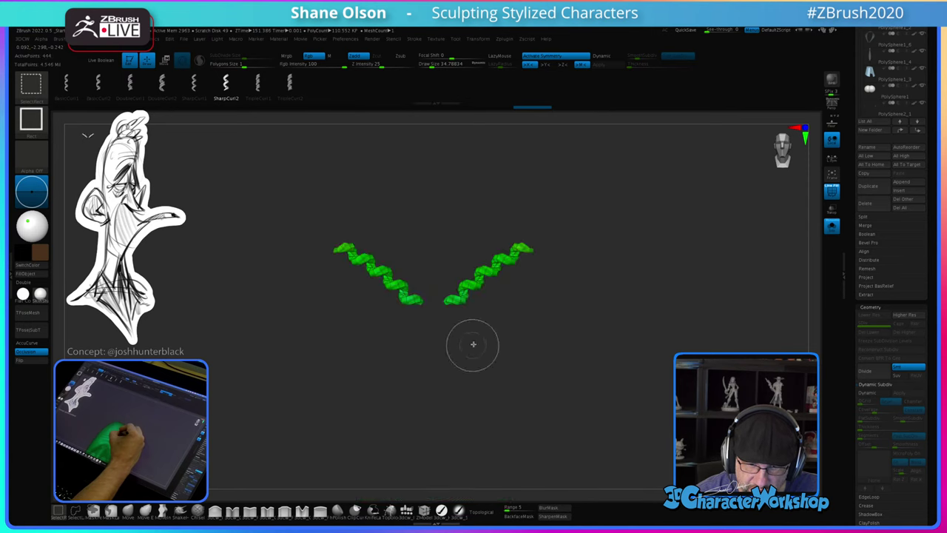
key("3")
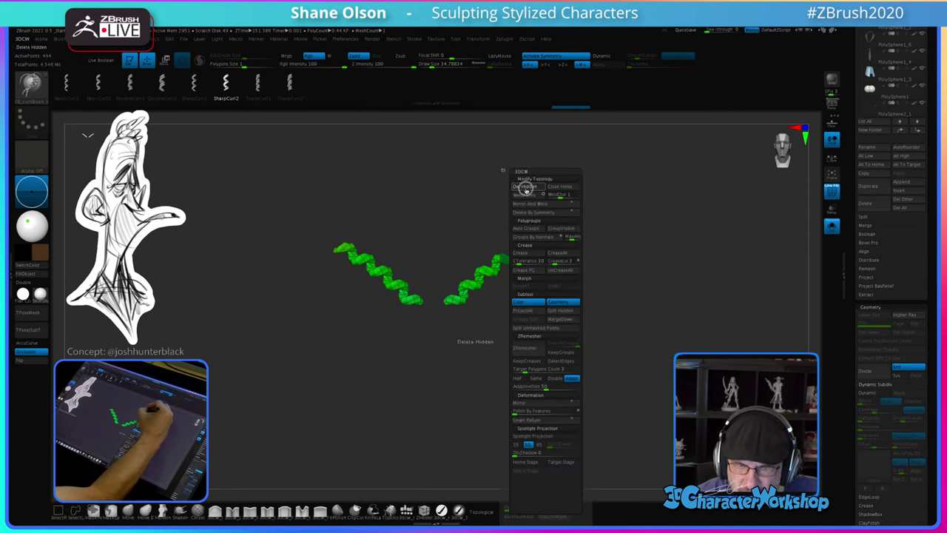
left_click(527, 187)
left_click(832, 227)
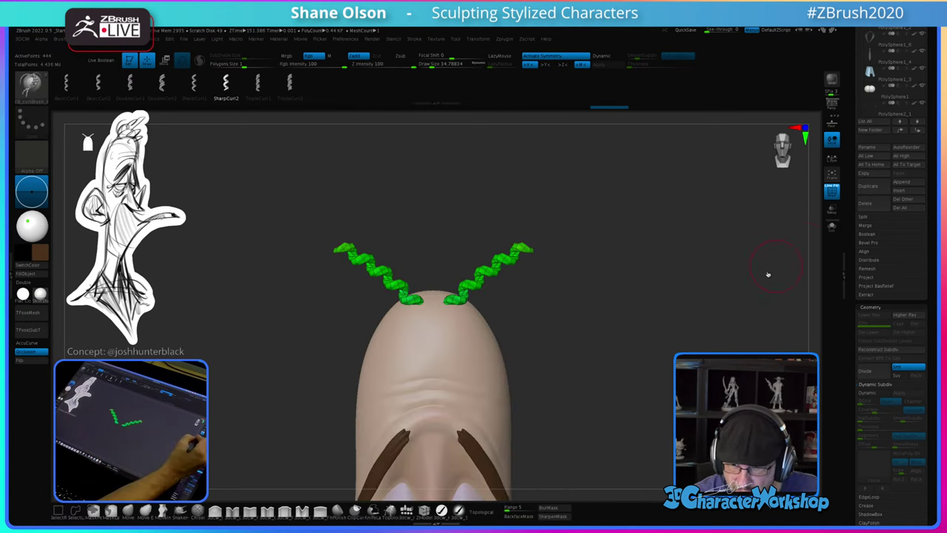
Step: Frame the curl strands on the crown and set the brush's draw size to about 53.8
left_click_drag(591, 365, 582, 419, "alt")
left_click_drag(590, 333, 577, 386, "alt")
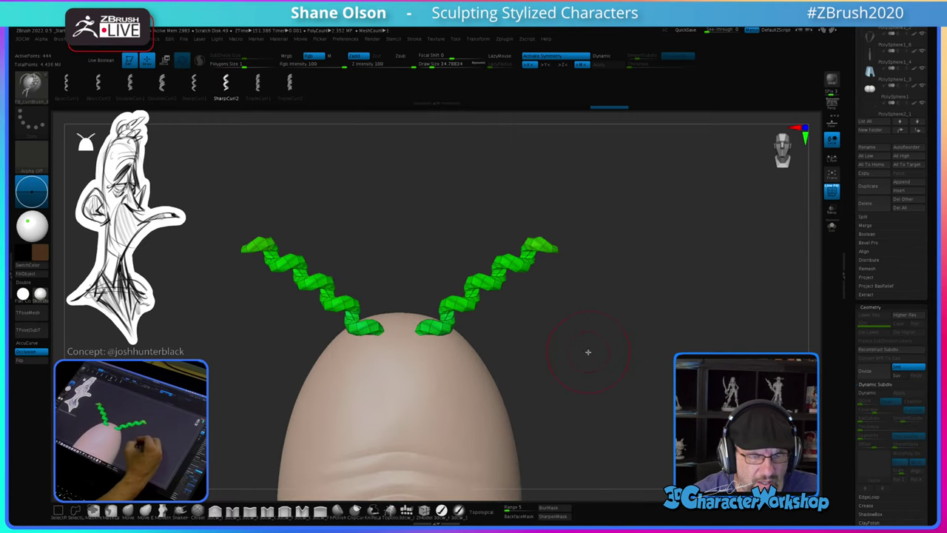
mouse_move(588, 354)
left_mouse_down()
mouse_move(578, 358)
mouse_move(571, 339)
left_mouse_up()
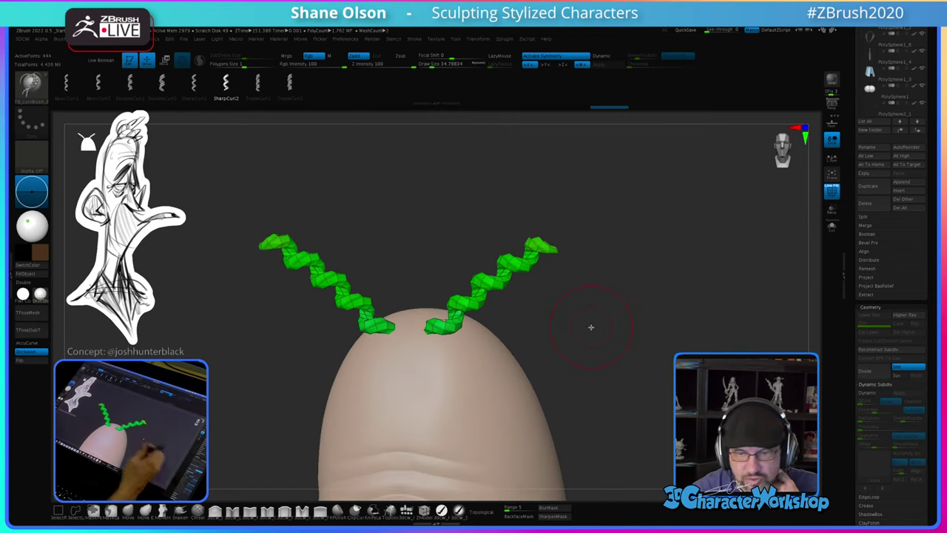
left_click_drag(580, 312, 569, 325, "shift")
key("s")
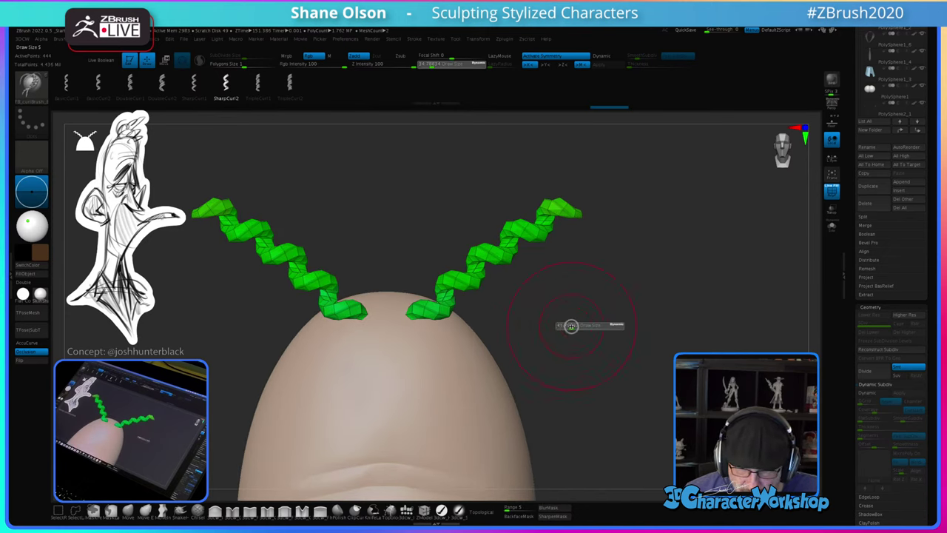
key("s")
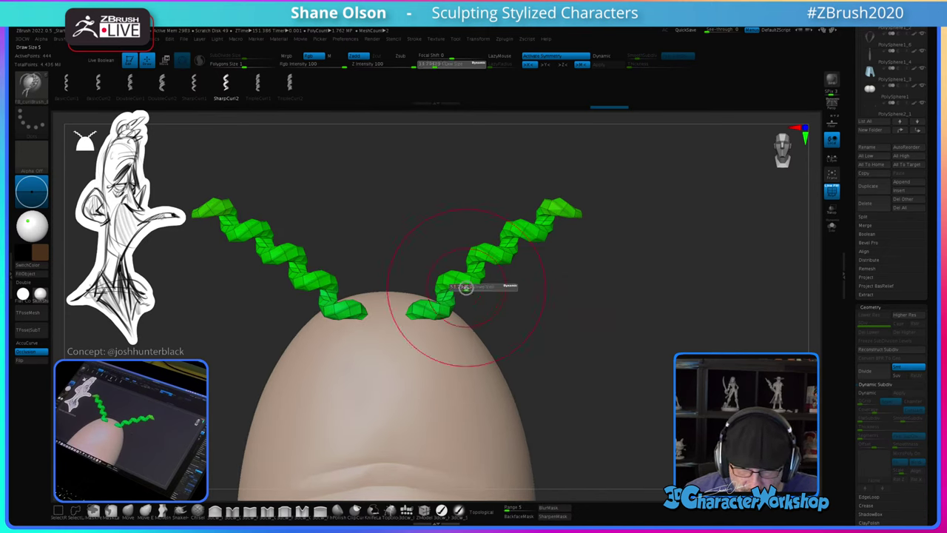
left_click_drag(468, 286, 506, 311)
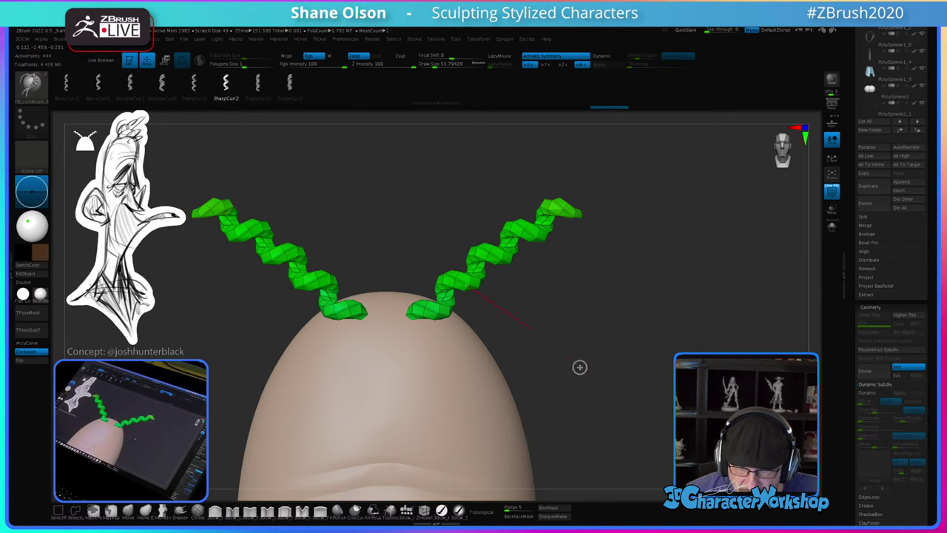
Step: Try to draw another mirrored pair of SharpCurl2 strands from the existing curls at the current draw size
left_click_drag(641, 436, 642, 434)
mouse_move(629, 314)
left_mouse_down()
mouse_move(607, 313)
mouse_move(625, 314)
left_mouse_up()
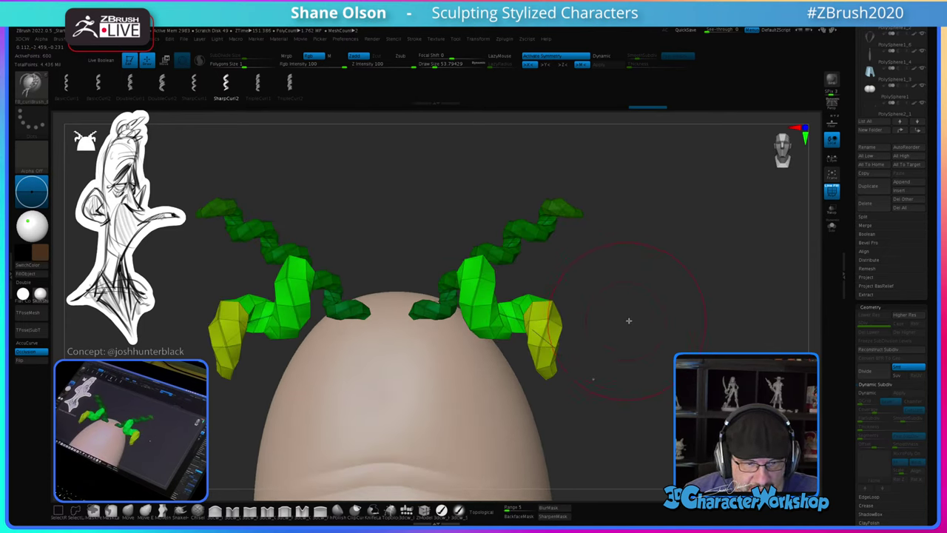
key("ctrl+z")
Step: Set the draw size to about 32.7 and draw a second, shorter mirrored pair of SharpCurl2 strands off the existing curls
key("s")
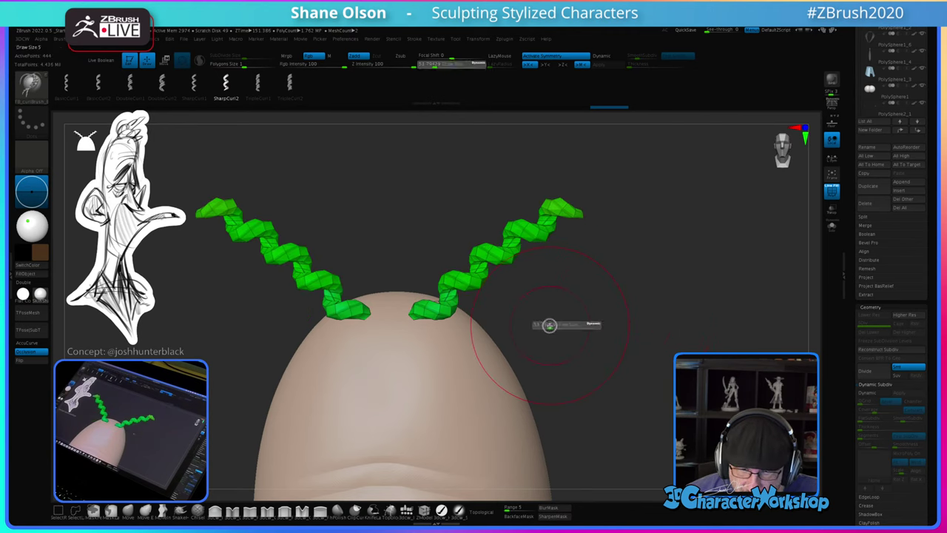
left_click(547, 324)
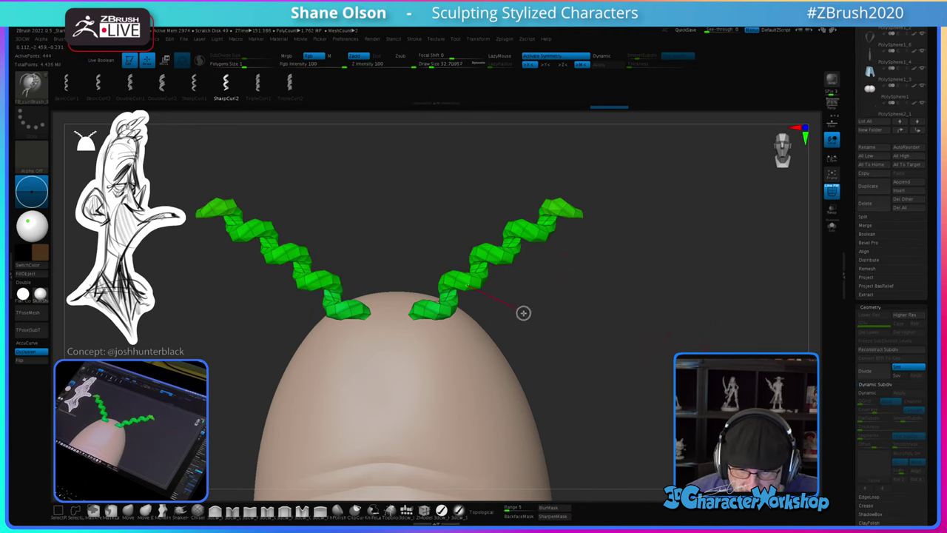
left_click_drag(564, 360, 564, 360)
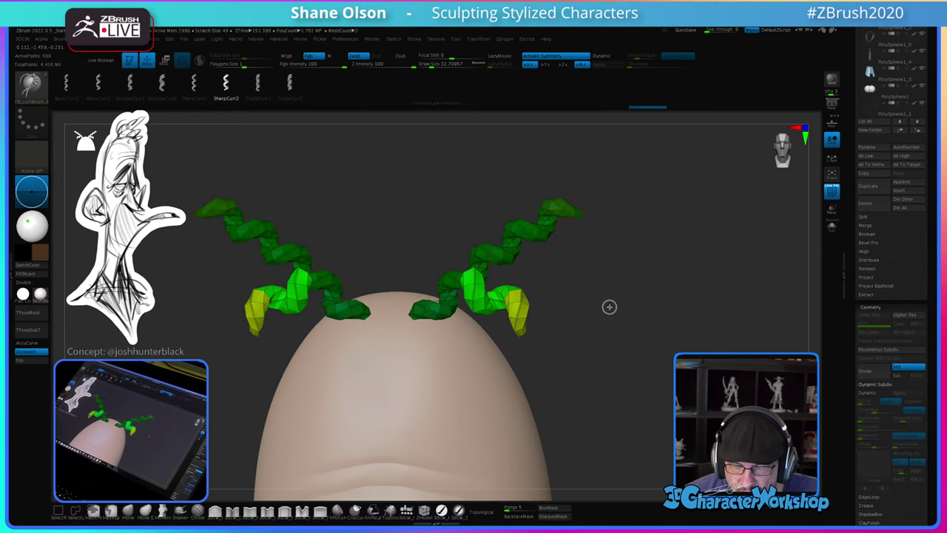
mouse_move(609, 306)
left_mouse_down()
mouse_move(628, 304)
mouse_move(590, 262)
mouse_move(556, 292)
mouse_move(611, 313)
mouse_move(597, 313)
left_mouse_up()
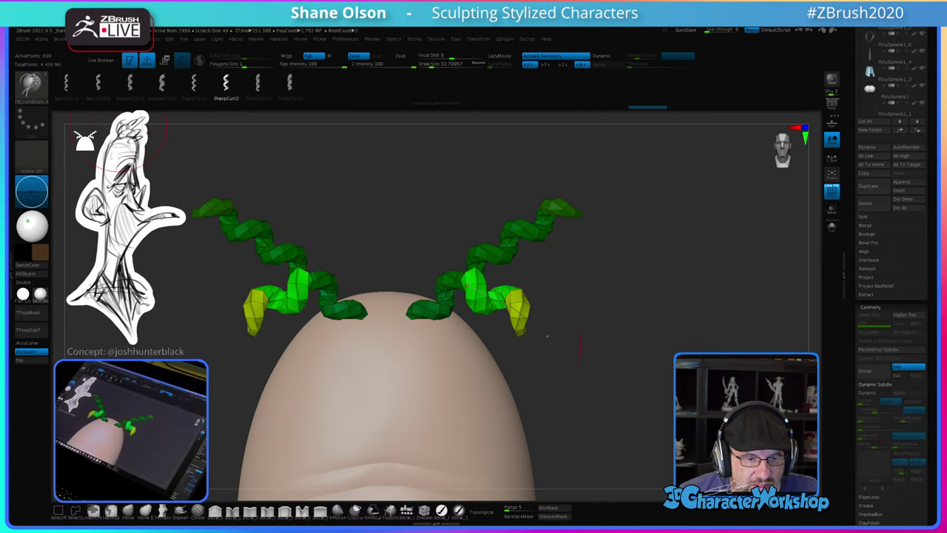
mouse_move(607, 279)
left_mouse_down()
mouse_move(590, 300)
mouse_move(601, 320)
left_mouse_up()
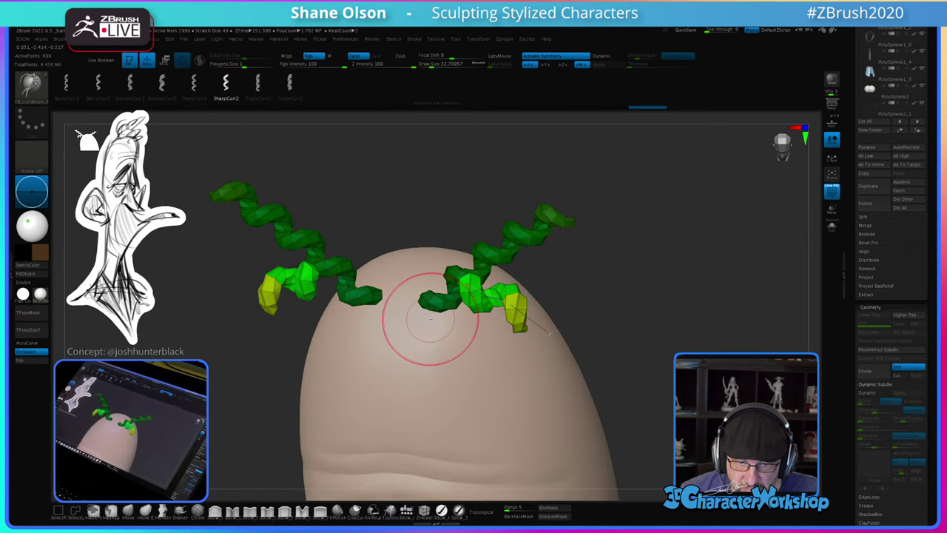
Step: Split the unmasked points so the new short curls become their own subtool
key("space")
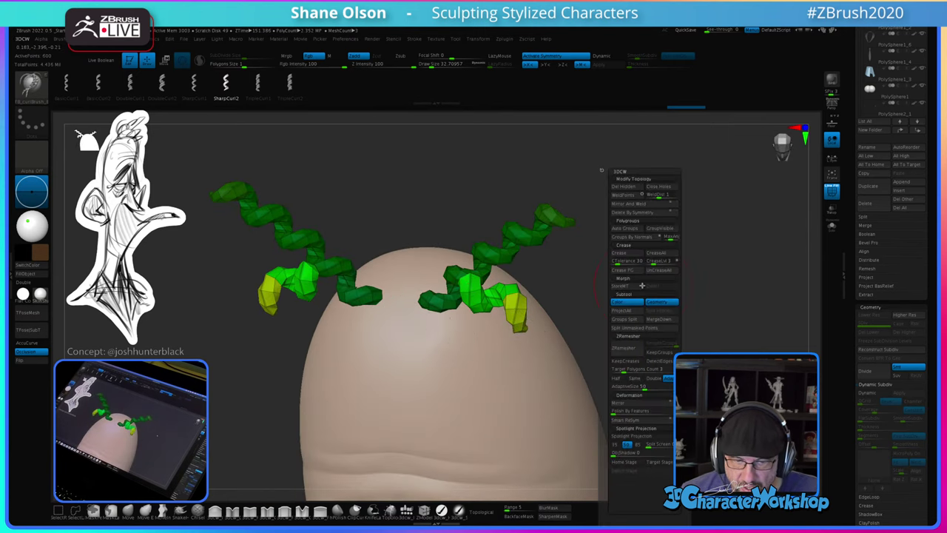
left_click(637, 331)
left_click(635, 330)
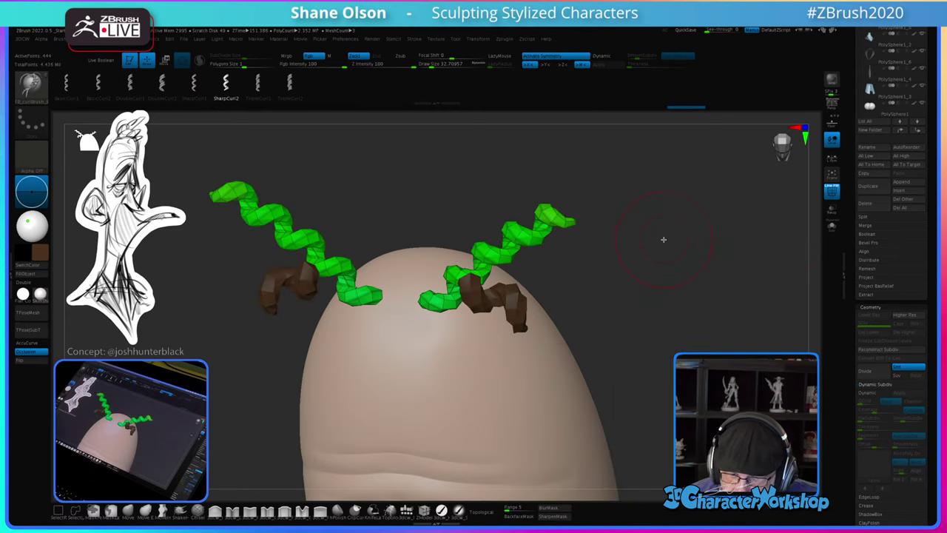
left_click_drag(726, 256, 666, 246)
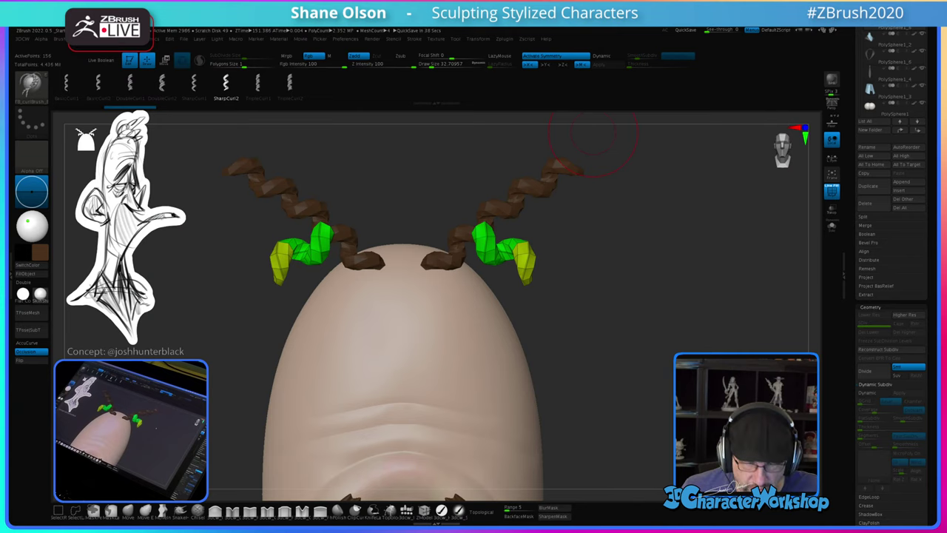
Step: Hide the long curls' subtool PolySphere1_7 and make the short curls' subtool PolySphere1_8 active
left_click(537, 191, "alt")
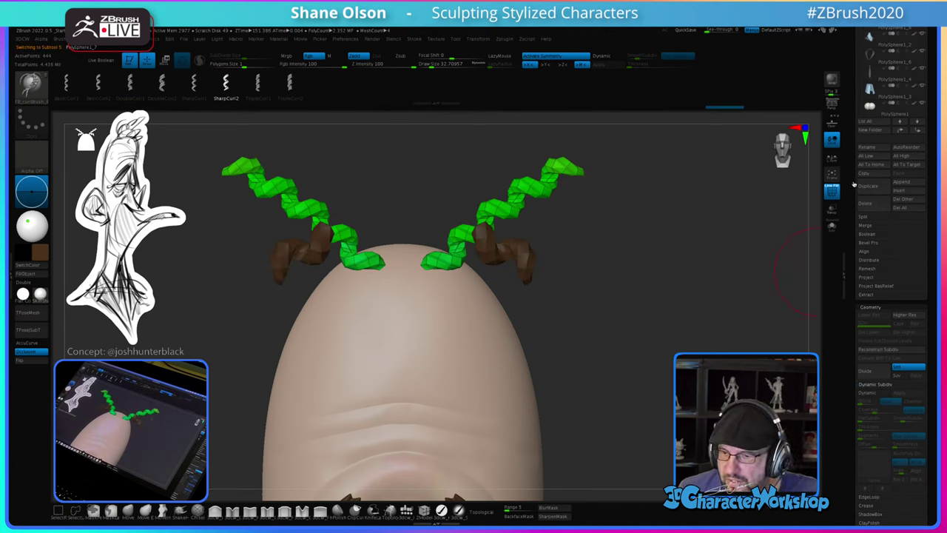
scroll(854, 184, "down", 1)
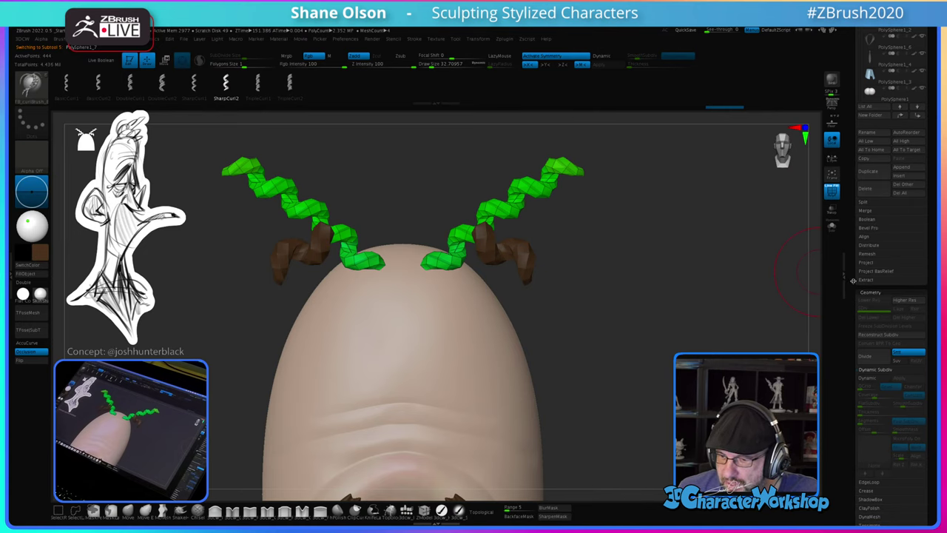
scroll(853, 281, "up", 5)
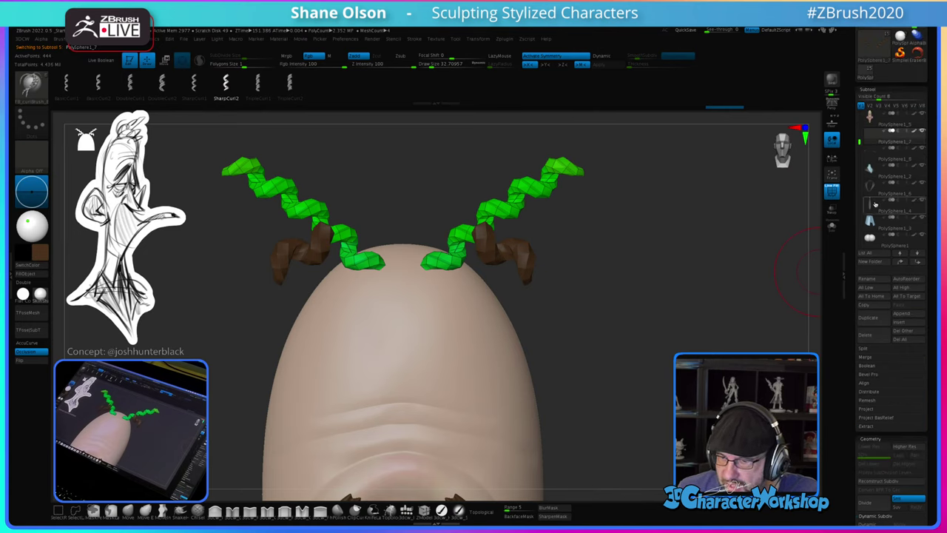
mouse_move(864, 141)
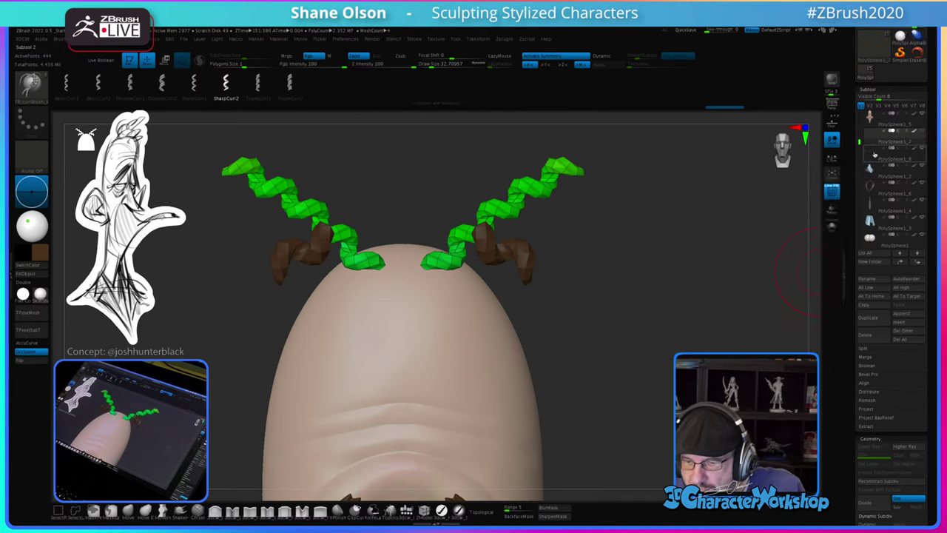
left_click(875, 154)
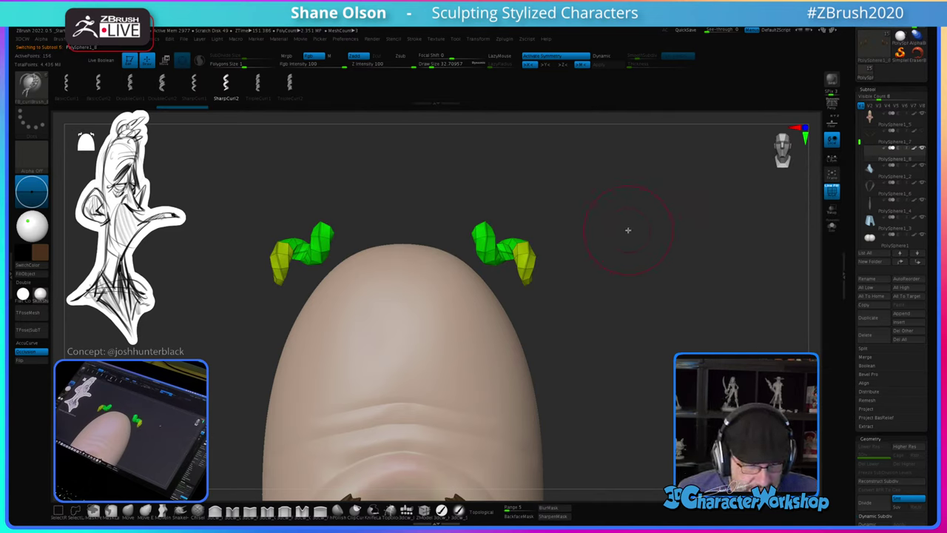
Step: Smooth the short curls with Dynamic Subdivision and turn off the polygon frame display
left_click_drag(628, 230, 627, 264)
key("w")
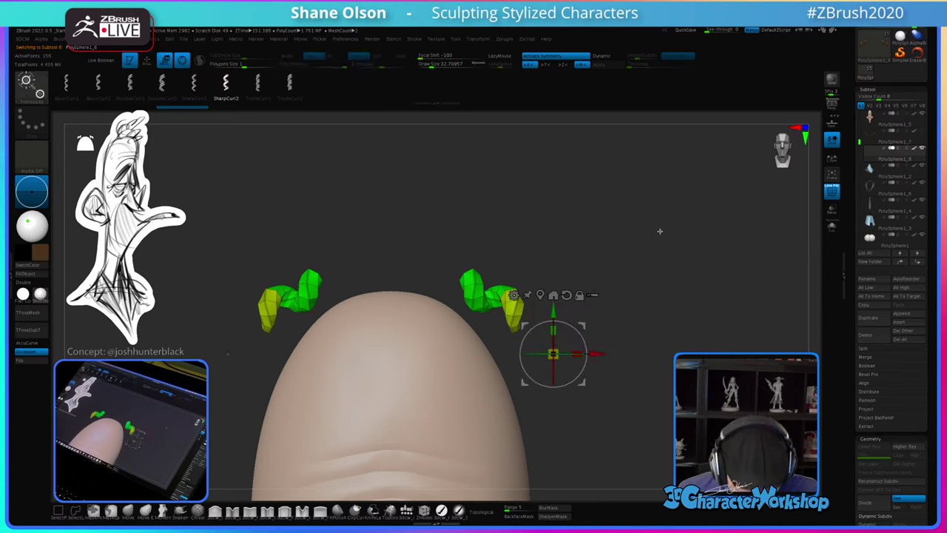
key("d")
mouse_move(658, 314)
left_mouse_down()
mouse_move(647, 315)
mouse_move(659, 313)
left_mouse_up()
key("shift+f")
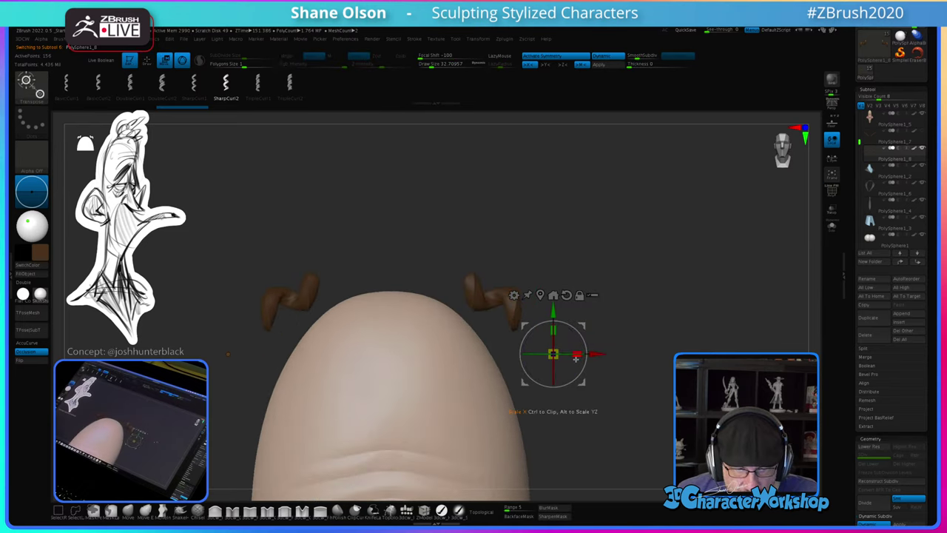
Step: Reposition the transform gizmo on the short curls, and move and rotate them so their bases sit on the crown
left_click_drag(582, 325, 507, 262, "alt")
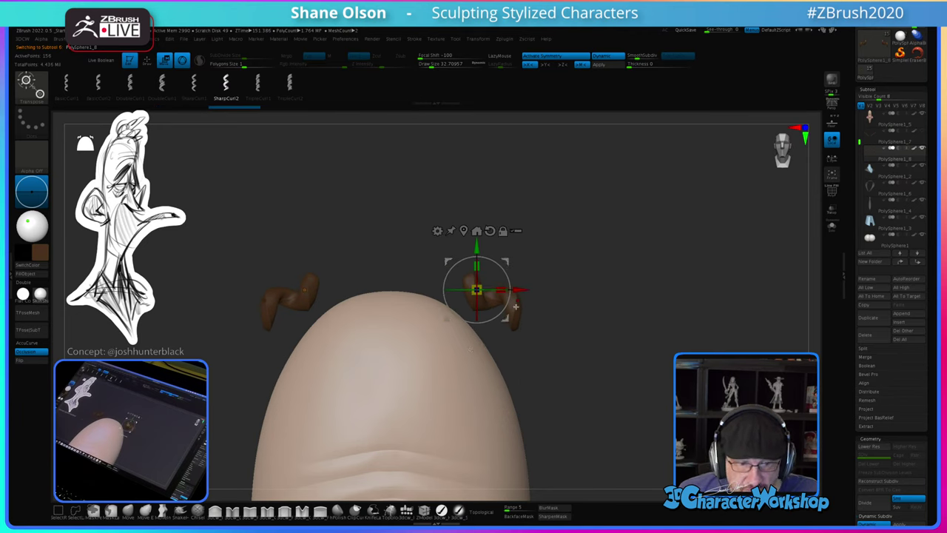
left_click_drag(561, 228, 577, 239, "alt")
left_click_drag(517, 277, 489, 275)
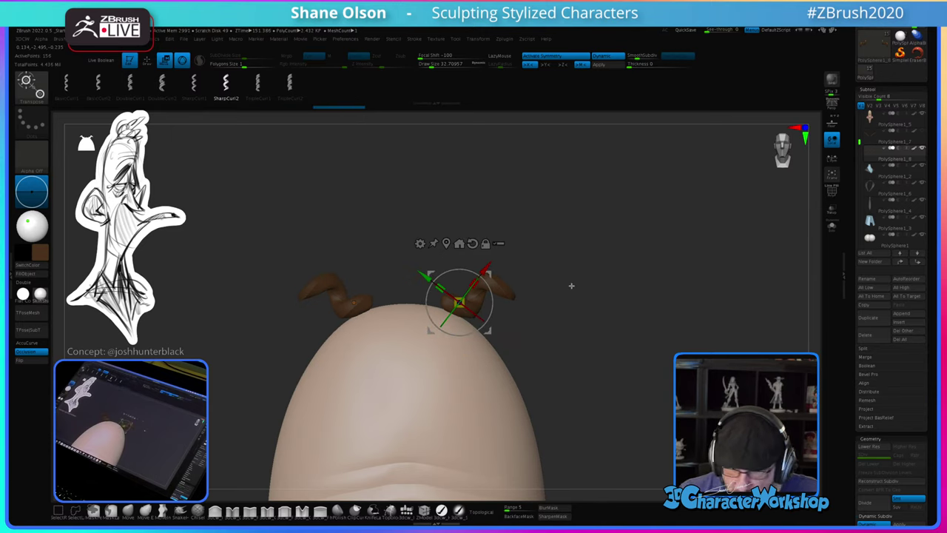
Step: Choose a dark grey color and fill the short curls' subtool with it
mouse_move(40, 252)
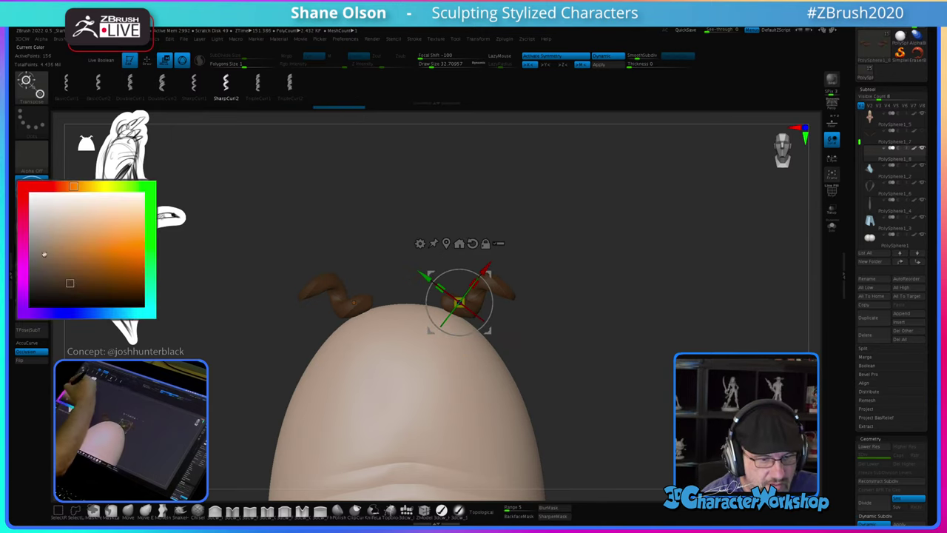
left_click(28, 269)
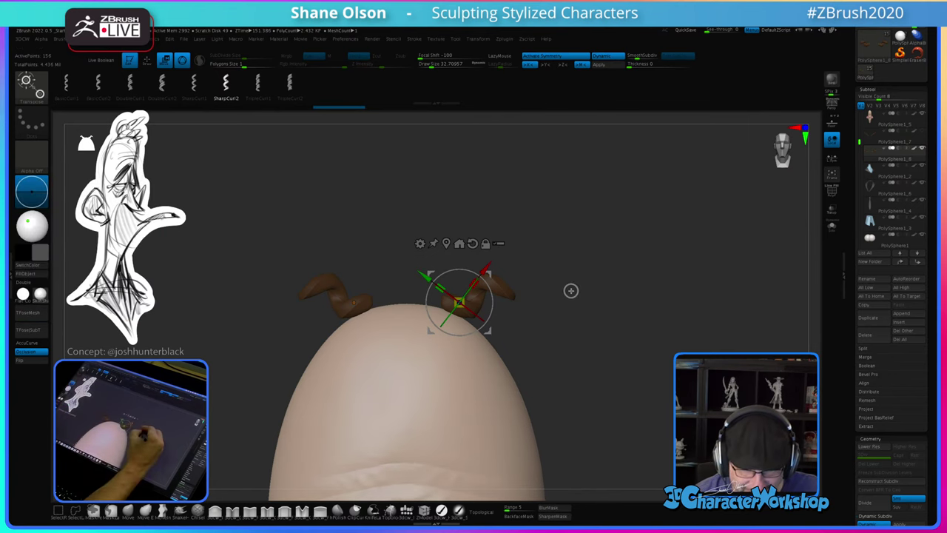
key("q")
left_click(34, 272)
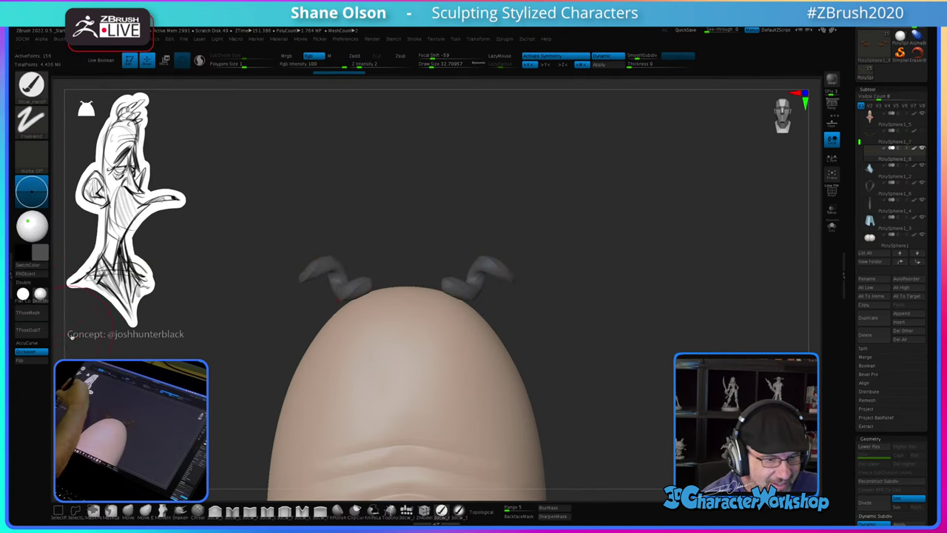
Step: Turn off symmetry and reduce the brush's draw size to about 21.6
left_click_drag(564, 349, 556, 397)
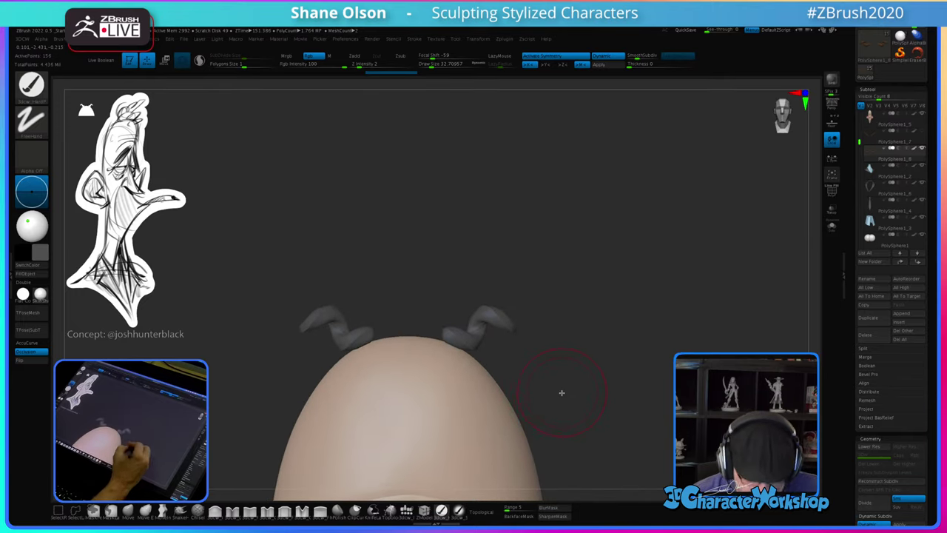
key("x")
key("s")
mouse_move(563, 389)
left_mouse_down()
mouse_move(559, 411)
mouse_move(581, 360)
left_mouse_up()
key("s")
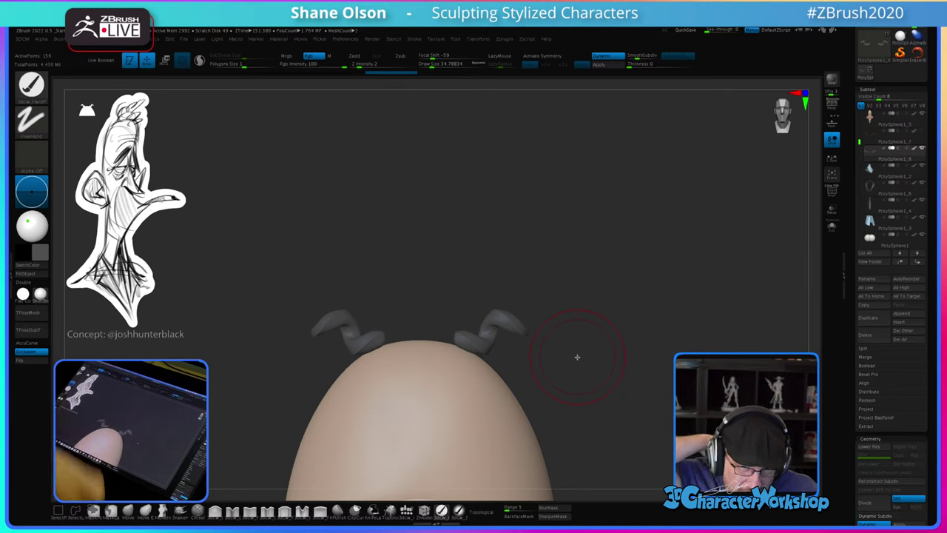
mouse_move(573, 314)
left_mouse_down("alt")
mouse_move(587, 301)
mouse_move(567, 338)
mouse_move(562, 407)
mouse_move(567, 368)
mouse_move(540, 386)
mouse_move(577, 328)
mouse_move(556, 374)
left_mouse_up("alt")
key("s")
left_click(570, 332)
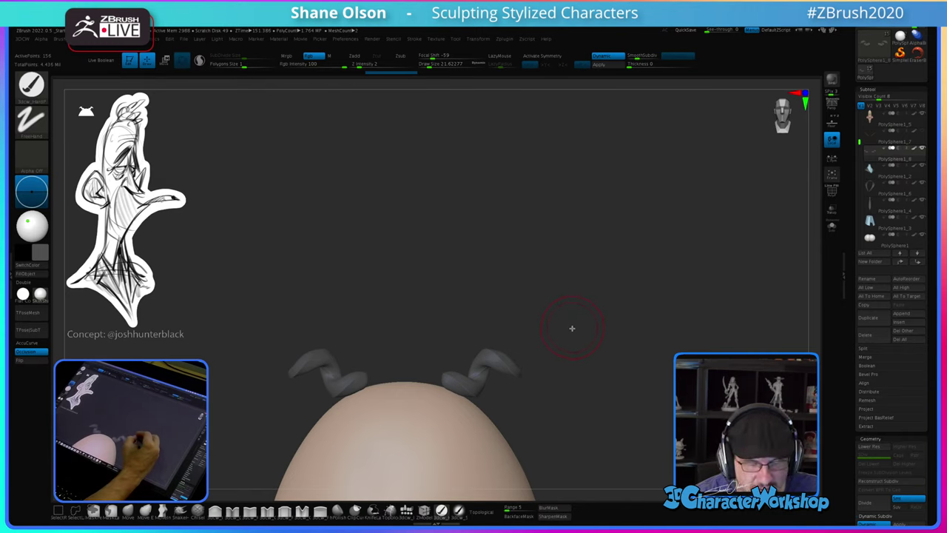
left_click_drag(572, 327, 573, 317, "alt")
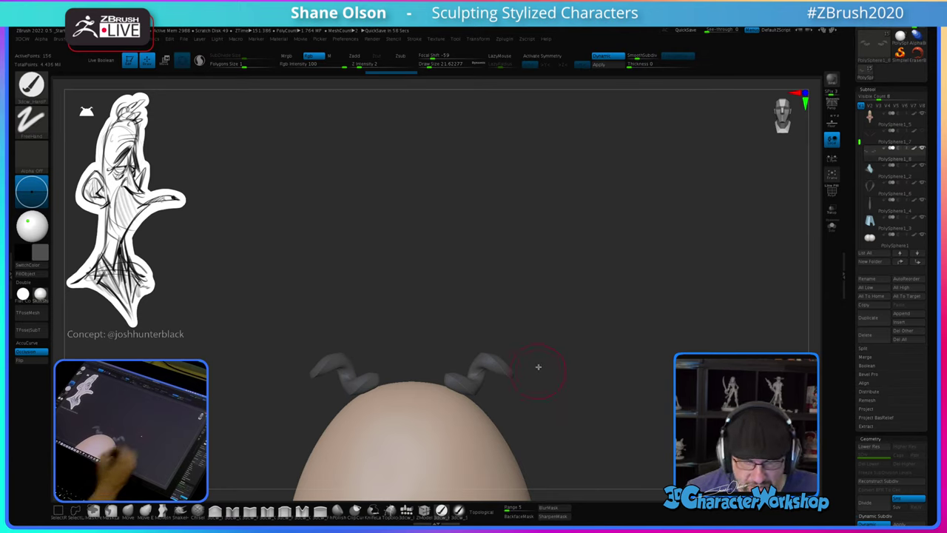
mouse_move(541, 359)
left_mouse_down()
mouse_move(533, 408)
mouse_move(479, 342)
left_mouse_up()
left_click_drag(539, 305, 518, 332)
left_click_drag(475, 355, 481, 370)
left_click_drag(521, 316, 491, 334)
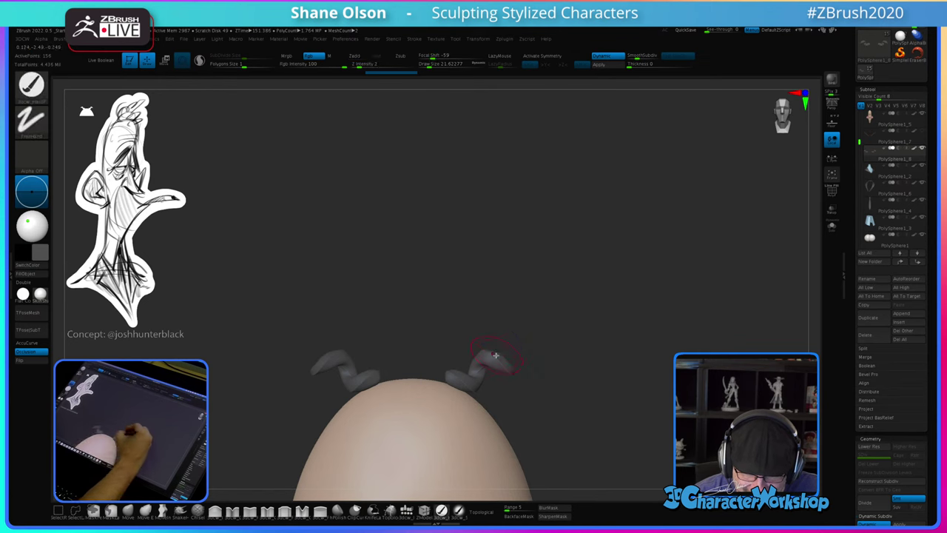
Step: Try to draw a TripleCurl2 strand with the curl brush, rising outward from one of the short curls
key("b")
left_click(205, 404)
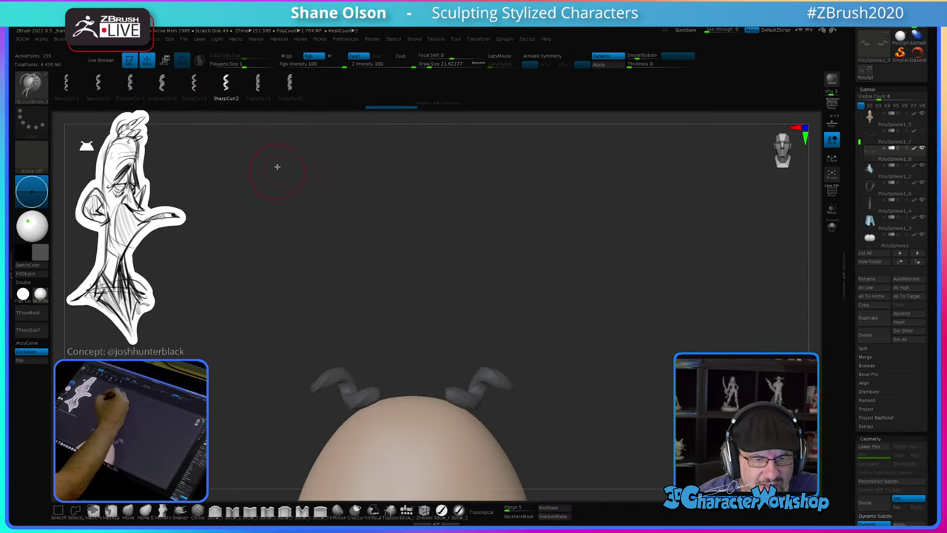
left_click(290, 83)
left_click_drag(491, 370, 544, 321)
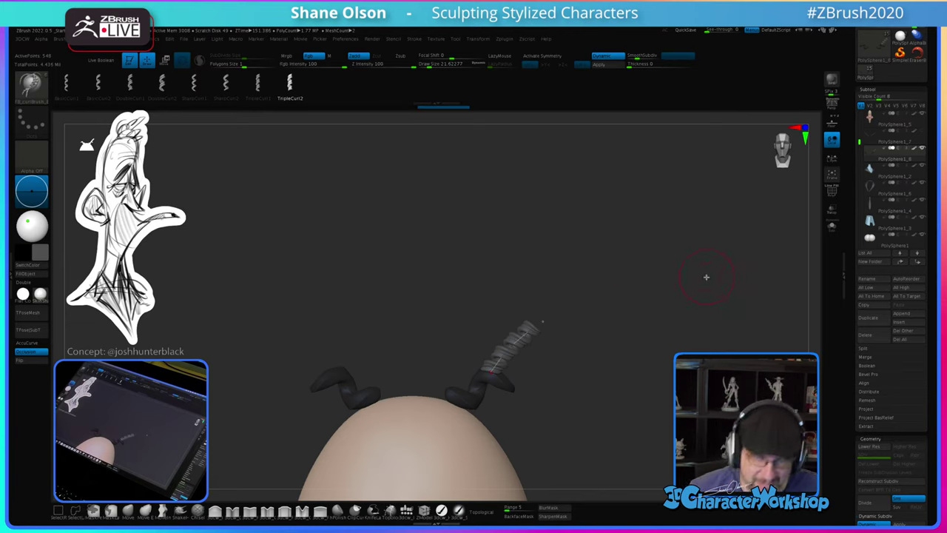
key("ctrl+z")
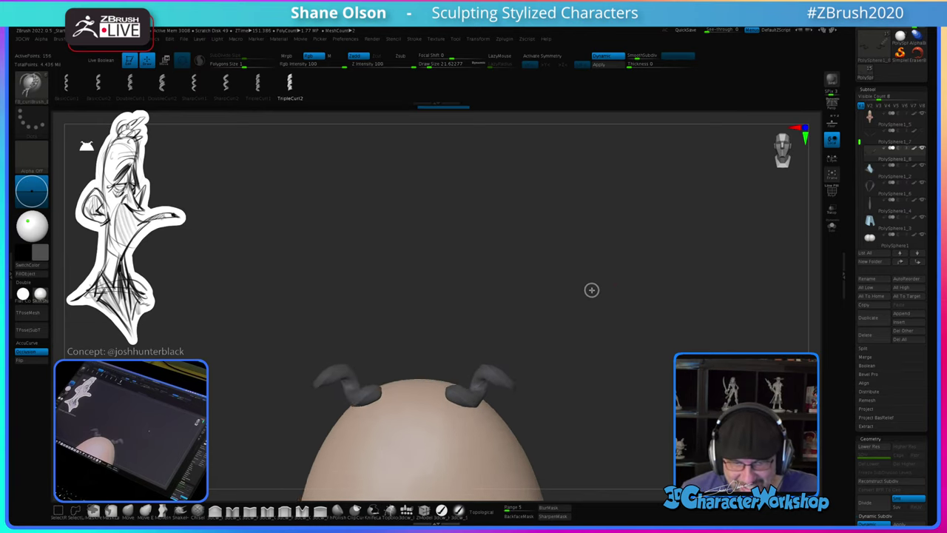
key("ctrl+z")
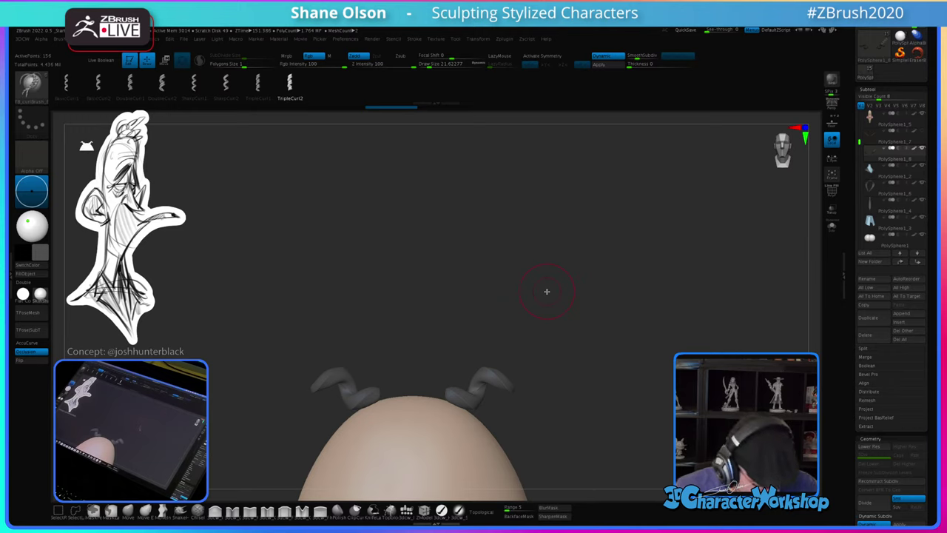
Step: Hide the short curls' subtool PolySphere1_8 and make the head subtool active
left_click_drag(536, 302, 531, 281, "alt")
left_click_drag(601, 257, 636, 210, "alt")
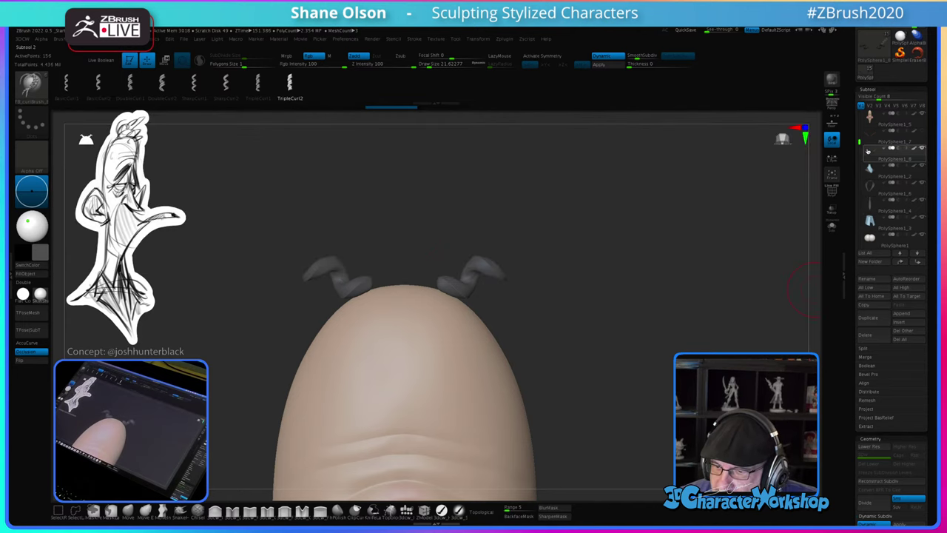
mouse_move(868, 151)
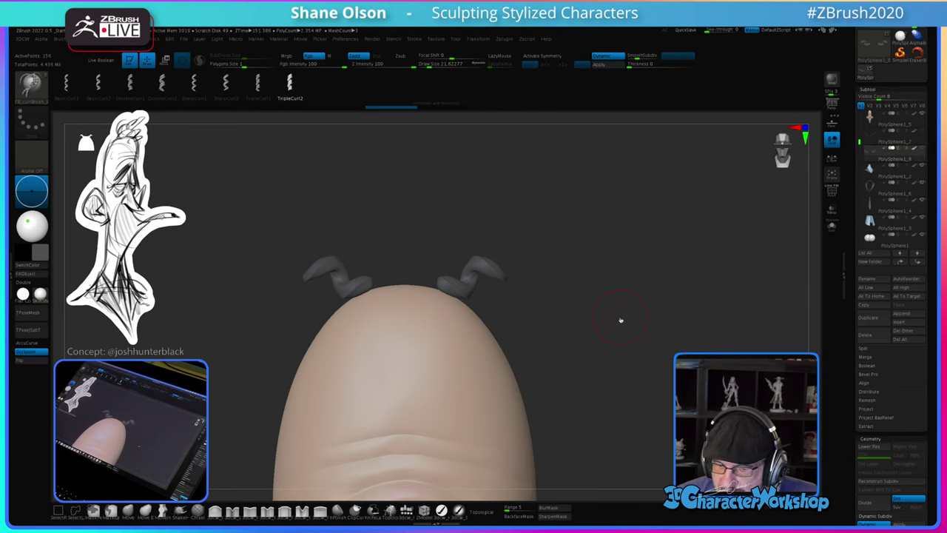
left_click_drag(619, 321, 598, 311)
left_click(431, 337, "alt")
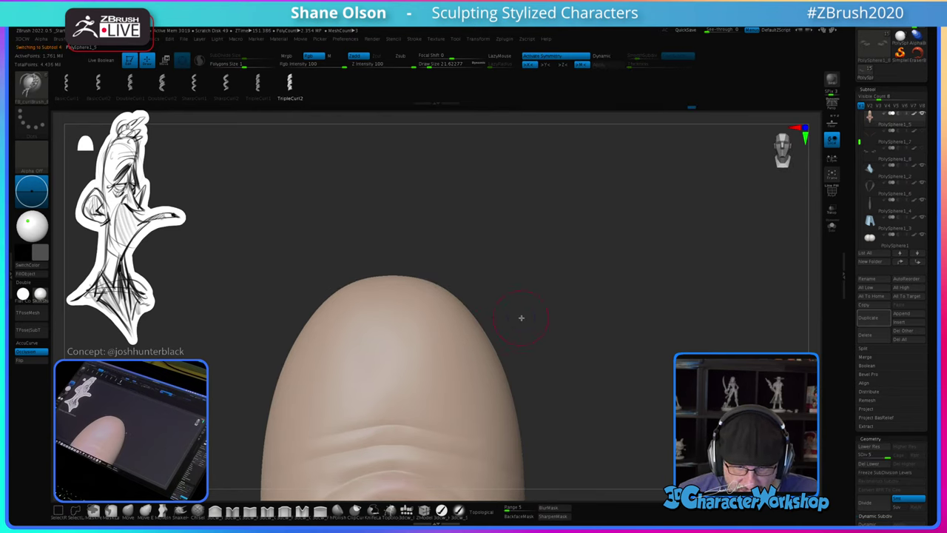
Step: Show the head's polygon frame and paint a mask over the front of the crown
key("shift+f")
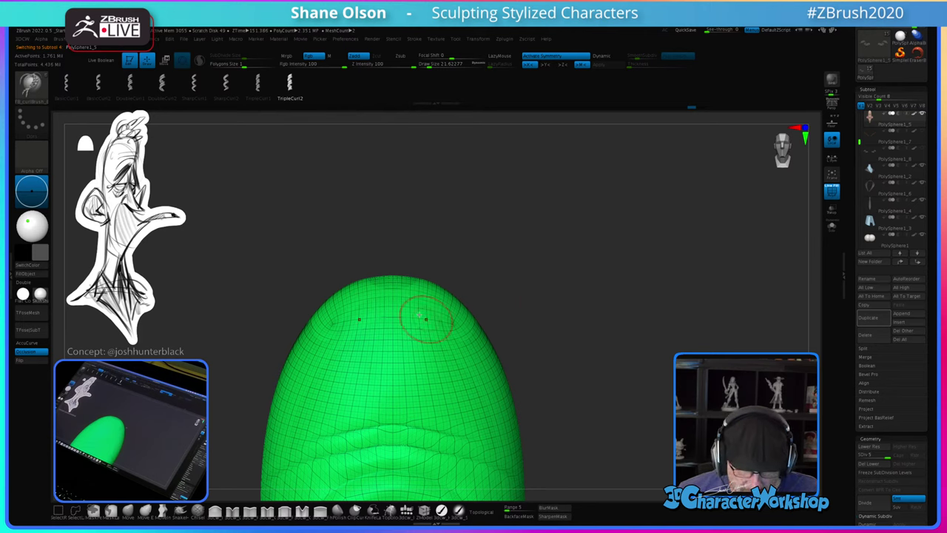
mouse_move(431, 302)
left_mouse_down("ctrl")
mouse_move(408, 294)
mouse_move(436, 320)
left_mouse_up("ctrl")
left_click_drag(558, 336, 578, 345)
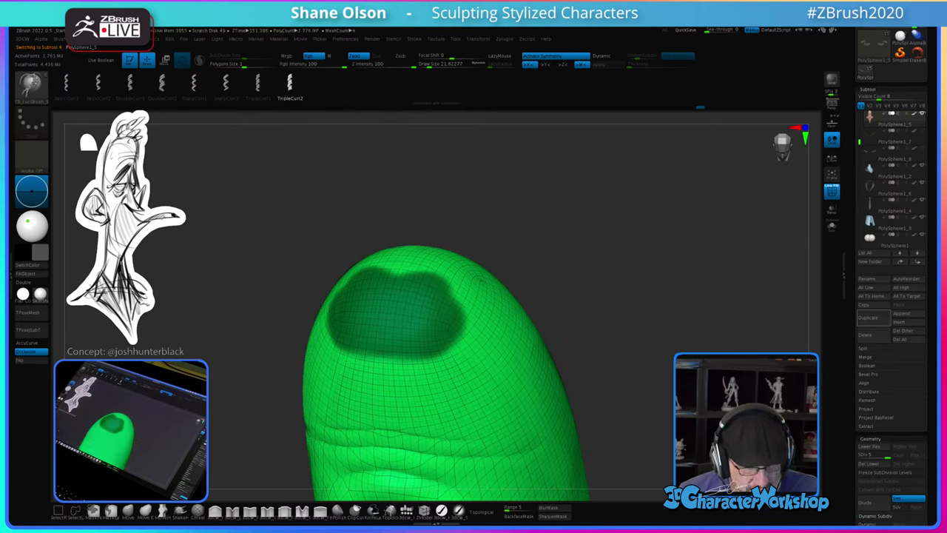
Step: Switch to the Move brush and save the tool as Josh_Smoker_03.ztl in the Reference folder
left_click(128, 511)
left_click_drag(658, 277, 663, 282)
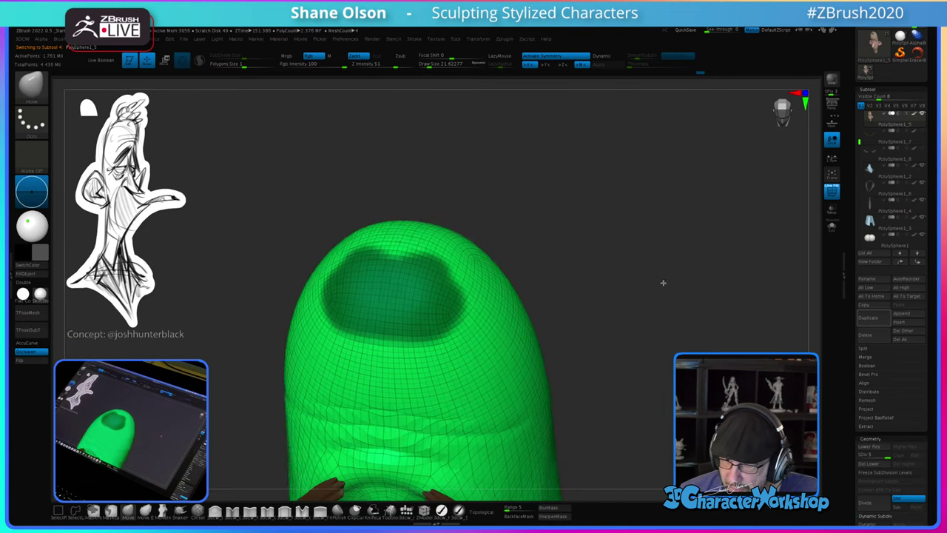
key("ctrl+z")
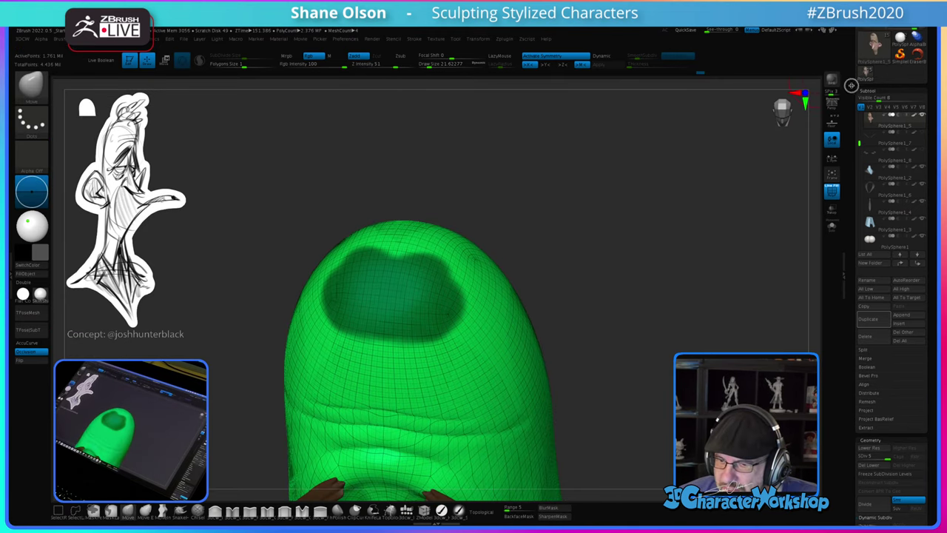
left_click_drag(852, 85, 852, 162)
left_click(915, 42)
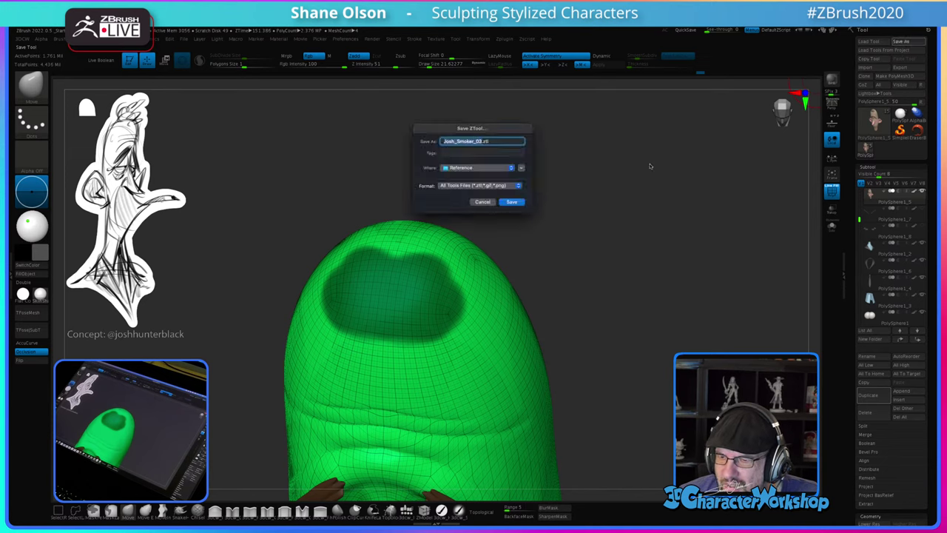
left_click(511, 202)
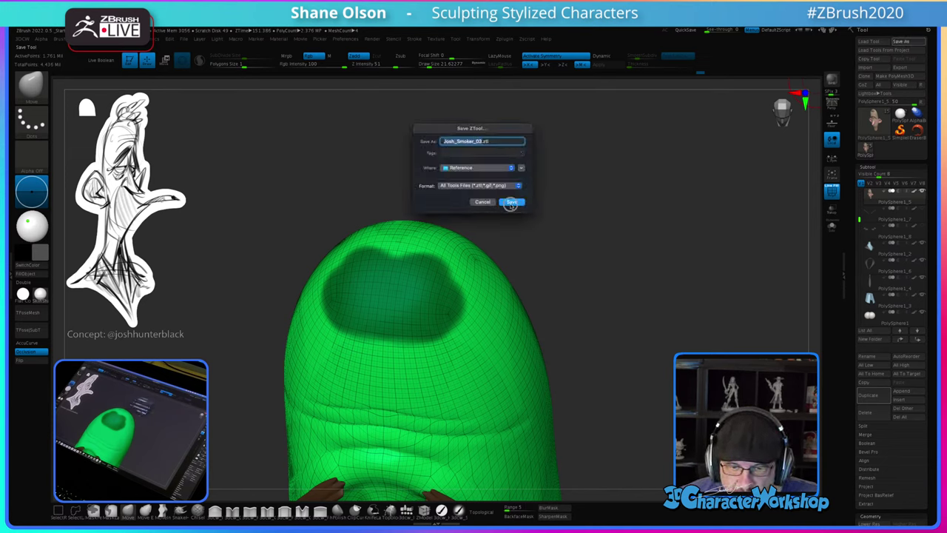
left_click(493, 216)
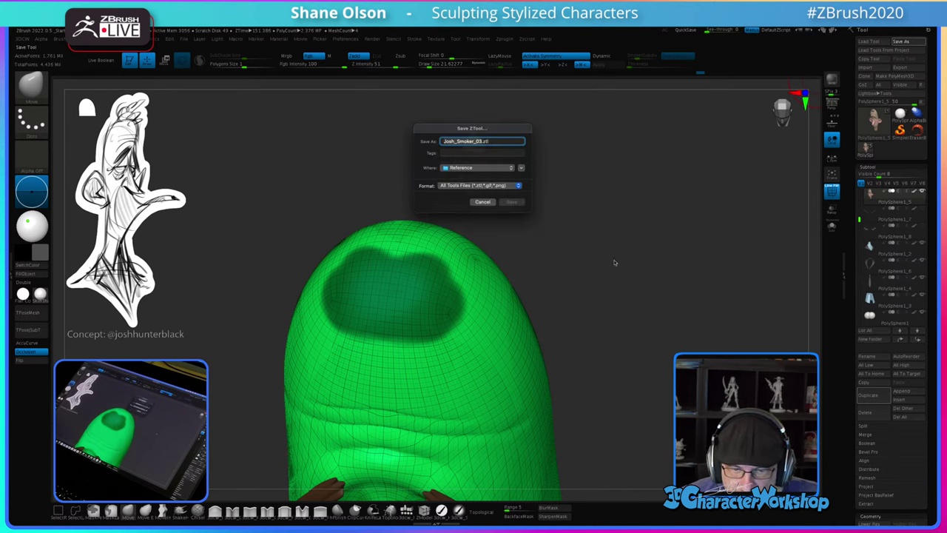
Step: Extend the painted mask over the top of the head's crown and turn off the polygon frame
left_click_drag(578, 244, 563, 315)
mouse_move(376, 287)
left_mouse_down("ctrl")
mouse_move(394, 275)
mouse_move(349, 279)
mouse_move(328, 314)
mouse_move(317, 313)
mouse_move(345, 270)
mouse_move(373, 266)
mouse_move(332, 281)
mouse_move(317, 324)
mouse_move(338, 359)
mouse_move(390, 363)
left_mouse_up("ctrl")
mouse_move(555, 365)
left_mouse_down()
mouse_move(577, 336)
mouse_move(564, 353)
mouse_move(550, 326)
mouse_move(545, 237)
mouse_move(544, 306)
mouse_move(558, 341)
mouse_move(552, 323)
mouse_move(547, 353)
left_mouse_up()
key("shift+f")
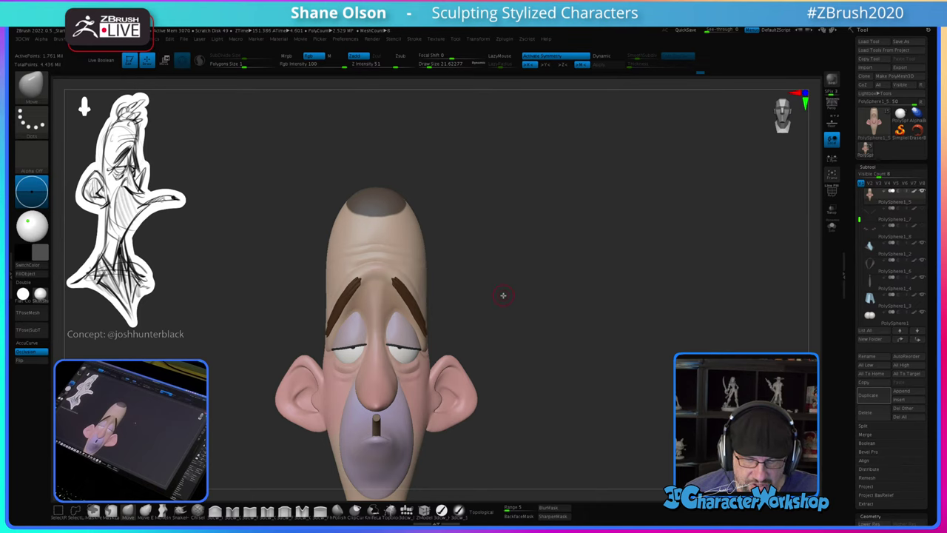
Step: Apply the Fibers54 preset from the fiber library to the masked crown of the head
key("comma")
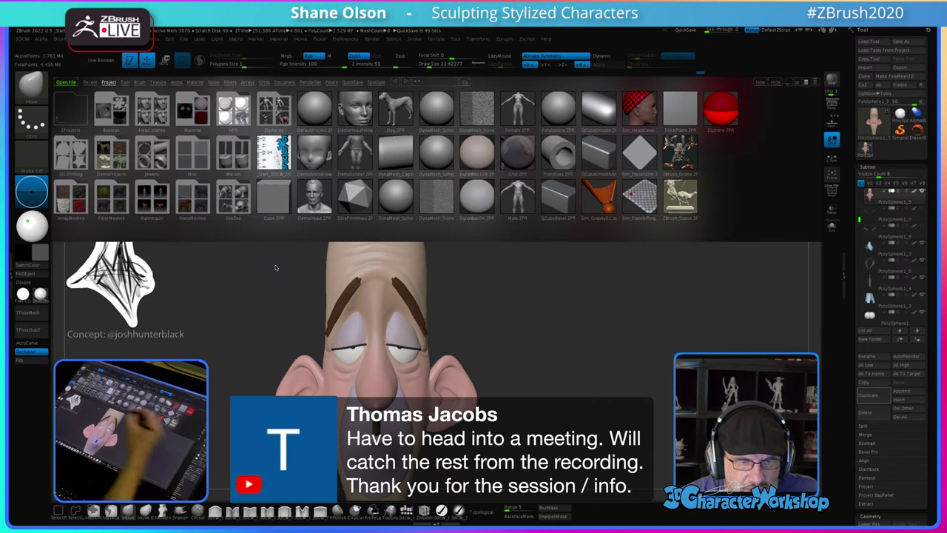
mouse_move(247, 300)
left_mouse_down()
mouse_move(235, 84)
mouse_move(244, 92)
left_mouse_up()
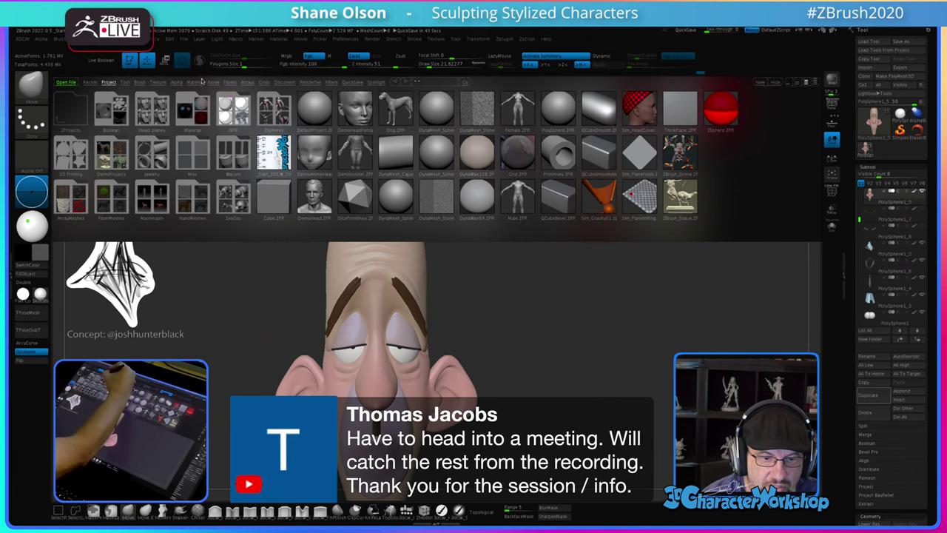
mouse_move(222, 74)
left_mouse_down()
mouse_move(214, 81)
mouse_move(245, 90)
left_mouse_up()
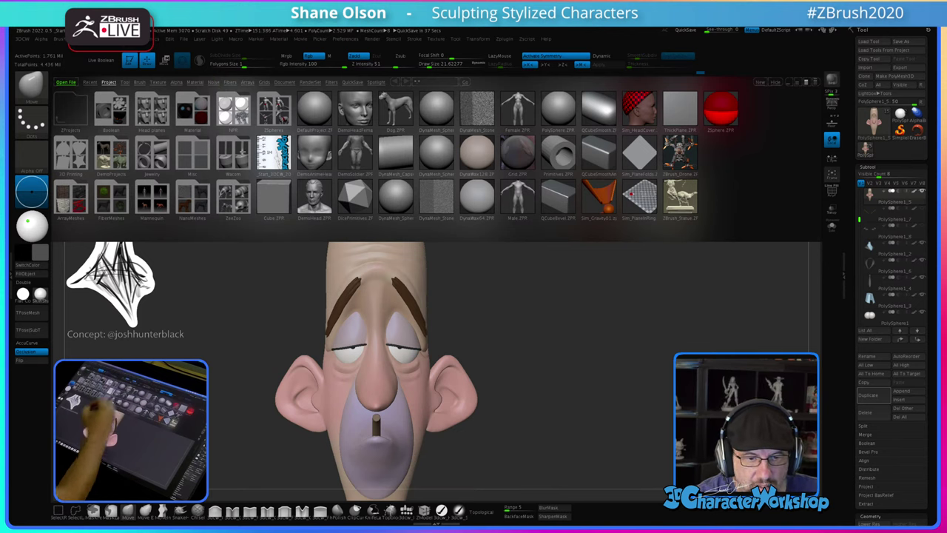
left_click(230, 82)
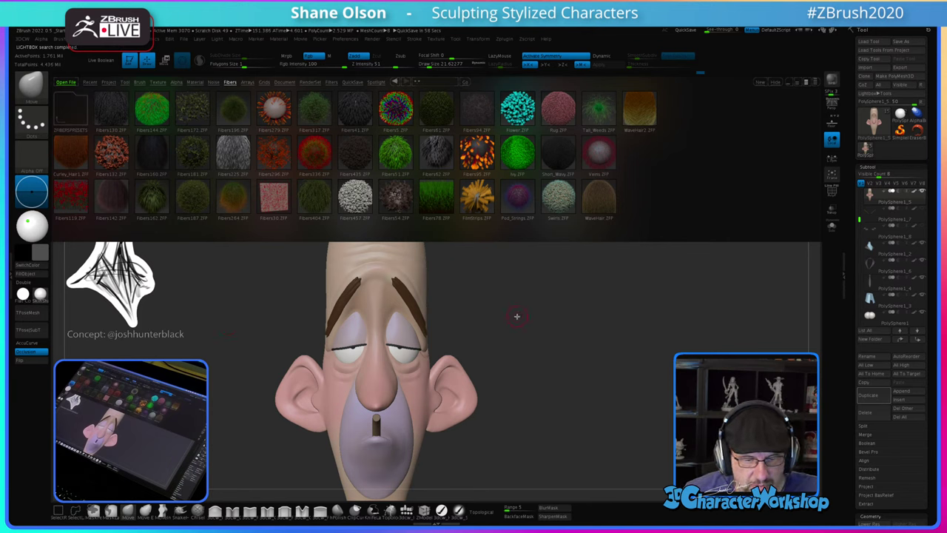
left_click_drag(525, 316, 530, 283)
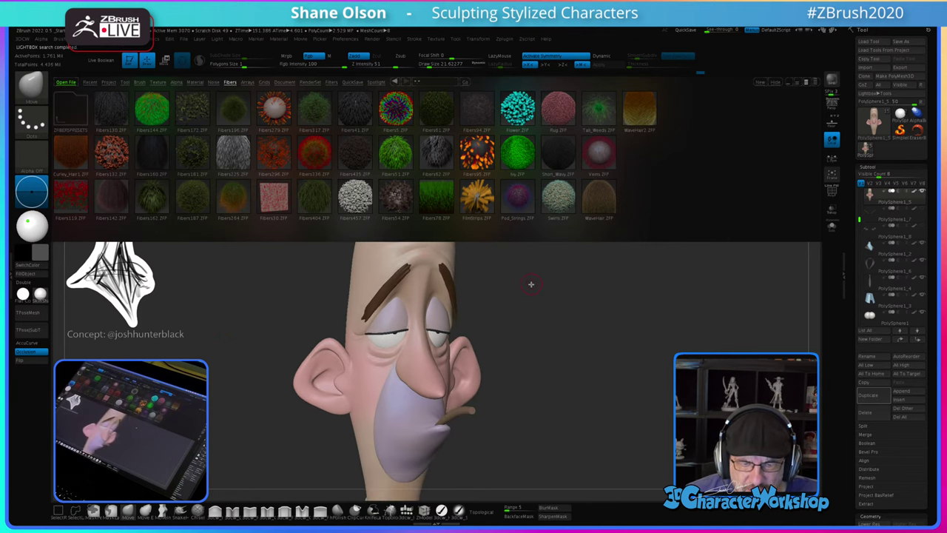
double_click(399, 193)
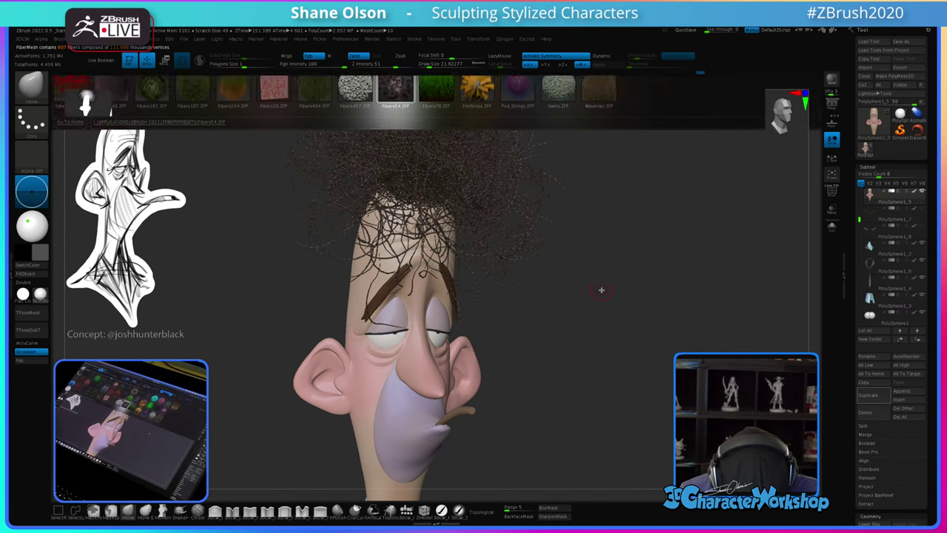
mouse_move(602, 311)
left_mouse_down()
mouse_move(617, 307)
mouse_move(602, 294)
mouse_move(610, 299)
left_mouse_up()
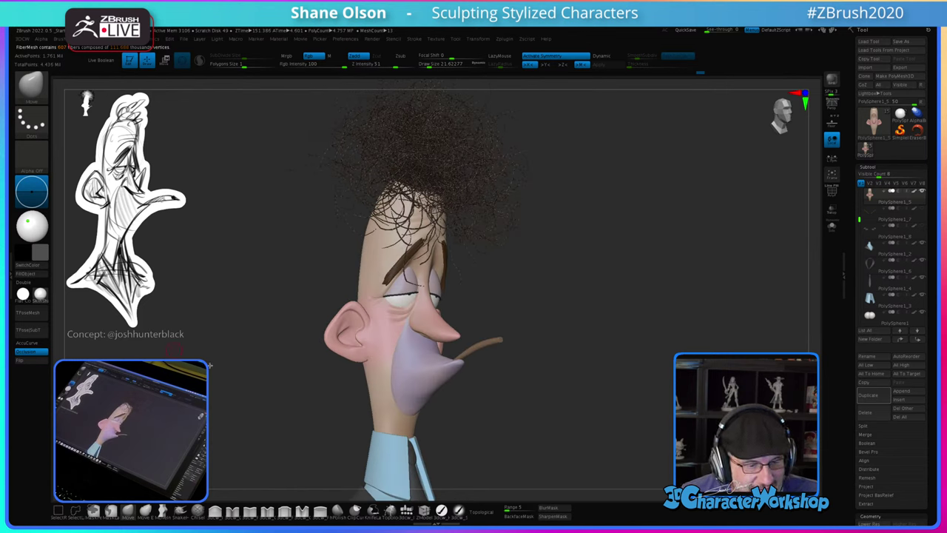
Step: Choose a medium gray as the active color and set it as the document's background color
left_click(40, 254)
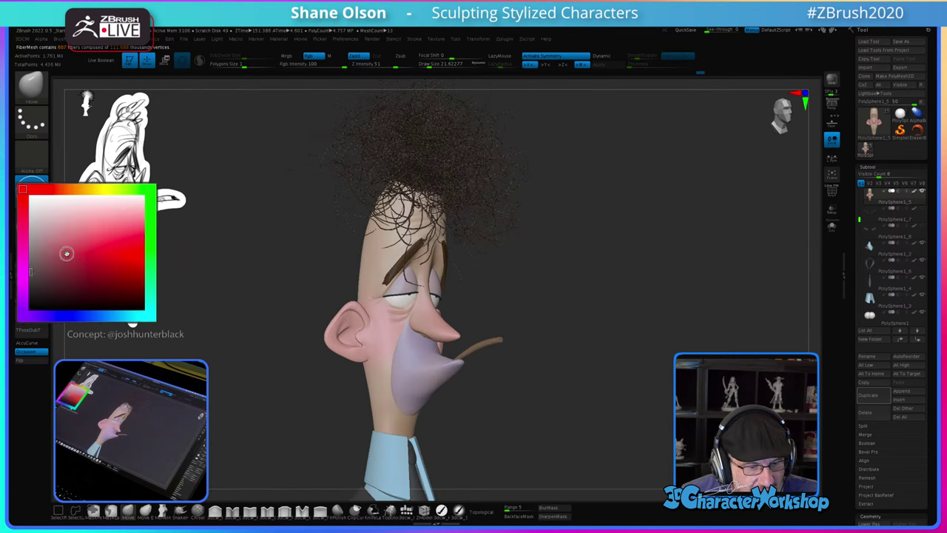
left_click(28, 226)
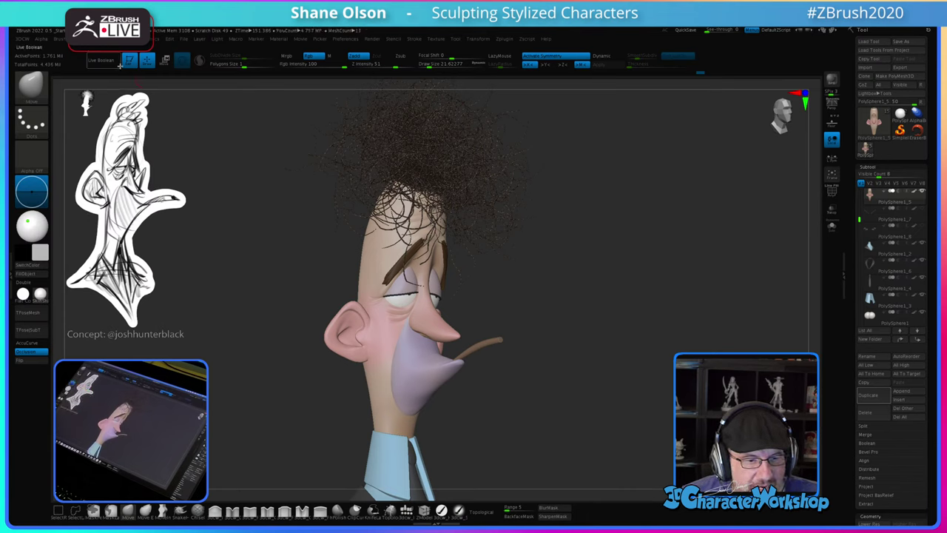
left_click(40, 254)
left_click_drag(30, 241, 22, 245)
left_click(100, 255)
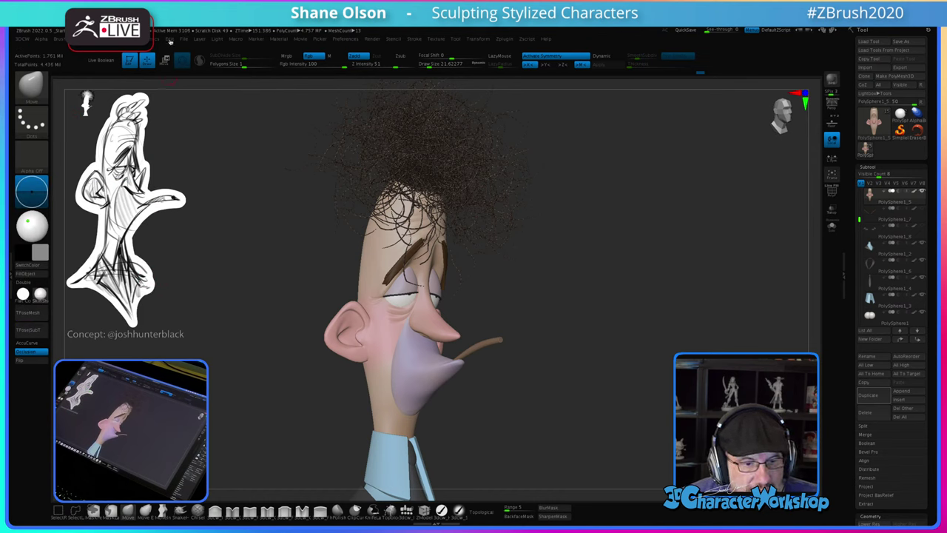
left_click(113, 38)
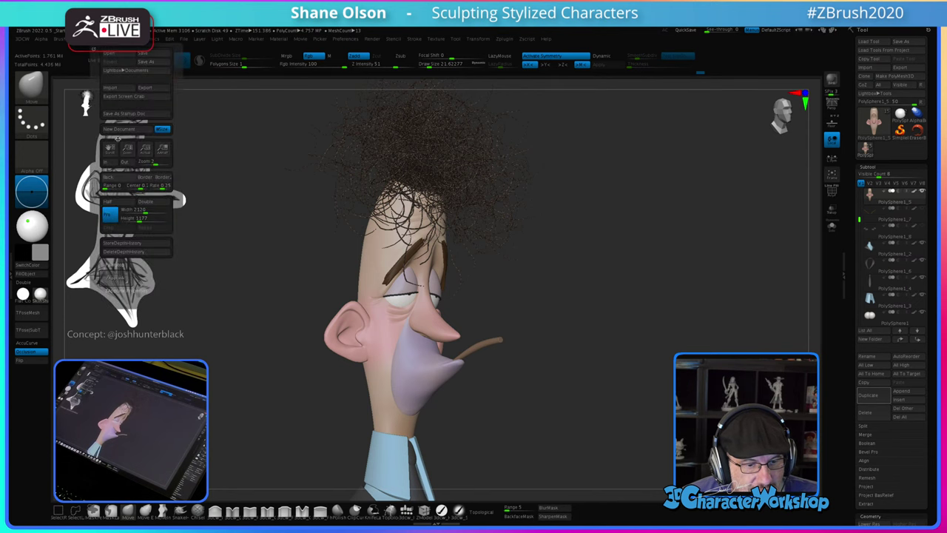
left_click(114, 180)
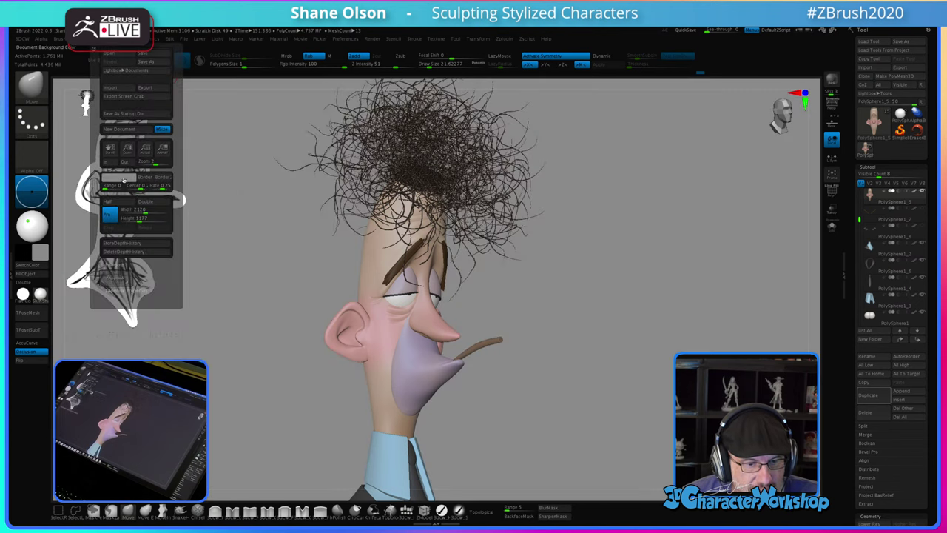
left_click_drag(594, 266, 591, 267)
mouse_move(584, 303)
left_mouse_down()
mouse_move(567, 279)
mouse_move(575, 260)
mouse_move(589, 262)
mouse_move(565, 297)
mouse_move(571, 291)
mouse_move(574, 311)
left_mouse_up()
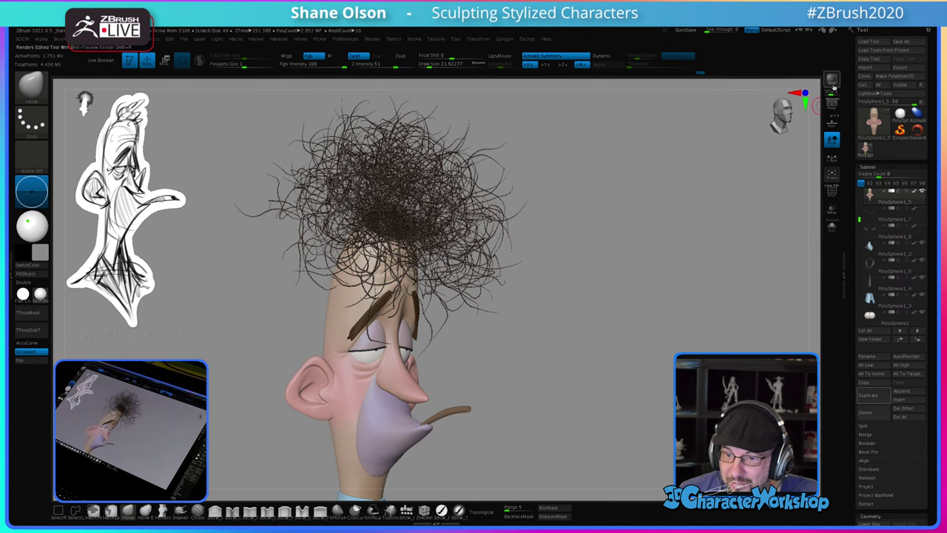
Step: Make a BPR render of the bust with its fiber hair and examine the hair from the front
left_click(833, 83)
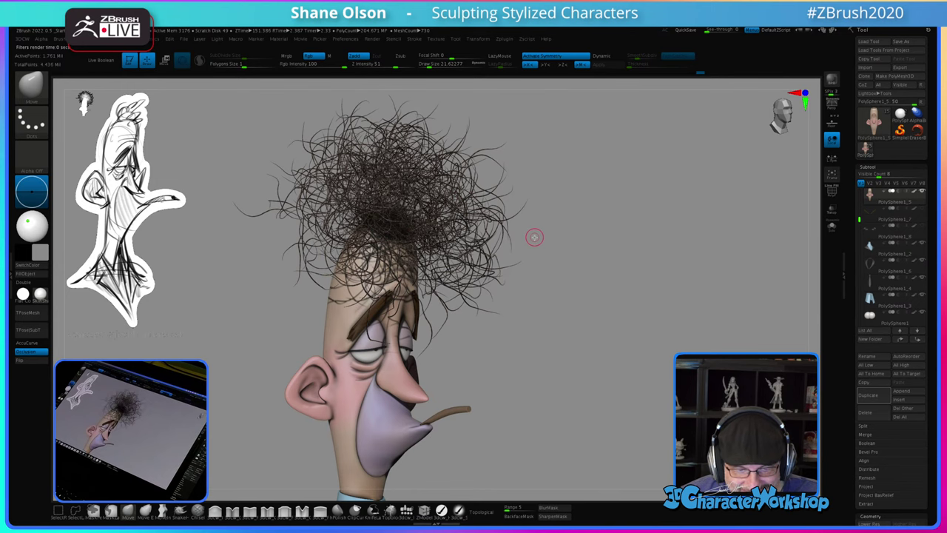
left_click_drag(525, 243, 567, 224, "shift")
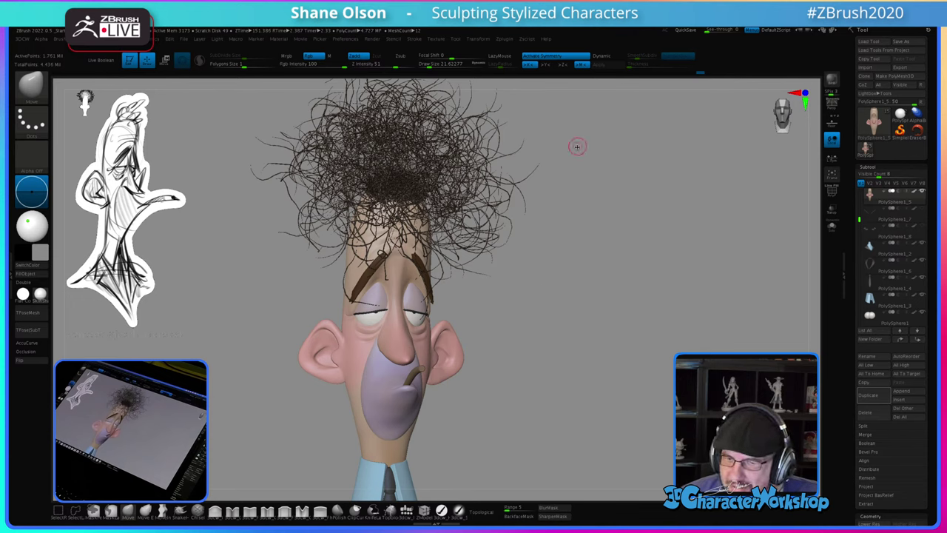
left_click_drag(581, 230, 595, 230)
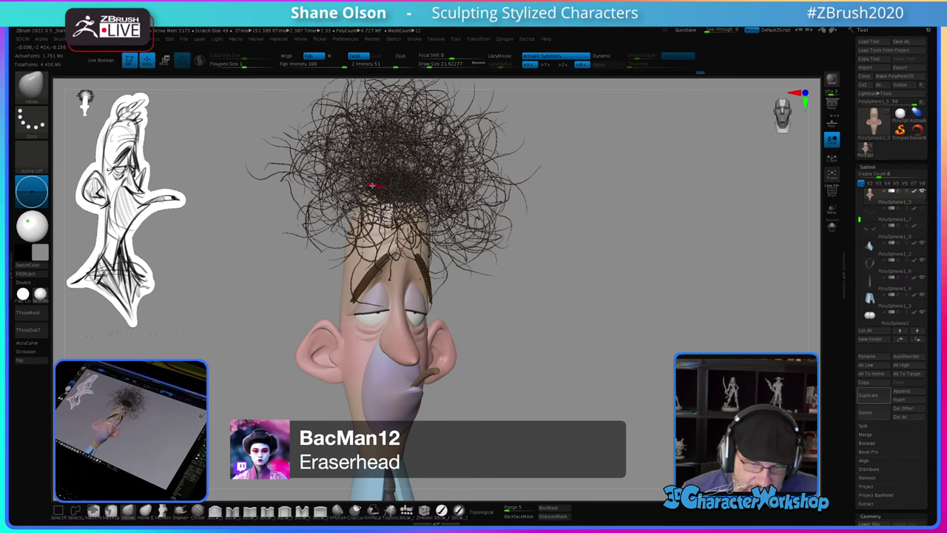
left_click_drag(555, 311, 556, 274, "shift")
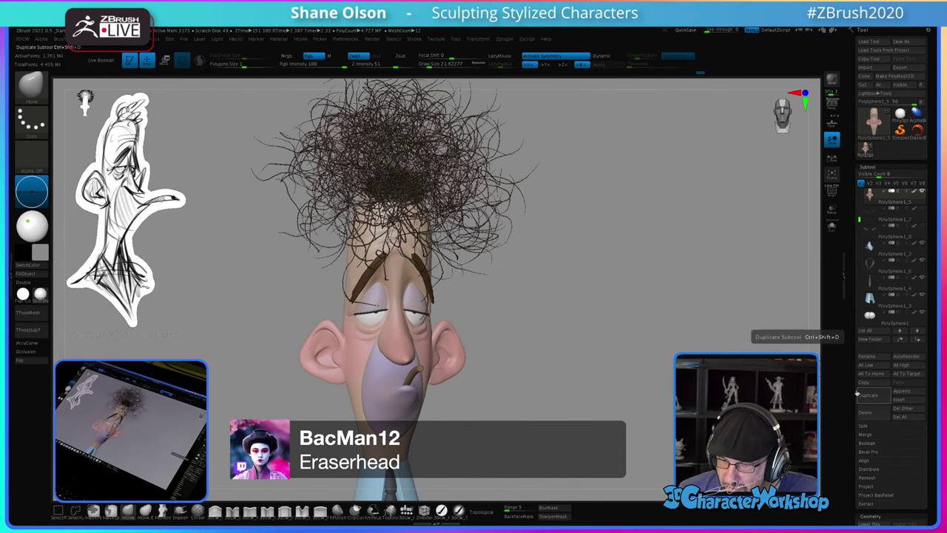
Step: Show the FiberMesh modifiers for the head's fiber preview and check the hair from the side
left_click_drag(853, 393, 854, 307)
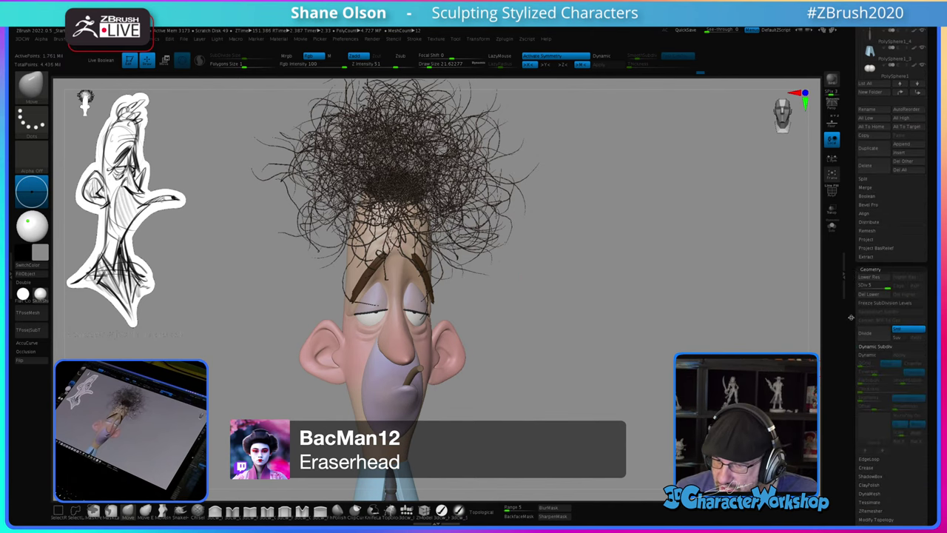
left_click(873, 270)
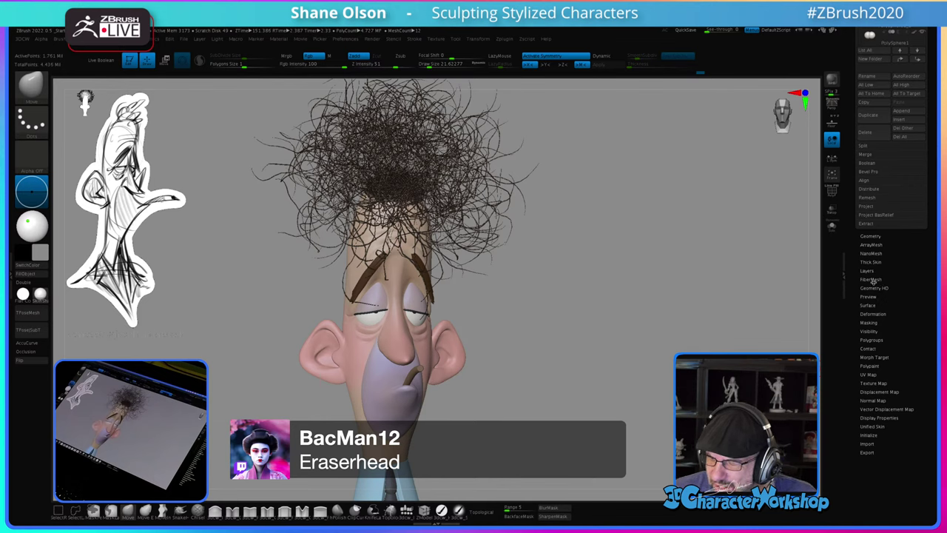
left_click(872, 280)
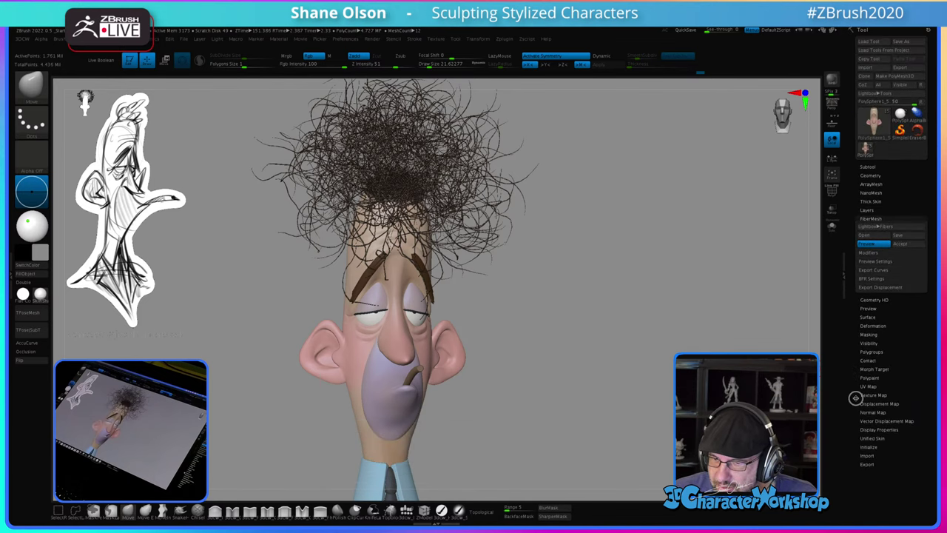
left_click_drag(567, 247, 541, 265)
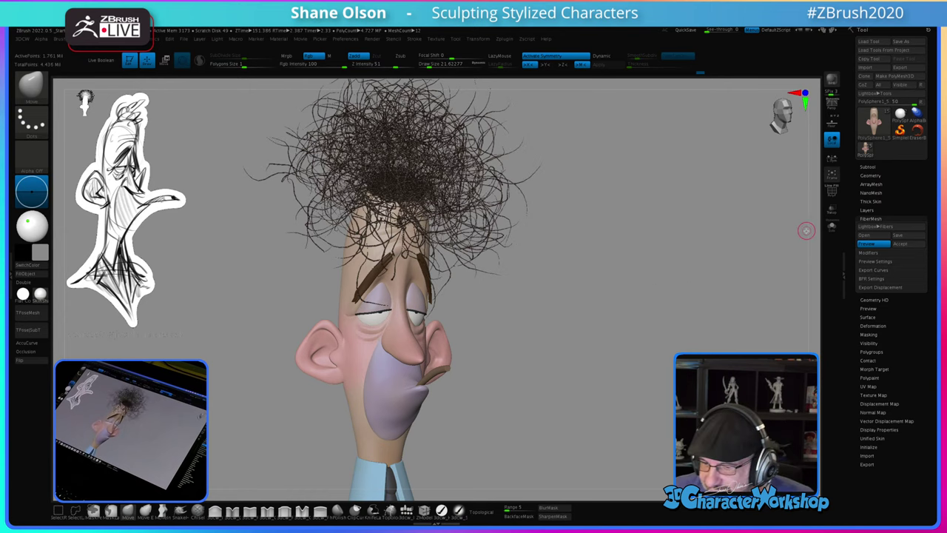
left_click(868, 253)
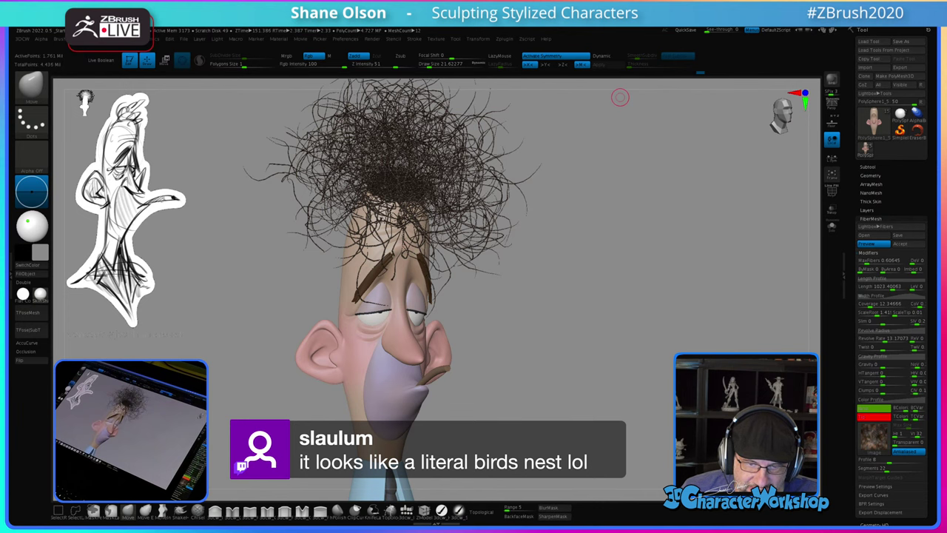
mouse_move(526, 276)
left_mouse_down()
mouse_move(557, 276)
mouse_move(536, 255)
left_mouse_up()
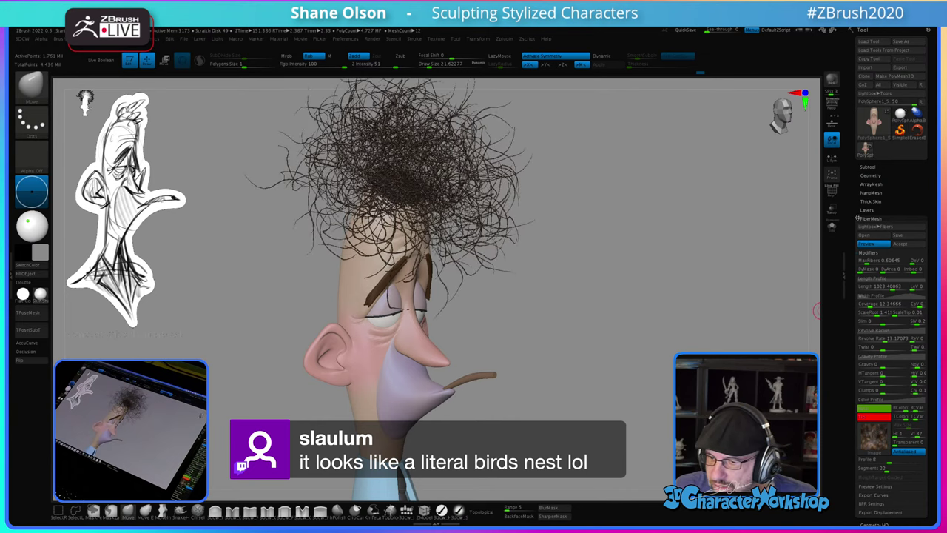
Step: Show the head's masking options and examine the fiber hair from several angles
scroll(866, 296, "down", 4)
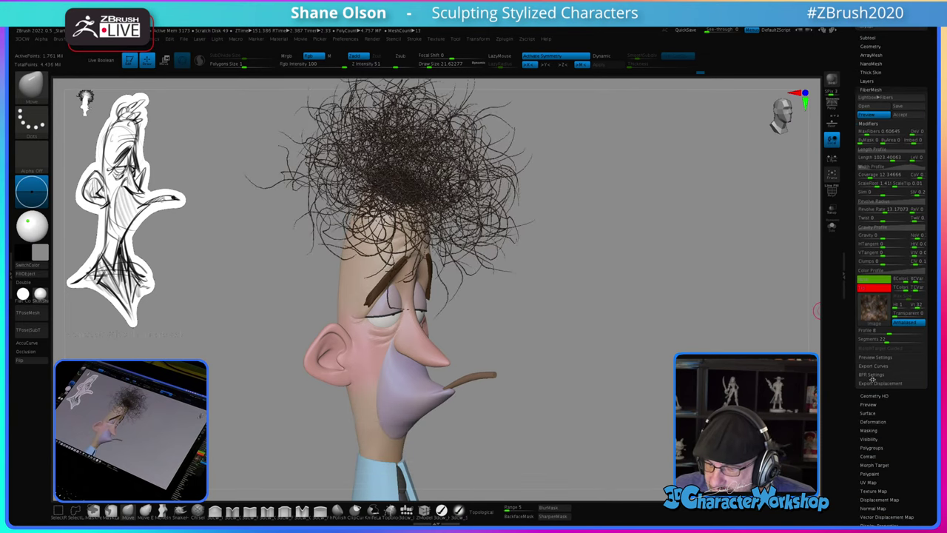
left_click(871, 430)
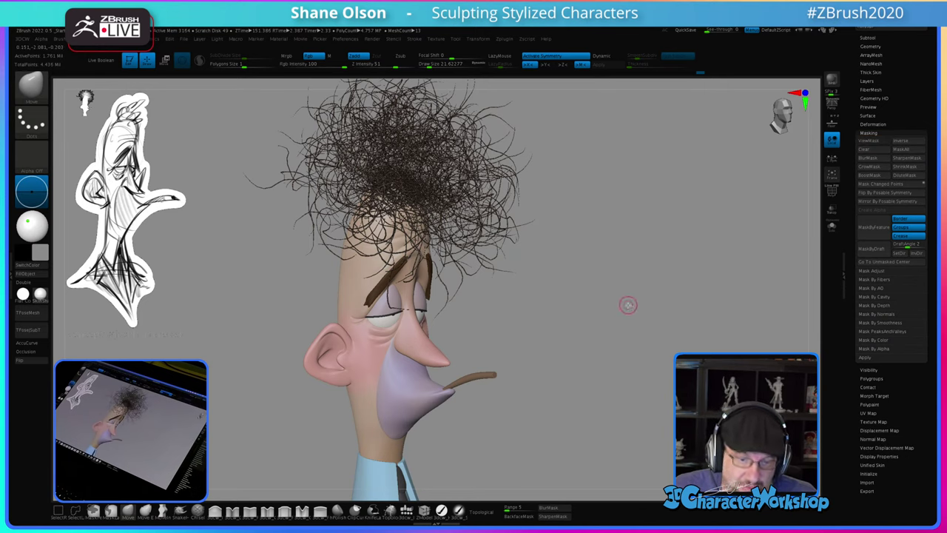
mouse_move(628, 297)
left_mouse_down()
mouse_move(609, 307)
mouse_move(636, 296)
left_mouse_up()
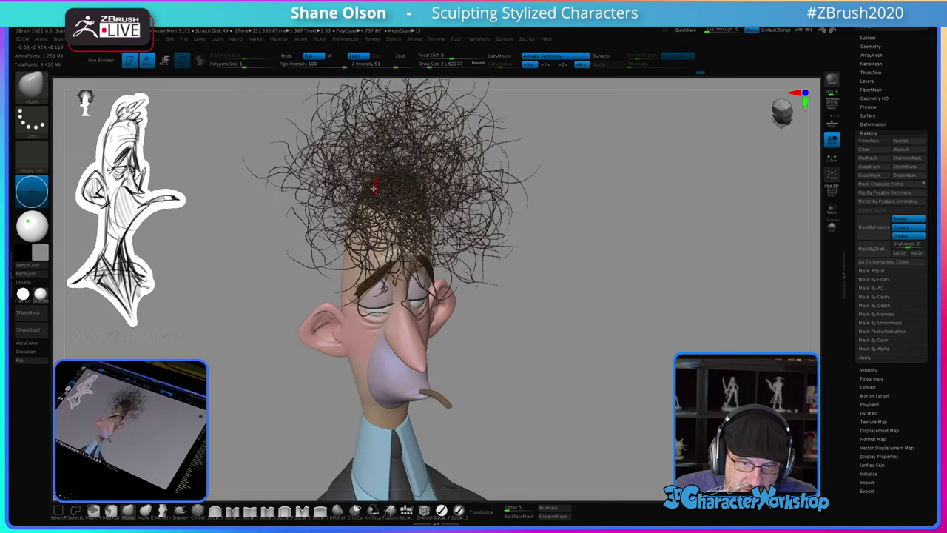
left_click_drag(584, 309, 596, 299)
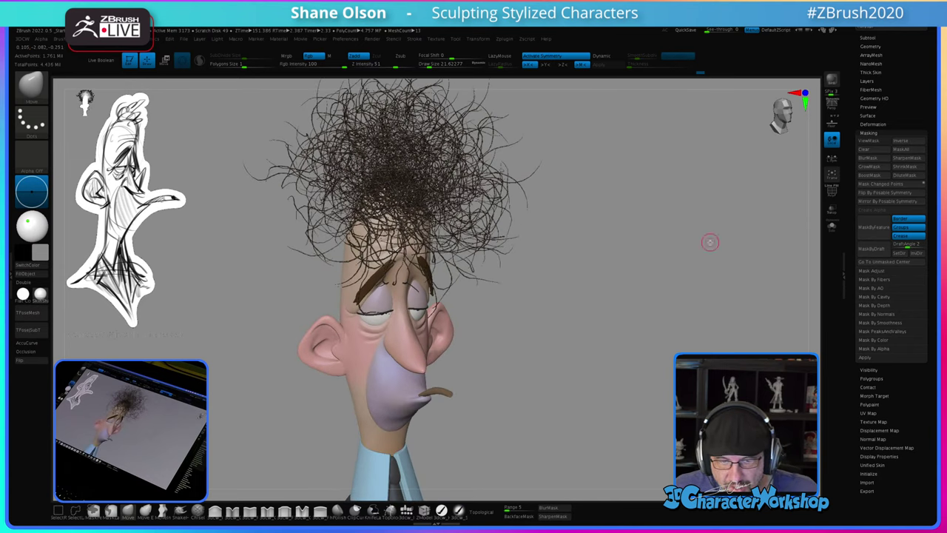
left_click_drag(671, 238, 654, 237)
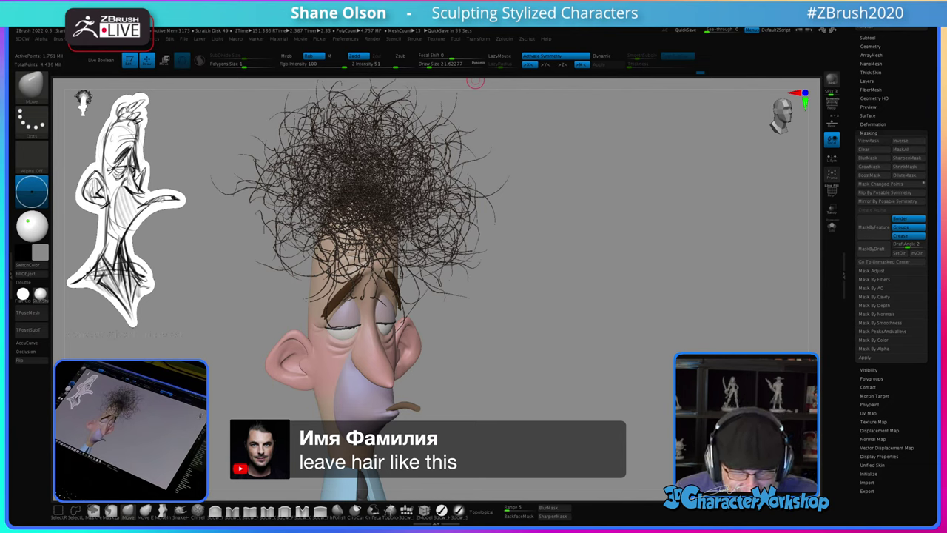
mouse_move(520, 328)
left_mouse_down()
mouse_move(553, 326)
mouse_move(552, 307)
mouse_move(539, 337)
left_mouse_up()
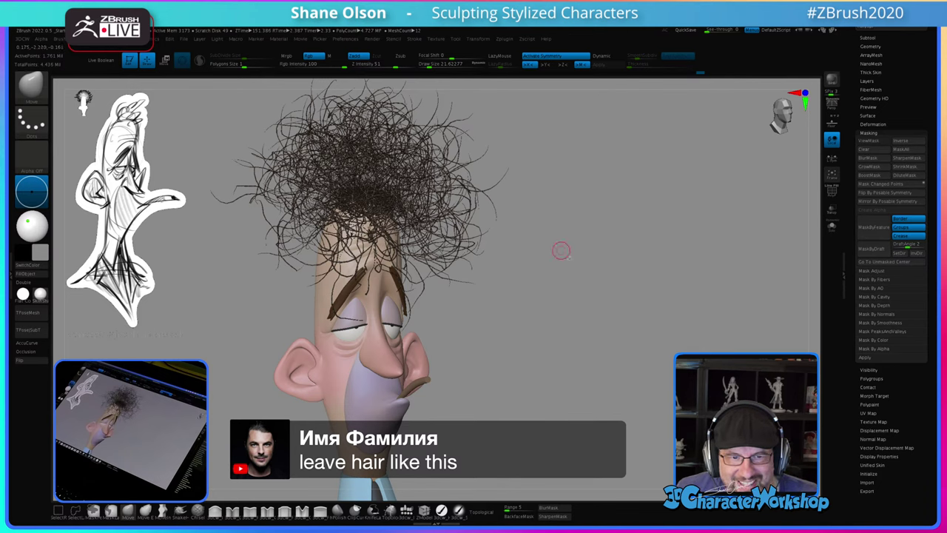
Step: Return to the head's FiberMesh modifiers and thin out the hair by setting the maximum fibers to about 0.083
left_click_drag(853, 195, 846, 239)
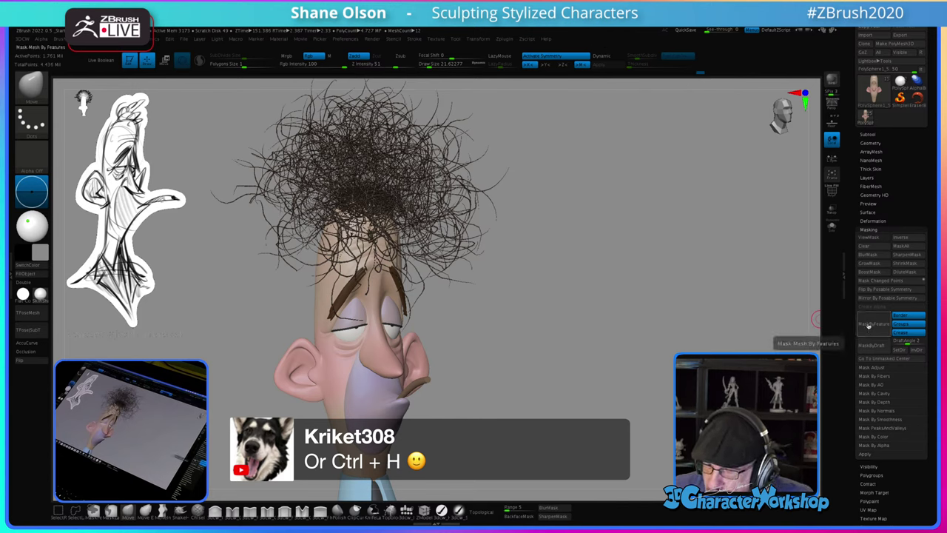
left_click(877, 229)
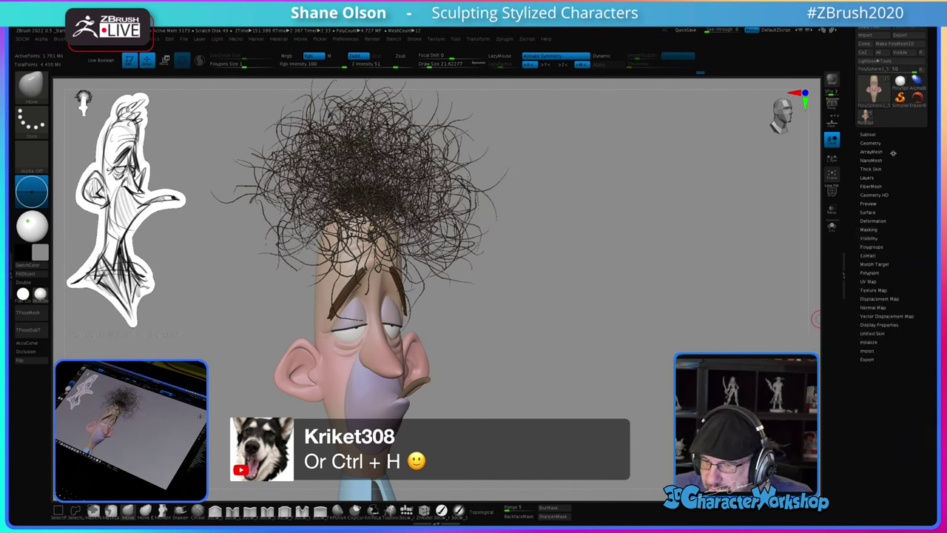
left_click(874, 187)
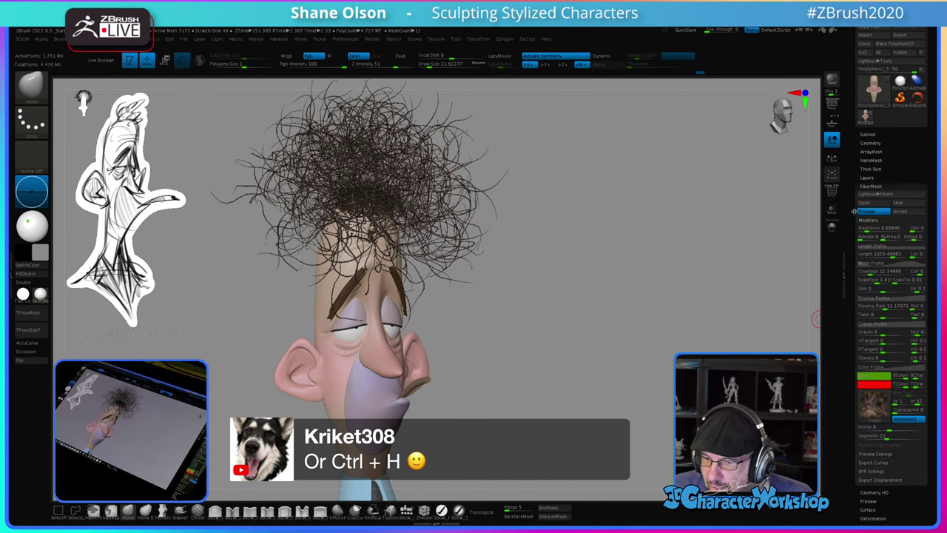
left_click_drag(854, 212, 854, 193)
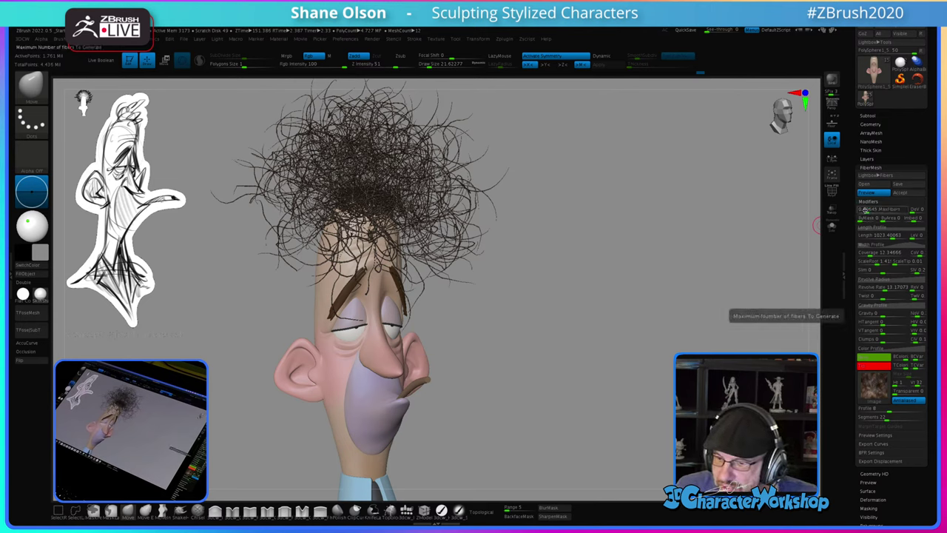
left_click_drag(865, 211, 864, 211)
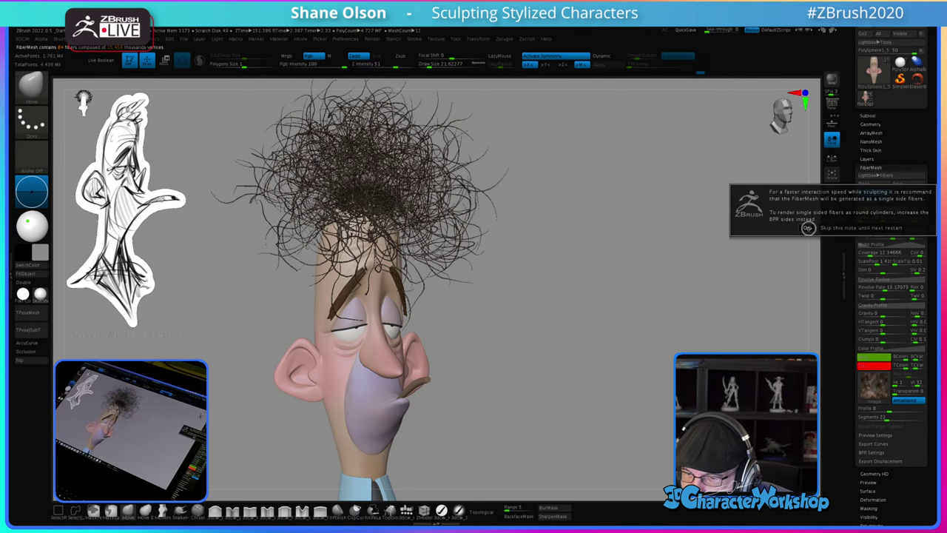
left_click(808, 228)
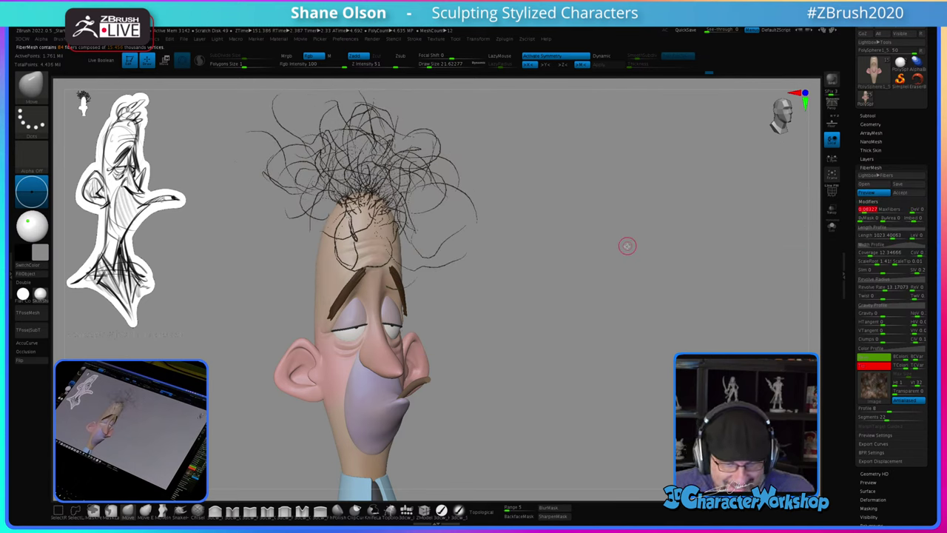
left_click_drag(619, 245, 651, 269)
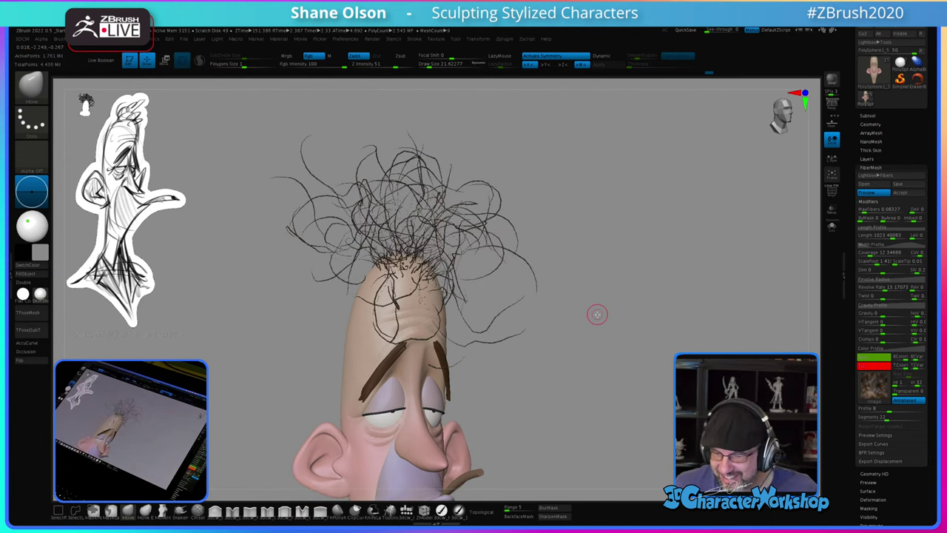
Step: Show the fibers' width profile curve and thicken the strands by setting the coverage to about 134
left_click(874, 227)
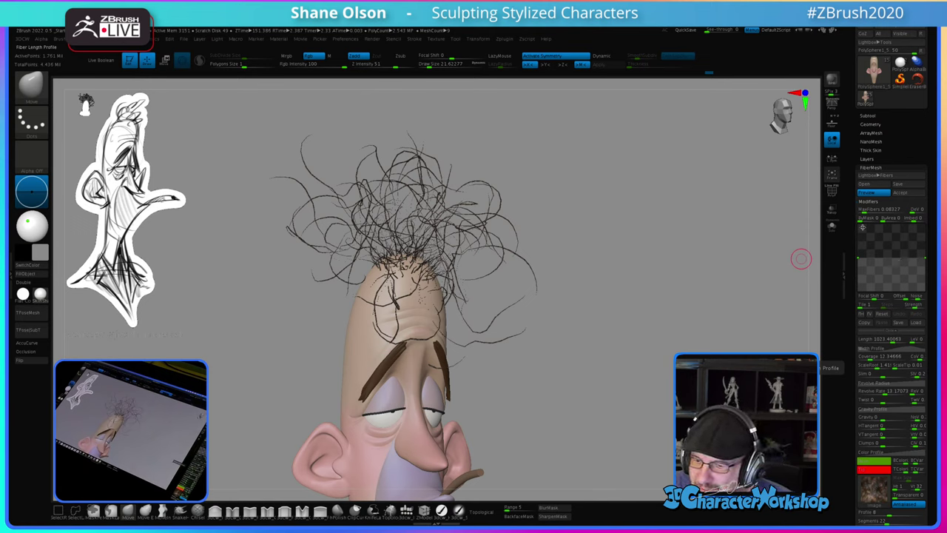
left_click_drag(854, 263, 854, 250)
left_click(881, 330)
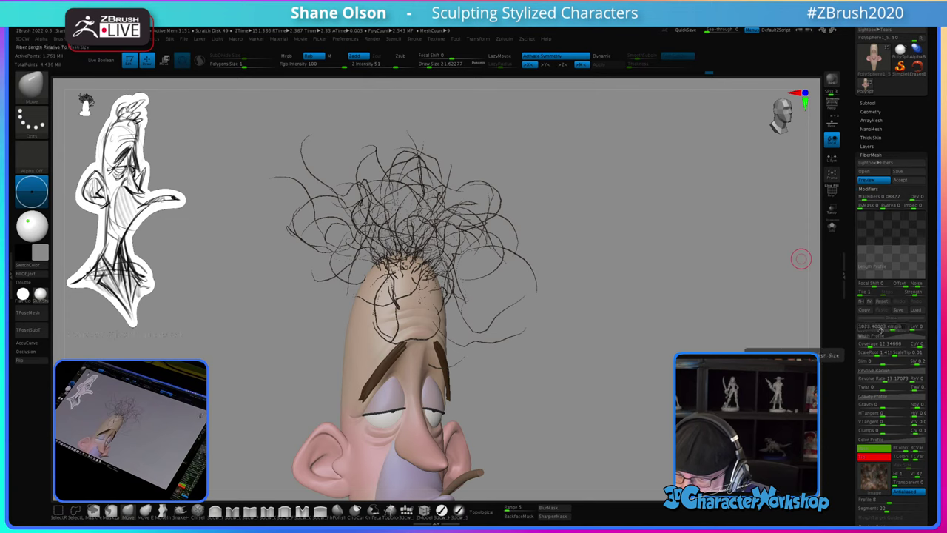
left_click(878, 336)
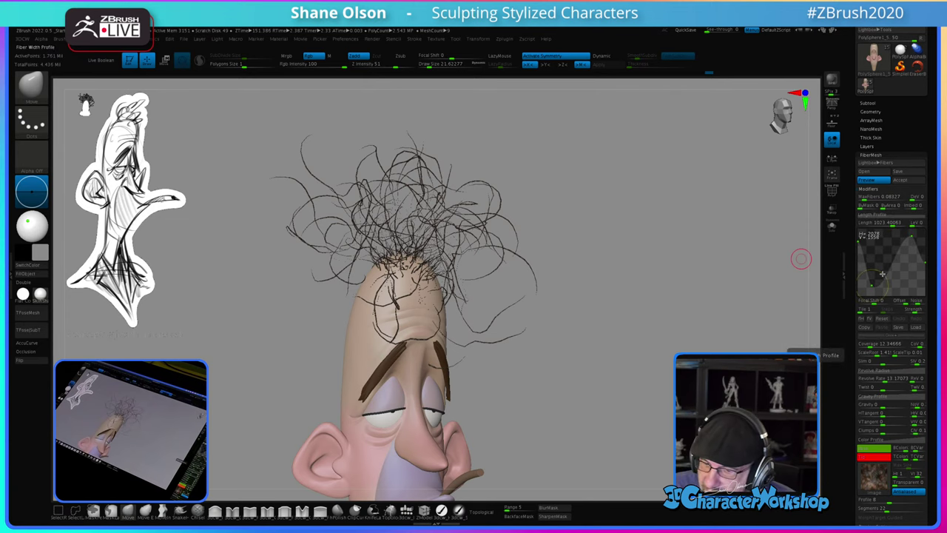
left_click_drag(853, 300, 853, 290)
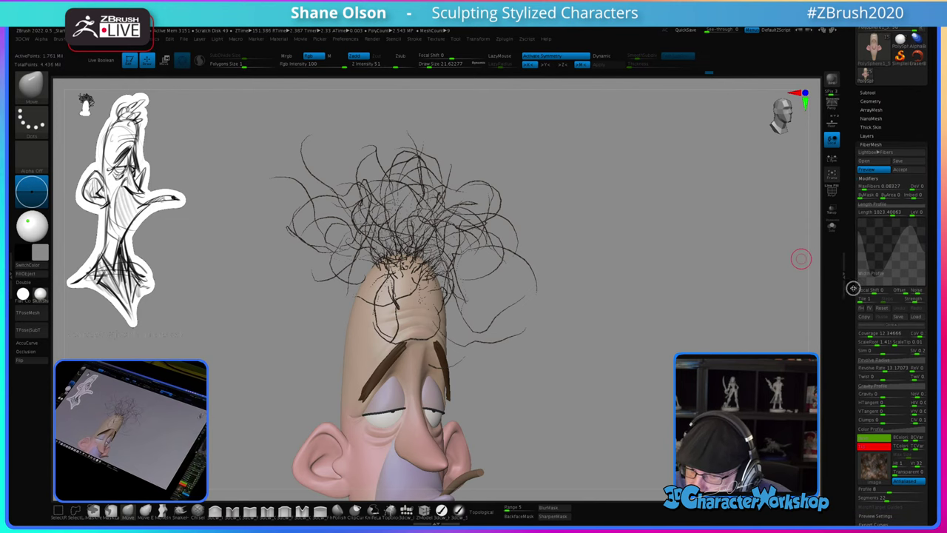
left_click(871, 335)
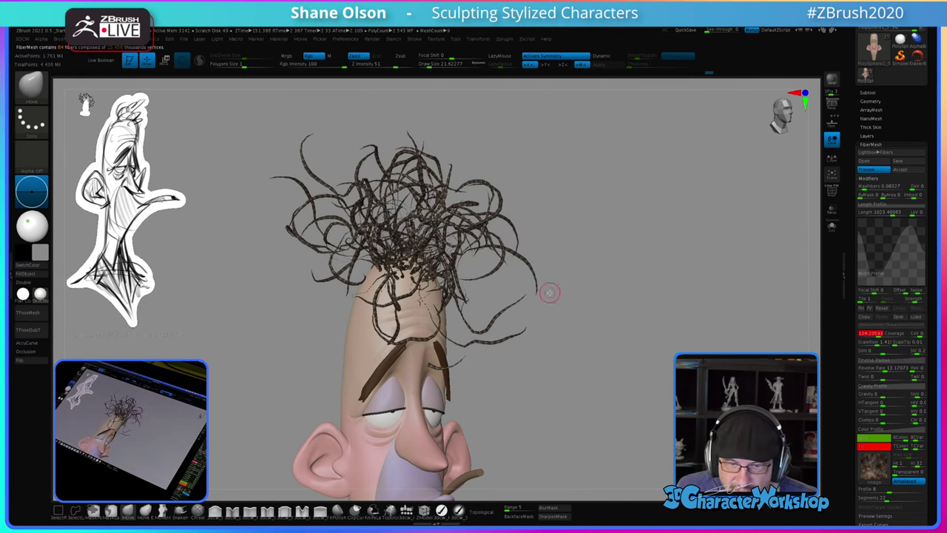
left_click_drag(613, 273, 613, 296, "alt")
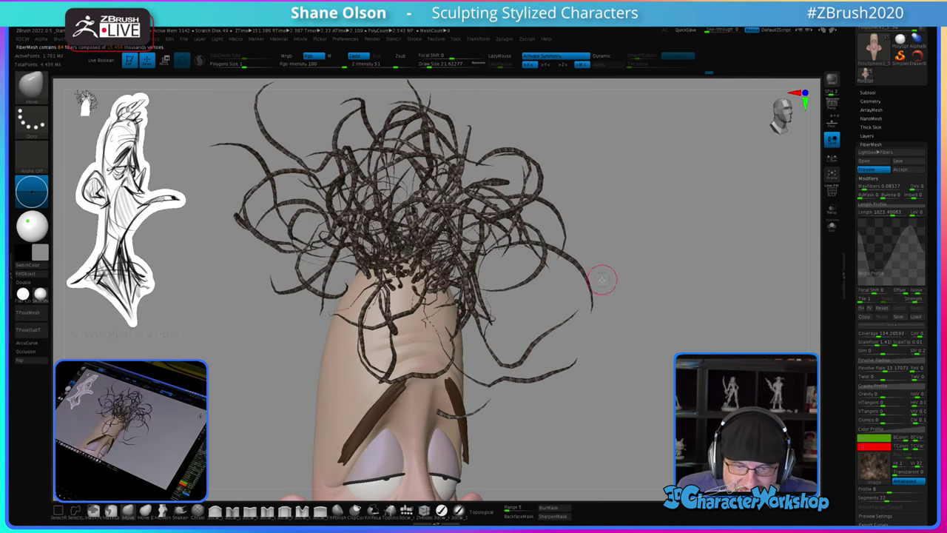
left_click_drag(644, 269, 645, 287, "alt")
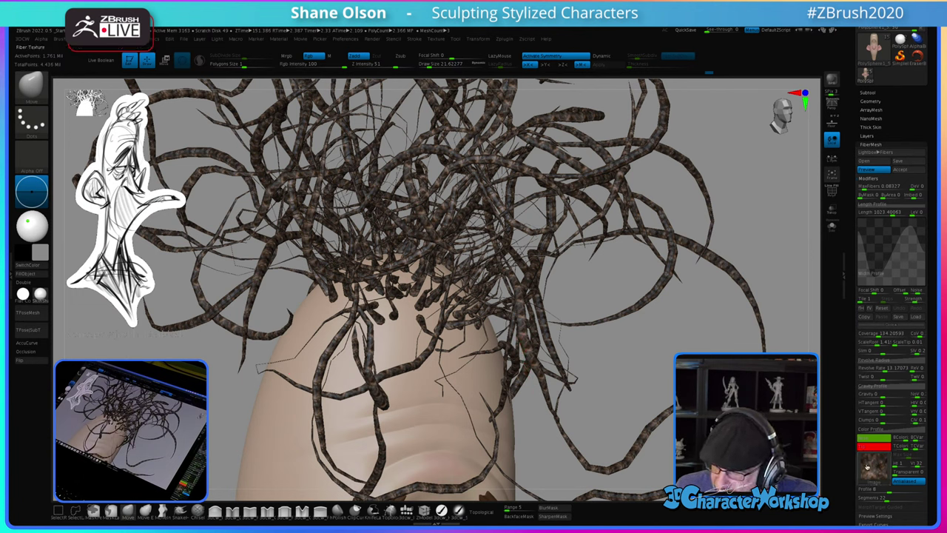
Step: Remove the brown texture from the fibers by setting the fiber texture to Texture Off
mouse_move(876, 465)
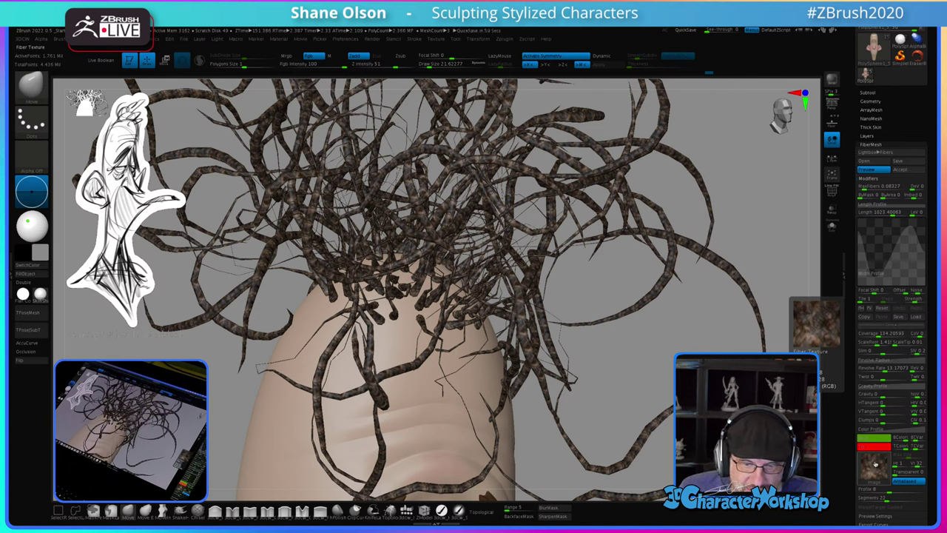
left_click(878, 465)
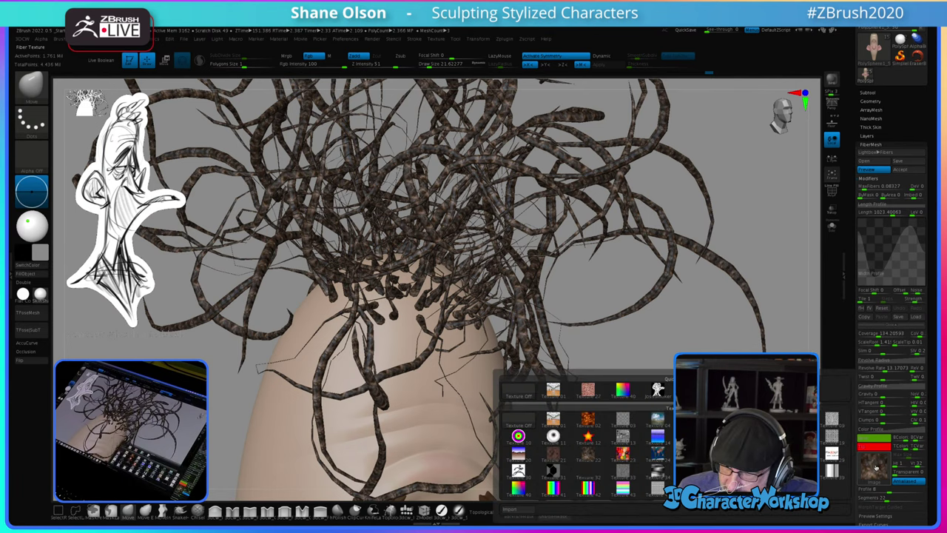
left_click(510, 392)
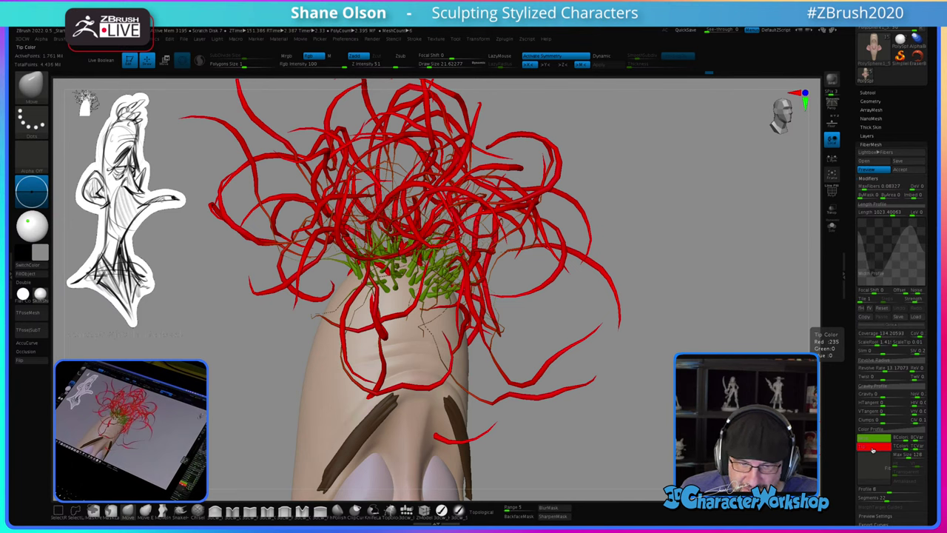
Step: Set the fibers' base color to near black and tip color to dark gray, and make a BPR render of the hair
left_click(873, 447)
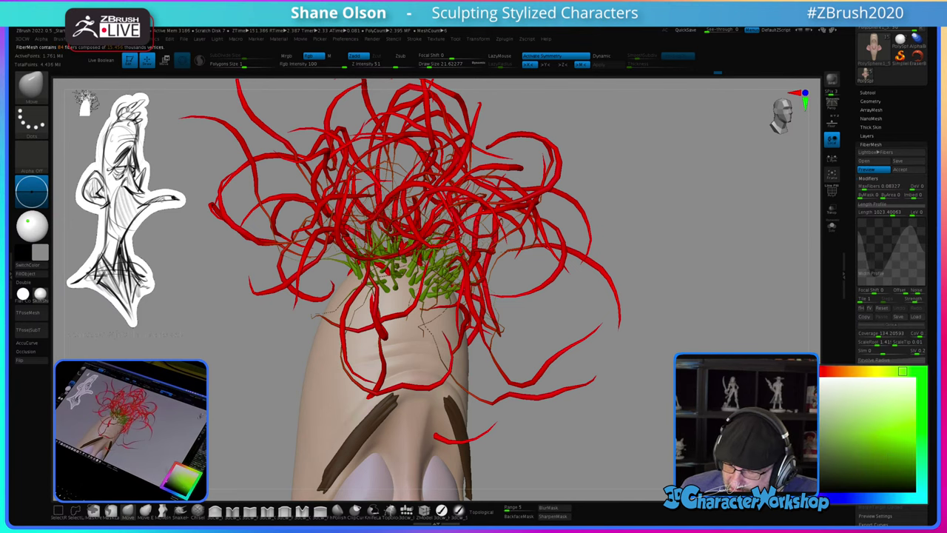
left_click(822, 488)
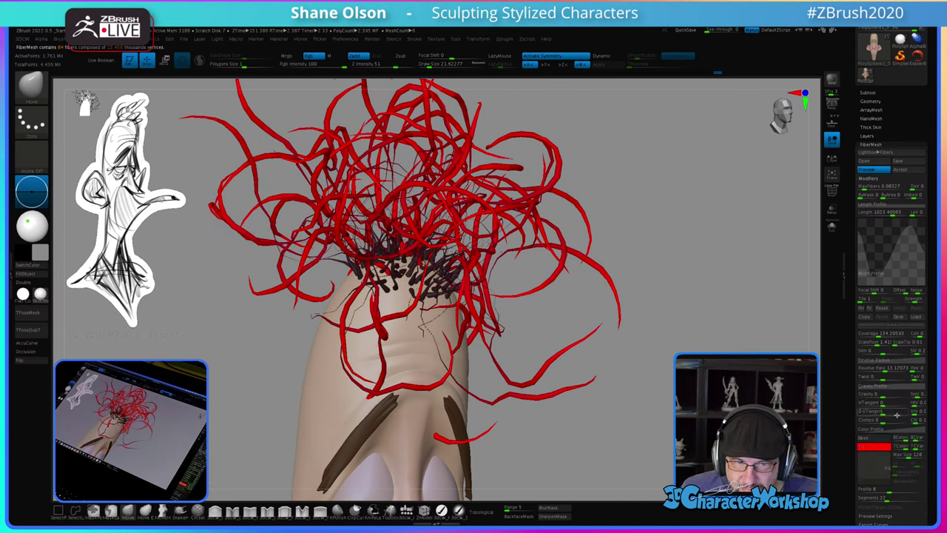
left_click(883, 447)
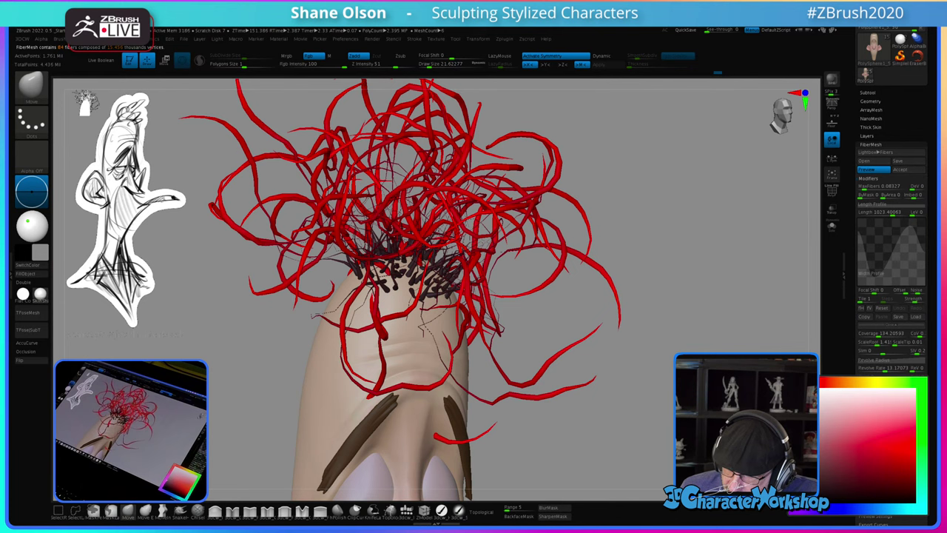
left_click(822, 468)
mouse_move(679, 435)
left_mouse_down()
mouse_move(652, 433)
mouse_move(664, 404)
left_mouse_up()
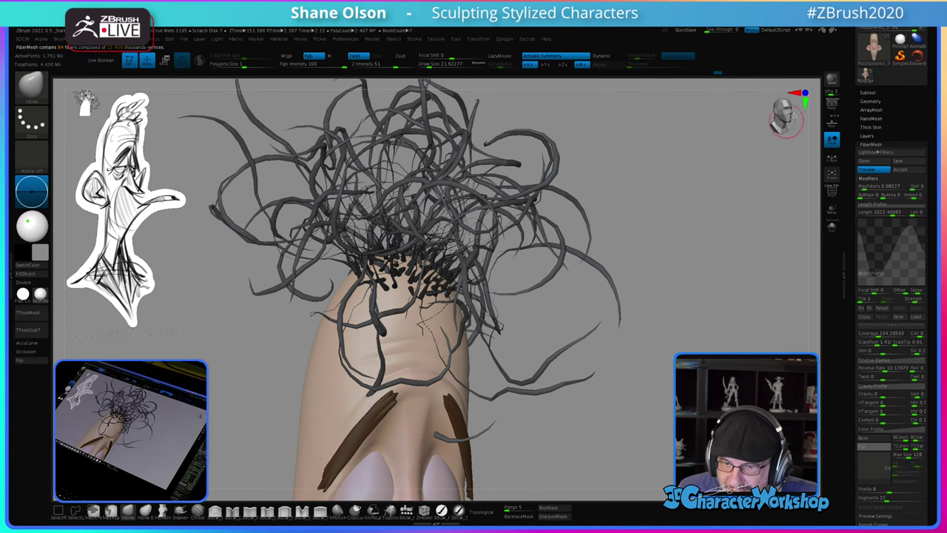
left_click(832, 79)
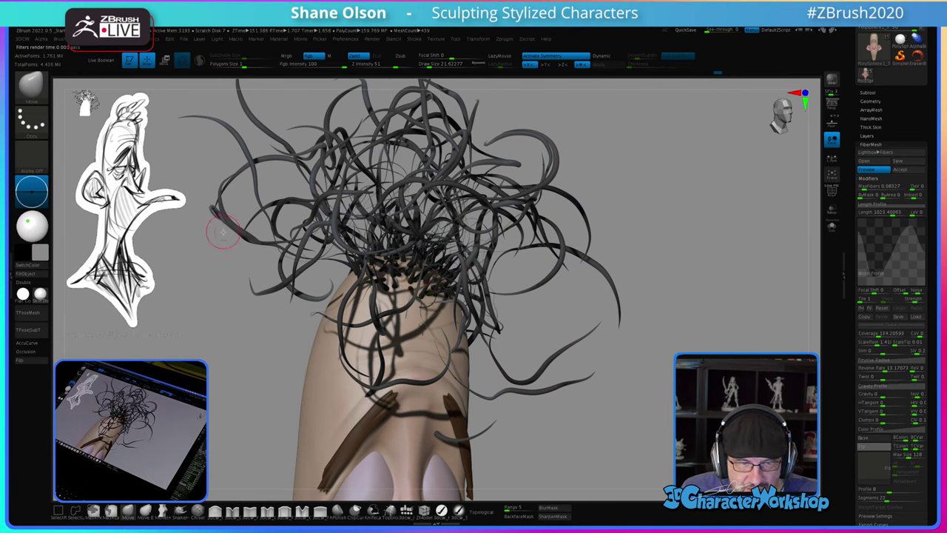
Step: Reshape the width profile to taper gradually from thick roots to thin tips, and shorten the fibers to a length of about 381
mouse_move(880, 256)
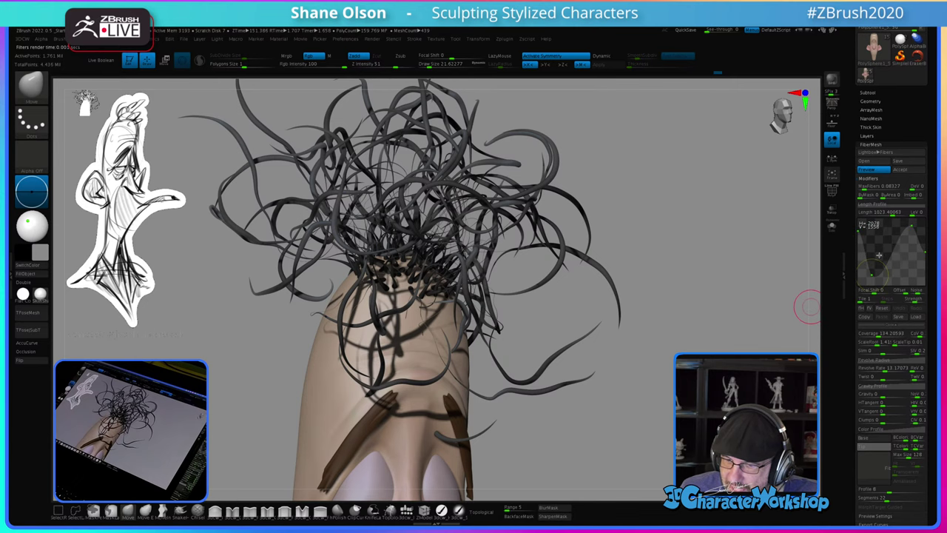
left_click_drag(872, 275, 909, 241)
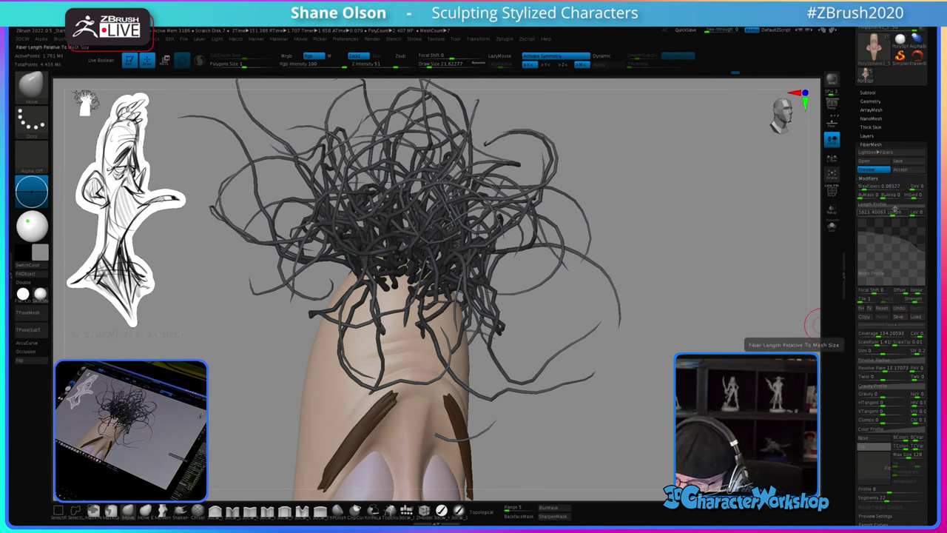
left_click_drag(895, 212, 881, 214)
left_click_drag(877, 214, 880, 213)
left_click_drag(570, 251, 584, 291)
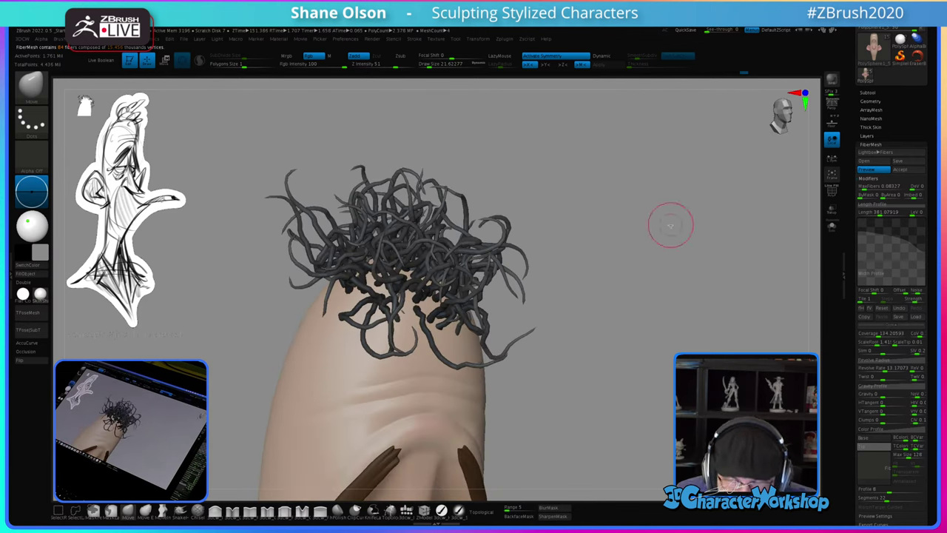
Step: Try several fiber amounts on the crown and settle on a maximum fibers value of about 0.017
left_click(863, 187)
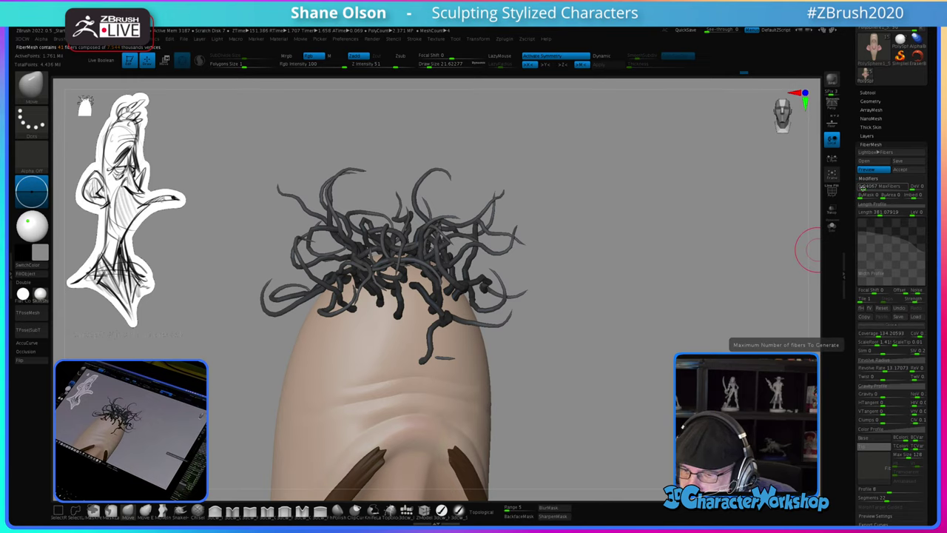
left_click(863, 188)
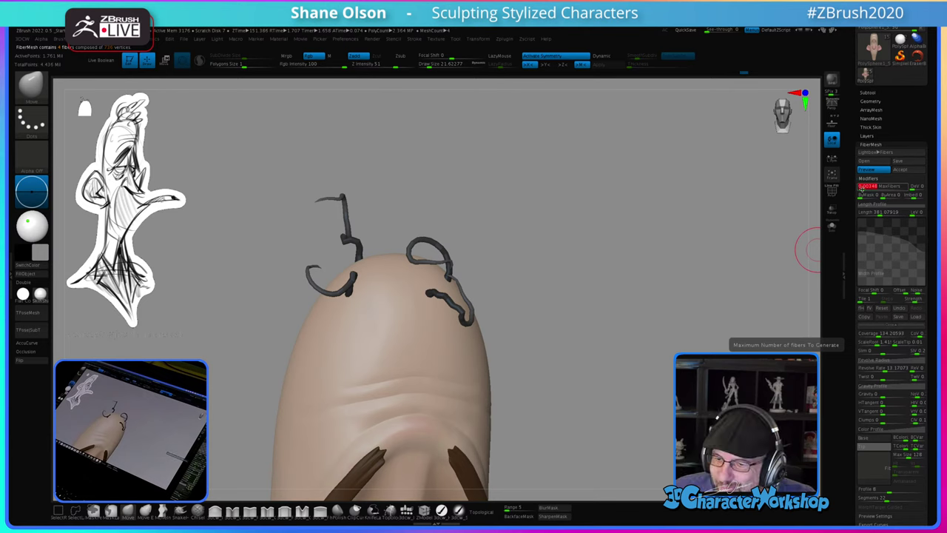
left_click(863, 188)
left_click(863, 188)
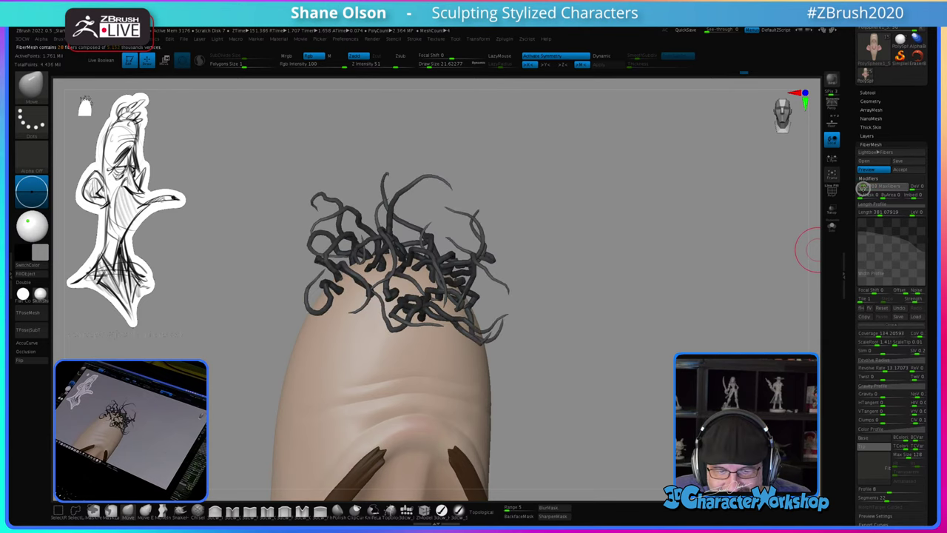
left_click_drag(863, 187, 861, 188)
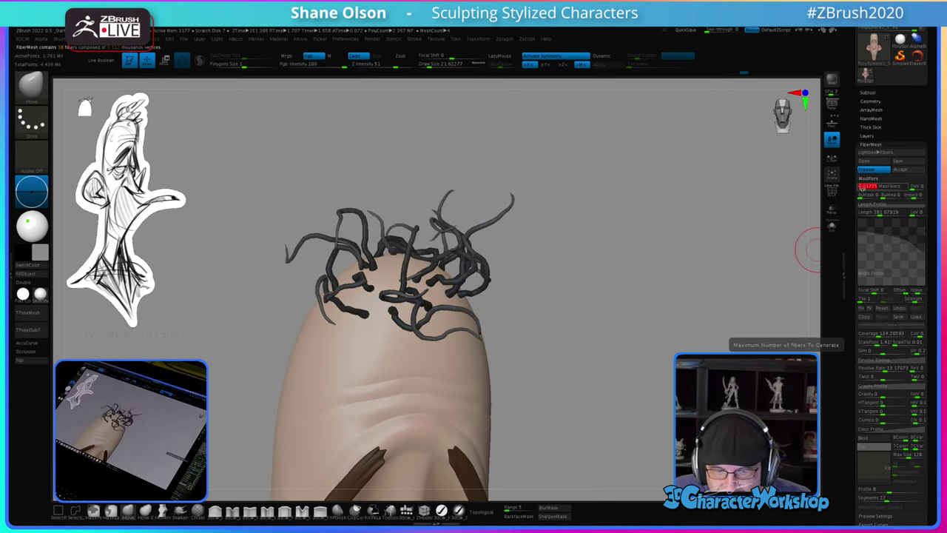
left_click_drag(615, 281, 664, 333)
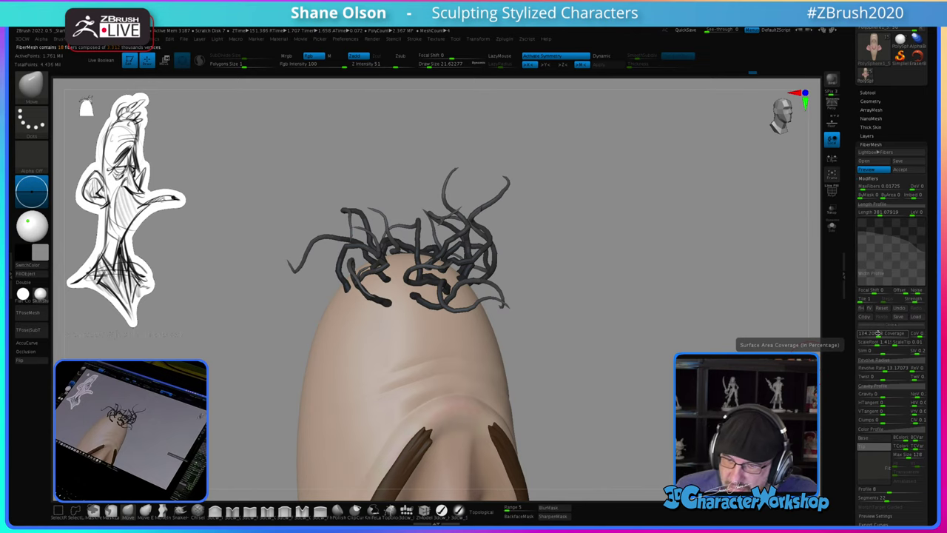
Step: Set the fiber coverage to about 54.3 and examine the thinner strands on the crown up close
left_click_drag(878, 333, 873, 333)
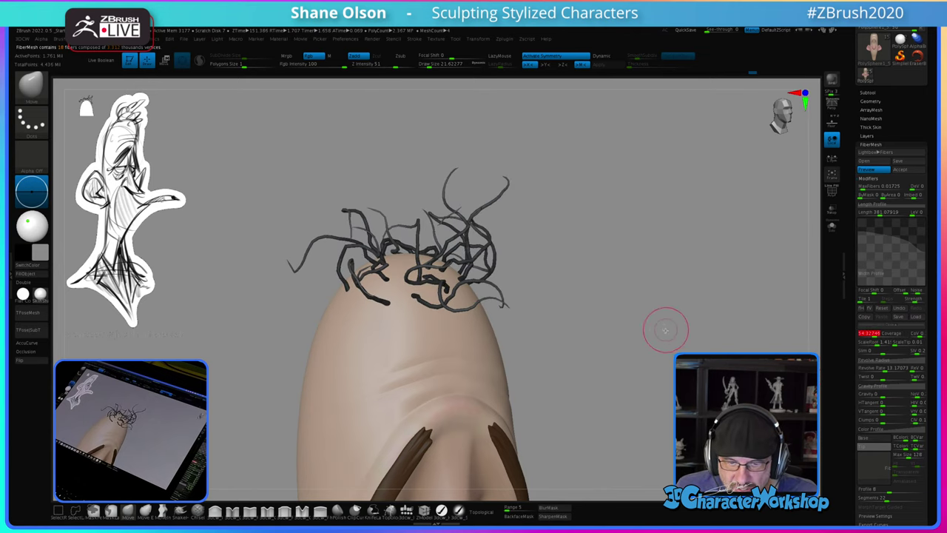
left_click_drag(666, 328, 640, 382)
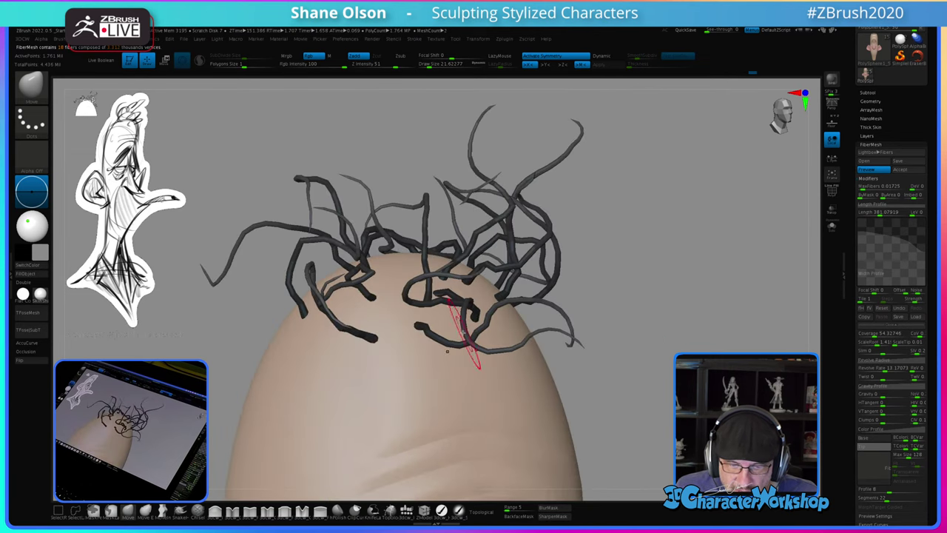
left_click_drag(667, 305, 652, 296)
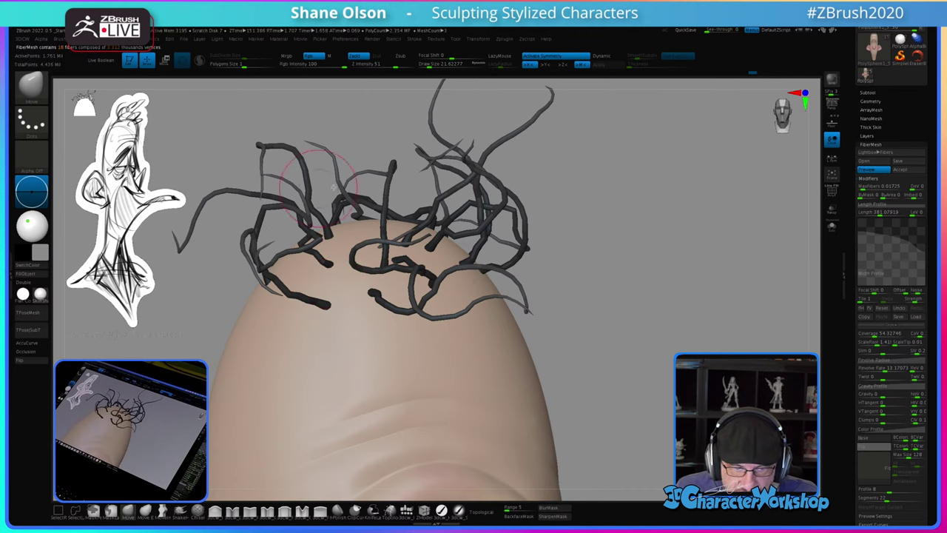
scroll(844, 365, "down", 5)
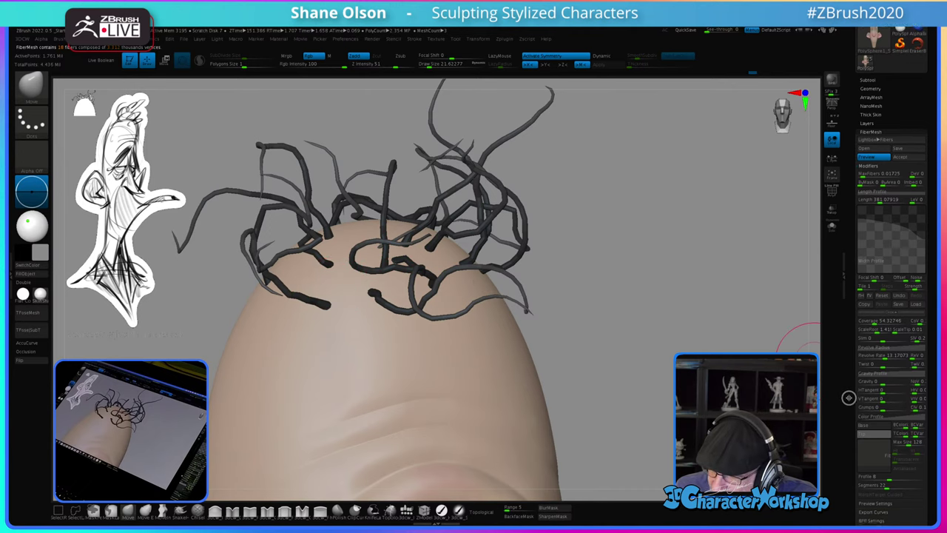
left_click_drag(844, 366, 843, 364)
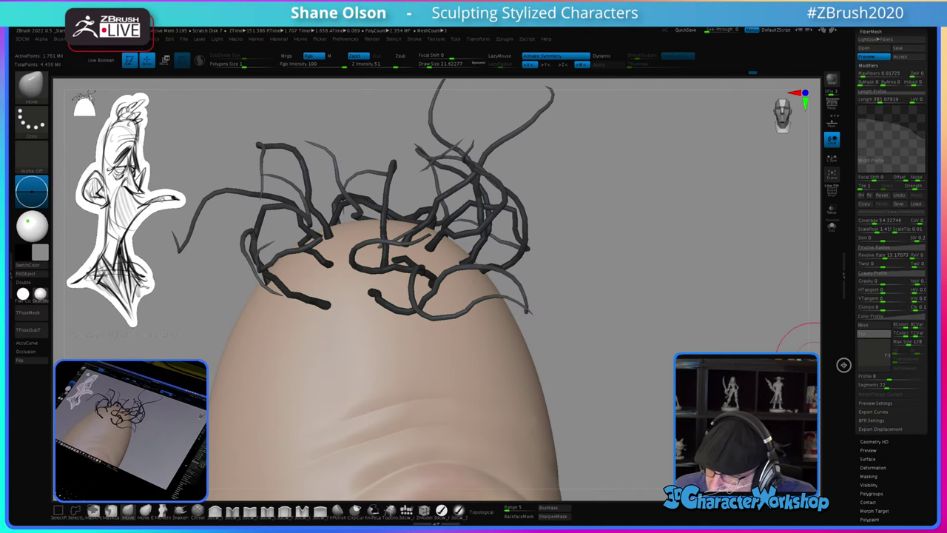
Step: Return to the FiberMesh modifiers, raise the segments per fiber to about 29, and set the fiber profile to 4
left_click(875, 403)
scroll(874, 360, "up", 8)
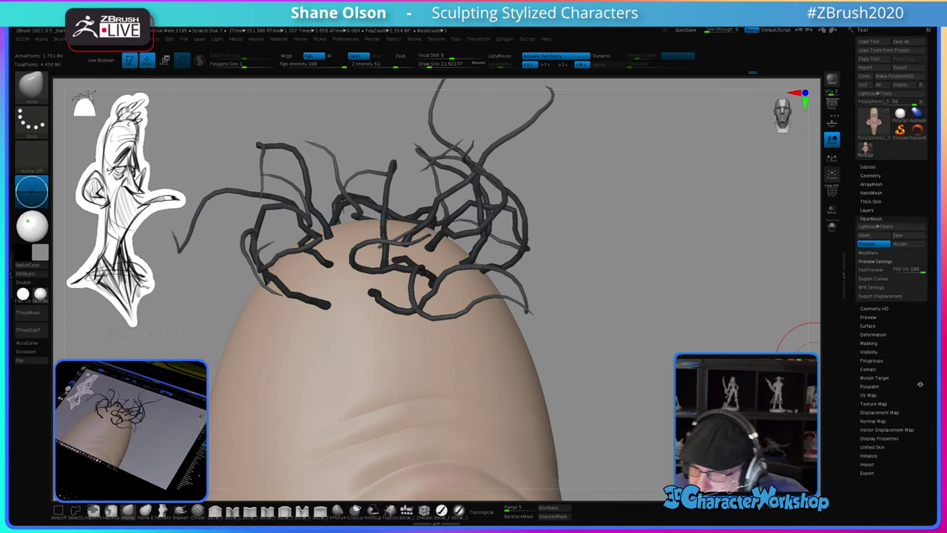
left_click(872, 219)
left_click(872, 219)
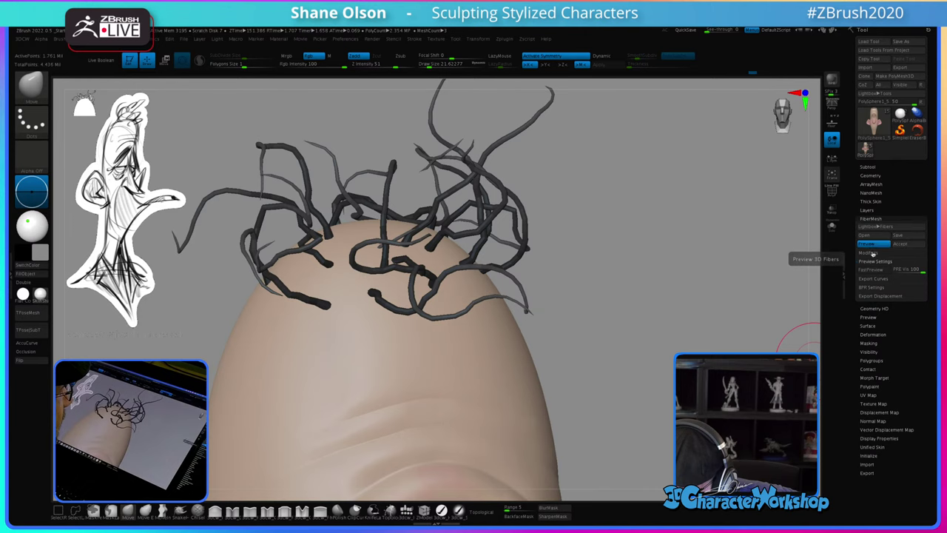
left_click(870, 253)
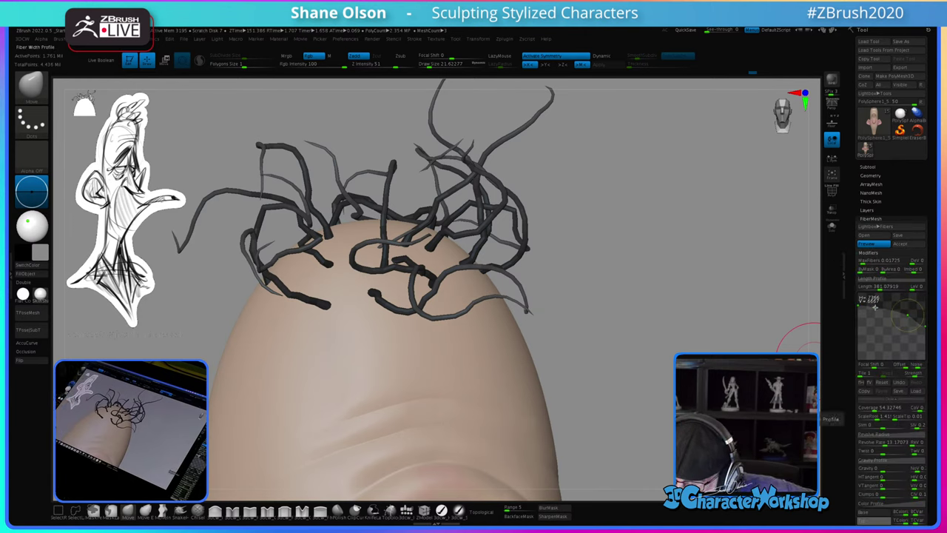
left_click_drag(853, 363, 849, 319)
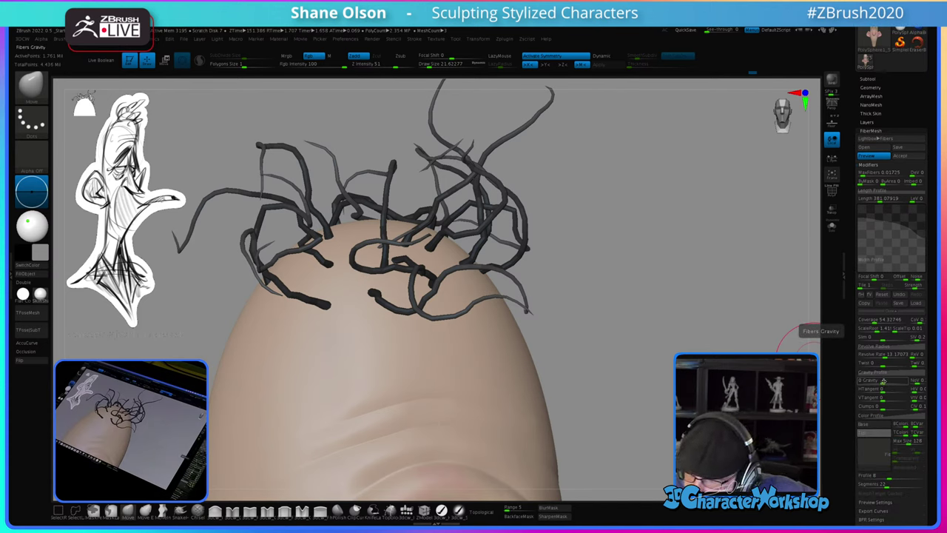
left_click_drag(853, 394, 851, 369)
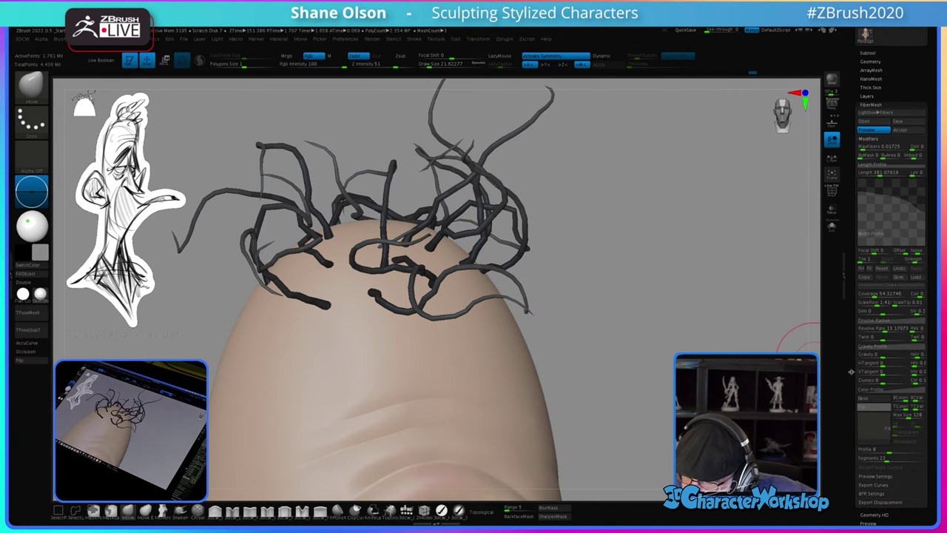
scroll(852, 420, "down", 4)
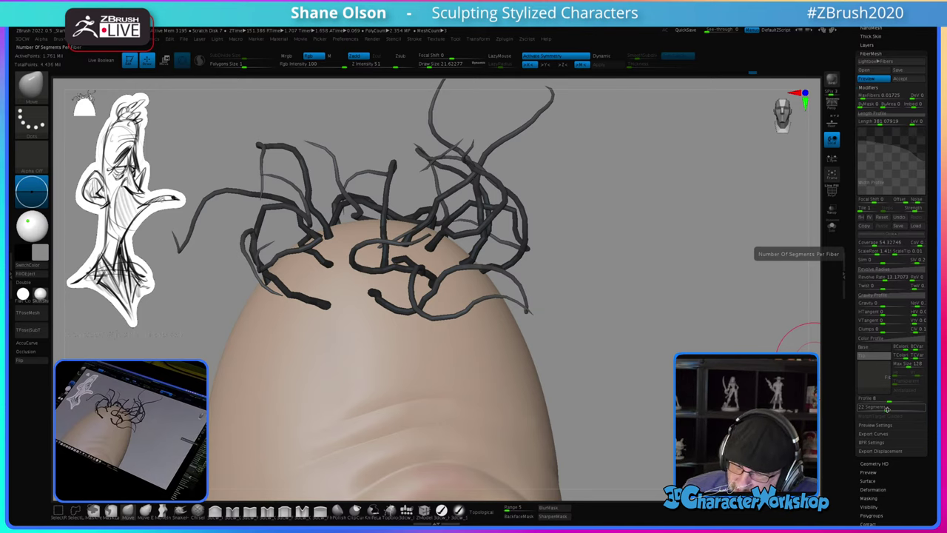
left_click_drag(888, 408, 893, 408)
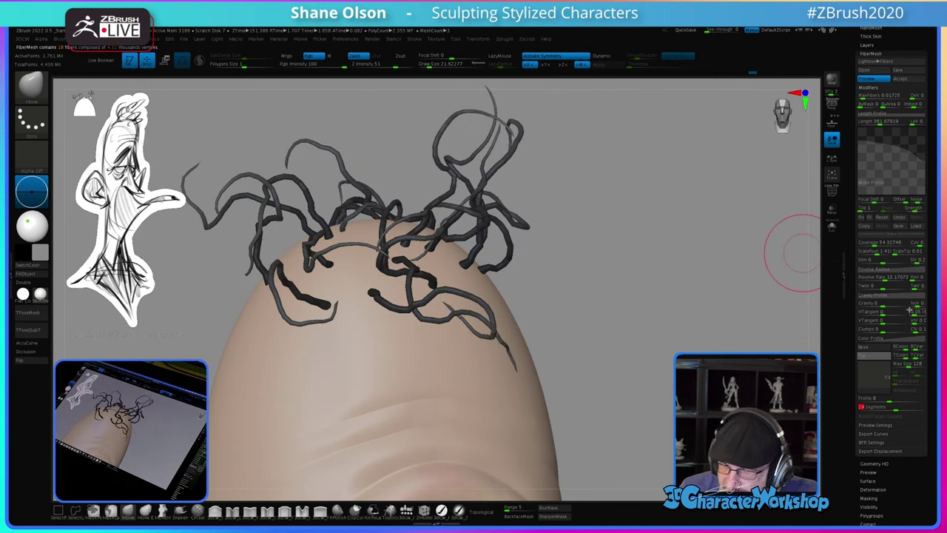
left_click(890, 400)
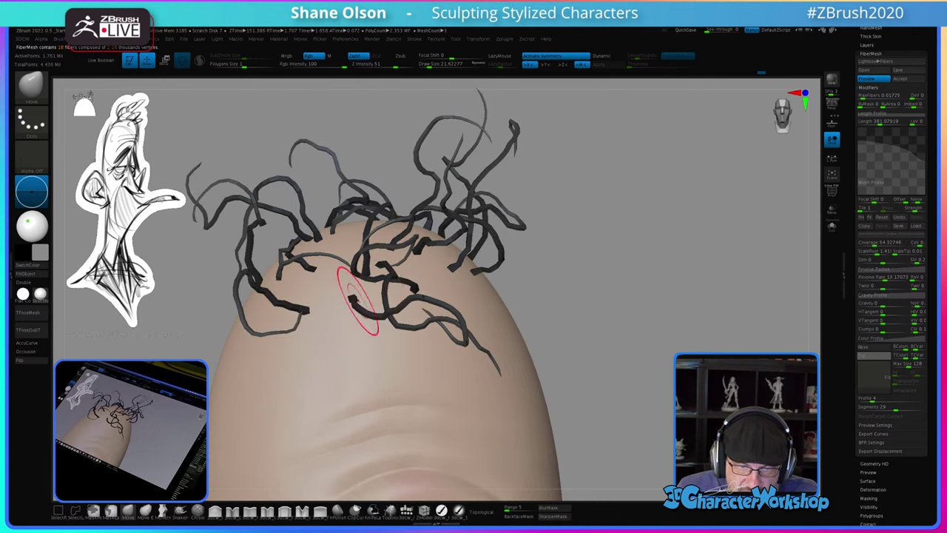
Step: Set the segments per fiber to 32
mouse_move(606, 262)
left_mouse_down()
mouse_move(624, 292)
mouse_move(613, 290)
left_mouse_up()
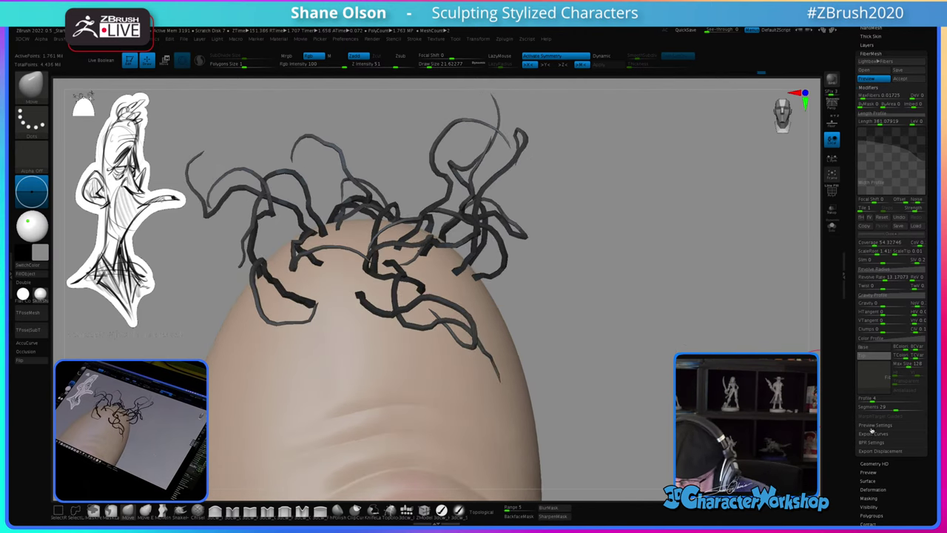
left_click_drag(893, 406, 900, 408)
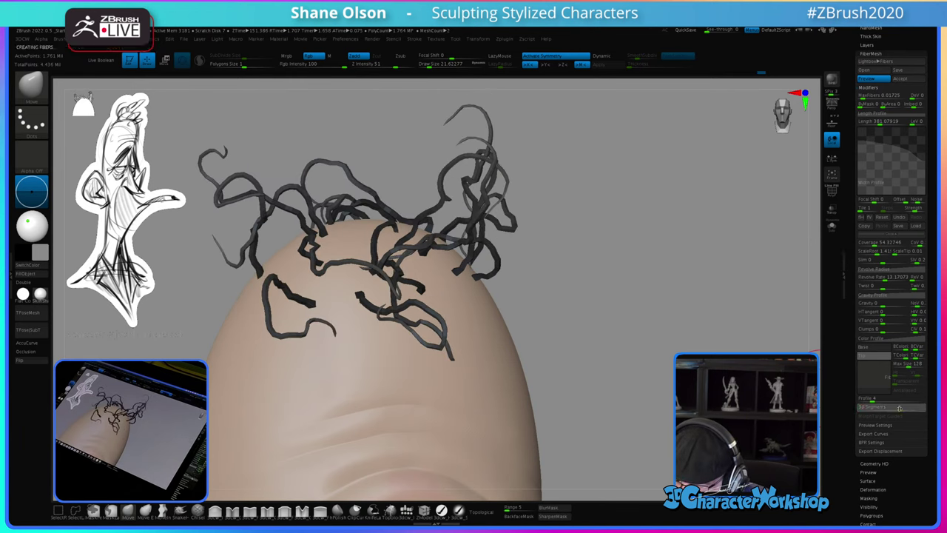
left_click(875, 350)
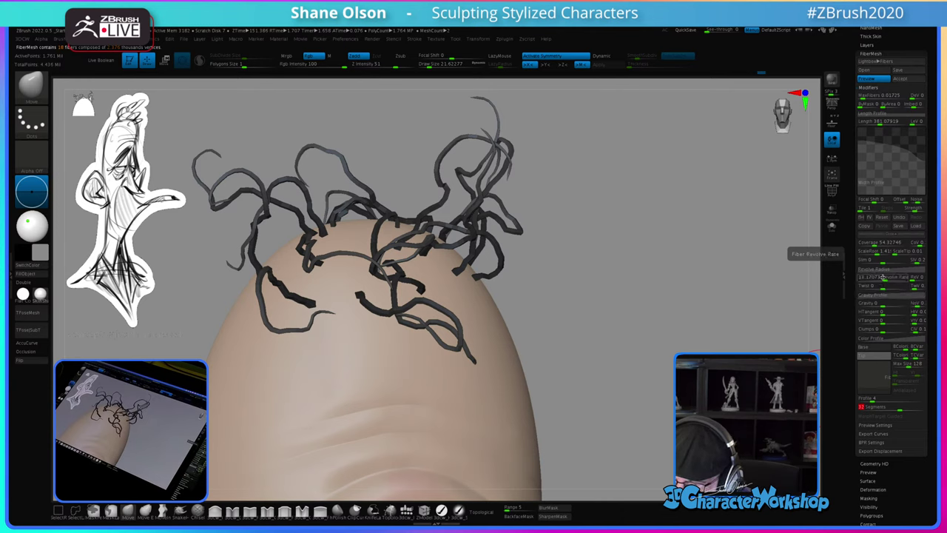
Step: Set the fiber revolve rate to about -52 and reshape the revolve radius profile to rise steadily from mid-height at its start
left_click_drag(883, 278, 890, 279)
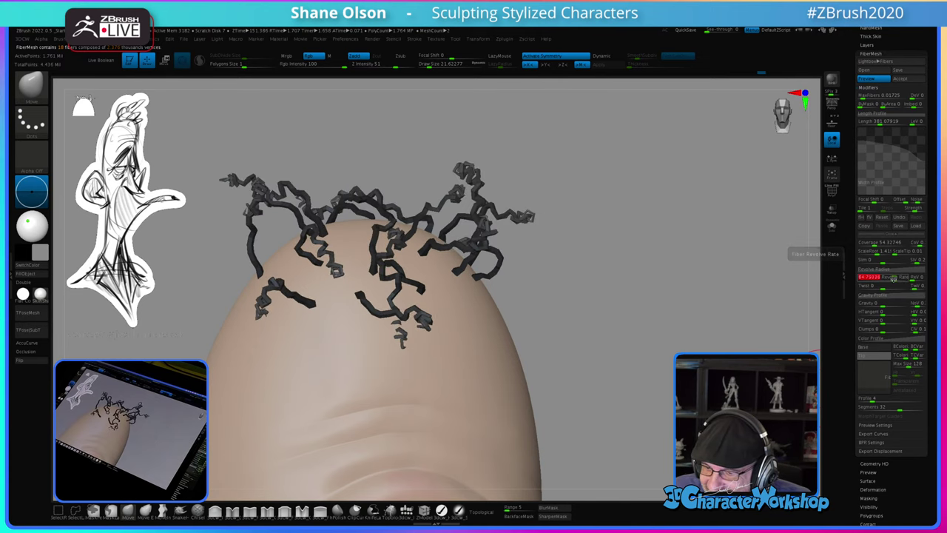
left_click_drag(891, 278, 876, 279)
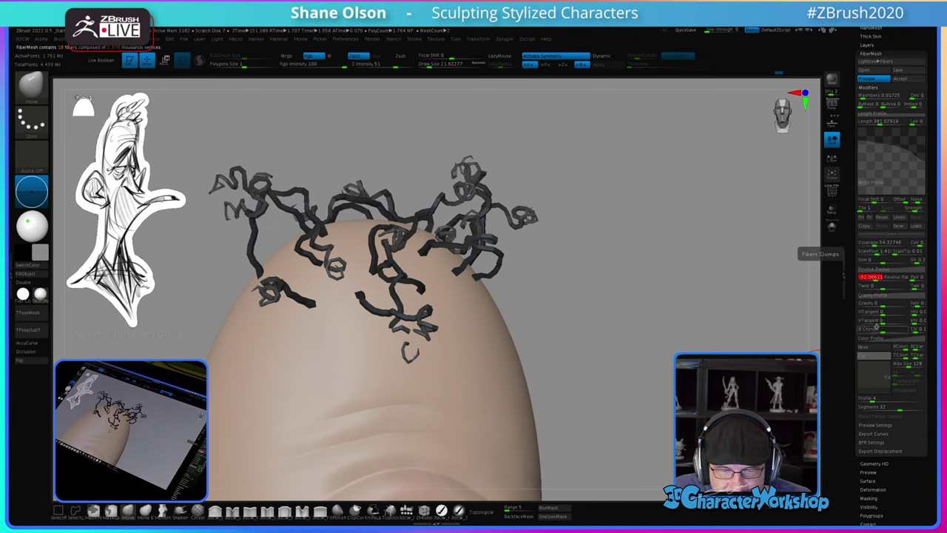
left_click(886, 271)
left_click_drag(860, 206, 857, 174)
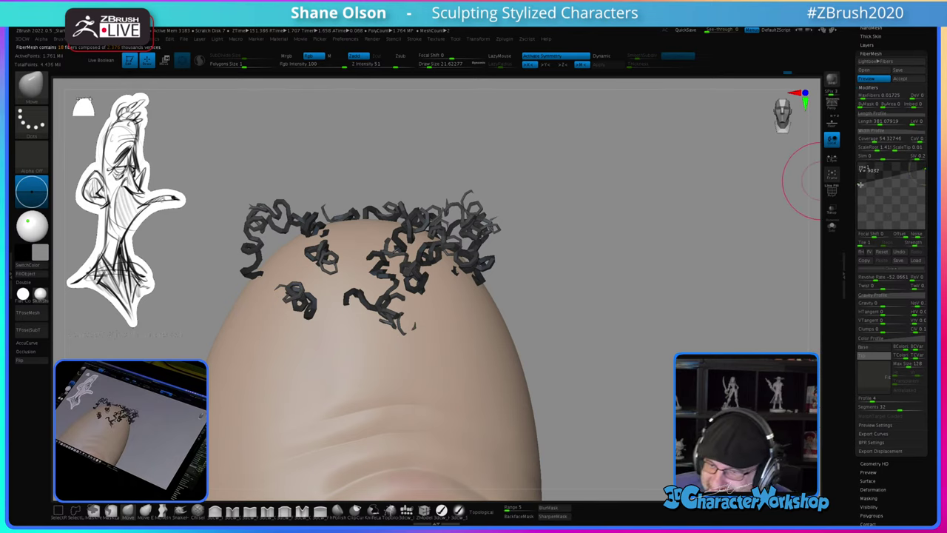
left_click_drag(861, 186, 858, 194)
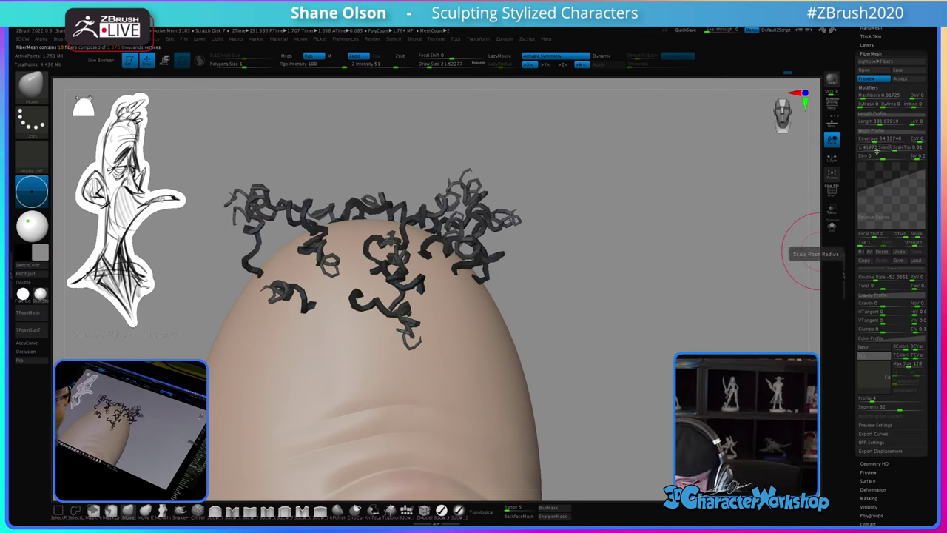
Step: Set both the root and tip radius scale to 1 and reduce the fiber coverage to about 10.5
left_click_drag(877, 151, 882, 151)
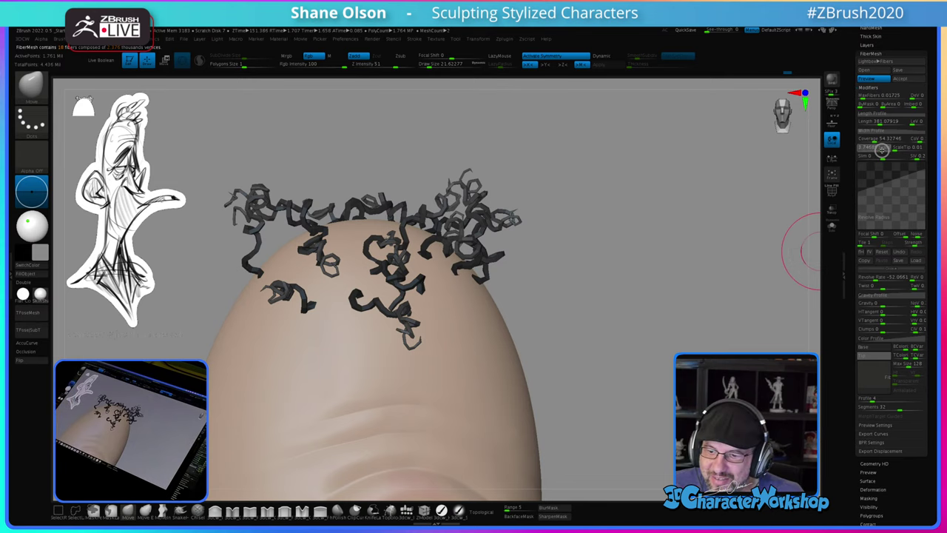
left_click(876, 149)
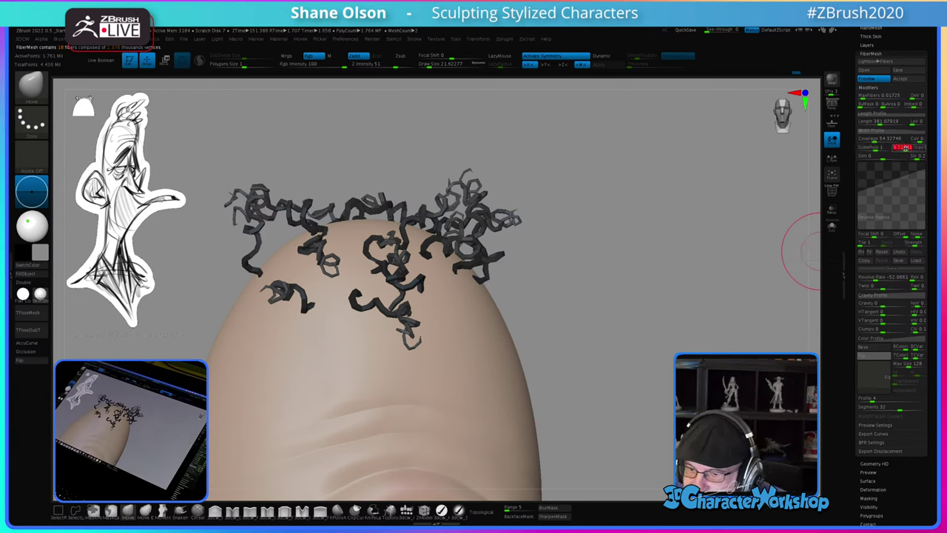
left_click(904, 148)
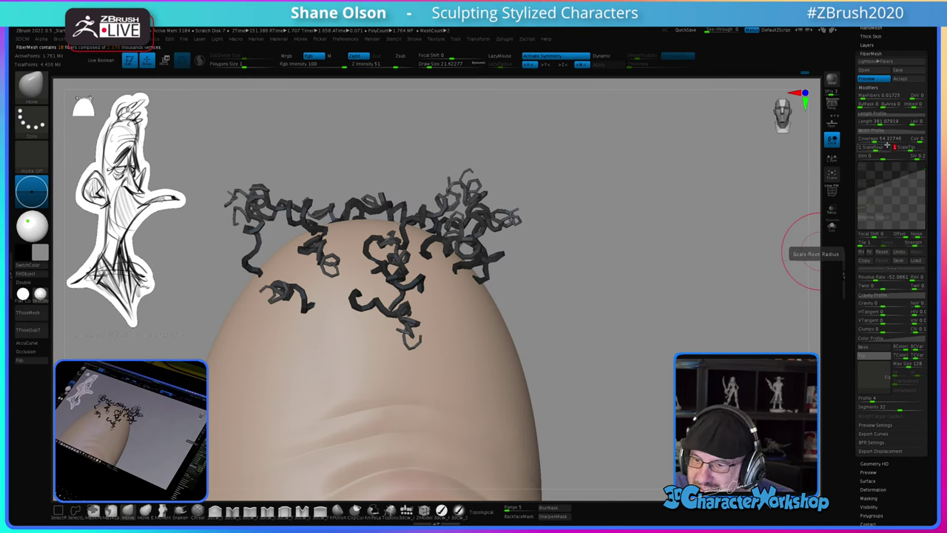
left_click(878, 140)
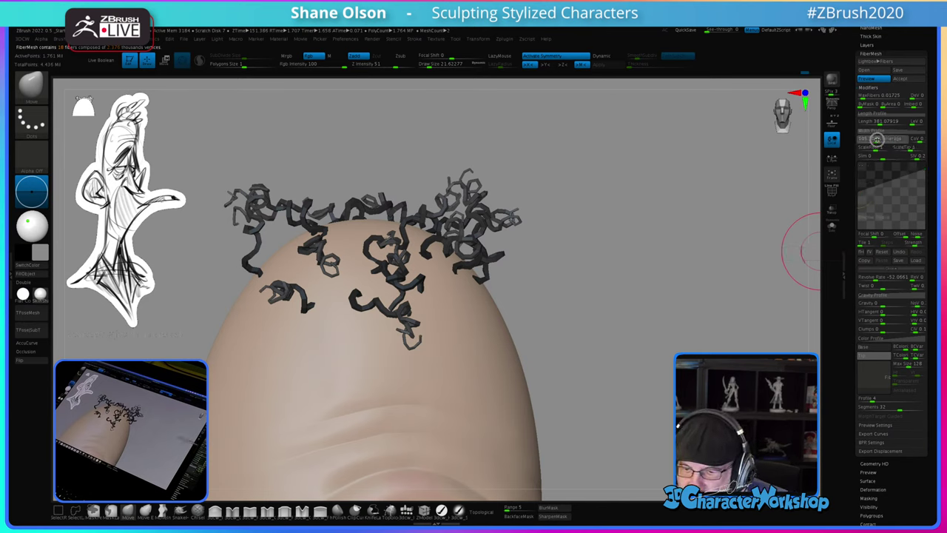
left_click_drag(878, 141, 870, 139)
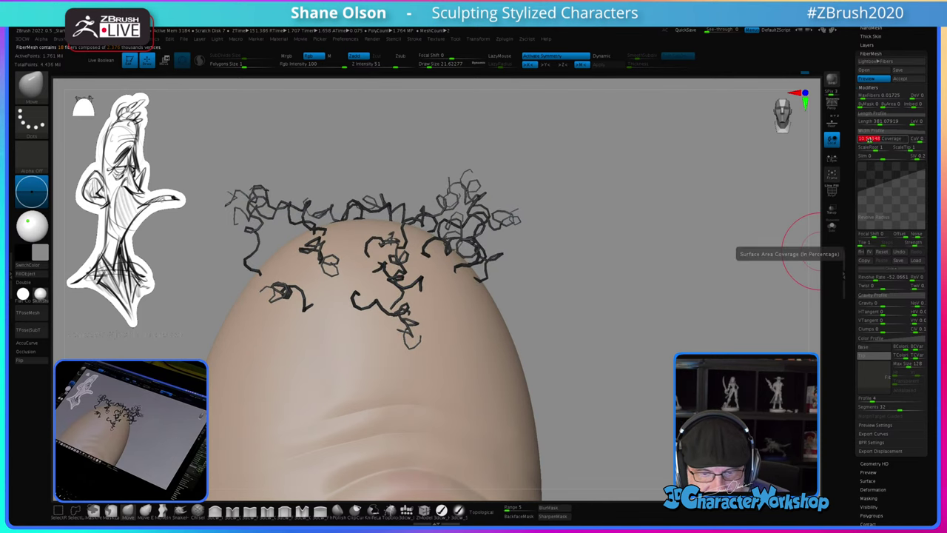
Step: Make a BPR render of the curly fibers and examine the crown from other angles
left_click_drag(586, 284, 607, 273)
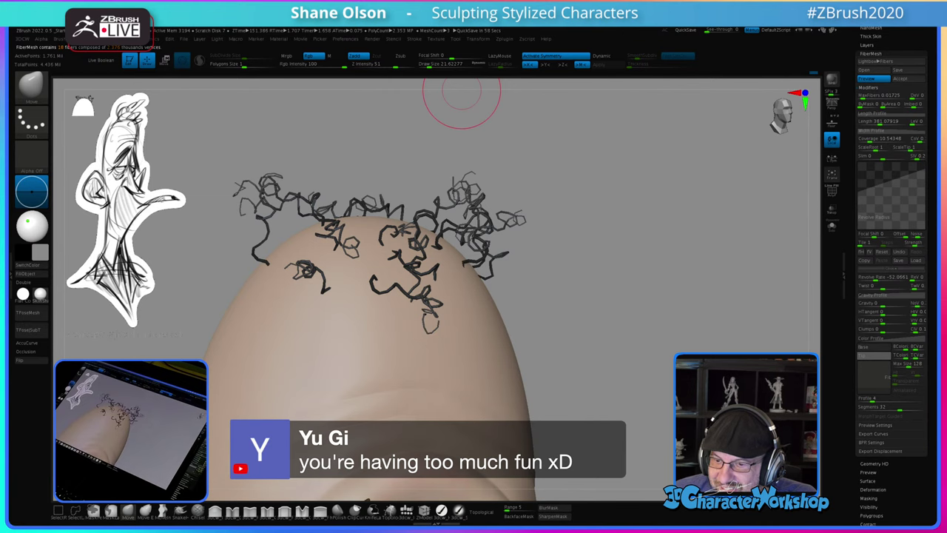
key("shift+r")
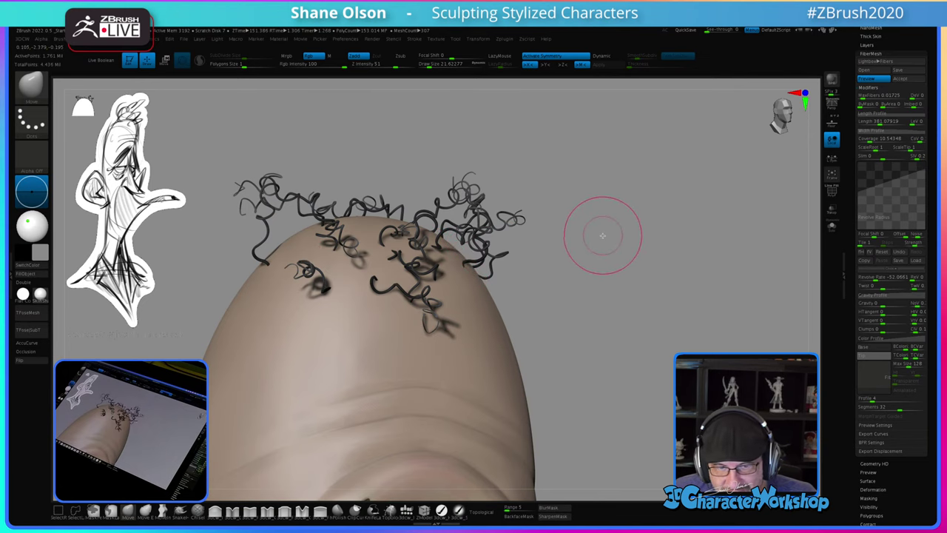
left_click_drag(679, 260, 677, 280)
left_click_drag(649, 246, 671, 306)
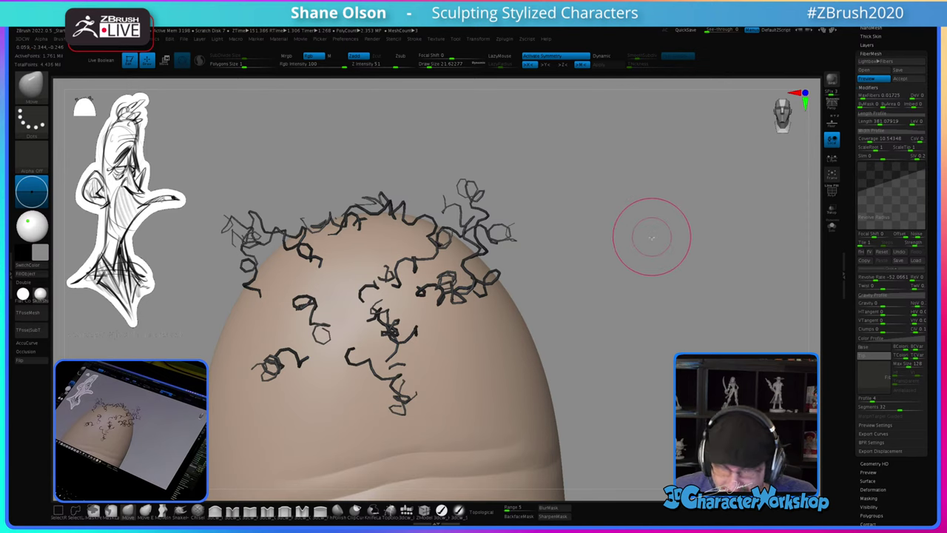
Step: Show the mask on the crown, clear it, and paint a smaller round mask at the top of the head
key("ctrl")
key("ctrl+h")
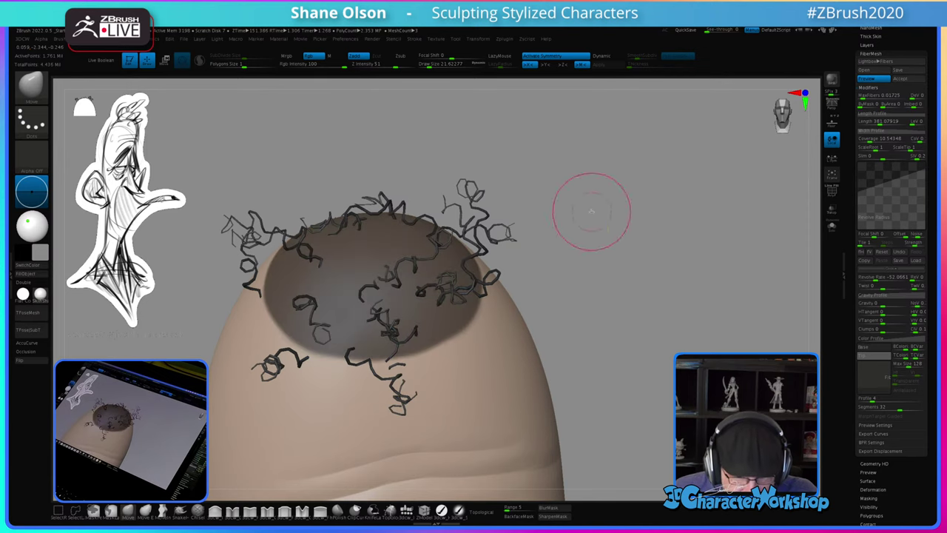
left_click_drag(592, 212, 592, 241)
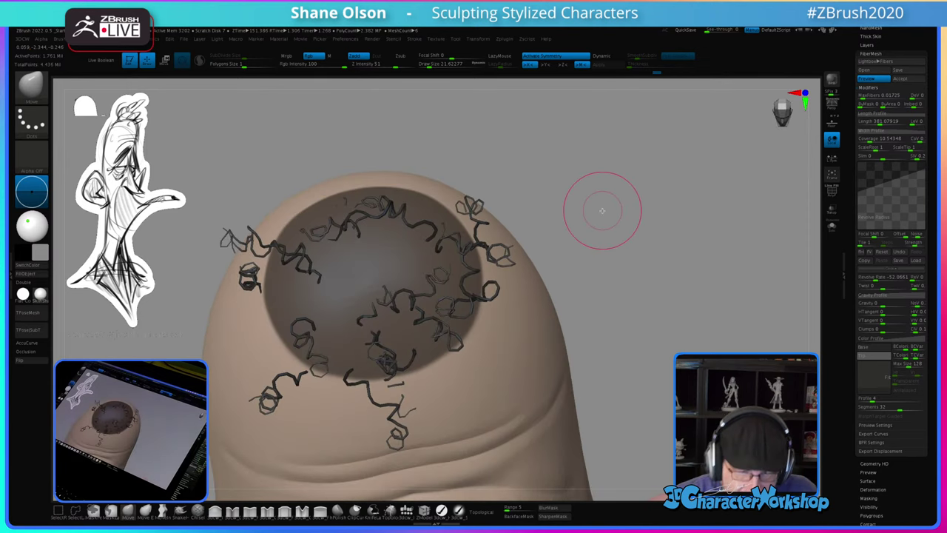
key("ctrl")
left_click_drag(587, 207, 581, 226, "ctrl")
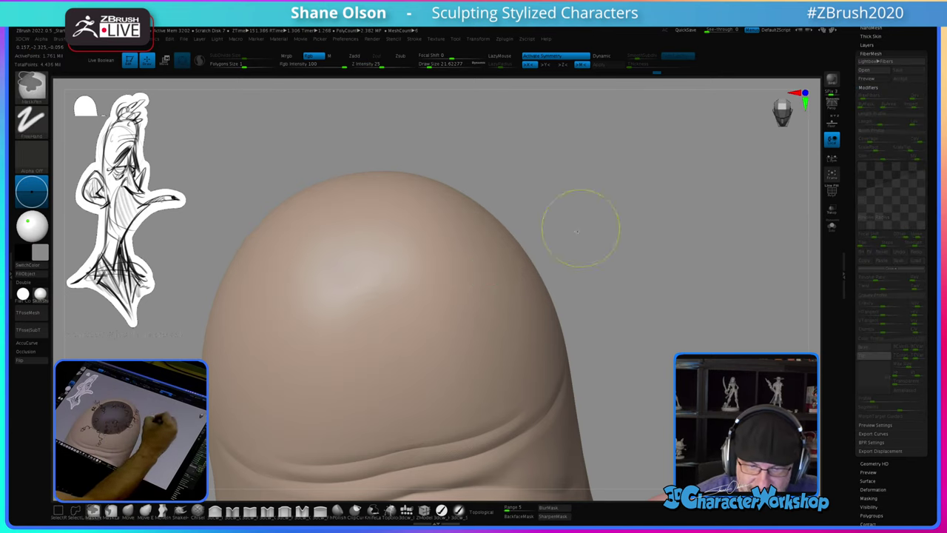
mouse_move(394, 256)
left_mouse_down("ctrl")
mouse_move(347, 271)
mouse_move(357, 241)
mouse_move(385, 254)
mouse_move(349, 239)
mouse_move(368, 264)
left_mouse_up("ctrl")
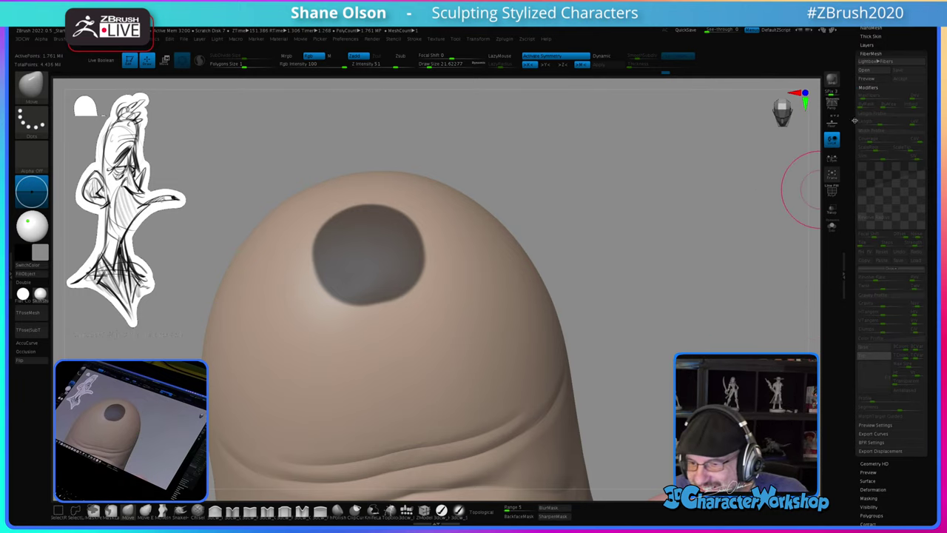
Step: Preview the curly fibers on the smaller masked patch at the top of the head
left_click(864, 70)
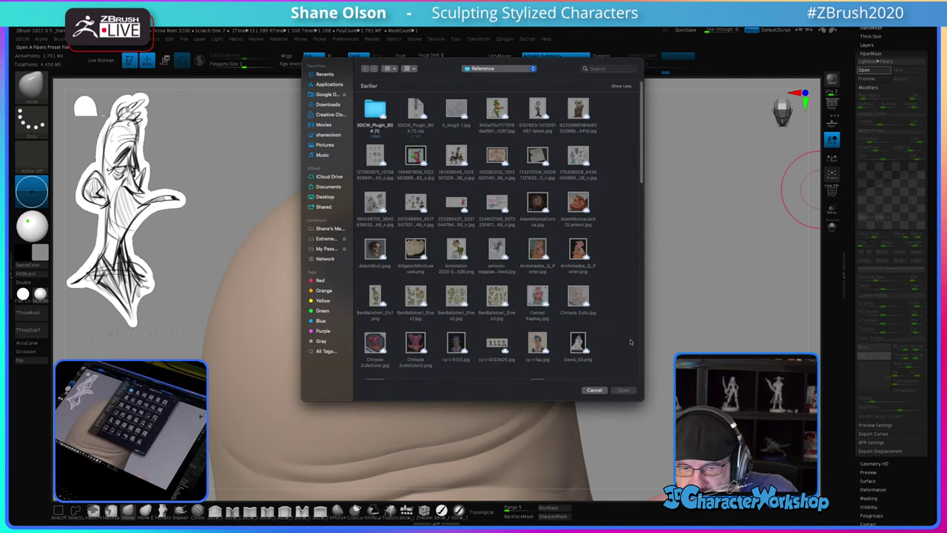
left_click(593, 391)
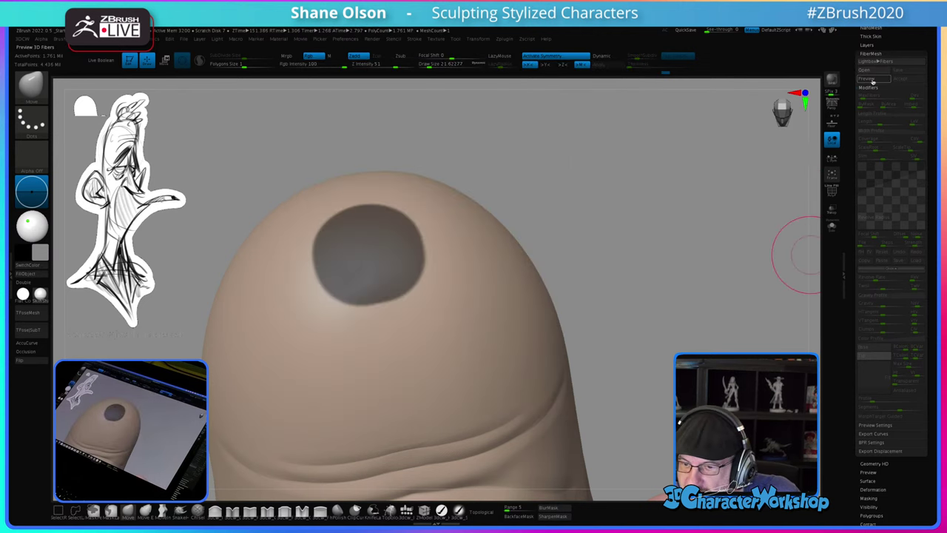
left_click_drag(712, 233, 689, 248)
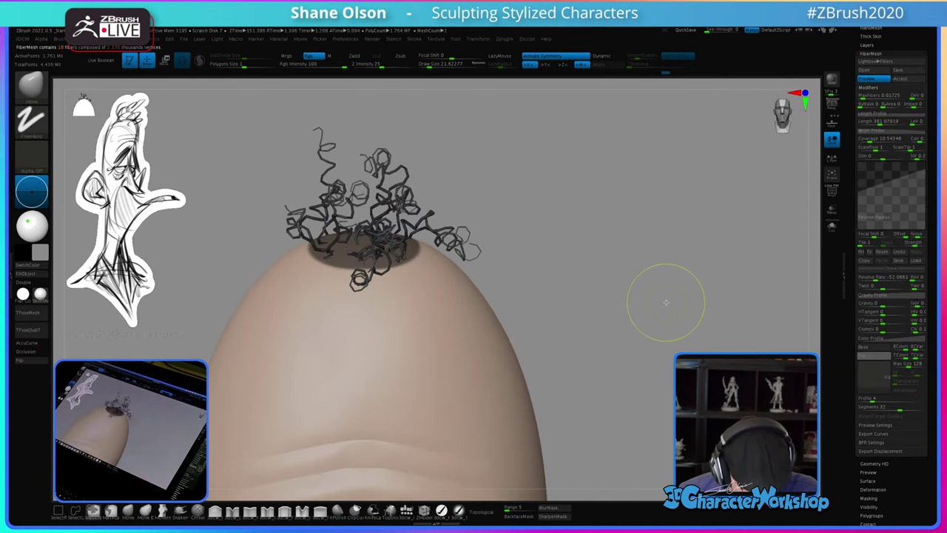
Step: Hide the mask shading on the crown and set the hair fibers' Revolve Rate to 25.28925 for looser curls
key("ctrl+h")
mouse_move(645, 305)
left_mouse_down()
mouse_move(613, 334)
mouse_move(611, 283)
mouse_move(608, 309)
mouse_move(578, 287)
mouse_move(569, 264)
mouse_move(553, 314)
left_mouse_up()
mouse_move(481, 226)
left_mouse_down()
mouse_move(489, 208)
mouse_move(565, 222)
mouse_move(554, 245)
mouse_move(585, 243)
mouse_move(601, 262)
mouse_move(580, 256)
left_mouse_up()
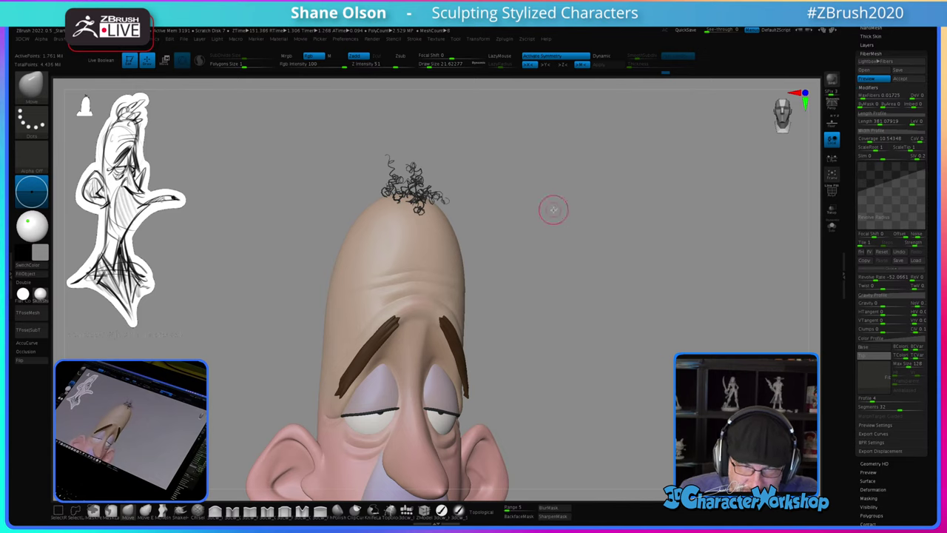
mouse_move(553, 210)
left_mouse_down()
mouse_move(556, 252)
mouse_move(581, 220)
mouse_move(612, 277)
mouse_move(584, 259)
left_mouse_up()
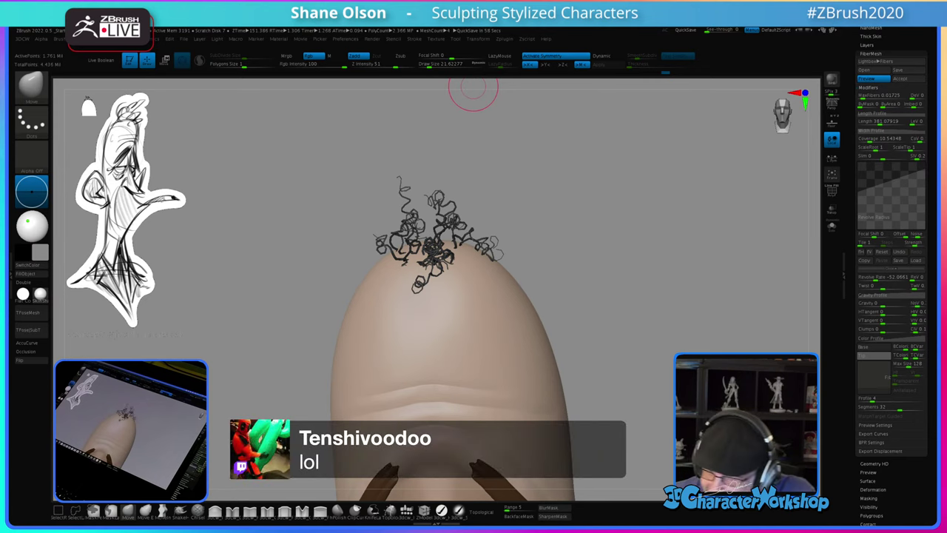
left_click_drag(655, 226, 643, 241)
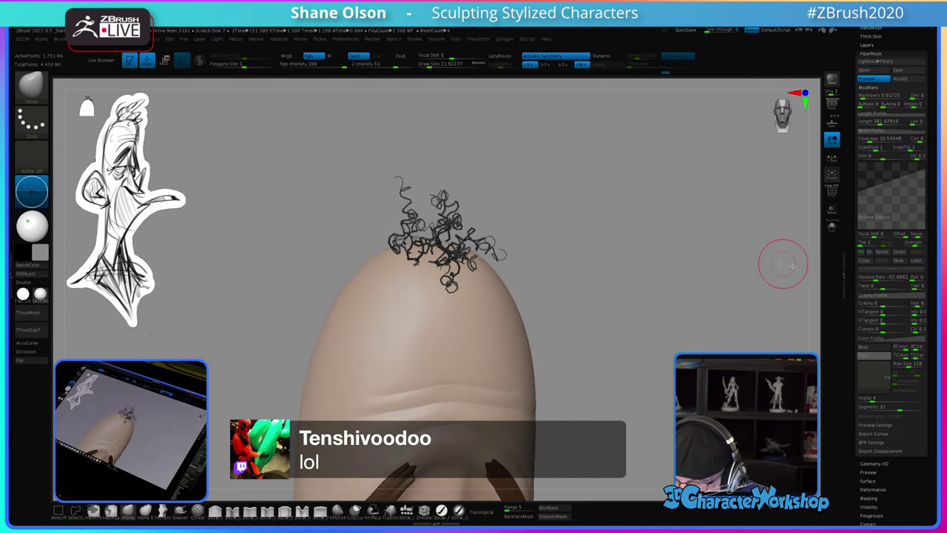
mouse_move(695, 253)
left_mouse_down()
mouse_move(687, 250)
mouse_move(807, 289)
left_mouse_up()
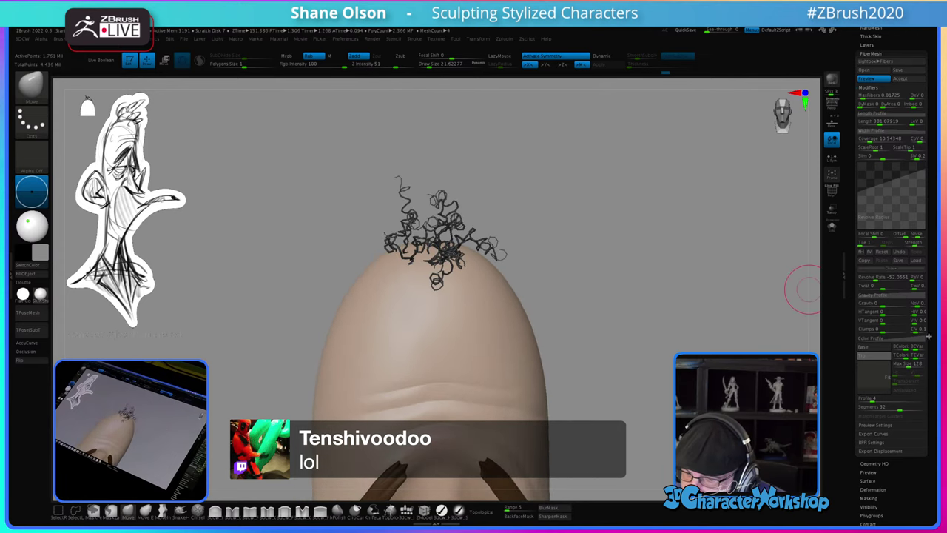
left_click(885, 281)
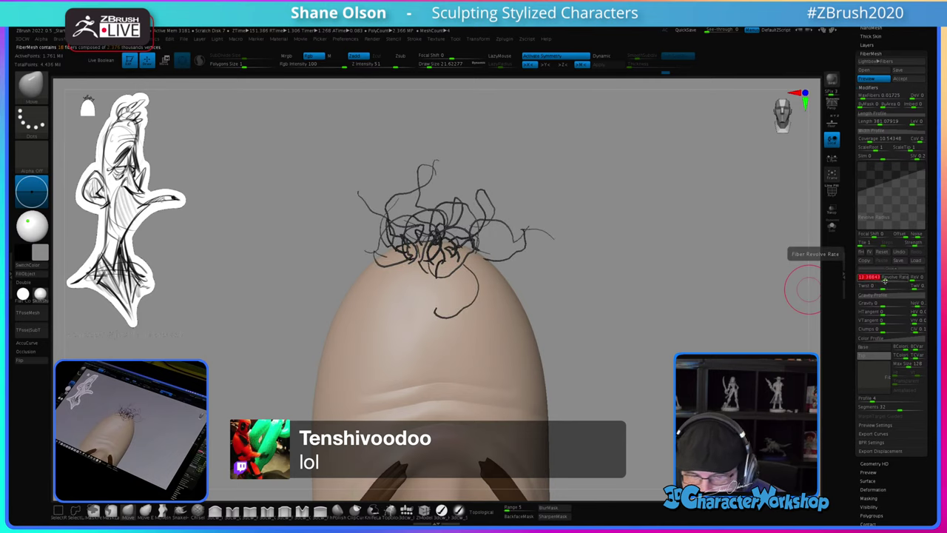
left_click(886, 279)
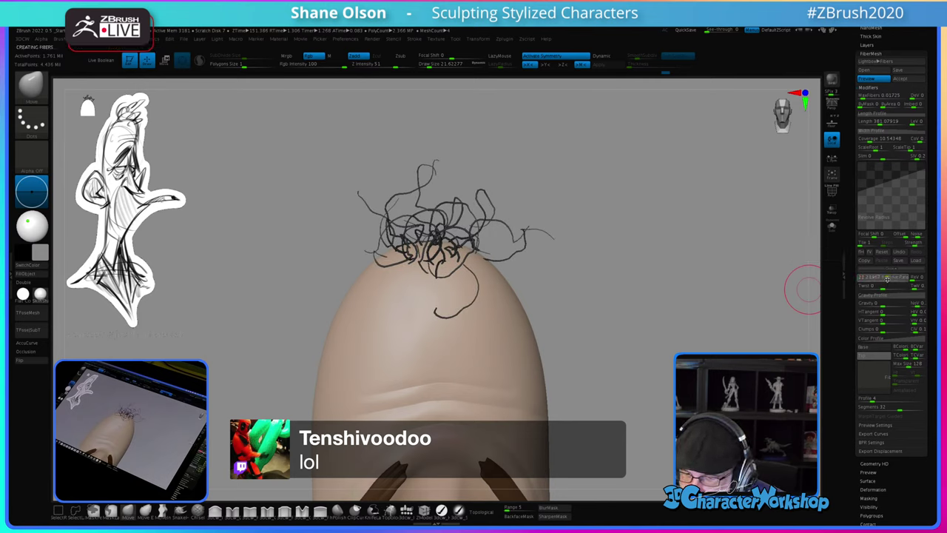
left_click(887, 280)
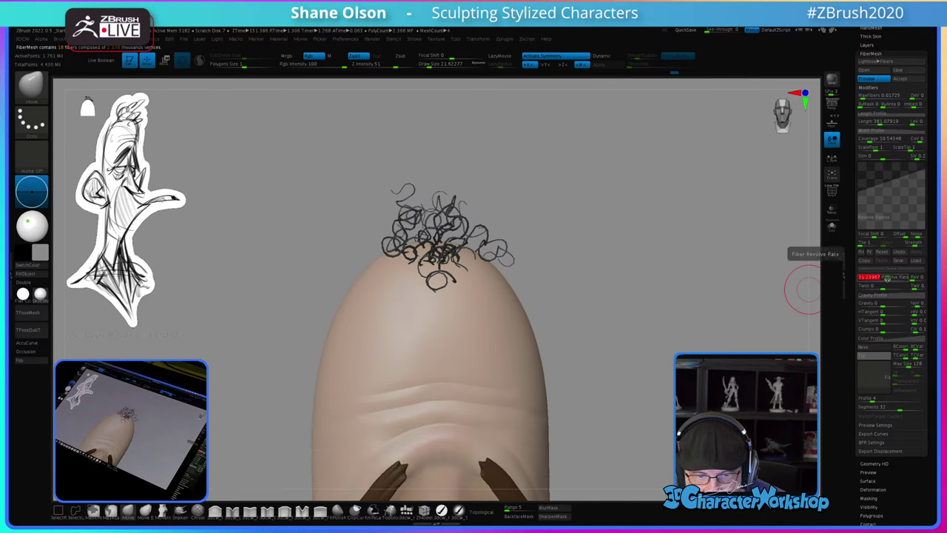
left_click(887, 278)
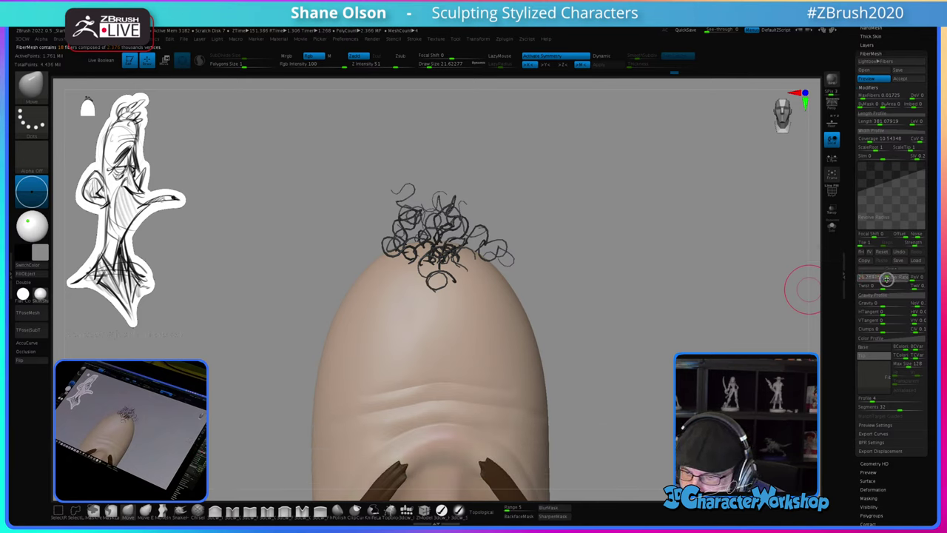
left_click_drag(886, 279, 883, 279)
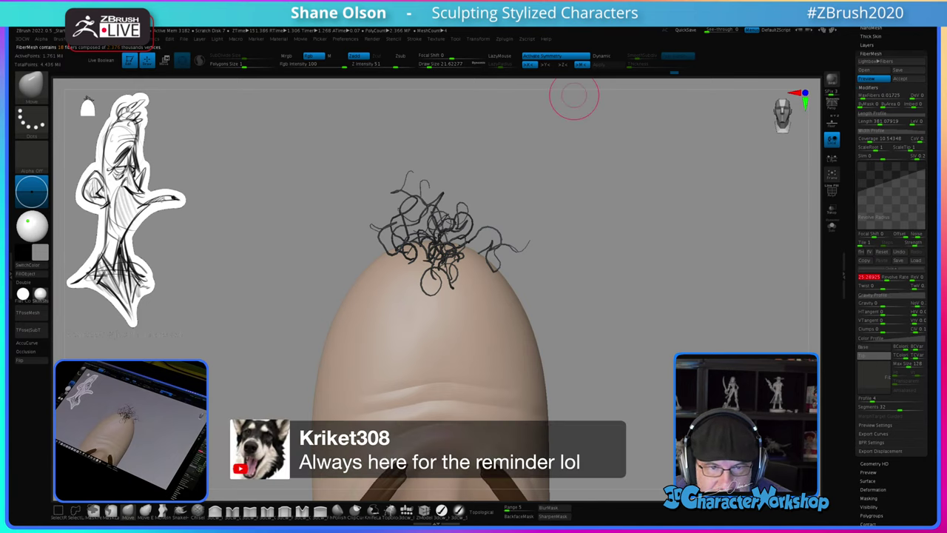
key("Return")
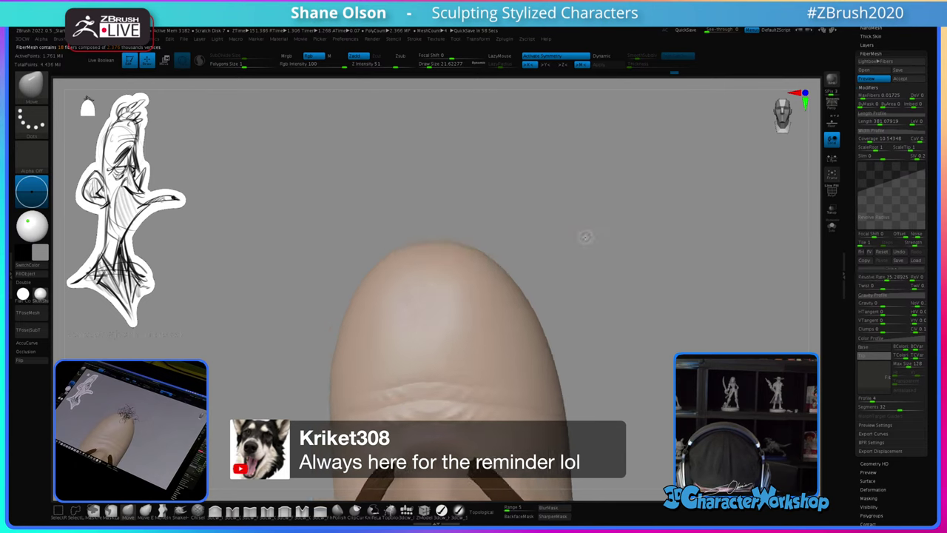
Step: Examine the curly hair tuft against the whole bust from three-quarter and front views
left_click_drag(596, 238, 596, 217)
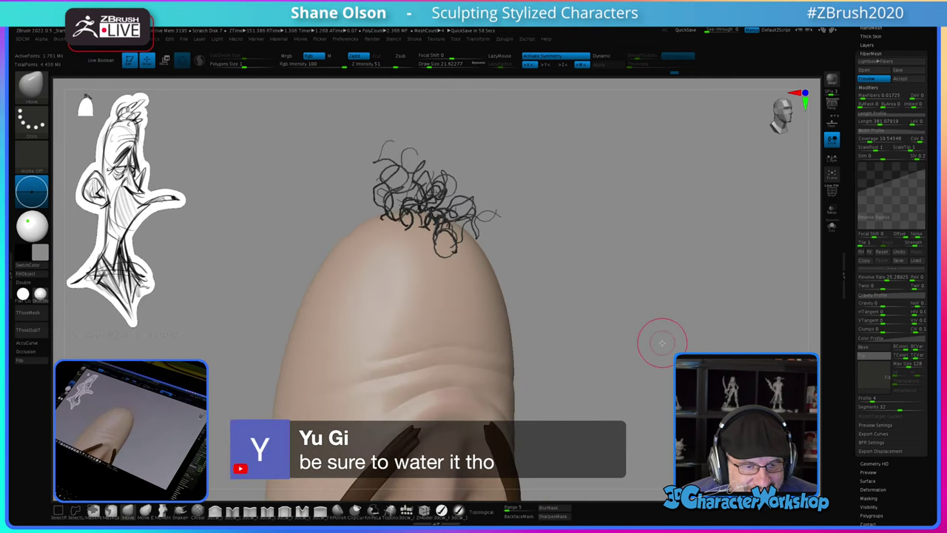
mouse_move(662, 333)
left_mouse_down()
mouse_move(635, 316)
mouse_move(631, 352)
mouse_move(620, 327)
left_mouse_up()
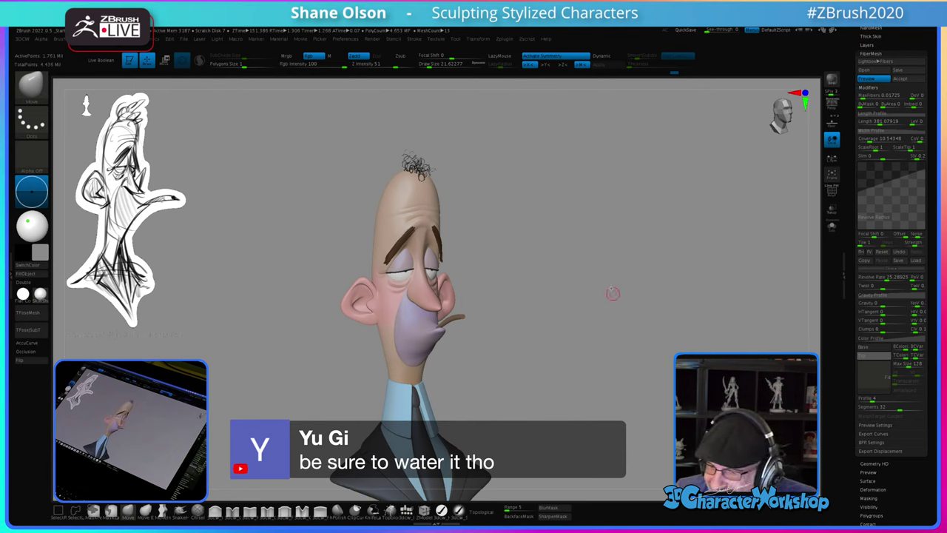
left_click_drag(601, 272, 687, 335, "alt")
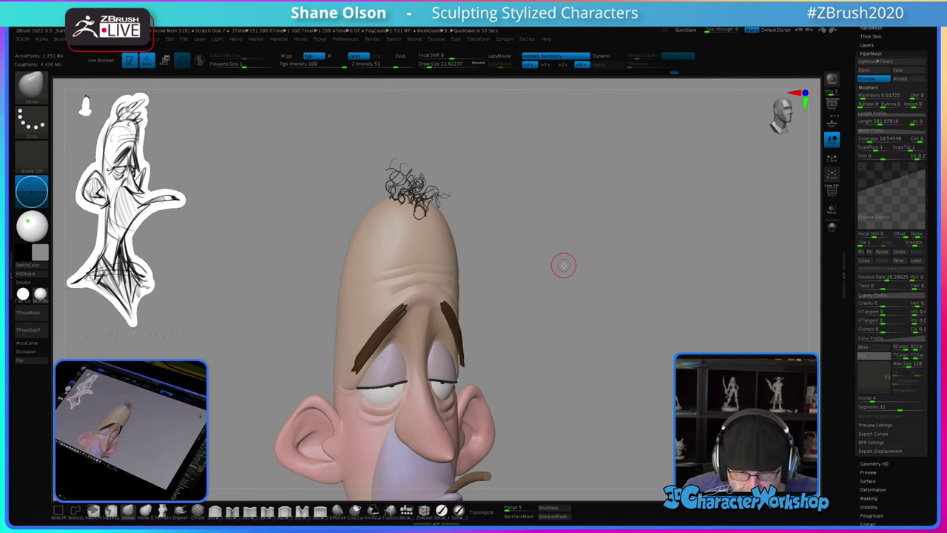
mouse_move(572, 277)
left_mouse_down("shift")
mouse_move(561, 278)
mouse_move(570, 270)
mouse_move(567, 232)
mouse_move(574, 237)
left_mouse_up("shift")
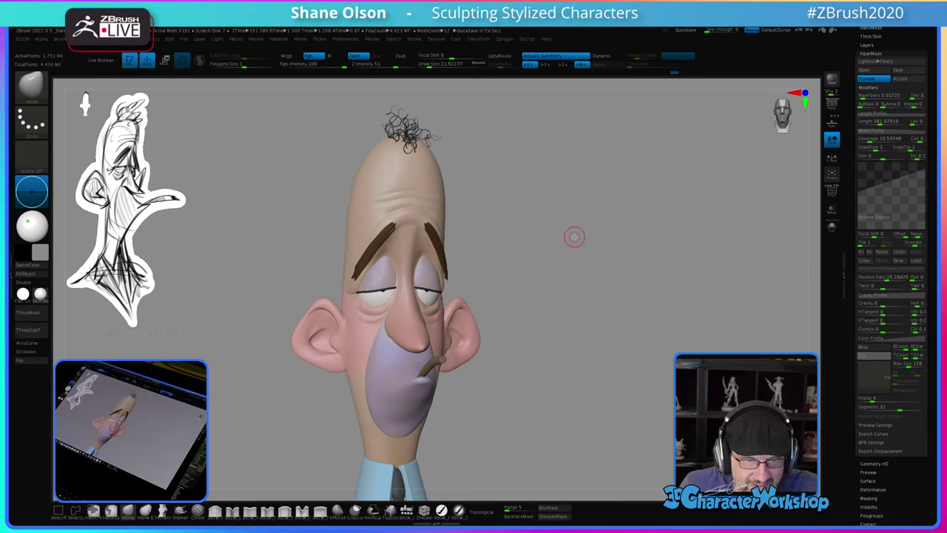
left_click_drag(590, 247, 583, 248, "shift")
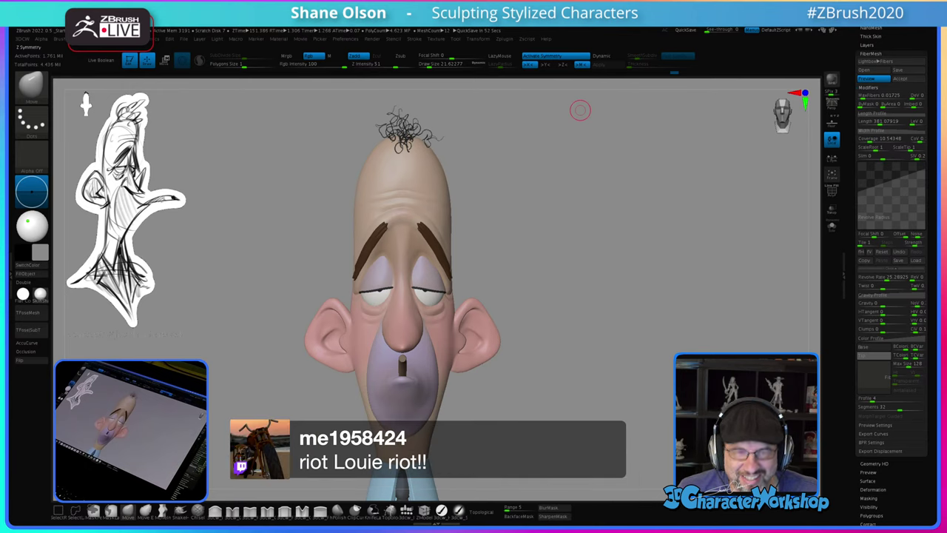
mouse_move(586, 343)
left_mouse_down()
mouse_move(609, 332)
mouse_move(598, 334)
mouse_move(584, 292)
mouse_move(461, 239)
mouse_move(527, 222)
mouse_move(476, 212)
mouse_move(501, 221)
left_mouse_up()
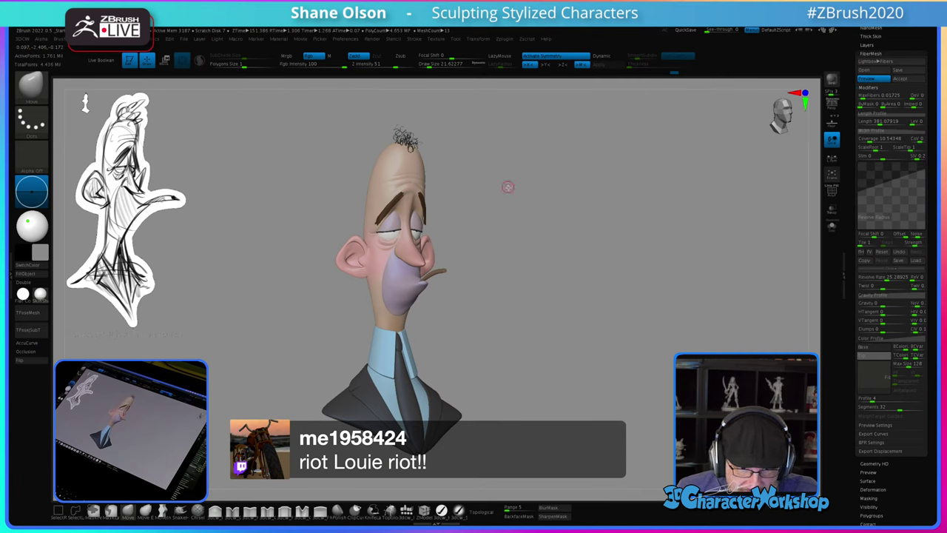
left_click_drag(532, 234, 531, 235)
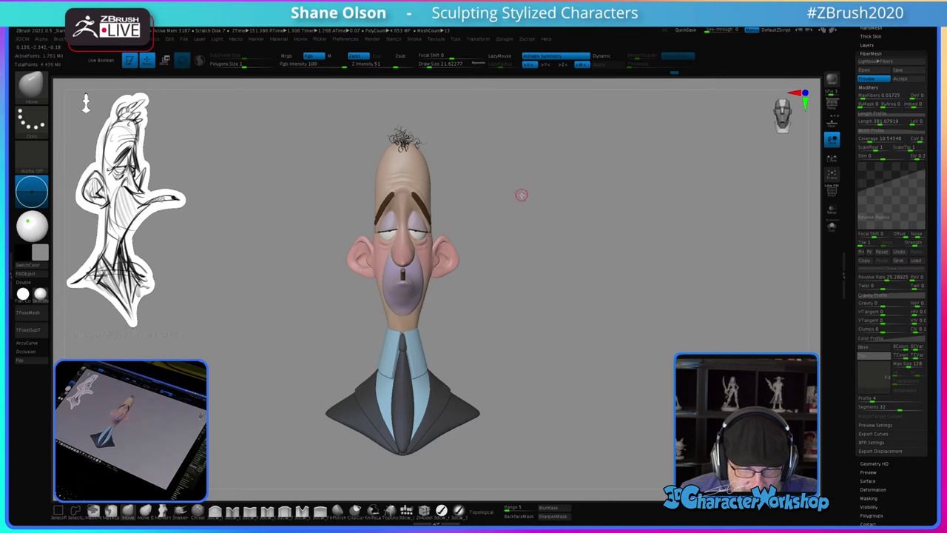
mouse_move(537, 265)
left_mouse_down()
mouse_move(545, 245)
mouse_move(507, 302)
left_mouse_up()
Step: Make the suit the active part and scale the whole bust down uniformly with all its parts together
key("w")
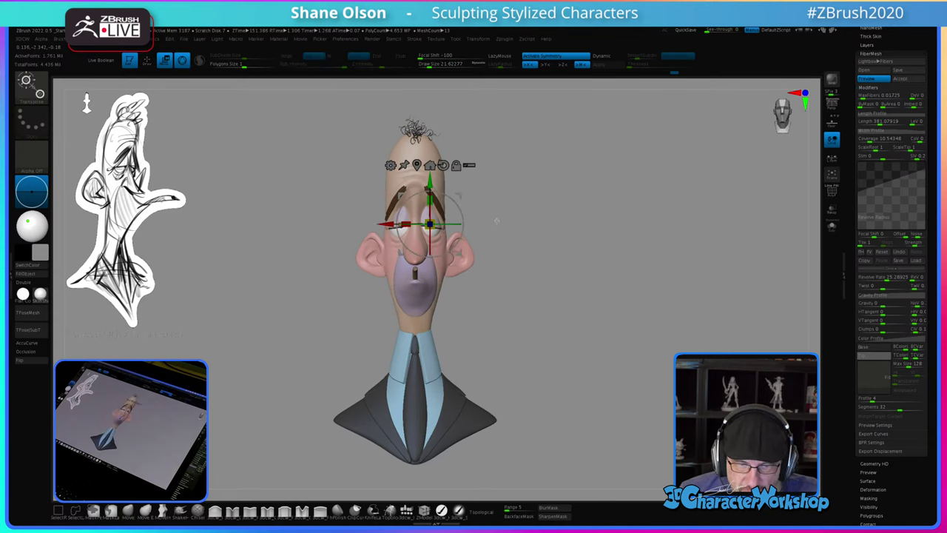
left_click(456, 400, "alt")
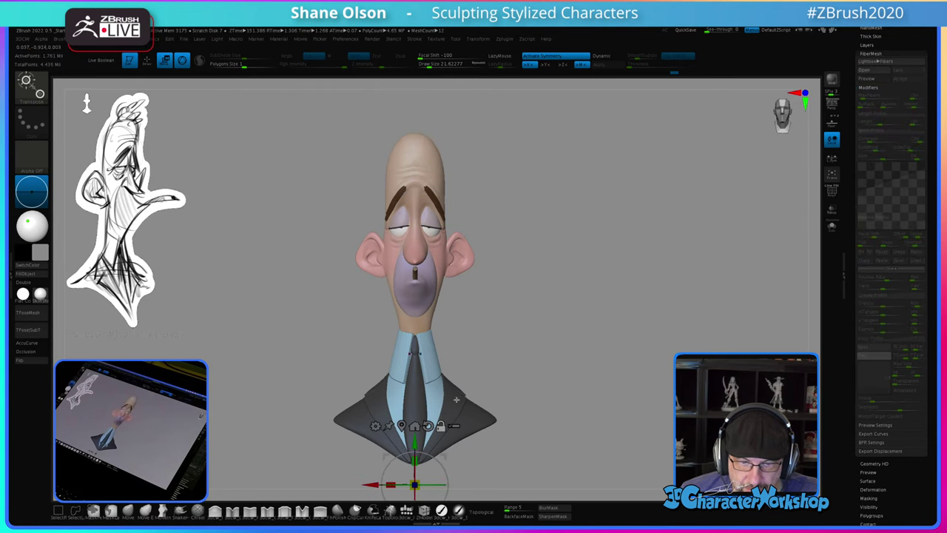
left_click_drag(576, 326, 573, 271, "alt")
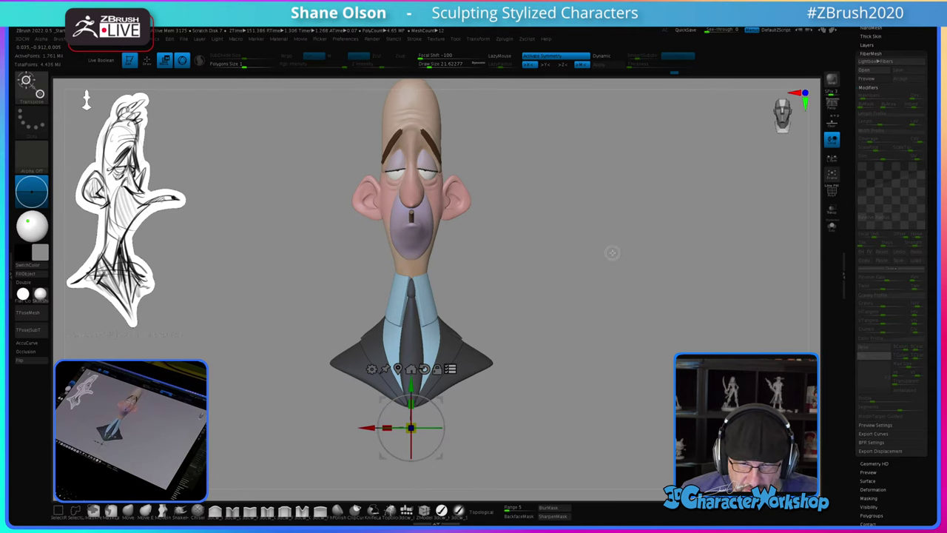
left_click_drag(611, 254, 594, 252, "alt")
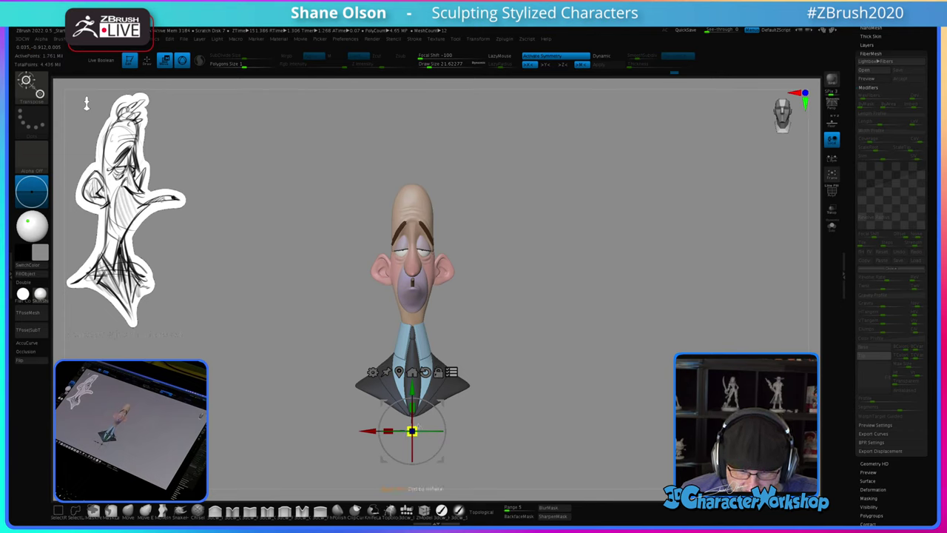
left_click_drag(417, 427, 423, 420)
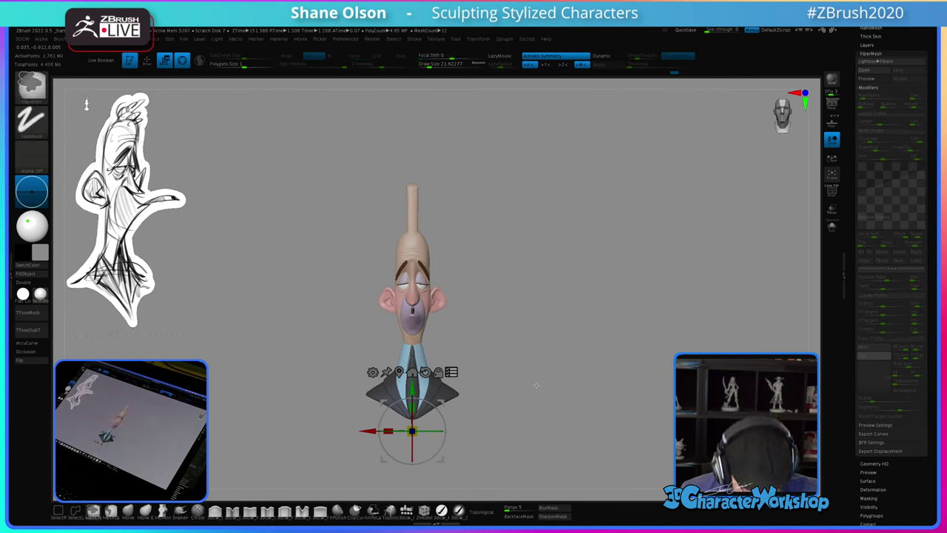
key("ctrl+z")
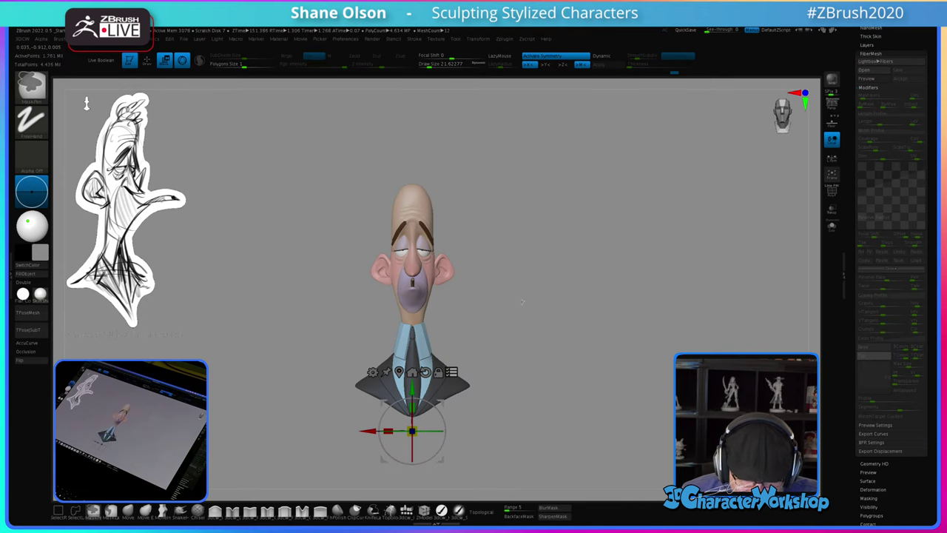
key("shift+f")
key("shift+f")
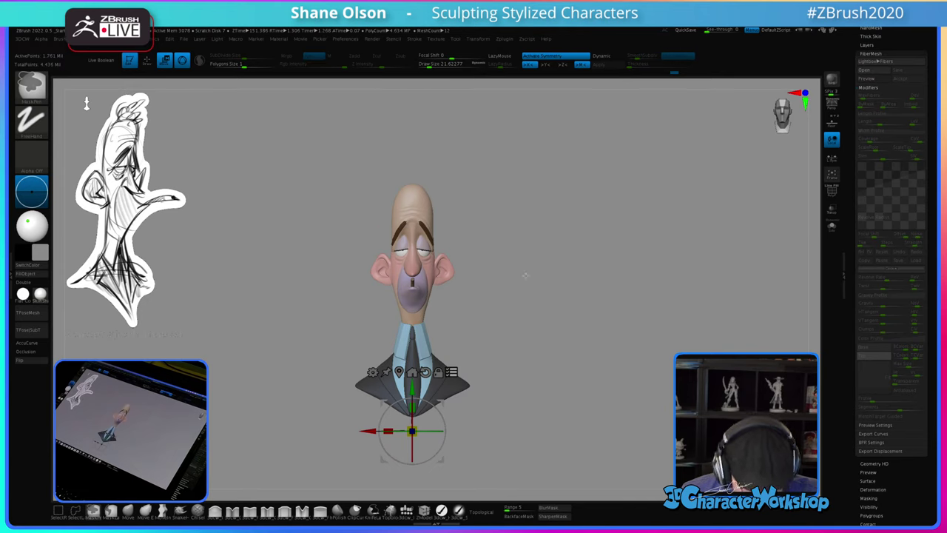
left_click_drag(412, 431, 401, 434)
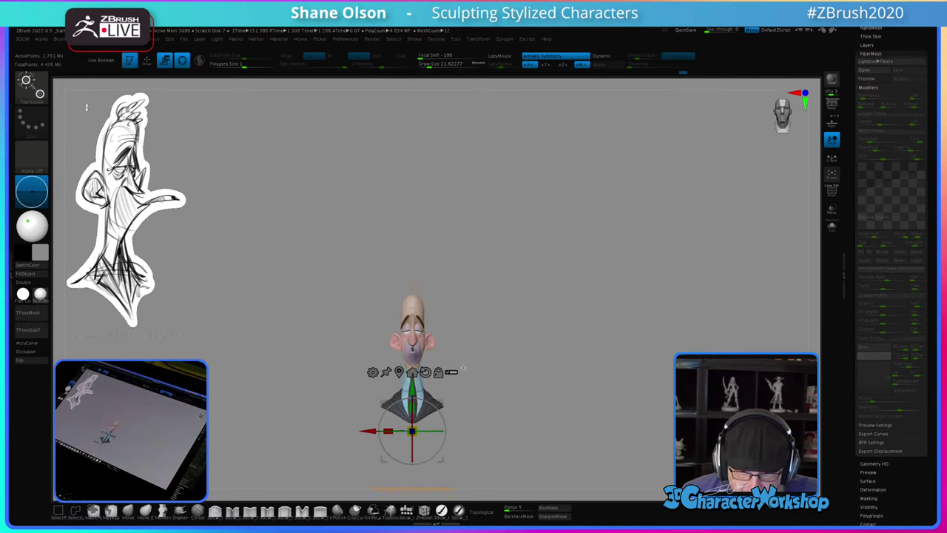
Step: Make the head active and mask a small patch on top of the crown
key("q")
left_click_drag(565, 253, 588, 315, "alt")
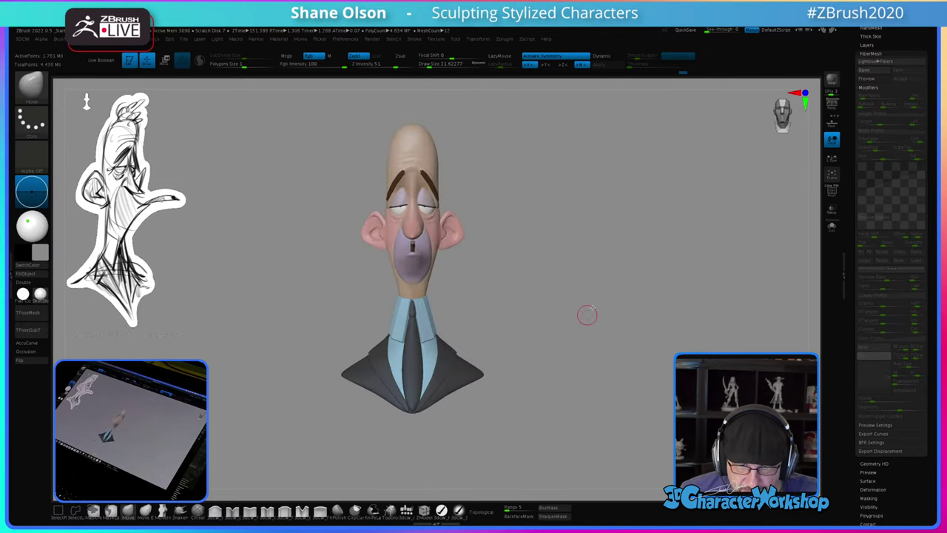
left_click_drag(587, 200, 586, 330, "alt")
left_click_drag(570, 292, 590, 304)
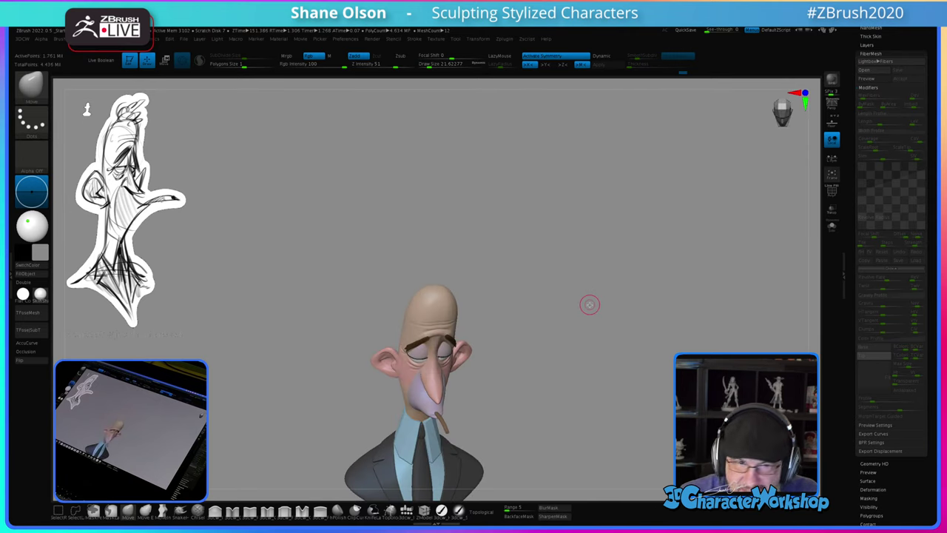
mouse_move(523, 290)
left_mouse_down("alt")
mouse_move(555, 247)
mouse_move(506, 294)
left_mouse_up("alt")
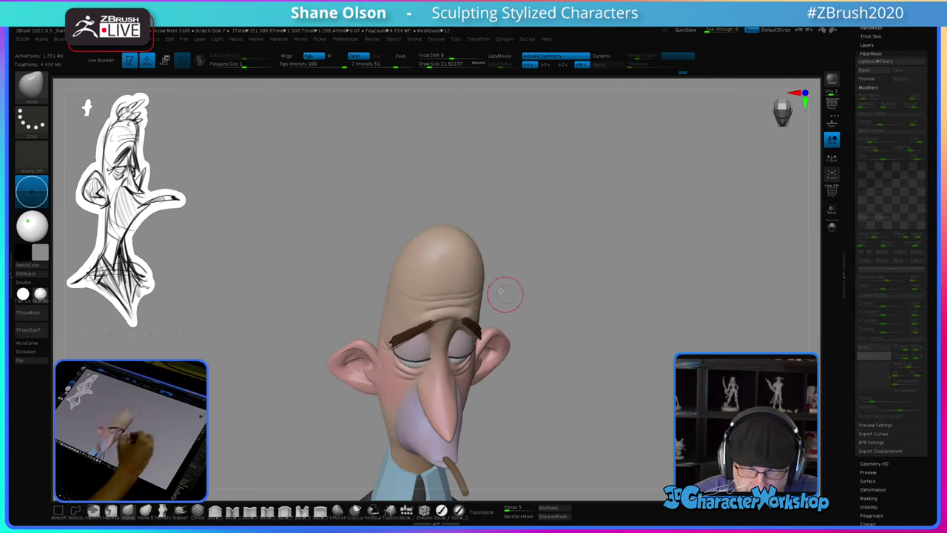
right_click_drag(455, 239, 452, 249)
left_click_drag(447, 234, 445, 230, "ctrl")
left_click_drag(582, 363, 582, 303, "shift")
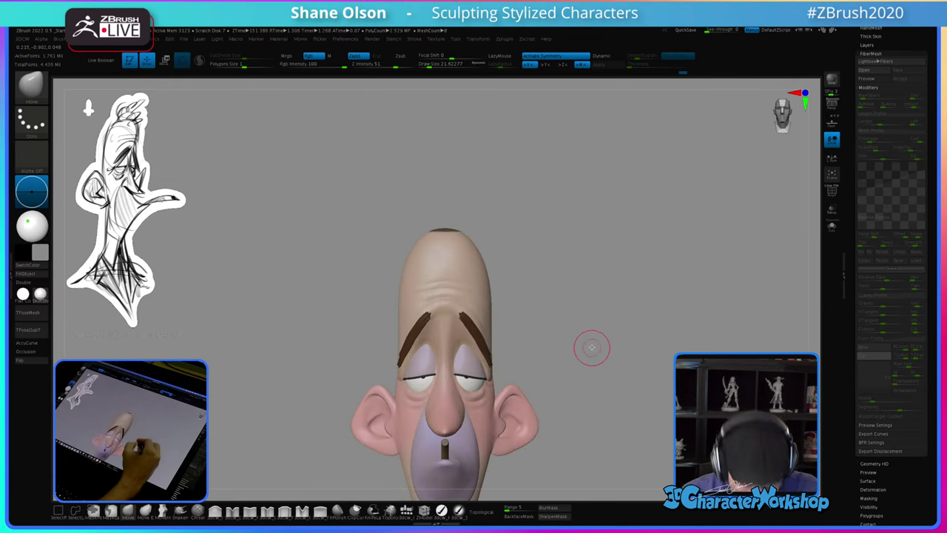
Step: Preview FiberMesh hair on the masked crown and check the curls close up and against the face
mouse_move(592, 348)
left_mouse_down()
mouse_move(567, 317)
mouse_move(594, 345)
left_mouse_up()
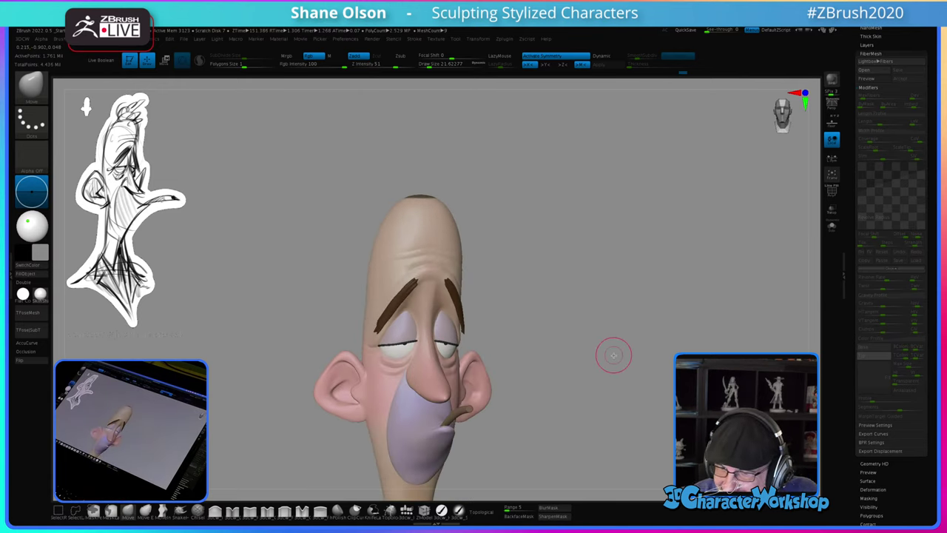
left_click(877, 79)
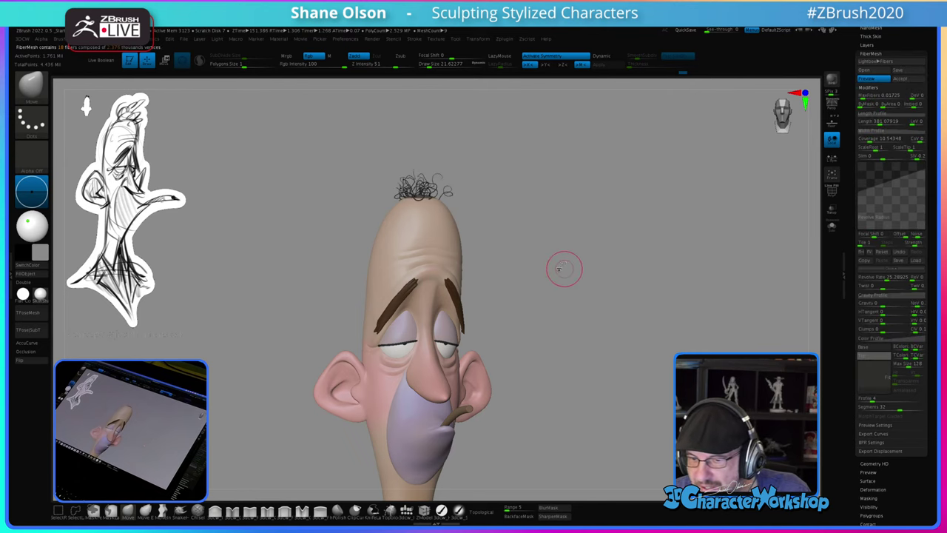
mouse_move(565, 247)
left_mouse_down("shift")
mouse_move(553, 239)
mouse_move(573, 226)
mouse_move(577, 273)
left_mouse_up("shift")
mouse_move(613, 213)
left_mouse_down("alt")
mouse_move(616, 243)
mouse_move(615, 230)
mouse_move(636, 225)
mouse_move(616, 249)
mouse_move(620, 330)
mouse_move(634, 291)
mouse_move(613, 268)
mouse_move(646, 249)
mouse_move(634, 249)
mouse_move(636, 265)
left_mouse_up("alt")
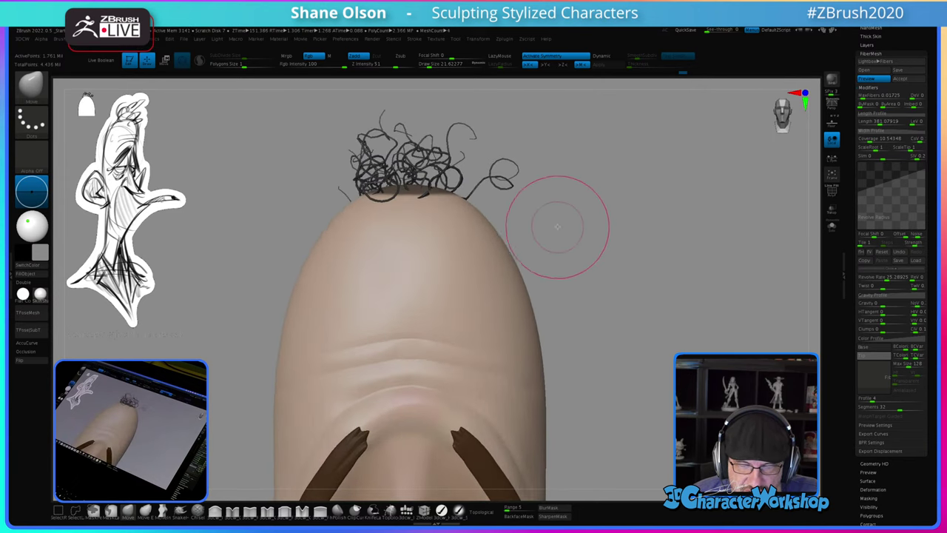
left_click_drag(611, 212, 629, 275)
left_click_drag(630, 285, 592, 252, "alt")
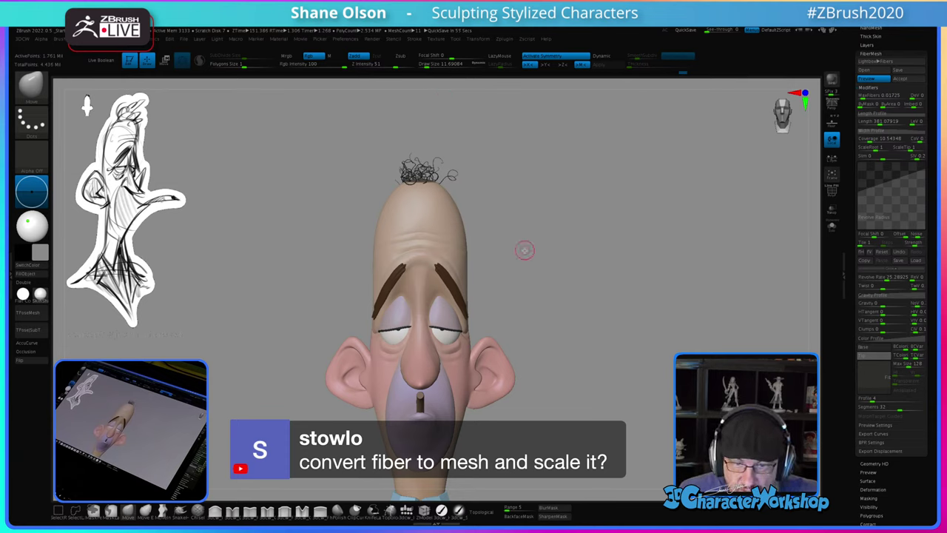
left_click_drag(533, 228, 575, 216, "alt")
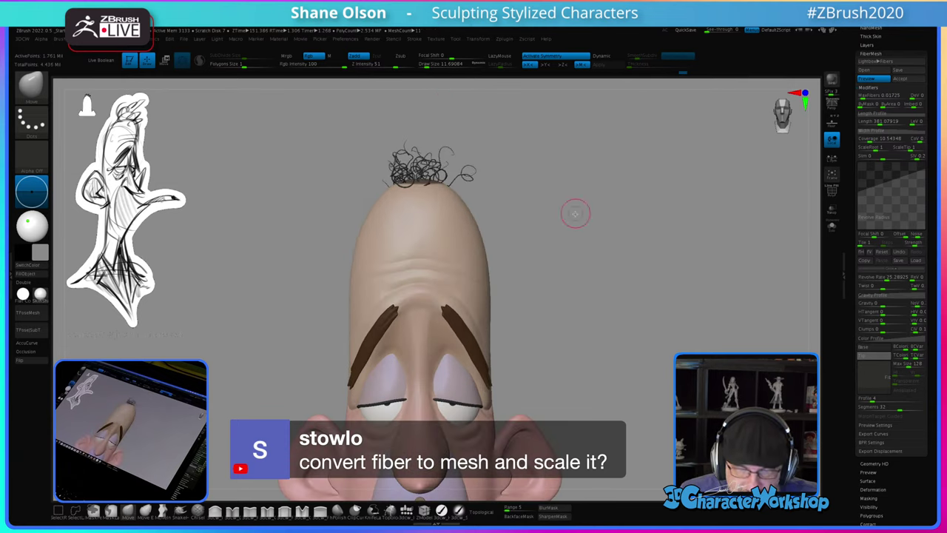
left_click_drag(609, 251, 606, 271, "alt")
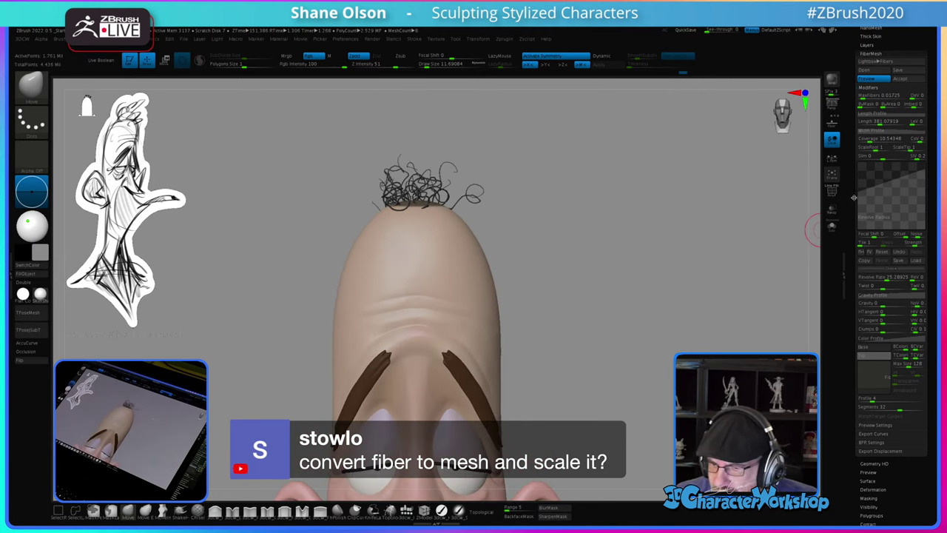
Step: Save the current FiberMesh settings as a curly-hair fibers preset in the Twitch folder
left_click_drag(854, 198, 863, 285)
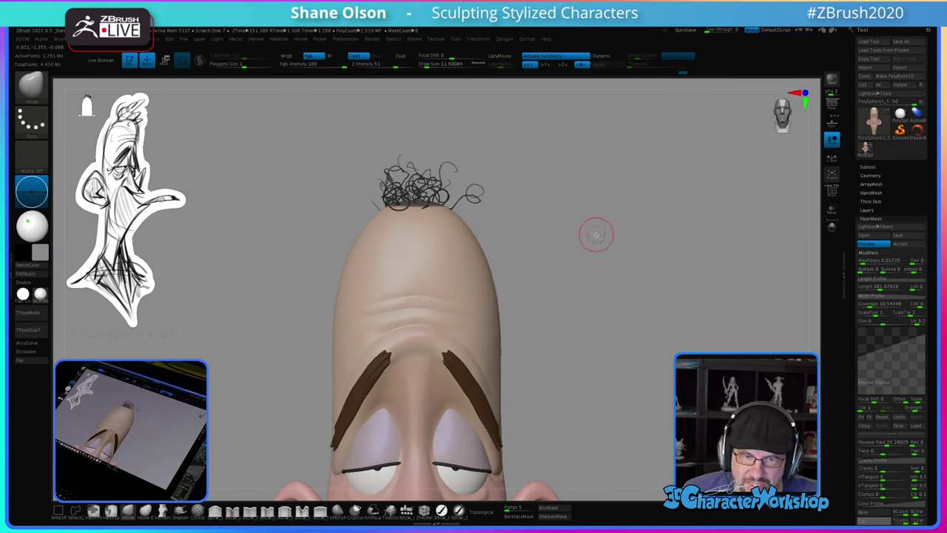
mouse_move(590, 233)
left_mouse_down("alt")
mouse_move(585, 227)
mouse_move(586, 236)
left_mouse_up("alt")
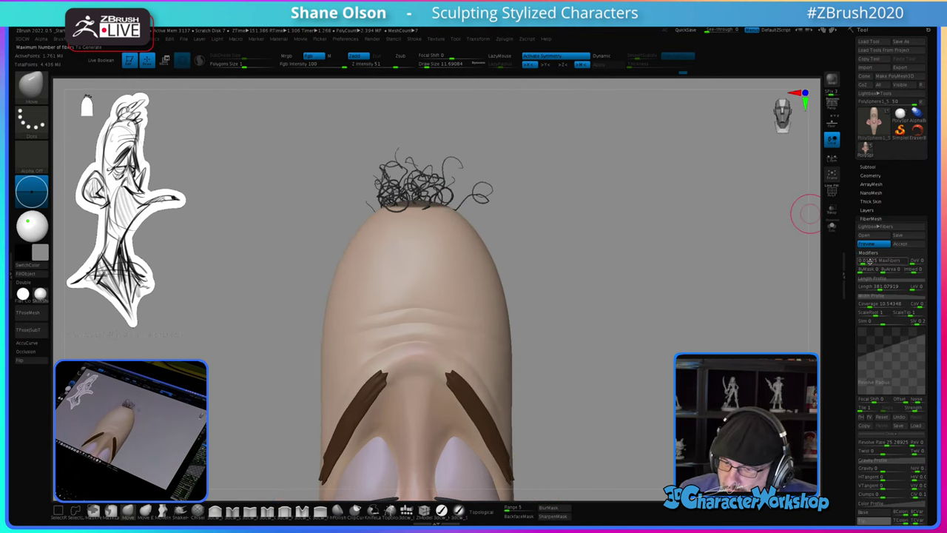
left_click(903, 236)
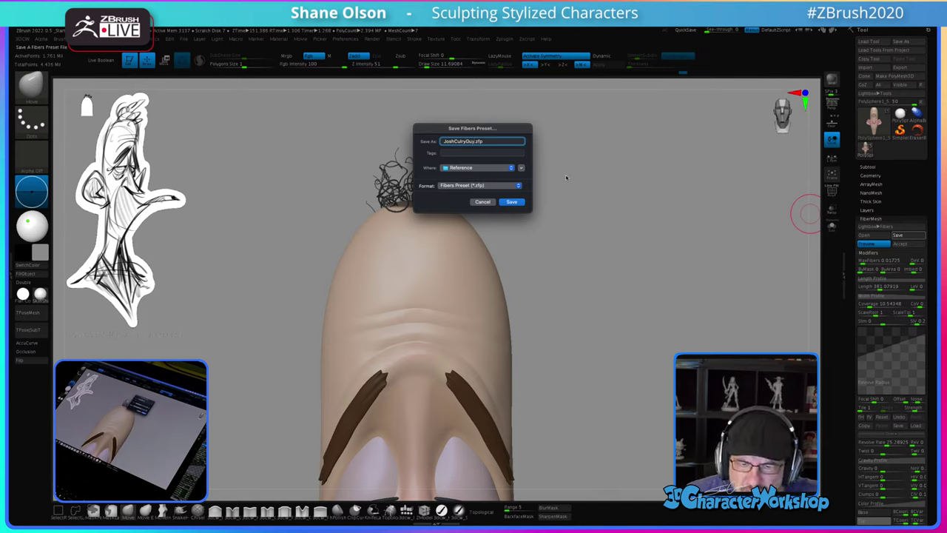
left_click(511, 169)
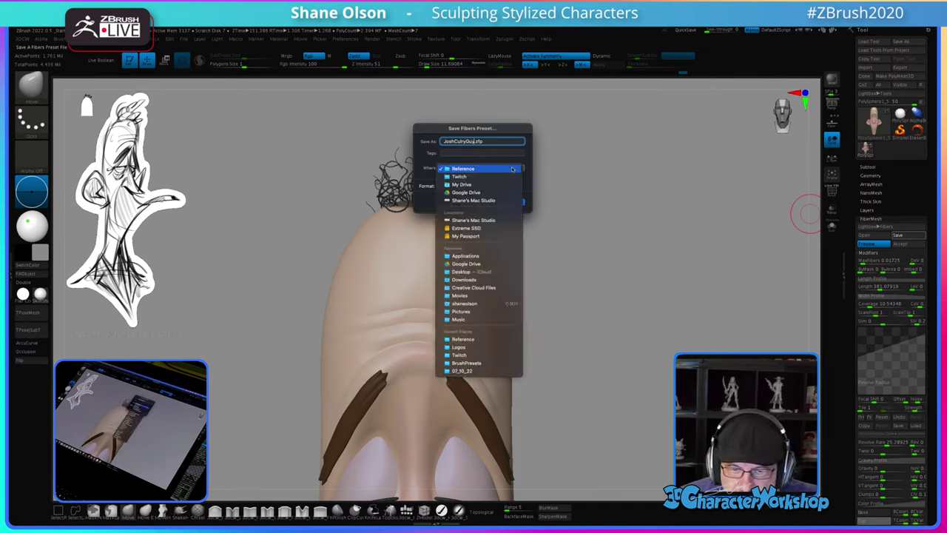
left_click(481, 178)
left_click(512, 203)
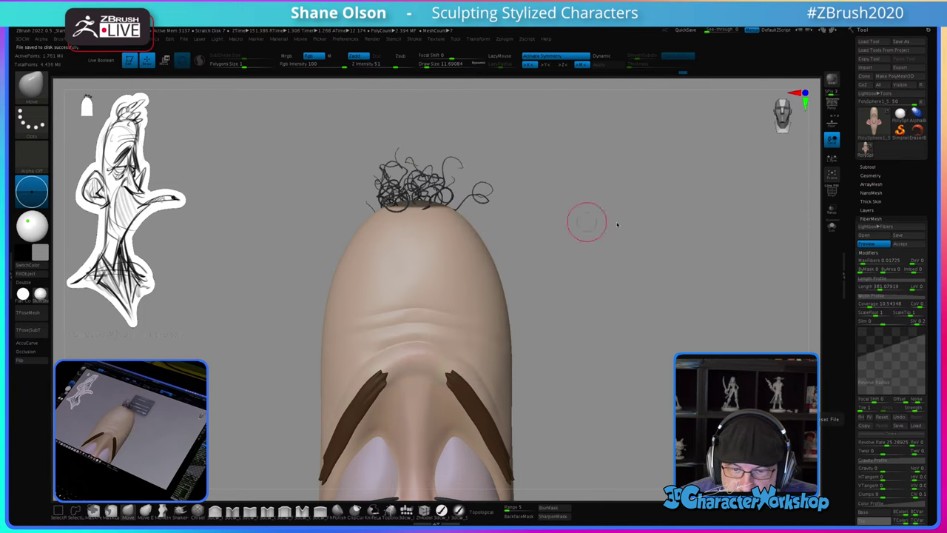
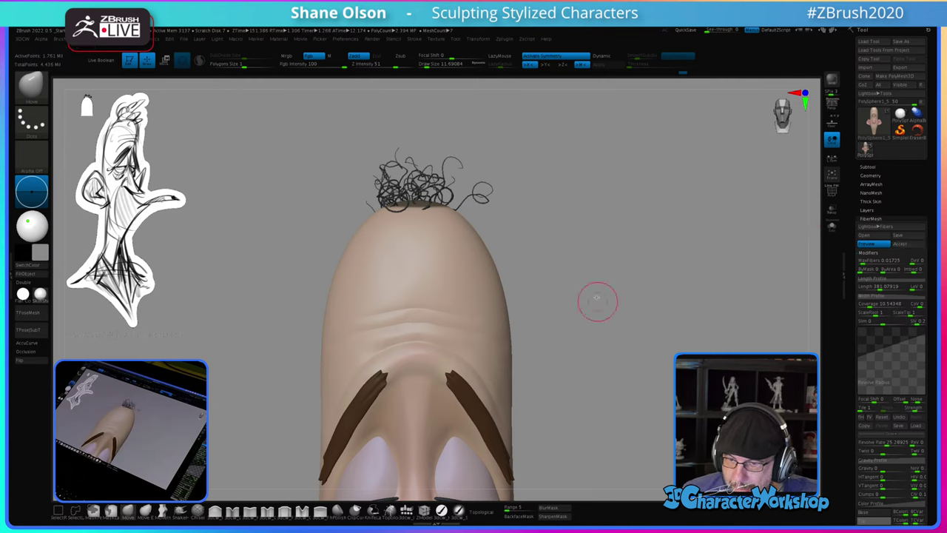
Step: Increase the length of the previewed crown fibers to about 617
left_click_drag(608, 255, 575, 250)
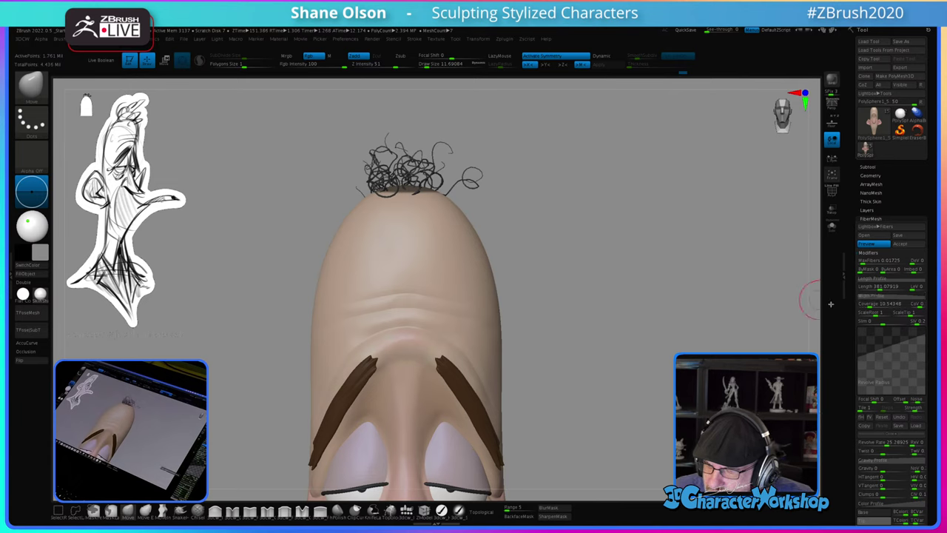
left_click(880, 288)
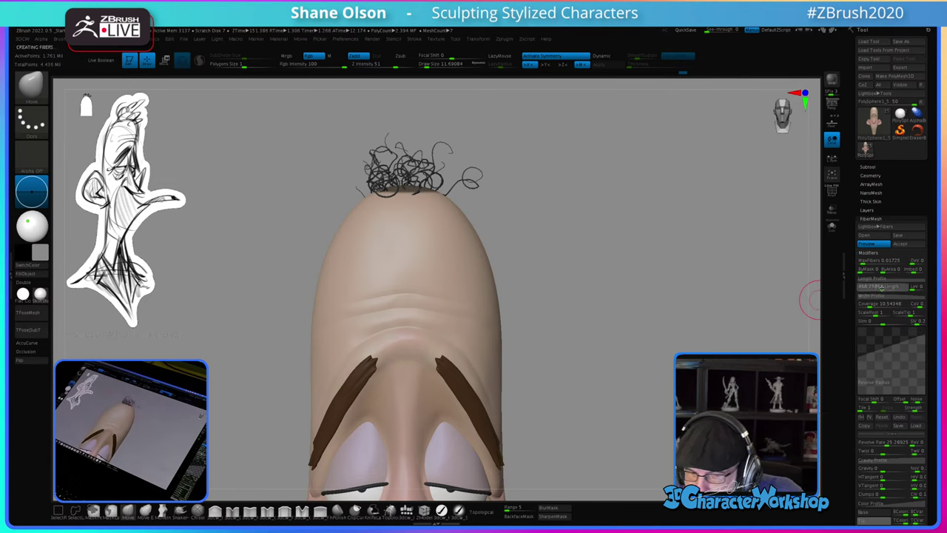
left_click(883, 288)
left_click(883, 288)
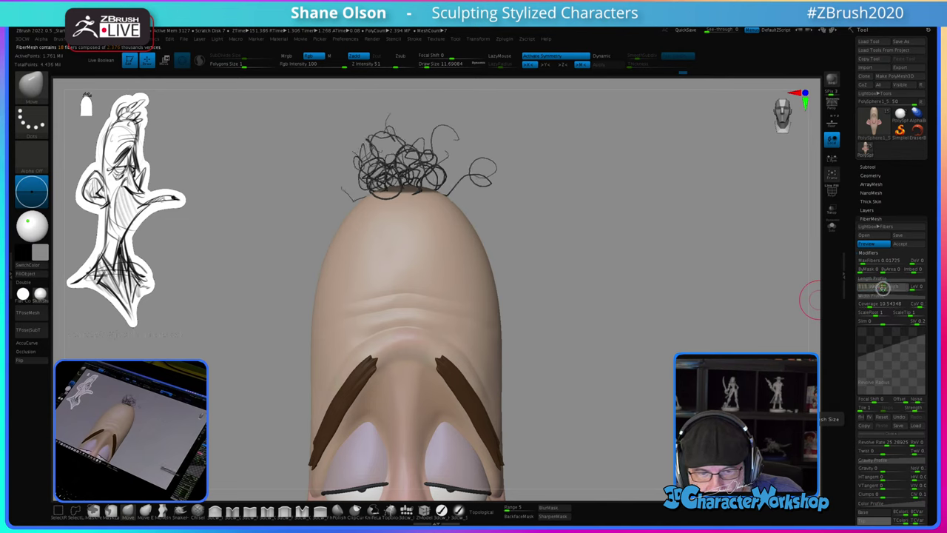
left_click_drag(883, 288, 884, 288)
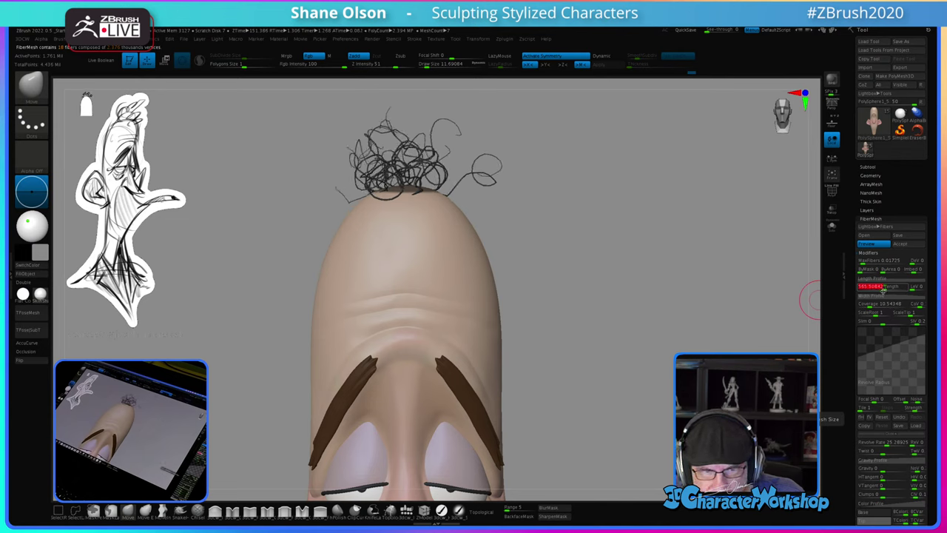
left_click(886, 288)
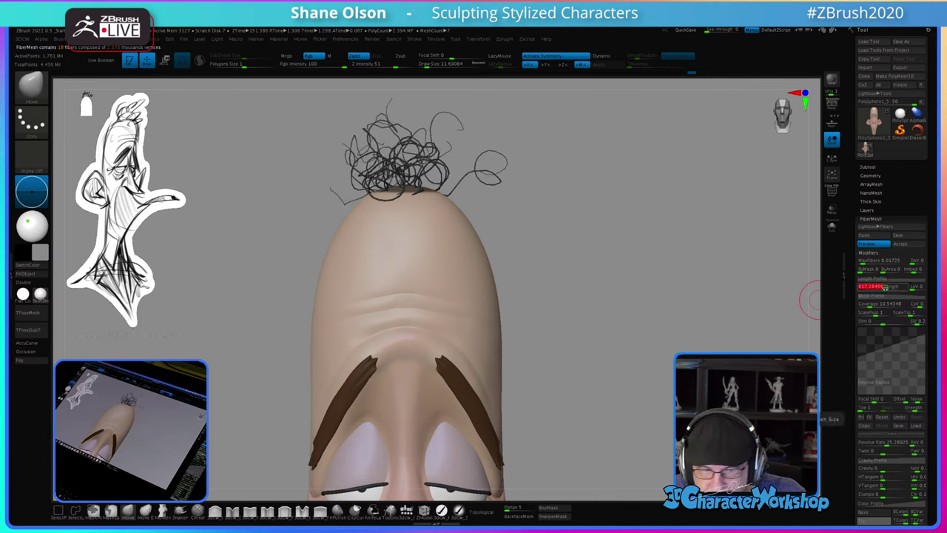
left_click_drag(668, 308, 814, 313)
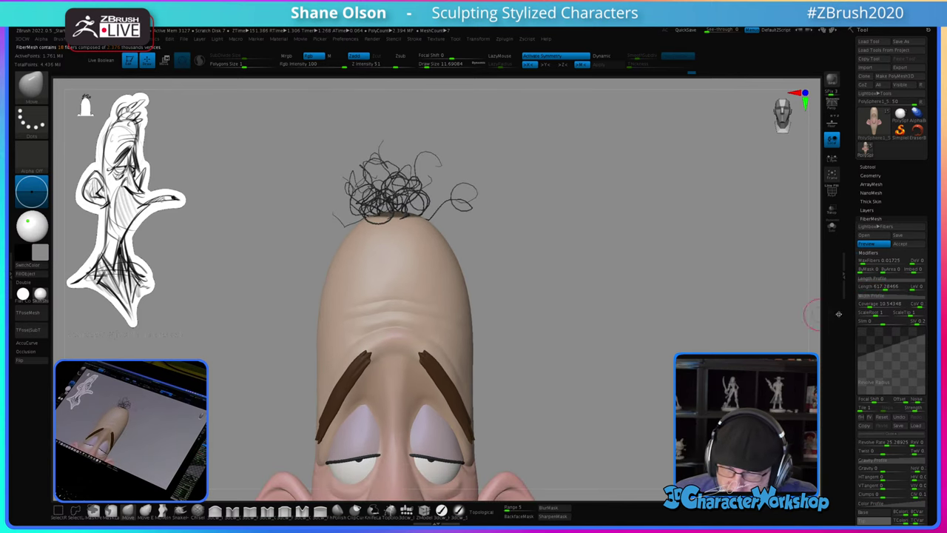
Step: Thicken the previewed hair strands by raising the fiber coverage to about 67.8
mouse_move(623, 289)
left_mouse_down()
mouse_move(590, 288)
mouse_move(592, 277)
mouse_move(612, 277)
mouse_move(587, 279)
mouse_move(553, 255)
left_mouse_up()
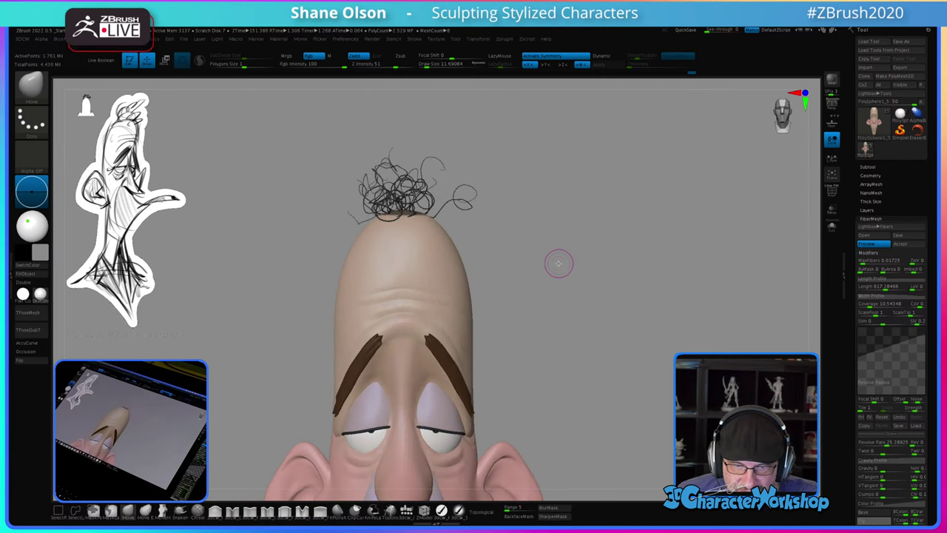
left_click_drag(560, 262, 577, 240)
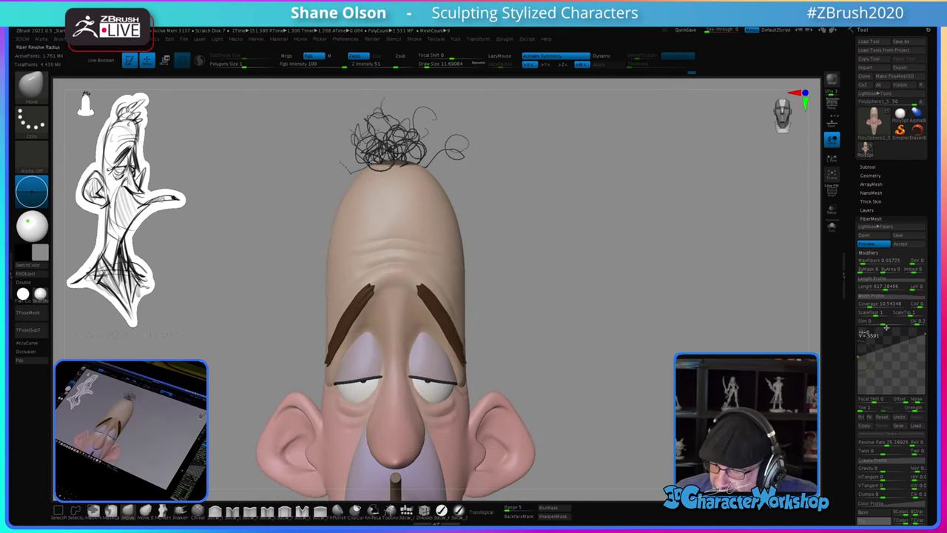
left_click(874, 305)
left_click(874, 306)
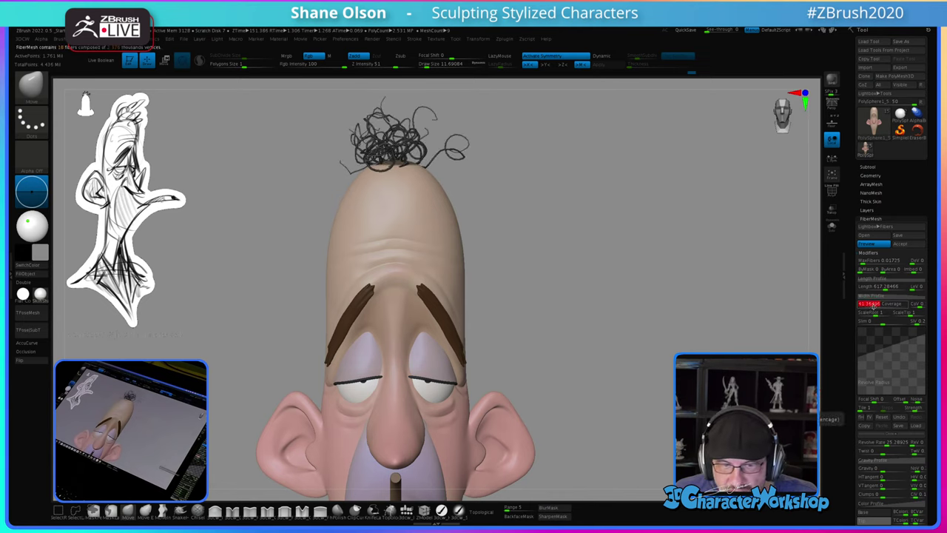
left_click(875, 305)
left_click_drag(694, 305, 593, 282, "alt")
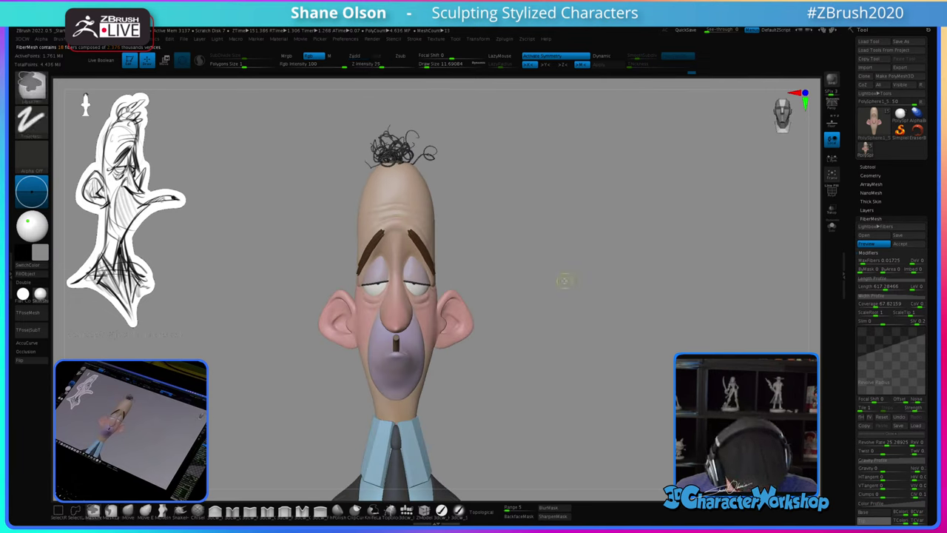
Step: Save the adjusted fiber settings as a preset in the Twitch folder and accept the previewed fibers as a separate subtool
left_click_drag(519, 250, 231, 186, "alt")
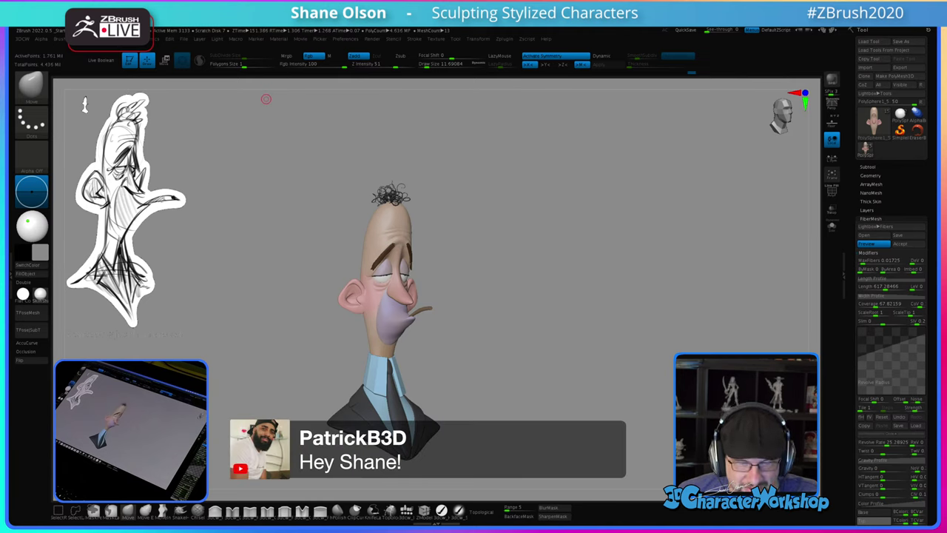
left_click_drag(499, 289, 435, 183)
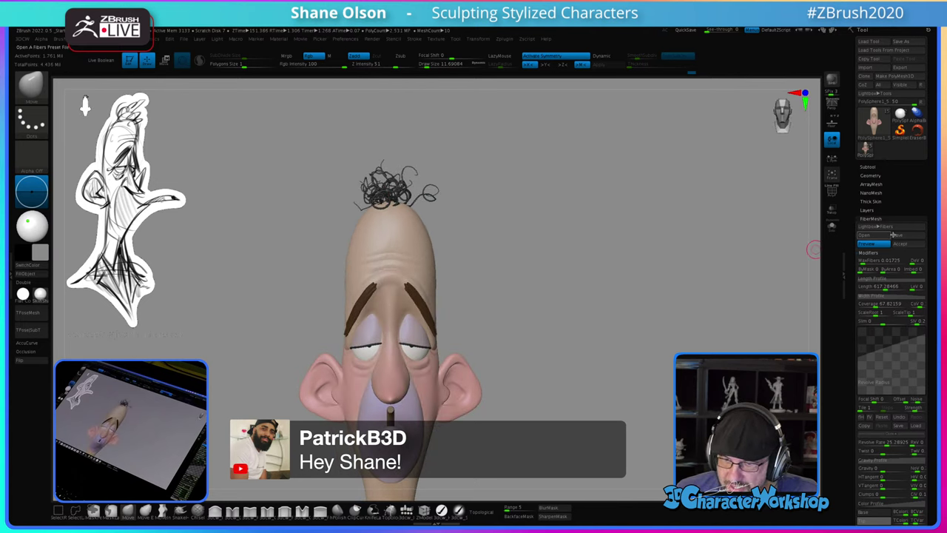
left_click(909, 236)
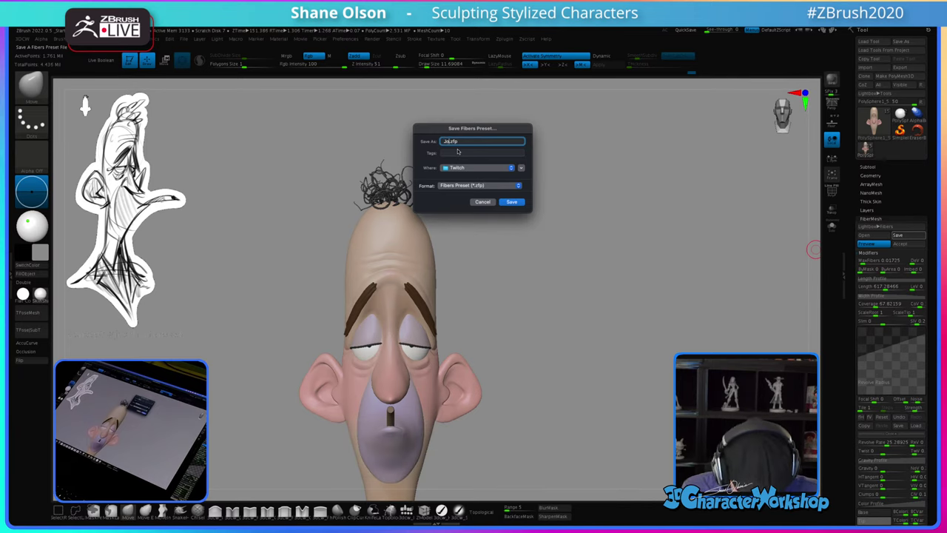
key("Return")
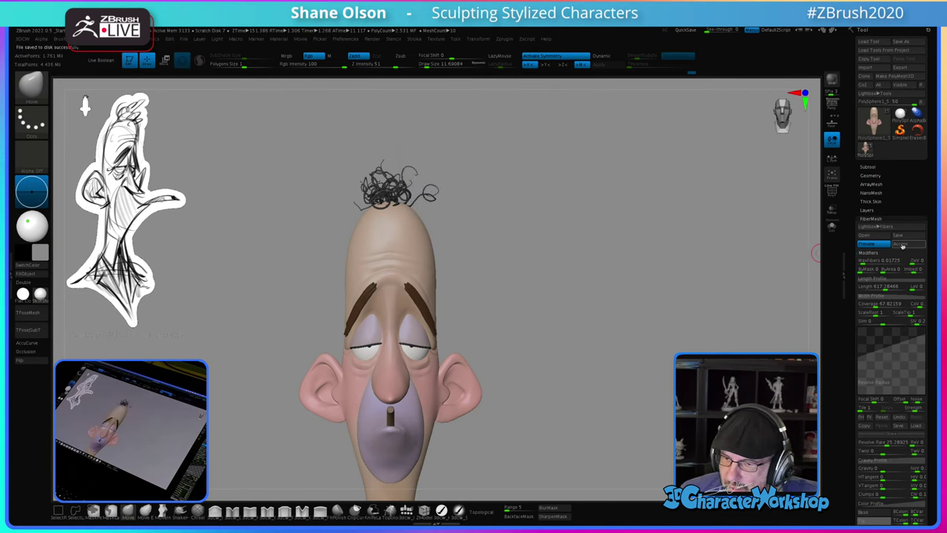
left_click(903, 245)
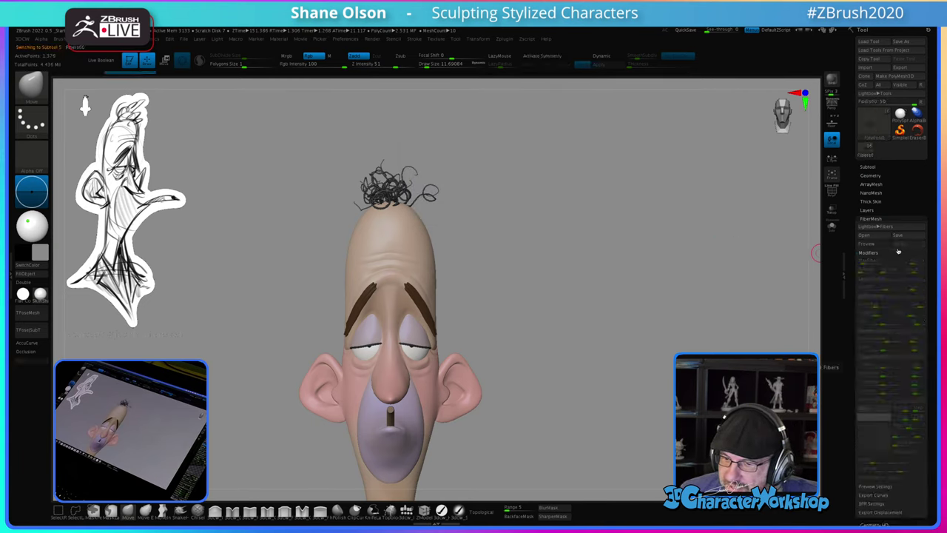
Step: Display the polyframe on the new fibers subtool and assign each hair strand its own polygroup
left_click(868, 167)
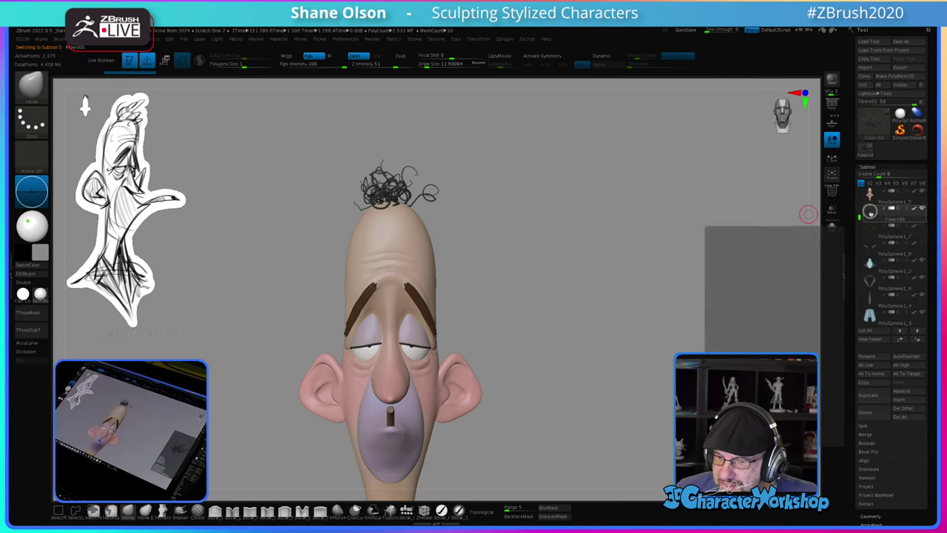
key("shift+f")
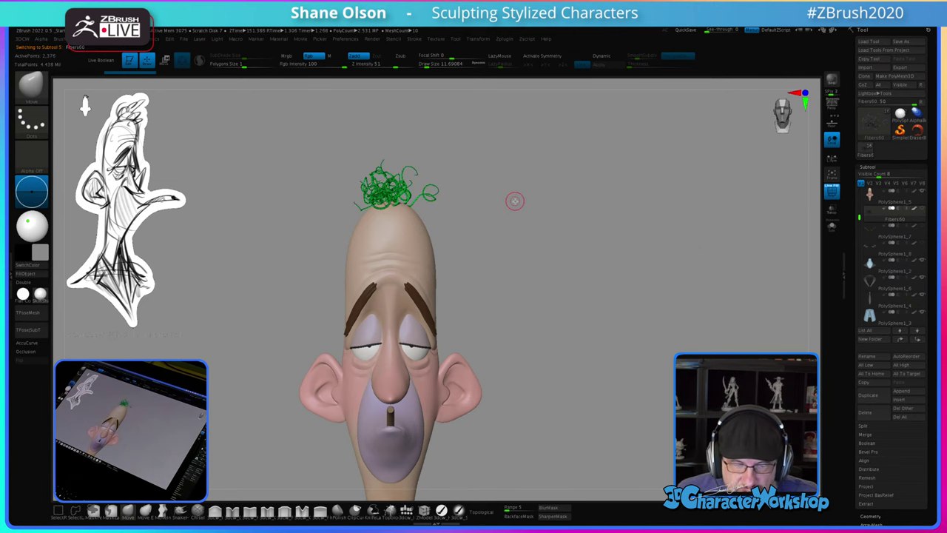
left_click_drag(521, 198, 608, 308, "alt")
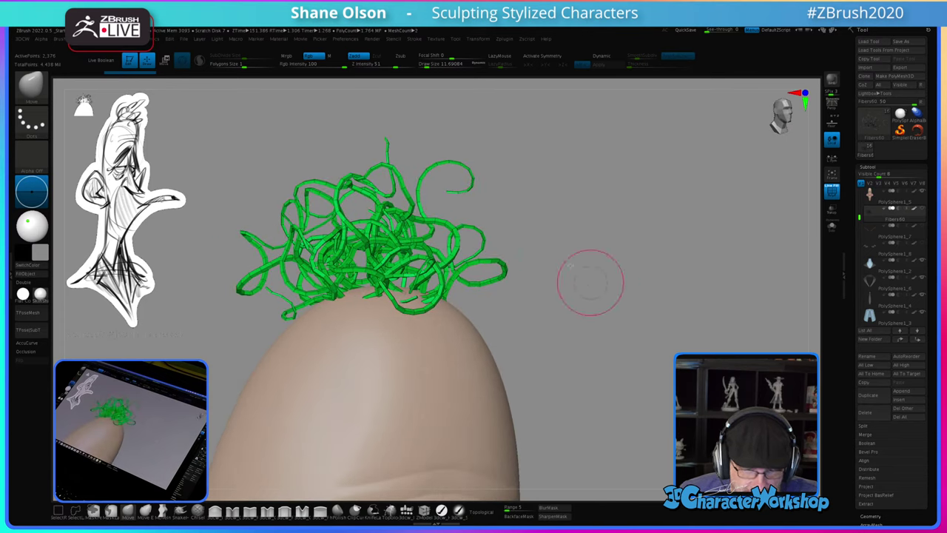
key("3")
left_click(539, 228)
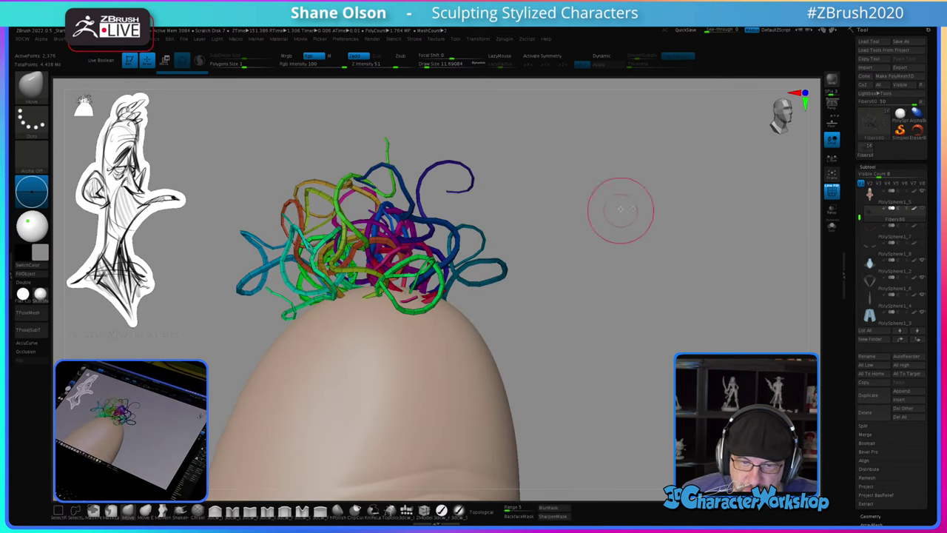
mouse_move(534, 213)
left_mouse_down()
mouse_move(536, 266)
mouse_move(550, 222)
mouse_move(529, 222)
mouse_move(572, 305)
mouse_move(564, 290)
mouse_move(581, 286)
mouse_move(582, 311)
mouse_move(621, 311)
mouse_move(586, 311)
mouse_move(592, 321)
mouse_move(593, 268)
left_mouse_up()
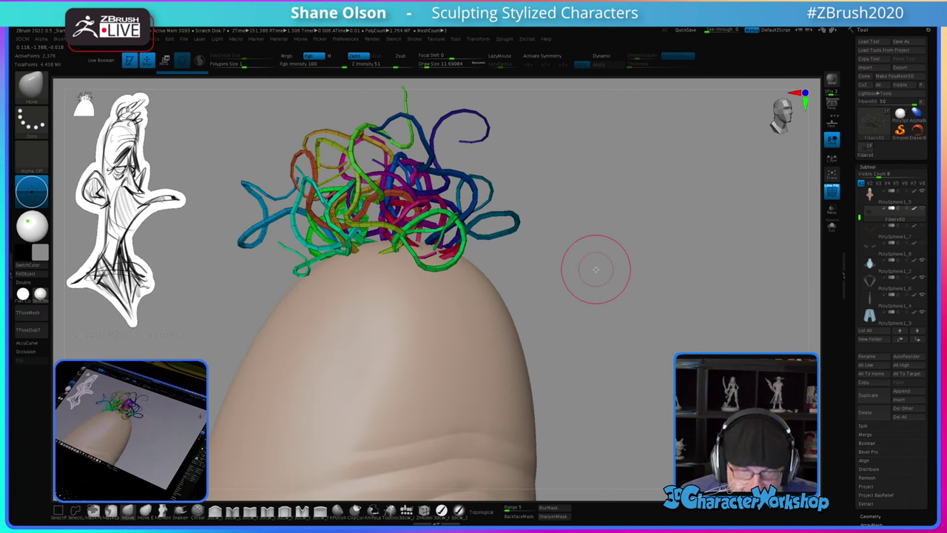
Step: Turn on dynamic subdivision to smooth the hair strands and hide the polyframe
key("d")
mouse_move(586, 274)
left_mouse_down()
mouse_move(575, 269)
mouse_move(584, 273)
left_mouse_up()
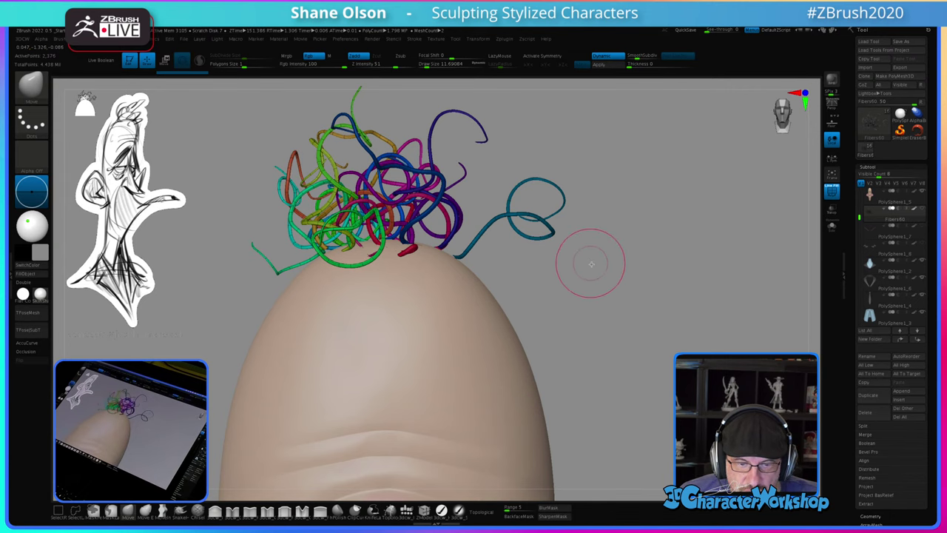
key("shift+f")
mouse_move(603, 300)
left_mouse_down()
mouse_move(614, 285)
mouse_move(631, 287)
mouse_move(602, 291)
mouse_move(620, 311)
mouse_move(622, 300)
mouse_move(618, 327)
mouse_move(602, 301)
mouse_move(407, 346)
left_mouse_up()
Step: Thicken the curls with the Inflate brush at a draw size of about 41
left_click(214, 511)
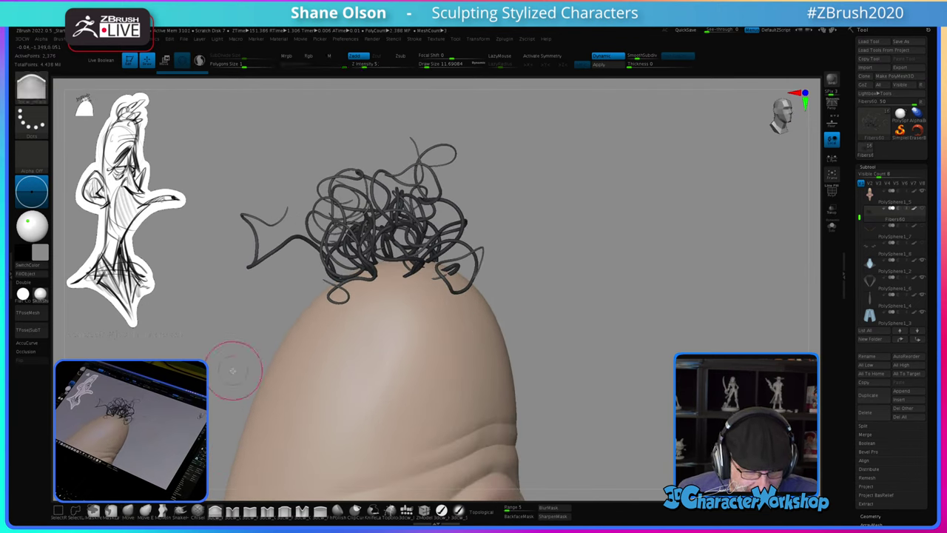
key("s")
left_click_drag(233, 355, 236, 356)
left_click_drag(403, 237, 390, 238)
mouse_move(584, 222)
left_mouse_down()
mouse_move(622, 264)
mouse_move(588, 264)
mouse_move(575, 250)
left_mouse_up()
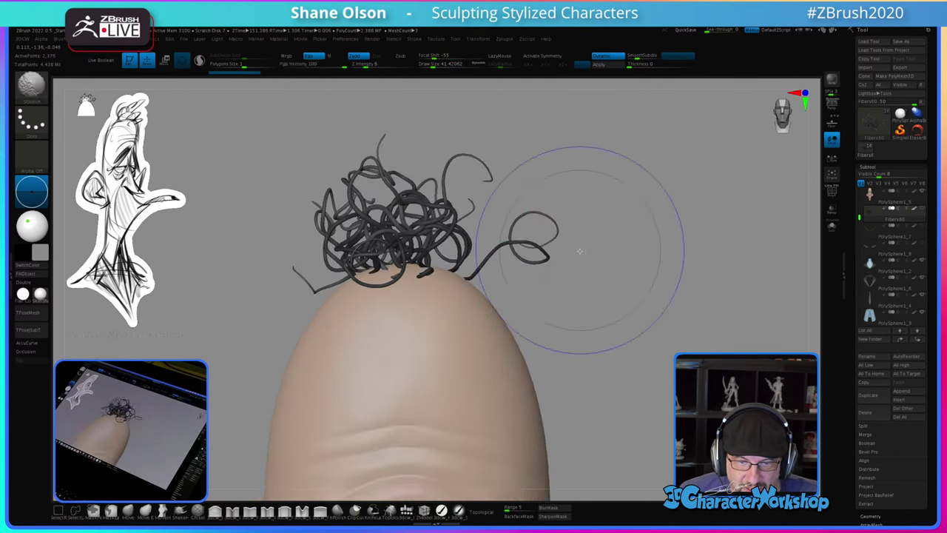
mouse_move(592, 306)
left_mouse_down()
mouse_move(601, 311)
mouse_move(613, 294)
mouse_move(657, 311)
mouse_move(644, 310)
left_mouse_up()
Step: Pull the stray strands at the front of the crown with the Move brush at draw size about 20, with topological masking on
key("s")
left_click(128, 511)
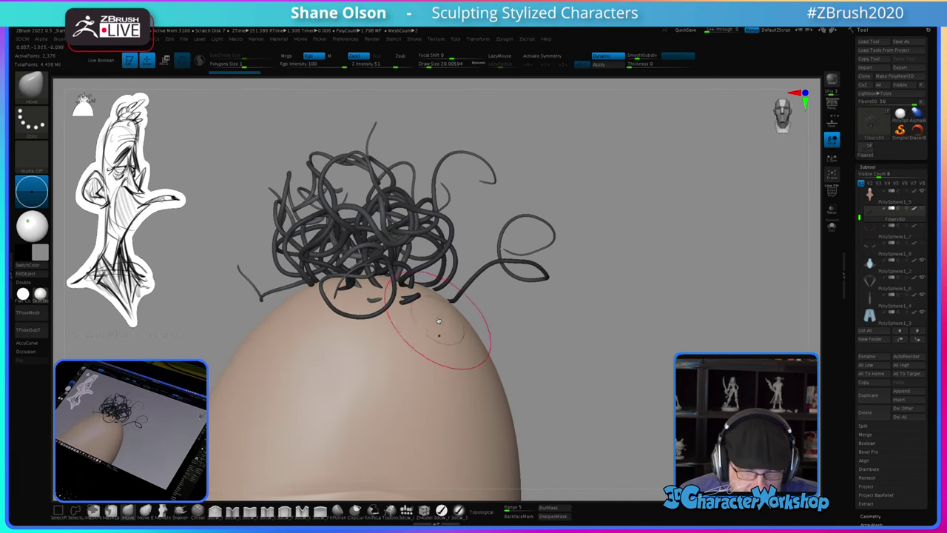
left_click(485, 511)
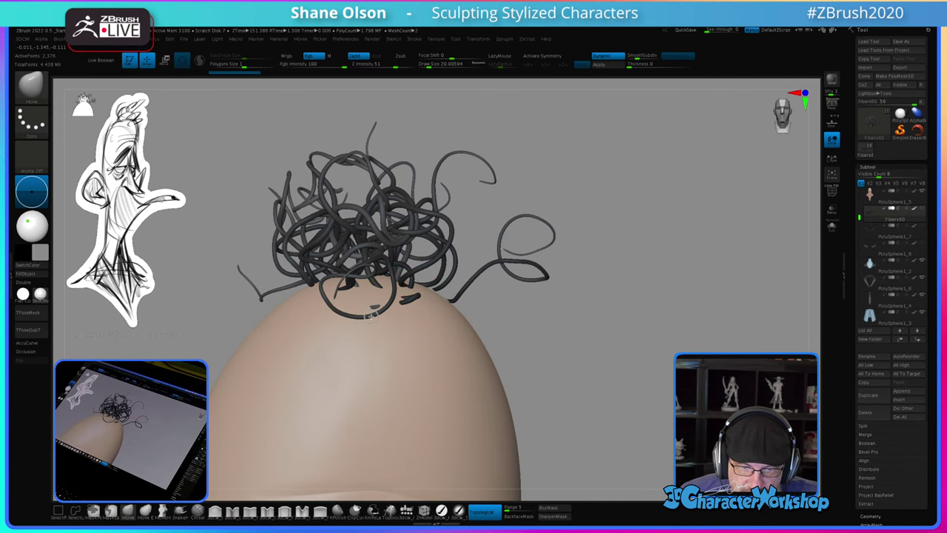
left_click_drag(518, 296, 417, 327)
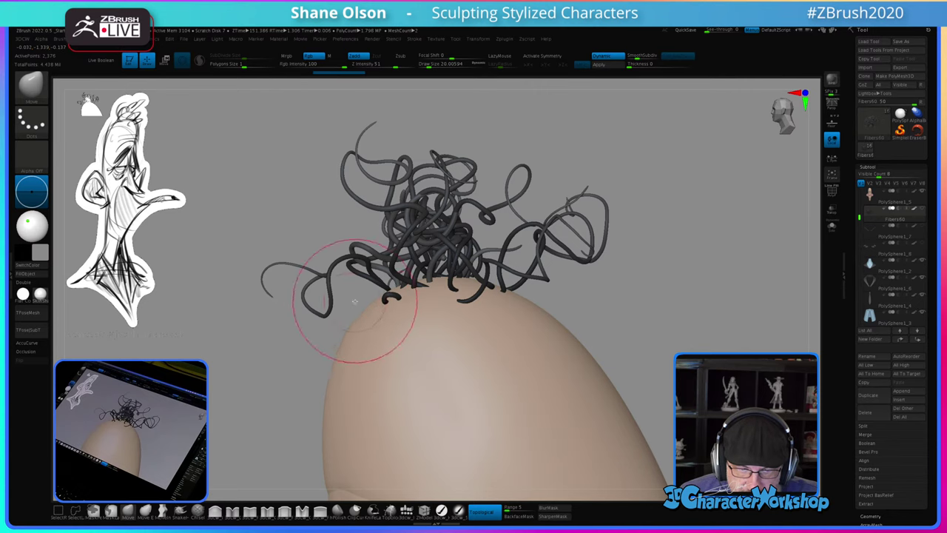
left_click_drag(339, 296, 370, 274)
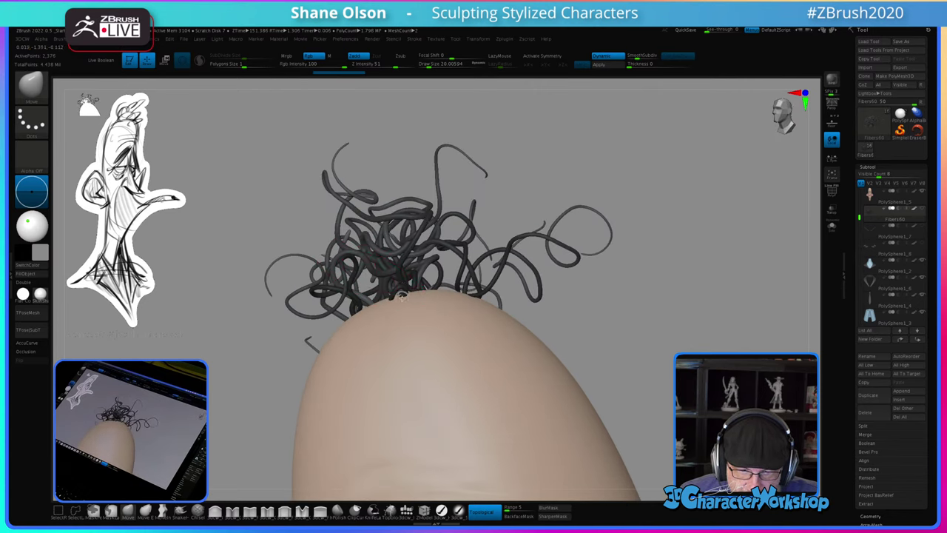
left_click_drag(405, 313, 464, 284)
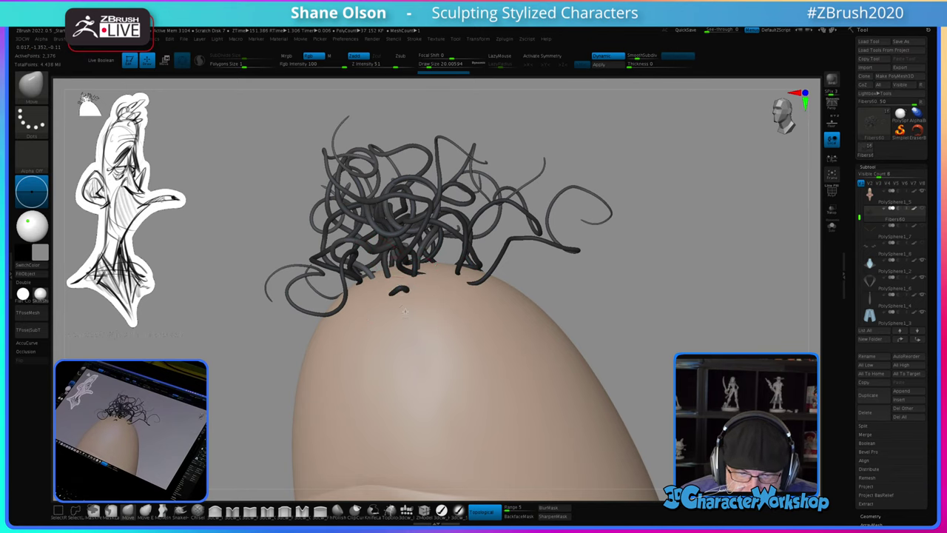
Step: Show the polyframe, isolate the hair and reshape the red front strand near its root with the Move brush at draw size about 10.5
key("shift+f")
left_click_drag(694, 293, 688, 287, "shift")
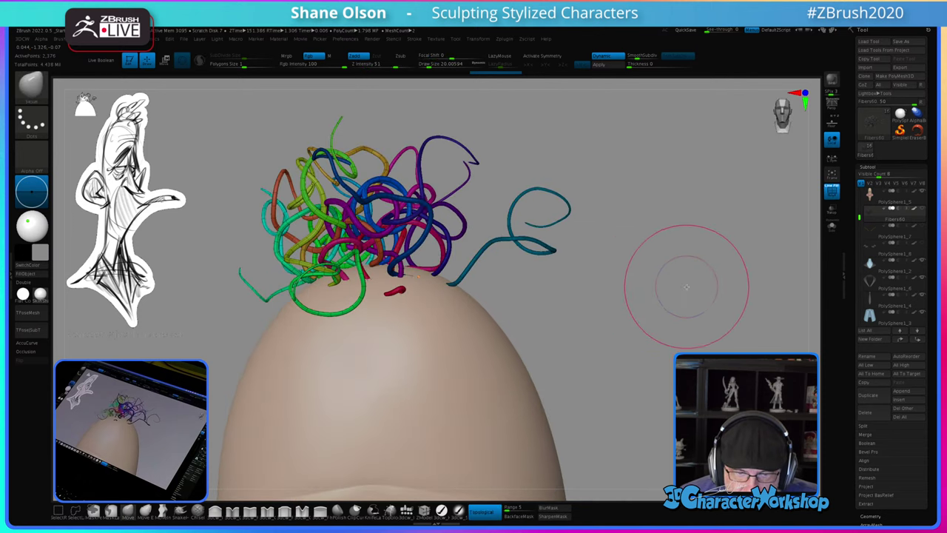
left_click(832, 226)
mouse_move(624, 289)
left_mouse_down("alt")
mouse_move(646, 345)
mouse_move(629, 362)
mouse_move(672, 391)
left_mouse_up("alt")
key("s")
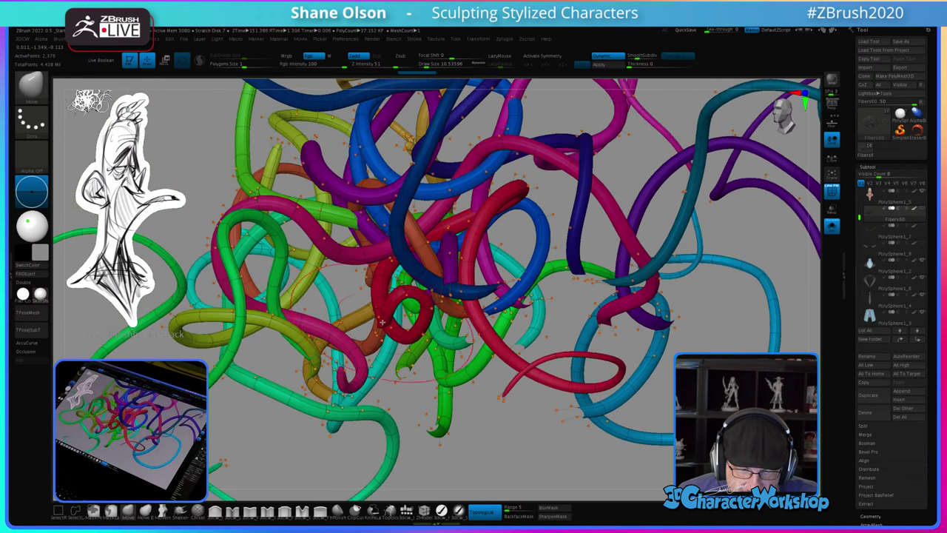
left_click_drag(537, 437, 576, 439)
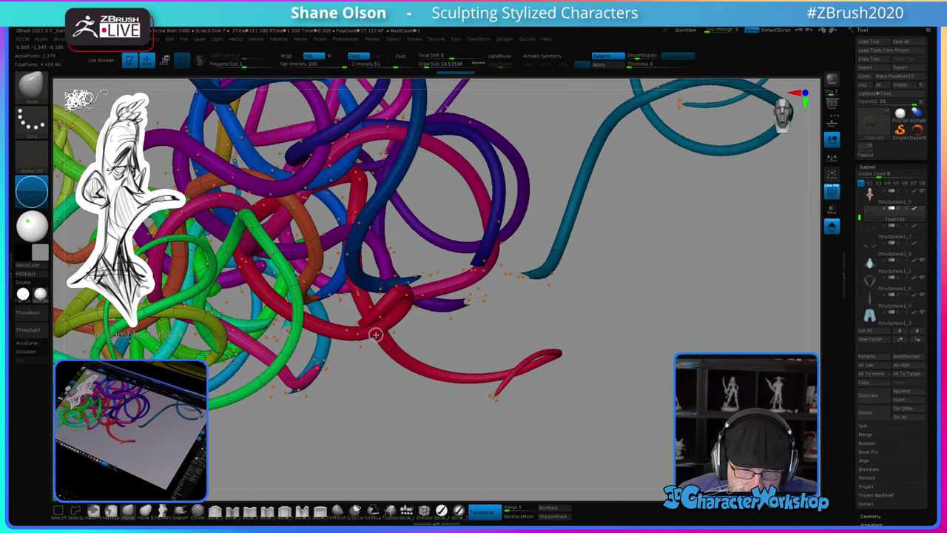
mouse_move(714, 346)
left_mouse_down()
mouse_move(747, 340)
mouse_move(725, 332)
left_mouse_up()
mouse_move(673, 381)
left_mouse_down("alt")
mouse_move(662, 351)
mouse_move(466, 368)
left_mouse_up("alt")
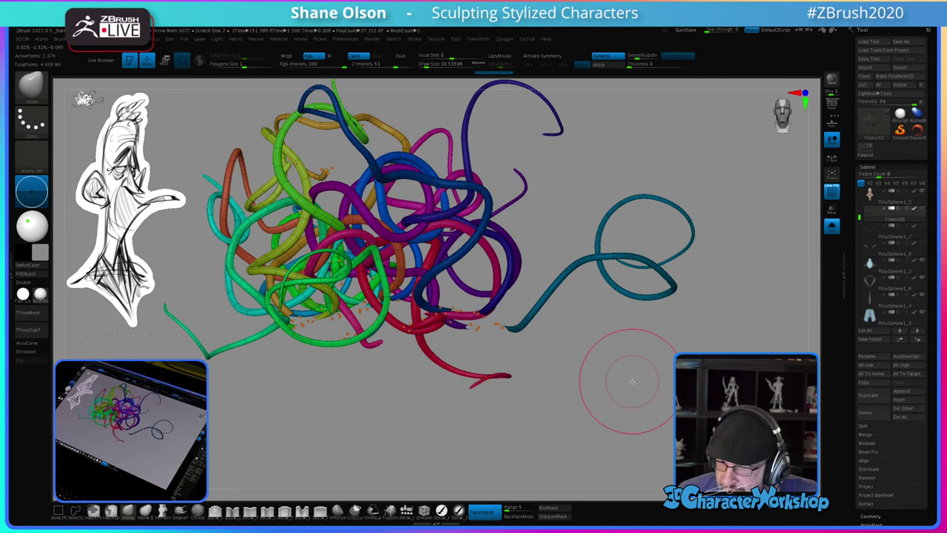
left_click_drag(632, 381, 626, 368, "alt")
left_click(832, 227)
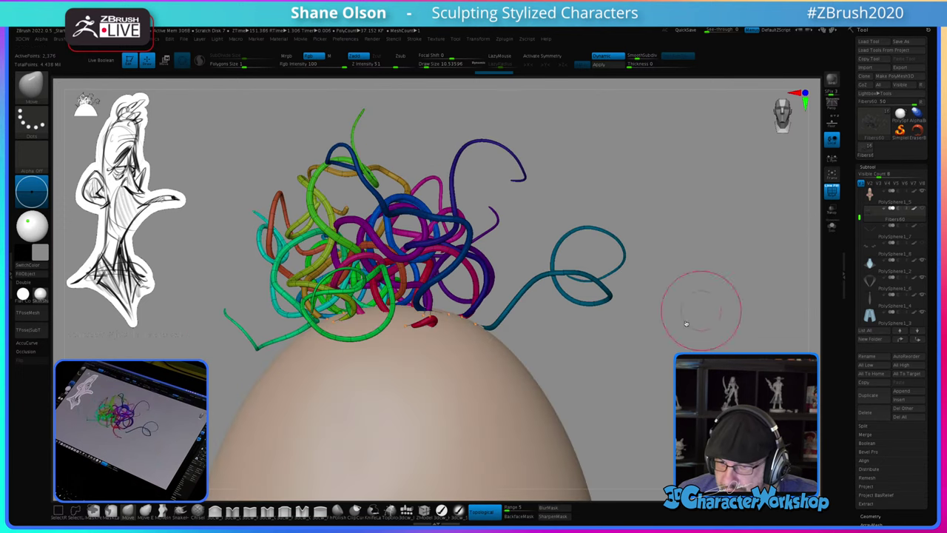
Step: Clear the canvas and redraw the bust in edit mode
left_click_drag(679, 328, 632, 342)
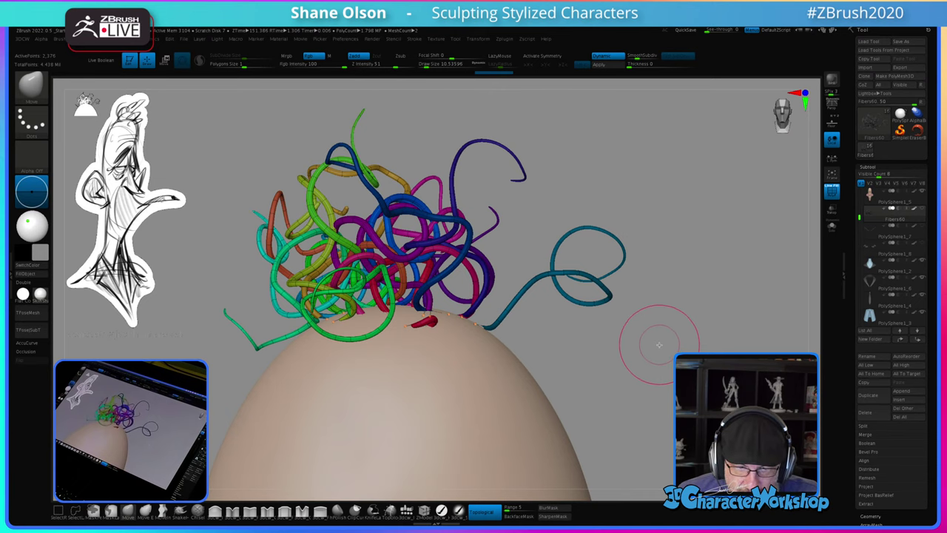
key("t")
key("ctrl+n")
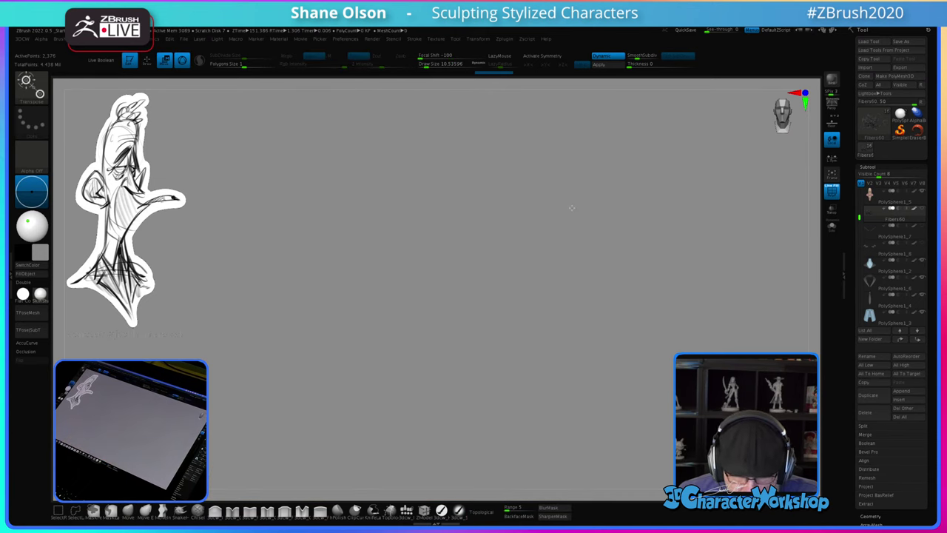
key("t")
left_click_drag(437, 475, 437, 144, "alt")
left_click_drag(649, 131, 631, 443, "alt")
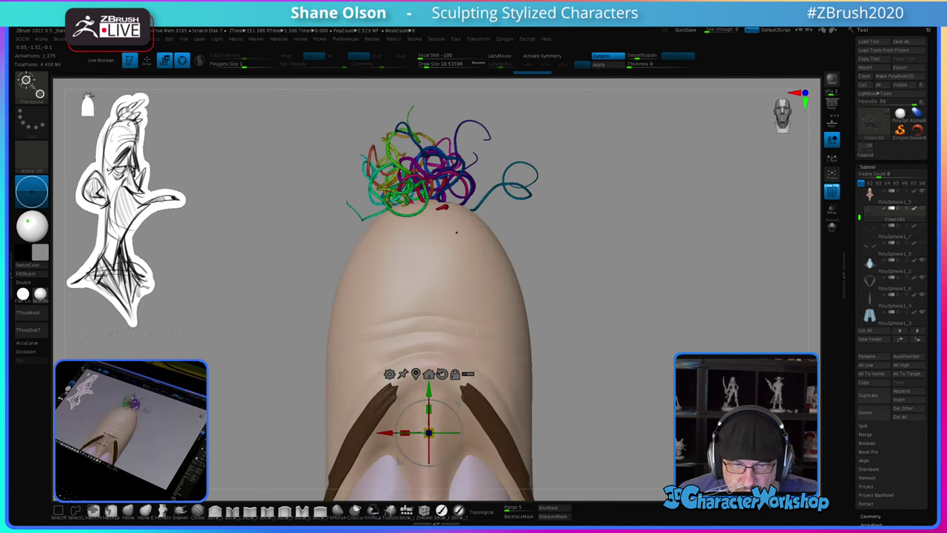
Step: Move the whole hair tuft down onto the crown with the gizmo, checking its fit from the front and side
left_click_drag(432, 388, 431, 394)
left_click_drag(590, 271, 638, 222)
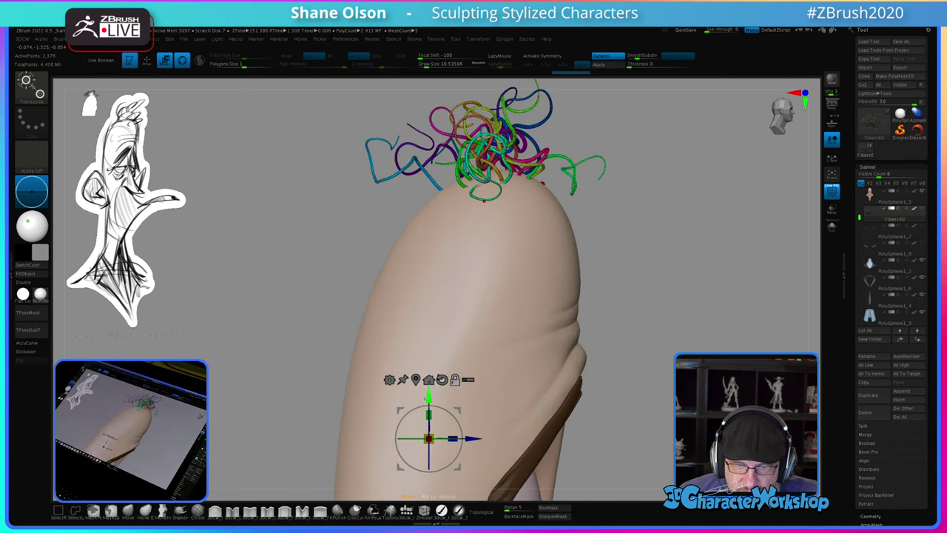
left_click_drag(459, 409, 529, 132, "alt")
left_click_drag(653, 229, 600, 234)
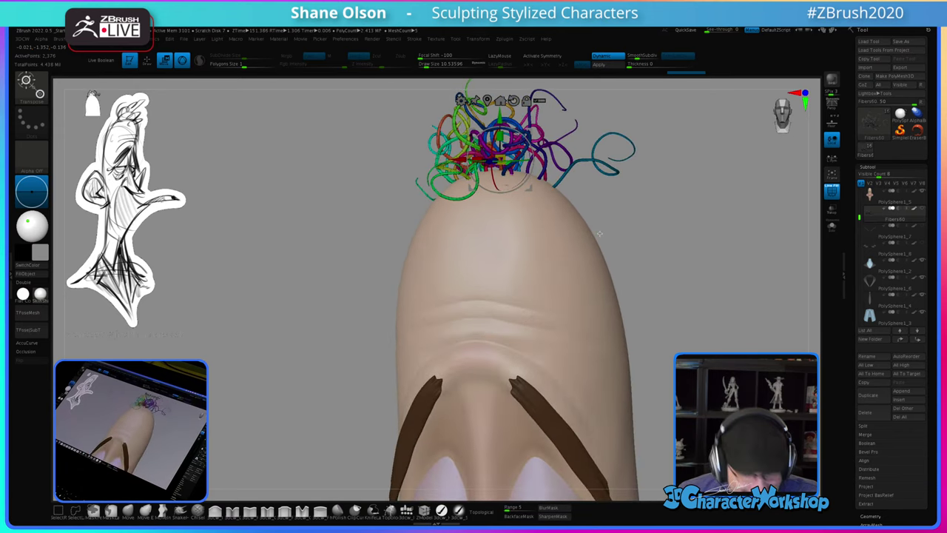
left_click_drag(672, 221, 607, 349)
key("q")
left_click_drag(640, 306, 615, 287)
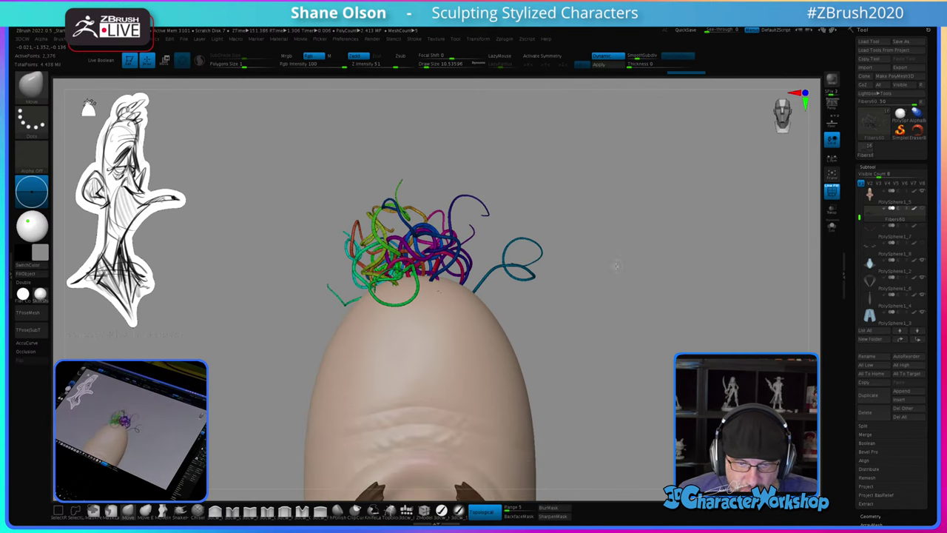
Step: Try lengthening the curls with the GroomLengthen brush at draw size about 51
key("b")
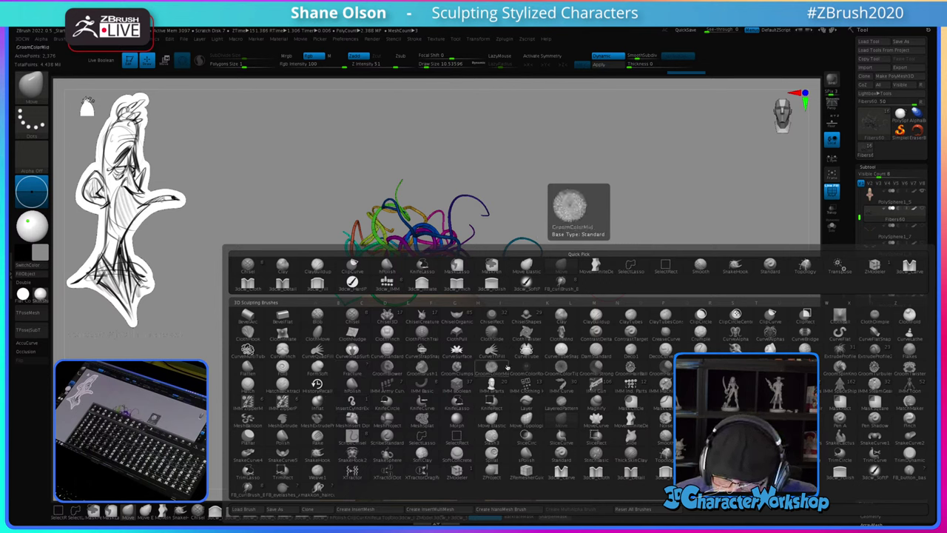
key("g")
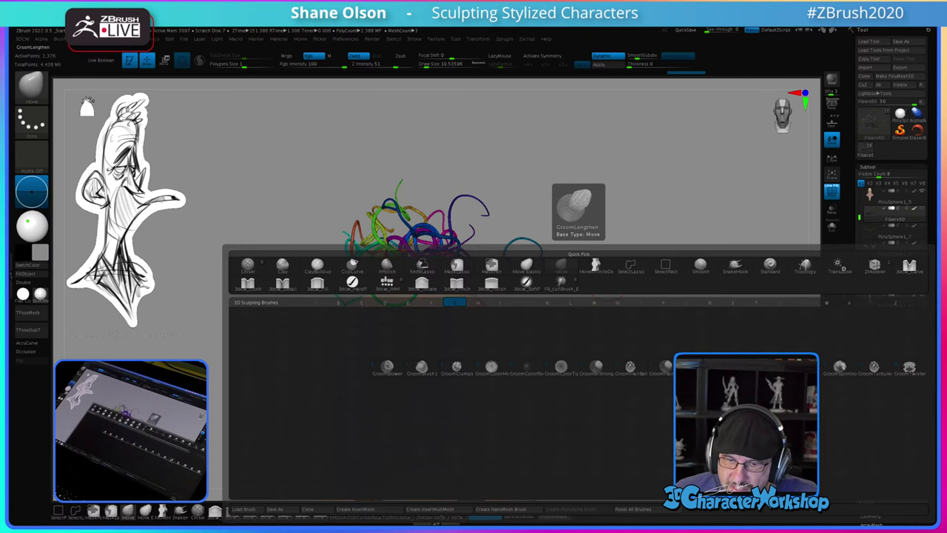
left_click(769, 367)
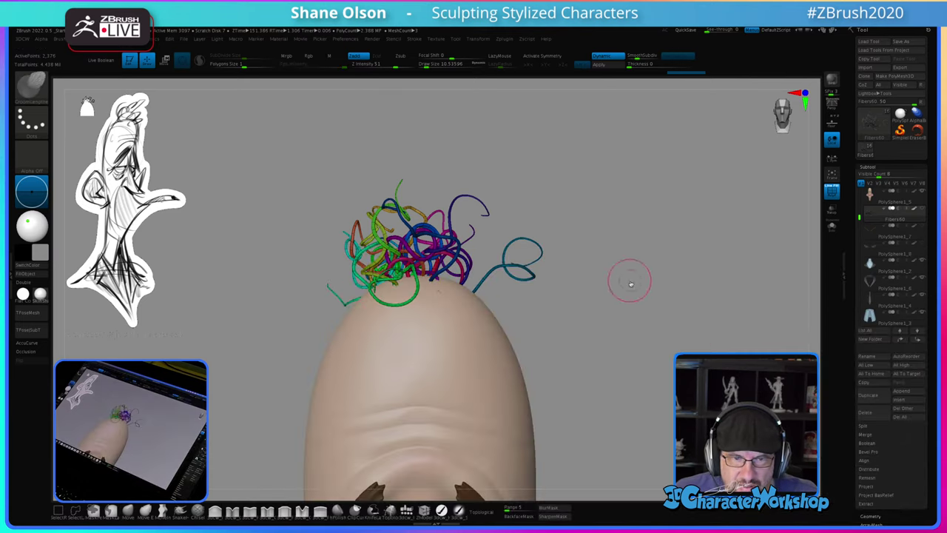
key("s")
left_click_drag(594, 311, 604, 313)
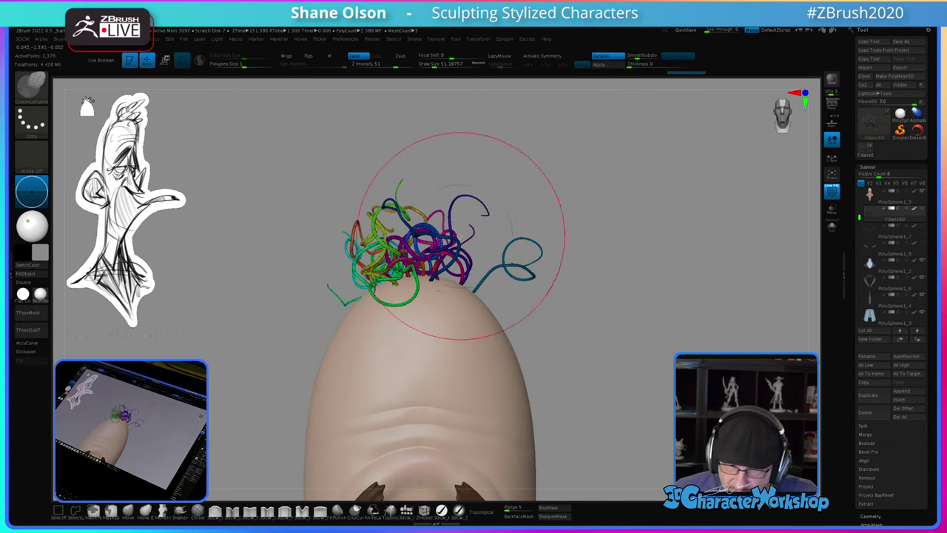
left_click_drag(422, 234, 375, 233)
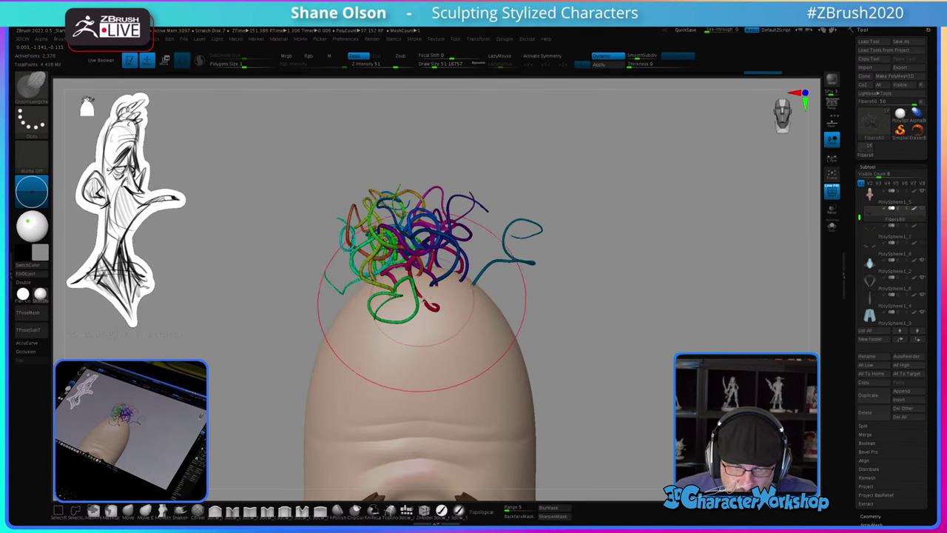
left_click_drag(392, 315, 407, 295)
mouse_move(621, 314)
left_mouse_down()
mouse_move(641, 297)
mouse_move(622, 269)
mouse_move(603, 320)
mouse_move(461, 303)
left_mouse_up()
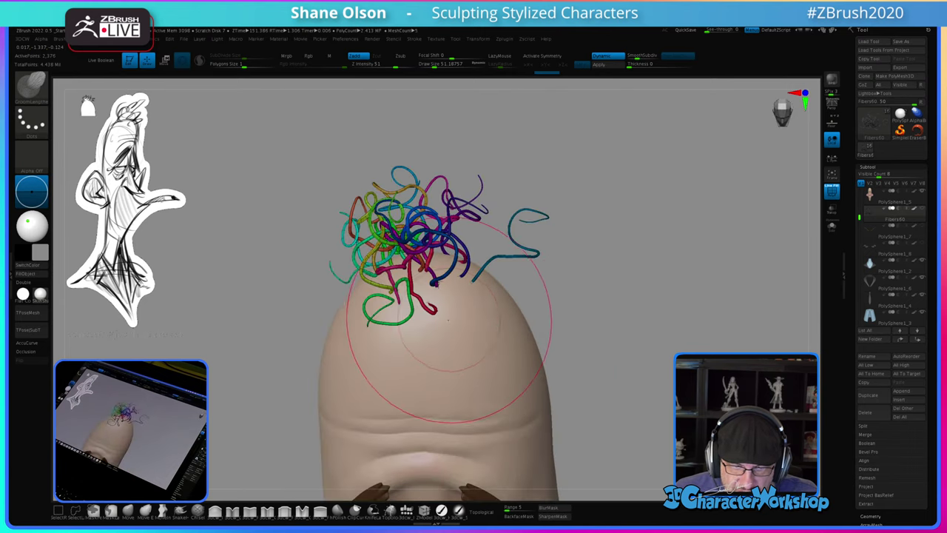
left_click_drag(450, 216, 535, 186)
left_click_drag(669, 307, 667, 284)
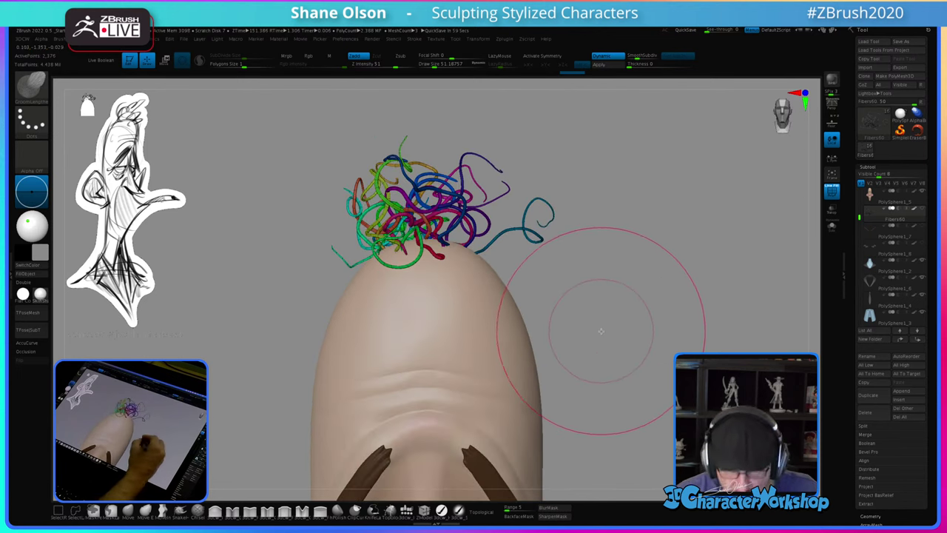
Step: Try stretching the tuft outward with the GroomLengthen brush at draw size about 83
mouse_move(603, 314)
left_mouse_down("alt")
mouse_move(592, 390)
mouse_move(603, 383)
left_mouse_up("alt")
key("s")
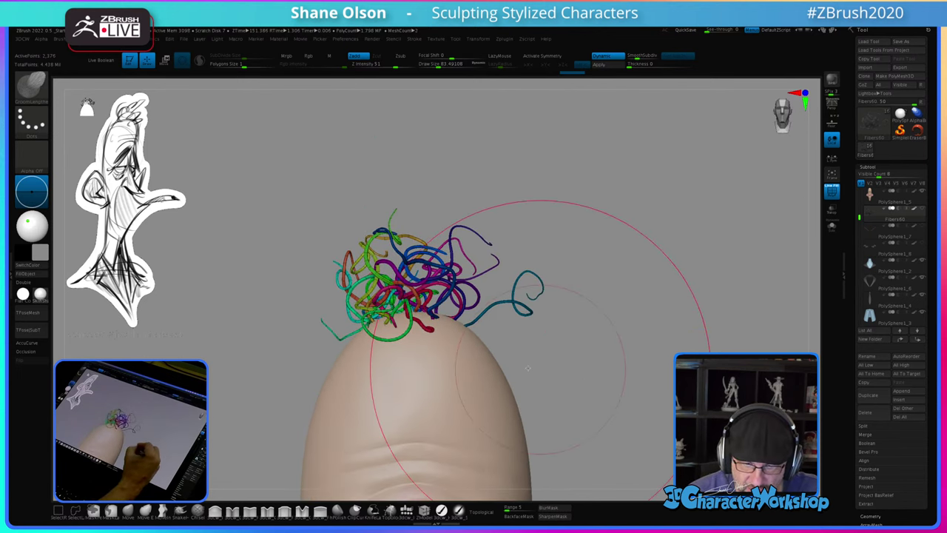
mouse_move(377, 271)
left_mouse_down()
mouse_move(345, 174)
mouse_move(373, 243)
mouse_move(325, 241)
left_mouse_up()
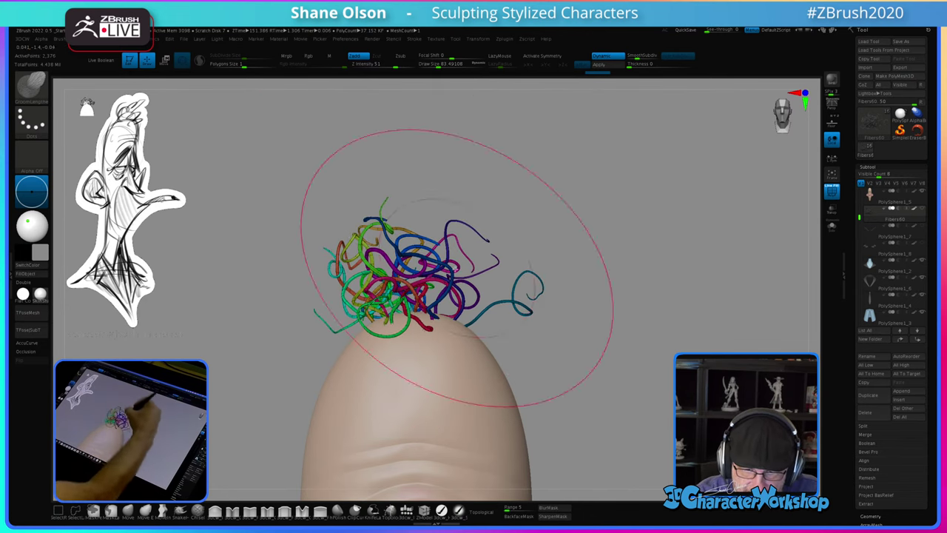
left_click_drag(456, 269, 478, 248)
left_click_drag(364, 291, 356, 297)
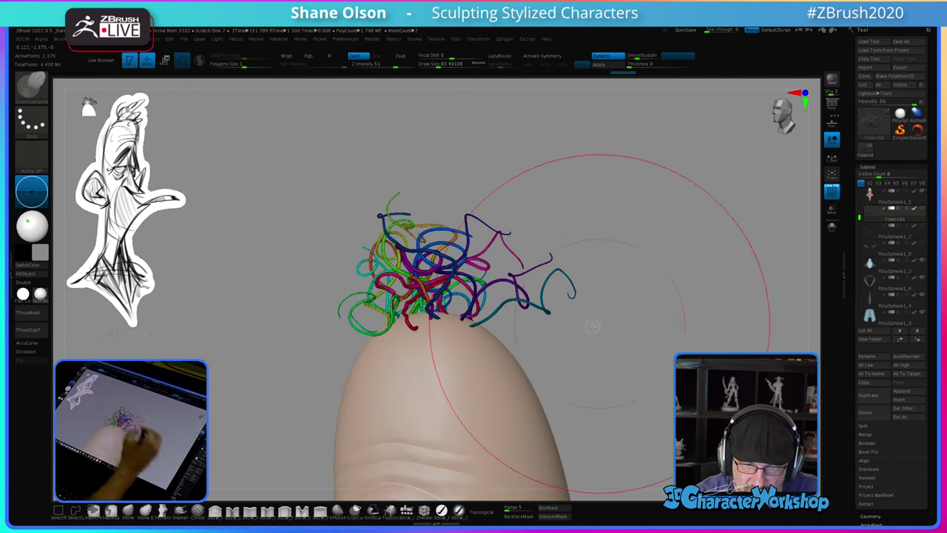
mouse_move(600, 324)
left_mouse_down("shift")
mouse_move(586, 322)
mouse_move(576, 288)
mouse_move(600, 311)
mouse_move(711, 346)
mouse_move(498, 331)
left_mouse_up("shift")
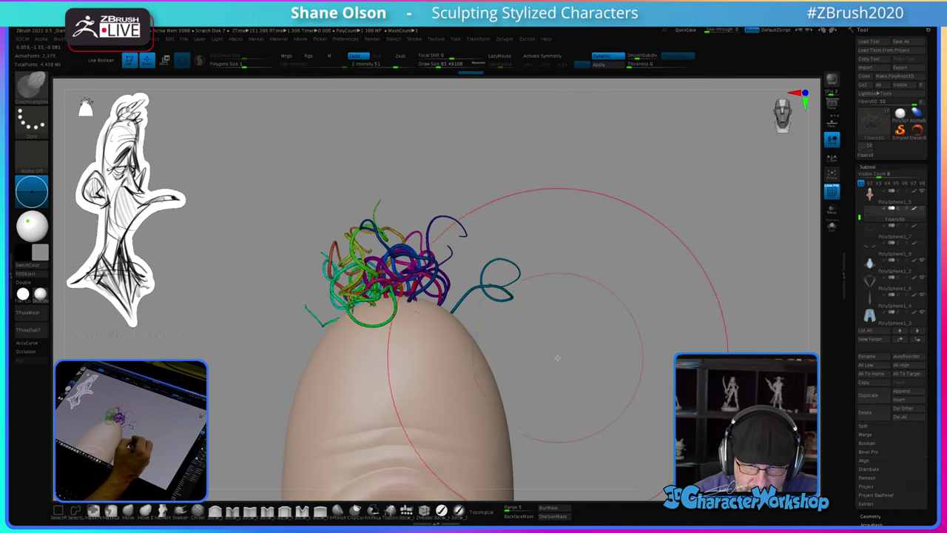
Step: Spread the overall shape of the tuft with broad Move brush strokes at draw size about 77
mouse_move(569, 347)
left_mouse_down("alt")
mouse_move(577, 339)
mouse_move(578, 359)
mouse_move(569, 357)
mouse_move(589, 368)
left_mouse_up("alt")
key("s")
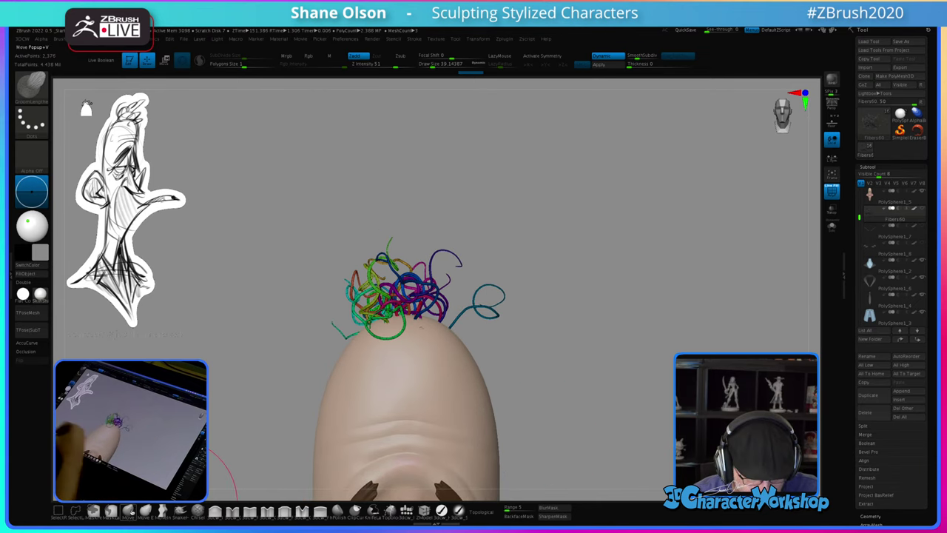
left_click(131, 511)
left_click_drag(536, 288, 532, 325, "alt")
key("s")
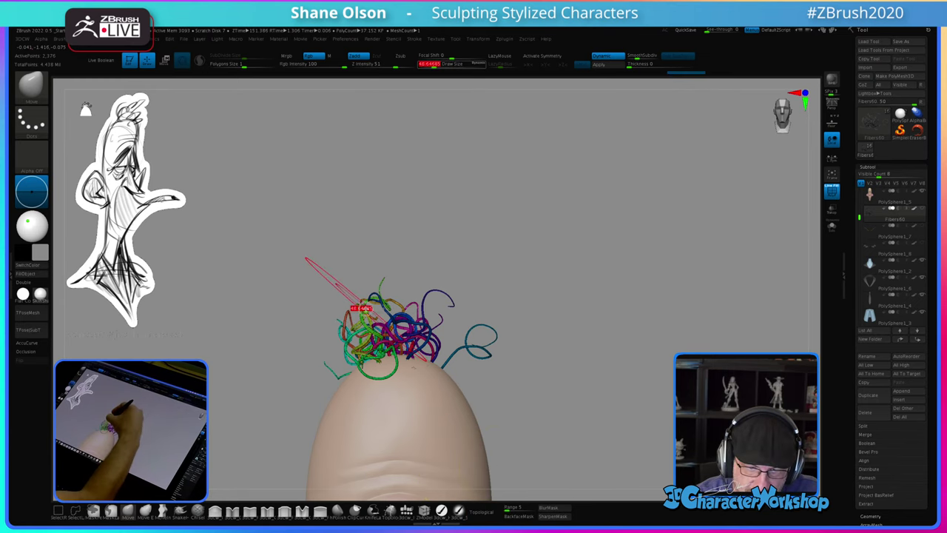
left_click_drag(360, 307, 416, 300)
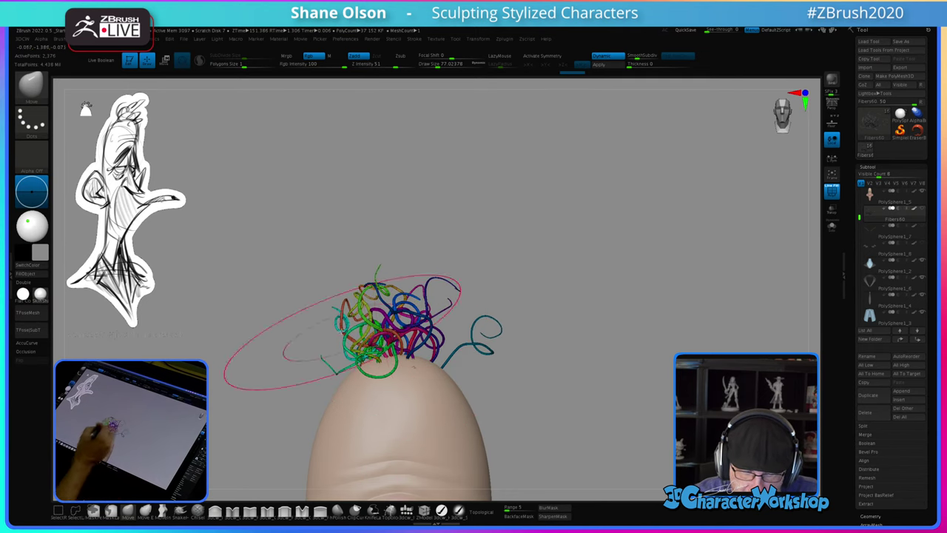
left_click_drag(343, 333, 324, 330)
Step: Adjust the strand roots along the crown with the Move brush at draw size about 10.5 and hide the polyframe
mouse_move(529, 363)
left_mouse_down()
mouse_move(589, 371)
mouse_move(613, 362)
mouse_move(530, 351)
mouse_move(598, 346)
left_mouse_up()
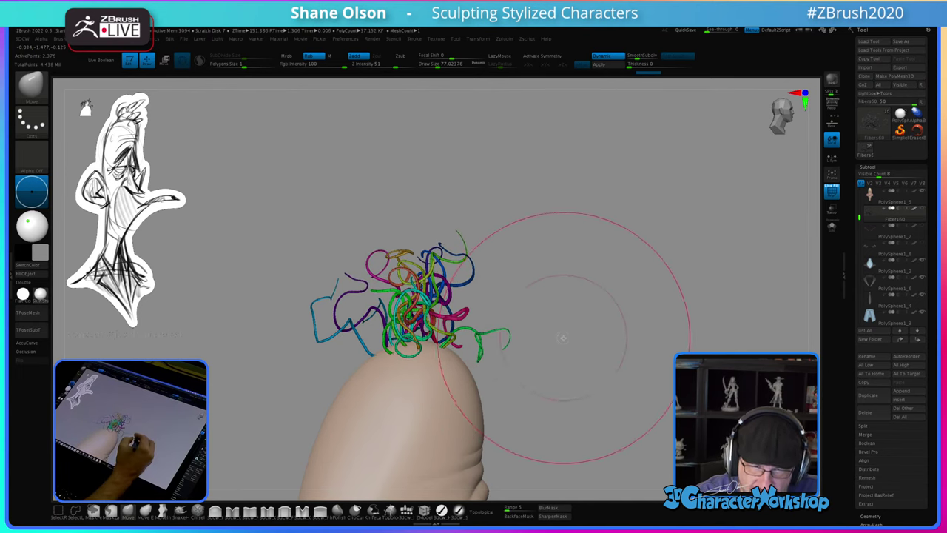
left_click_drag(563, 385, 578, 280, "alt")
left_click_drag(581, 318, 545, 328)
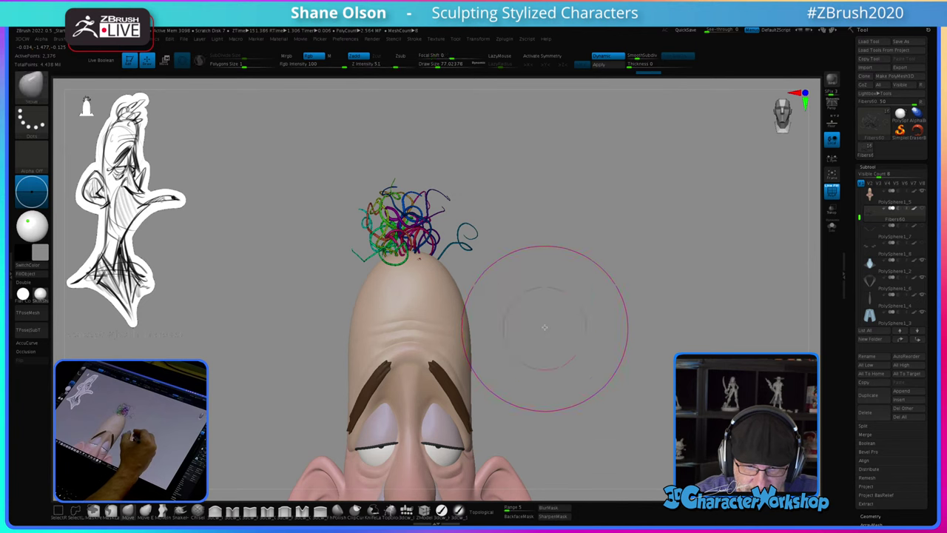
mouse_move(516, 283)
left_mouse_down("alt")
mouse_move(515, 326)
mouse_move(537, 338)
mouse_move(472, 322)
mouse_move(533, 361)
mouse_move(550, 339)
left_mouse_up("alt")
key("s")
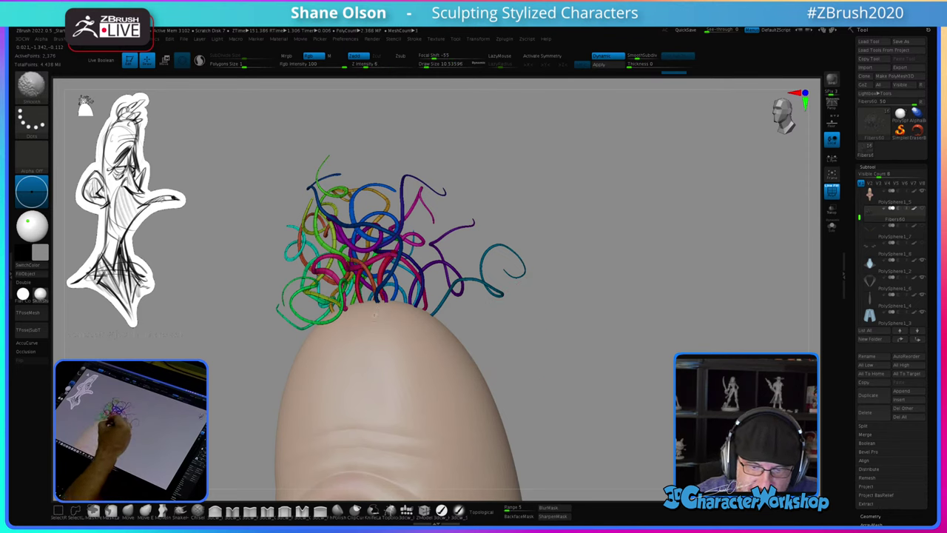
mouse_move(375, 316)
left_mouse_down()
mouse_move(531, 338)
mouse_move(474, 344)
mouse_move(376, 328)
mouse_move(421, 310)
left_mouse_up()
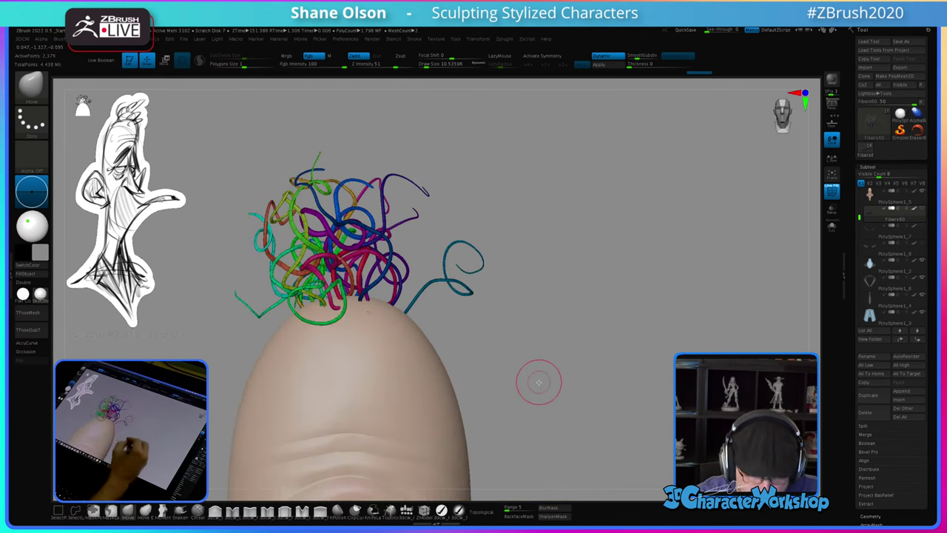
key("shift+f")
left_click_drag(536, 417, 573, 389, "alt")
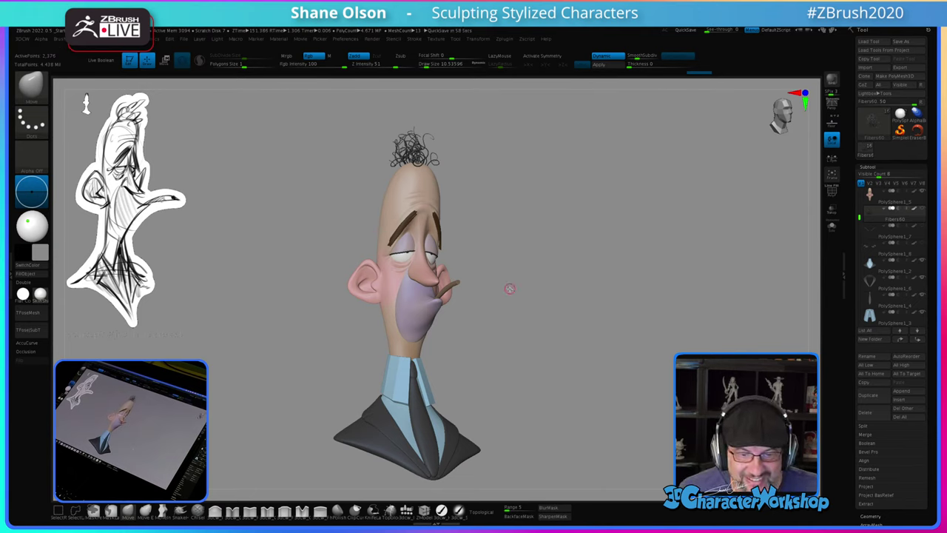
Step: Make the shirt collar the active subtool with the Move brush and make the curly hair subtool visible again
mouse_move(508, 246)
left_mouse_down()
mouse_move(484, 249)
mouse_move(509, 253)
mouse_move(504, 230)
mouse_move(505, 254)
left_mouse_up()
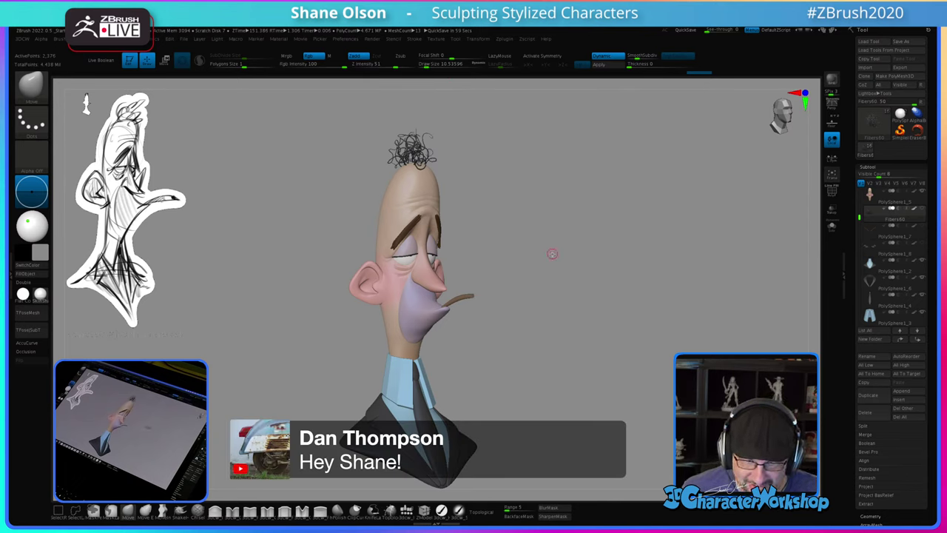
left_click(404, 369, "alt")
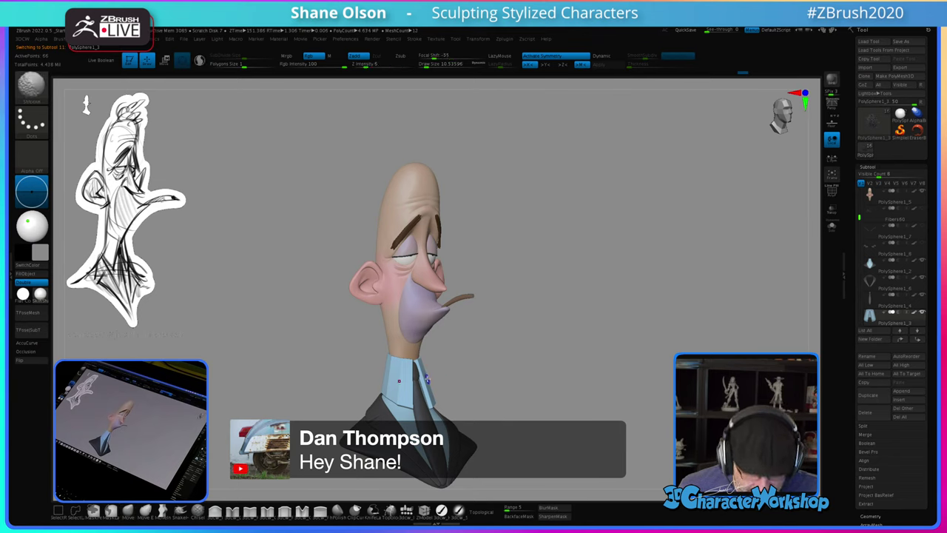
key("shift+f")
key("b")
key("m")
key("v")
key("d")
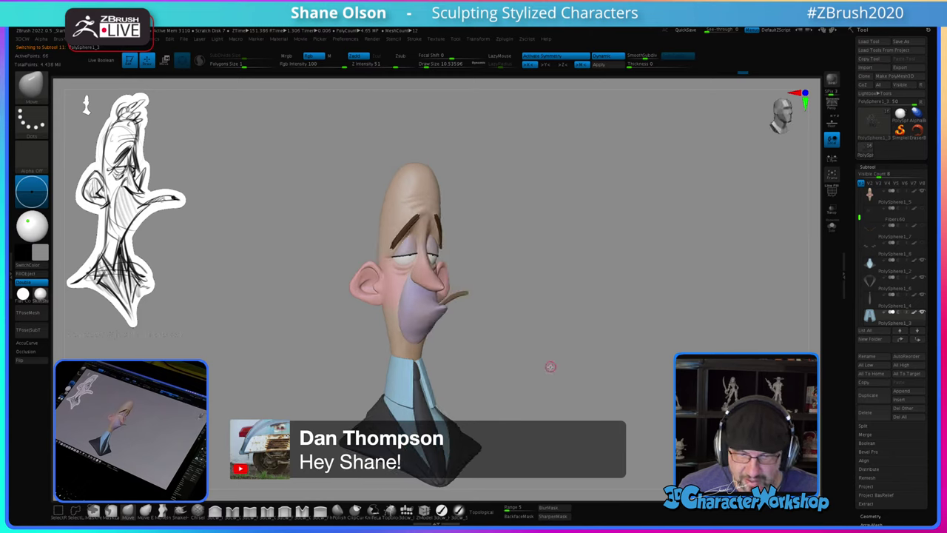
left_click(885, 222)
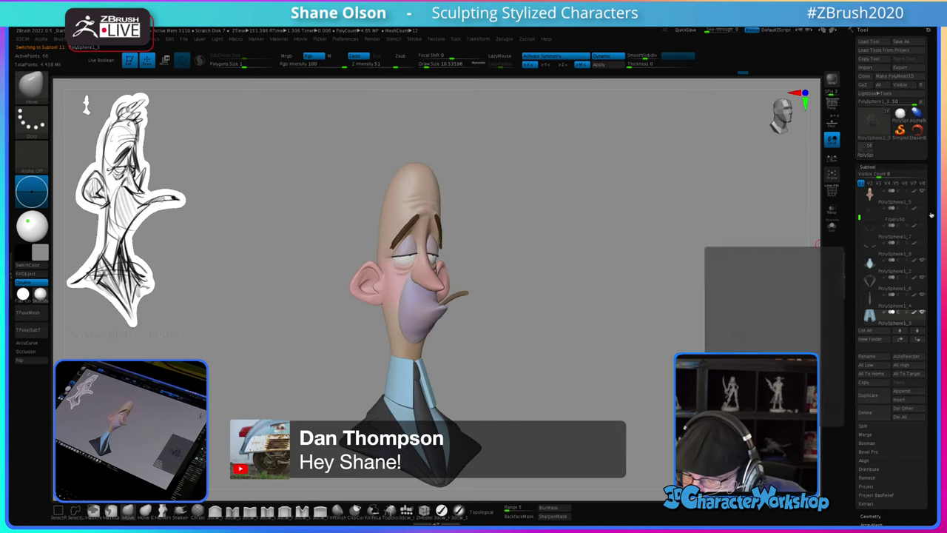
left_click(921, 211)
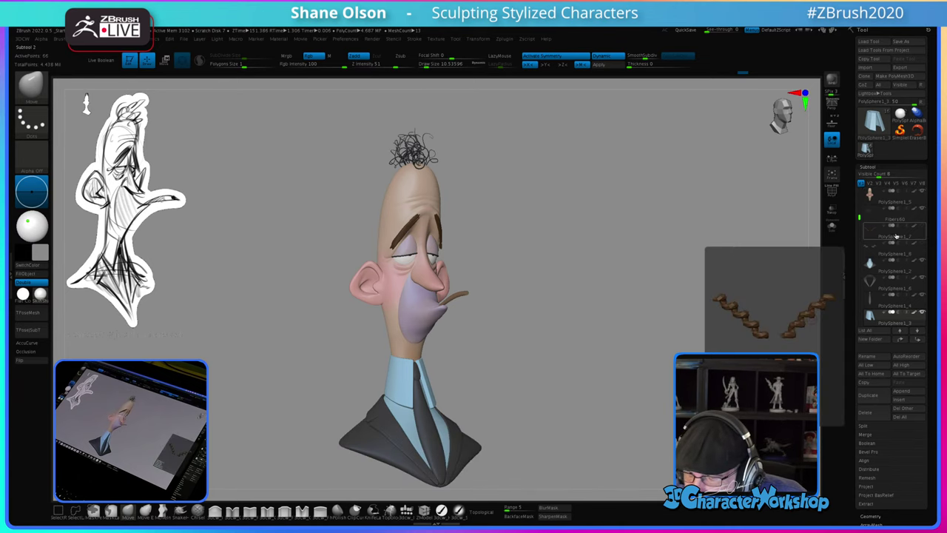
Step: Delete the two hidden leftover subtools PolySphere1_7 and PolySphere1_8 below the hair fibers
left_click(871, 233)
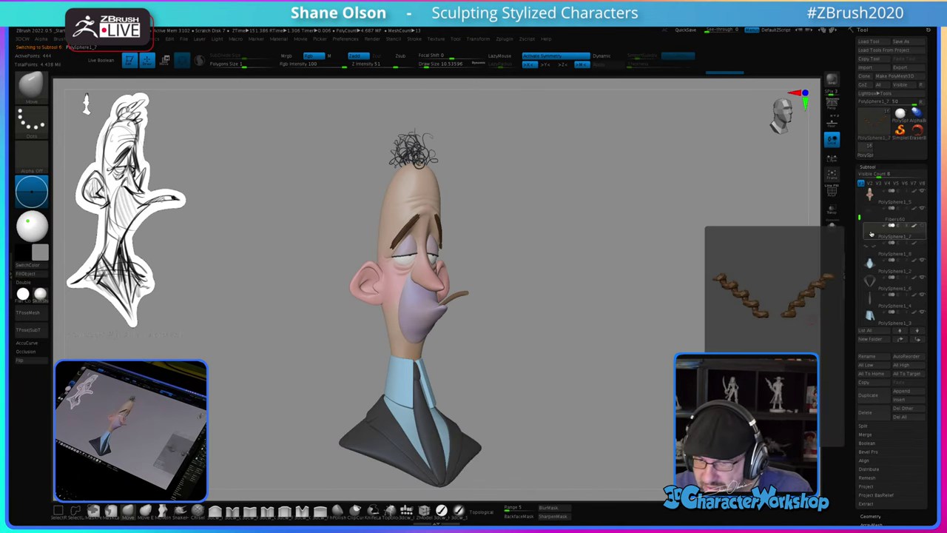
left_click(868, 413)
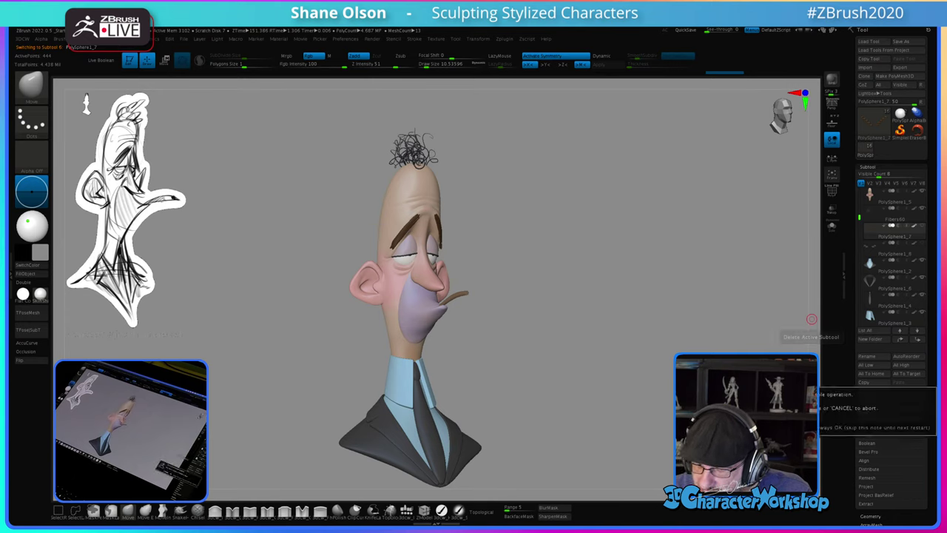
left_click(764, 427)
mouse_move(869, 237)
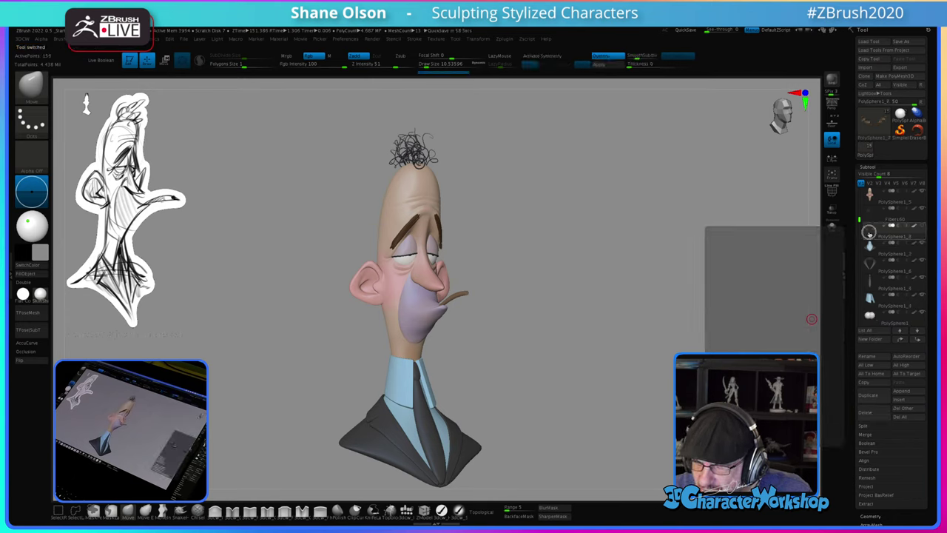
left_click(869, 413)
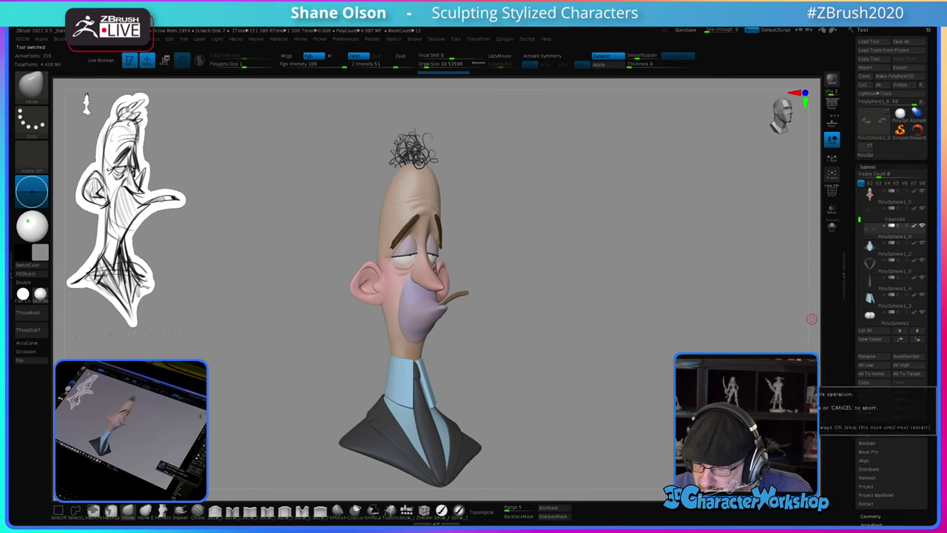
key("Return")
Step: Examine the whole bust from the front, three-quarter and side, and inspect the nose and muzzle area closely
mouse_move(657, 288)
left_mouse_down()
mouse_move(522, 274)
mouse_move(530, 268)
left_mouse_up()
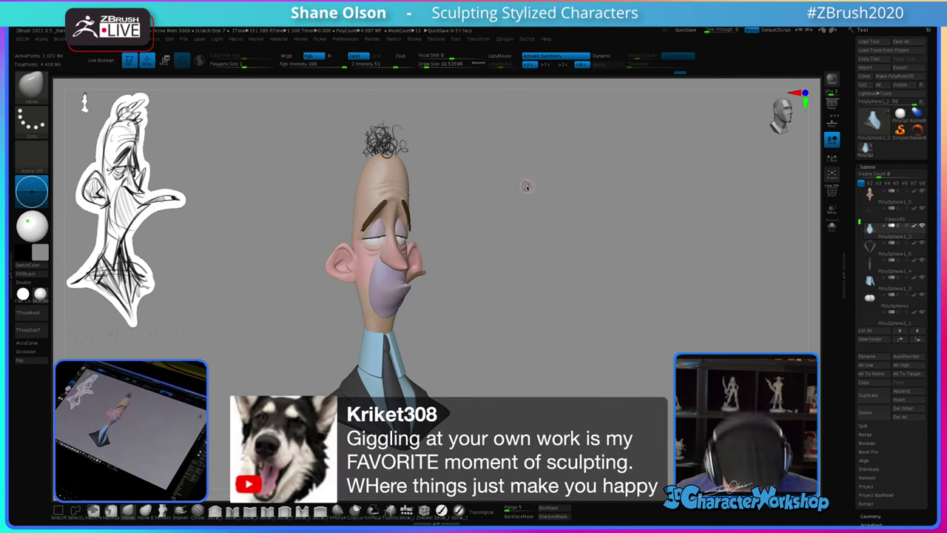
left_click_drag(494, 225, 530, 225)
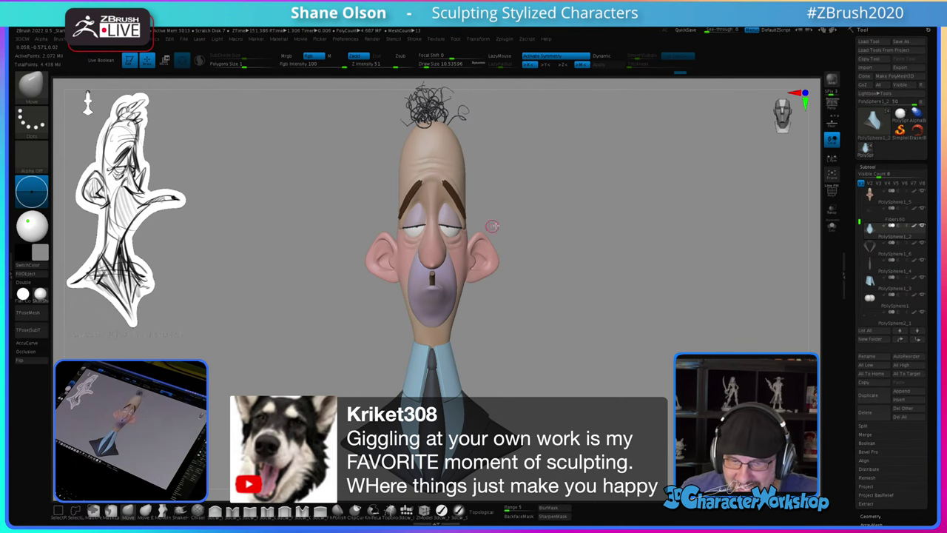
mouse_move(492, 226)
left_mouse_down()
mouse_move(539, 197)
mouse_move(554, 202)
mouse_move(519, 215)
mouse_move(451, 209)
left_mouse_up()
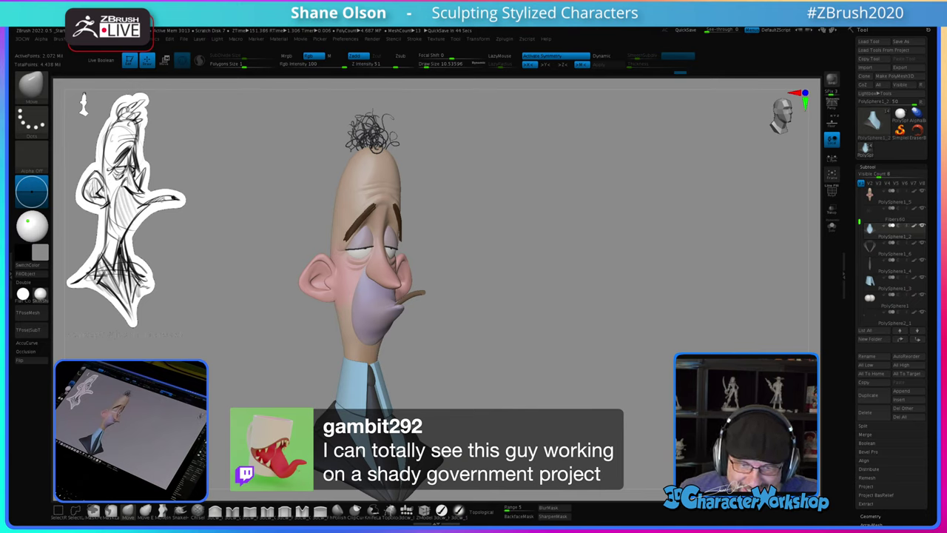
mouse_move(558, 315)
left_mouse_down()
mouse_move(578, 298)
mouse_move(531, 299)
mouse_move(593, 296)
mouse_move(578, 283)
mouse_move(582, 305)
left_mouse_up()
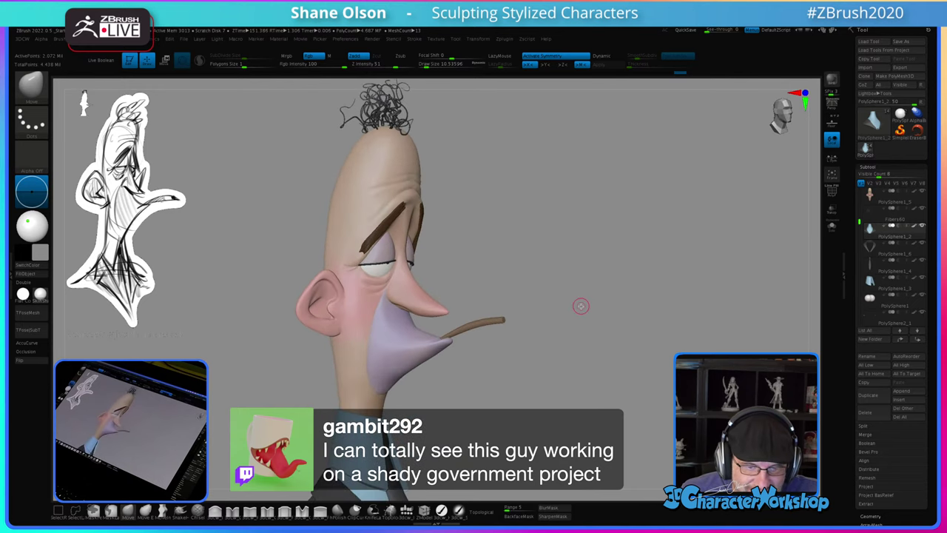
left_click_drag(555, 253, 592, 253, "alt")
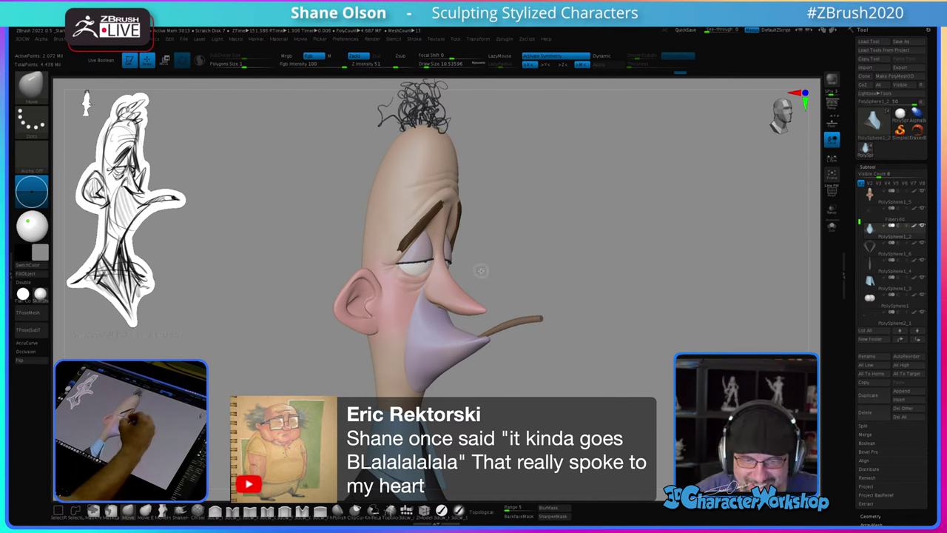
mouse_move(481, 271)
right_mouse_down("ctrl")
mouse_move(484, 298)
mouse_move(491, 271)
right_mouse_up("ctrl")
right_click_drag(454, 321, 465, 355, "ctrl")
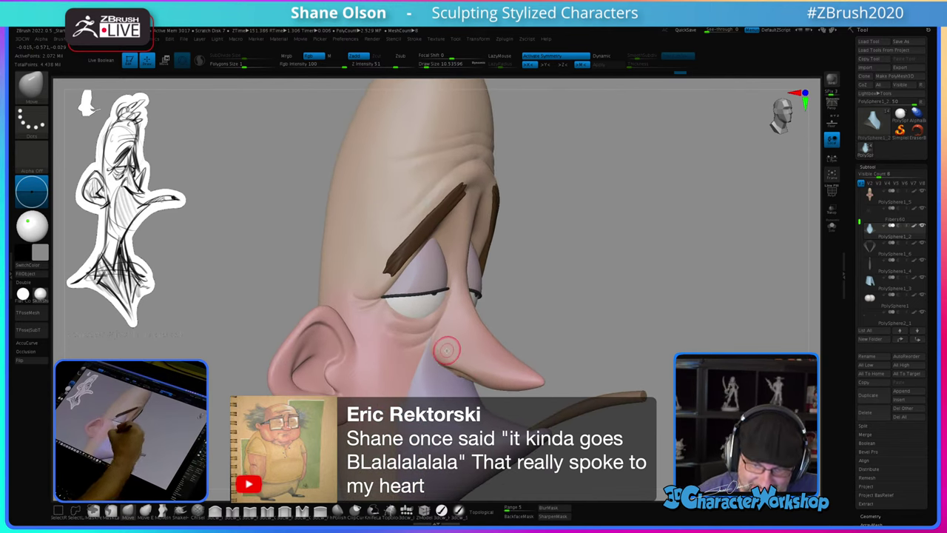
Step: Make the head the active subtool and set the Move brush's draw size to about 33
left_click(447, 350, "alt")
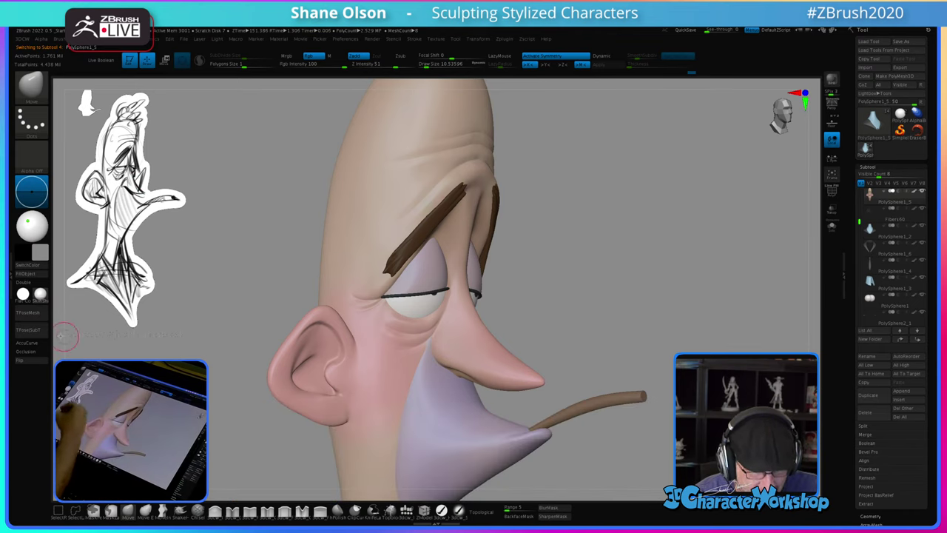
right_click_drag(70, 346, 113, 355, "alt")
key("s")
left_click_drag(177, 433, 183, 431)
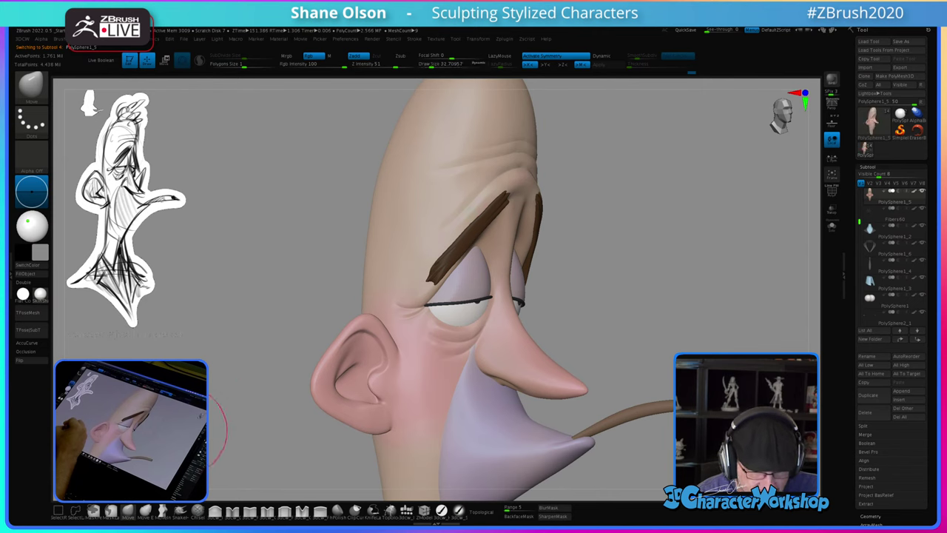
key("shift+f")
key("shift+f")
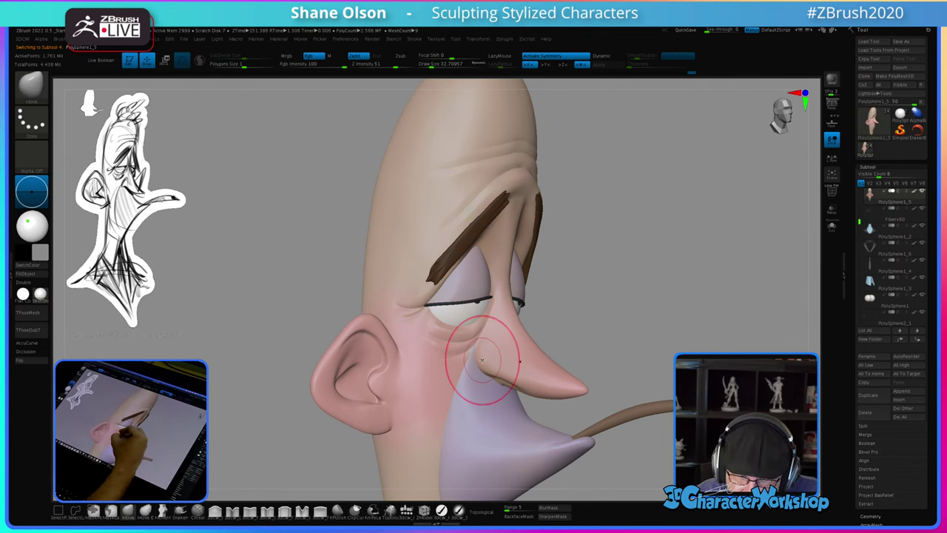
Step: Switch to the lavender muzzle and adjust its shape beside the nose and along the jaw with the Move brush
right_click_drag(482, 361, 480, 392, "ctrl")
left_click(479, 393, "alt")
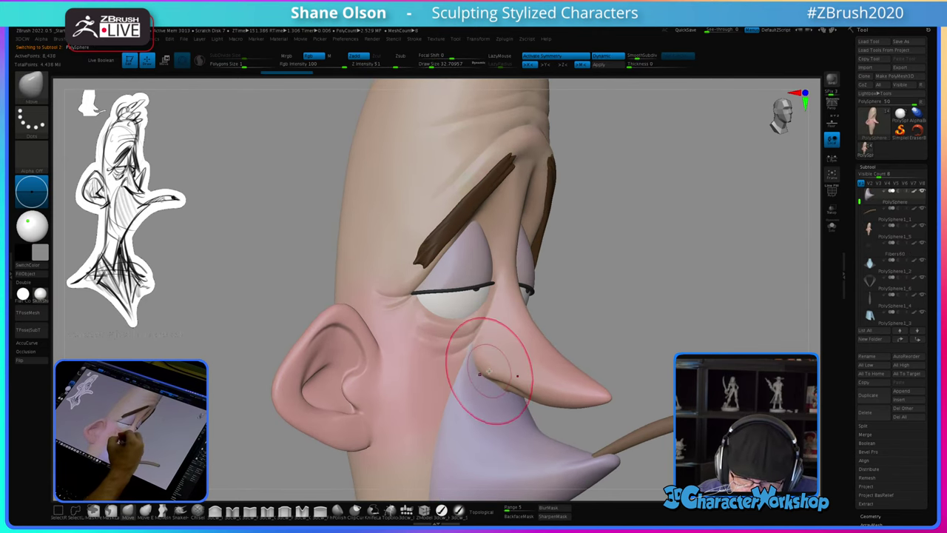
key("shift+f")
key("shift+f")
right_click_drag(499, 355, 472, 358)
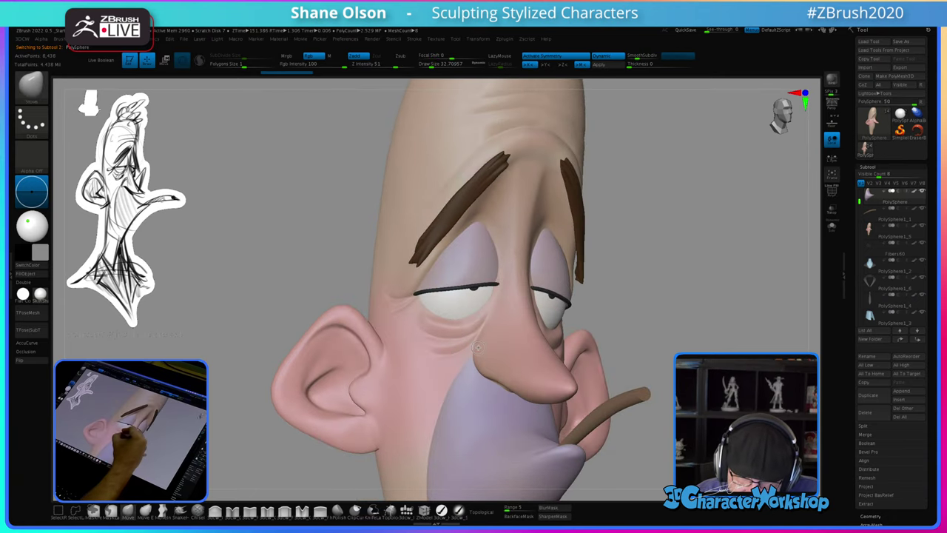
mouse_move(481, 406)
right_mouse_down()
mouse_move(507, 392)
mouse_move(482, 379)
mouse_move(528, 364)
mouse_move(546, 327)
mouse_move(541, 270)
right_mouse_up()
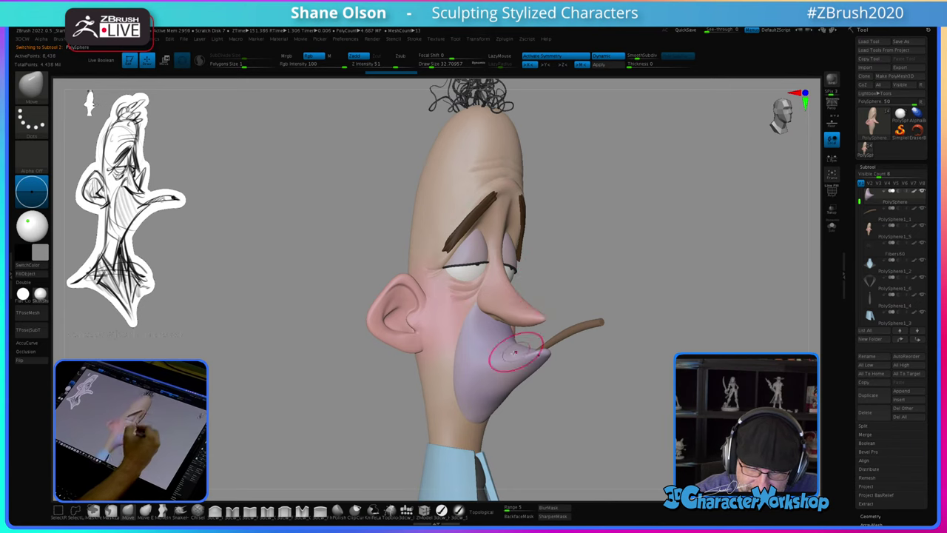
mouse_move(518, 417)
left_mouse_down()
mouse_move(549, 414)
mouse_move(539, 413)
left_mouse_up()
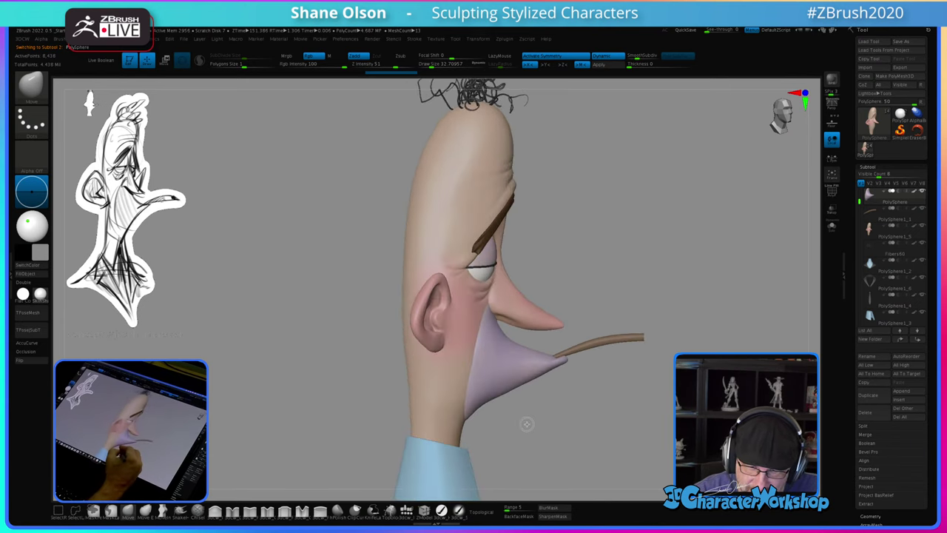
right_click_drag(541, 415, 519, 440)
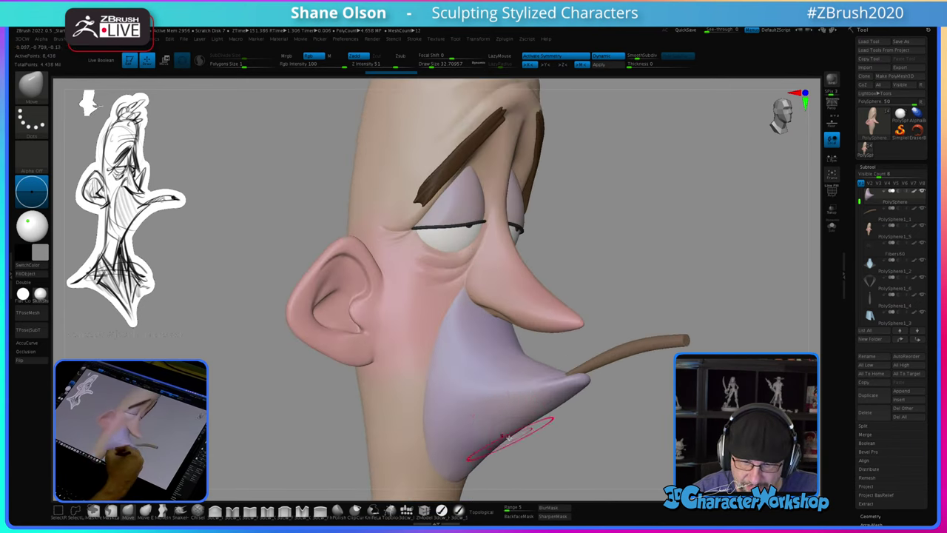
left_click_drag(484, 394, 482, 345)
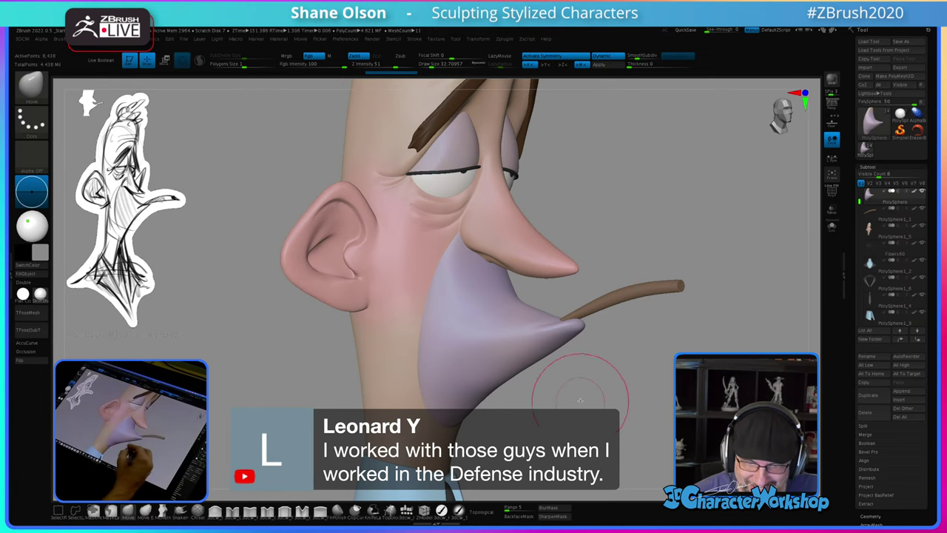
left_click_drag(603, 381, 570, 434)
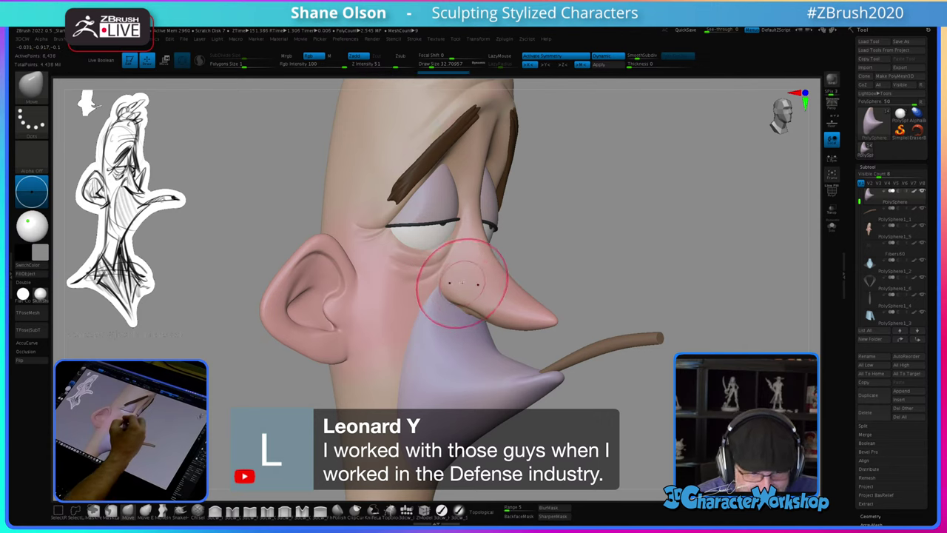
Step: Turn on AccuCurve and refine the muzzle's upper corner beside the nostril at draw size about 23
mouse_move(468, 282)
right_mouse_down("alt")
mouse_move(490, 311)
mouse_move(492, 341)
right_mouse_up("alt")
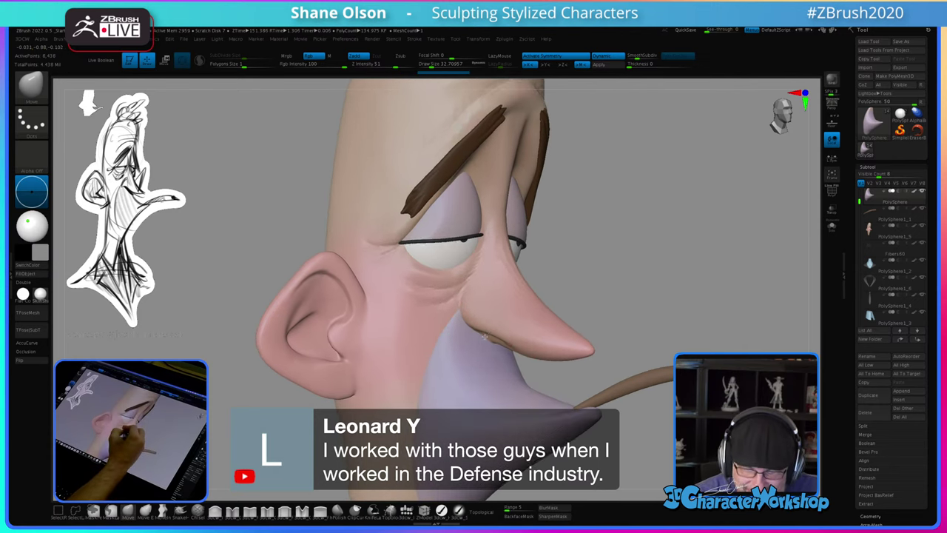
left_click(32, 343)
key("s")
left_click_drag(254, 469, 248, 469)
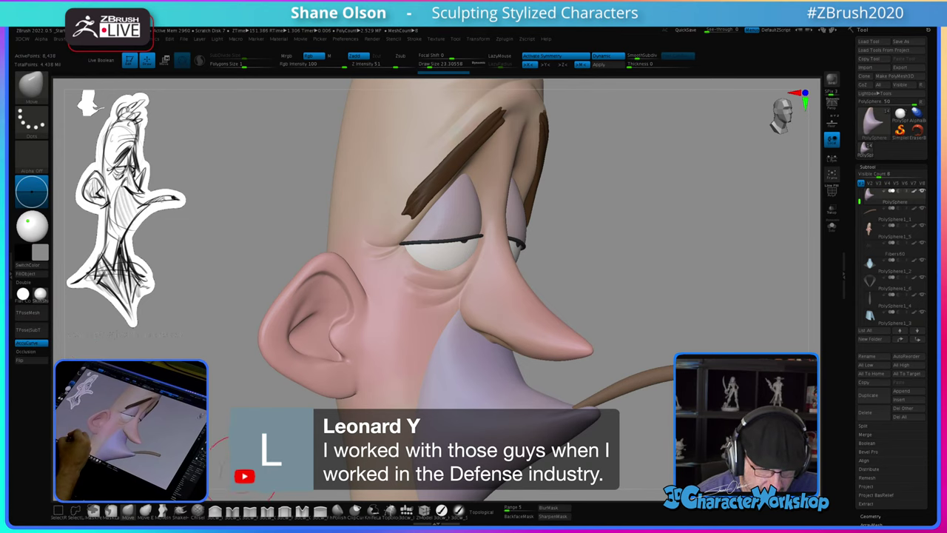
right_click_drag(296, 433, 277, 422)
right_click_drag(326, 326, 372, 367, "ctrl")
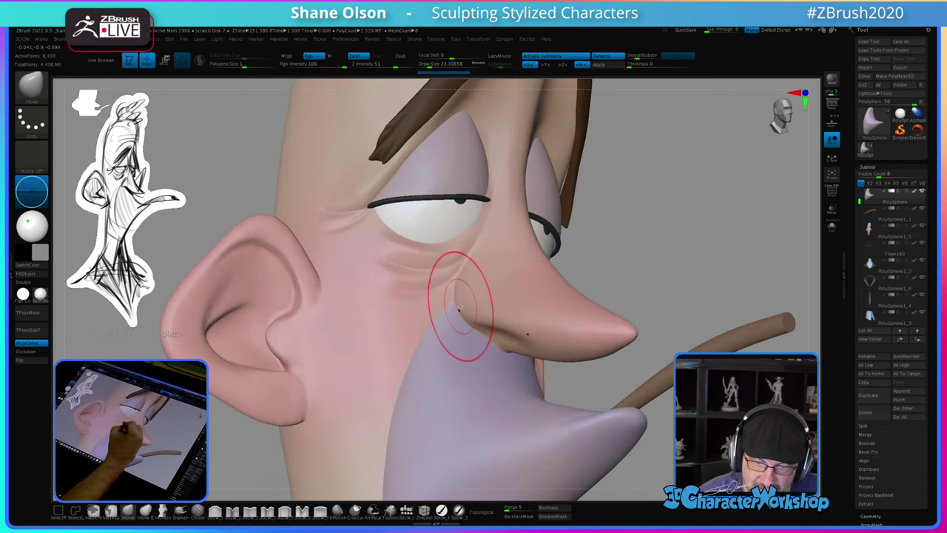
Step: Check the muzzle and head meshes in polyframe, then keep the head active with the Move brush at draw size about 31
key("shift+f")
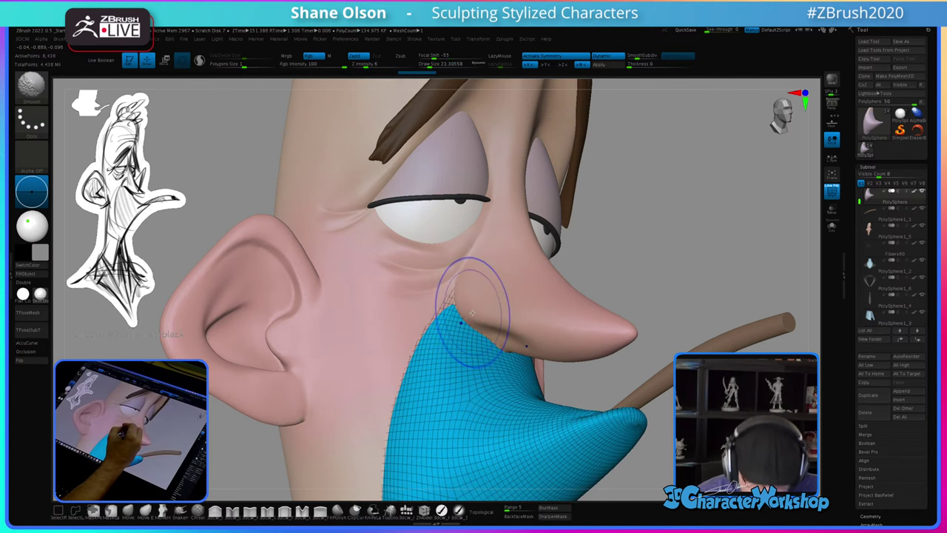
left_click(466, 300, "alt")
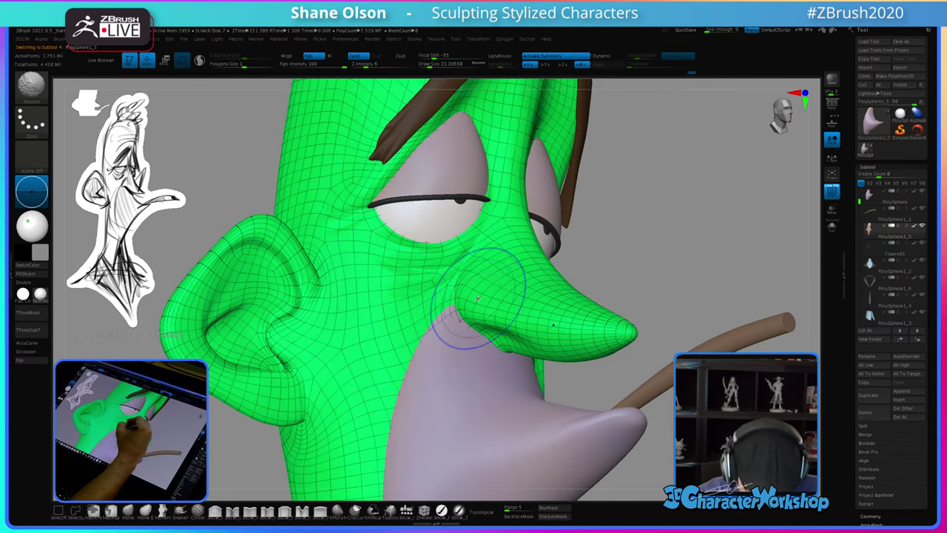
key("shift+f")
right_click_drag(469, 312, 477, 314)
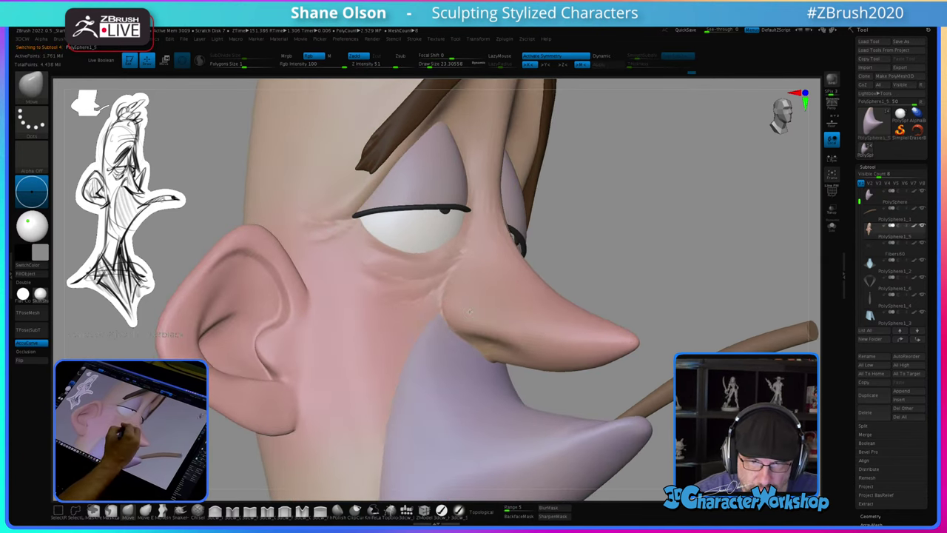
key("s")
left_click_drag(459, 318, 464, 318)
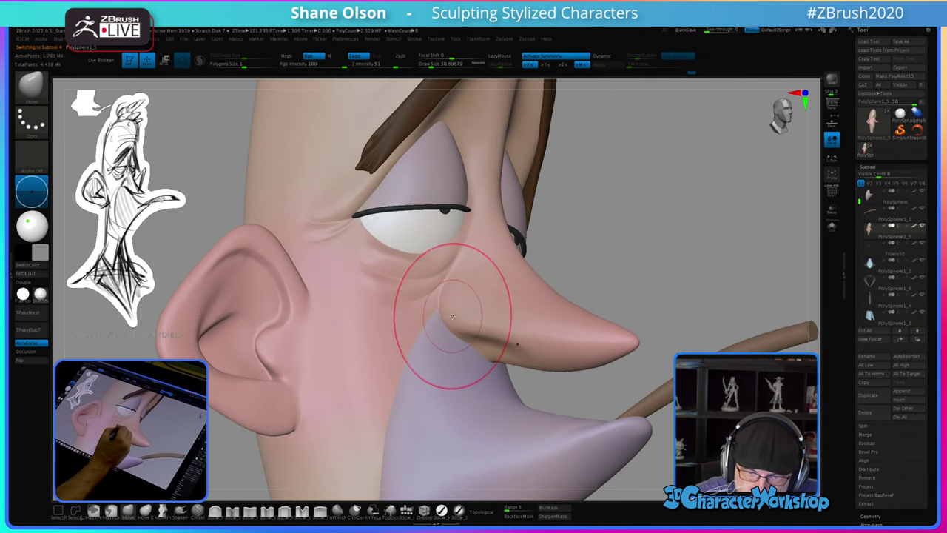
Step: Shape the nostril wing and nose underside where they meet the muzzle at draw size about 25, and turn off AccuCurve
mouse_move(459, 345)
right_mouse_down()
mouse_move(444, 349)
mouse_move(462, 303)
right_mouse_up()
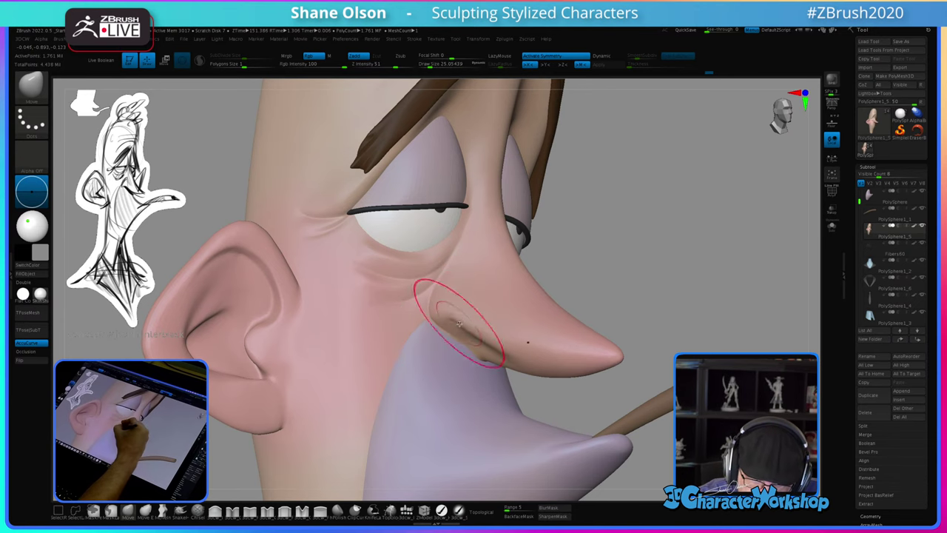
mouse_move(471, 332)
right_mouse_down()
mouse_move(486, 339)
mouse_move(502, 400)
mouse_move(585, 370)
right_mouse_up()
right_click_drag(610, 329, 629, 323)
right_click_drag(566, 335, 540, 415, "ctrl")
right_click_drag(418, 362, 451, 339, "alt")
key("ctrl")
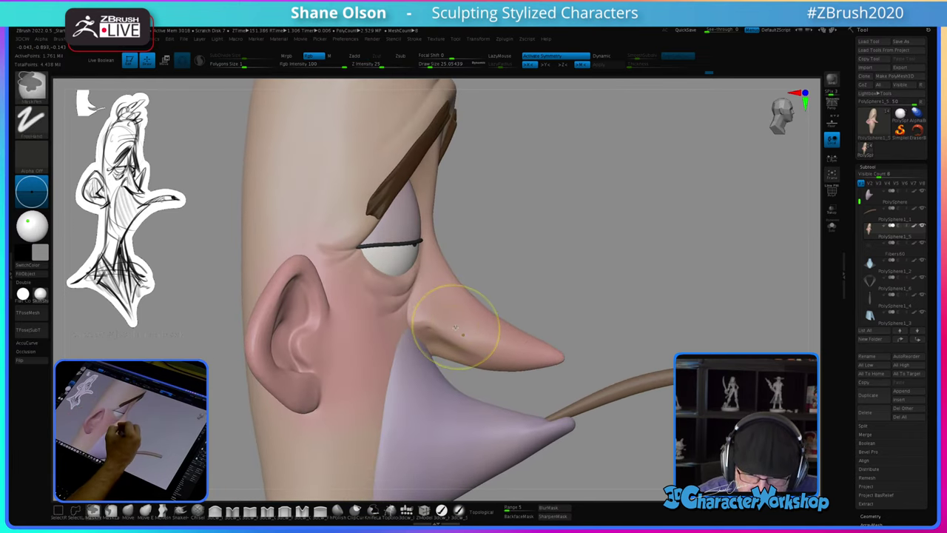
left_click(42, 346)
left_click(35, 345)
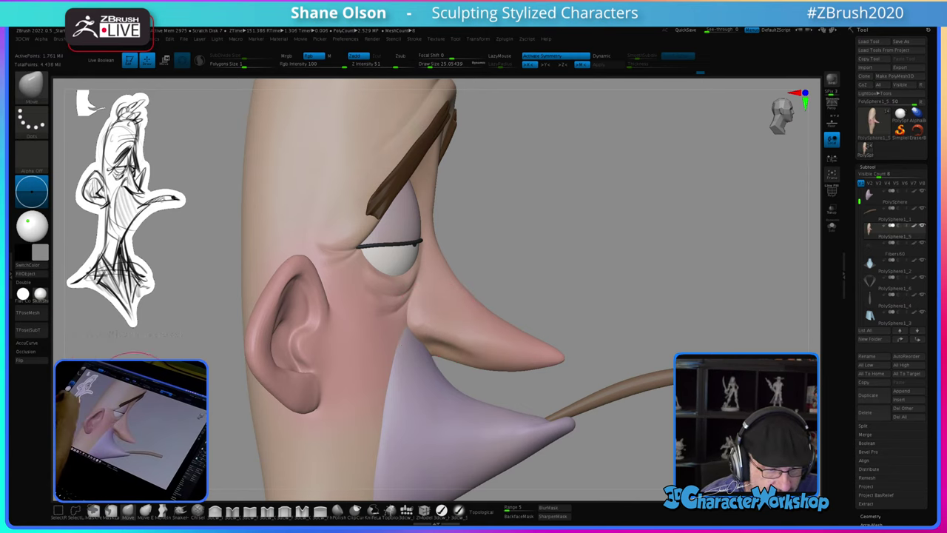
Step: Refine the nostril corner and the nose underside above the muzzle with the Move brush at draw sizes about 20 and 14
key("s")
left_click_drag(446, 323, 440, 323)
right_click_drag(460, 314, 430, 314)
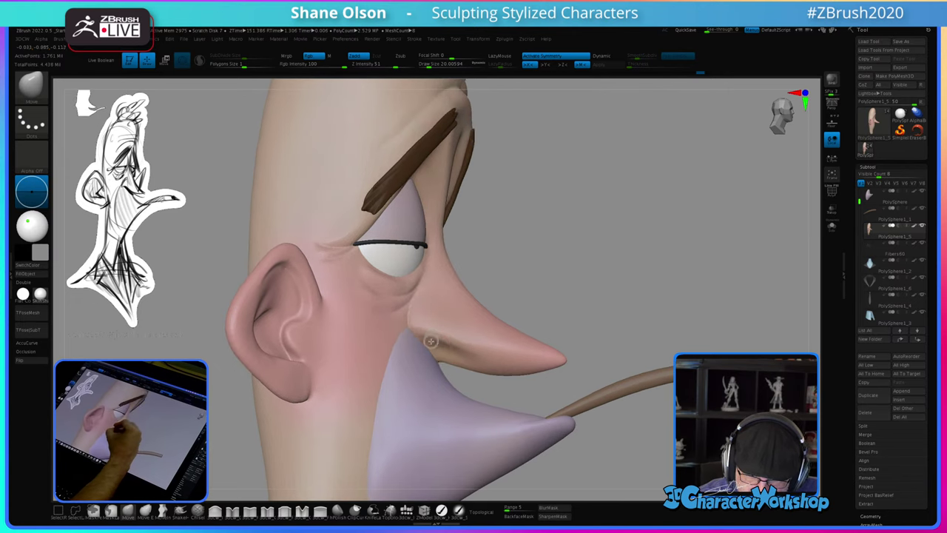
key("s")
left_click_drag(434, 328, 428, 328)
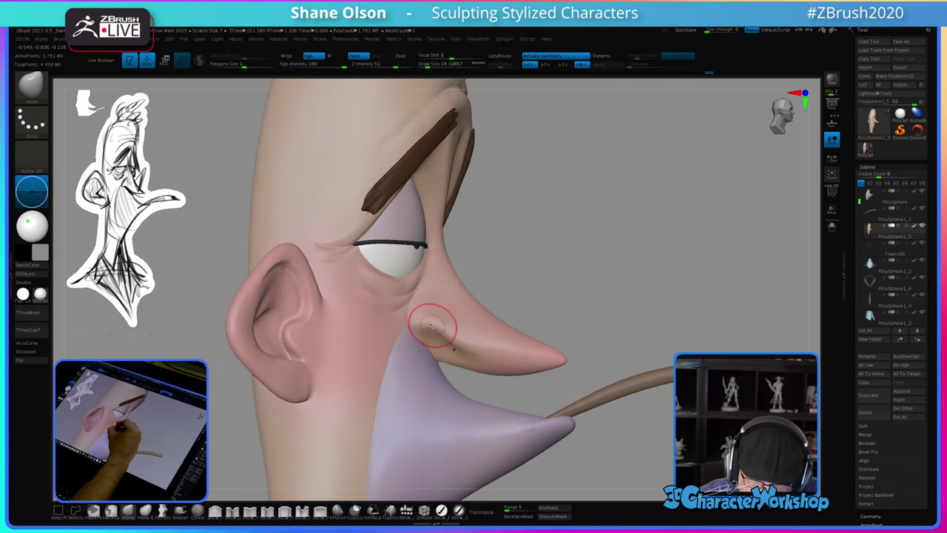
mouse_move(424, 326)
right_mouse_down()
mouse_move(413, 334)
mouse_move(422, 327)
right_mouse_up()
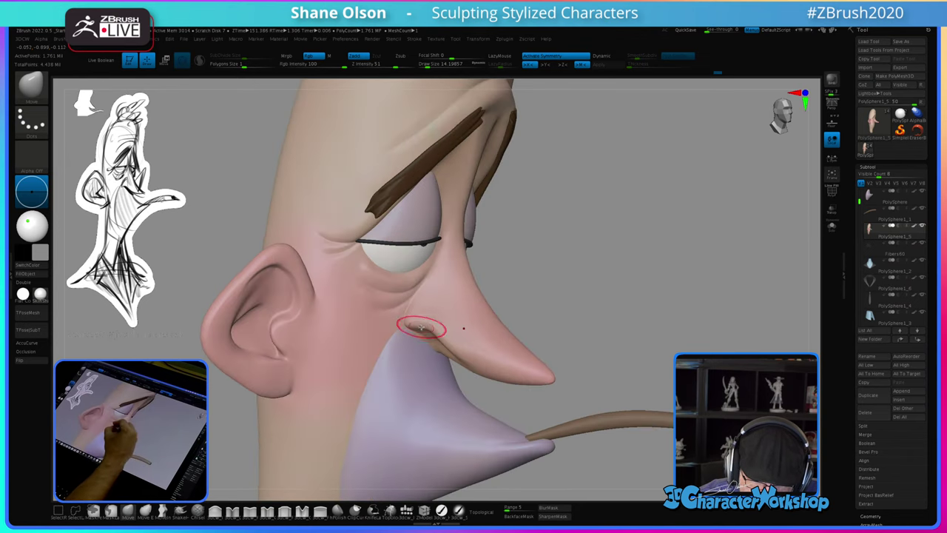
Step: Push out the nostril wing and adjust its lower edge with the Move brush at draw sizes about 31 and 23
mouse_move(494, 303)
right_mouse_down()
mouse_move(427, 343)
mouse_move(420, 337)
mouse_move(438, 333)
mouse_move(429, 345)
mouse_move(412, 345)
mouse_move(518, 275)
mouse_move(513, 323)
mouse_move(496, 329)
mouse_move(556, 340)
mouse_move(552, 310)
mouse_move(518, 319)
right_mouse_up()
key("s")
left_click_drag(520, 309, 527, 310)
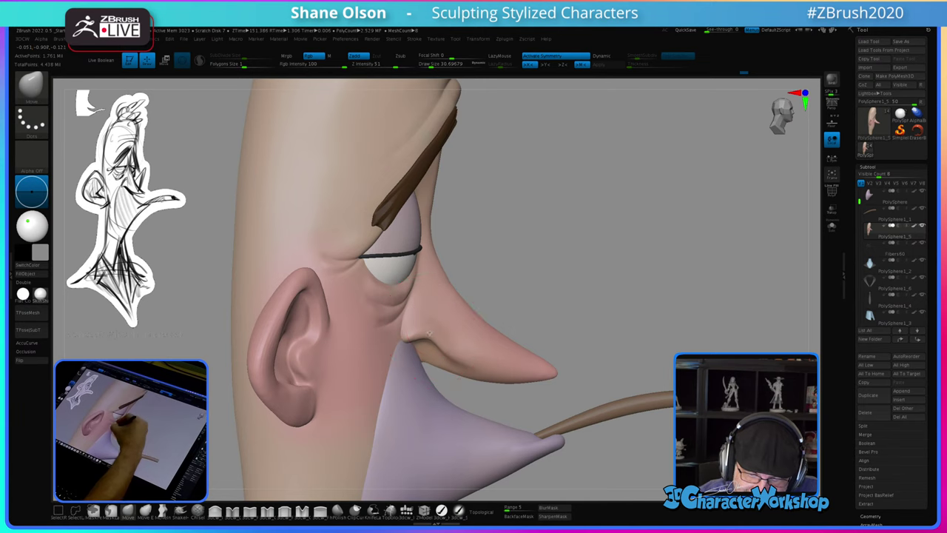
right_click_drag(474, 342, 441, 342)
key("s")
left_click_drag(441, 330, 425, 324)
key("s")
right_click_drag(425, 311, 420, 339, "ctrl")
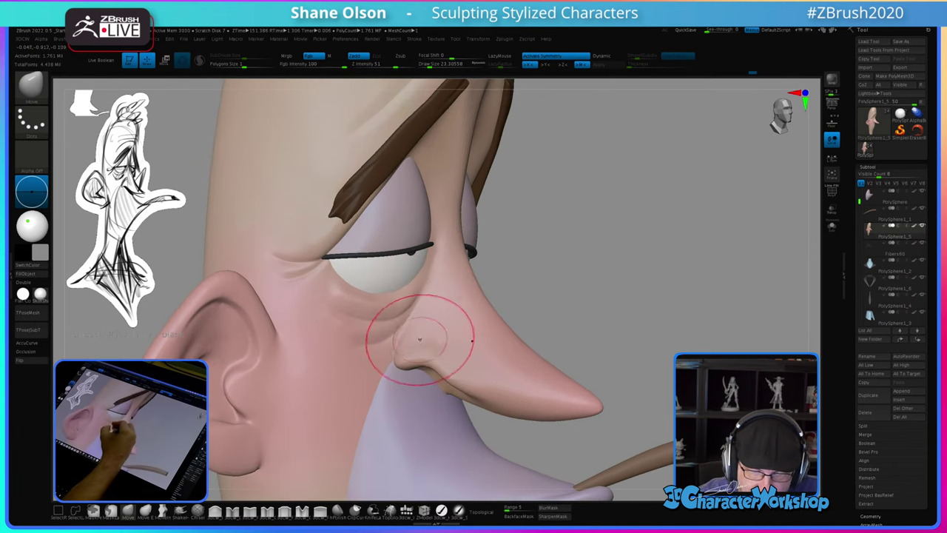
Step: Fine-tune the contour of the nostril wing at draw size about 16
key("s")
left_click_drag(419, 340, 408, 340)
mouse_move(409, 340)
right_mouse_down()
mouse_move(429, 315)
mouse_move(363, 339)
right_mouse_up()
mouse_move(444, 344)
right_mouse_down()
mouse_move(453, 352)
mouse_move(431, 360)
mouse_move(407, 345)
mouse_move(397, 352)
mouse_move(407, 363)
right_mouse_up()
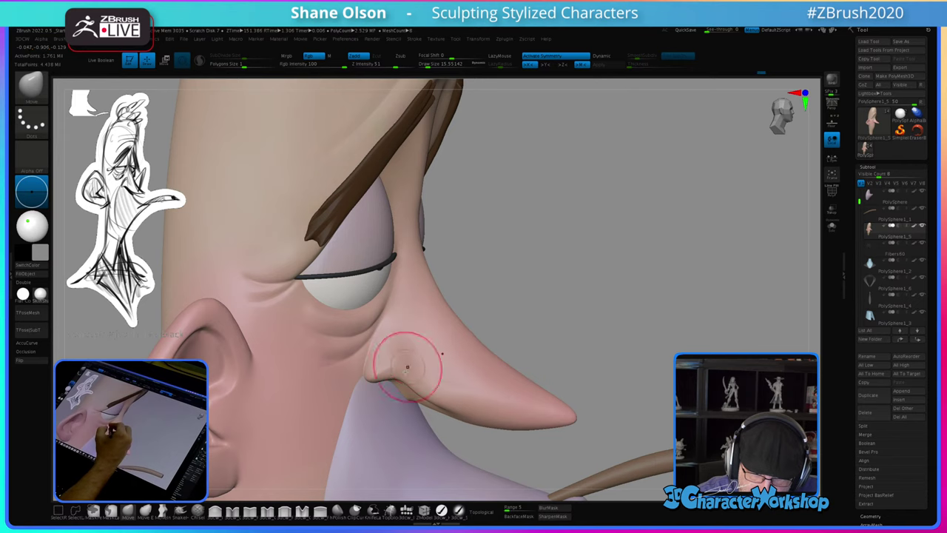
Step: Define the crease around the nostril wing with the custom 3DCW detailing brush at draw size about 7.5
left_click(250, 511)
right_click_drag(419, 317, 416, 335)
key("s")
left_click_drag(402, 348, 397, 349)
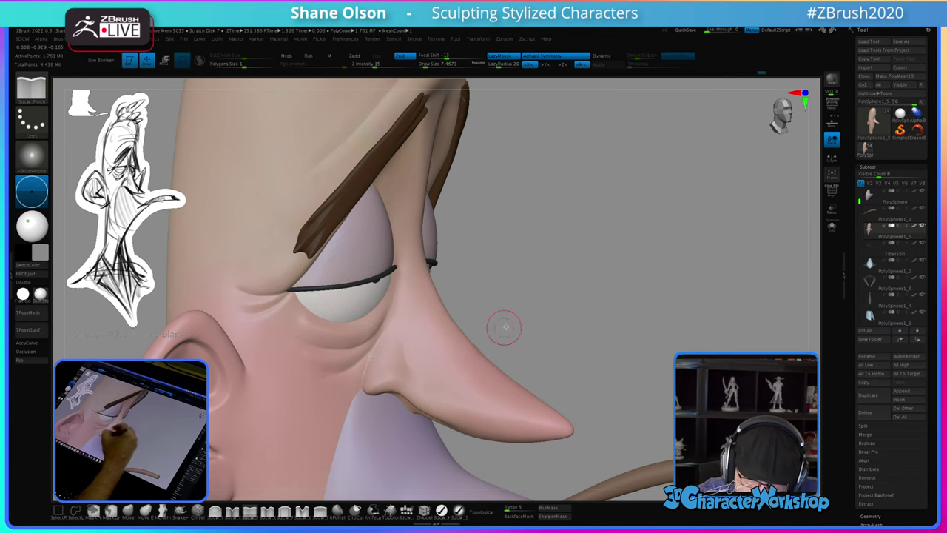
right_click_drag(505, 326, 427, 348)
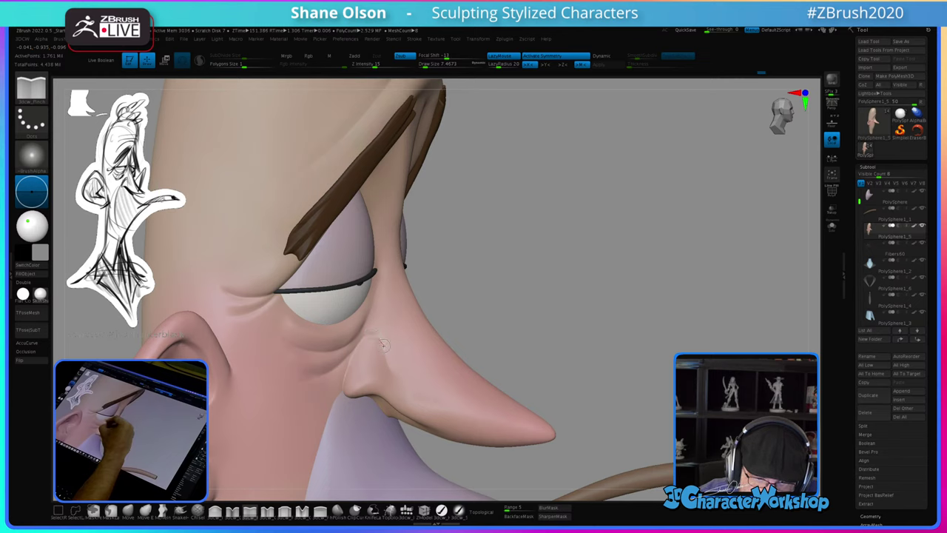
right_click_drag(448, 399, 407, 349)
Step: Smooth the nostril wing and its crease into the side of the nose with the Smooth brush
key("shift")
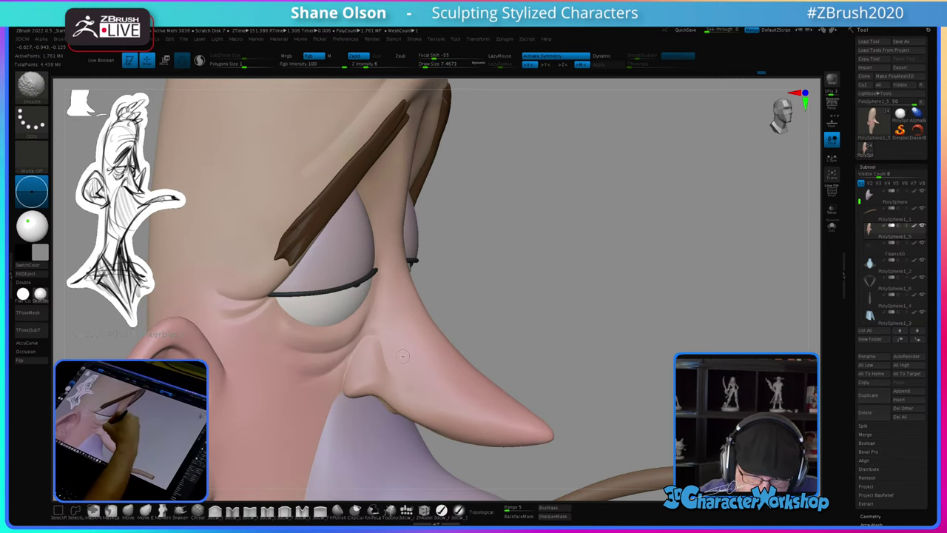
left_click_drag(383, 322, 387, 335, "shift")
right_click_drag(404, 351, 395, 363)
left_click_drag(378, 362, 373, 344, "shift")
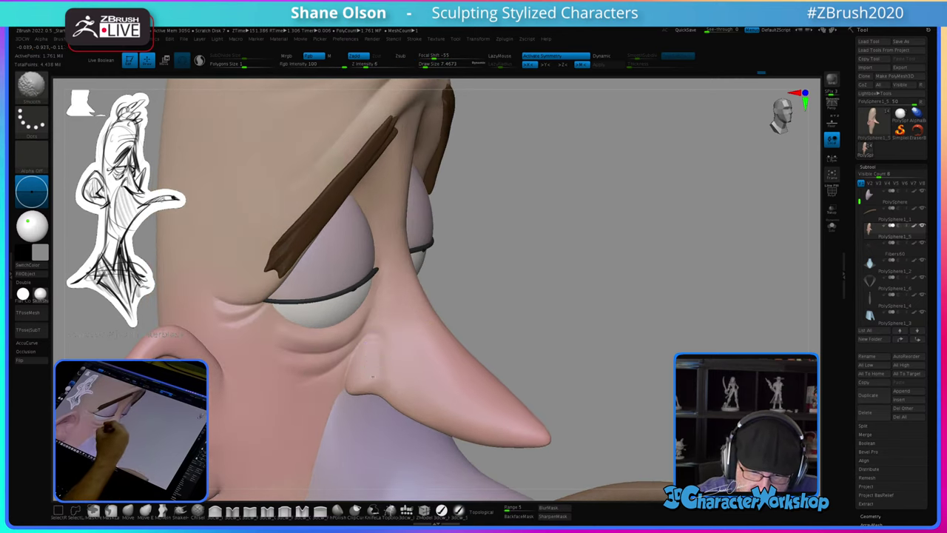
right_click_drag(452, 377, 422, 387)
key("shift")
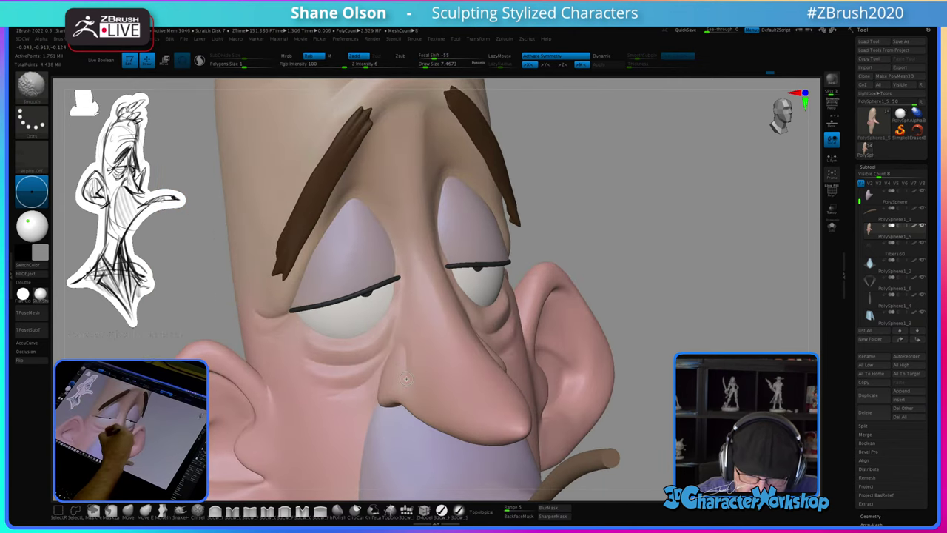
left_click_drag(395, 380, 397, 362, "shift")
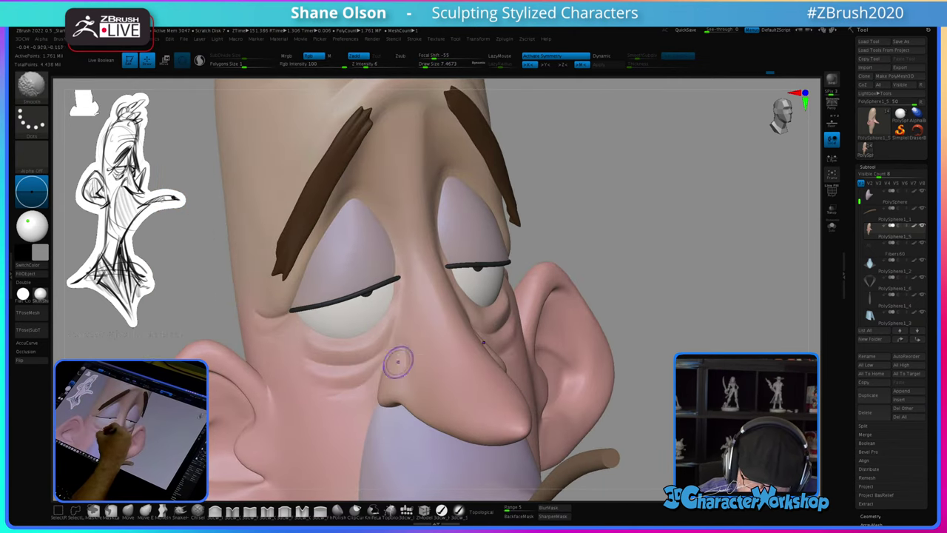
Step: Review the bust from front and side, and activate the Move brush at draw size about 120 for the skull
mouse_move(684, 349)
right_mouse_down()
mouse_move(632, 346)
mouse_move(644, 364)
mouse_move(580, 257)
right_mouse_up()
right_click_drag(570, 360, 536, 303)
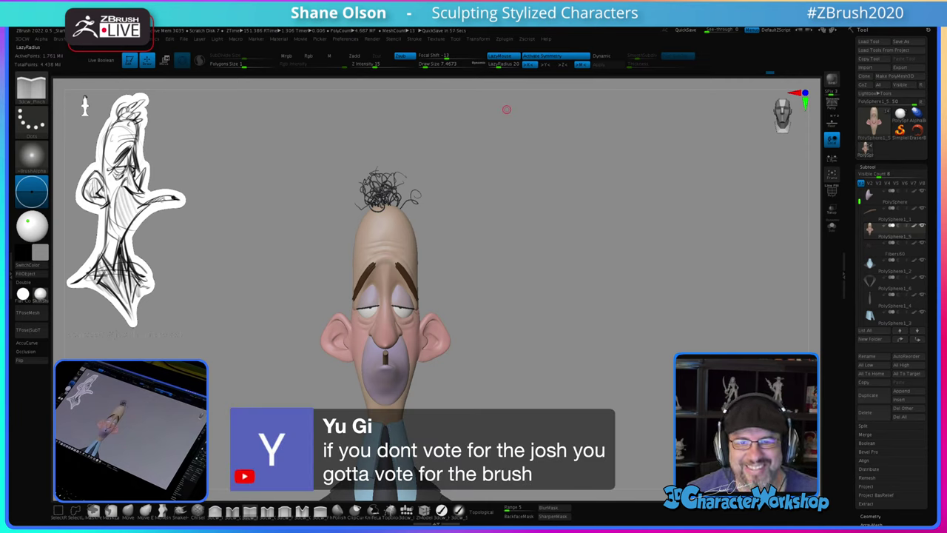
left_click_drag(556, 260, 516, 256)
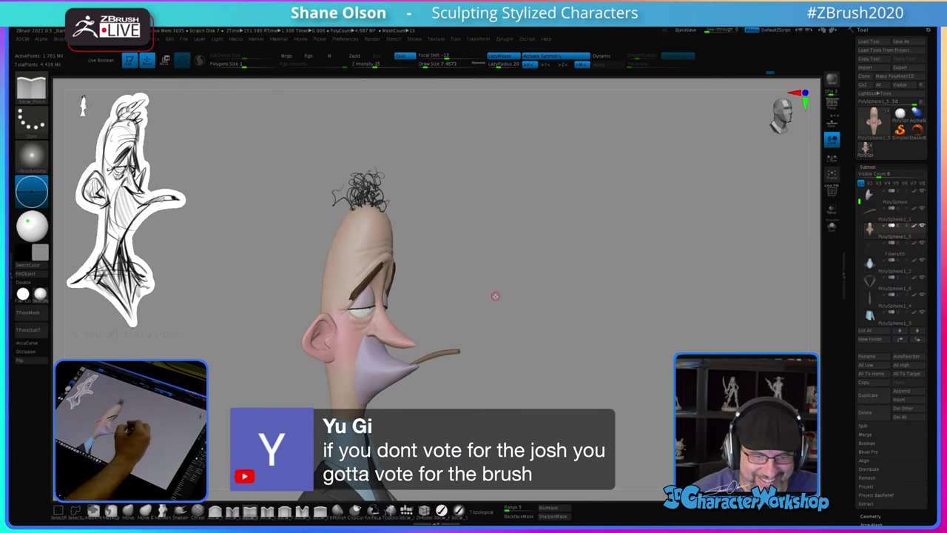
left_click_drag(495, 296, 470, 303)
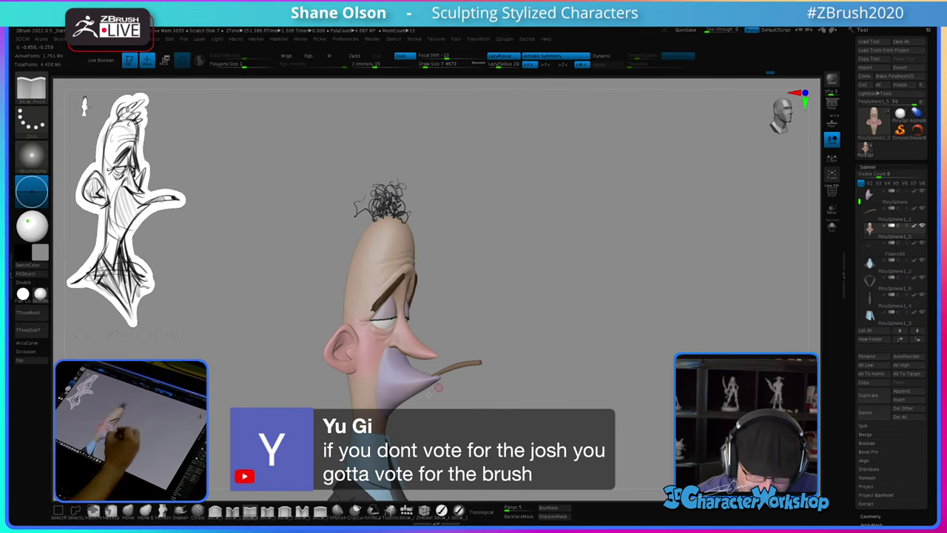
left_click(128, 512)
key("s")
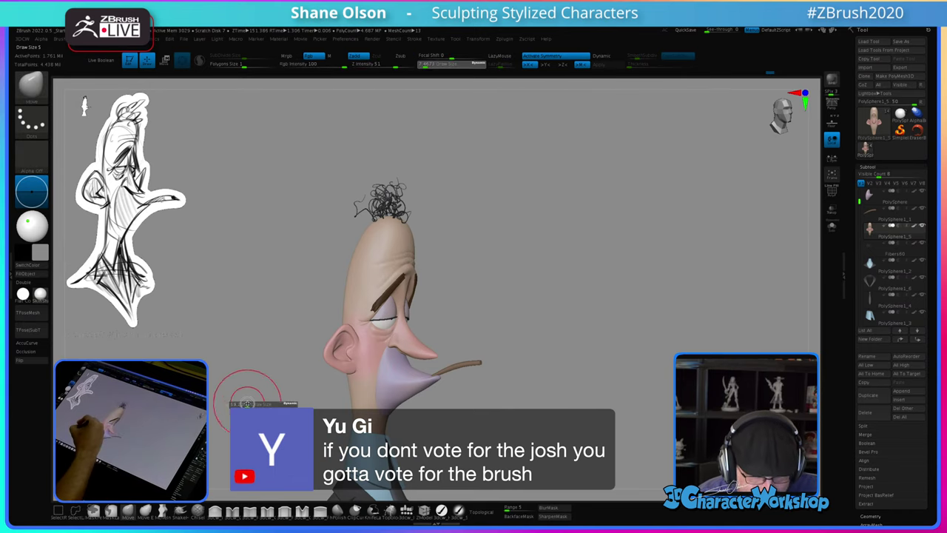
left_click_drag(247, 404, 261, 404)
right_click_drag(379, 238, 381, 269, "alt")
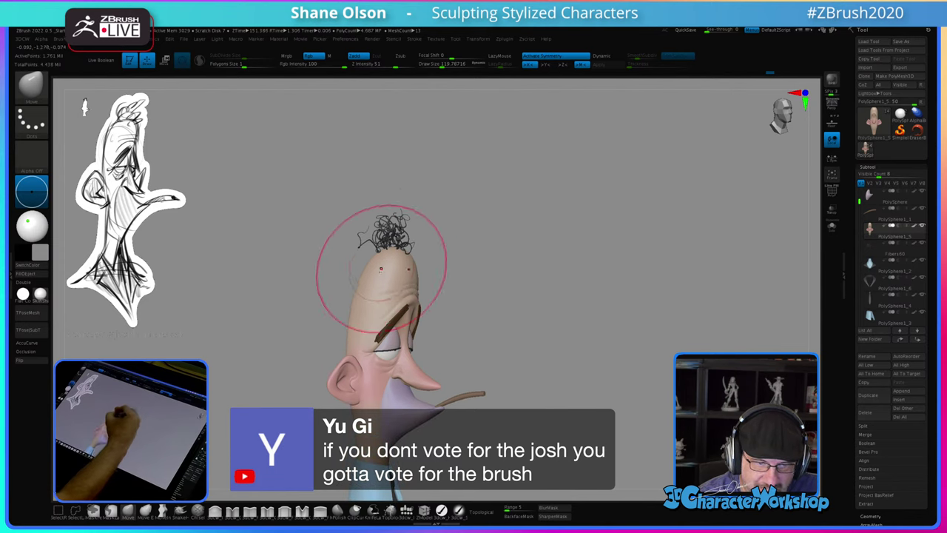
Step: Check the head's mesh in polyframe, hide the wireframe and step down to the lowest subdivision level
key("shift+f")
key("shift+f")
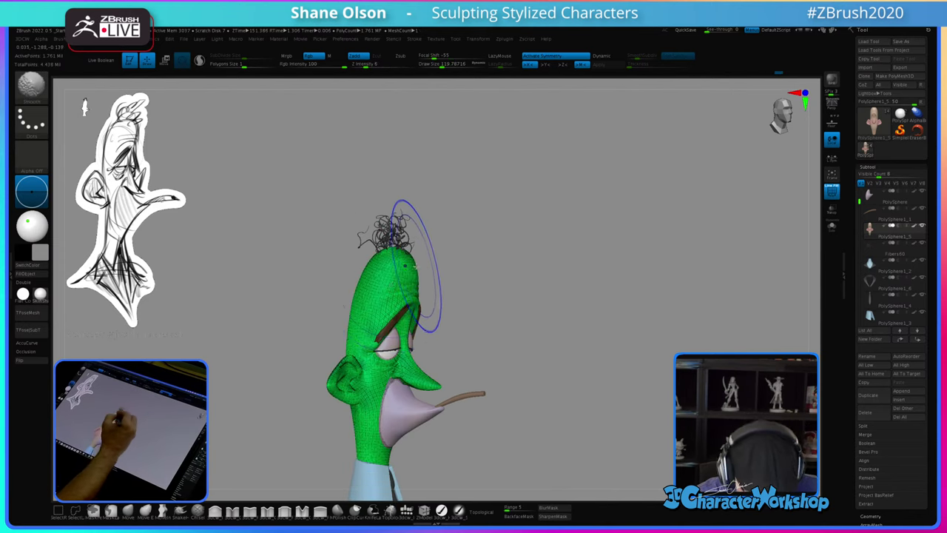
key("shift+d")
key("shift+d")
key("shift+d")
key("shift+d")
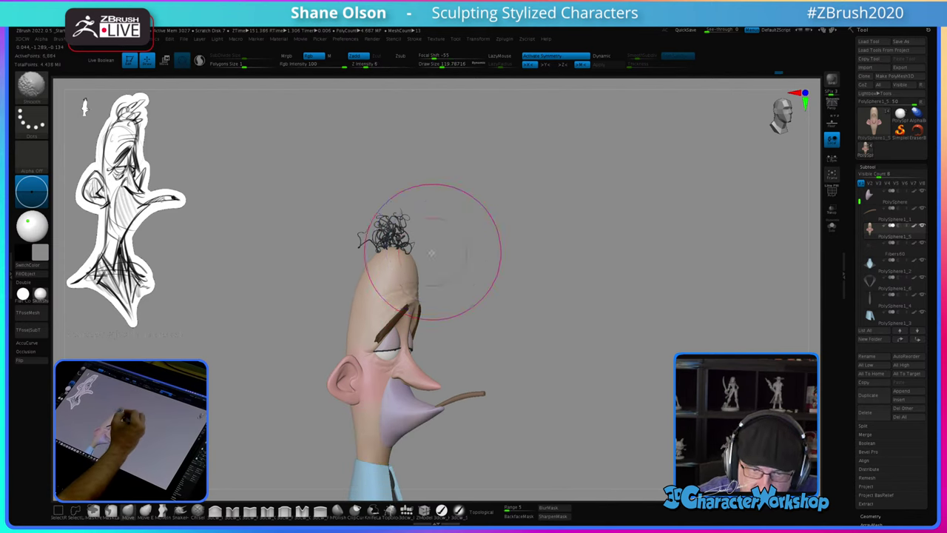
Step: Reshape the skull and forehead profile with the Move brush at draw size about 120 and about 74
mouse_move(436, 251)
right_mouse_down()
mouse_move(368, 282)
mouse_move(412, 271)
right_mouse_up()
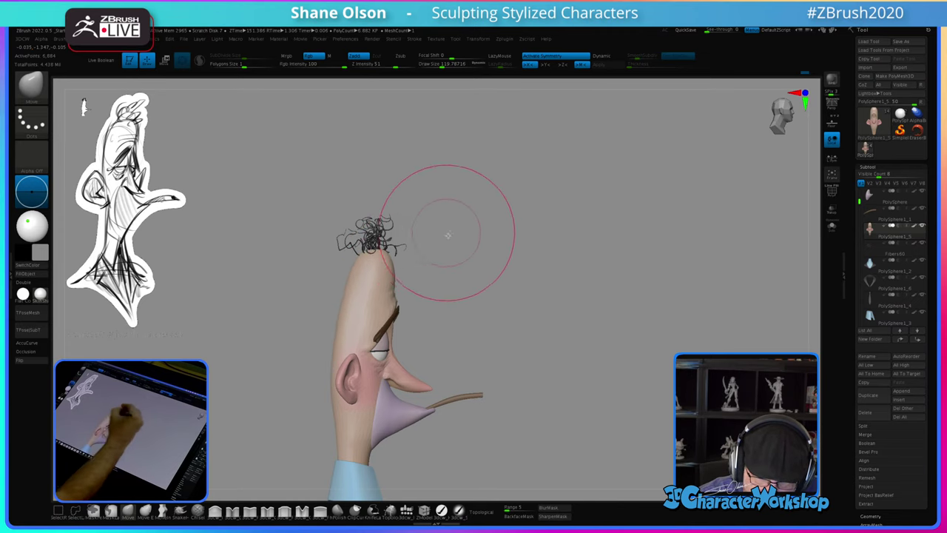
right_click_drag(448, 235, 408, 276)
right_click_drag(453, 251, 423, 280)
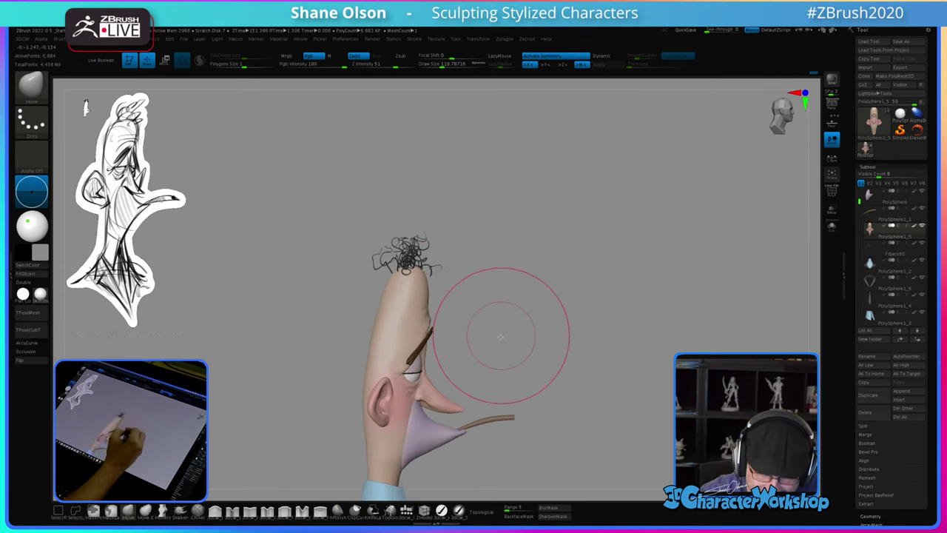
mouse_move(502, 351)
right_mouse_down("ctrl")
mouse_move(510, 338)
mouse_move(450, 314)
mouse_move(470, 314)
mouse_move(469, 335)
right_mouse_up("ctrl")
key("s")
left_click_drag(470, 336, 465, 336)
right_click_drag(467, 333, 478, 335)
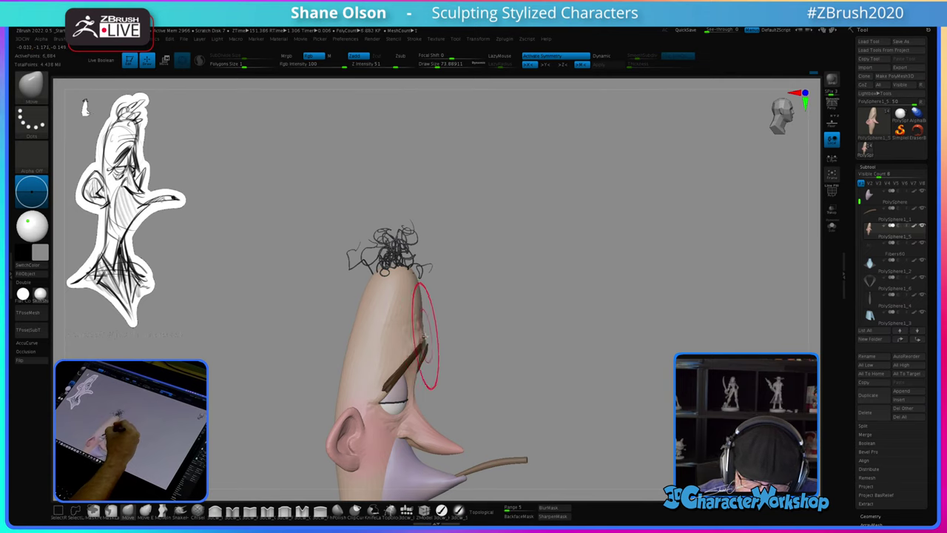
Step: Return the head to its highest subdivision level and review its proportions with perspective turned on
key("ctrl+d")
right_click_drag(499, 372, 470, 370, "shift")
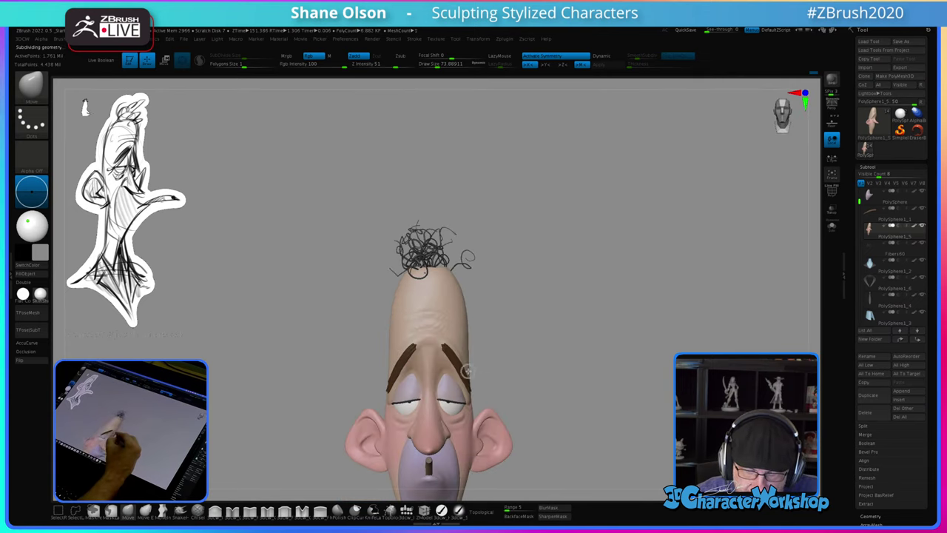
right_click_drag(531, 380, 478, 255, "alt")
mouse_move(477, 311)
right_mouse_down()
mouse_move(502, 322)
mouse_move(487, 317)
mouse_move(494, 335)
right_mouse_up()
key("space")
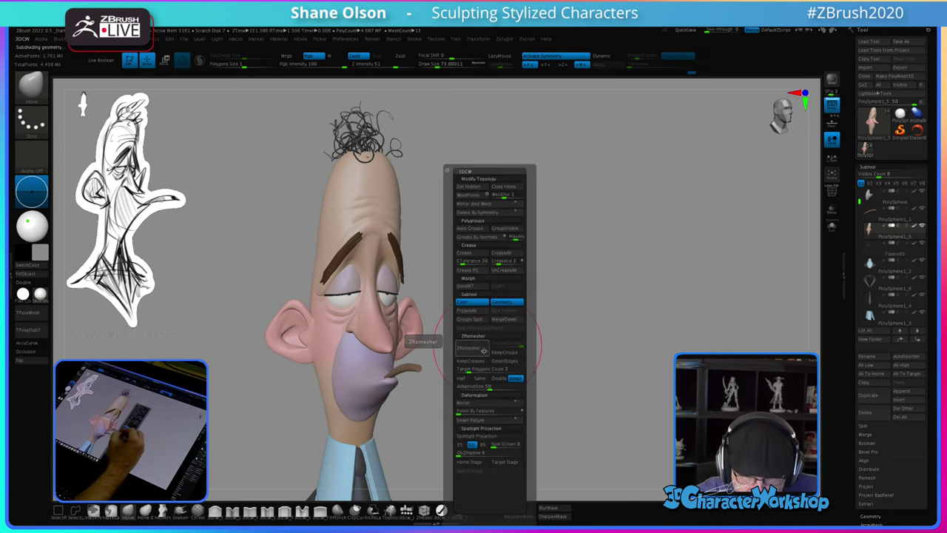
right_click_drag(554, 345, 551, 360)
mouse_move(524, 389)
right_mouse_down("ctrl")
mouse_move(509, 381)
mouse_move(517, 358)
right_mouse_up("ctrl")
mouse_move(518, 357)
right_mouse_down()
mouse_move(507, 361)
mouse_move(509, 329)
mouse_move(497, 338)
mouse_move(461, 328)
right_mouse_up()
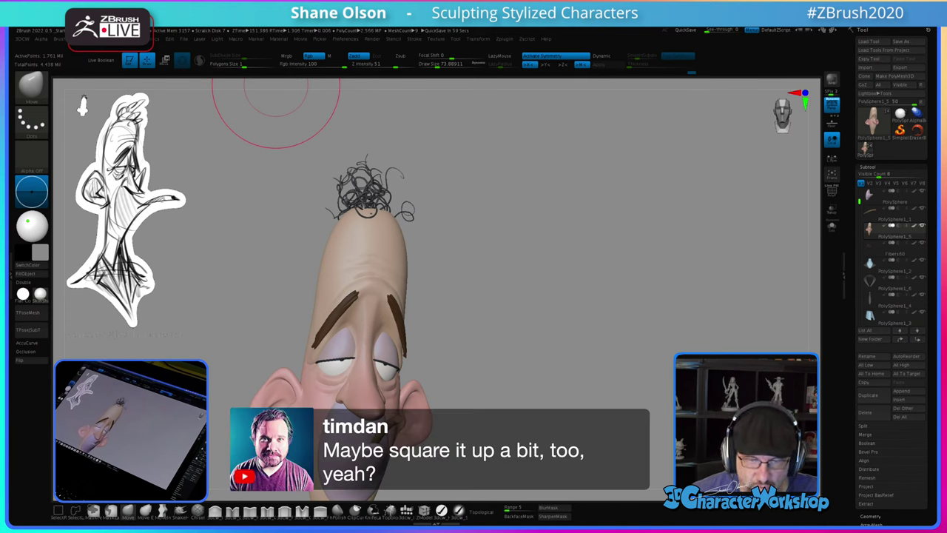
Step: Square up the top of the head at a lower subdivision level with the Move brush at draw sizes about 49 and 77
right_click_drag(464, 300, 450, 280, "shift")
right_click_drag(448, 246, 445, 316, "alt")
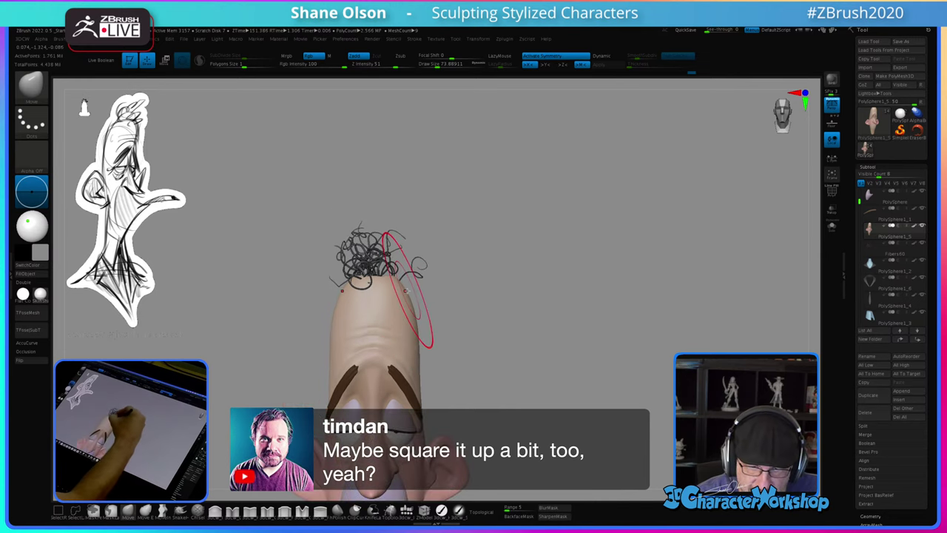
key("shift")
key("s")
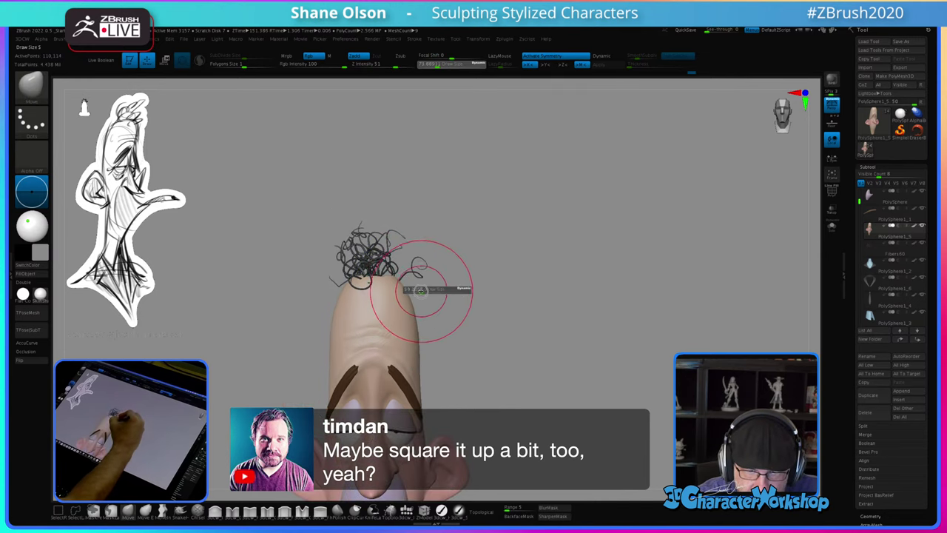
left_click_drag(421, 289, 417, 289)
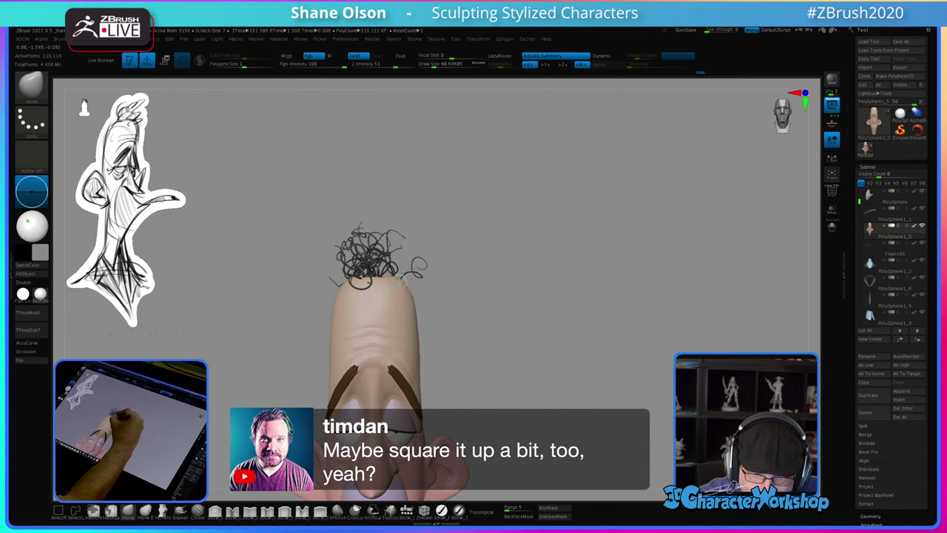
mouse_move(458, 323)
left_mouse_down()
mouse_move(484, 318)
mouse_move(466, 312)
left_mouse_up()
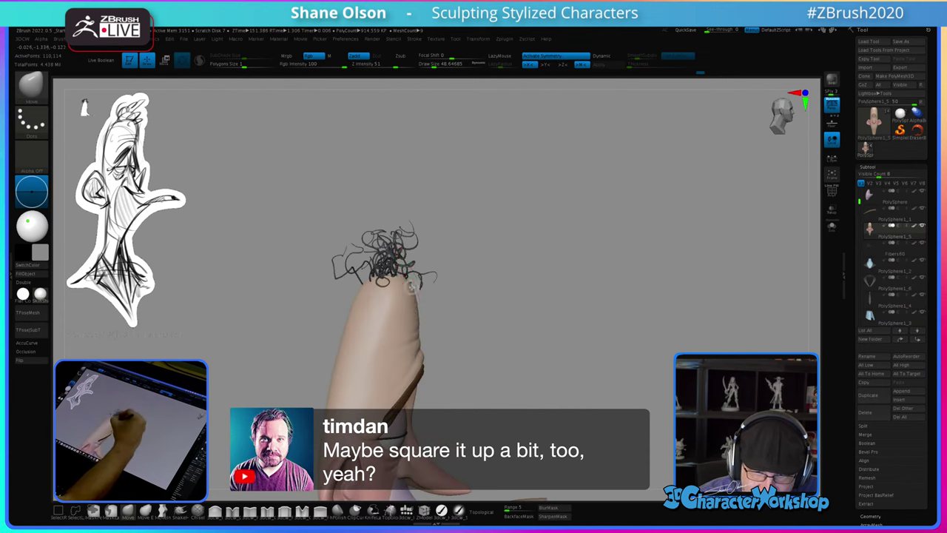
key("bracketright")
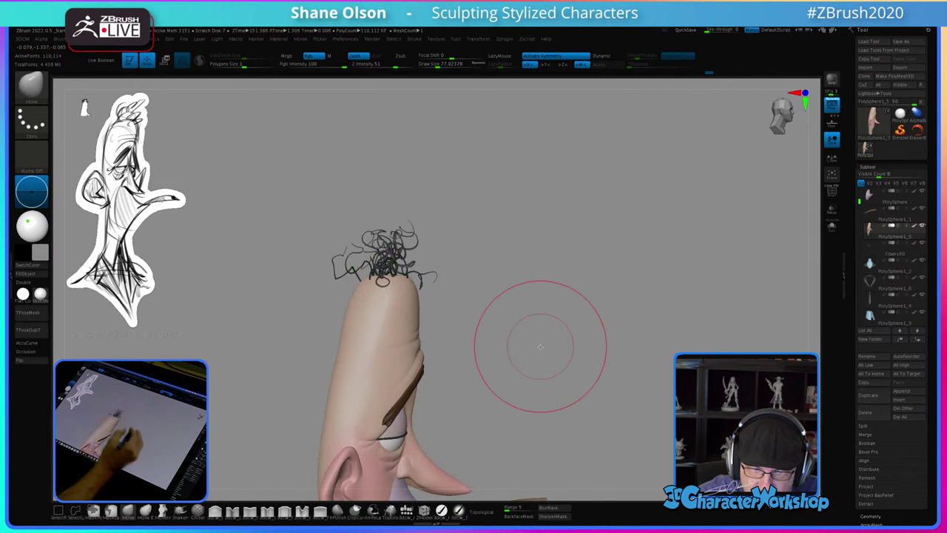
Step: Smooth the crown at draw size about 54, show the polyframe and step the head down to its lowest subdivision level
mouse_move(539, 345)
left_mouse_down()
mouse_move(499, 342)
mouse_move(496, 353)
mouse_move(508, 353)
mouse_move(507, 339)
mouse_move(484, 327)
mouse_move(482, 271)
left_mouse_up()
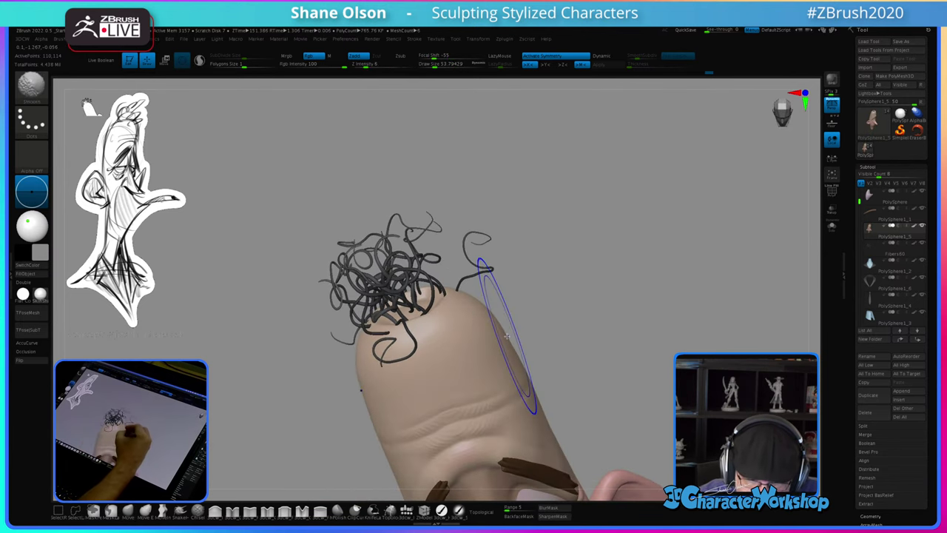
key("shift+f")
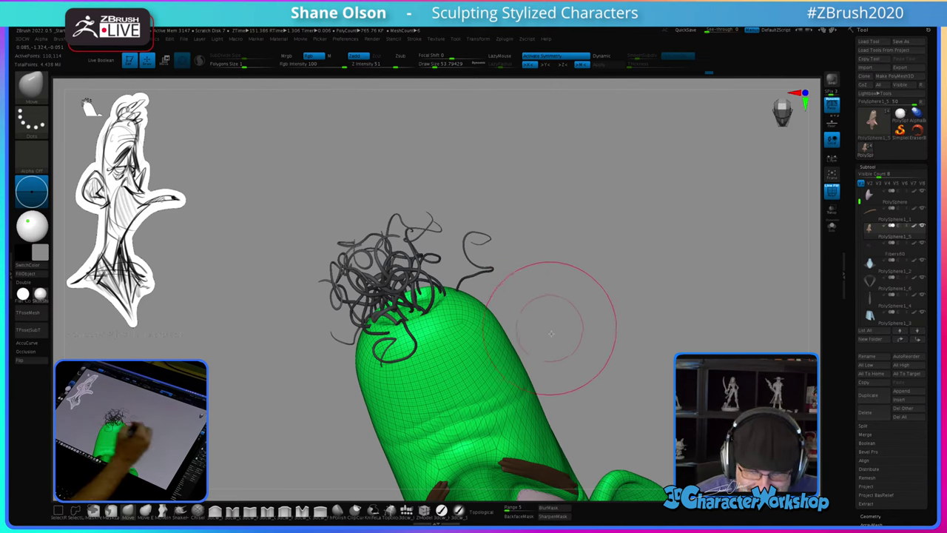
key("ctrl")
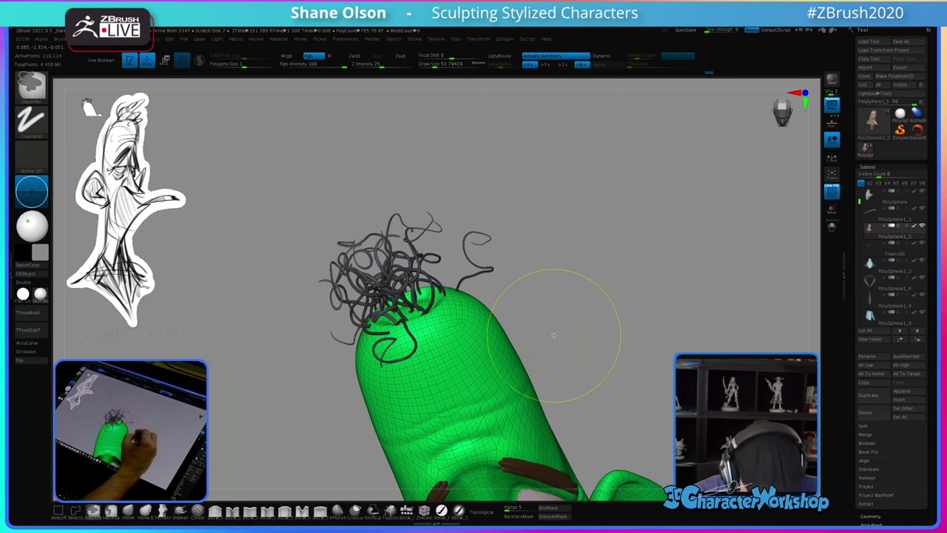
key("shift")
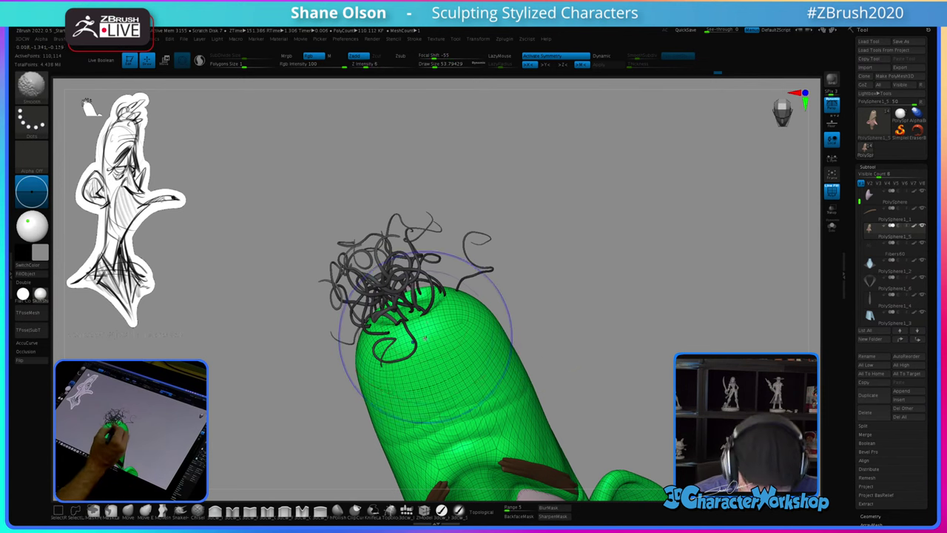
key("shift+d")
key("shift+d")
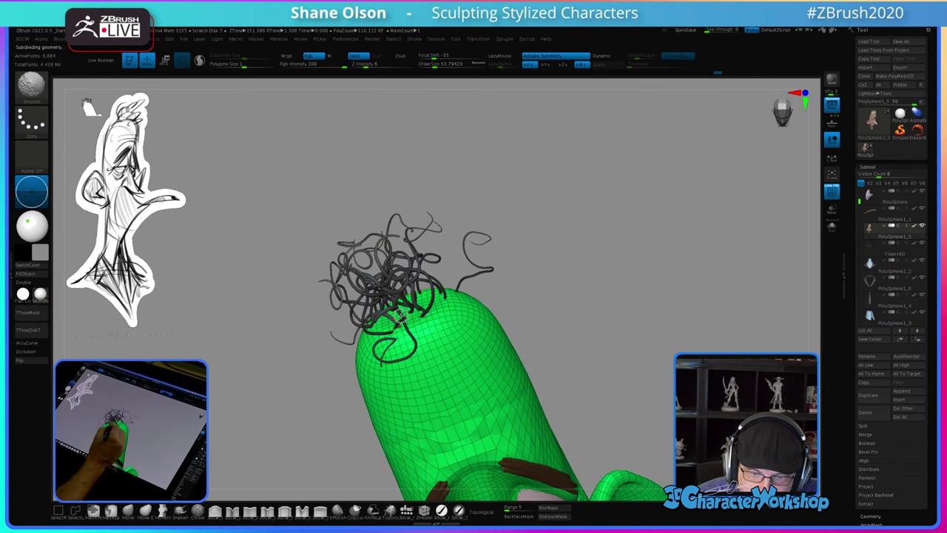
Step: Return the head to its highest subdivision level, hide the polyframe and smooth the crown at draw size about 54
key("d")
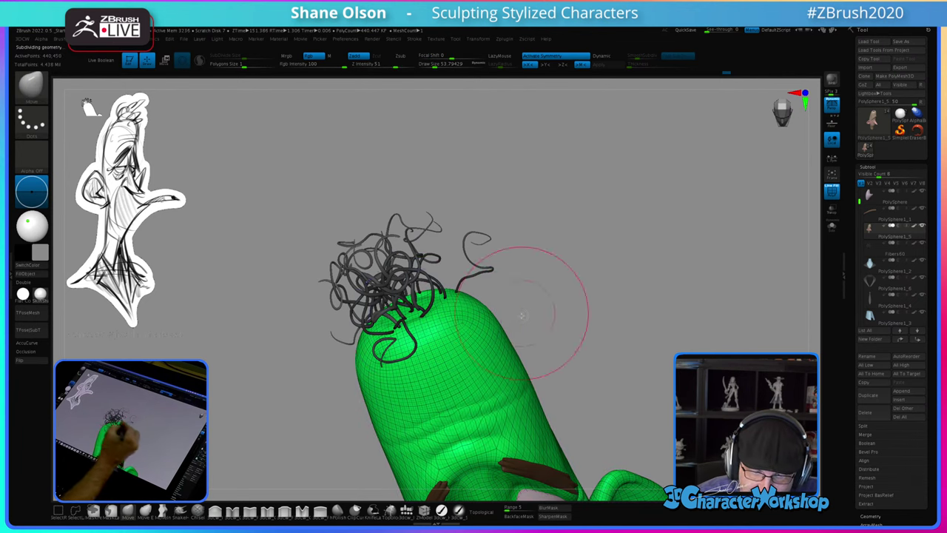
left_click_drag(518, 274, 518, 300)
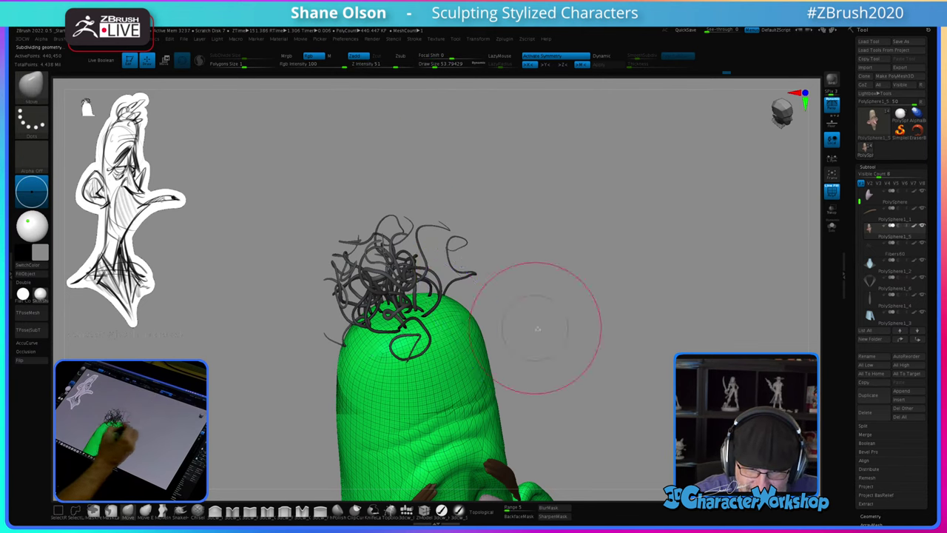
mouse_move(533, 327)
left_mouse_down()
mouse_move(565, 353)
mouse_move(545, 362)
mouse_move(523, 324)
mouse_move(519, 355)
left_mouse_up()
key("shift+f")
key("b")
key("m")
key("v")
left_click_drag(409, 327, 422, 317, "shift")
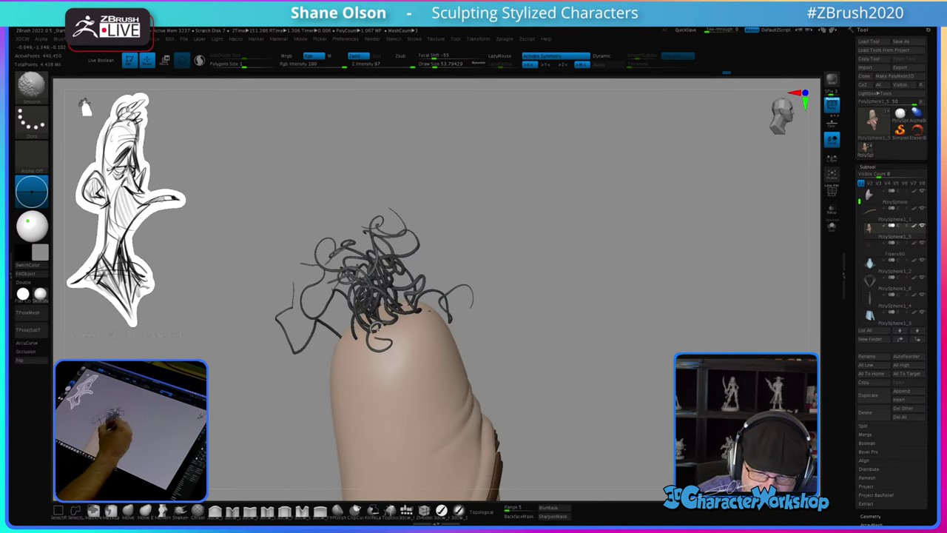
left_click_drag(547, 313, 543, 295, "shift")
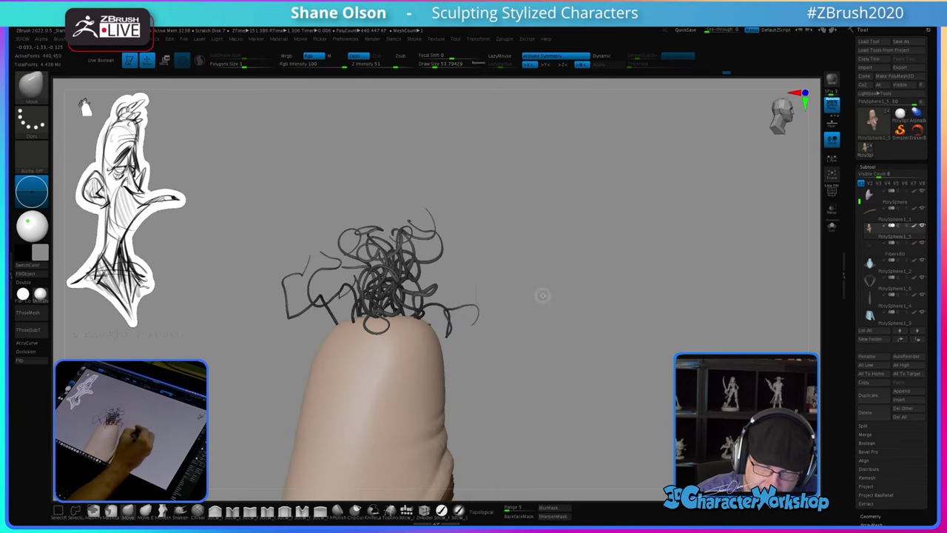
Step: Puff up the crown around the base of the hair with the Inflate brush at Z intensity 5
mouse_move(513, 374)
left_mouse_down("alt")
mouse_move(507, 304)
mouse_move(527, 338)
mouse_move(511, 338)
mouse_move(518, 335)
mouse_move(517, 392)
left_mouse_up("alt")
left_click(215, 511)
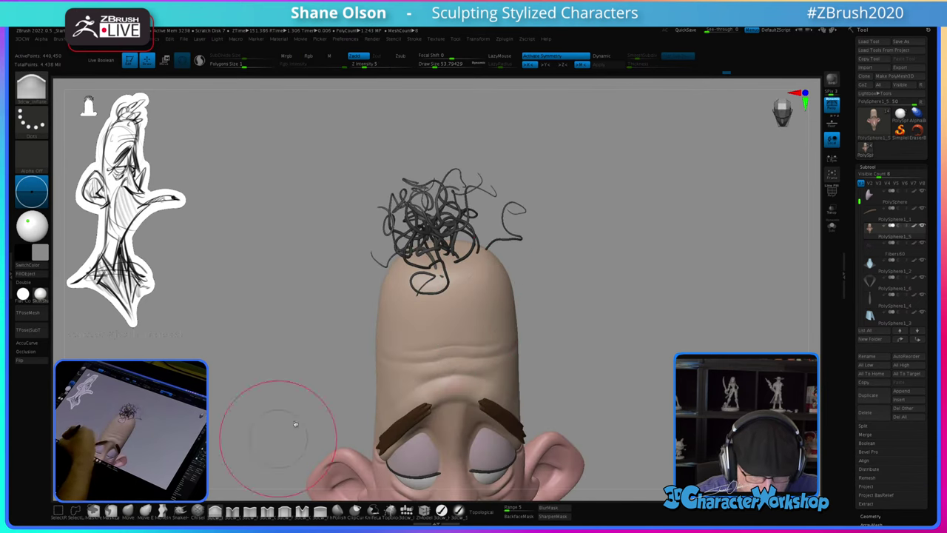
left_click_drag(570, 333, 563, 318)
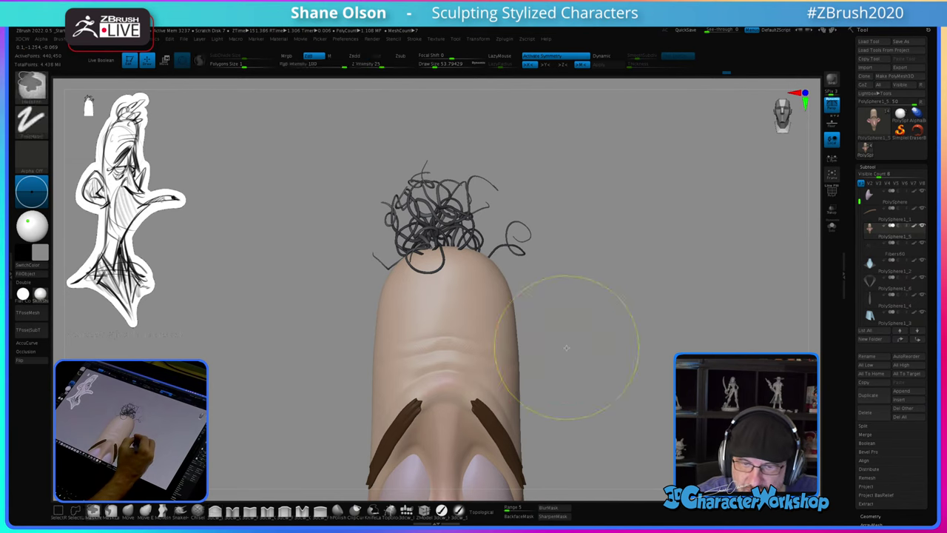
mouse_move(560, 334)
left_mouse_down()
mouse_move(496, 305)
mouse_move(457, 254)
left_mouse_up()
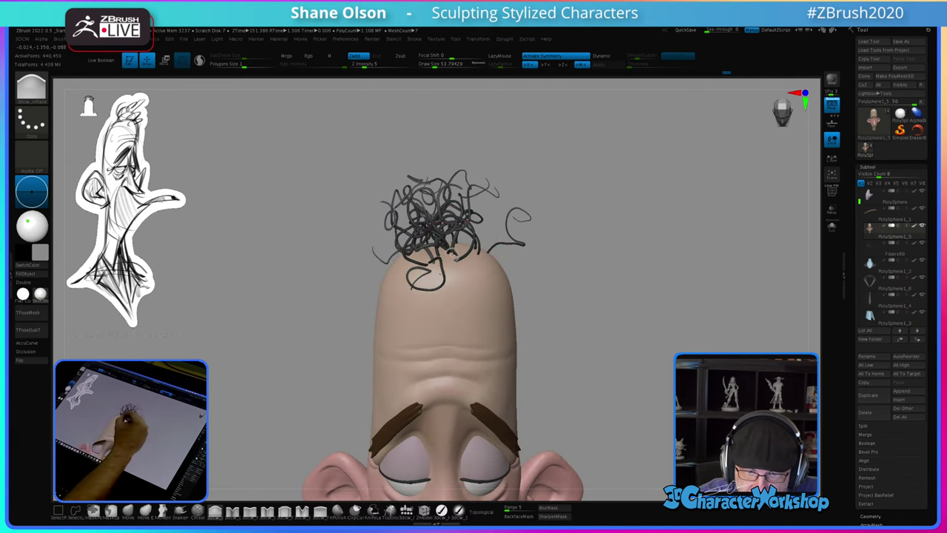
mouse_move(560, 334)
left_mouse_down()
mouse_move(561, 313)
mouse_move(561, 360)
mouse_move(535, 350)
mouse_move(537, 332)
mouse_move(521, 307)
left_mouse_up()
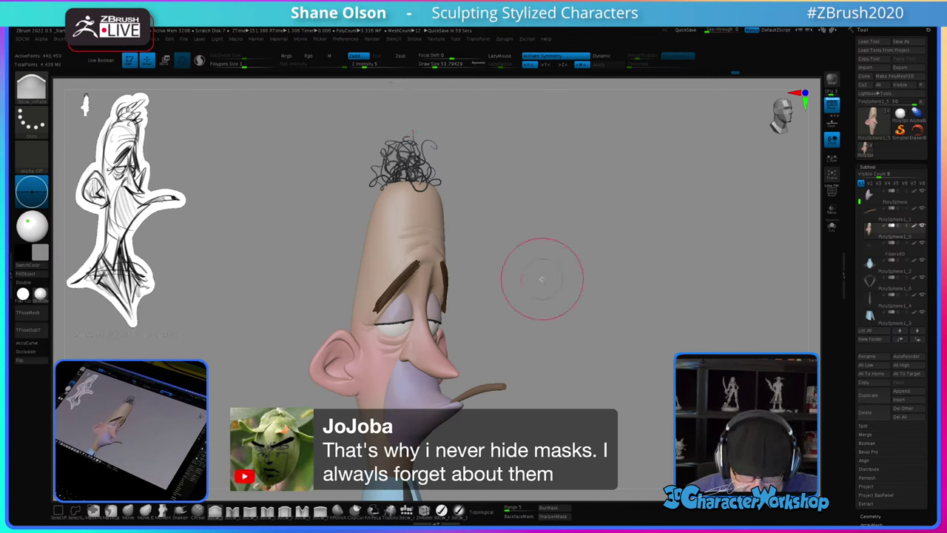
Step: Reshape the back of the head above the ears with the Move brush at draw size about 101
mouse_move(547, 279)
left_mouse_down()
mouse_move(537, 275)
mouse_move(567, 279)
mouse_move(546, 249)
mouse_move(533, 252)
left_mouse_up()
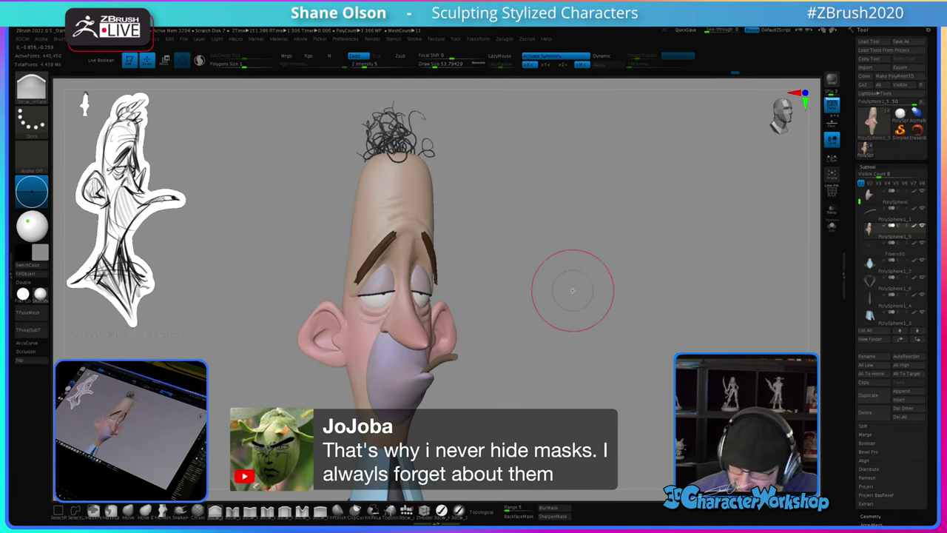
left_click_drag(558, 281, 566, 255)
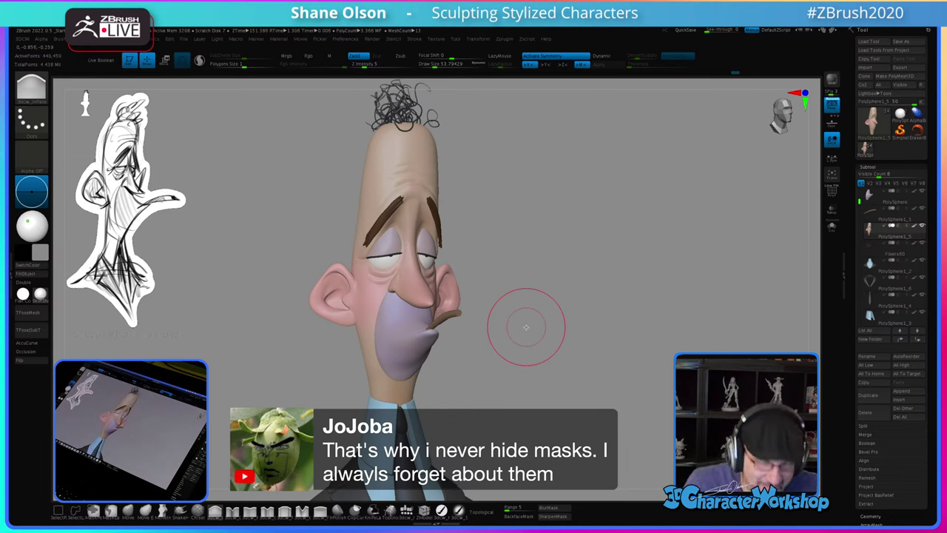
mouse_move(607, 269)
left_mouse_down()
mouse_move(550, 270)
mouse_move(435, 313)
left_mouse_up()
left_click_drag(583, 387, 551, 332)
mouse_move(528, 275)
left_mouse_down()
mouse_move(561, 271)
mouse_move(535, 274)
mouse_move(546, 271)
mouse_move(530, 293)
mouse_move(529, 274)
left_mouse_up()
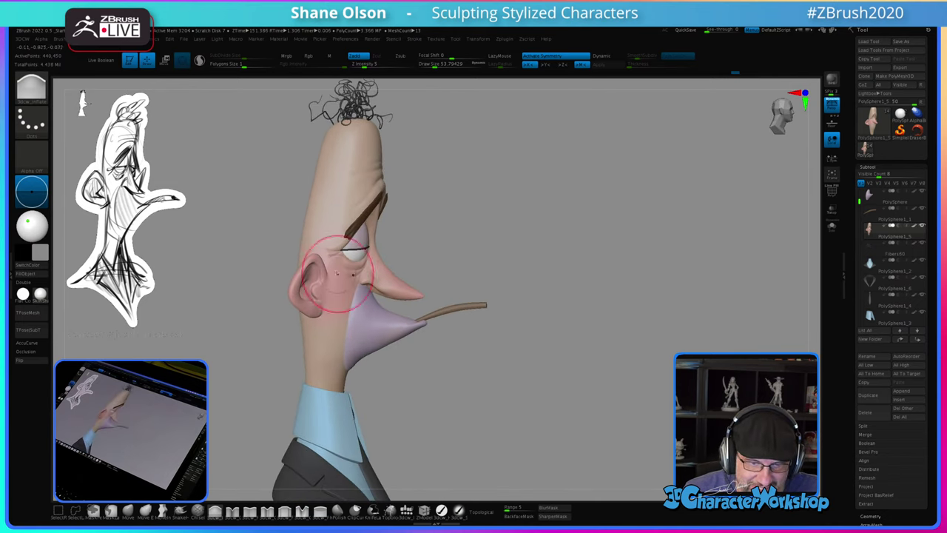
key("s")
mouse_move(450, 217)
left_mouse_down()
mouse_move(465, 217)
mouse_move(452, 232)
mouse_move(492, 231)
left_mouse_up()
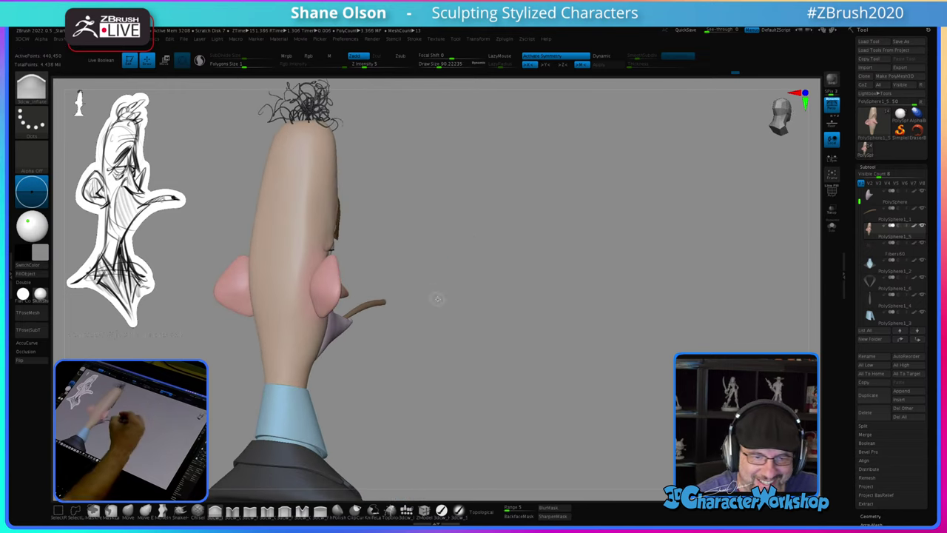
left_click_drag(435, 298, 487, 341, "alt")
left_click(127, 511)
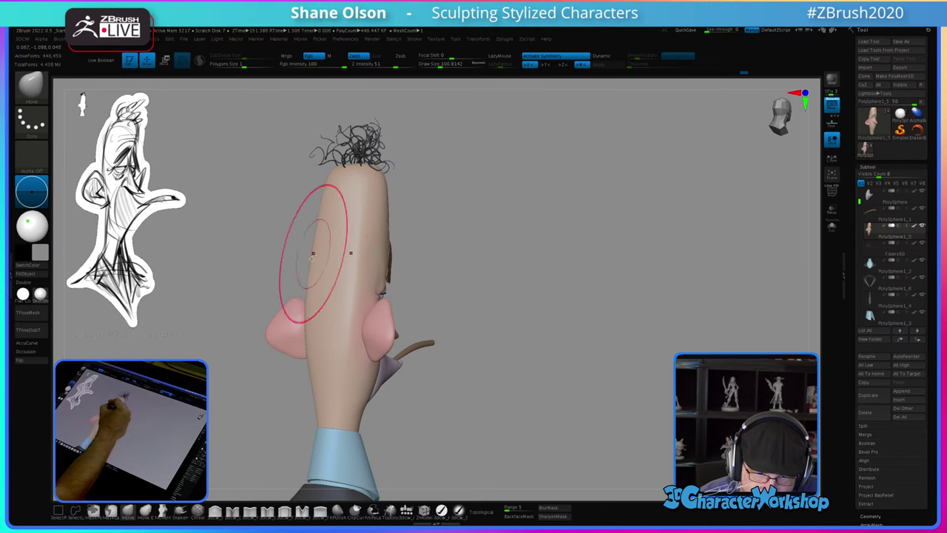
mouse_move(439, 318)
left_mouse_down()
mouse_move(486, 387)
mouse_move(435, 392)
mouse_move(497, 338)
left_mouse_up()
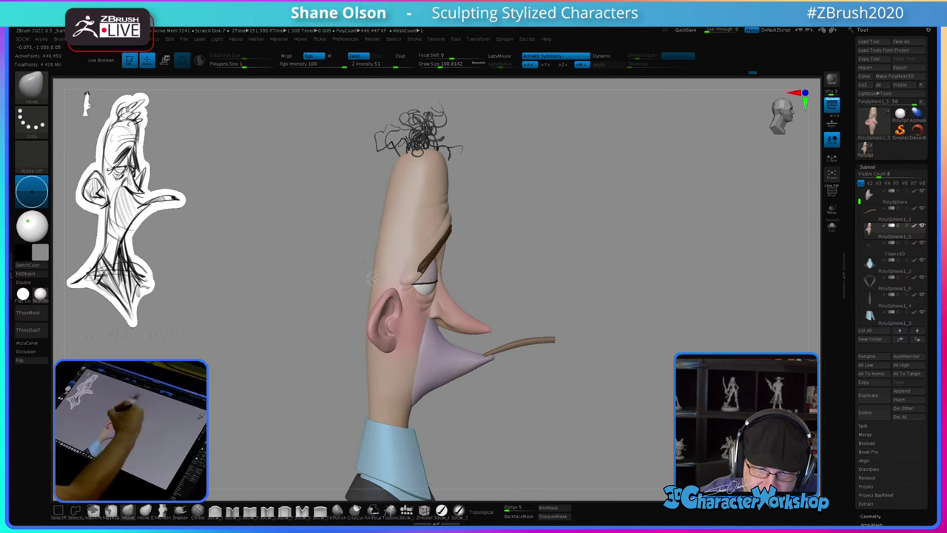
left_click_drag(528, 414, 512, 348)
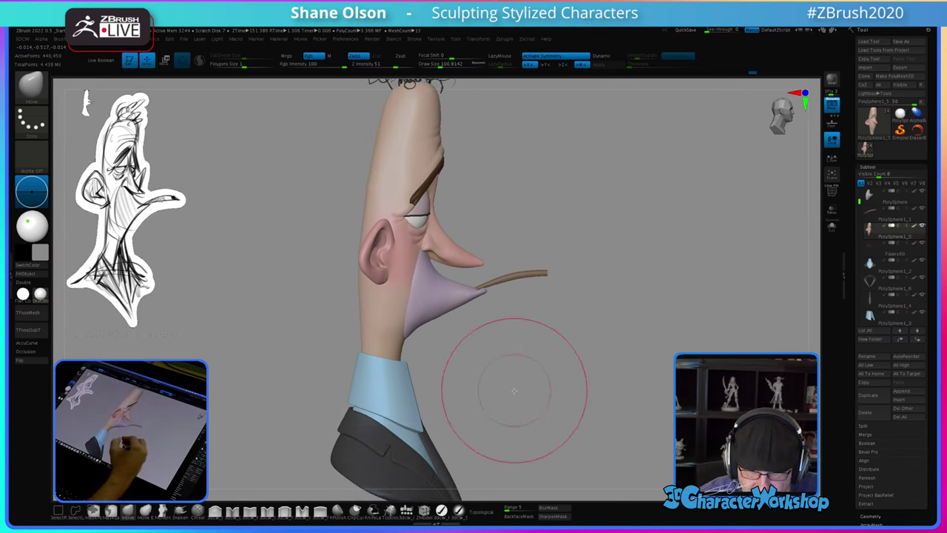
Step: Examine the nose and muzzle in profile and three-quarter views, reducing the Move brush to draw size about 17
mouse_move(514, 384)
left_mouse_down()
mouse_move(510, 390)
mouse_move(511, 364)
mouse_move(503, 391)
mouse_move(491, 385)
left_mouse_up()
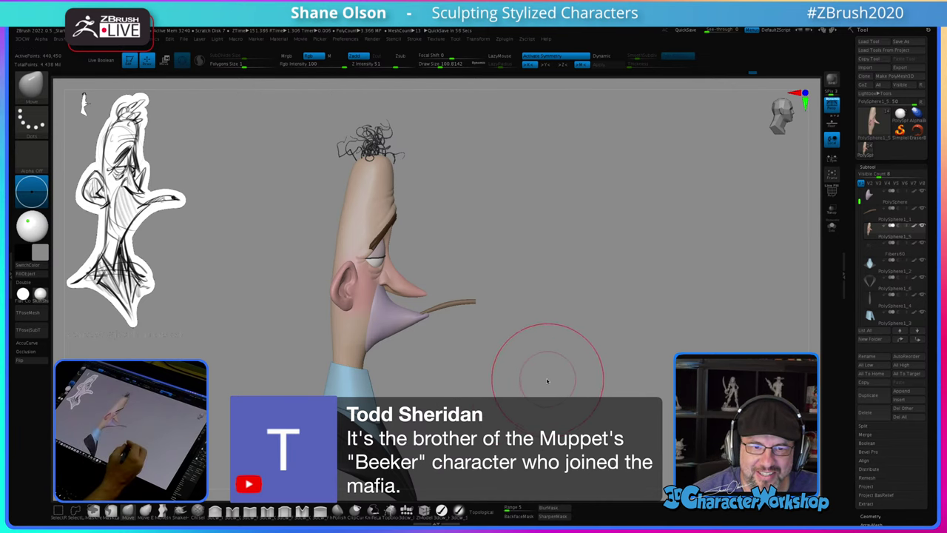
mouse_move(518, 345)
left_mouse_down()
mouse_move(527, 355)
mouse_move(491, 339)
left_mouse_up()
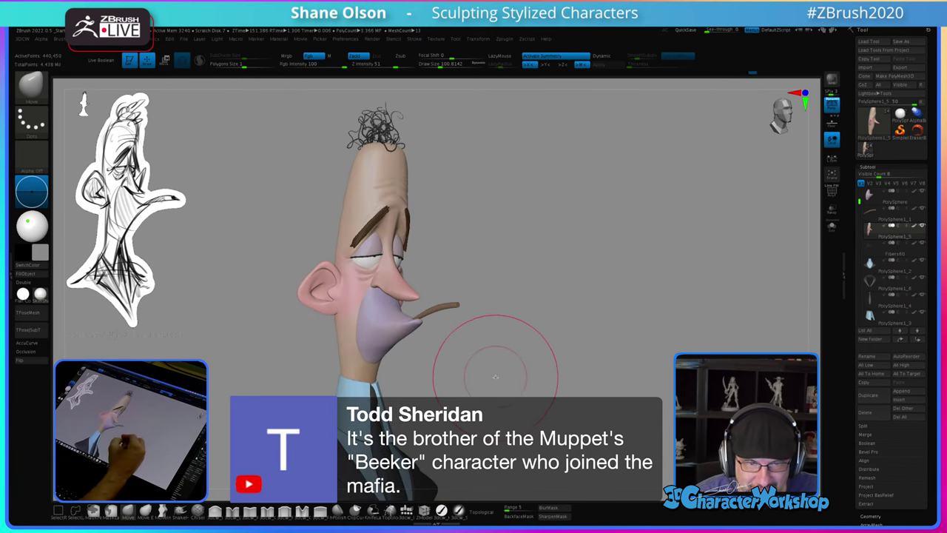
key("s")
left_click_drag(502, 387, 505, 369)
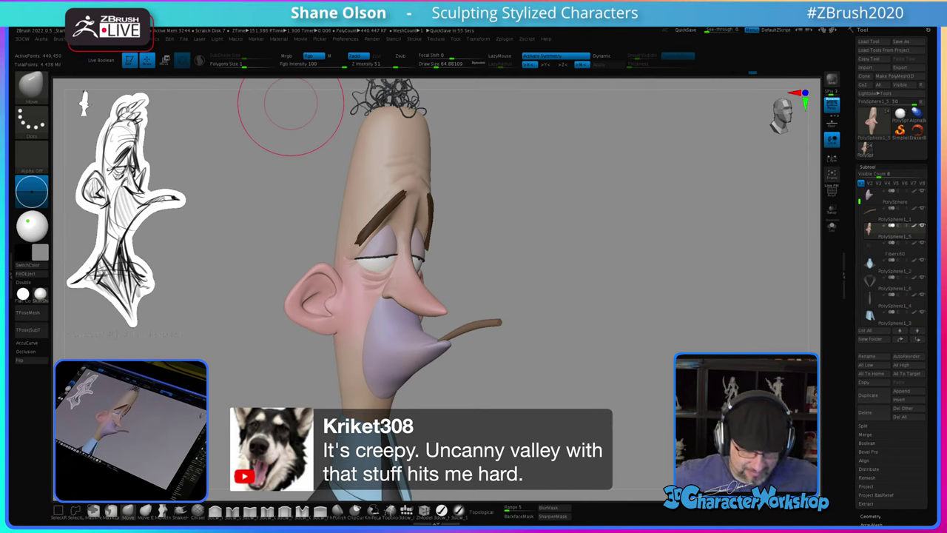
key("s")
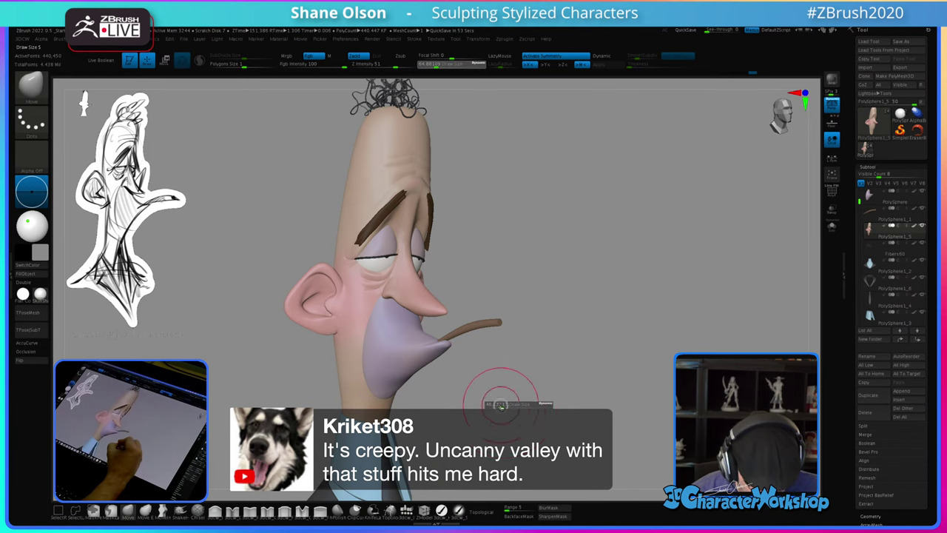
mouse_move(502, 406)
left_mouse_down()
mouse_move(511, 385)
mouse_move(502, 403)
mouse_move(518, 390)
mouse_move(502, 403)
mouse_move(478, 374)
left_mouse_up()
key("s")
mouse_move(500, 362)
left_mouse_down()
mouse_move(482, 387)
mouse_move(474, 434)
mouse_move(487, 421)
mouse_move(494, 428)
left_mouse_up()
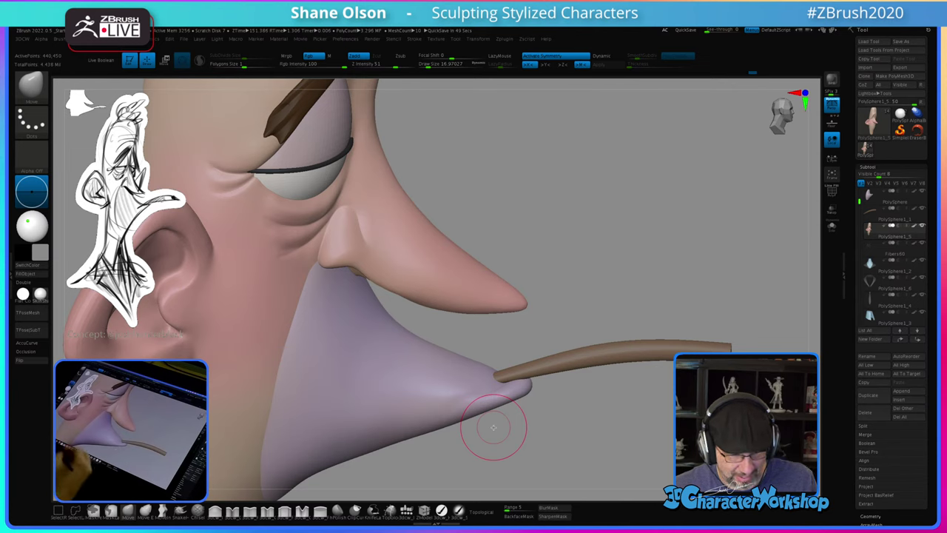
left_click_drag(518, 438, 476, 433)
left_click_drag(297, 485, 550, 446)
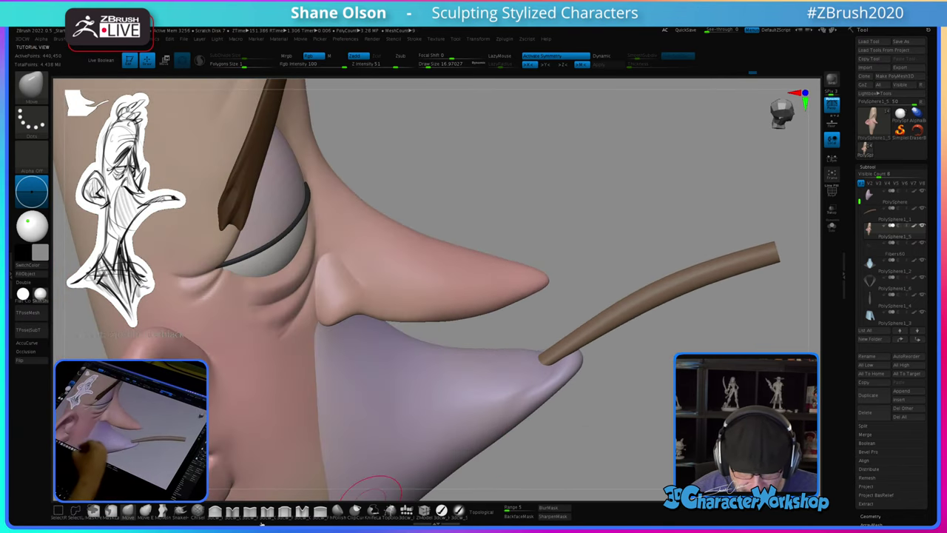
Step: Activate the muzzle subtool and carve a mouth crease below the toothpick with the crease brush at draw size about 14
left_click(231, 511)
key("s")
left_click(573, 429)
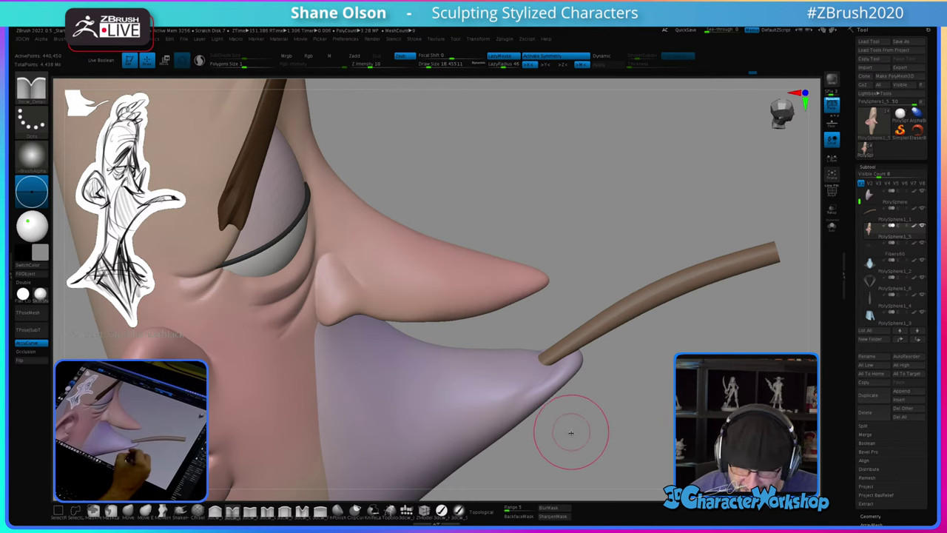
left_click_drag(574, 428, 547, 445, "alt")
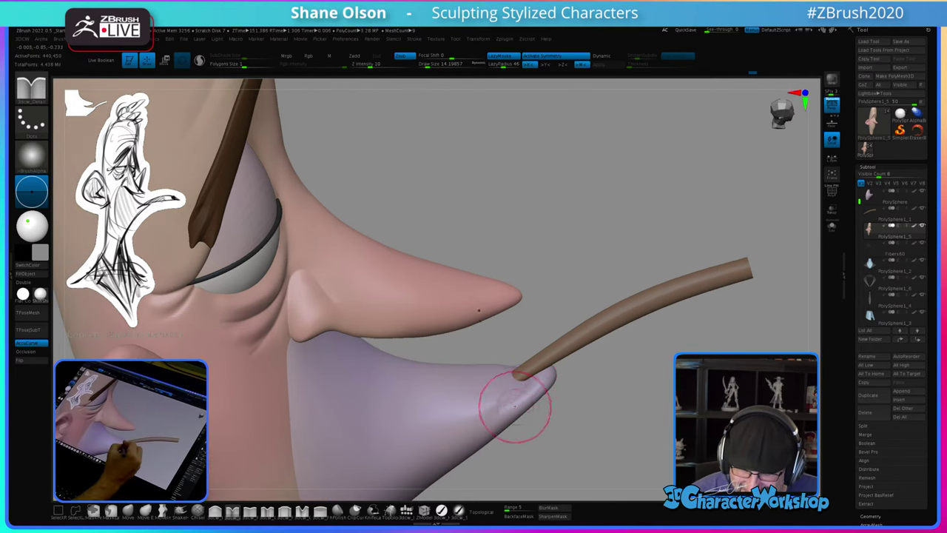
left_click(507, 418, "alt")
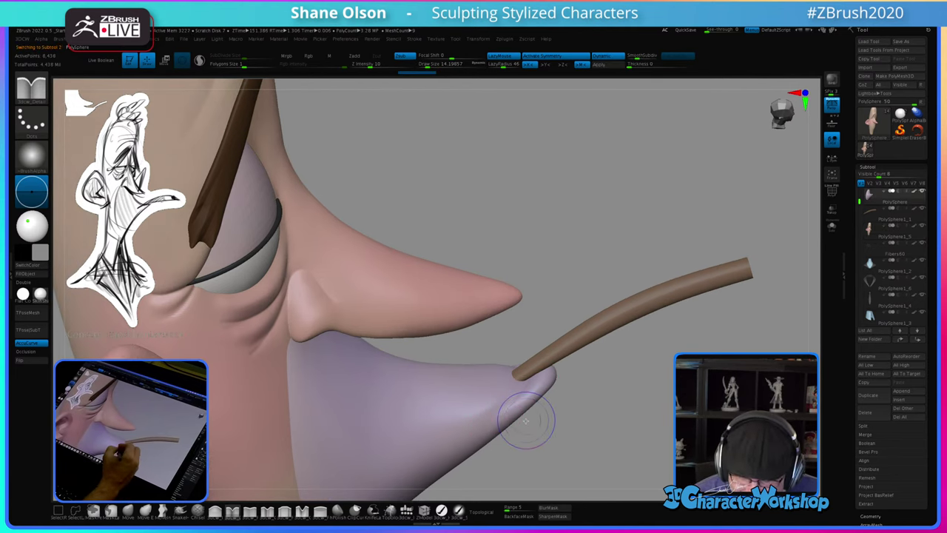
key("shift+f")
key("shift+f")
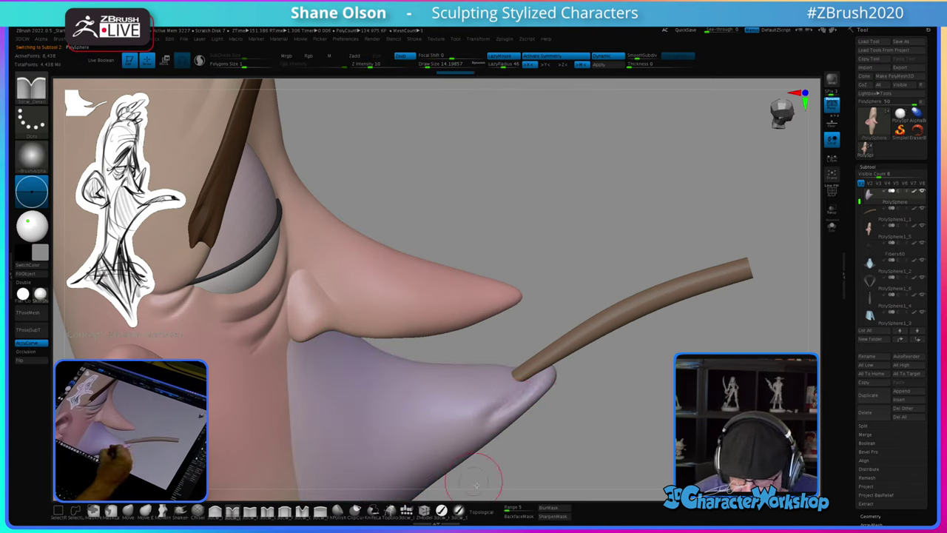
Step: Sharpen the mouth crease and its corner at draw sizes about 7.5 and 4.3
key("s")
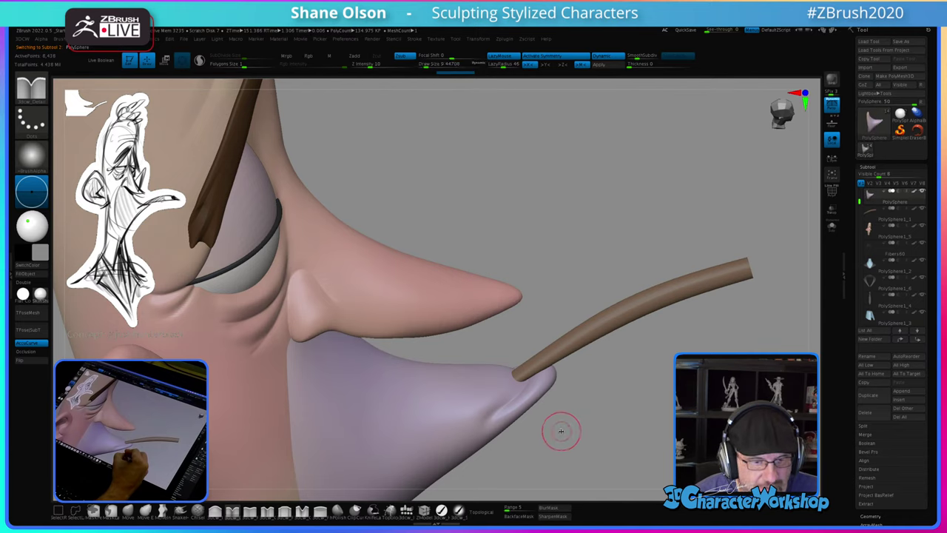
key("s")
left_click_drag(560, 432, 561, 431)
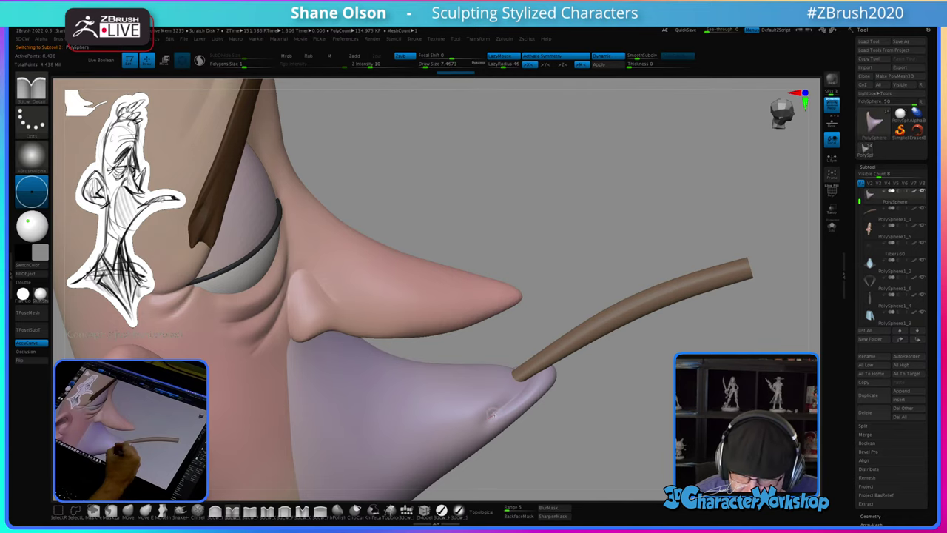
mouse_move(516, 396)
left_mouse_down()
mouse_move(494, 412)
mouse_move(512, 400)
mouse_move(547, 417)
mouse_move(539, 453)
mouse_move(541, 440)
left_mouse_up()
key("s")
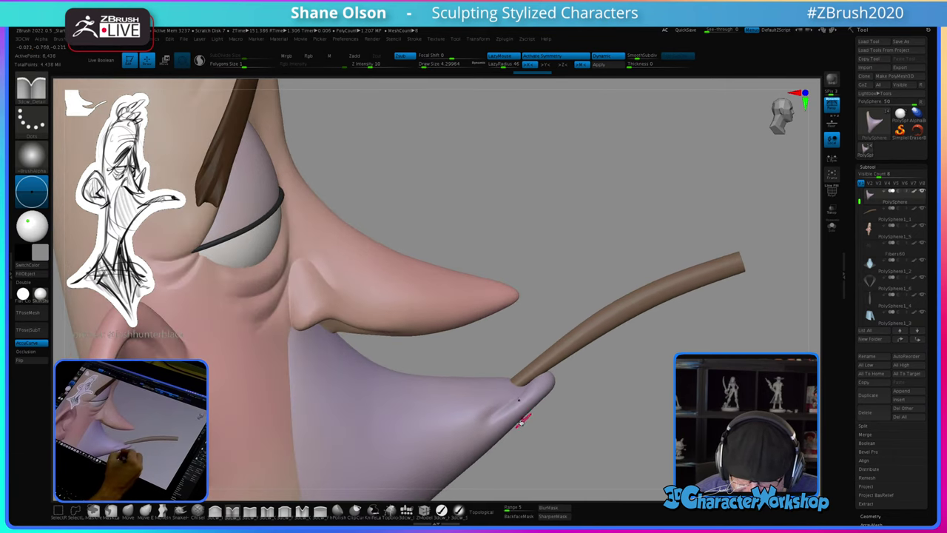
left_click_drag(521, 396, 529, 385)
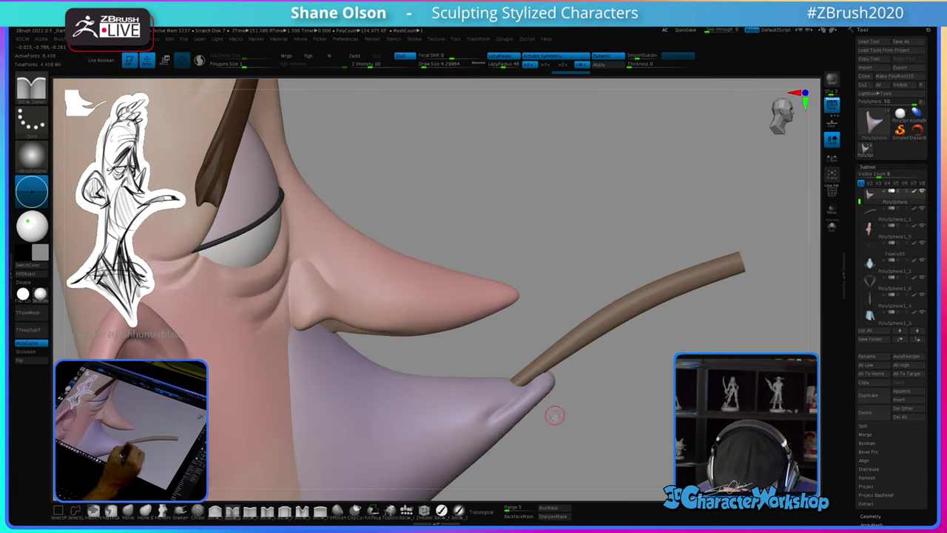
mouse_move(554, 417)
left_mouse_down()
mouse_move(571, 442)
mouse_move(552, 439)
left_mouse_up()
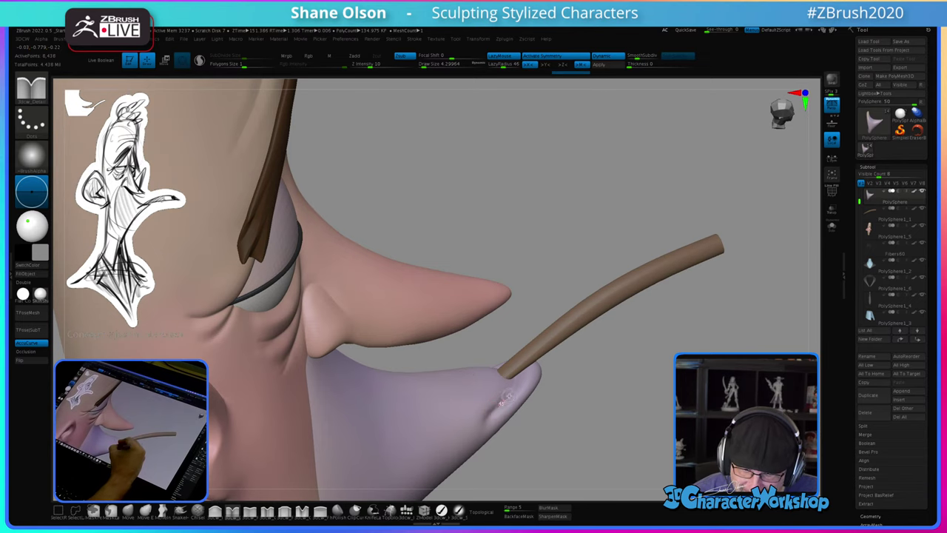
right_click_drag(585, 411, 570, 374)
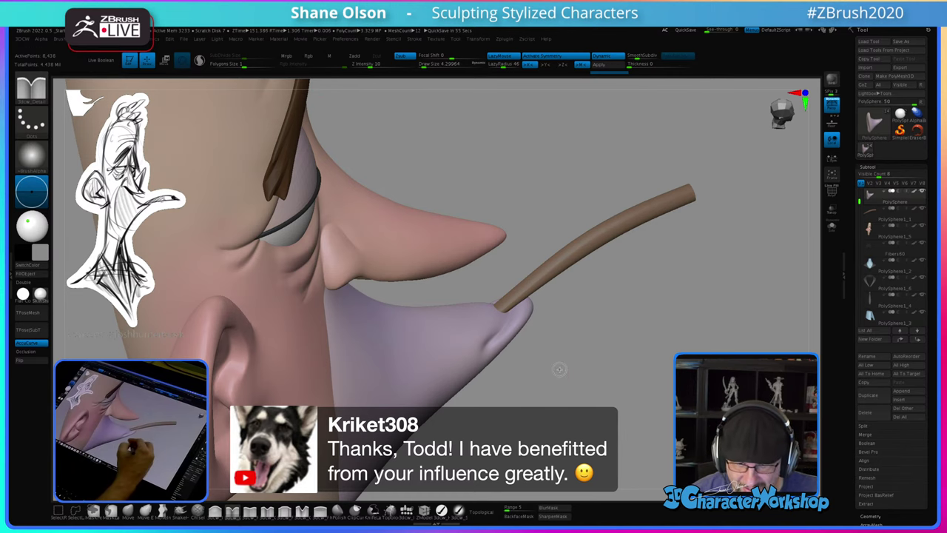
Step: Reshape the muzzle's underside near the neck with the Move brush at draw size about 41 and smooth it
left_click_drag(570, 366, 555, 318)
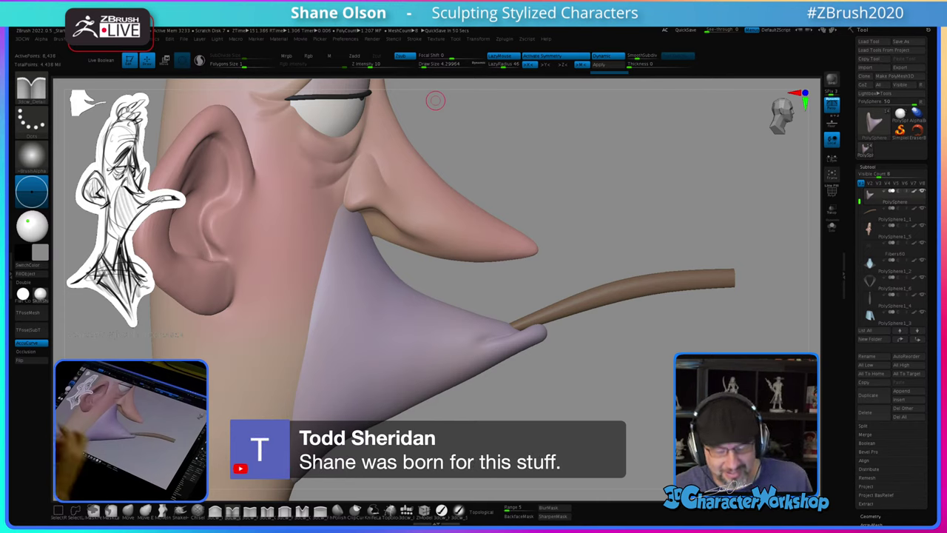
left_click(128, 510)
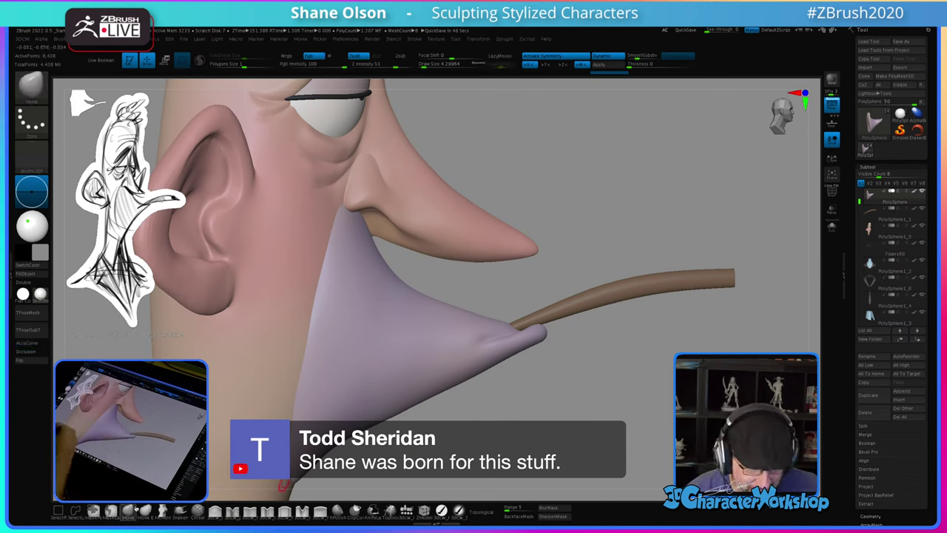
key("s")
left_click_drag(490, 434, 509, 434)
key("s")
left_click_drag(419, 441, 429, 442)
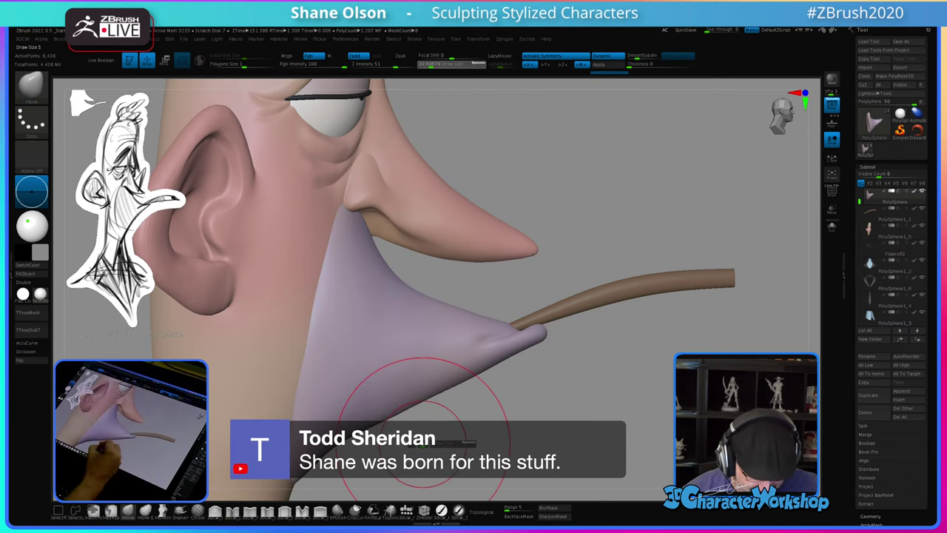
left_click_drag(346, 442, 355, 442)
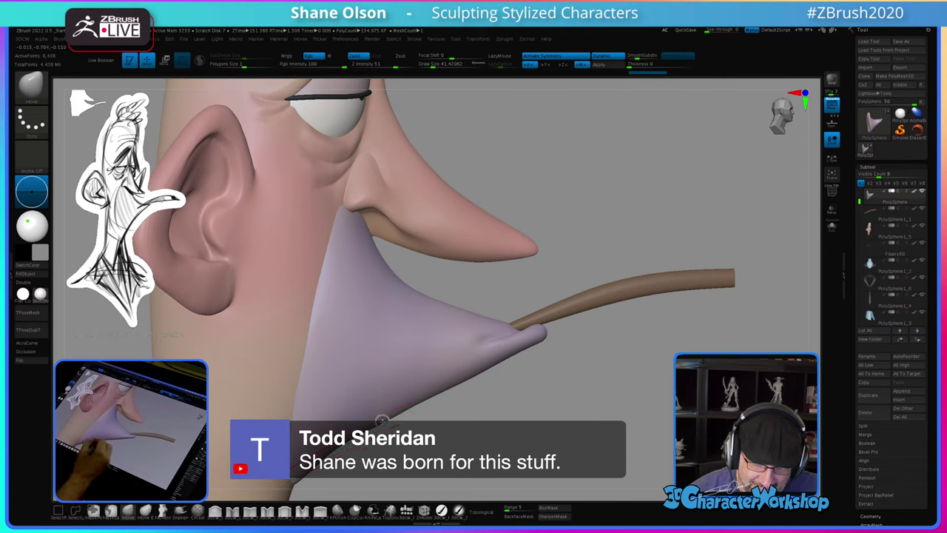
key("shift")
left_click_drag(407, 402, 424, 400, "shift")
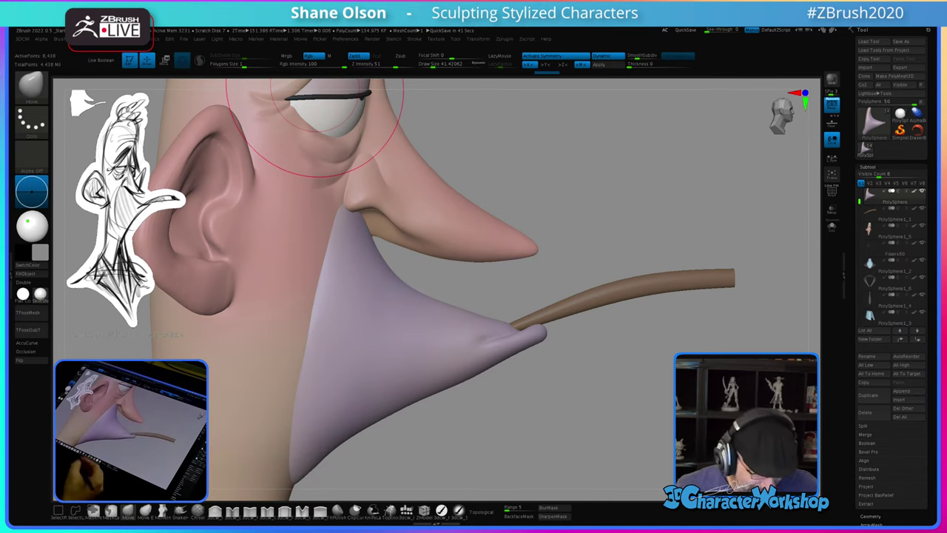
Step: Tighten the mouth crease below the toothpick with the Pinch brush at draw size about 8.4
key("s")
left_click_drag(556, 412, 548, 425)
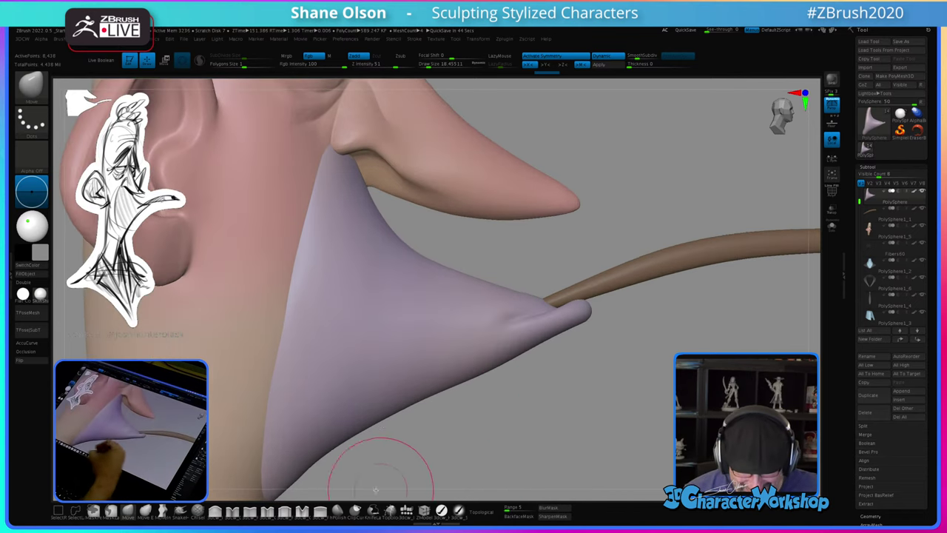
left_click(249, 511)
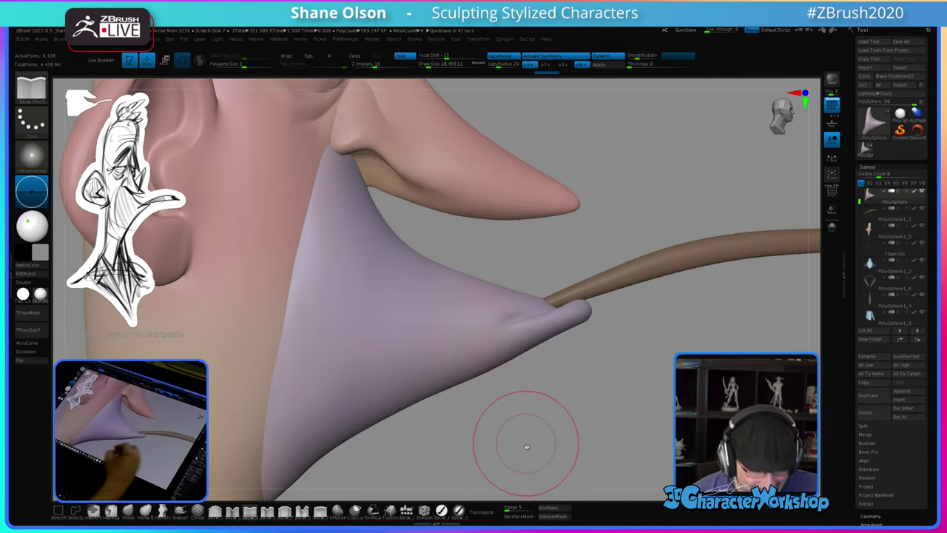
key("s")
mouse_move(524, 444)
left_mouse_down()
mouse_move(549, 396)
mouse_move(529, 427)
left_mouse_up()
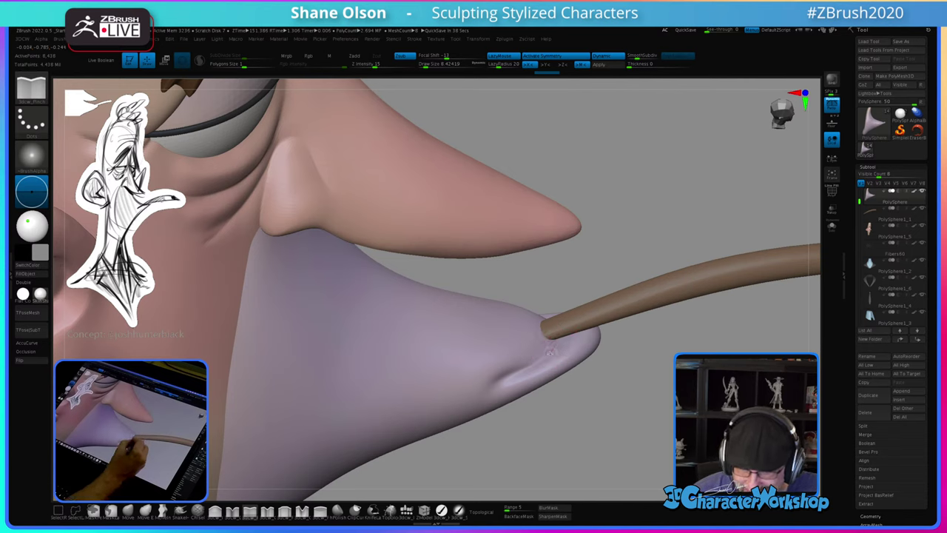
left_click_drag(492, 393, 490, 395)
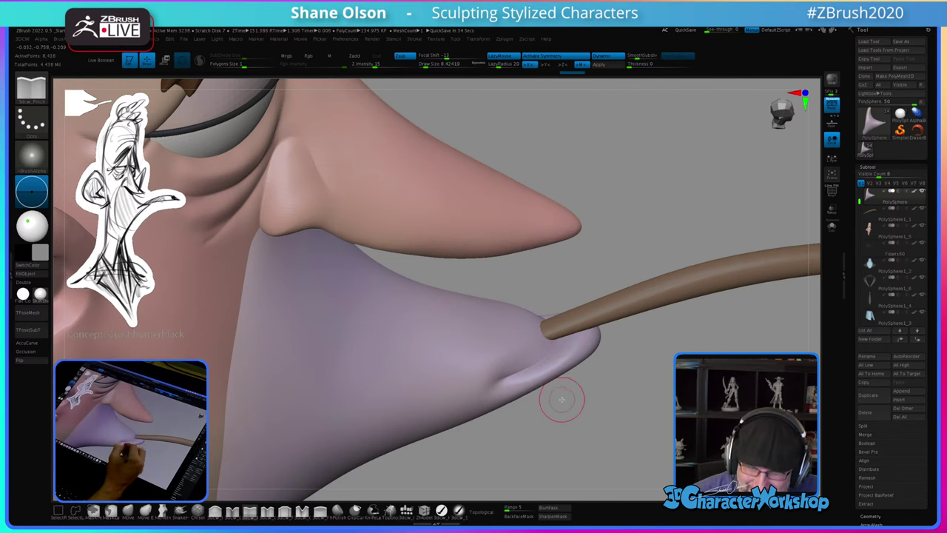
key("ctrl")
key("ctrl")
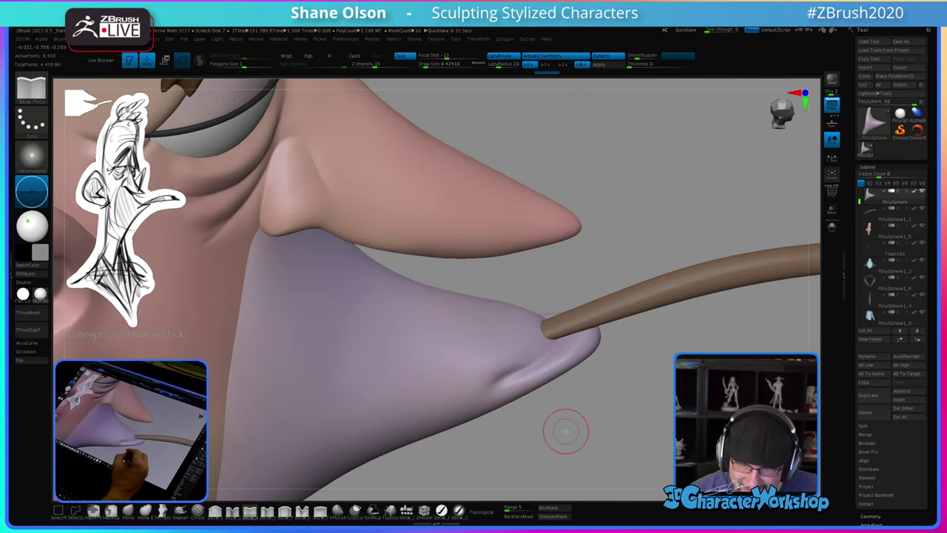
Step: Pinch the inner corner of the mouth crease at draw size about 5
key("s")
left_click_drag(569, 431, 564, 405)
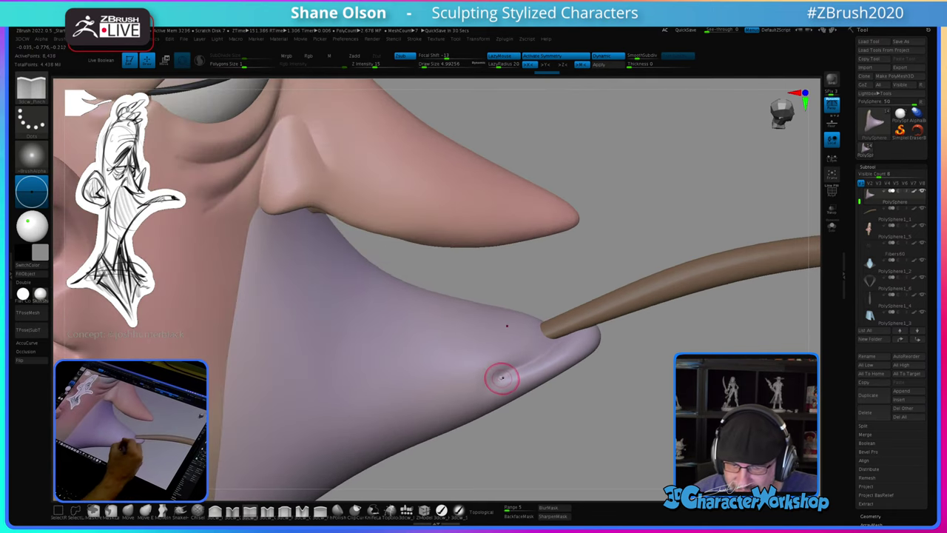
mouse_move(501, 379)
left_mouse_down()
mouse_move(519, 370)
mouse_move(511, 379)
left_mouse_up()
left_click_drag(554, 424, 571, 435)
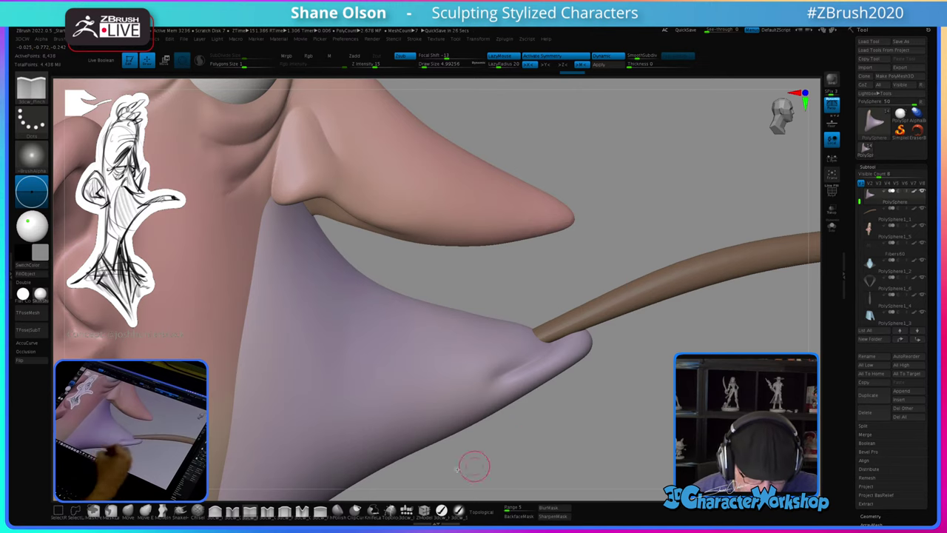
Step: Puff up the flesh around the mouth corner and along the crease with the Inflate brush at draw size about 5.8
left_click(215, 511)
key("s")
left_click_drag(552, 447, 546, 450)
key("s")
mouse_move(481, 405)
left_mouse_down()
mouse_move(473, 404)
mouse_move(491, 431)
left_mouse_up()
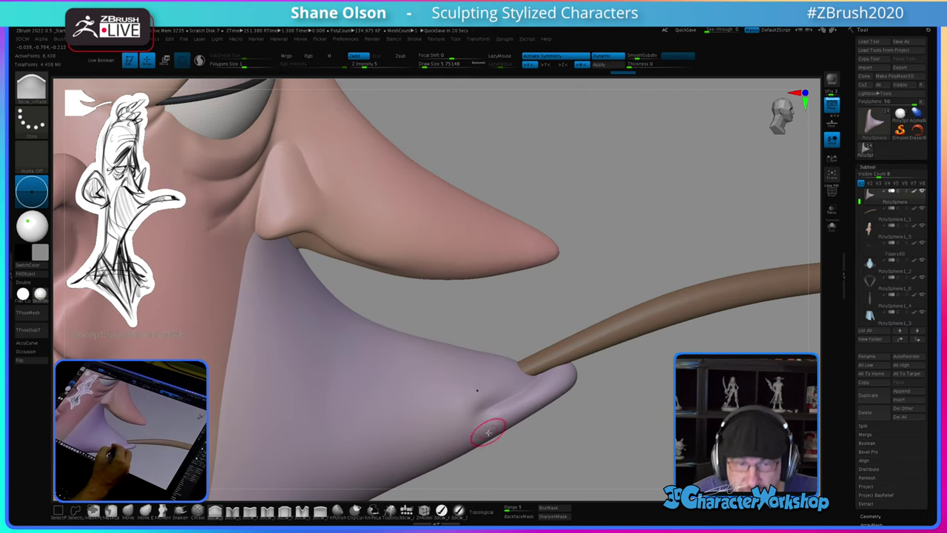
right_click_drag(489, 410, 501, 417)
left_click_drag(486, 401, 483, 422)
mouse_move(512, 421)
right_mouse_down()
mouse_move(501, 445)
mouse_move(511, 430)
mouse_move(475, 414)
right_mouse_up()
mouse_move(461, 420)
left_mouse_down()
mouse_move(472, 427)
mouse_move(465, 421)
mouse_move(486, 411)
left_mouse_up()
mouse_move(513, 443)
right_mouse_down()
mouse_move(497, 447)
mouse_move(539, 442)
mouse_move(567, 423)
right_mouse_up()
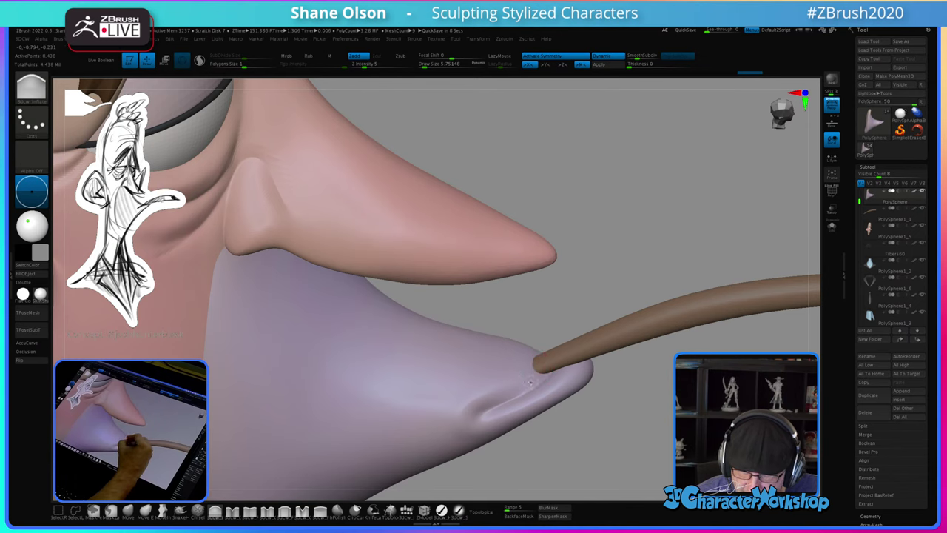
right_click_drag(527, 359, 546, 362)
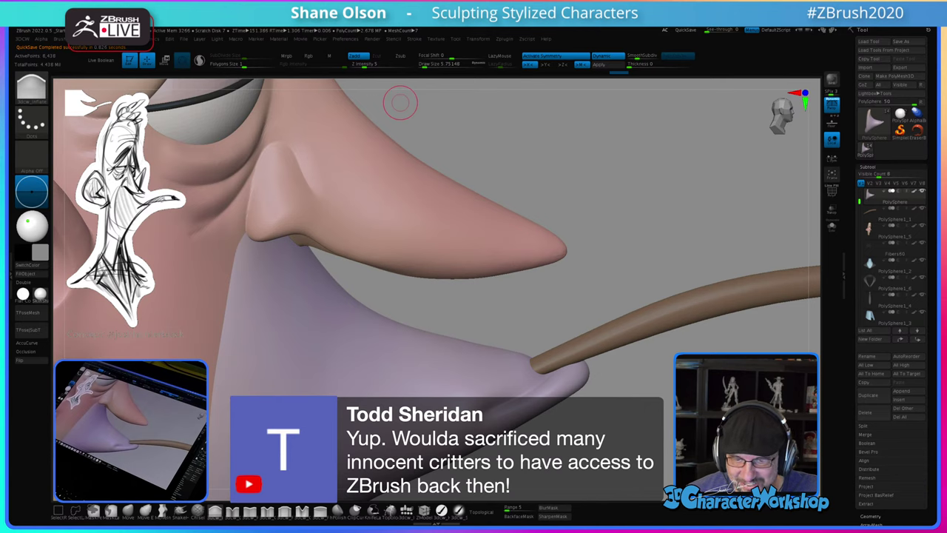
Step: Lift the upper lip above the toothpick's base with the Move brush at draw size about 10.5
left_click_drag(614, 204, 602, 176)
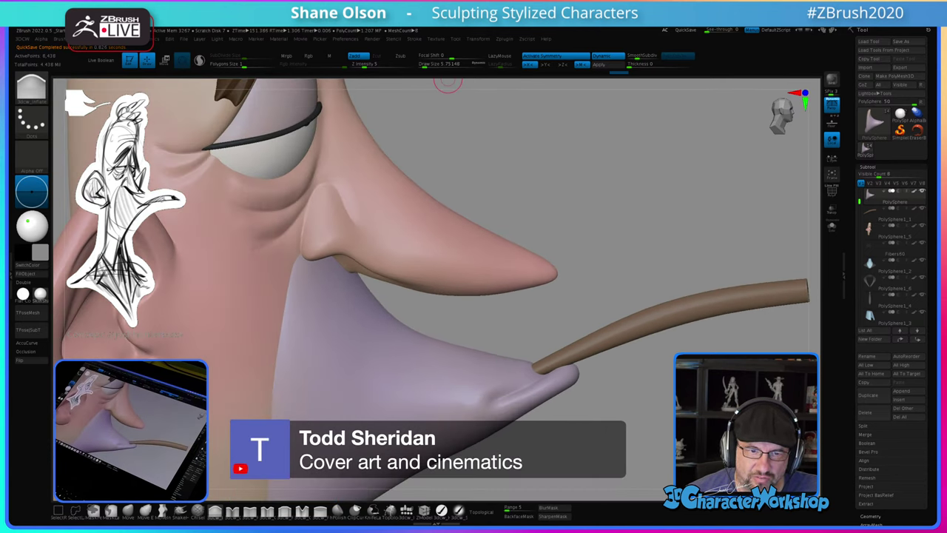
left_click_drag(661, 228, 616, 258)
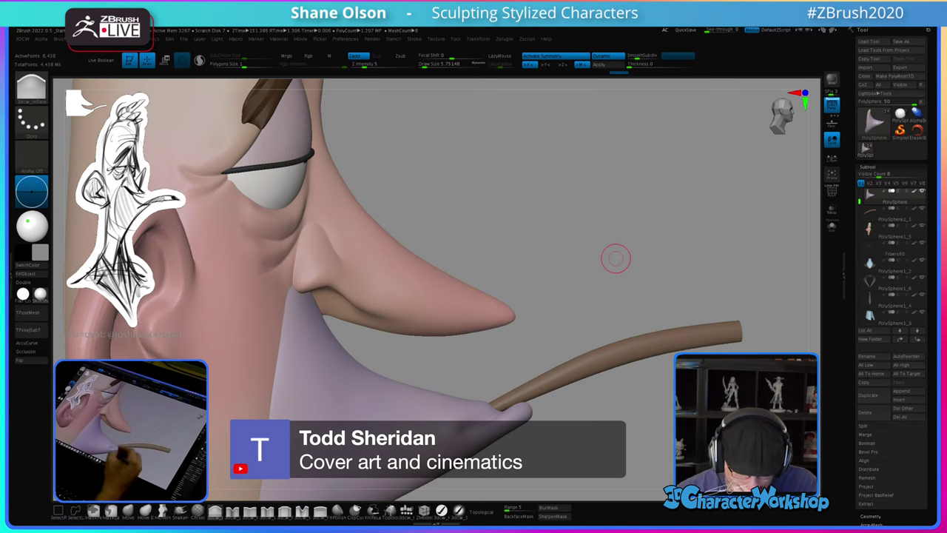
right_click_drag(519, 424, 512, 444, "alt")
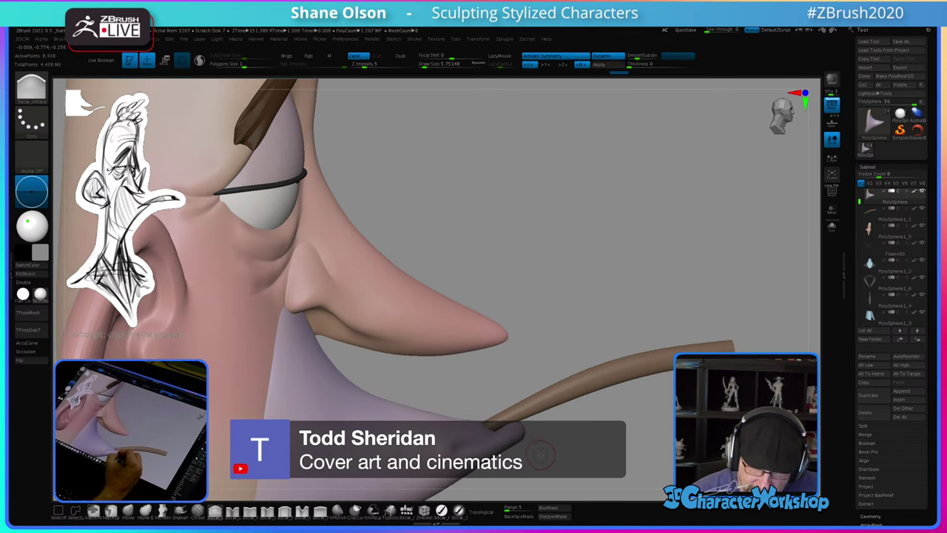
right_click_drag(489, 401, 482, 449)
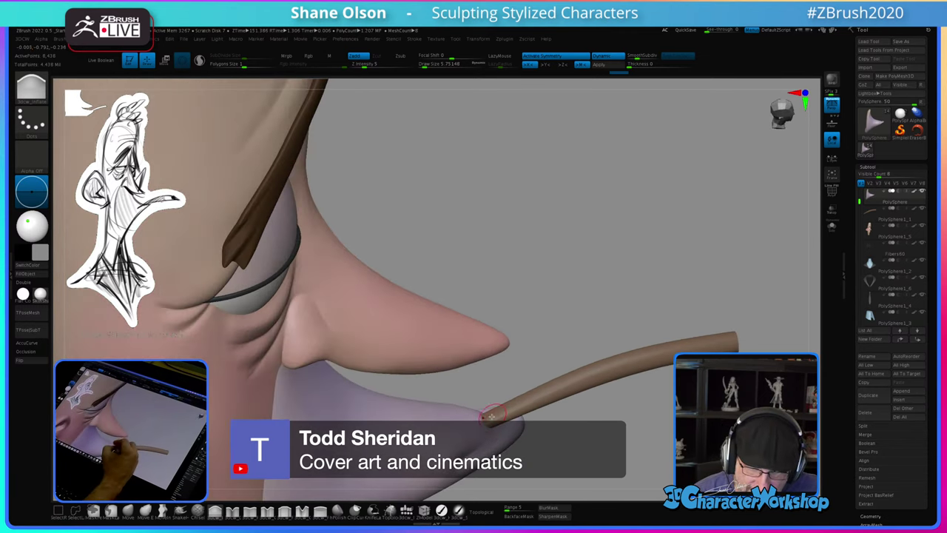
left_click(129, 511)
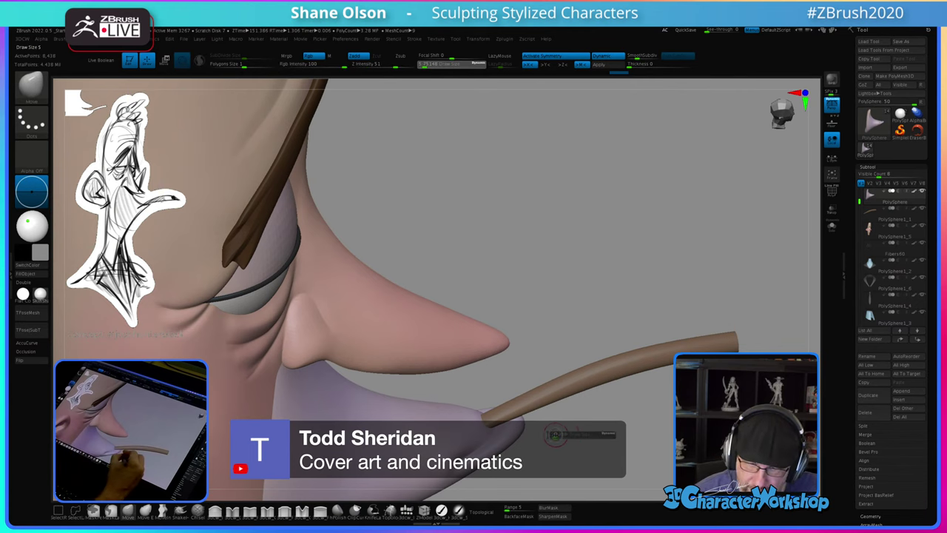
left_click_drag(556, 435, 487, 402)
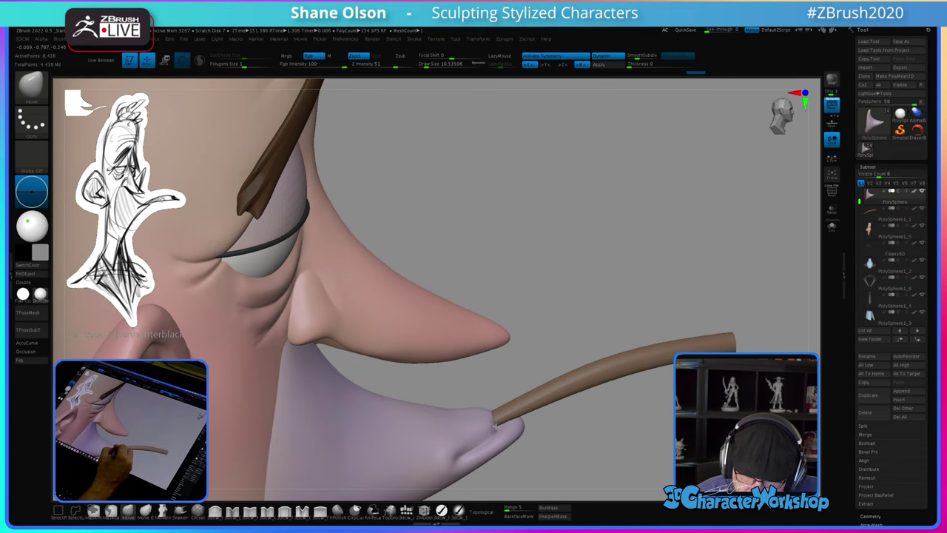
Step: Isolate the muzzle and shape the upper lip's front edge with the Move brush at draw sizes about 5.8 and 10.5
left_click(832, 227)
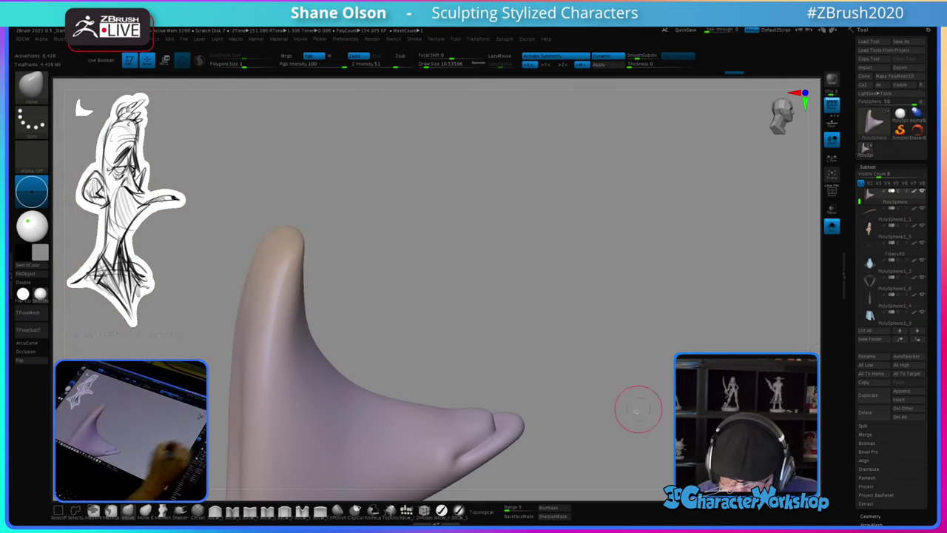
left_click_drag(638, 410, 509, 416)
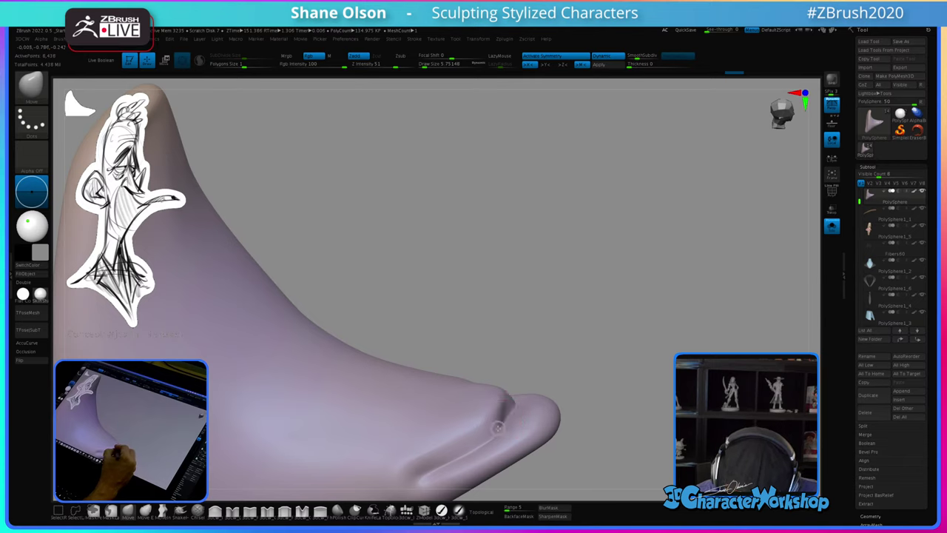
right_click_drag(501, 421, 491, 434)
key("s")
left_click_drag(497, 416, 501, 417)
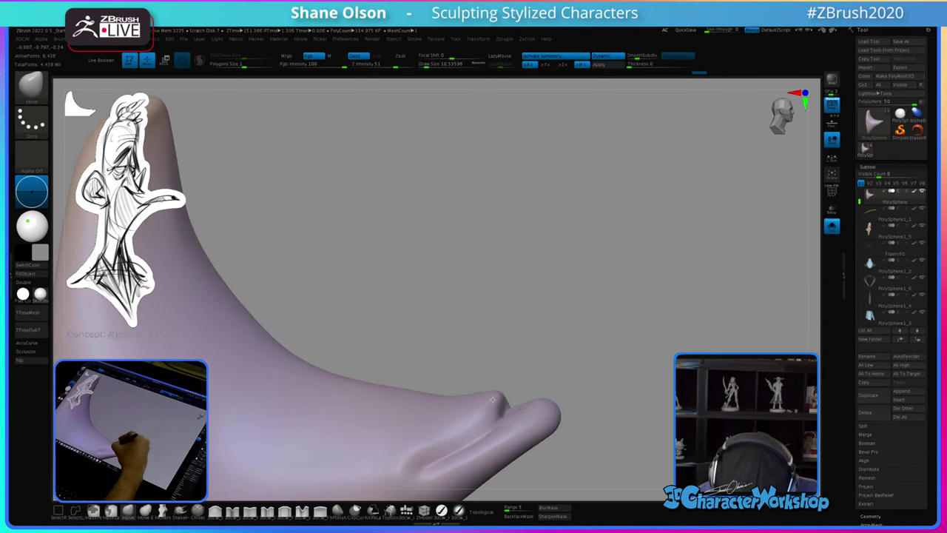
Step: Deepen the notch between the lips with the Move brush at draw sizes about 7.5 and 8.6, and show the whole bust again
right_click_drag(515, 409, 510, 416)
key("s")
left_click_drag(513, 416, 506, 414)
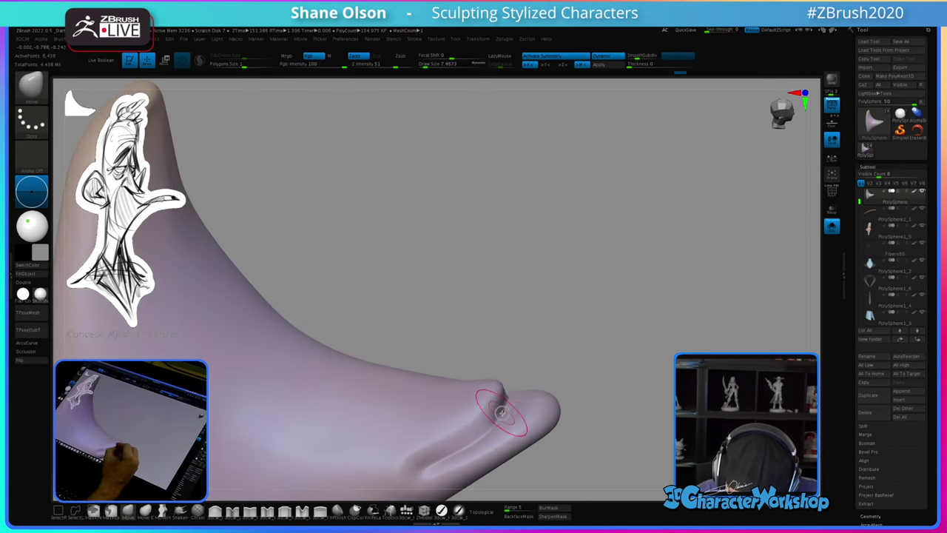
mouse_move(501, 412)
right_mouse_down()
mouse_move(521, 401)
mouse_move(501, 411)
right_mouse_up()
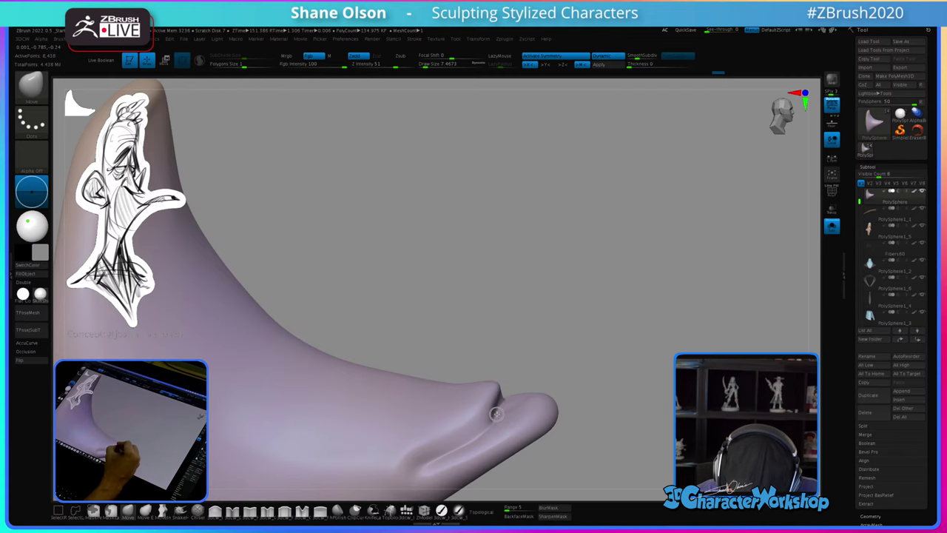
mouse_move(506, 419)
left_mouse_down()
mouse_move(516, 409)
mouse_move(493, 429)
left_mouse_up()
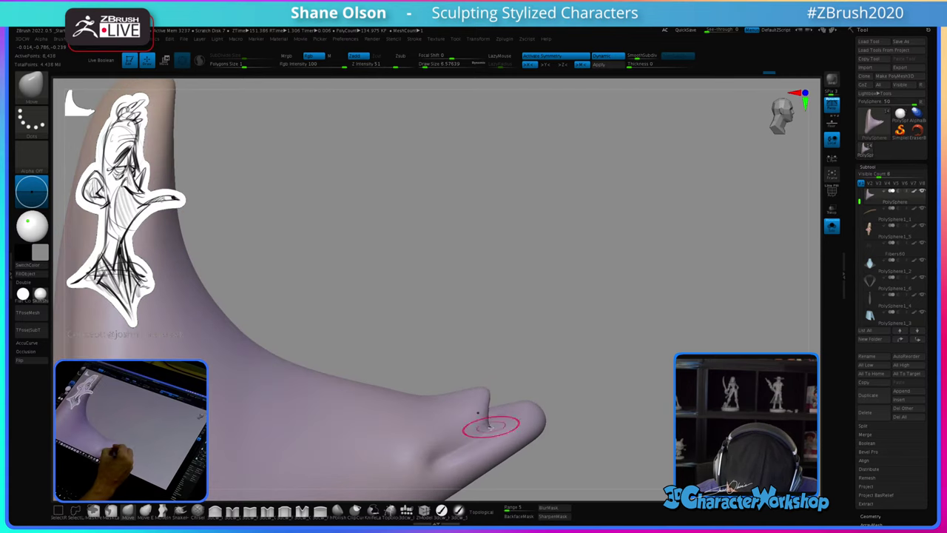
mouse_move(803, 306)
left_mouse_down()
mouse_move(641, 412)
mouse_move(615, 418)
mouse_move(639, 410)
left_mouse_up()
left_click_drag(562, 413, 551, 413)
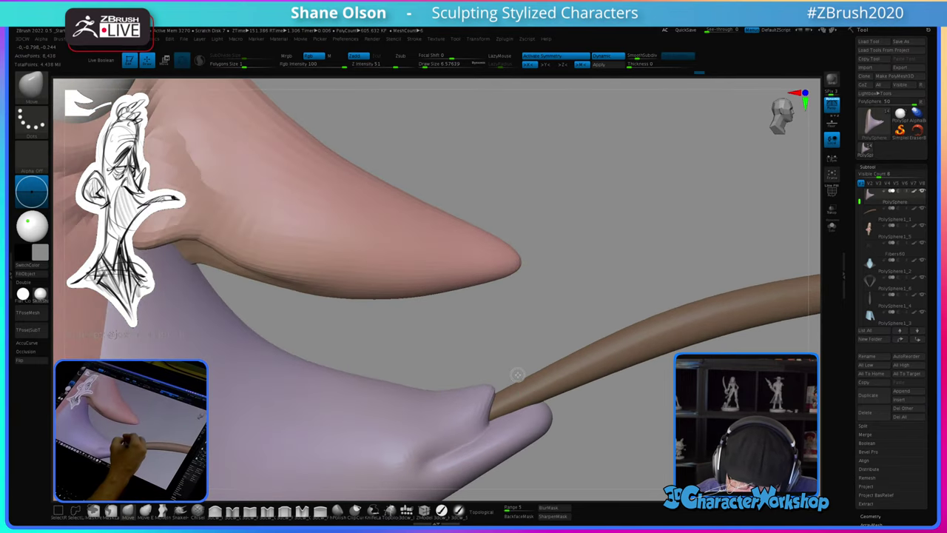
Step: Fit the lips around the toothpick's base with the Move brush at draw size about 8.4
key("s")
left_click_drag(518, 361, 502, 407)
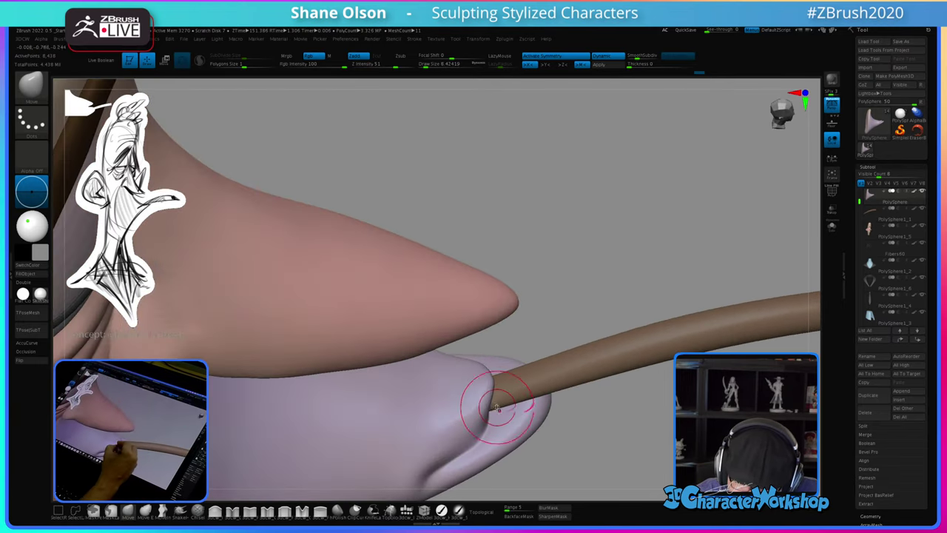
mouse_move(488, 422)
right_mouse_down()
mouse_move(499, 424)
mouse_move(491, 426)
right_mouse_up()
Step: Cut the lip separation deeper beneath the toothpick with the crease brush at draw size about 8.6
left_click(302, 511)
key("[")
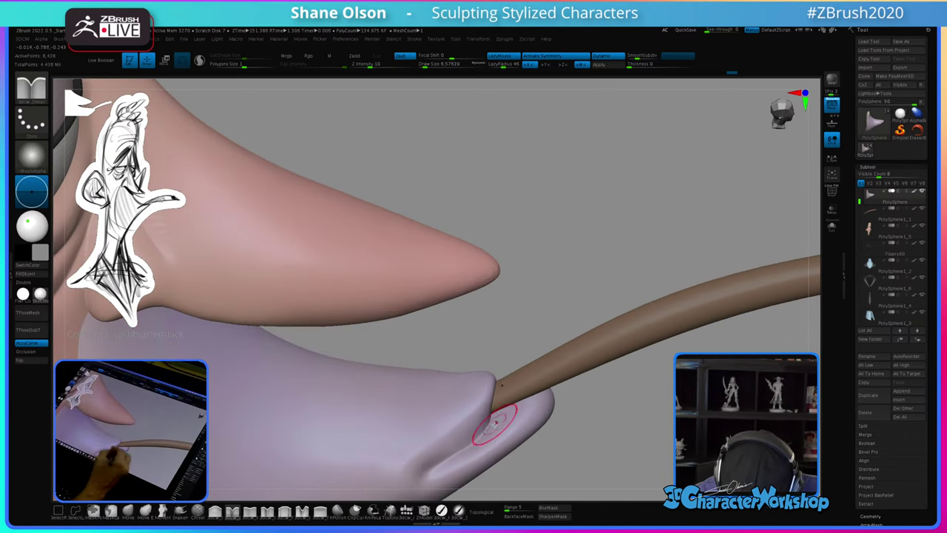
right_click_drag(496, 423, 488, 421)
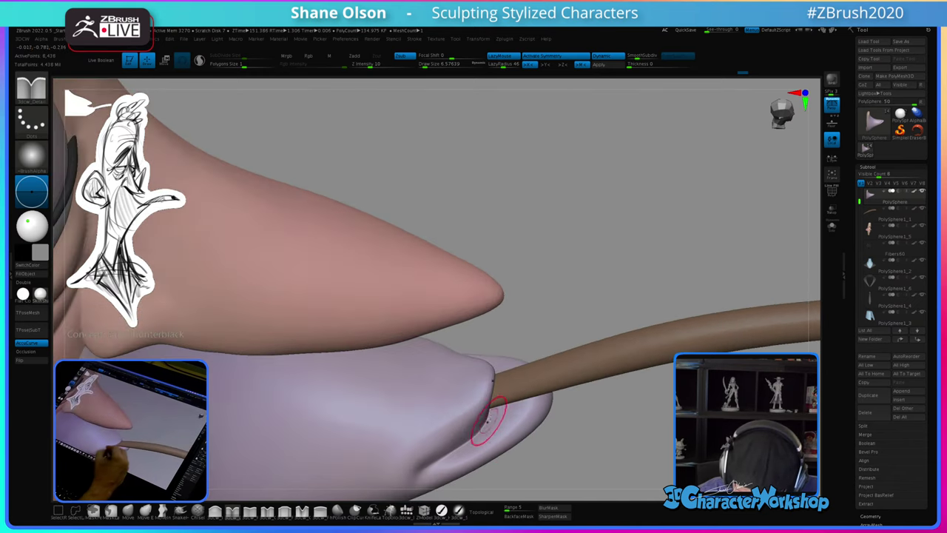
left_click_drag(587, 420, 543, 452)
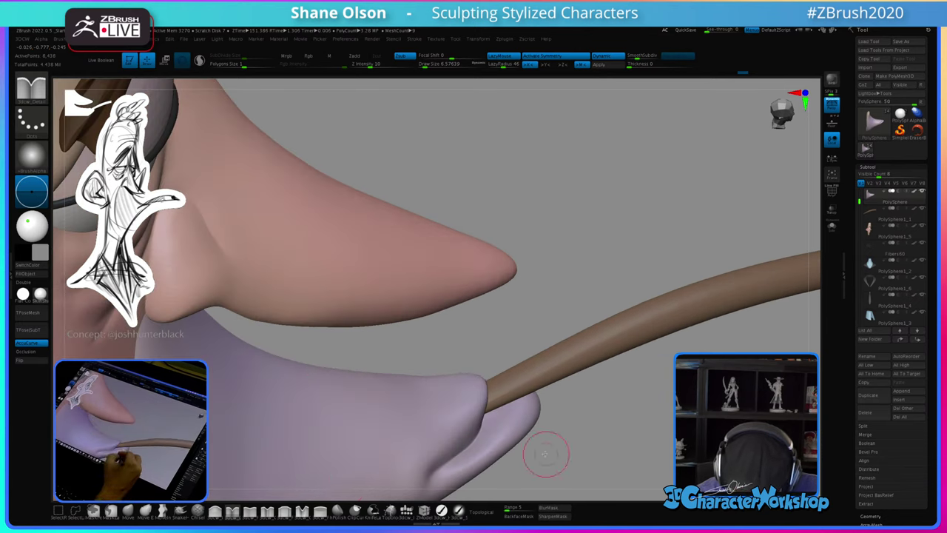
Step: Refine the upper lip's overhanging edge and the lower lip with the Move brush, finishing at draw size about 8.4
left_click(129, 509)
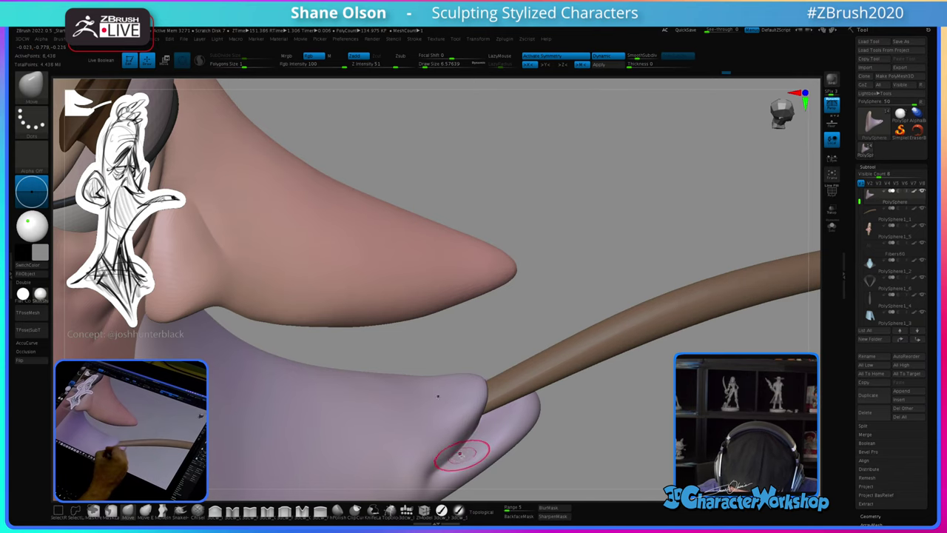
mouse_move(566, 434)
left_mouse_down()
mouse_move(601, 425)
mouse_move(594, 417)
left_mouse_up()
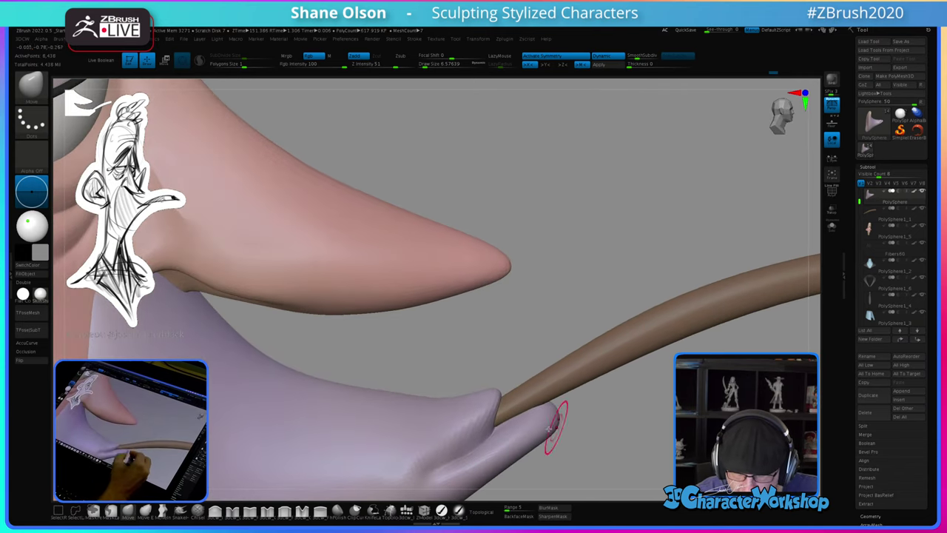
key("s")
left_click_drag(471, 436, 475, 433)
right_click_drag(476, 419, 478, 429)
key("s")
left_click(476, 432)
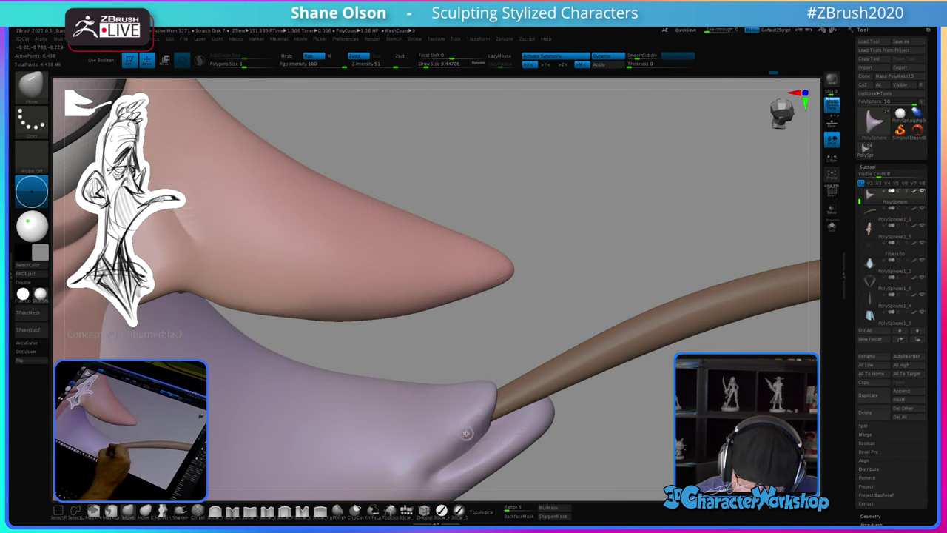
Step: Smooth the upper lip's edge and reshape the lower lip's tip with the Move brush at draw sizes about 8.4 and 12.9
mouse_move(601, 444)
left_mouse_down()
mouse_move(578, 454)
mouse_move(600, 446)
mouse_move(587, 426)
mouse_move(543, 455)
mouse_move(564, 457)
mouse_move(548, 436)
left_mouse_up()
left_click_drag(463, 398, 451, 388, "shift")
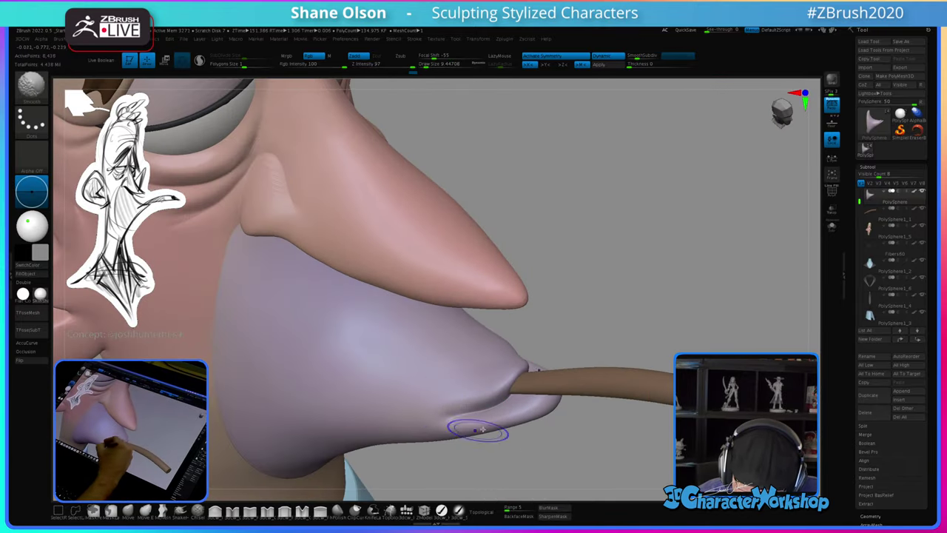
mouse_move(477, 429)
left_mouse_down()
mouse_move(546, 439)
mouse_move(537, 445)
mouse_move(598, 423)
mouse_move(395, 463)
left_mouse_up()
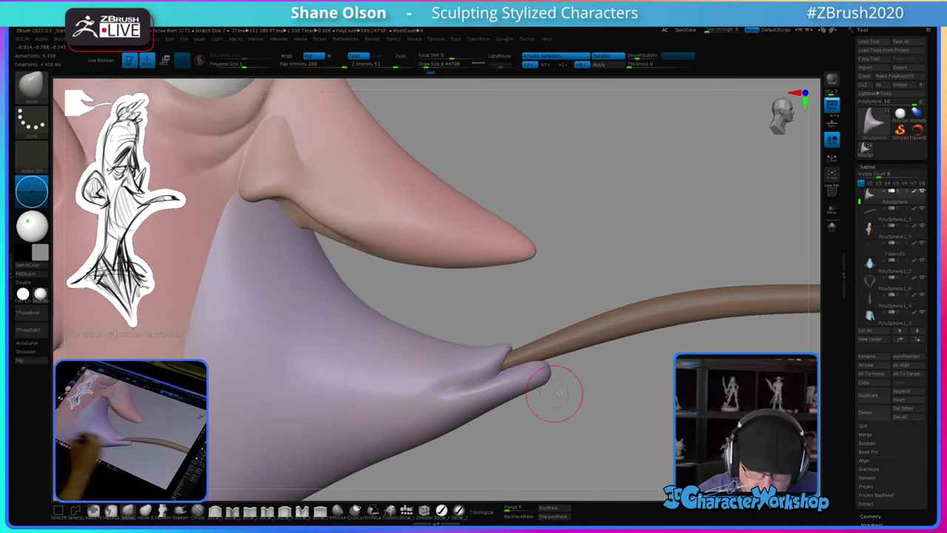
mouse_move(554, 392)
left_mouse_down()
mouse_move(589, 396)
mouse_move(436, 393)
left_mouse_up()
left_click_drag(542, 420, 531, 421)
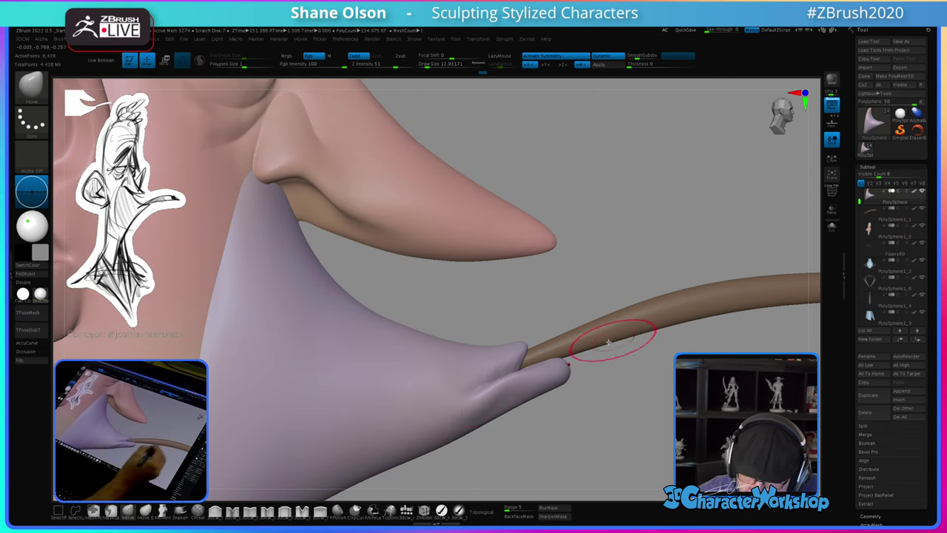
left_click_drag(612, 408, 577, 429, "alt")
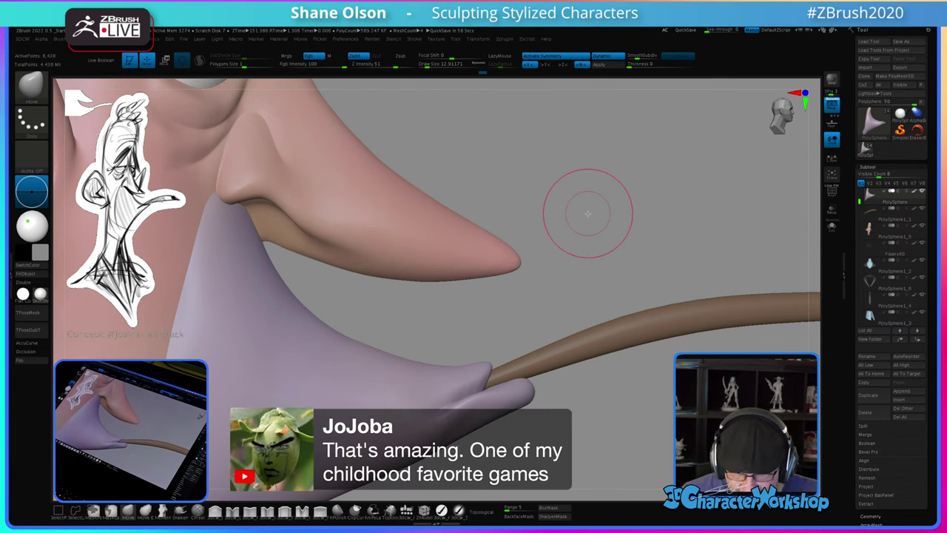
Step: Smooth the lip edges beside the toothpick and refine the lower lip with the Move brush at draw size about 5.8
mouse_move(589, 207)
left_mouse_down()
mouse_move(466, 425)
mouse_move(592, 433)
mouse_move(500, 442)
mouse_move(526, 437)
left_mouse_up()
key("s")
left_click(376, 65)
type("16s")
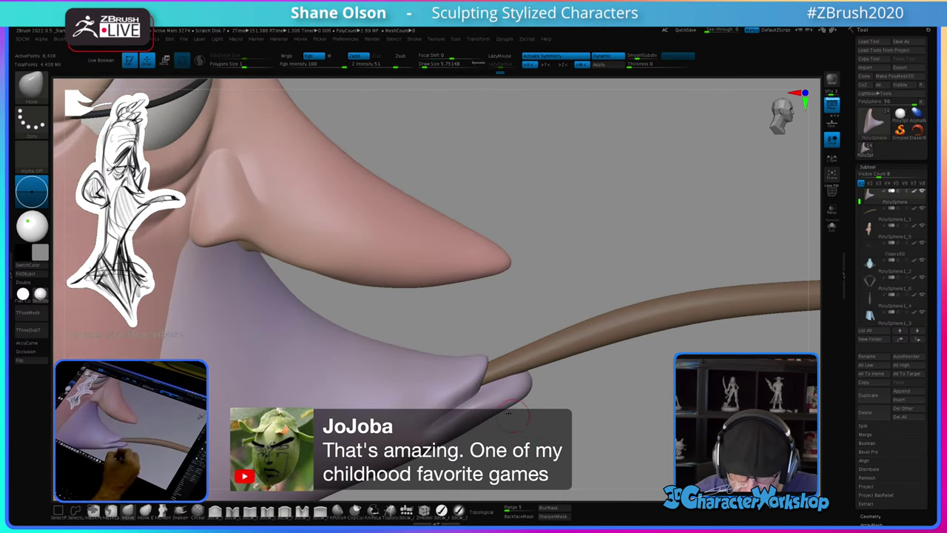
key("shift")
left_click_drag(486, 365, 491, 370, "shift")
mouse_move(521, 399)
left_mouse_down()
mouse_move(473, 409)
mouse_move(512, 410)
left_mouse_up()
key("shift")
left_click_drag(477, 438, 451, 439)
left_click_drag(535, 436, 477, 443)
key("shift")
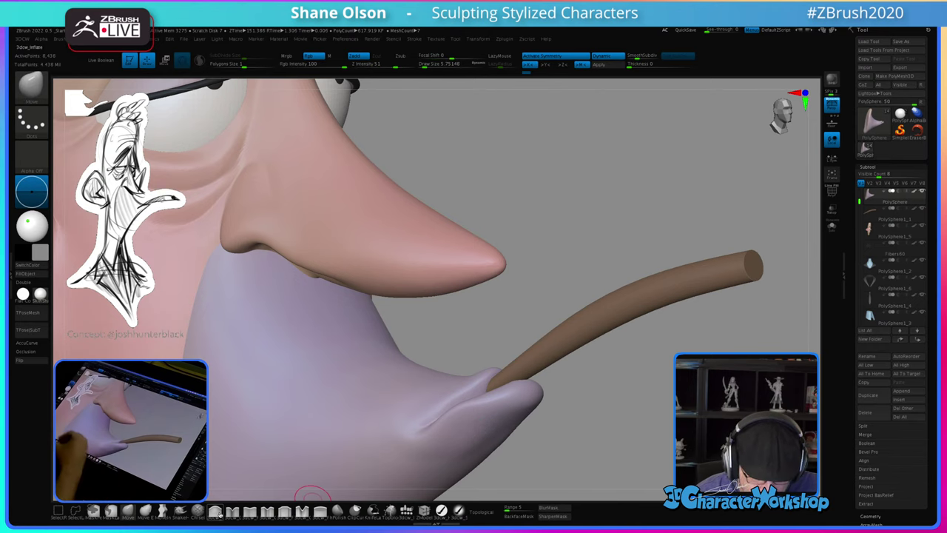
Step: Shape the mouth corner and the lower lip's underside with the Move brush at draw sizes about 11.7 and 5.8
mouse_move(567, 438)
left_mouse_down()
mouse_move(479, 429)
mouse_move(530, 433)
mouse_move(515, 463)
mouse_move(524, 448)
mouse_move(508, 440)
left_mouse_up()
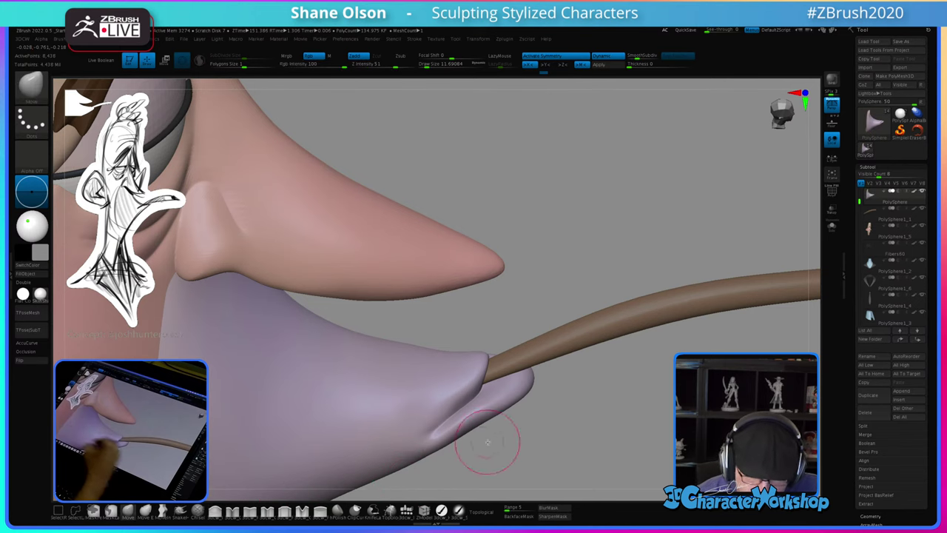
mouse_move(481, 440)
left_mouse_down()
mouse_move(490, 449)
mouse_move(482, 452)
left_mouse_up()
key("s")
left_click_drag(442, 423, 442, 432)
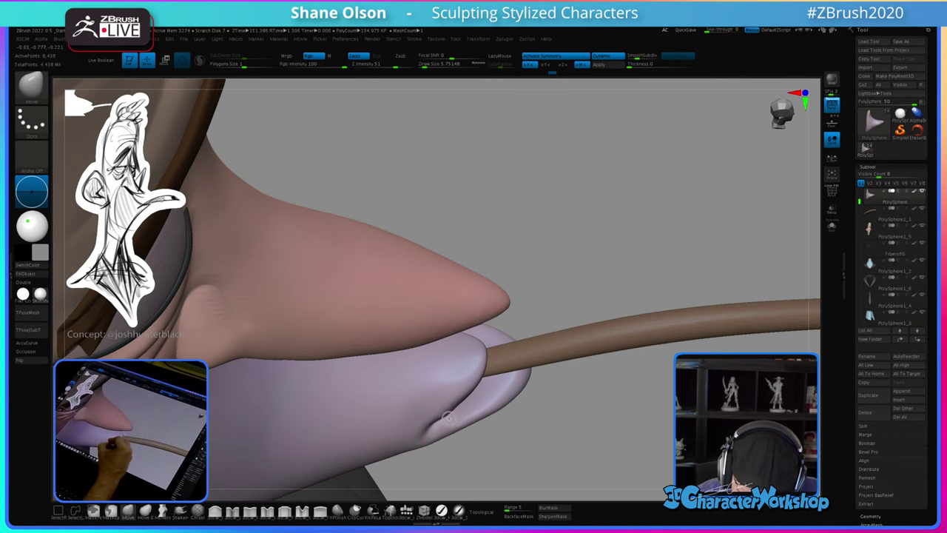
mouse_move(501, 440)
left_mouse_down()
mouse_move(465, 415)
mouse_move(433, 430)
mouse_move(449, 429)
mouse_move(443, 408)
left_mouse_up()
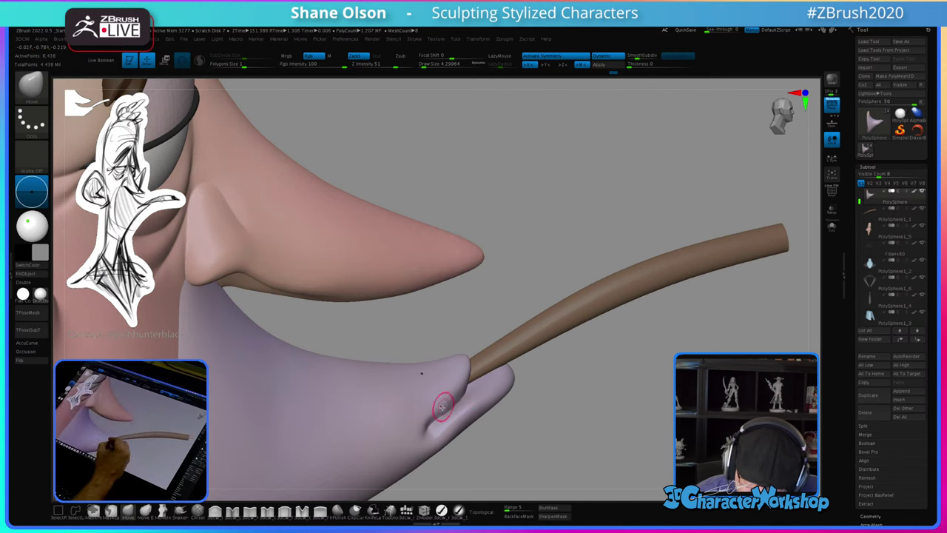
Step: Adjust the mouth corner and the fold between the lips with the Move brush at draw sizes between about 8.4 and 14.2
left_click_drag(503, 418, 535, 432)
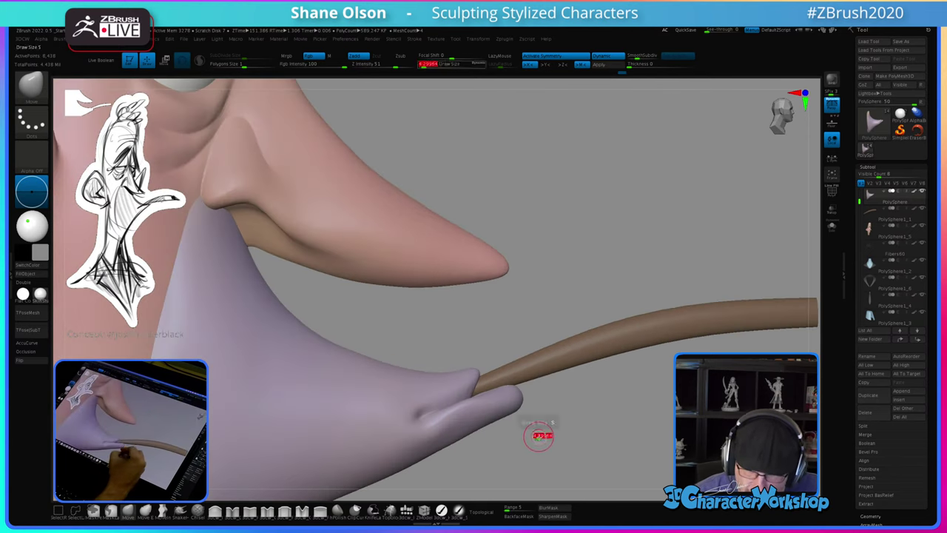
key("bracketright")
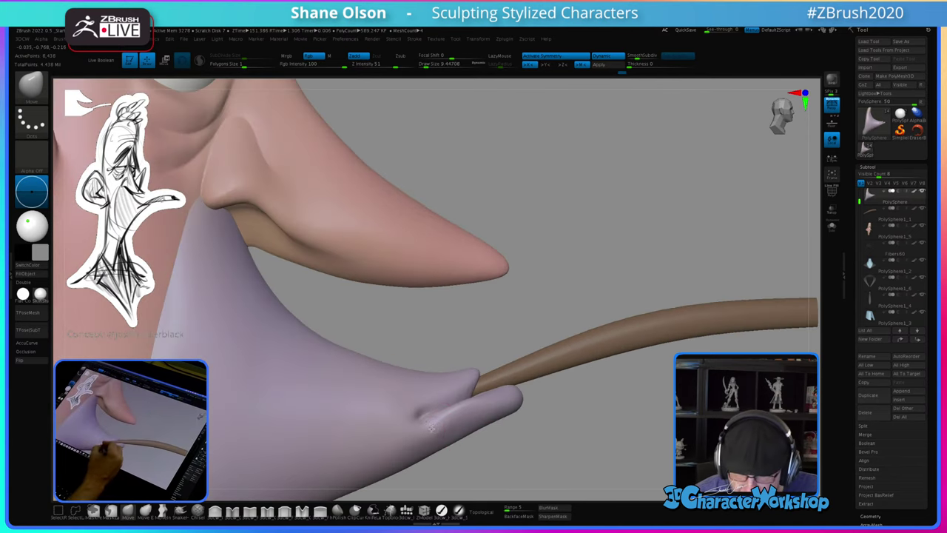
key("bracketright")
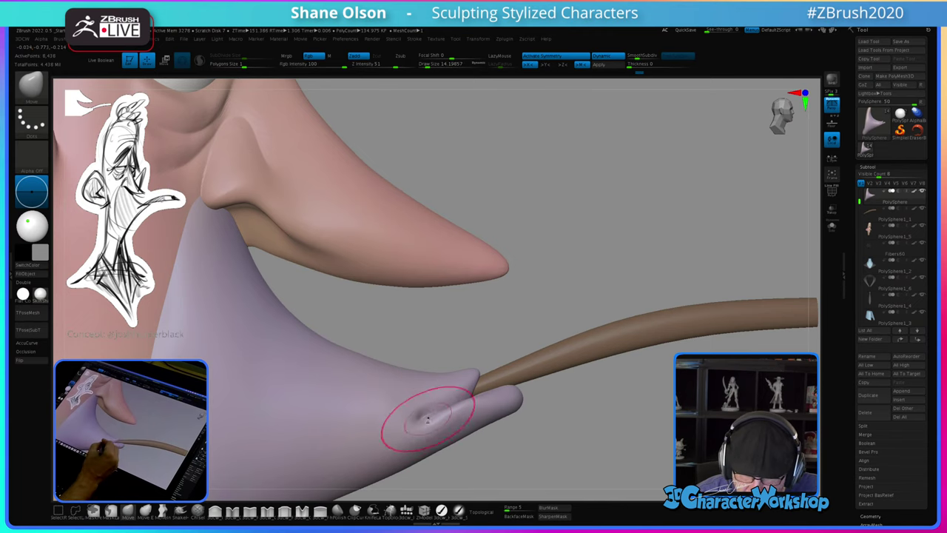
mouse_move(540, 444)
left_mouse_down()
mouse_move(525, 455)
mouse_move(537, 447)
mouse_move(534, 427)
mouse_move(465, 413)
mouse_move(518, 418)
left_mouse_up()
key("bracketleft")
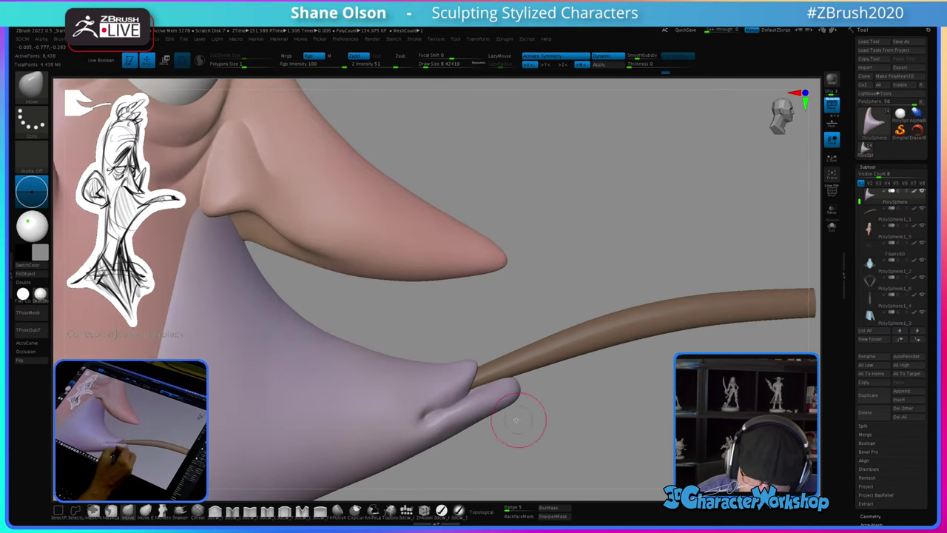
key("bracketright")
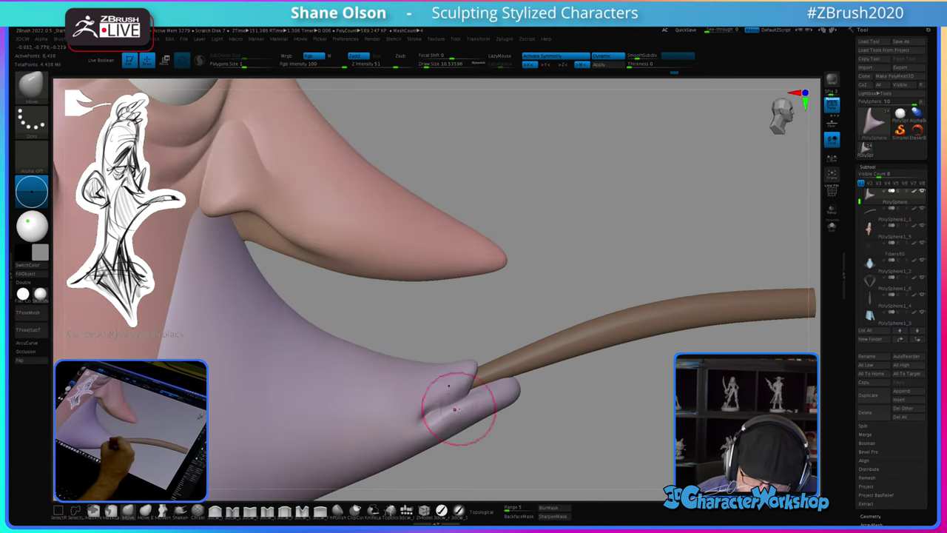
left_click_drag(473, 398, 454, 395)
key("bracketleft")
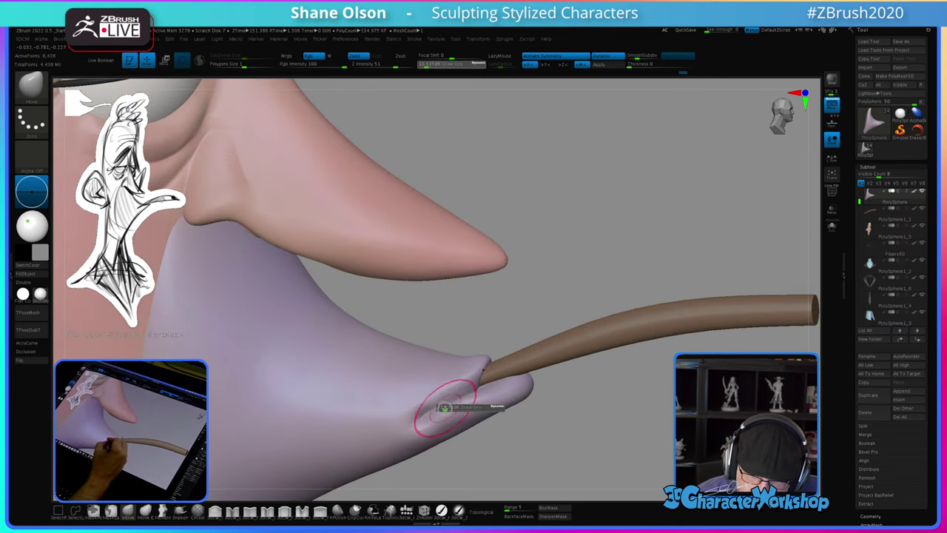
Step: Smooth the lip fold and puff up the mouth corner with the inflate brush at intensity 5 and draw size about 6.6
right_click_drag(441, 409, 448, 408)
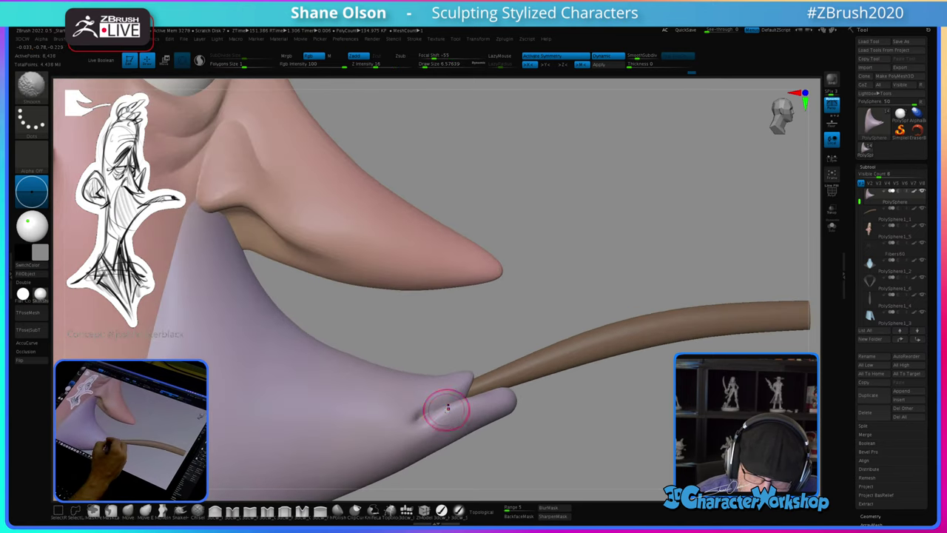
left_click(219, 513)
right_click_drag(435, 402, 437, 410)
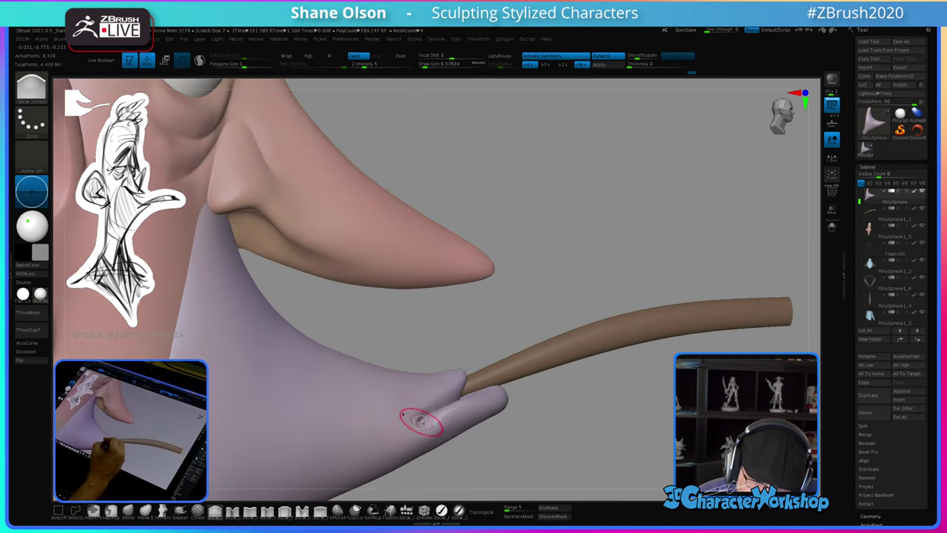
mouse_move(511, 437)
left_mouse_down()
mouse_move(486, 450)
mouse_move(505, 432)
mouse_move(506, 446)
mouse_move(498, 442)
mouse_move(510, 431)
left_mouse_up()
Step: Reshape the lower lip's outline from a higher view with the Move brush at draw sizes about 21.6 and 14.2
left_click(127, 510)
key("s")
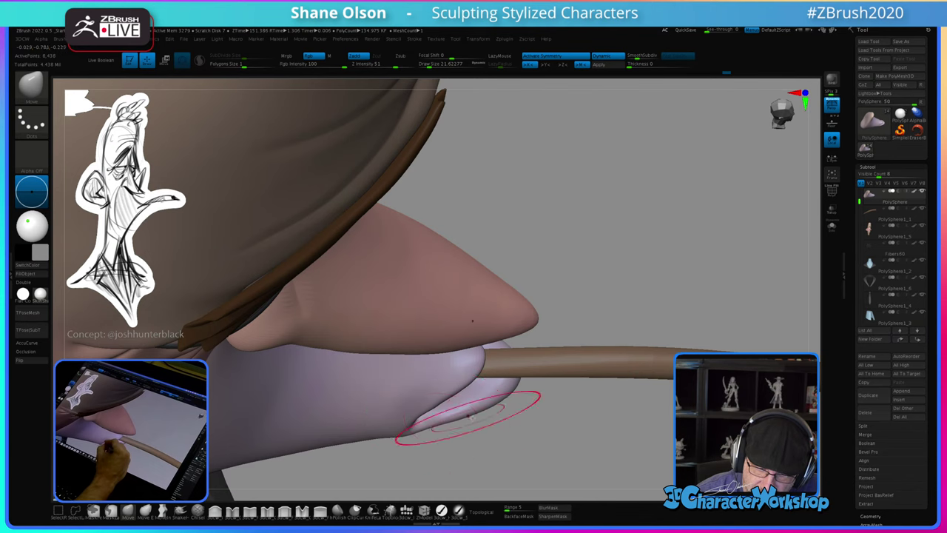
mouse_move(485, 437)
left_mouse_down()
mouse_move(477, 406)
mouse_move(487, 405)
left_mouse_up()
key("s")
key("s")
mouse_move(430, 437)
left_mouse_down()
mouse_move(448, 444)
mouse_move(459, 431)
mouse_move(513, 447)
left_mouse_up()
key("bracketright")
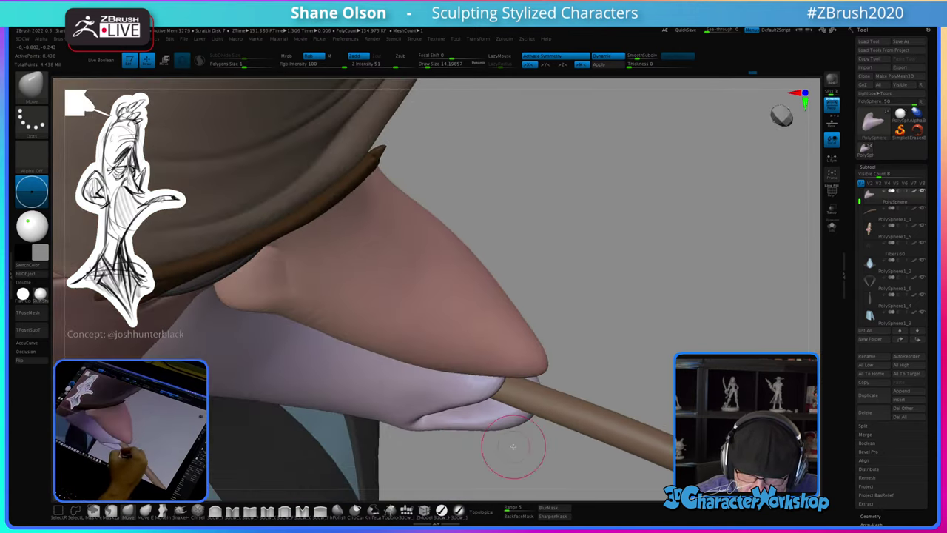
Step: Refine the mouth corner and reposition the lip tips with the Move brush at draw sizes about 5.8 and 18.5
mouse_move(454, 415)
left_mouse_down()
mouse_move(475, 428)
mouse_move(459, 444)
left_mouse_up()
key("bracketleft")
key("bracketleft")
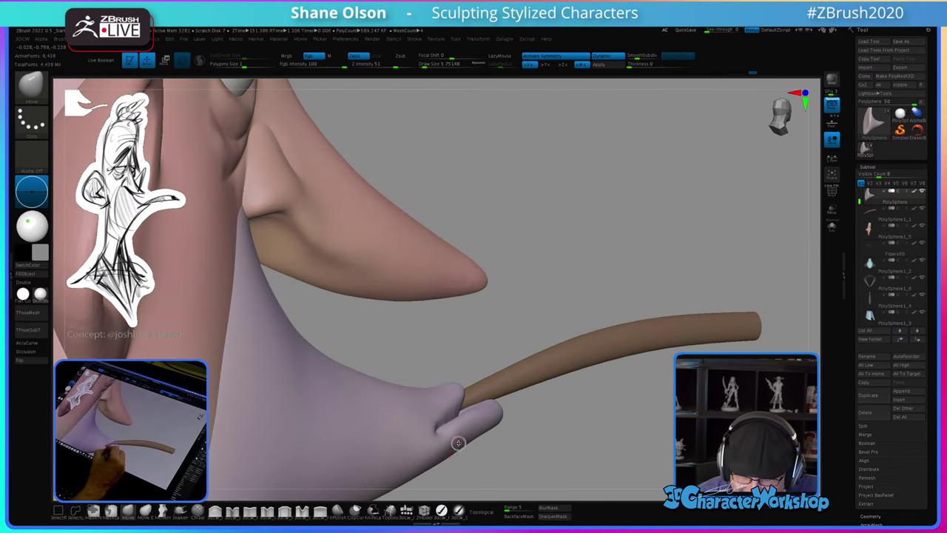
mouse_move(544, 435)
left_mouse_down()
mouse_move(533, 438)
mouse_move(575, 446)
mouse_move(575, 364)
mouse_move(549, 394)
mouse_move(491, 356)
mouse_move(510, 359)
mouse_move(498, 351)
left_mouse_up()
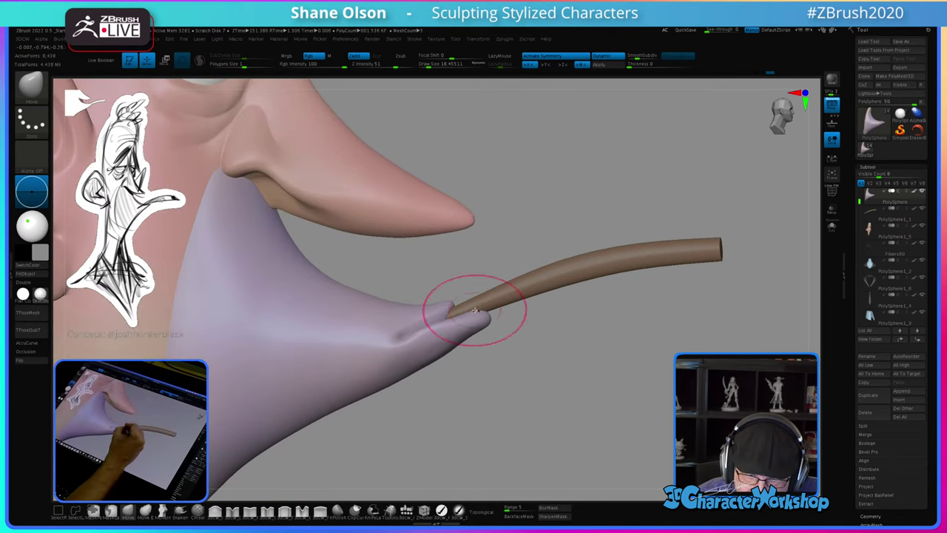
left_click_drag(496, 338, 477, 351)
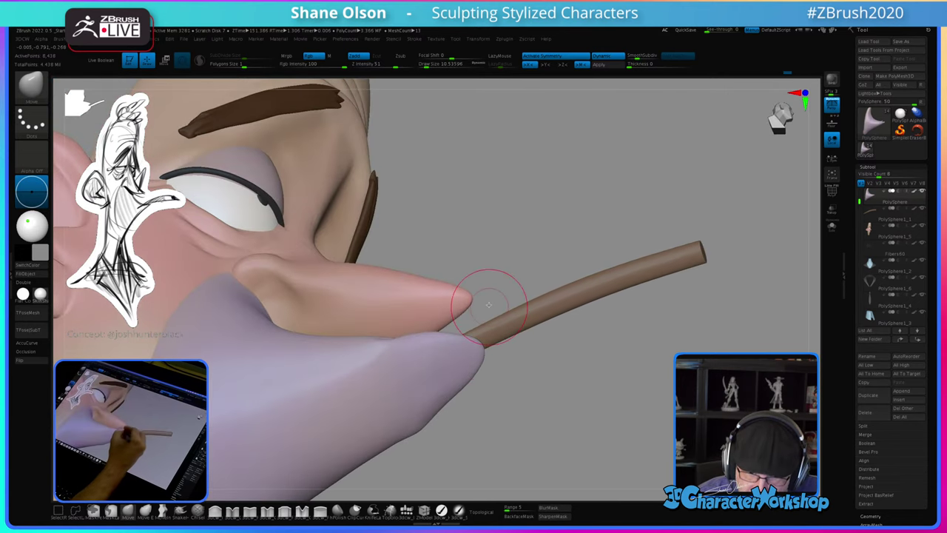
Step: Smooth the lower lip's underside and adjust the fold above it with the Move brush at draw size about 10.5
left_click_drag(489, 305, 422, 383)
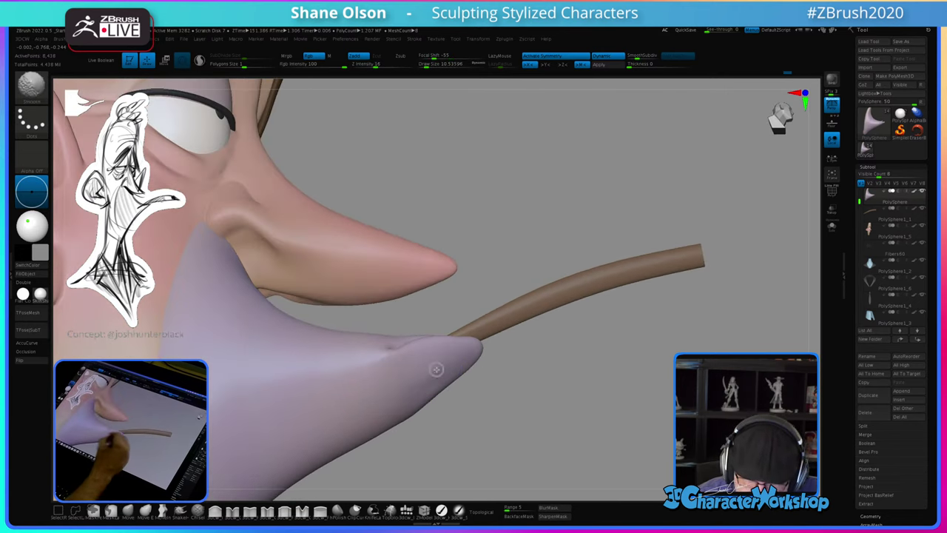
mouse_move(457, 365)
right_mouse_down()
mouse_move(451, 352)
mouse_move(474, 275)
mouse_move(489, 416)
mouse_move(464, 390)
mouse_move(434, 385)
mouse_move(447, 386)
right_mouse_up()
left_click_drag(435, 375, 434, 380)
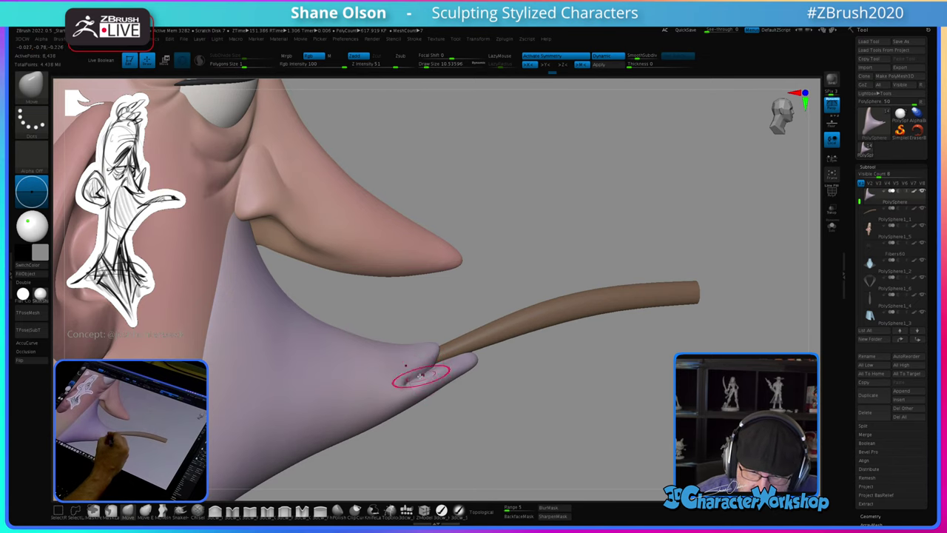
left_click_drag(512, 416, 485, 418)
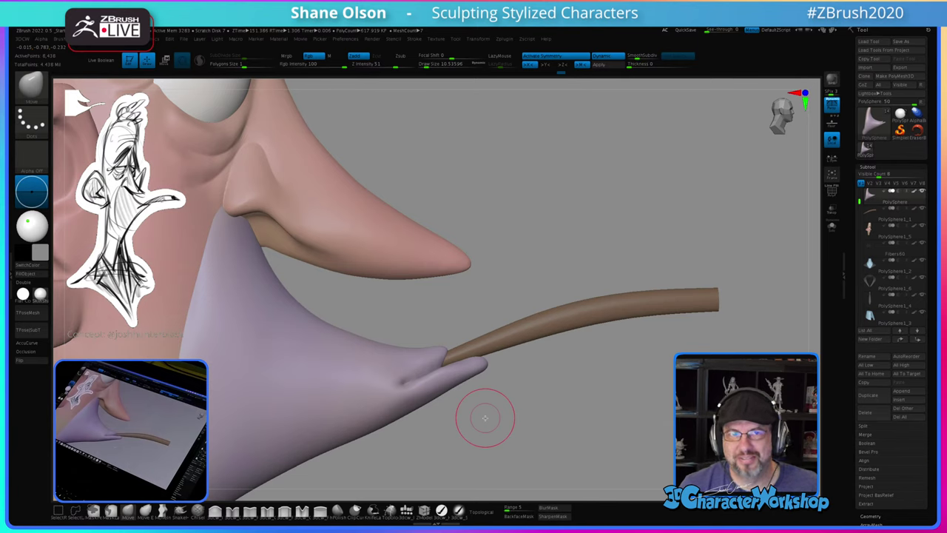
left_click_drag(503, 408, 491, 382)
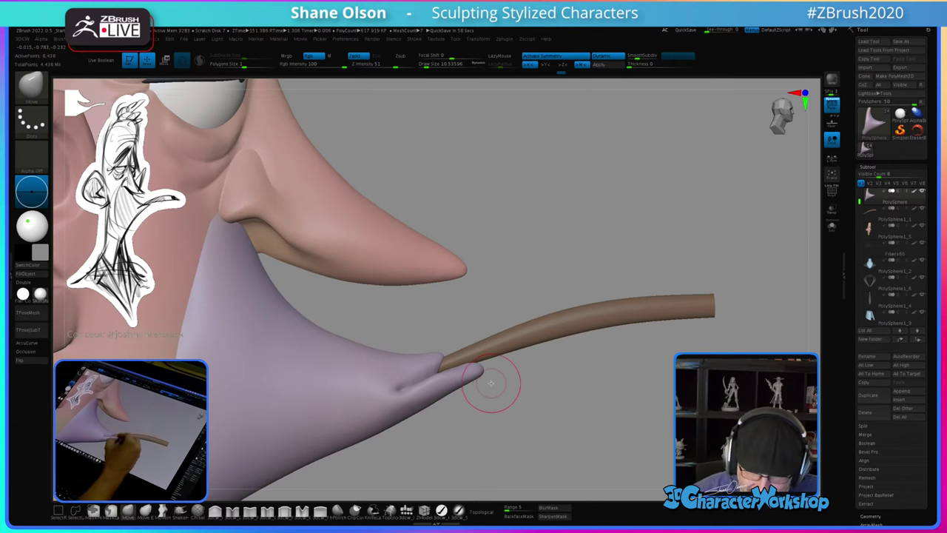
Step: Isolate the muzzle, reshape its lower lip with the Move brush at draw size about 8.4, and smooth the surface
left_click(831, 227)
mouse_move(535, 424)
left_mouse_down()
mouse_move(502, 421)
mouse_move(495, 347)
mouse_move(508, 377)
mouse_move(499, 377)
left_mouse_up()
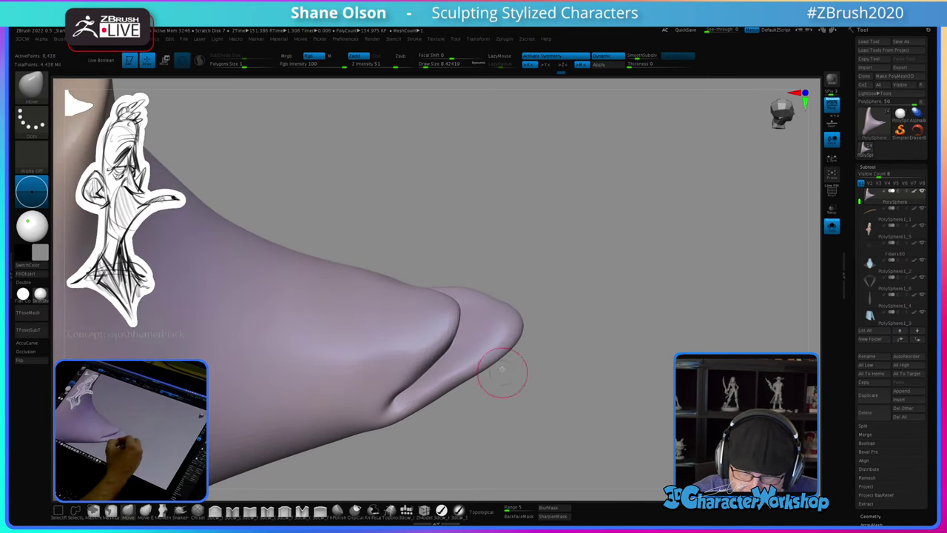
mouse_move(492, 335)
left_mouse_down()
mouse_move(490, 328)
mouse_move(494, 361)
mouse_move(501, 342)
mouse_move(493, 317)
left_mouse_up()
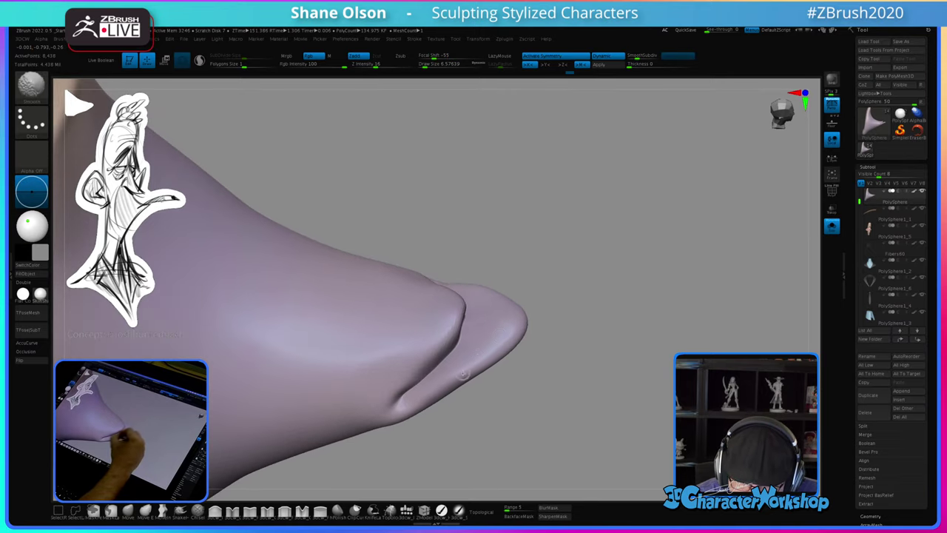
left_click_drag(538, 381, 545, 357)
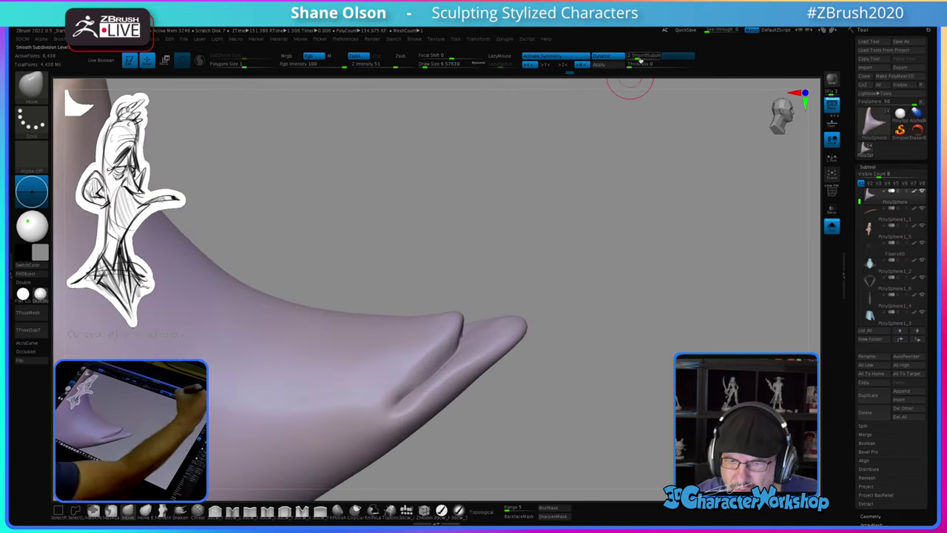
Step: Raise the muzzle's smooth subdivision level and pull the lower lip into shape with the Move brush at draw size about 17
left_click_drag(642, 59, 647, 58)
mouse_move(561, 333)
left_mouse_down()
mouse_move(563, 345)
mouse_move(541, 343)
mouse_move(529, 328)
mouse_move(530, 349)
mouse_move(518, 341)
mouse_move(550, 402)
mouse_move(555, 387)
mouse_move(534, 328)
mouse_move(534, 398)
left_mouse_up()
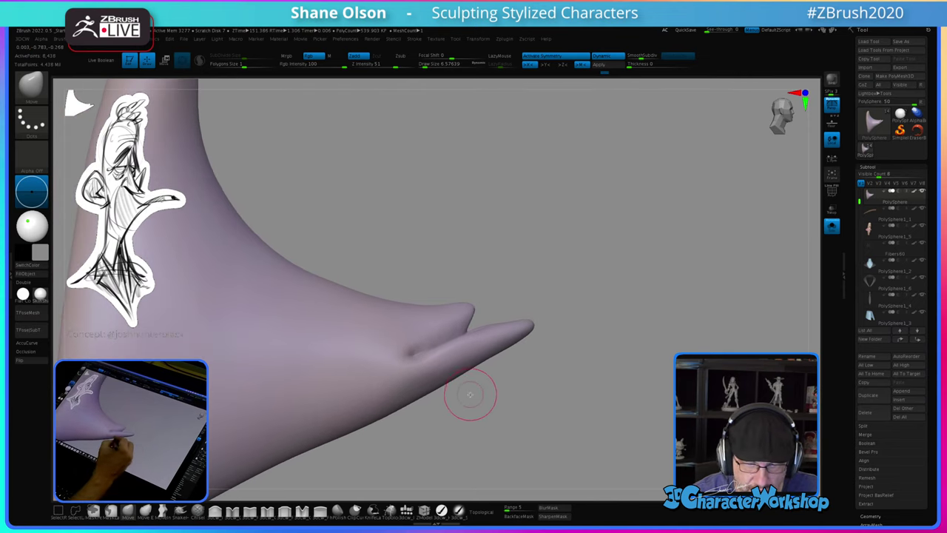
key("s")
left_click_drag(472, 396, 475, 395)
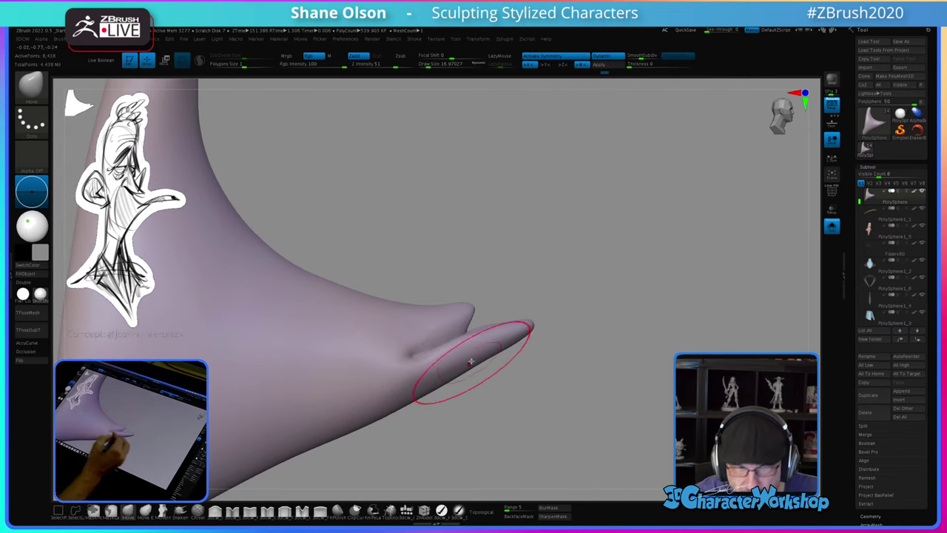
right_click_drag(467, 355, 469, 351)
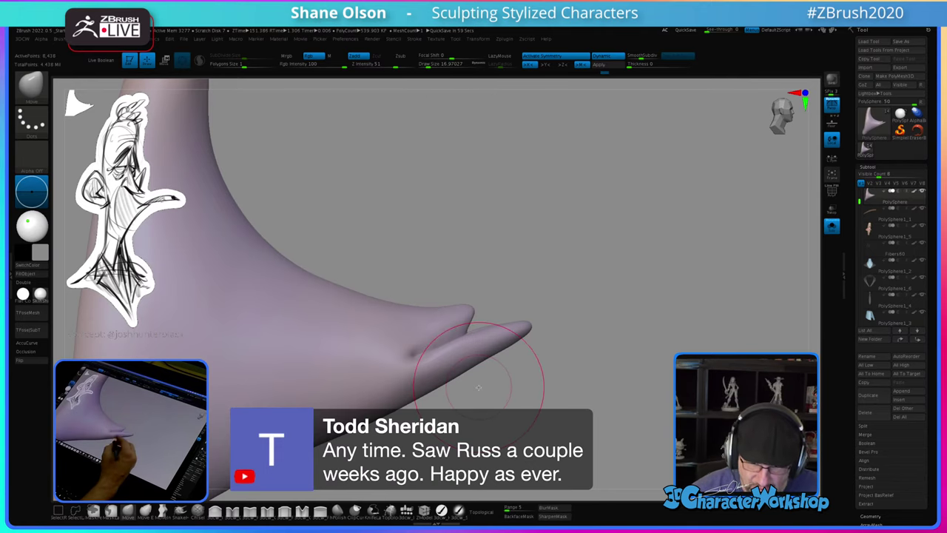
left_click_drag(478, 387, 402, 377)
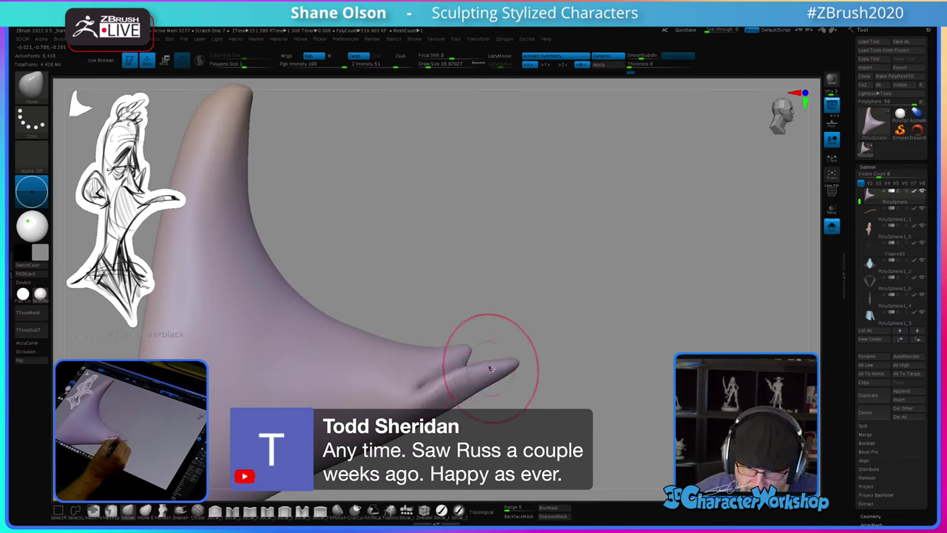
Step: Show the whole bust again and refine the lower lip beneath the toothpick with the Move brush at draw size about 11.7
left_click(831, 227)
mouse_move(539, 414)
left_mouse_down()
mouse_move(524, 415)
mouse_move(518, 397)
mouse_move(539, 399)
mouse_move(538, 364)
mouse_move(548, 423)
mouse_move(542, 417)
left_mouse_up()
key("s")
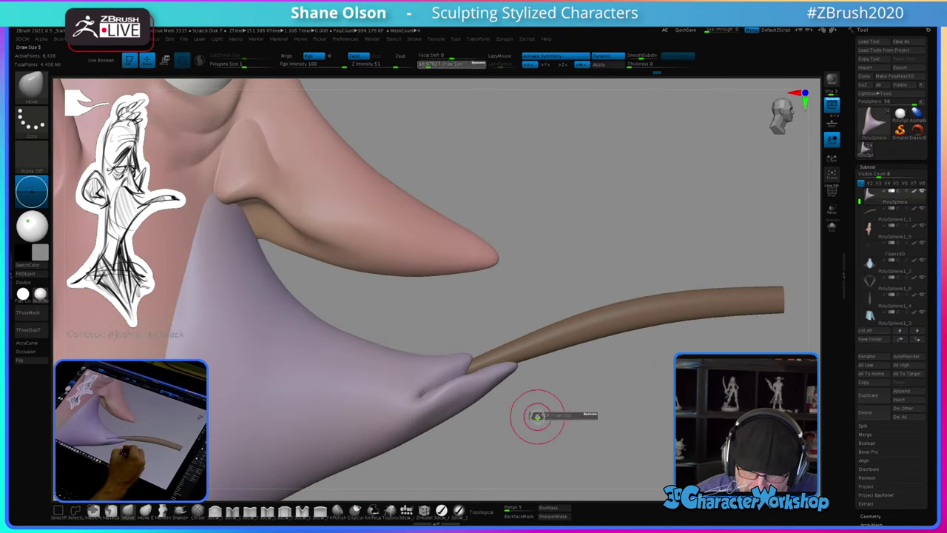
key("s")
left_click_drag(455, 390, 458, 382)
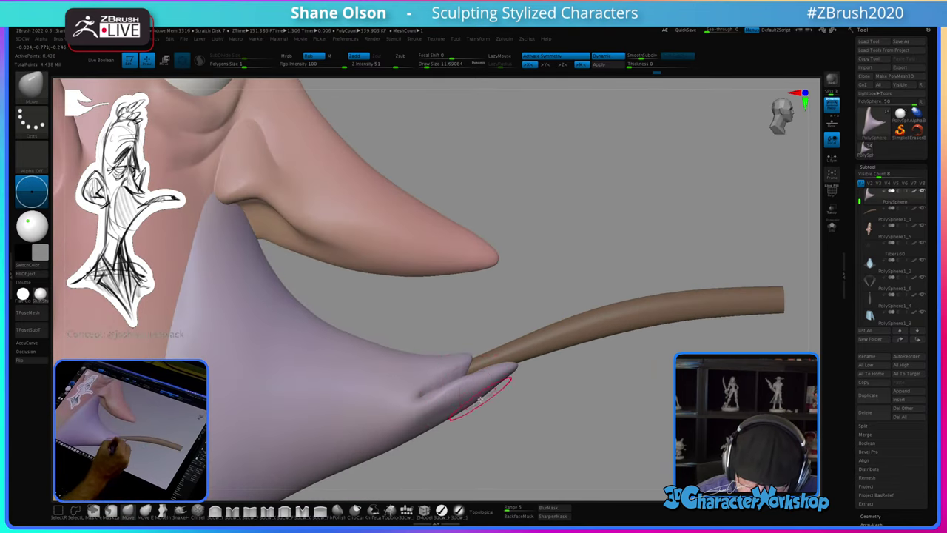
Step: Smooth the lower lip's fold below the toothpick and touch up its outer contour with the Move brush
right_click_drag(496, 377, 487, 380)
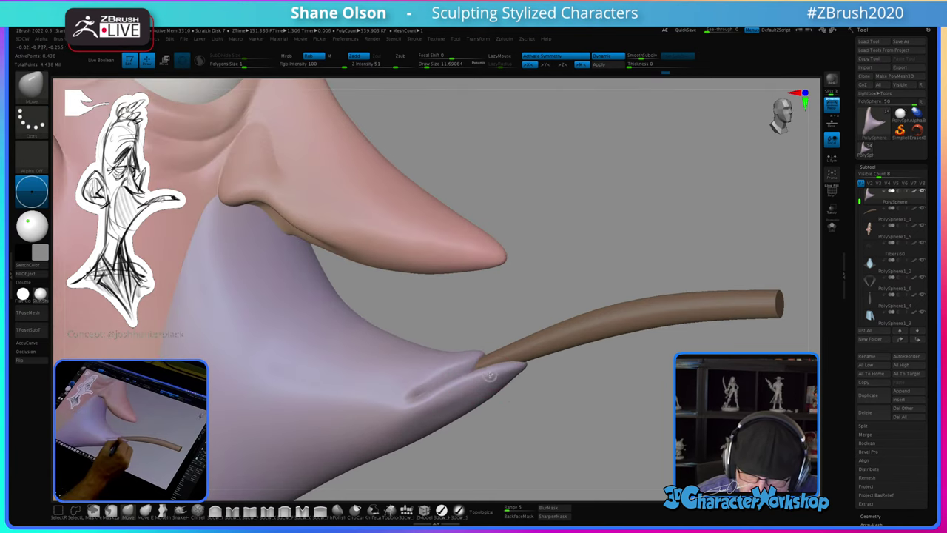
left_click_drag(540, 379, 489, 419)
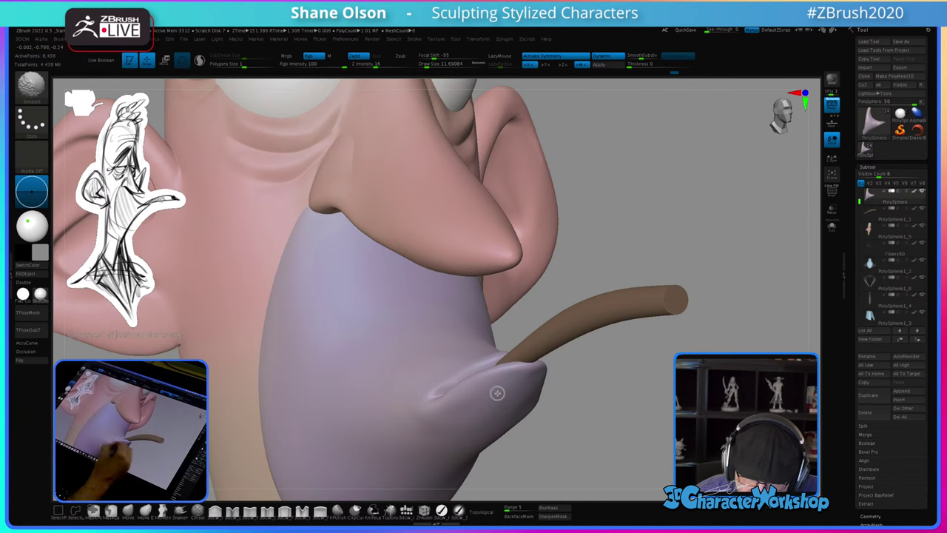
left_click_drag(482, 416, 529, 349)
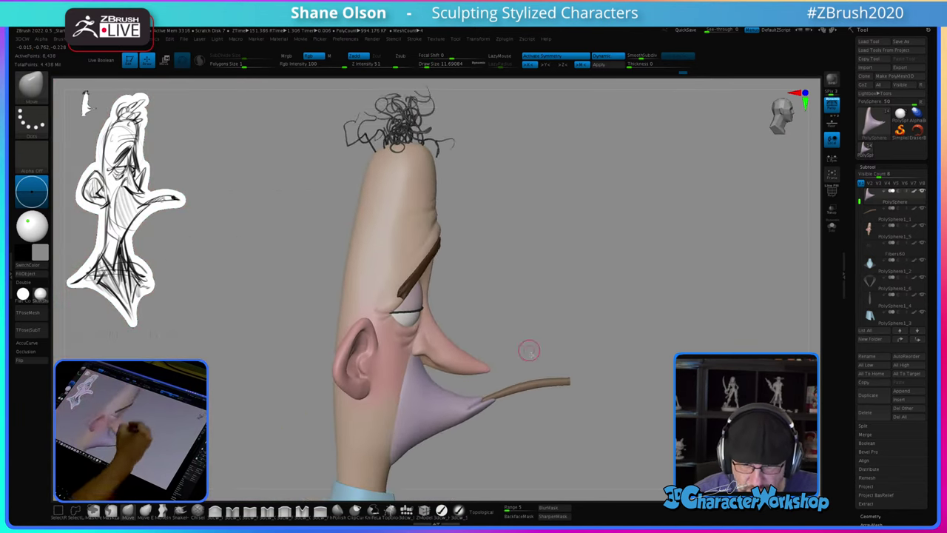
left_click_drag(556, 412, 539, 332, "alt")
left_click_drag(485, 360, 481, 393, "alt")
Step: Shorten the muzzle front to back in side profile by scaling it with the gizmo placed at its rear edge
key("s")
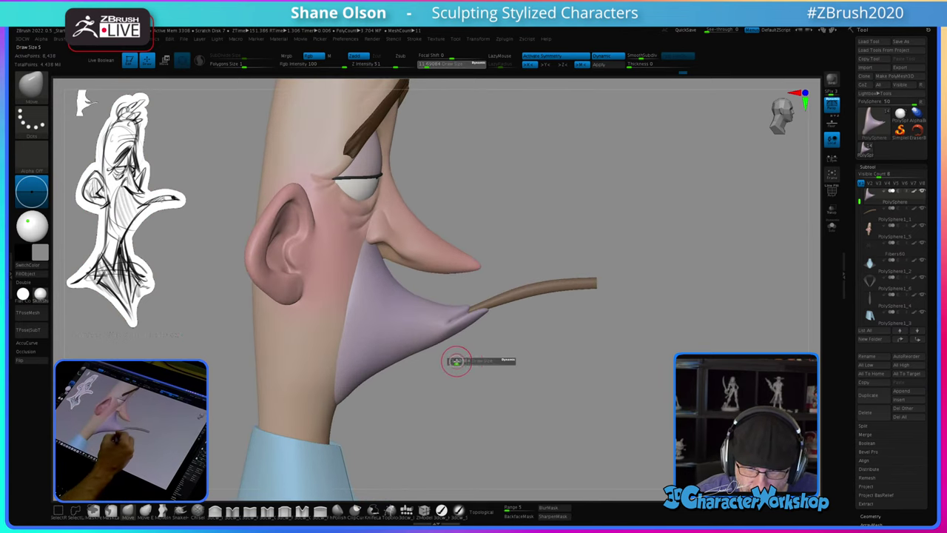
left_click_drag(457, 360, 490, 385)
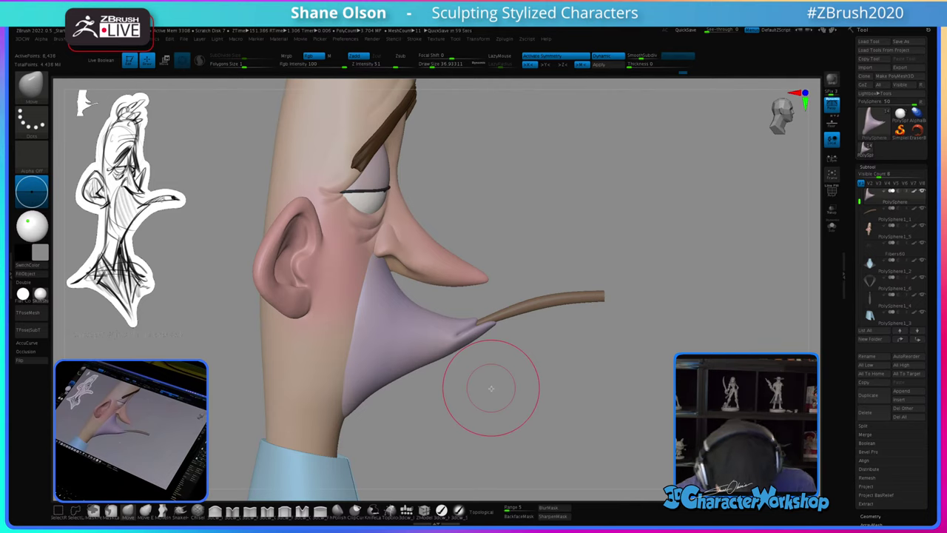
key("shift+f")
key("shift+f")
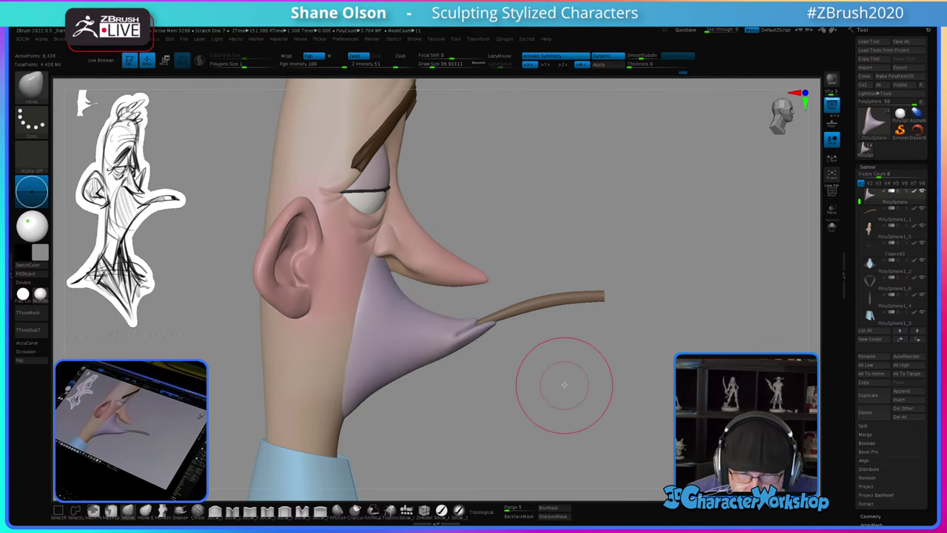
left_click_drag(570, 391, 593, 382)
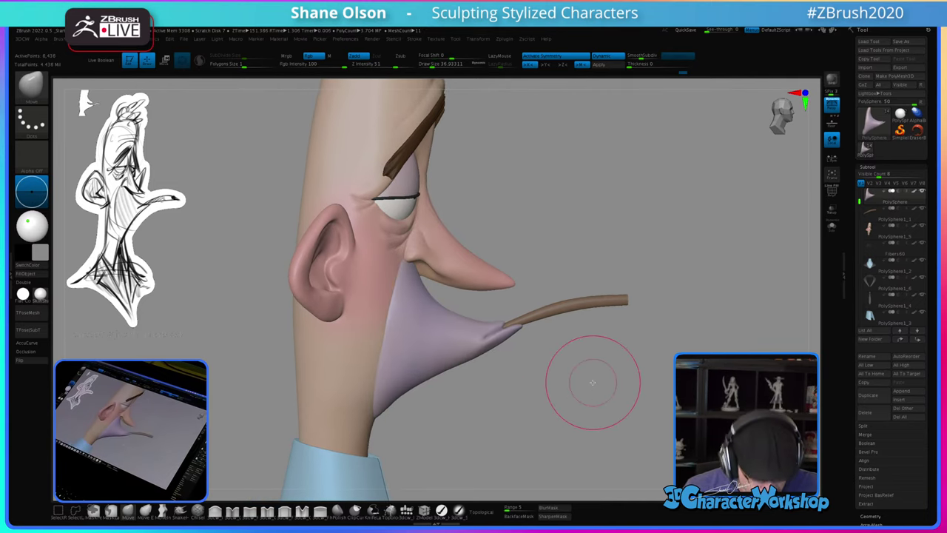
key("w")
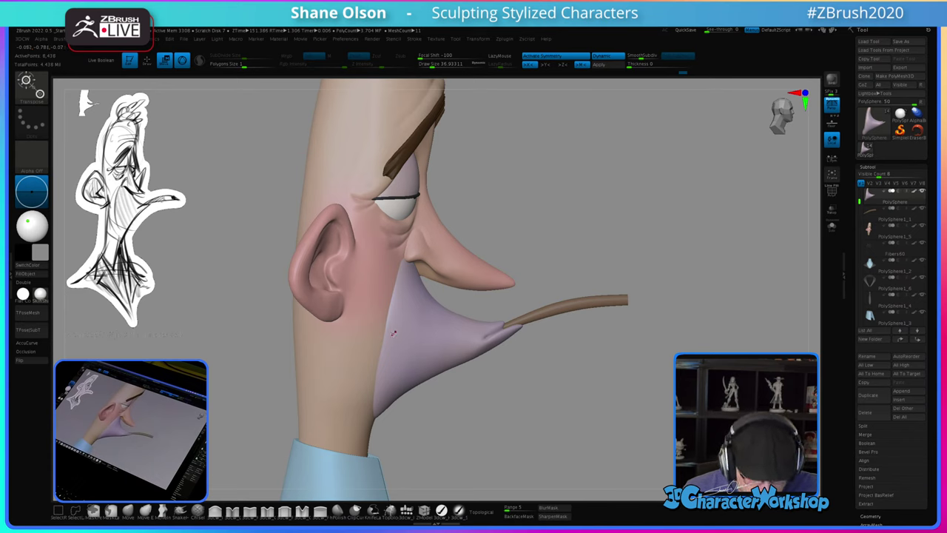
left_click(393, 333)
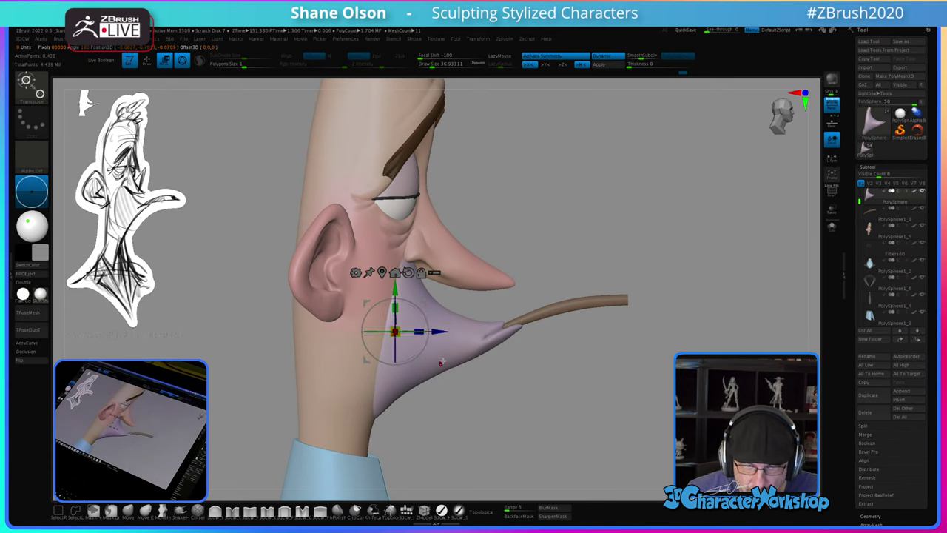
left_click_drag(424, 304, 412, 310, "alt")
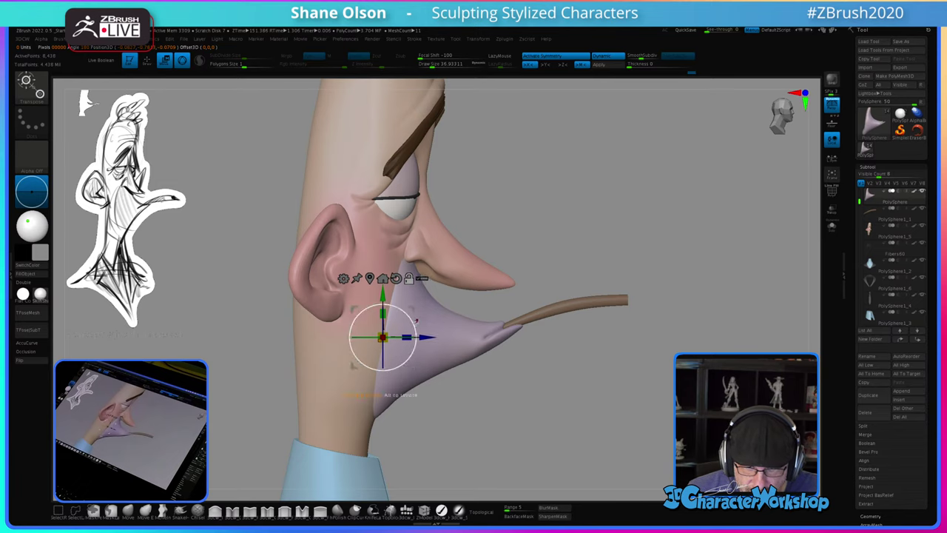
left_click_drag(384, 394, 383, 394)
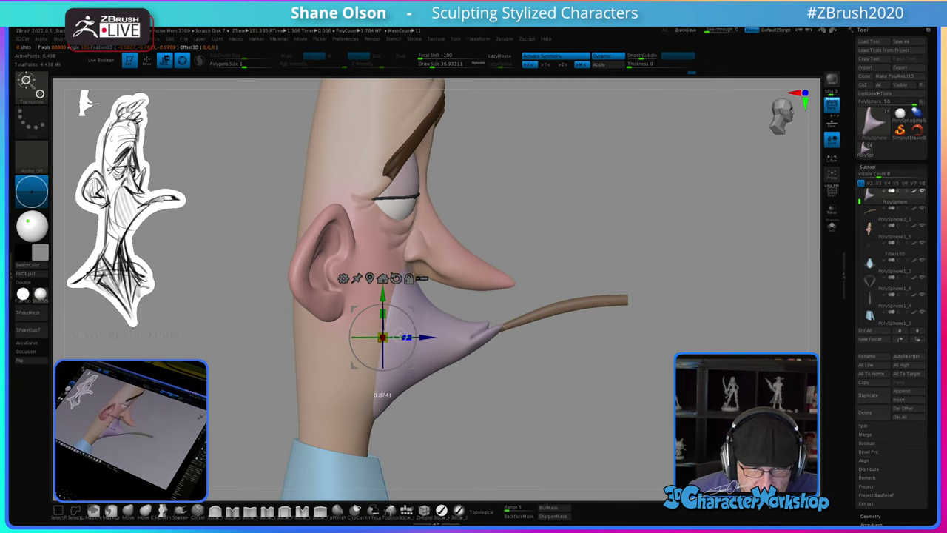
left_click_drag(383, 394, 383, 394)
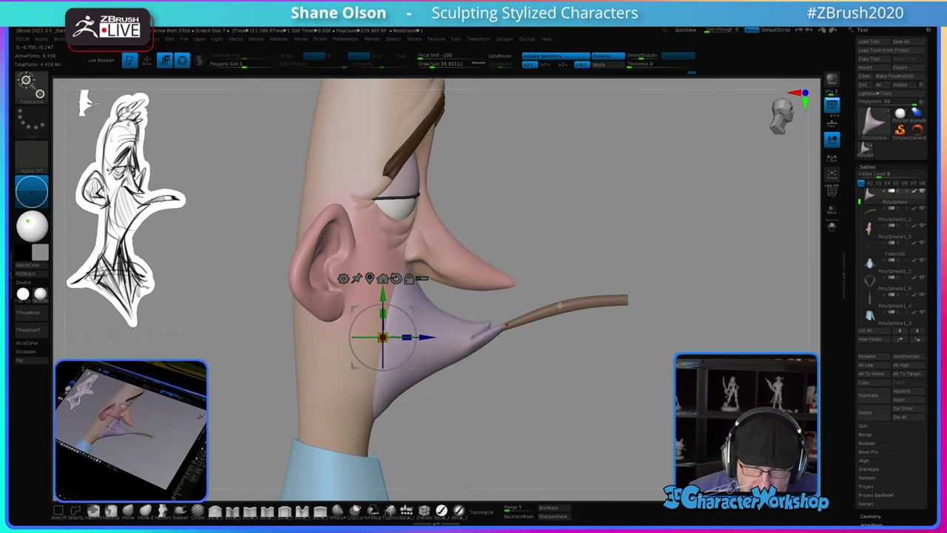
key("q")
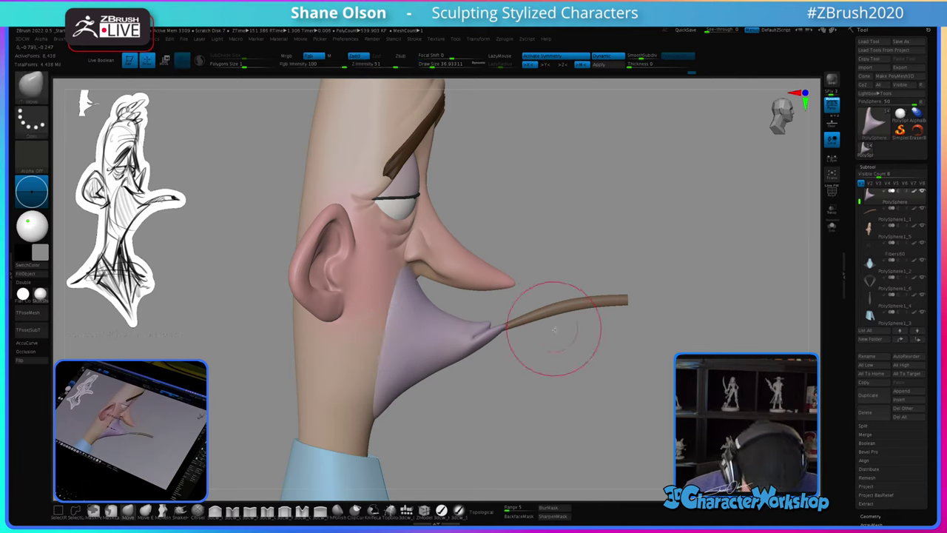
Step: Select the toothpick and move it back about 0.02 so its end sits in the shortened lips
left_click(545, 313, "alt")
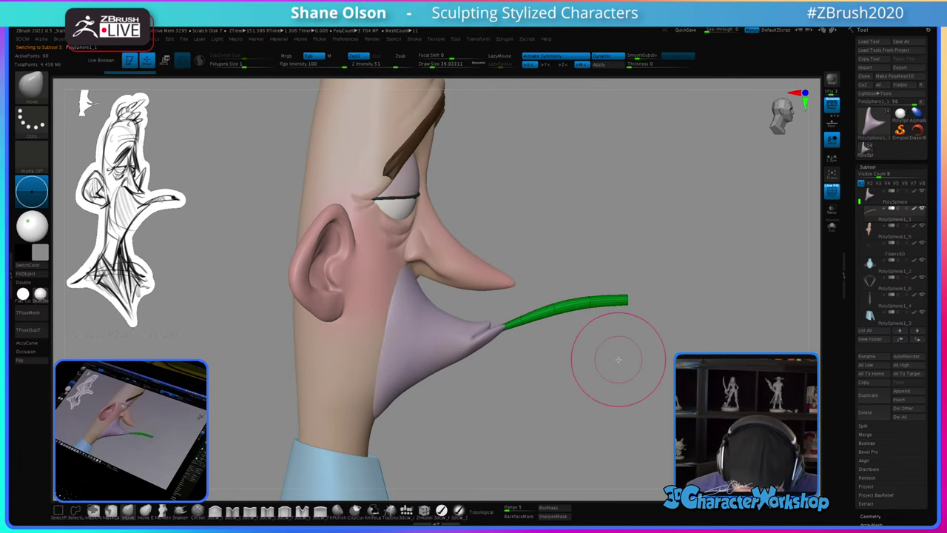
key("w")
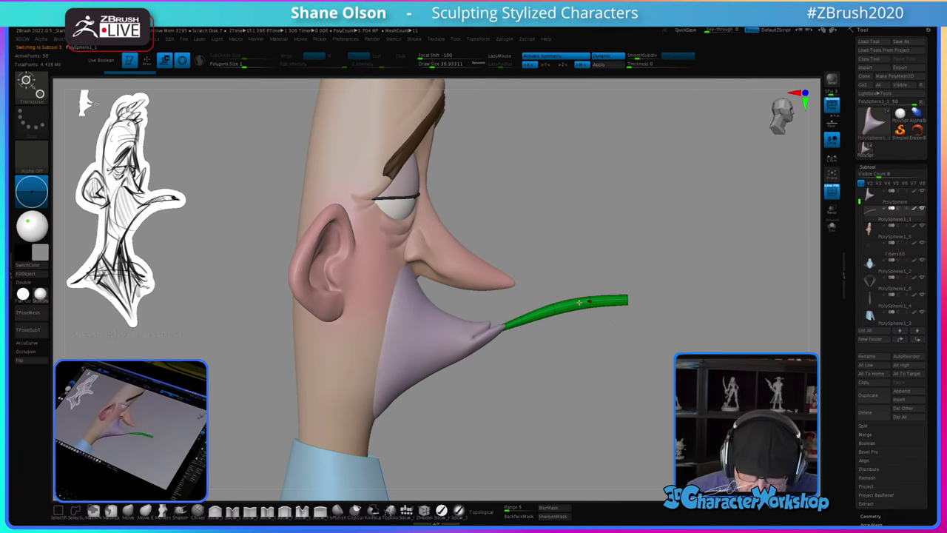
left_click(556, 305)
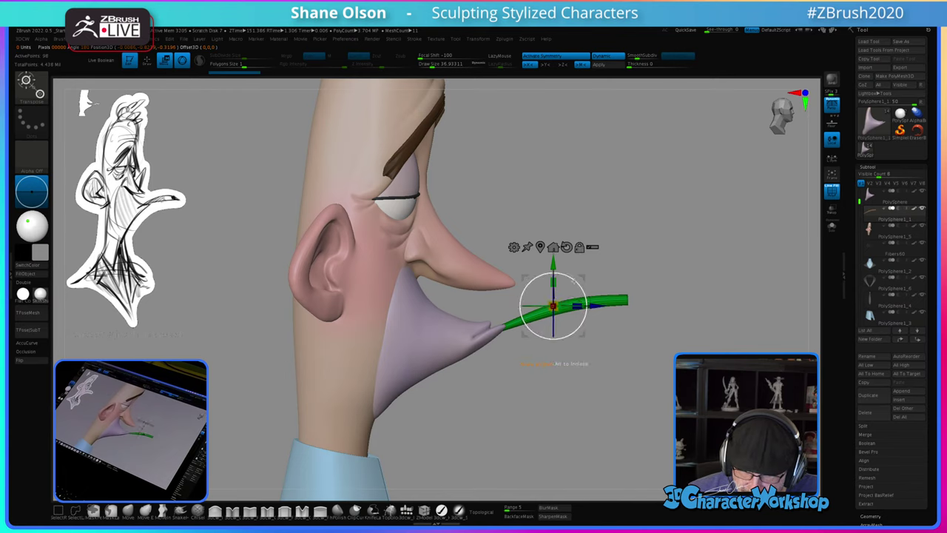
left_click_drag(594, 304, 581, 304)
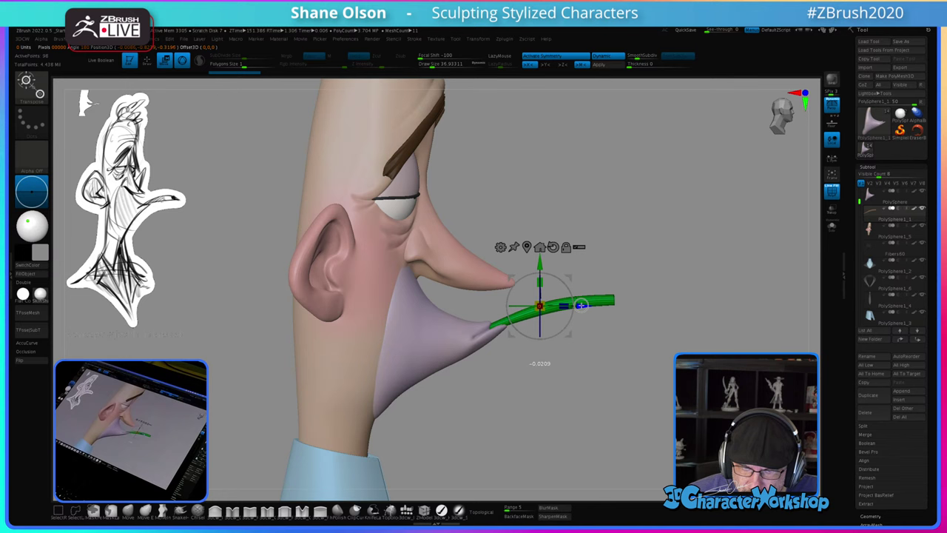
key("q")
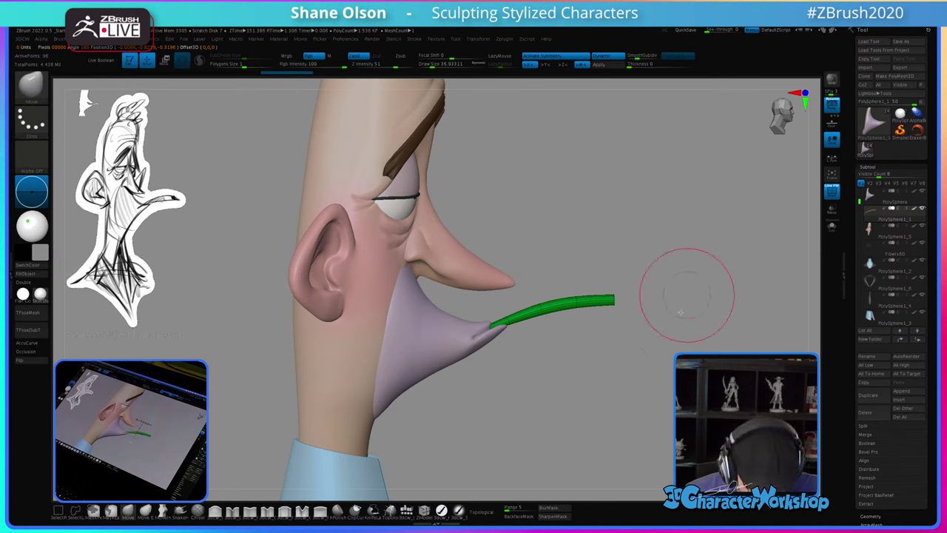
Step: Select the head, lower it three subdivision levels, and undo a stray mask near the nose
left_click(499, 274, "alt")
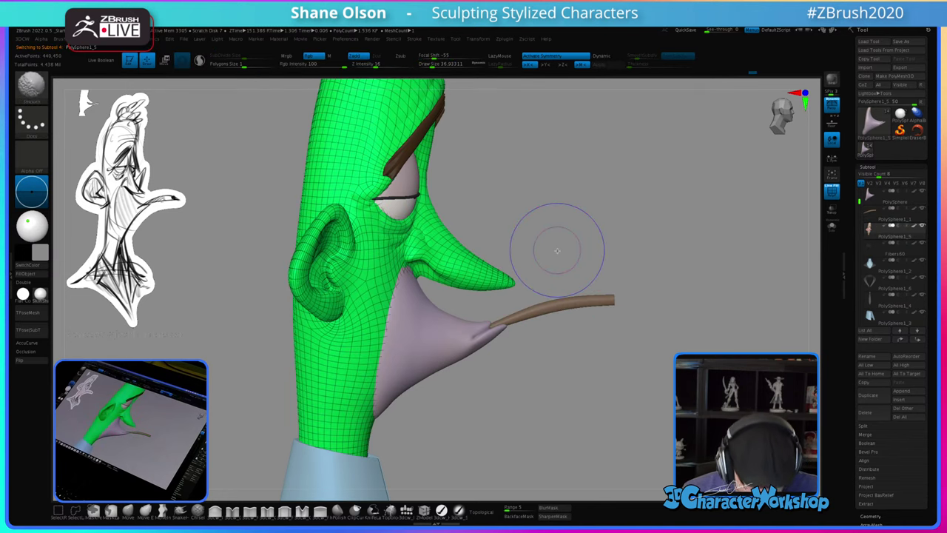
key("shift+d")
key("shift+d")
key("shift+d")
key("ctrl")
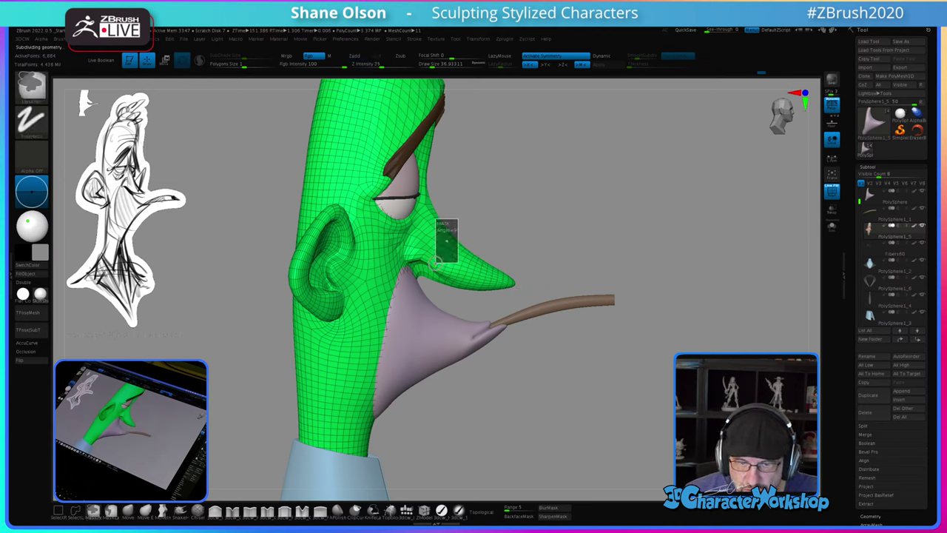
left_click_drag(433, 271, 435, 272, "ctrl")
key("ctrl+z")
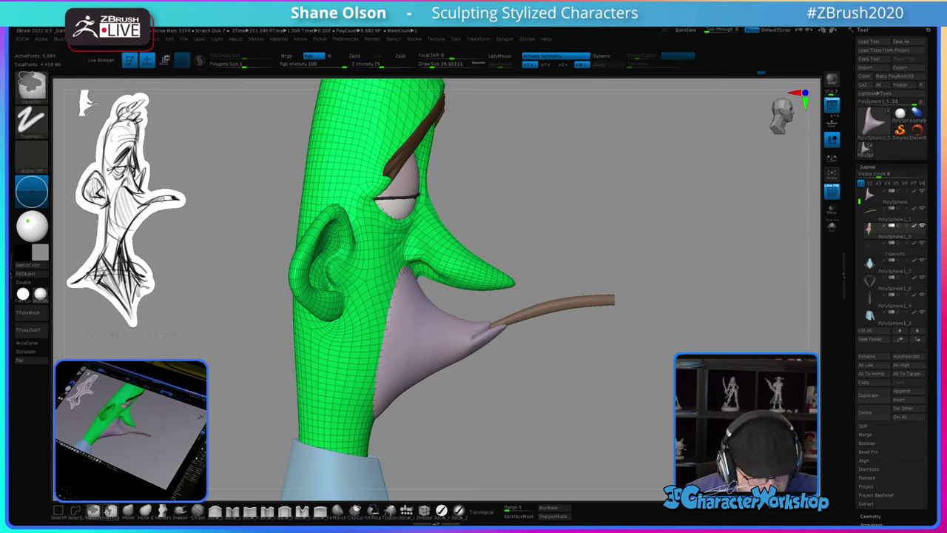
Step: Mask the front of the nose, invert the mask to protect the rest of the head, and blur its edge
left_click(111, 512, "ctrl")
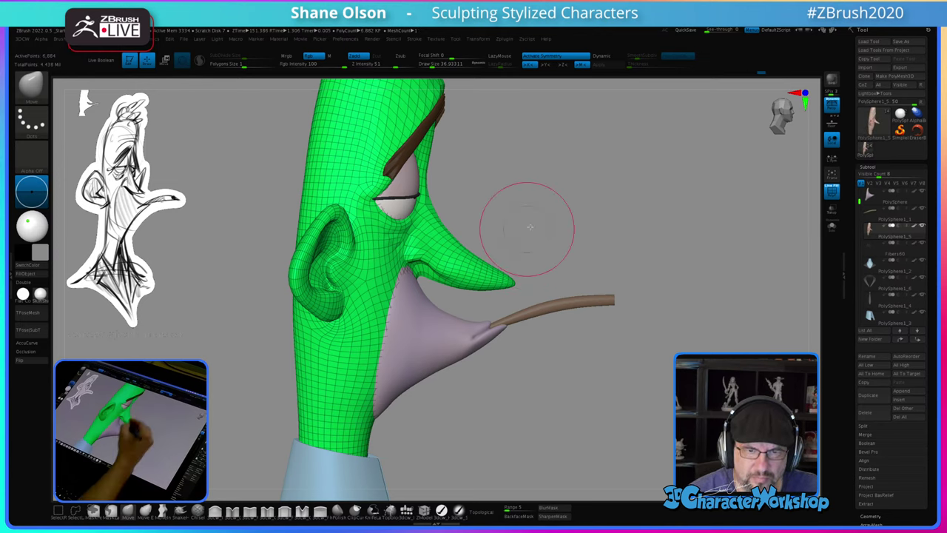
left_click_drag(527, 220, 533, 214)
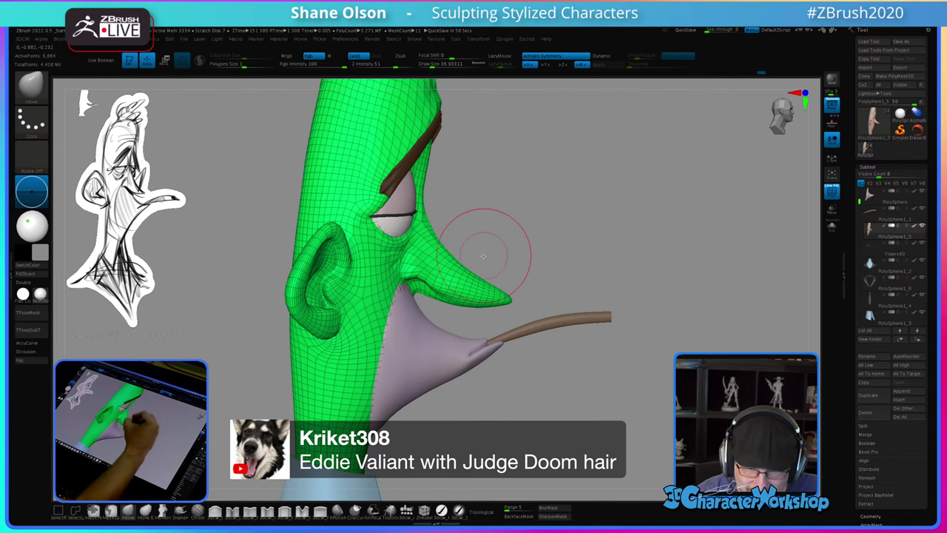
mouse_move(474, 244)
left_mouse_down("ctrl")
mouse_move(512, 318)
mouse_move(459, 318)
mouse_move(460, 268)
left_mouse_up("ctrl")
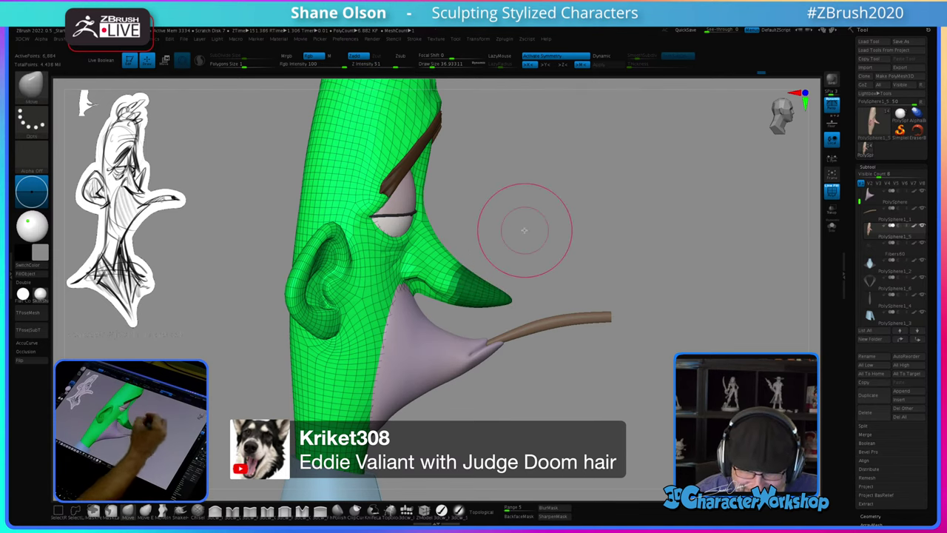
left_click(541, 374, "ctrl")
left_click(556, 507)
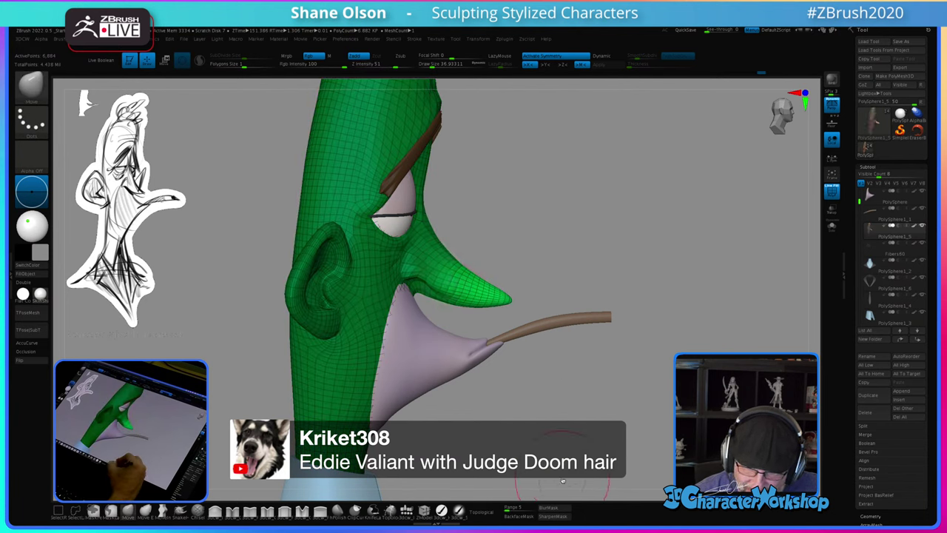
Step: Align the gizmo with the nose's slope and slightly shorten the unmasked nose
key("w")
left_click(440, 270, "alt")
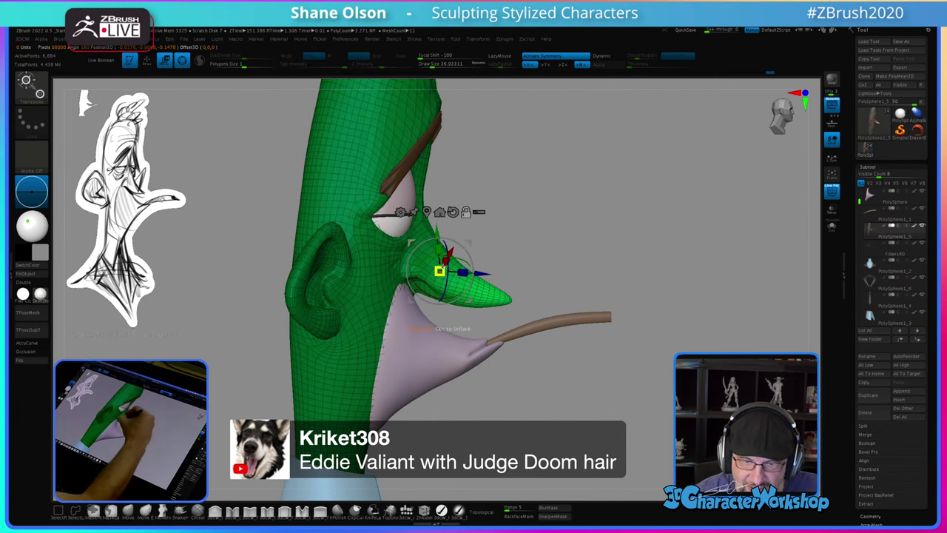
left_click_drag(470, 255, 472, 265)
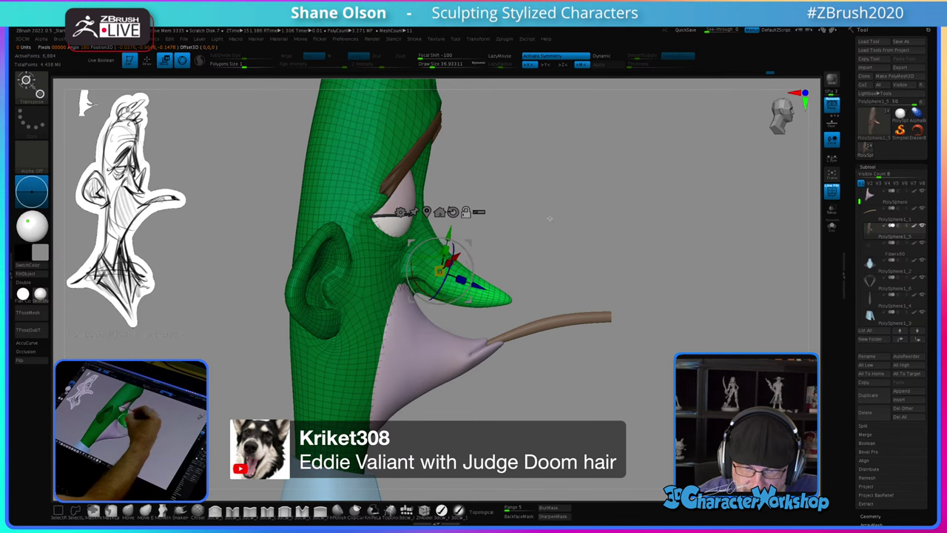
left_click_drag(550, 216, 528, 289)
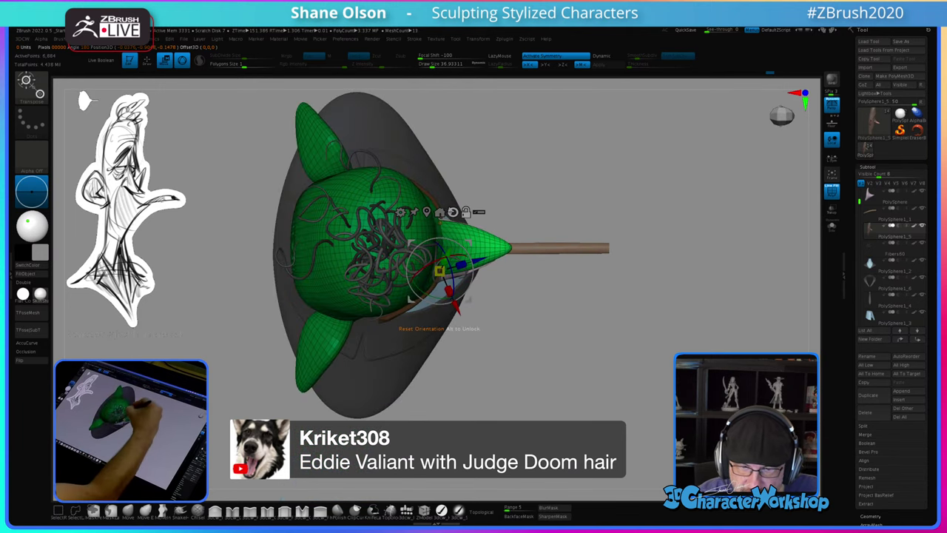
left_click(453, 213, "alt")
left_click_drag(498, 376, 499, 289)
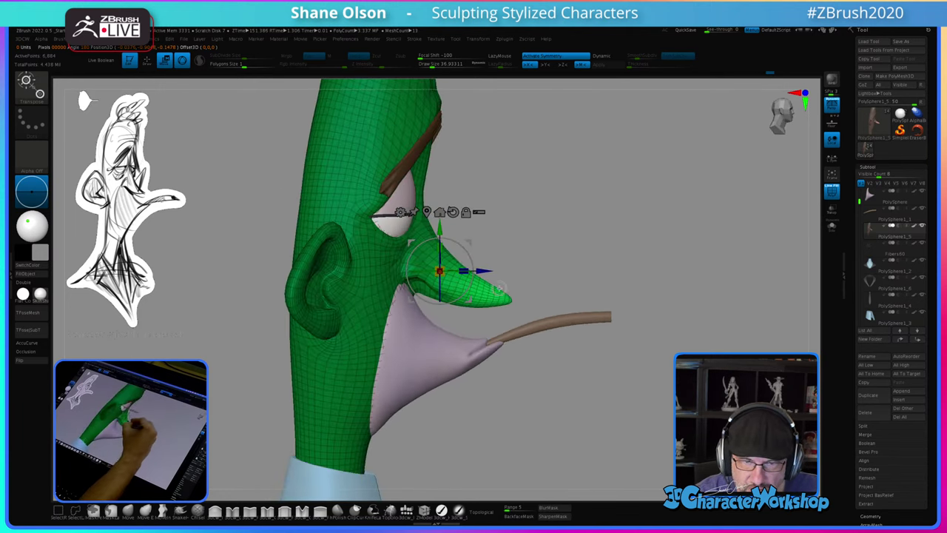
left_click_drag(469, 254, 473, 269, "alt")
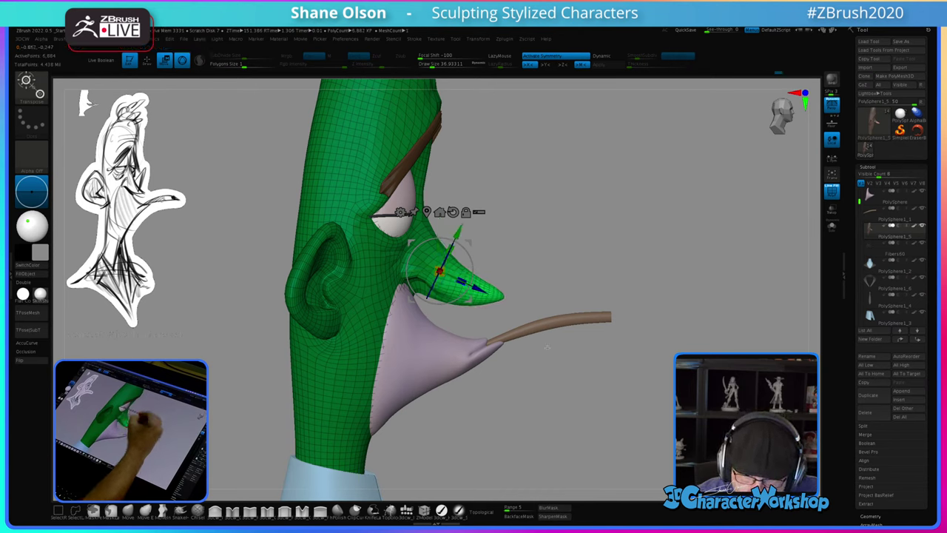
key("q")
Step: Clear the head's mask and return it to its highest subdivision level with the polyframe hidden
mouse_move(550, 397)
left_mouse_down()
mouse_move(511, 402)
mouse_move(545, 395)
mouse_move(541, 406)
left_mouse_up()
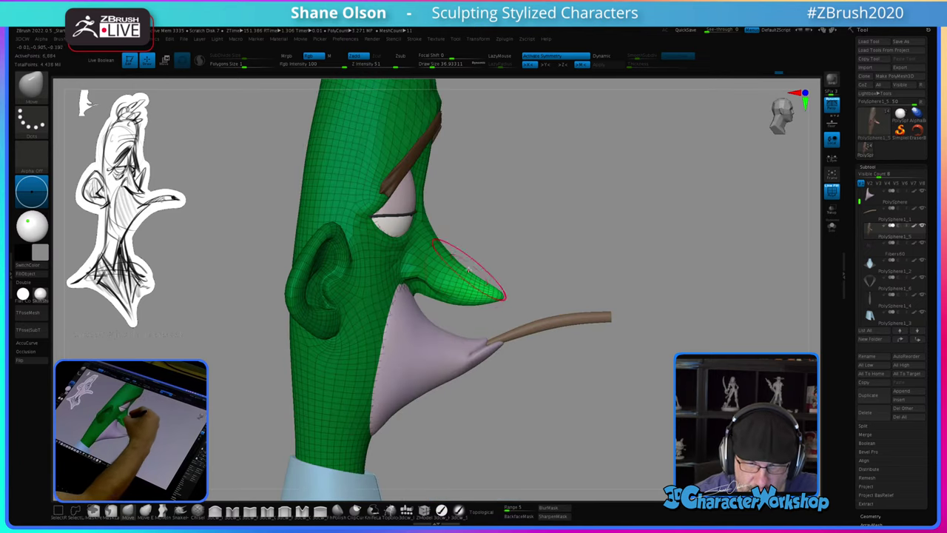
mouse_move(493, 246)
left_mouse_down("ctrl")
mouse_move(507, 259)
mouse_move(447, 260)
left_mouse_up("ctrl")
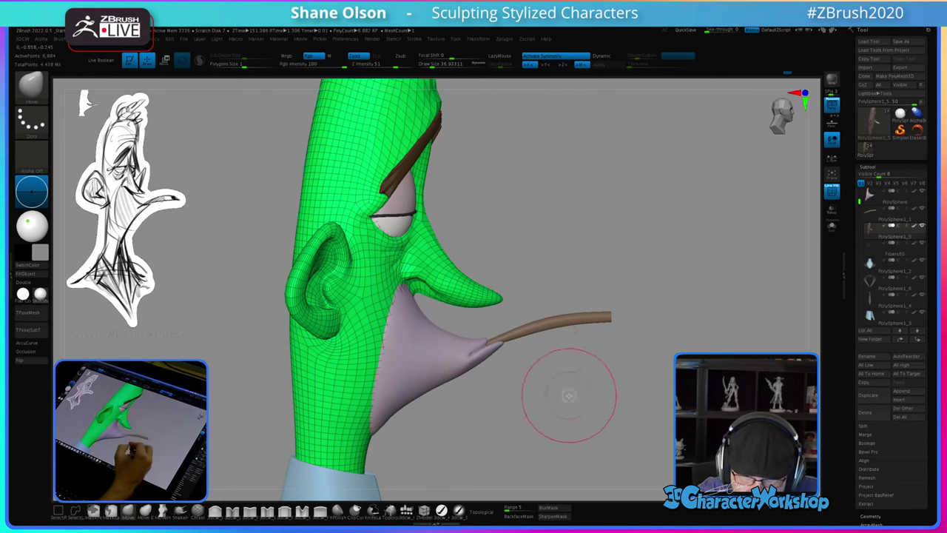
mouse_move(545, 393)
left_mouse_down()
mouse_move(575, 384)
mouse_move(550, 392)
mouse_move(512, 370)
mouse_move(518, 380)
mouse_move(516, 363)
mouse_move(508, 385)
mouse_move(518, 381)
left_mouse_up()
key("shift+f")
key("b")
key("m")
key("v")
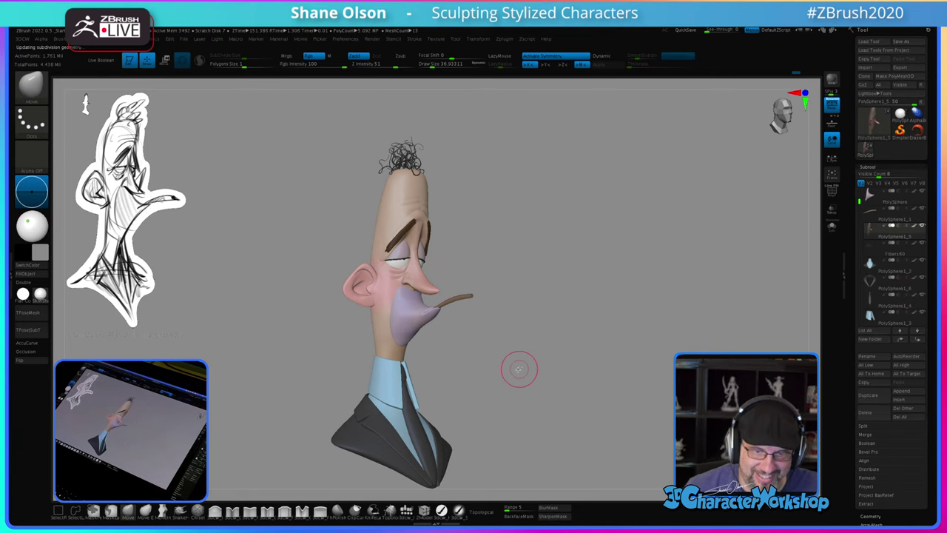
left_click_drag(533, 329, 526, 299)
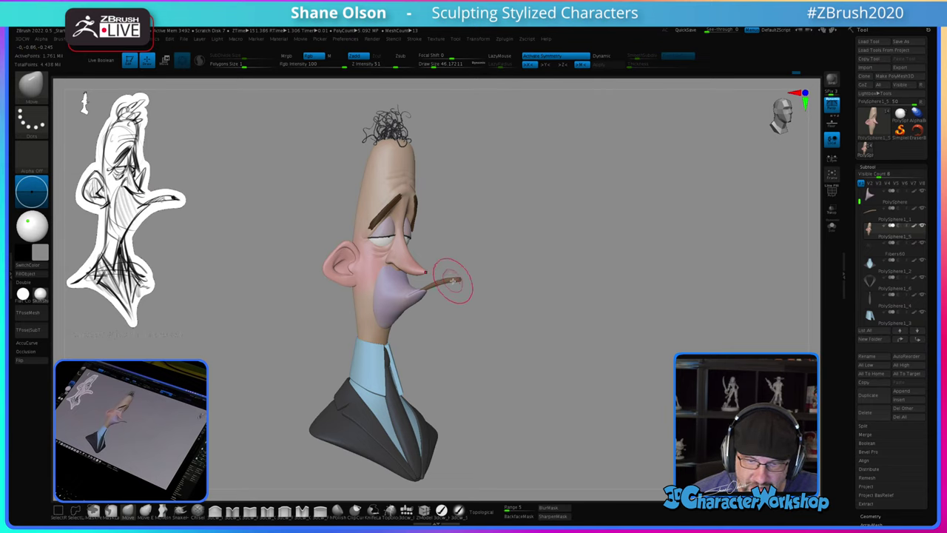
left_click_drag(527, 252, 474, 277)
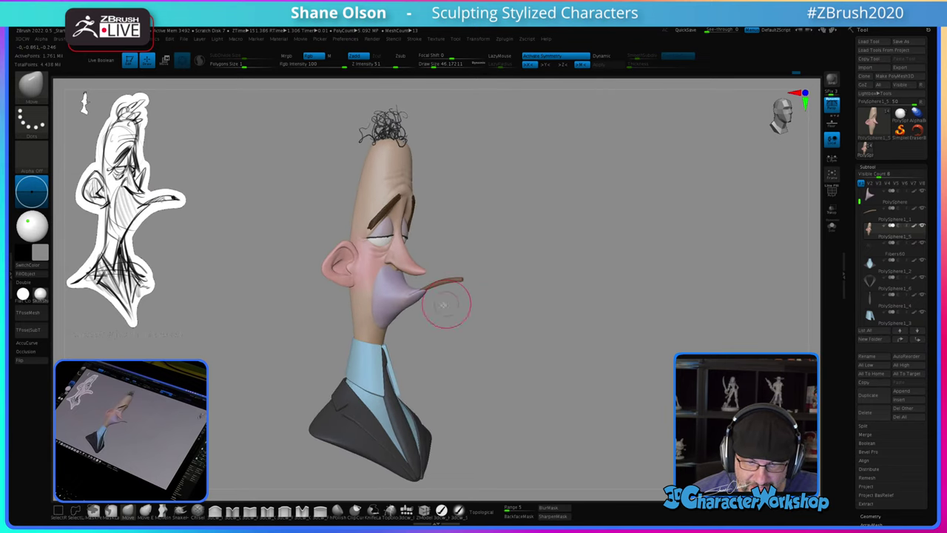
Step: Select the muzzle and reshape its underside behind the lower lip with the Move brush at draw size about 41.4
left_click(409, 304, "alt")
left_click_drag(553, 275, 444, 333, "alt")
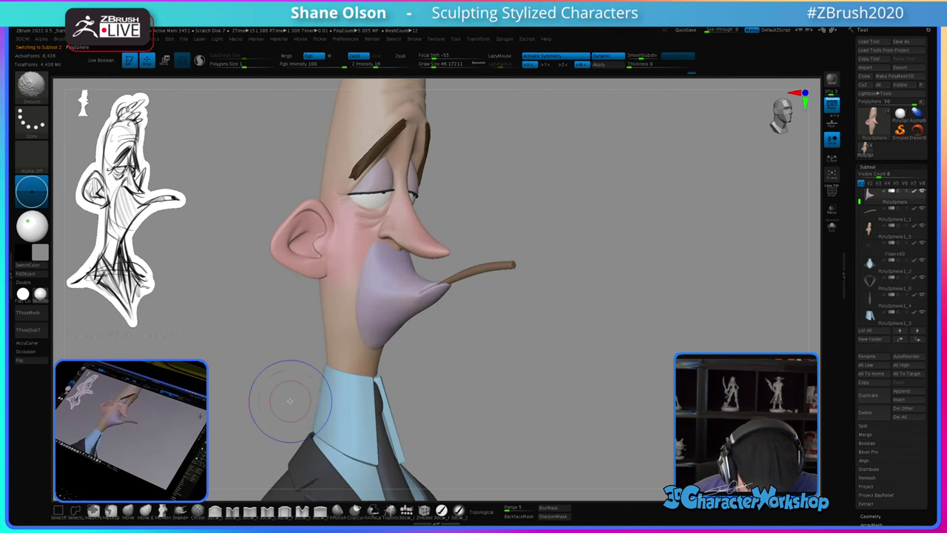
key("shift+f")
key("shift+f")
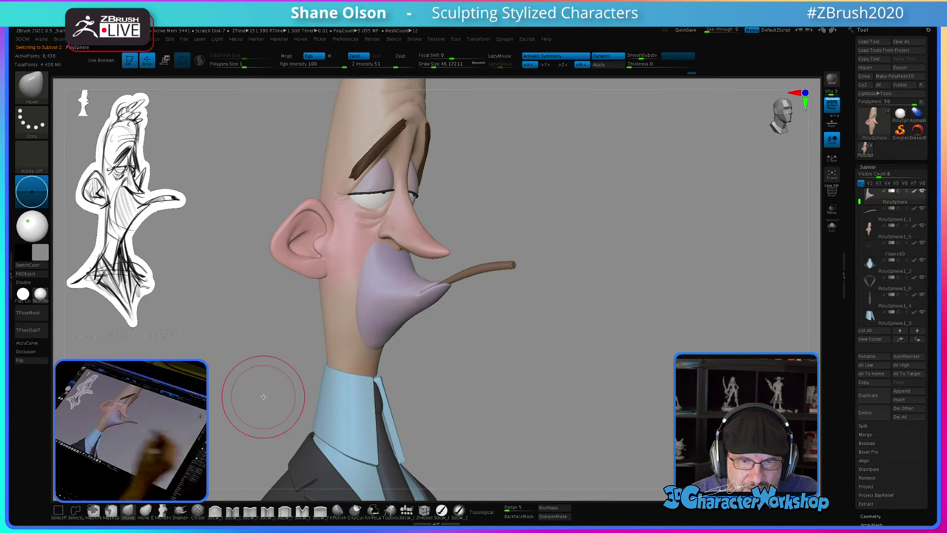
key("s")
left_click(438, 317)
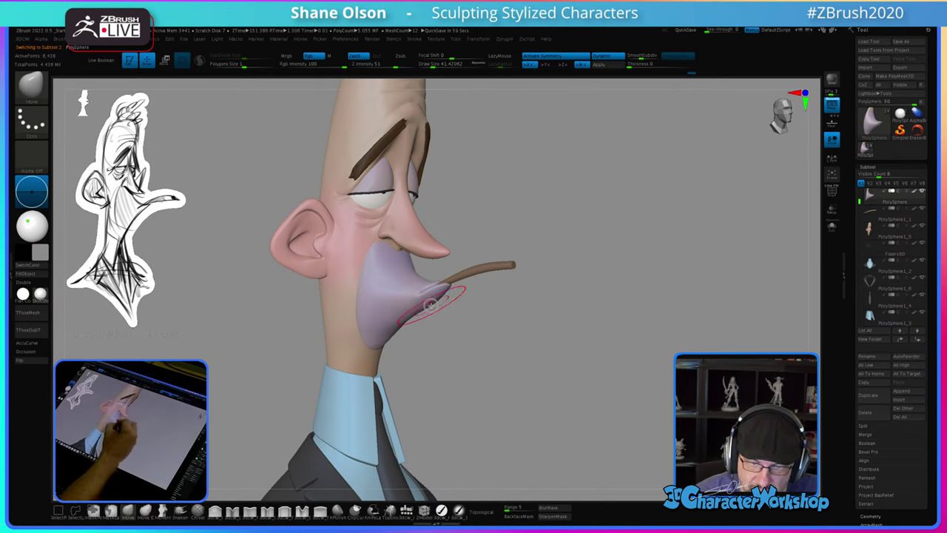
left_click_drag(435, 306, 435, 301)
left_click_drag(428, 316, 418, 316)
mouse_move(614, 408)
left_mouse_down()
mouse_move(600, 412)
mouse_move(594, 397)
mouse_move(502, 361)
mouse_move(501, 376)
left_mouse_up()
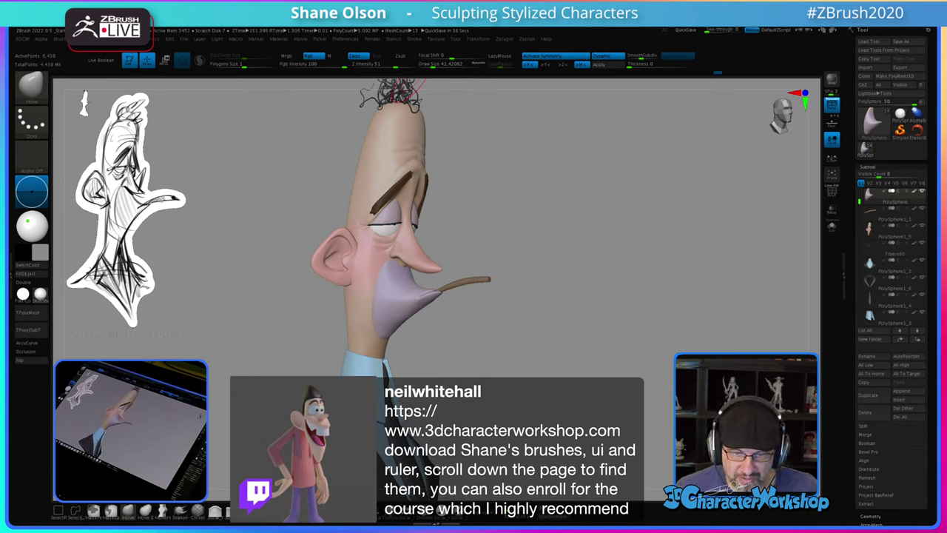
left_click_drag(560, 233, 533, 235)
mouse_move(609, 274)
left_mouse_down()
mouse_move(594, 262)
mouse_move(587, 272)
left_mouse_up()
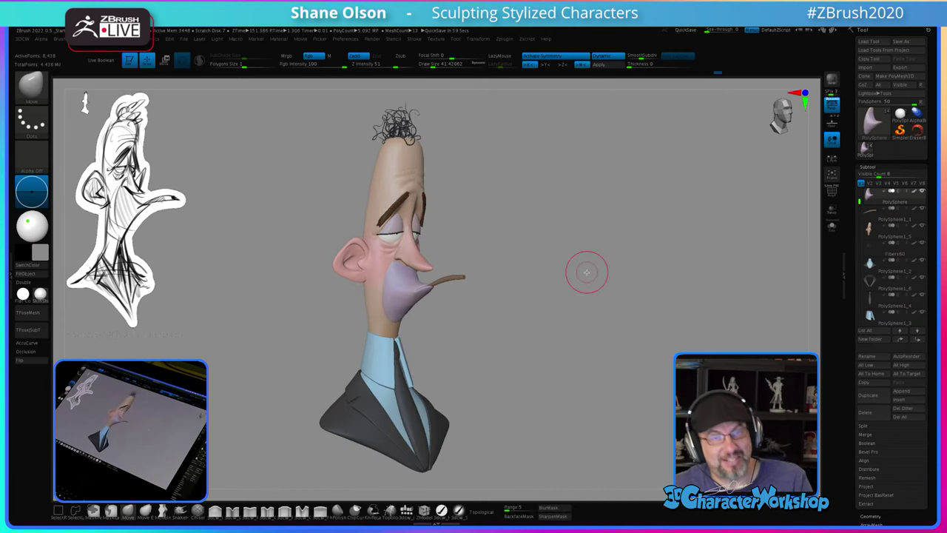